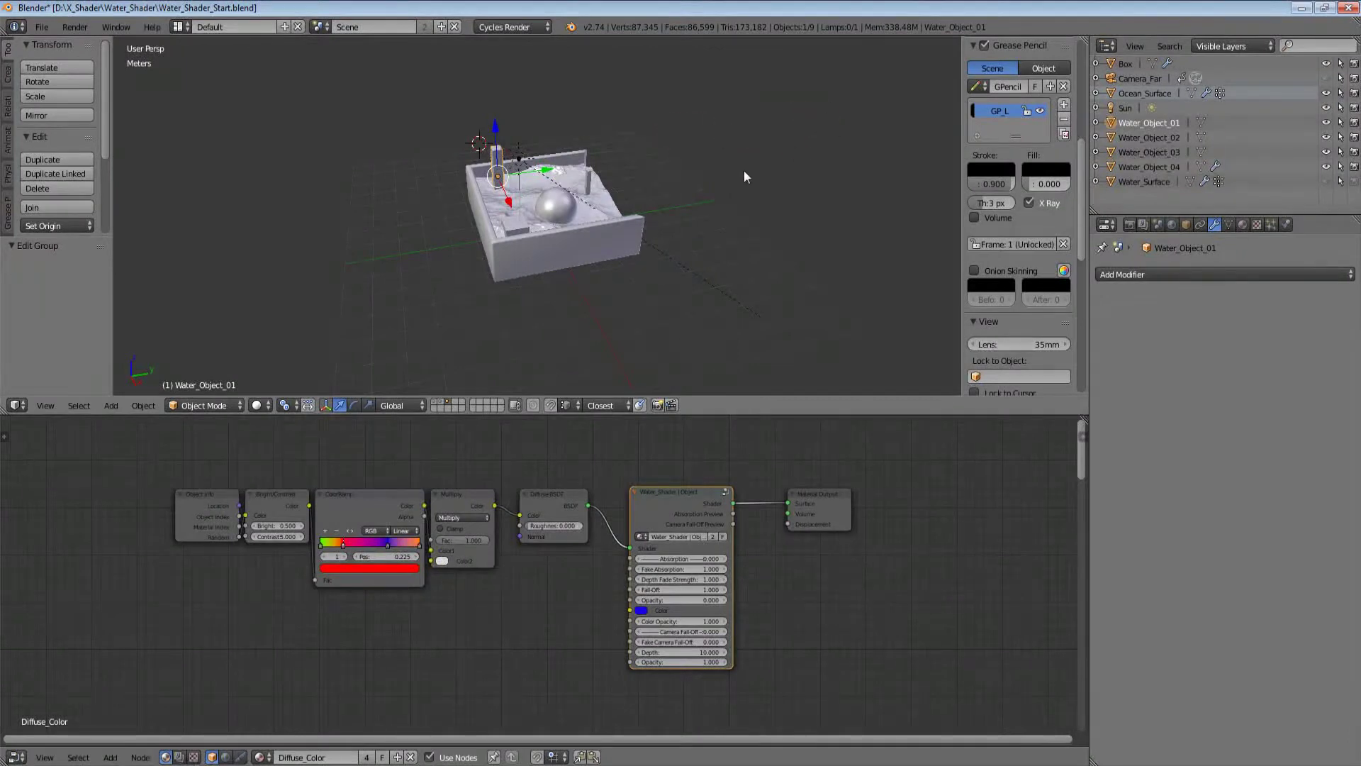
Step: View the scene through the camera and select the ocean surface to bring up its Water_Shader material nodes
scroll(558, 186, "up", 4)
middle_click_drag(743, 172, 690, 199)
key("KP_0")
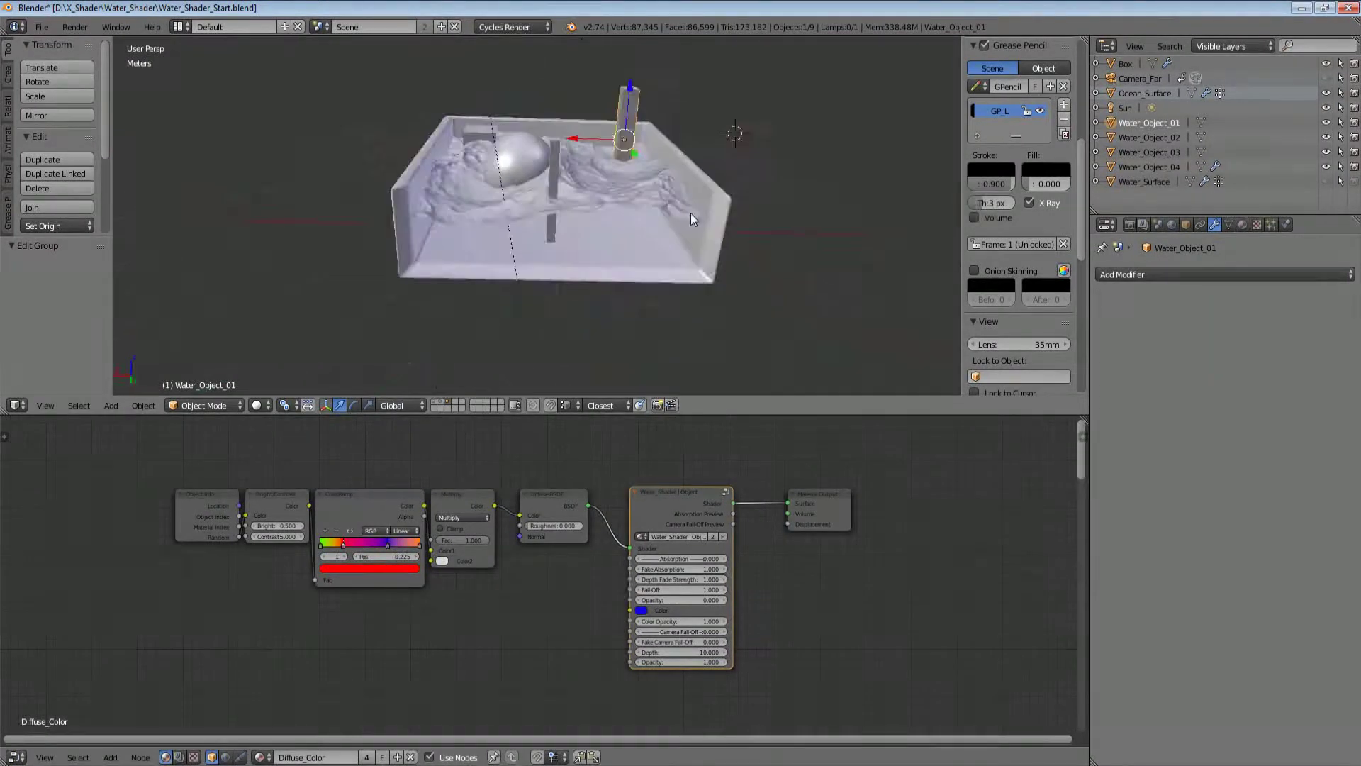
middle_click_drag(713, 510, 777, 482)
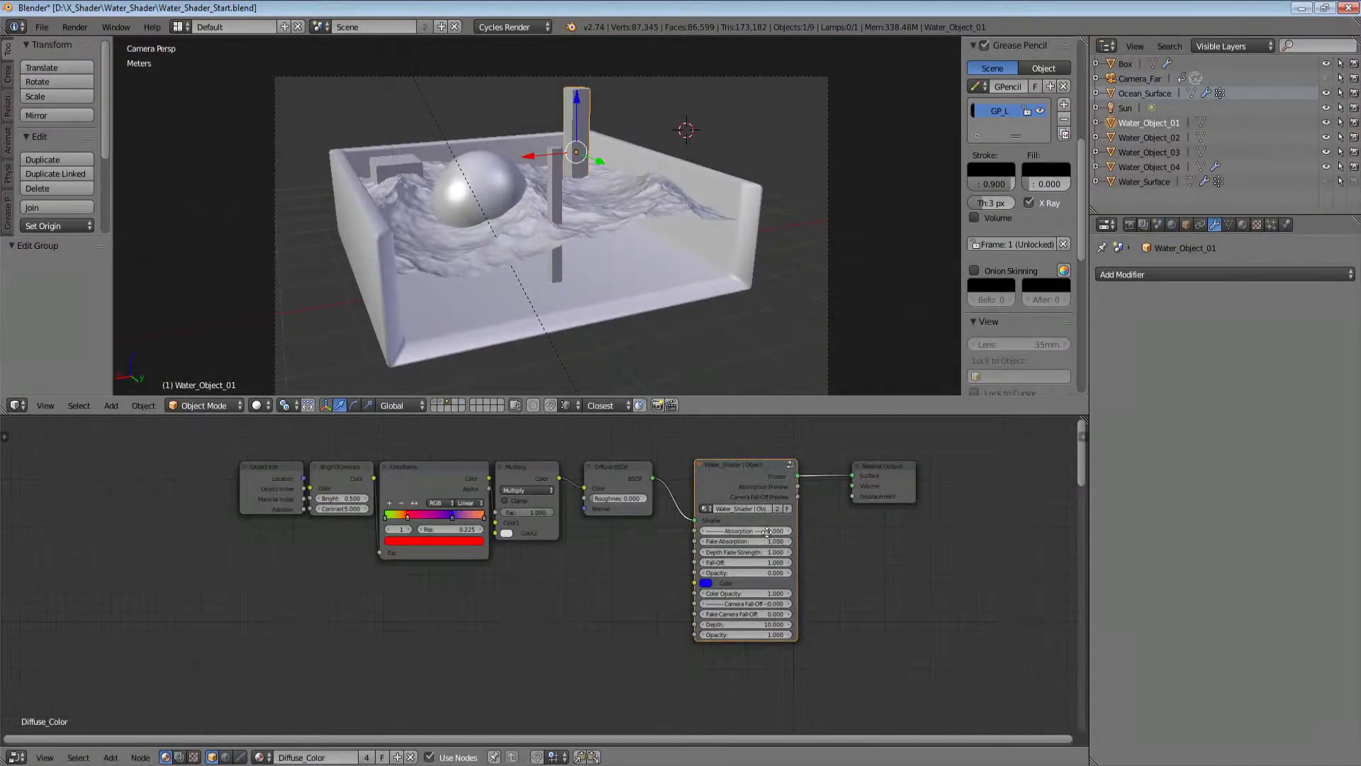
middle_click_drag(753, 532, 694, 549)
scroll(694, 549, "up", 2)
right_click(610, 226)
scroll(624, 489, "down", 6)
middle_click_drag(578, 518, 938, 359)
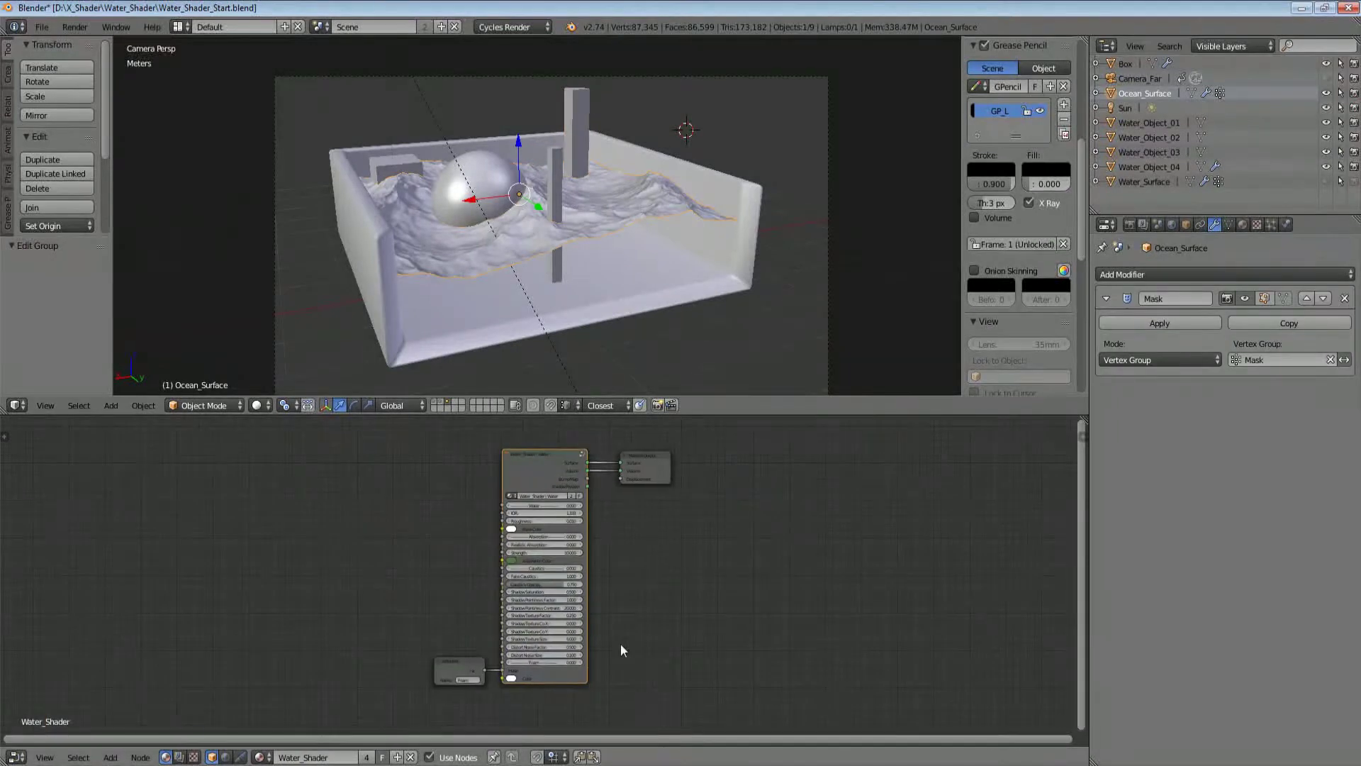
Step: Add a Refraction BSDF shader node above the Water_Shader | Water group in the ocean surface's material
middle_click_drag(365, 452, 504, 534)
key("shift+a")
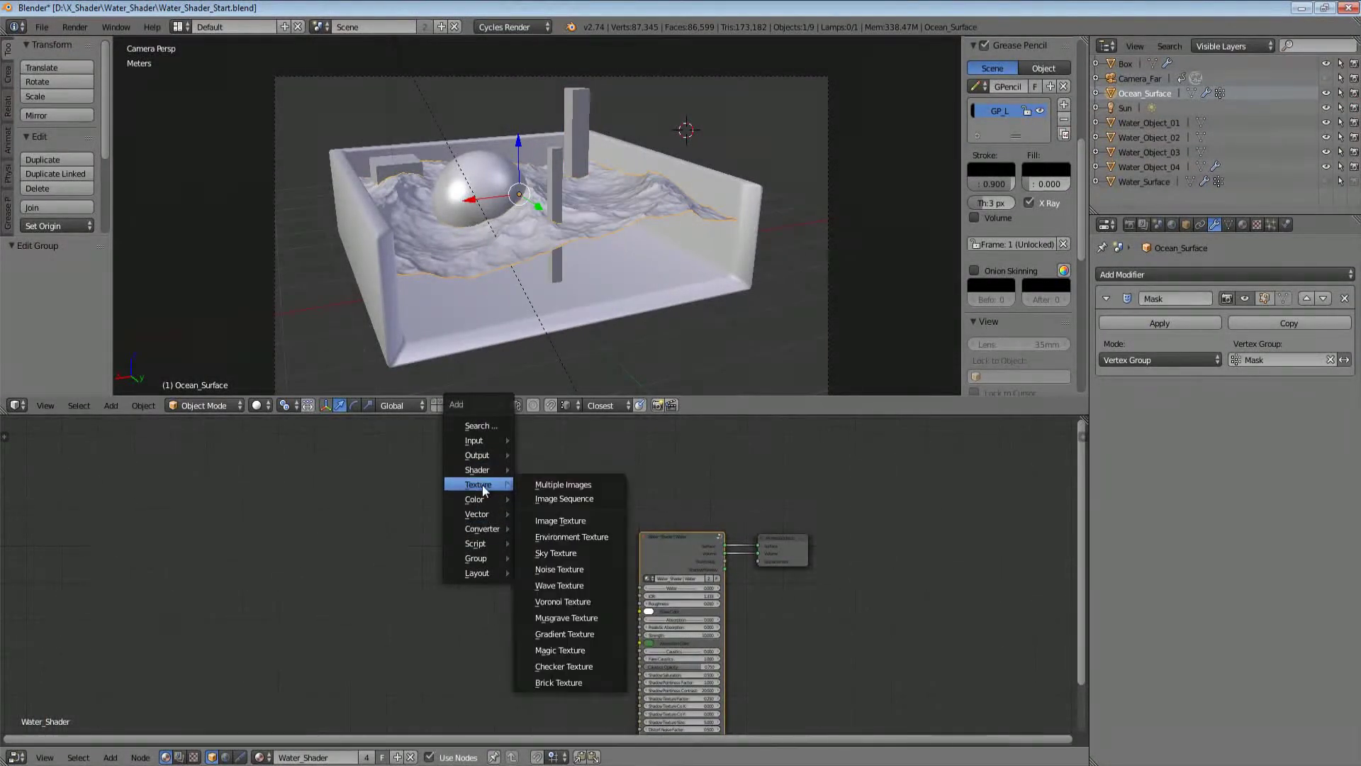
mouse_move(475, 468)
left_click(559, 468)
left_click(543, 470)
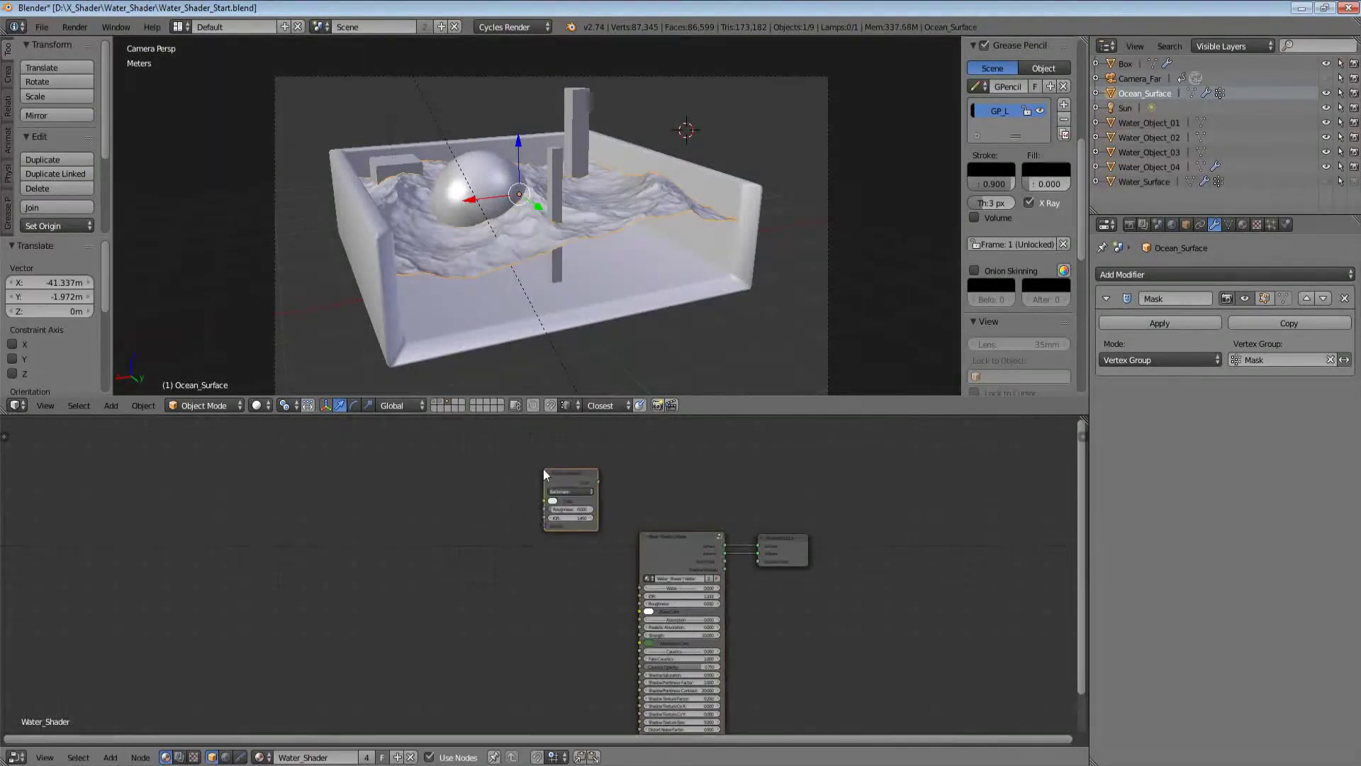
Step: Connect the Refraction BSDF to the Material Output's Surface input and cut the water group's Volume link
scroll(621, 516, "up", 3)
mouse_move(590, 495)
left_mouse_down()
mouse_move(794, 597)
mouse_move(845, 597)
left_mouse_up()
left_click_drag(809, 602, 830, 651, "ctrl")
Step: Show the scene in rendered shading and link the sphere's Diffuse BSDF directly to the Material Output
key("shift+z")
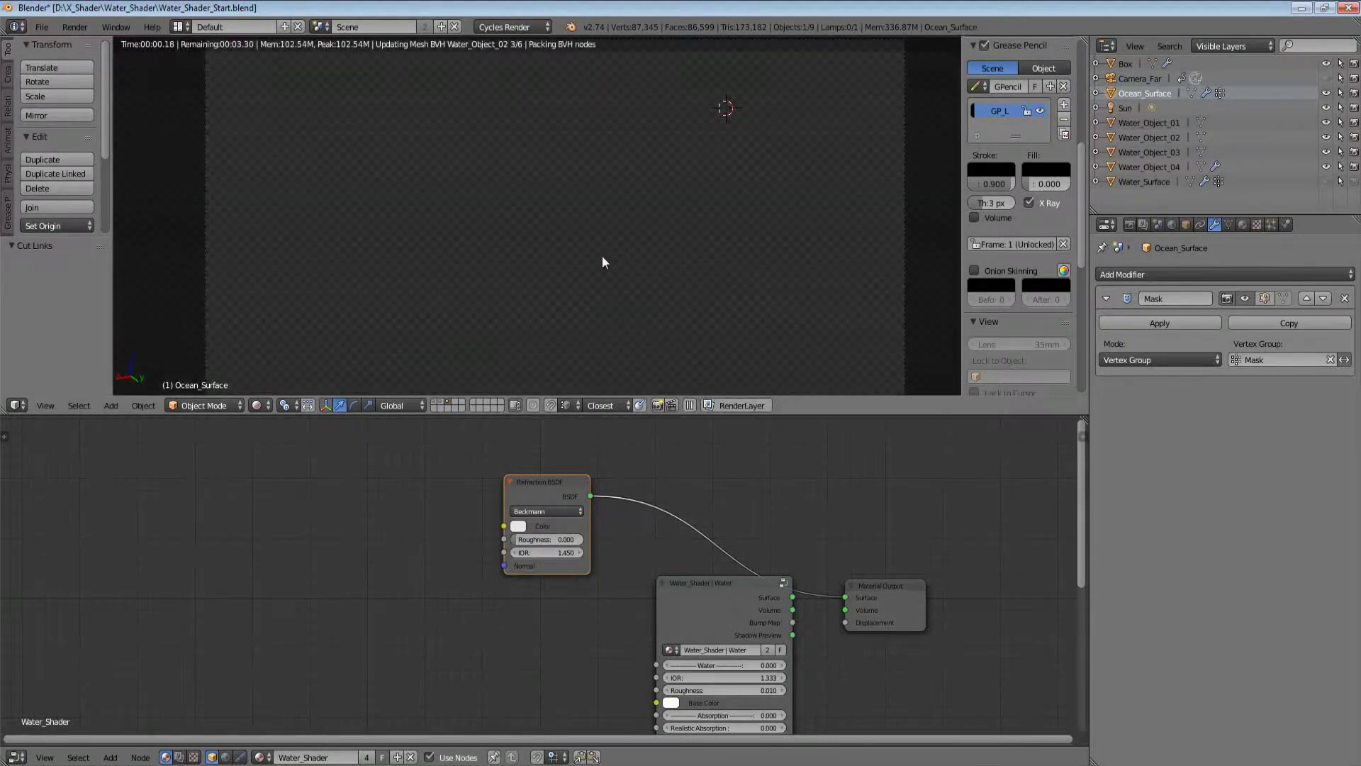
key("Home")
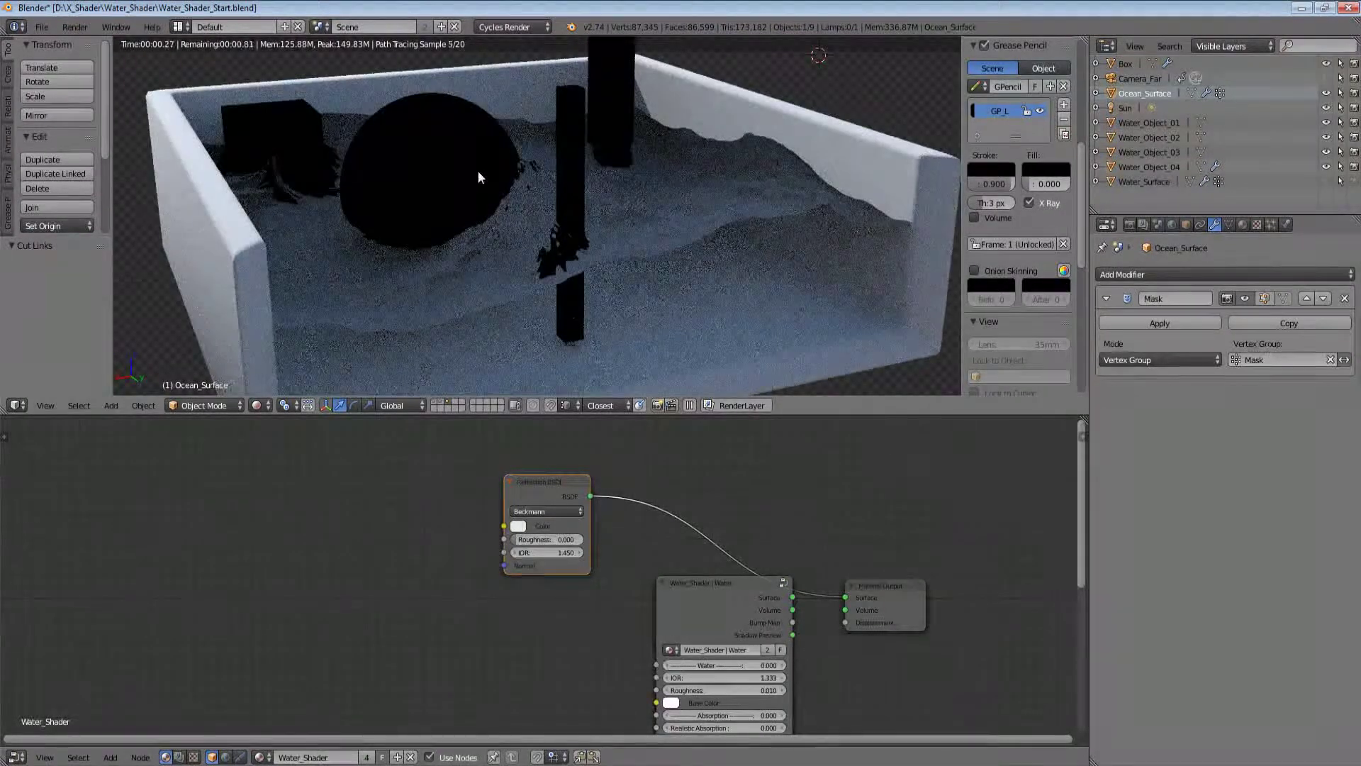
right_click(478, 177)
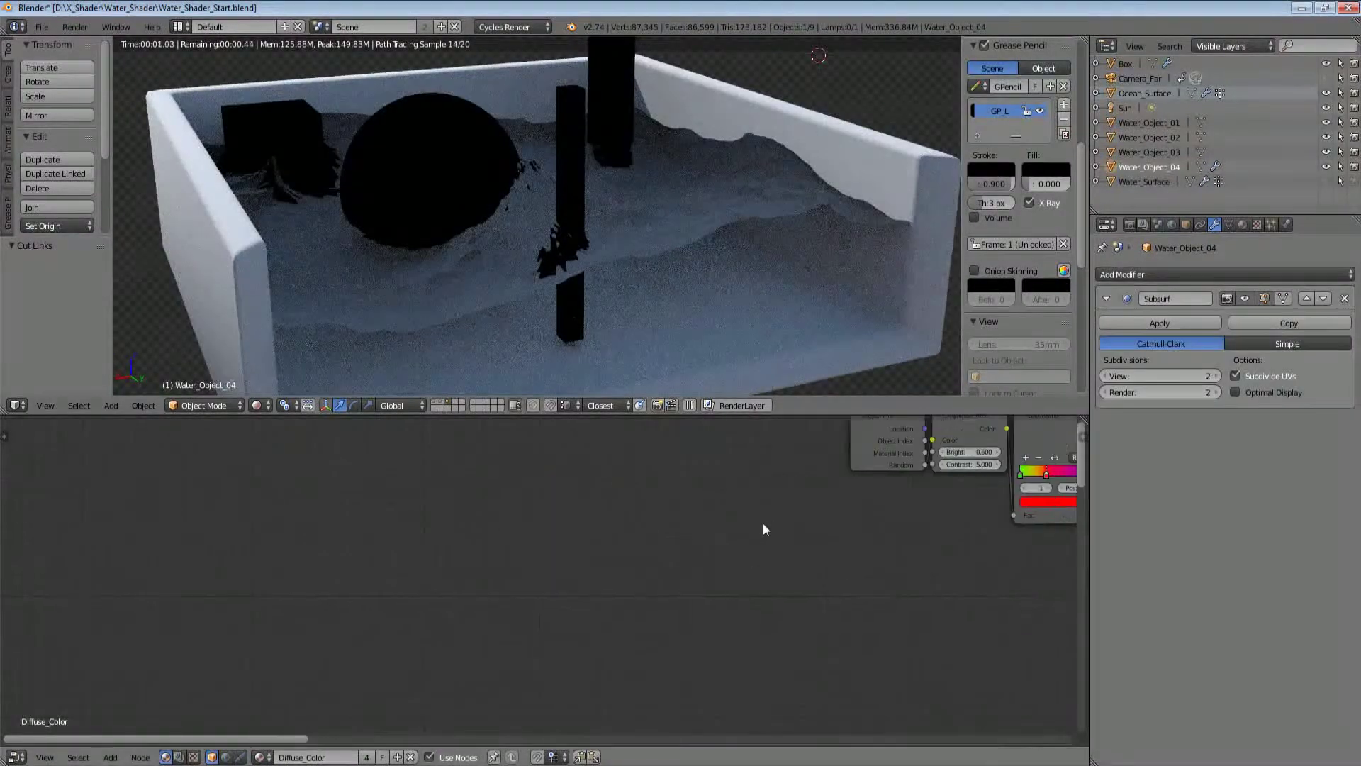
left_click(642, 528, "ctrl+shift")
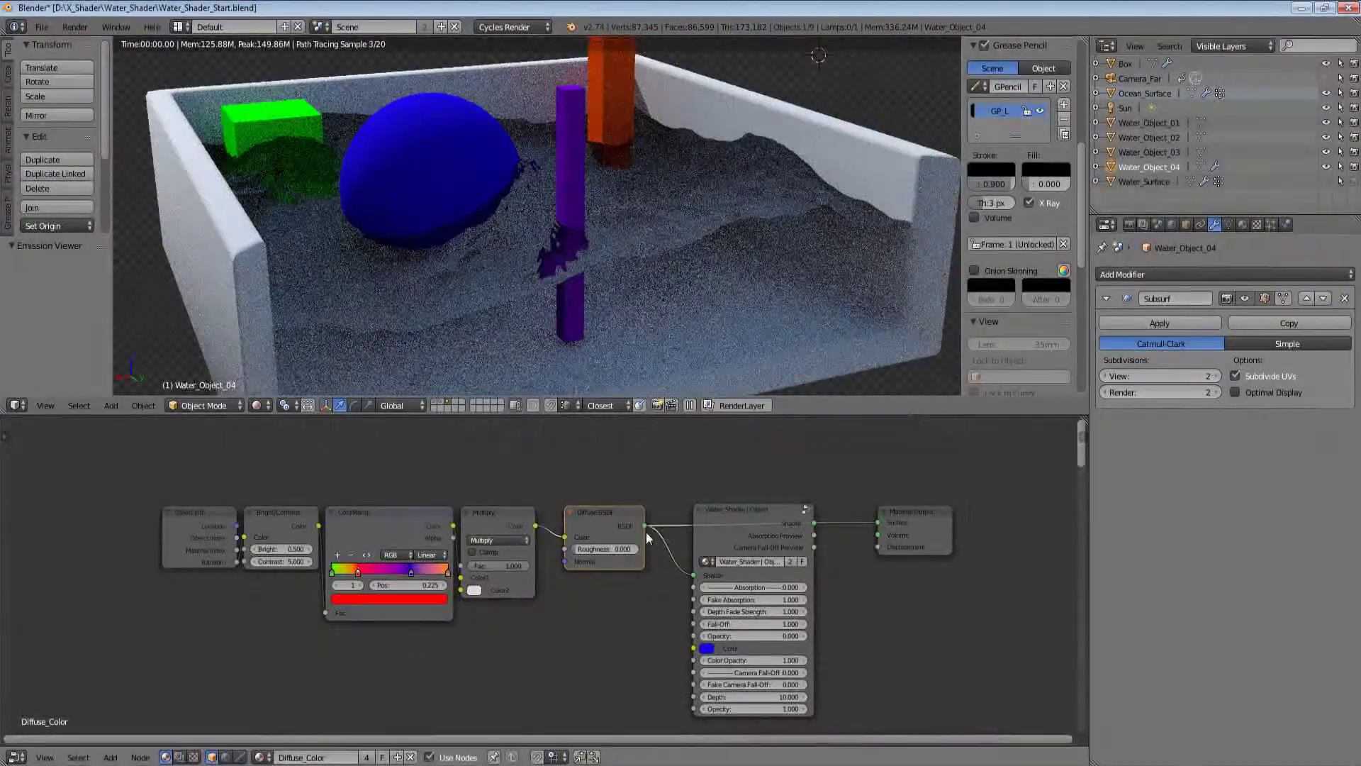
Step: Examine the Diffuse_Color material's nodes in the maximized node editor, from Object Info through Bright/Contrast, ColorRamp and Multiply
scroll(640, 199, "down", 4)
mouse_move(606, 280)
middle_mouse_down()
mouse_move(610, 237)
mouse_move(638, 268)
mouse_move(595, 204)
middle_mouse_up()
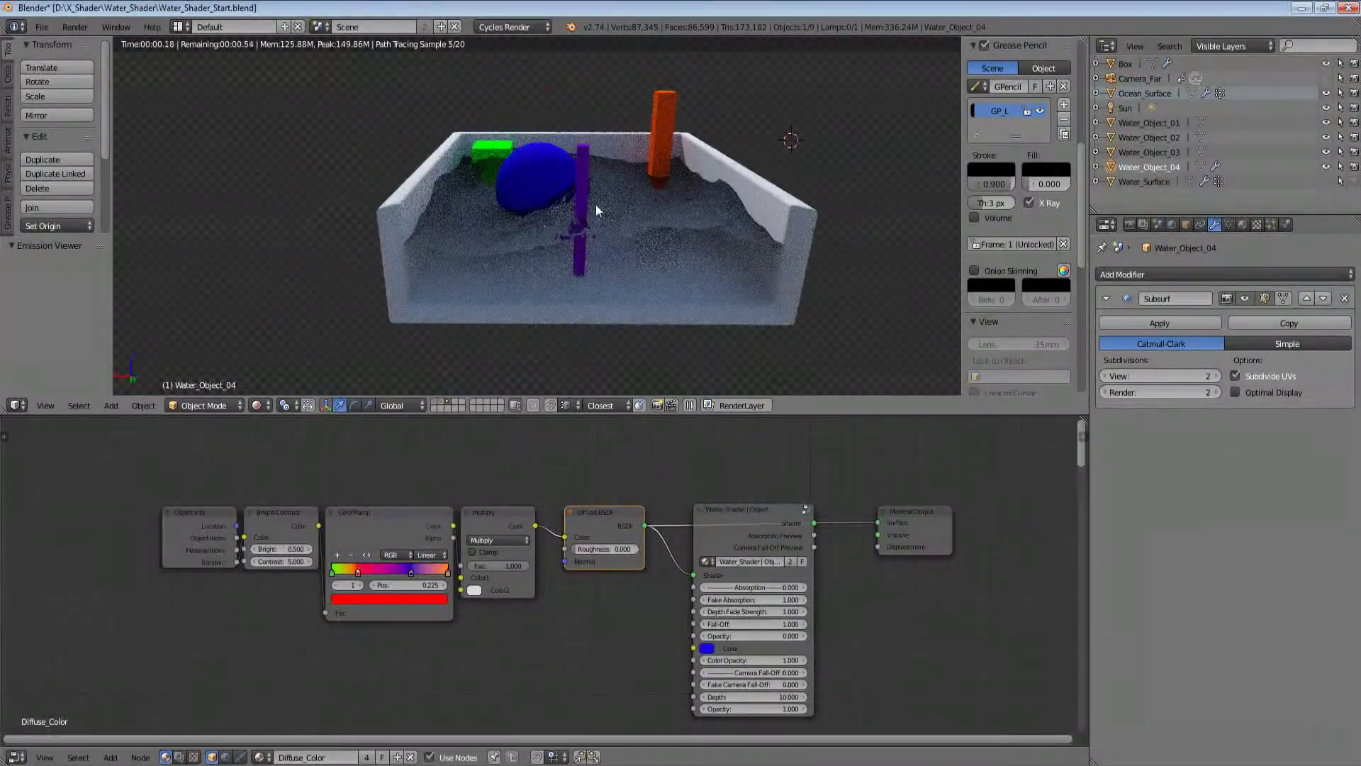
middle_click_drag(318, 539, 257, 563)
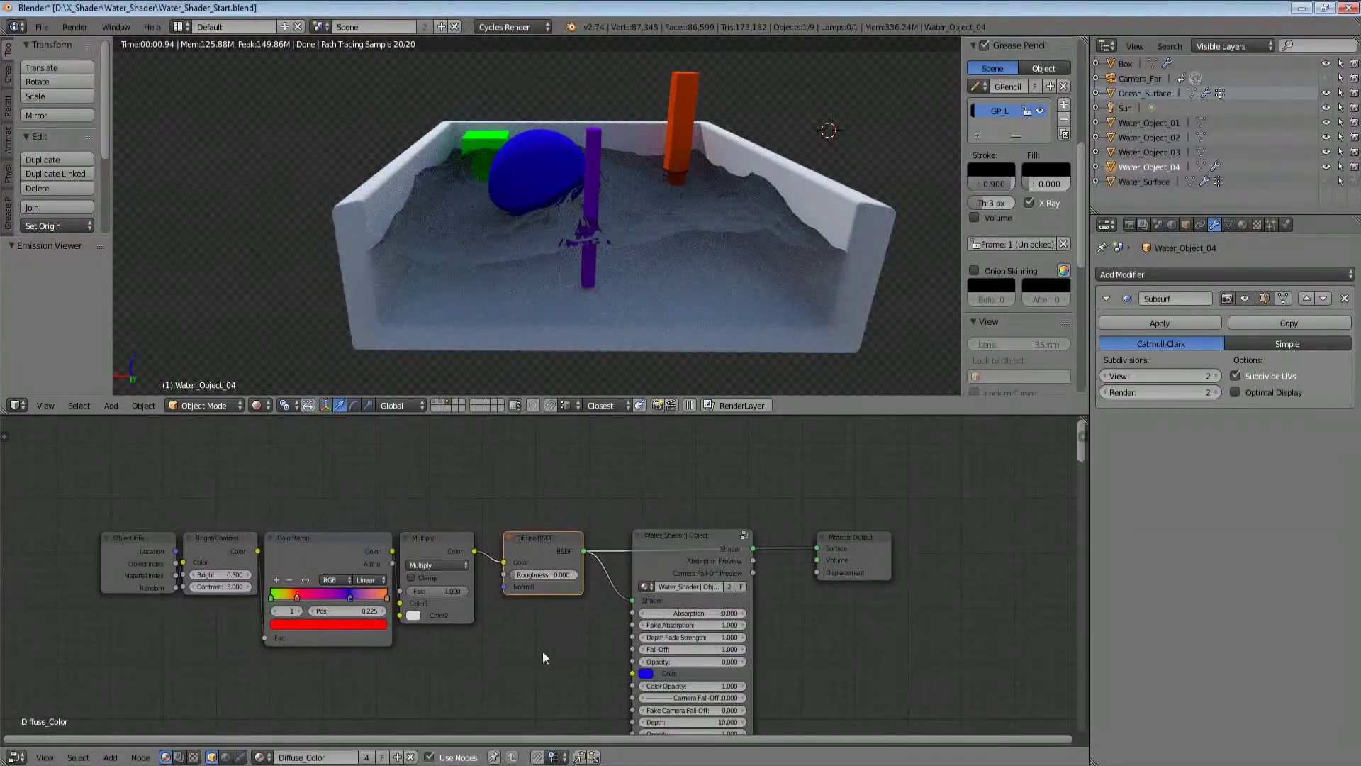
key("shift+space")
key("Home")
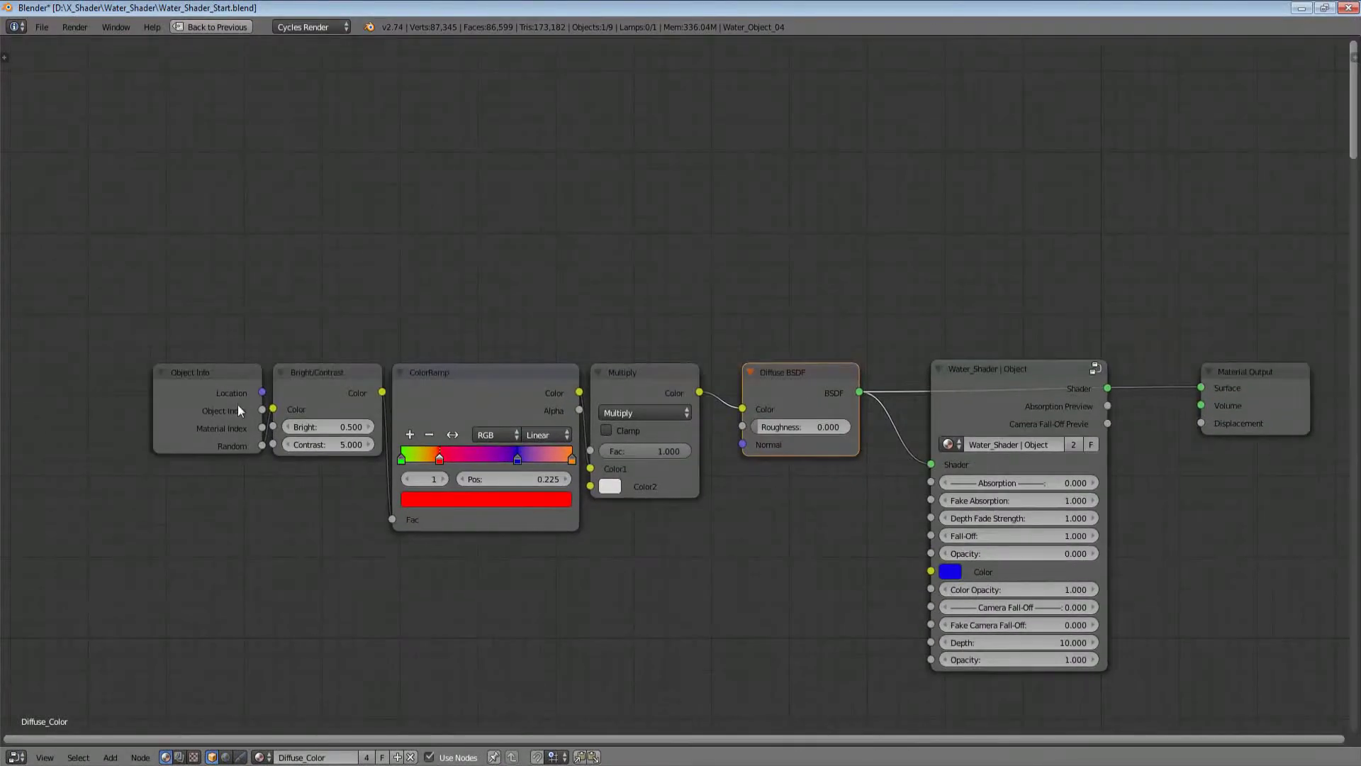
left_click_drag(219, 393, 218, 435)
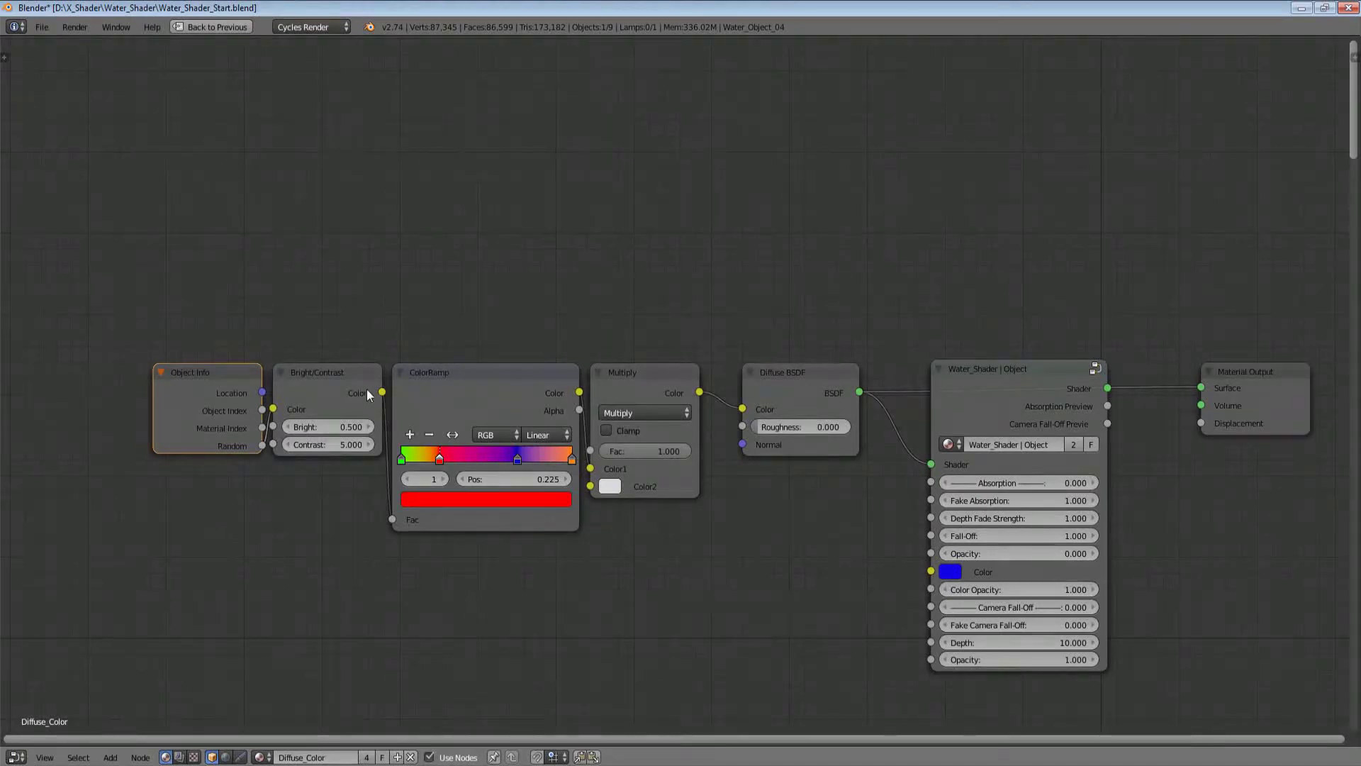
left_click(325, 388)
left_click(476, 392)
middle_click_drag(572, 428, 468, 442)
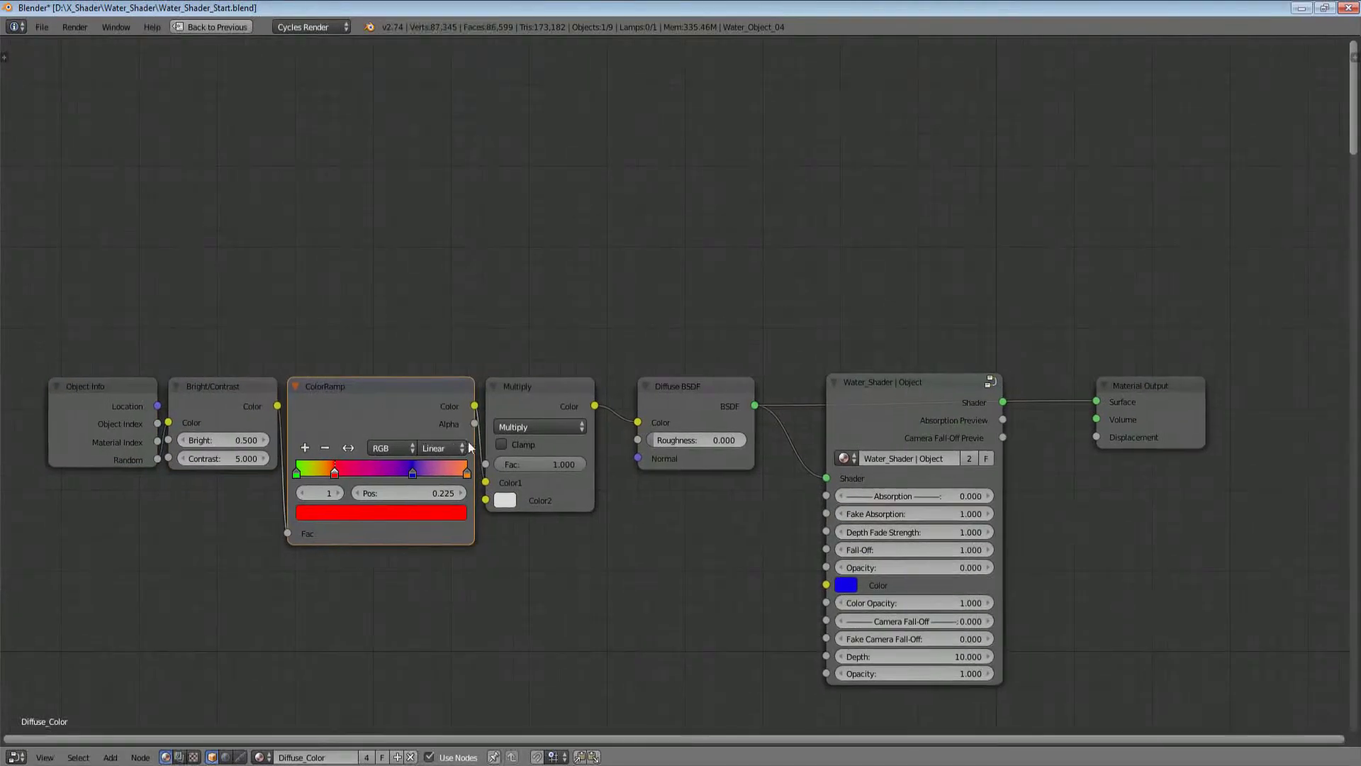
left_click(585, 411)
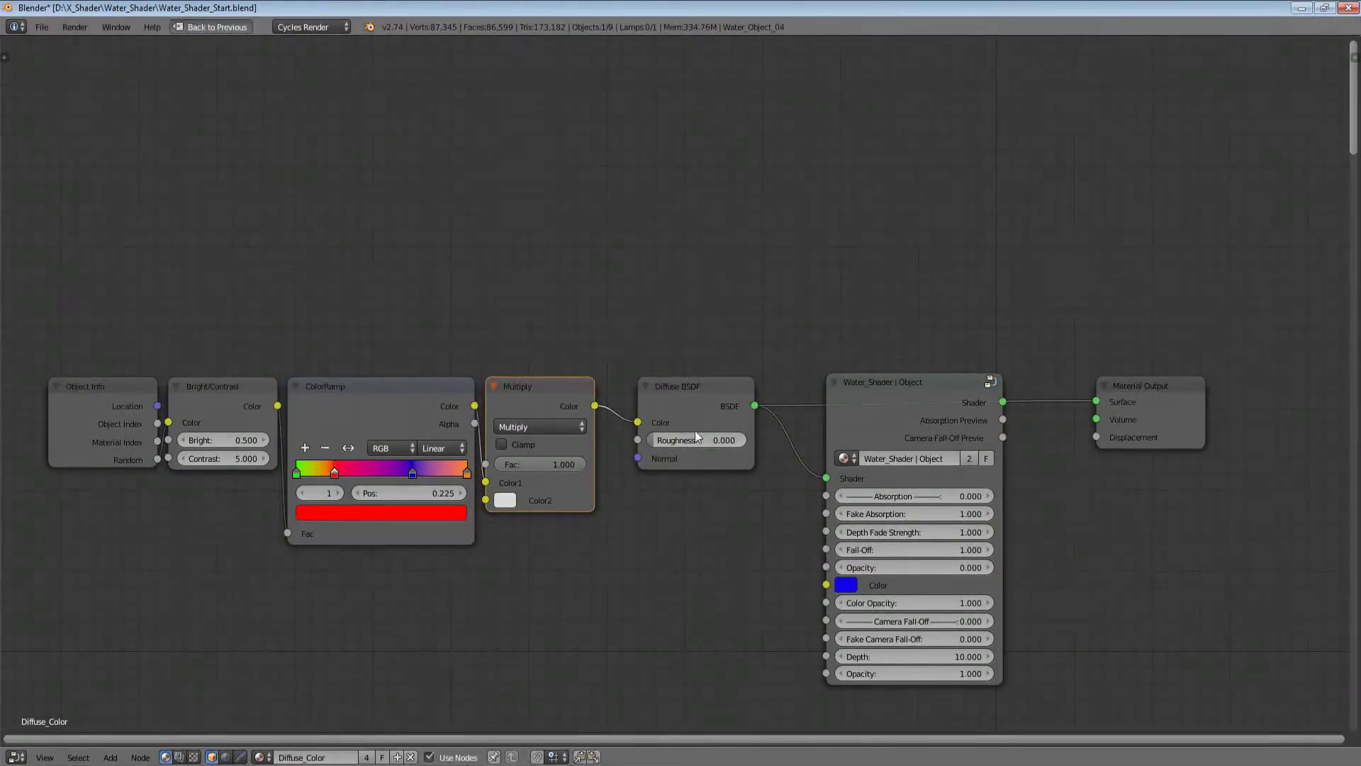
key("ctrl+Up")
Step: Check the individual water objects in wireframe and solid shading, return to rendered shading, and box-select the color nodes
middle_click_drag(409, 492, 460, 437)
middle_click_drag(620, 201, 541, 203)
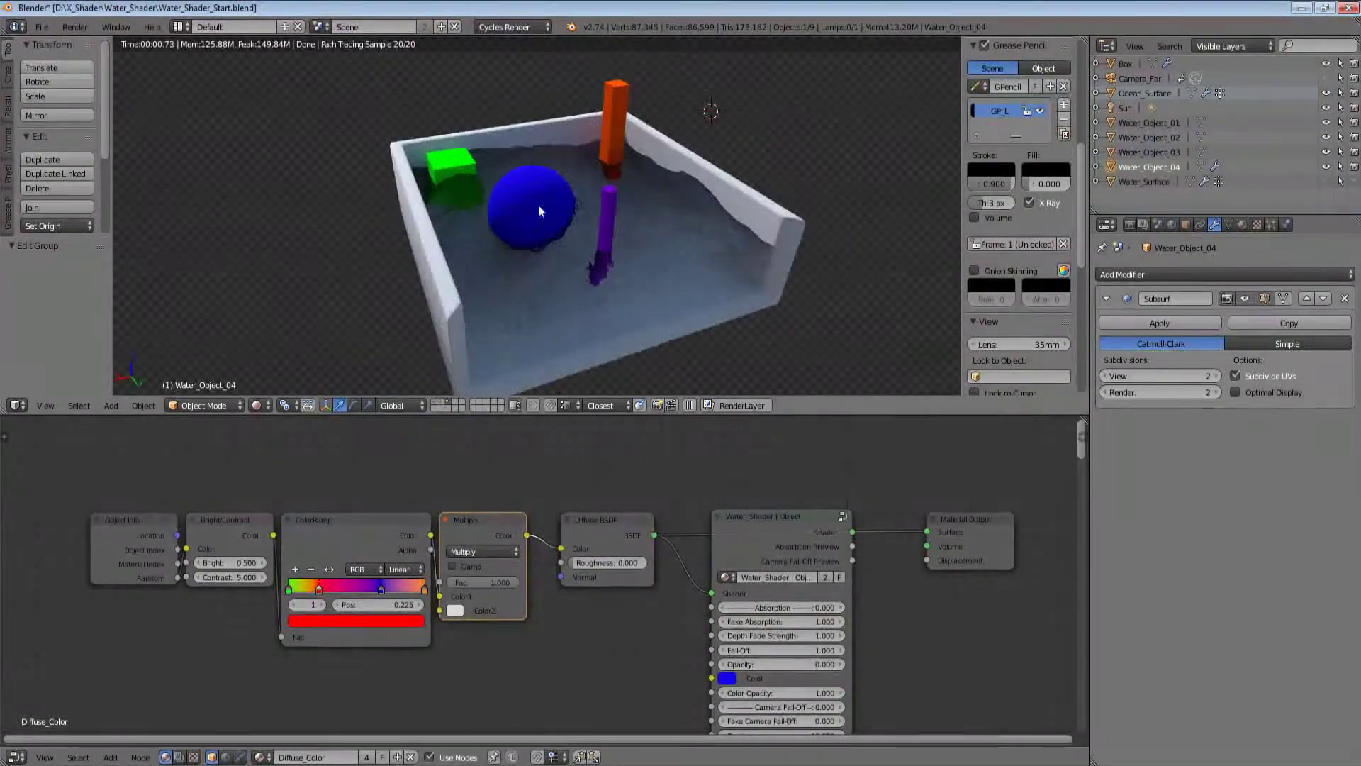
key("z")
key("z")
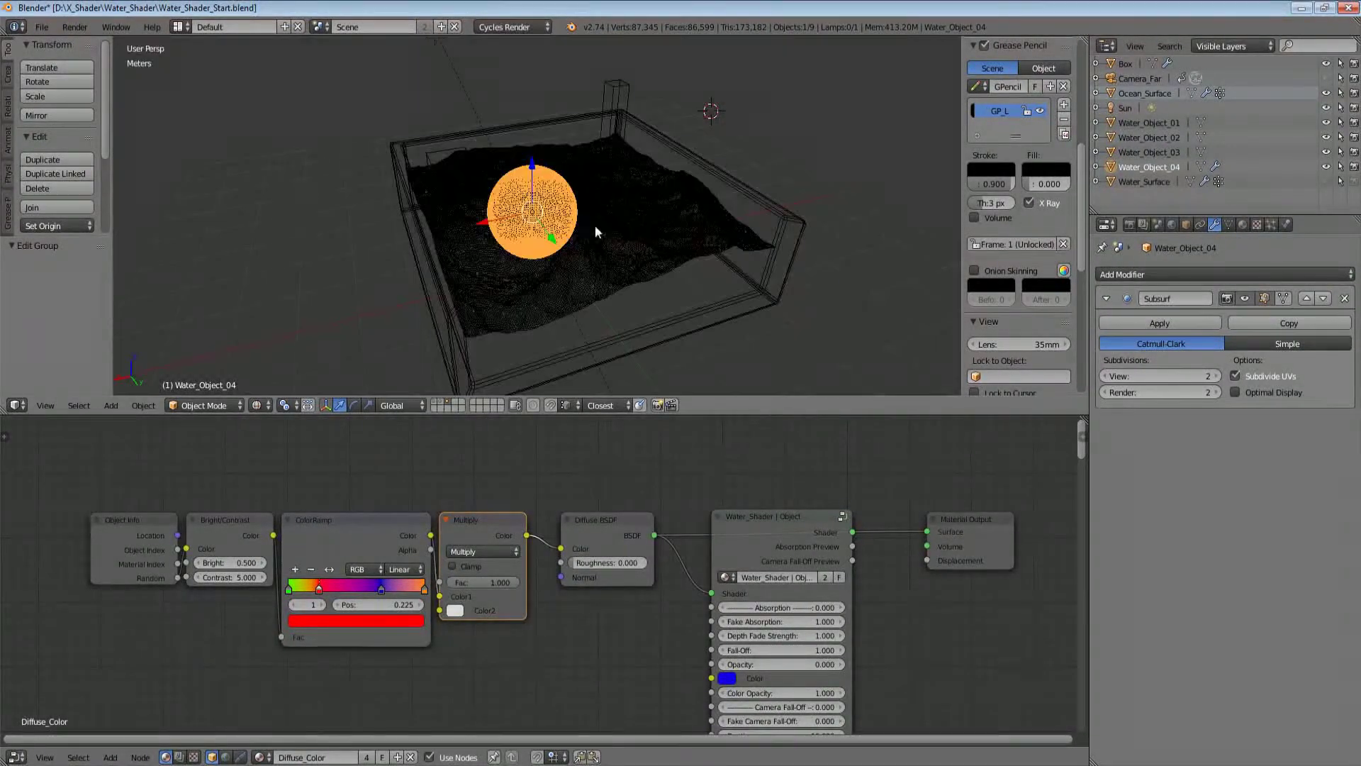
right_click(611, 210)
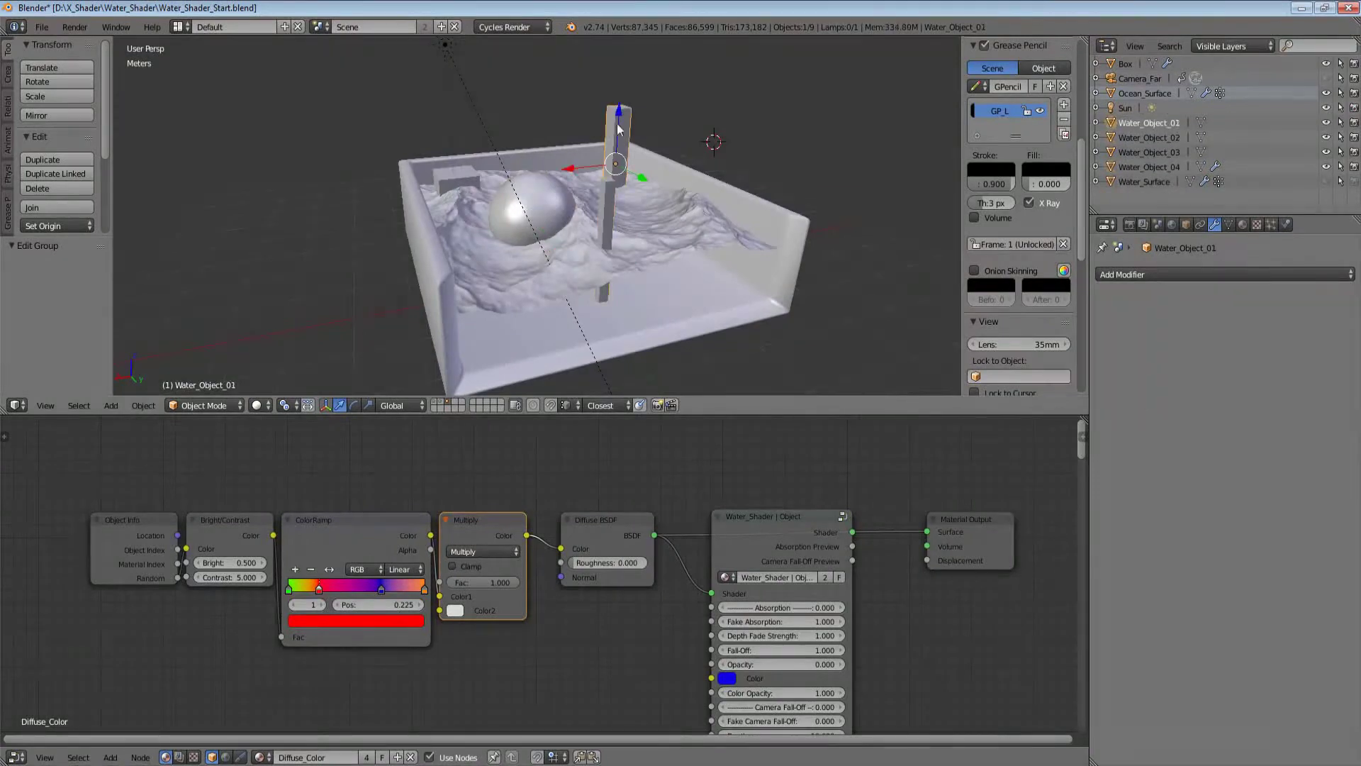
right_click(465, 183)
key("shift+z")
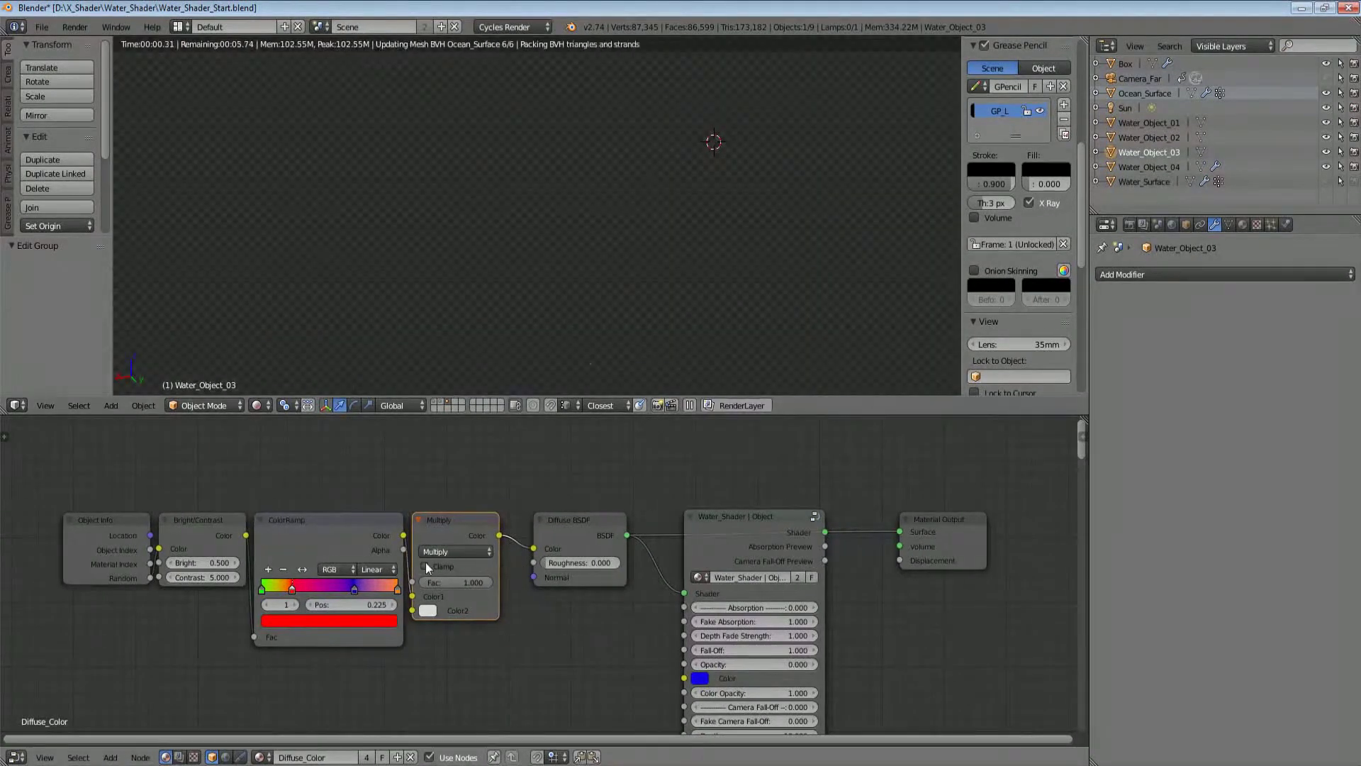
key("b")
left_click_drag(509, 465, 134, 627)
Step: Switch the object node group to Water_Shader | Object_Final and link its Shader output to the Material Output's Surface
middle_click_drag(733, 562, 560, 554)
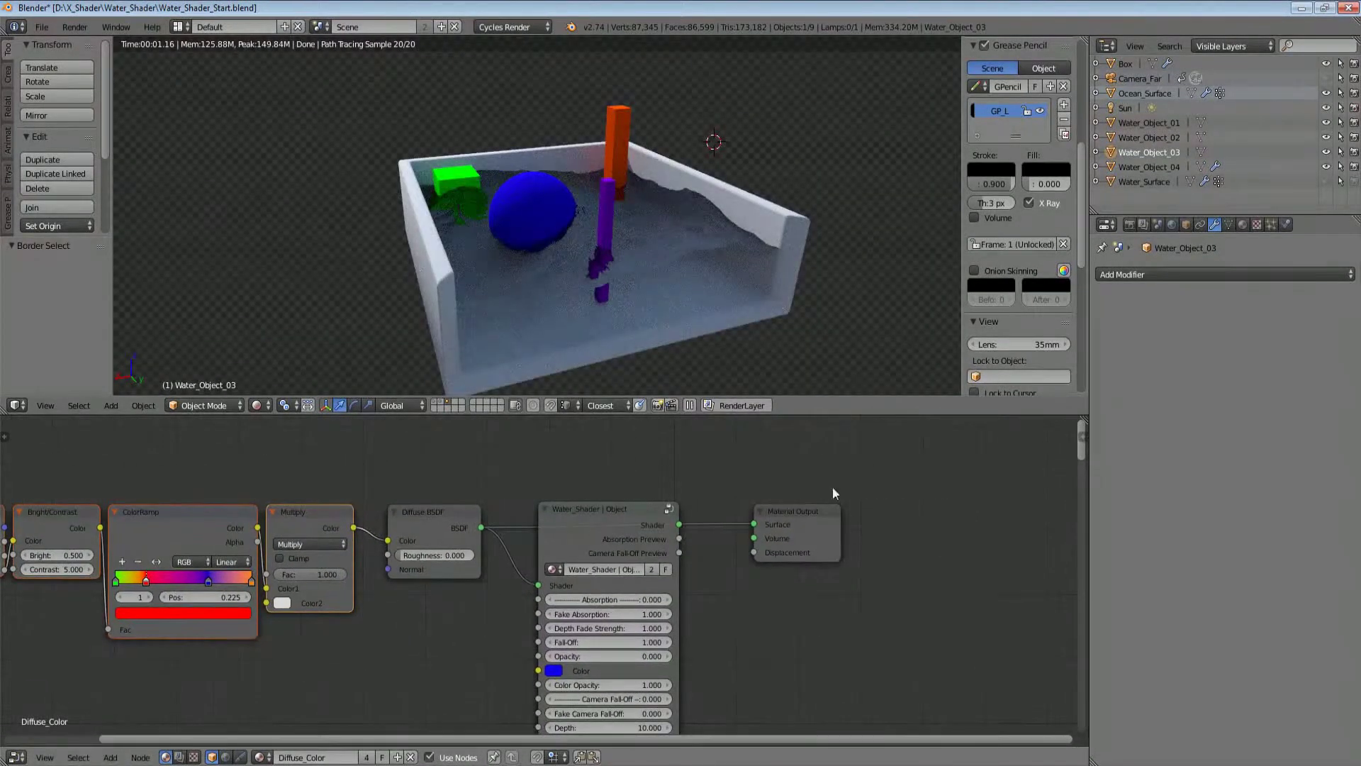
left_click(590, 547)
left_click(552, 569)
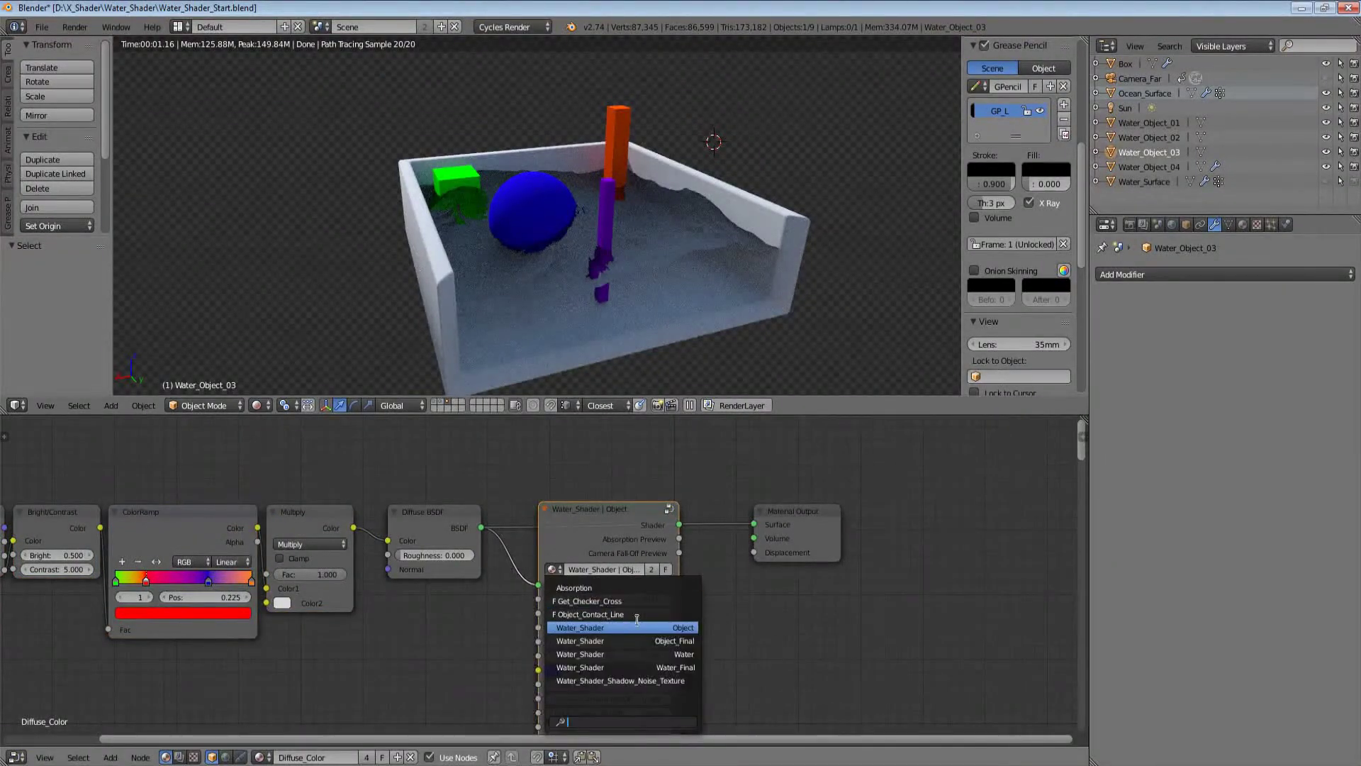
left_click(689, 641)
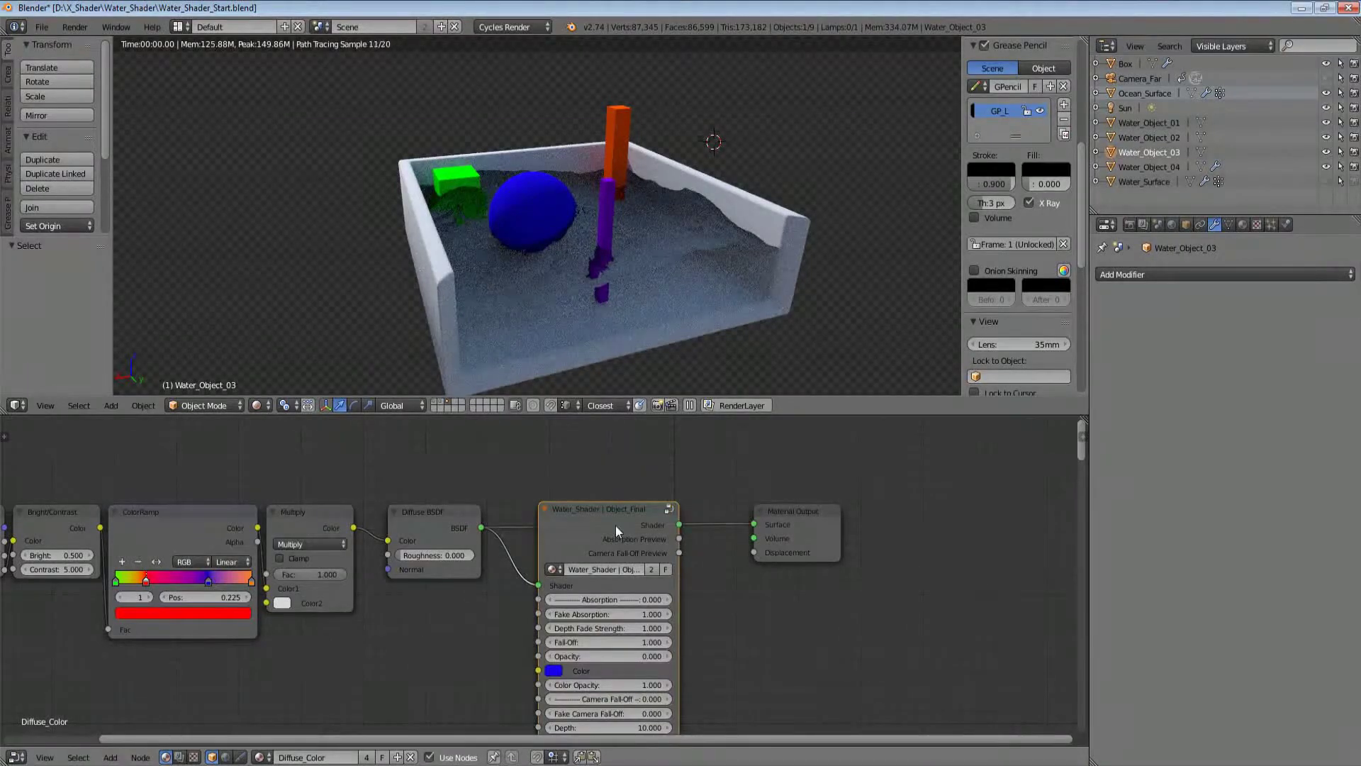
Step: Inspect the rendered water around the thin front column up close and review the ocean surface's Water_Shader | Water group settings
middle_click_drag(677, 227, 664, 262)
scroll(665, 262, "up", 3)
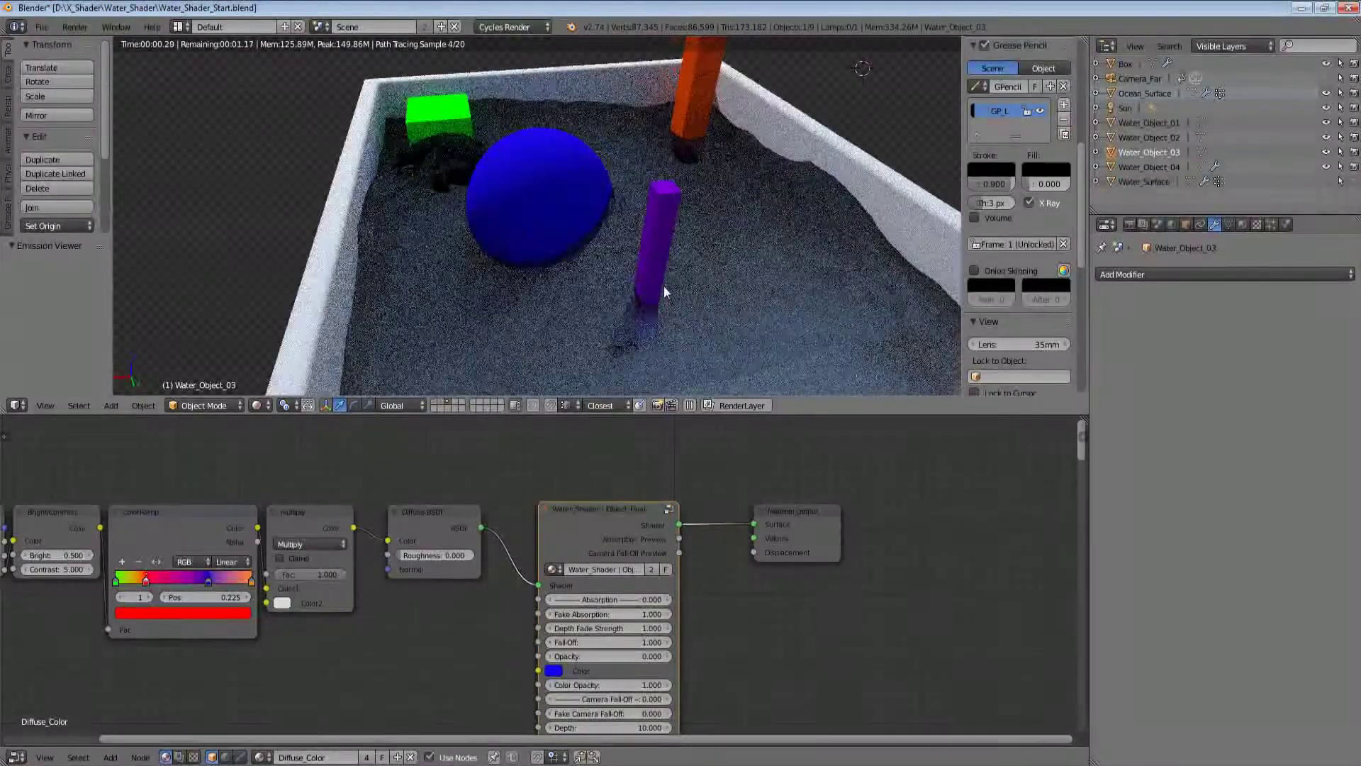
scroll(665, 291, "up", 4)
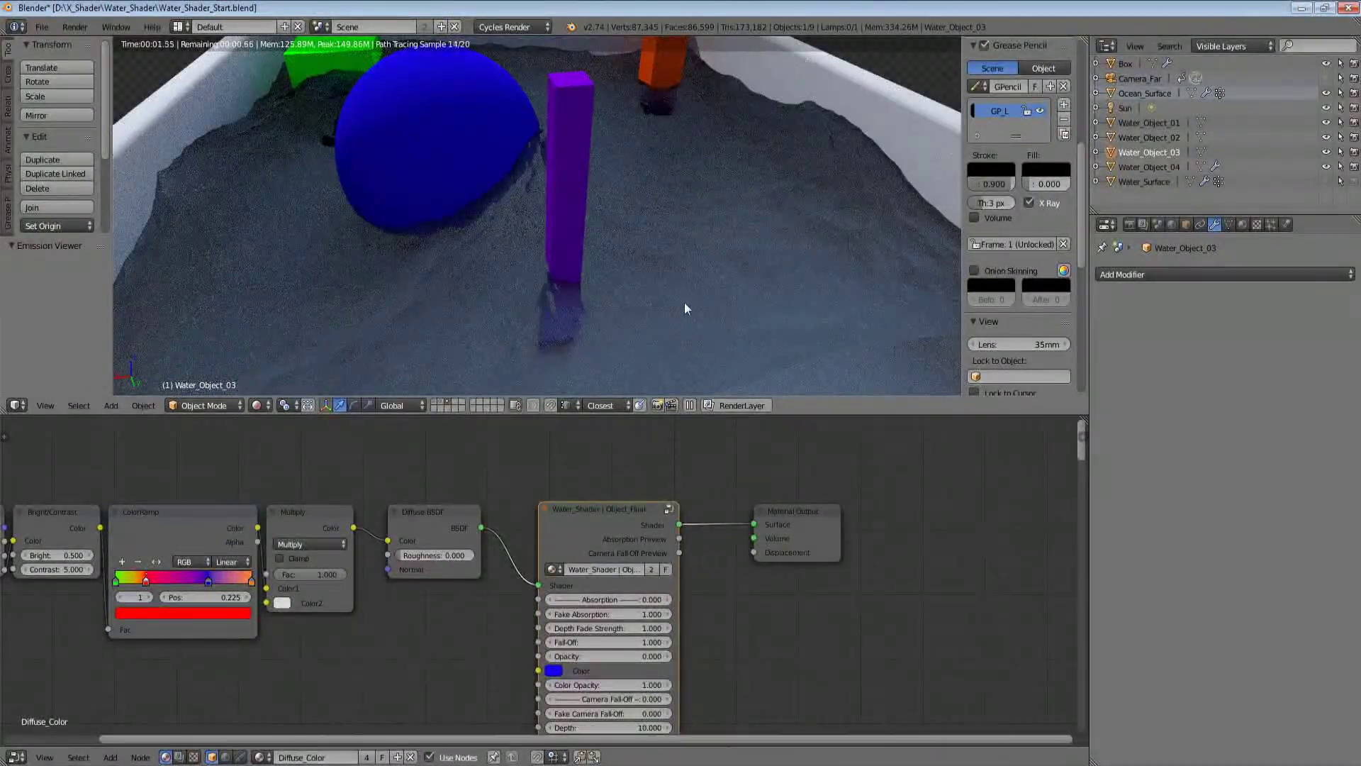
middle_click_drag(685, 303, 714, 320)
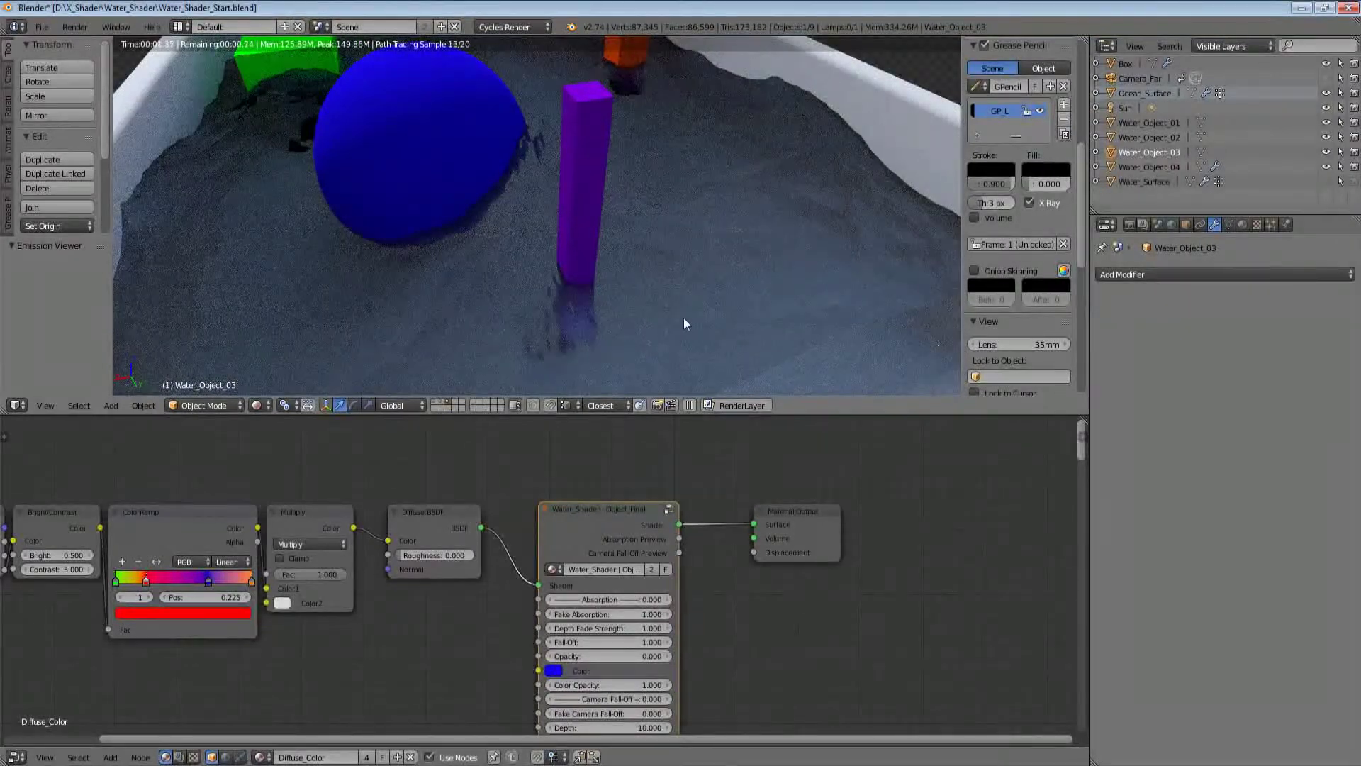
right_click(730, 299)
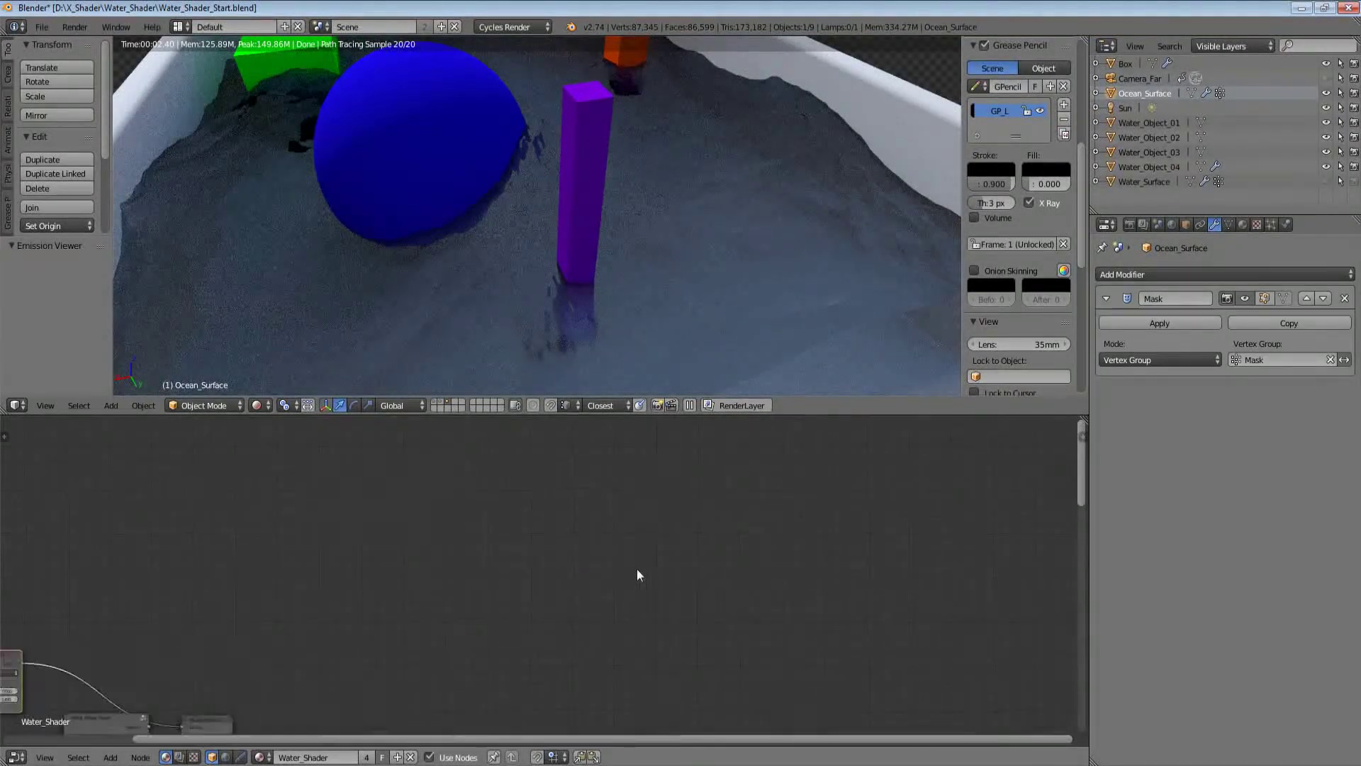
key("Home")
scroll(553, 553, "up", 6)
middle_click_drag(618, 573, 642, 526)
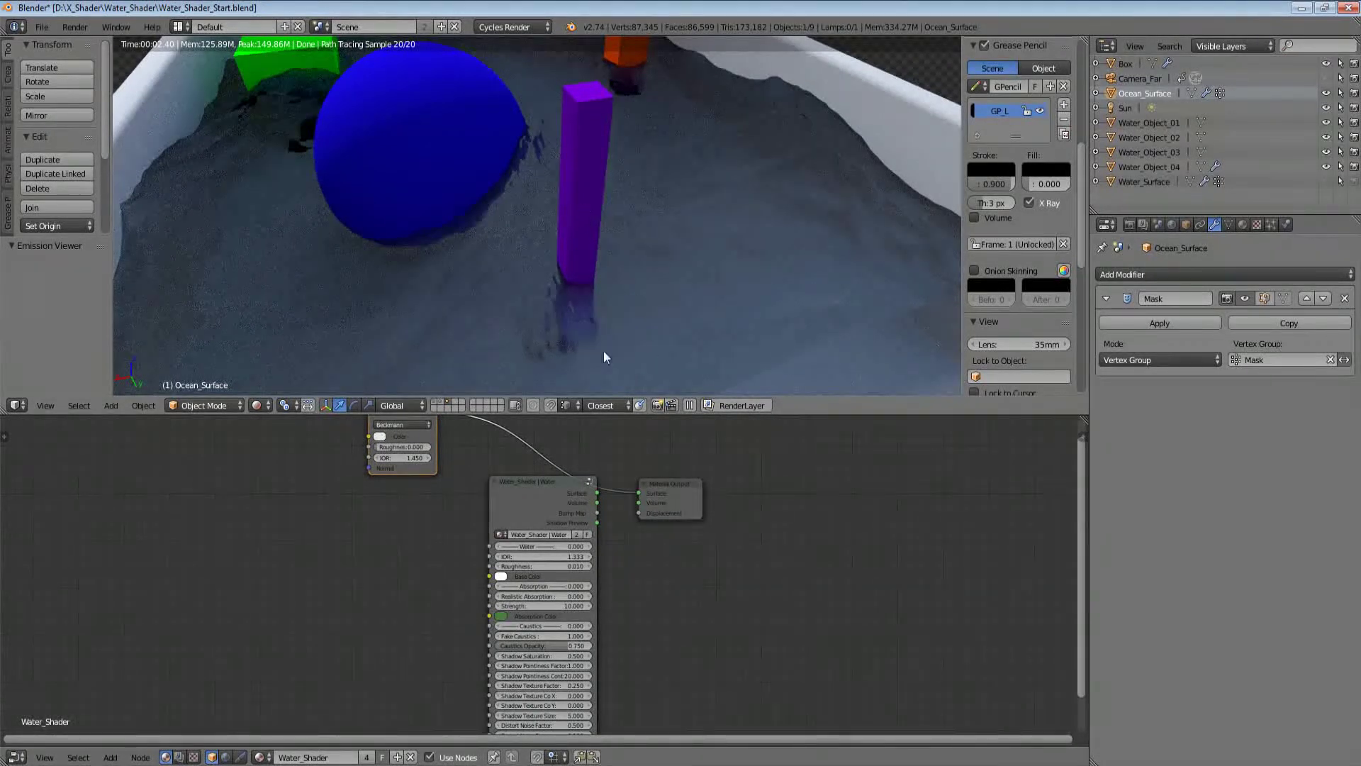
scroll(538, 603, "up", 1)
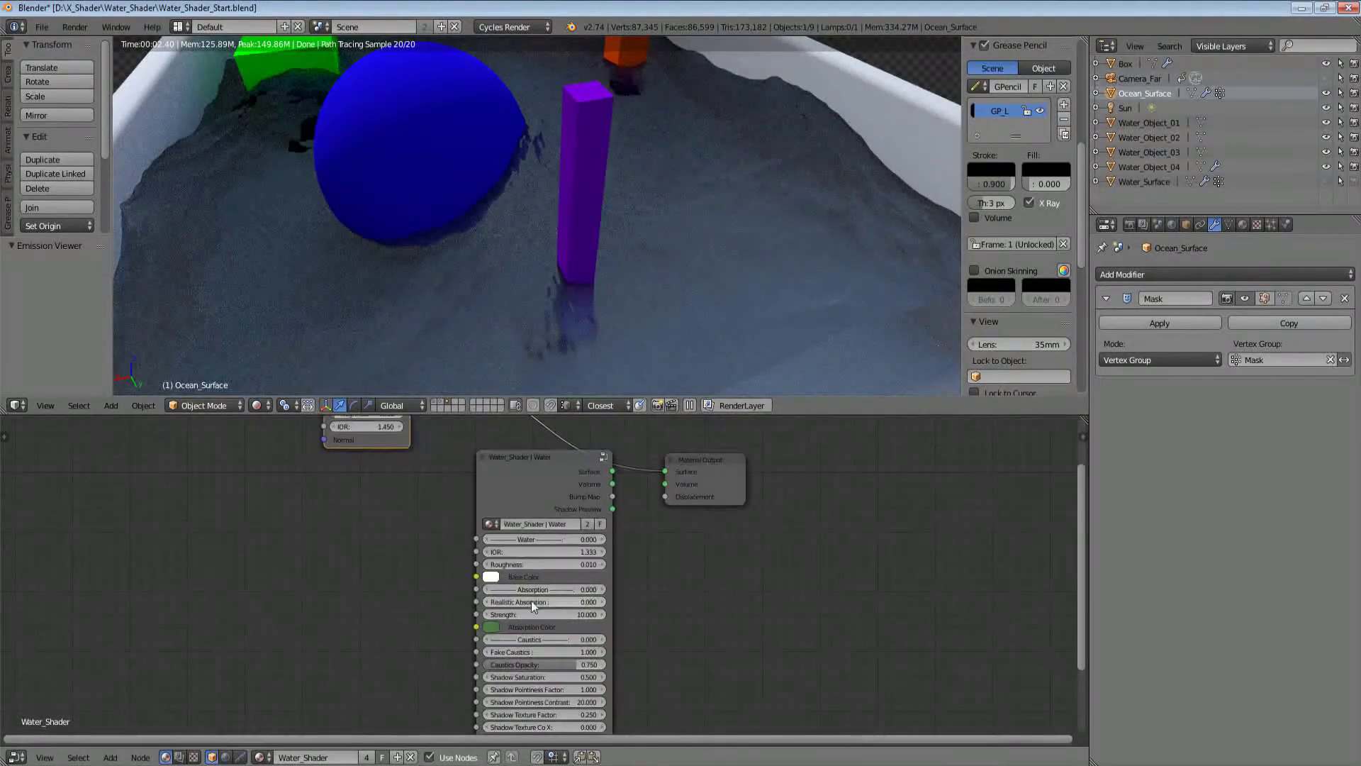
Step: Select the thin front column and examine the absorption, color and depth inputs of its Water_Shader | Object_Final group
right_click(585, 224)
key("Home")
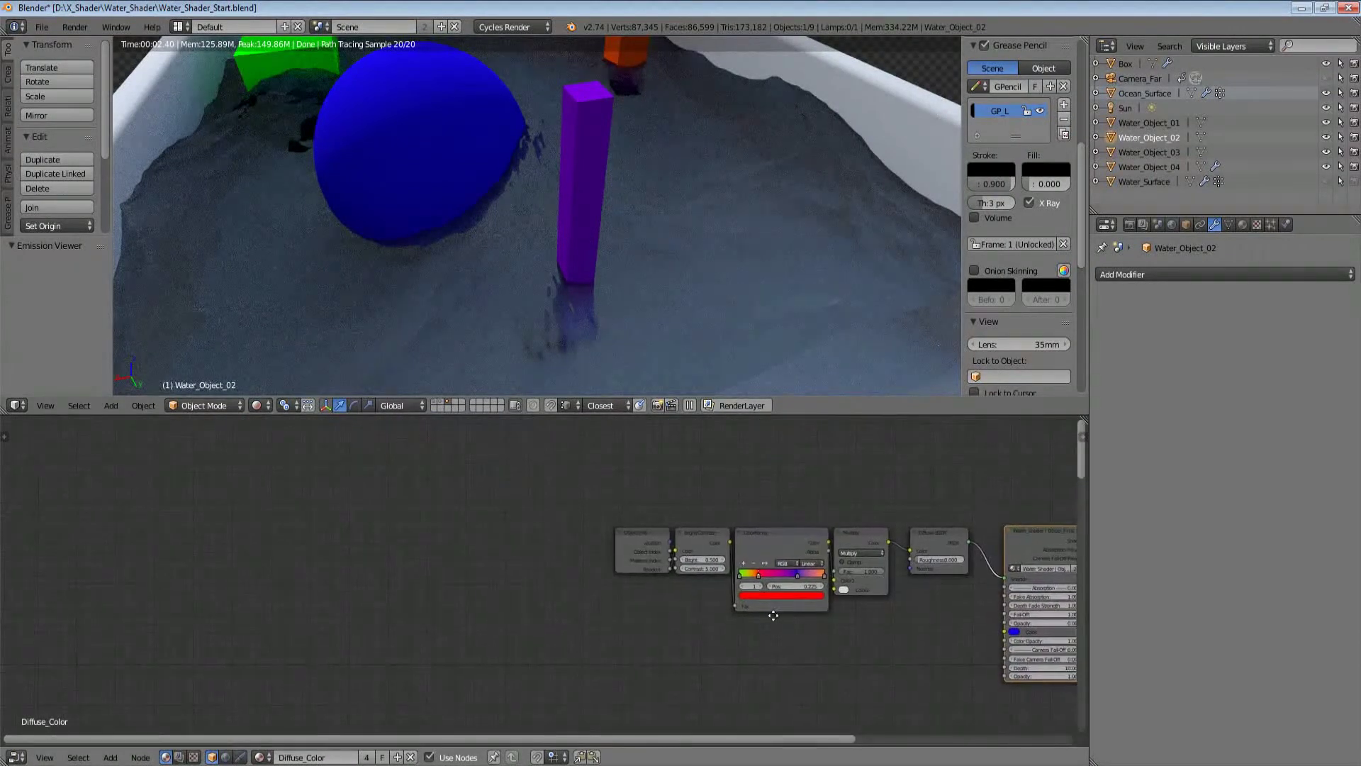
scroll(579, 233, "down", 2)
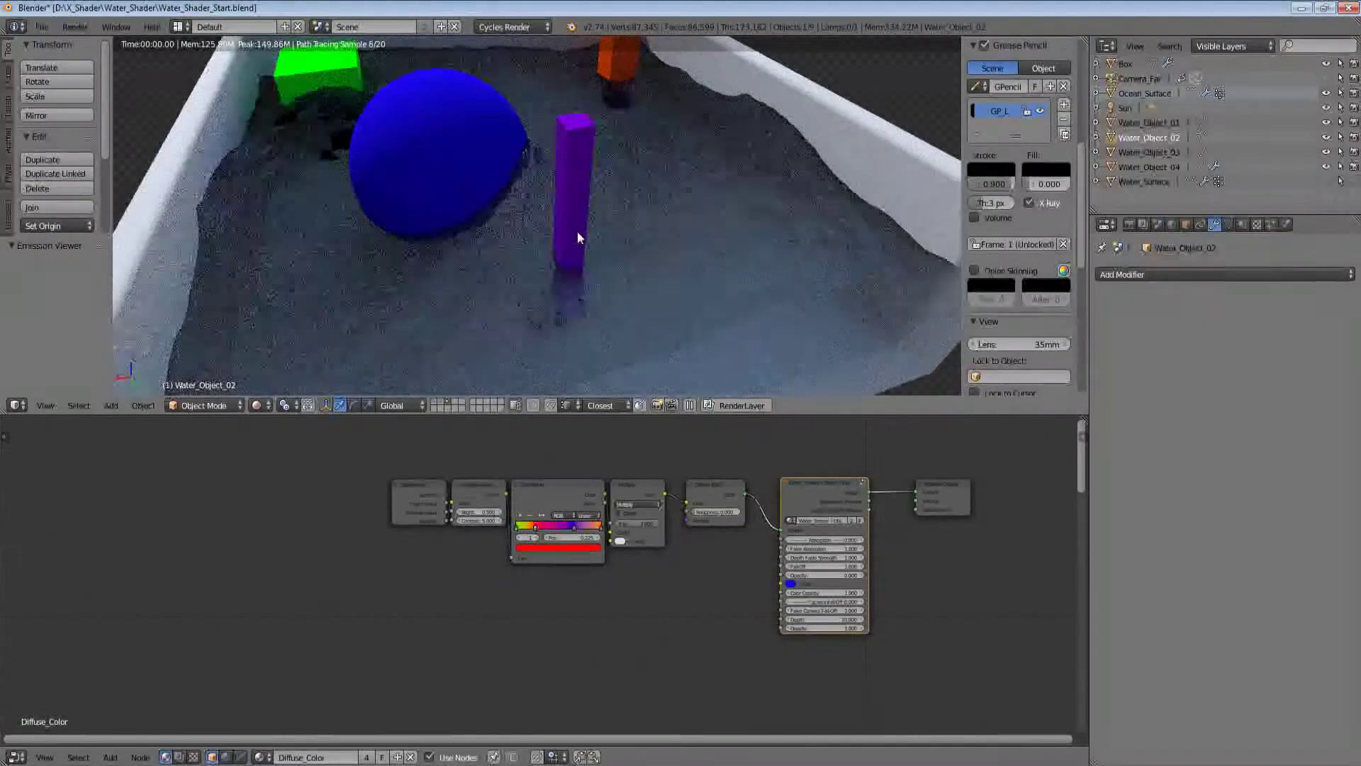
middle_click_drag(716, 605, 547, 641)
scroll(547, 641, "up", 4)
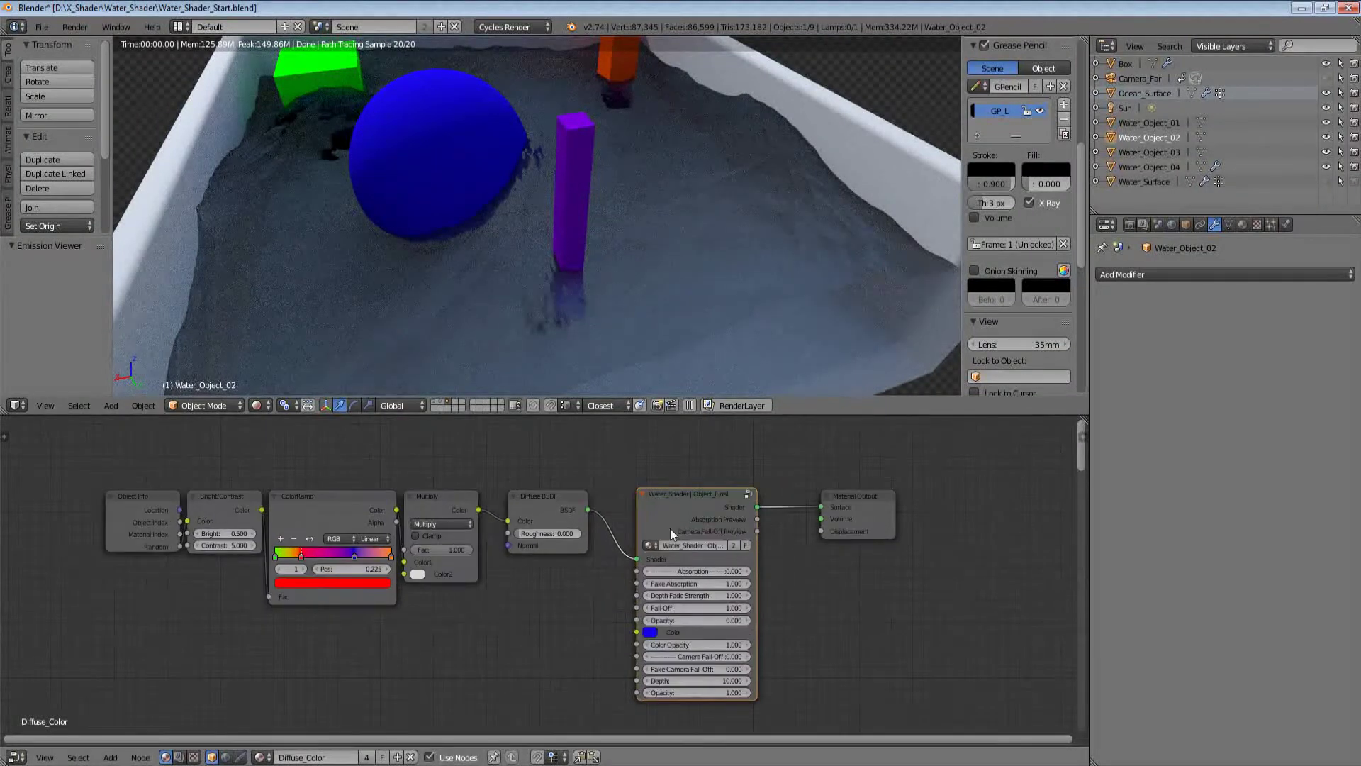
middle_click_drag(670, 538, 637, 529)
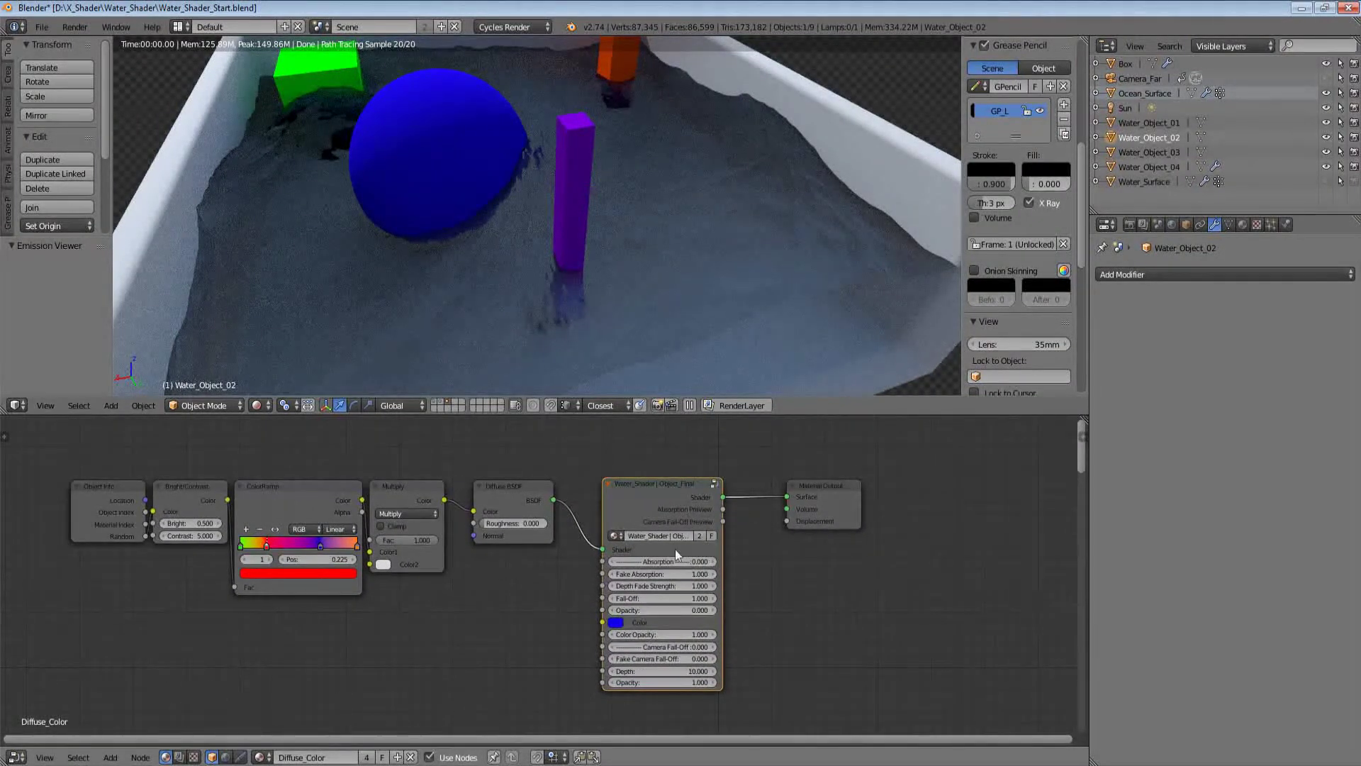
left_click(664, 505)
middle_click_drag(627, 562, 585, 528)
scroll(585, 529, "up", 2)
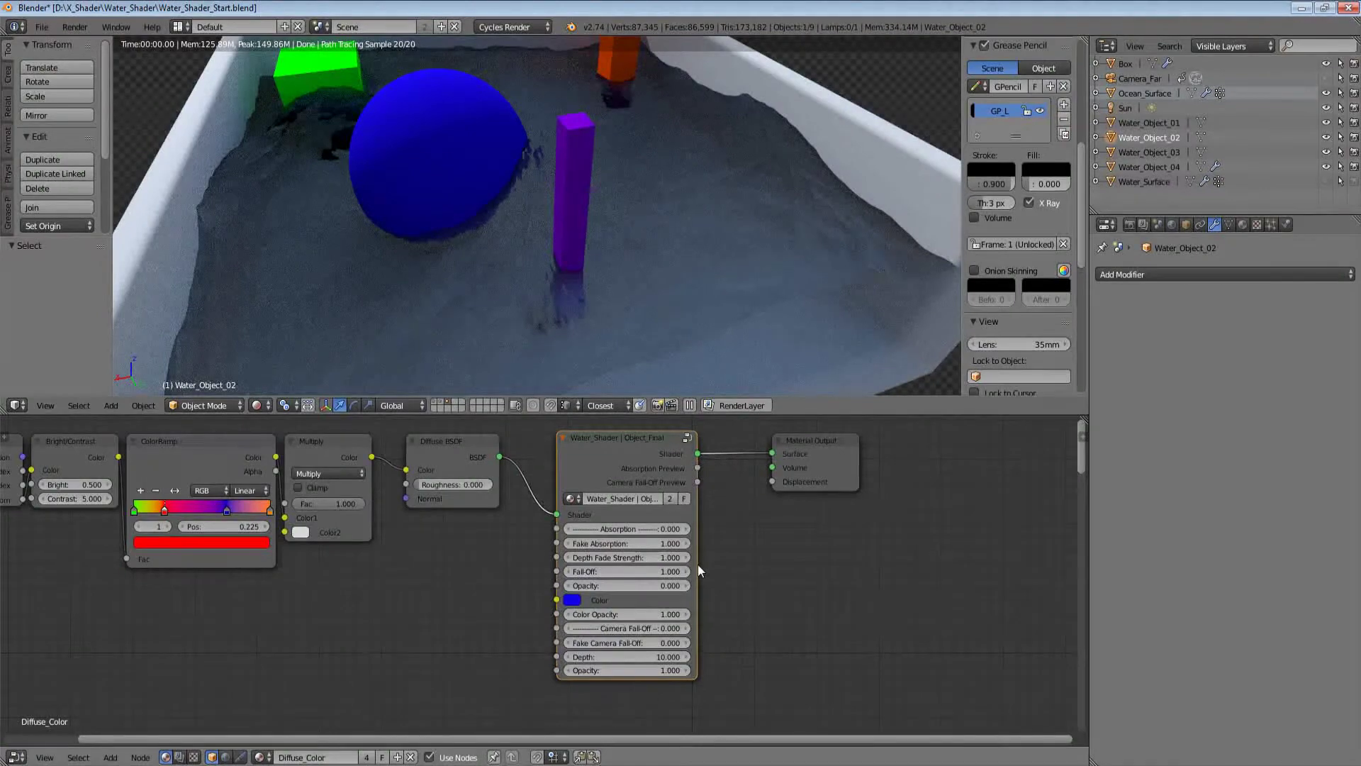
left_click(571, 600)
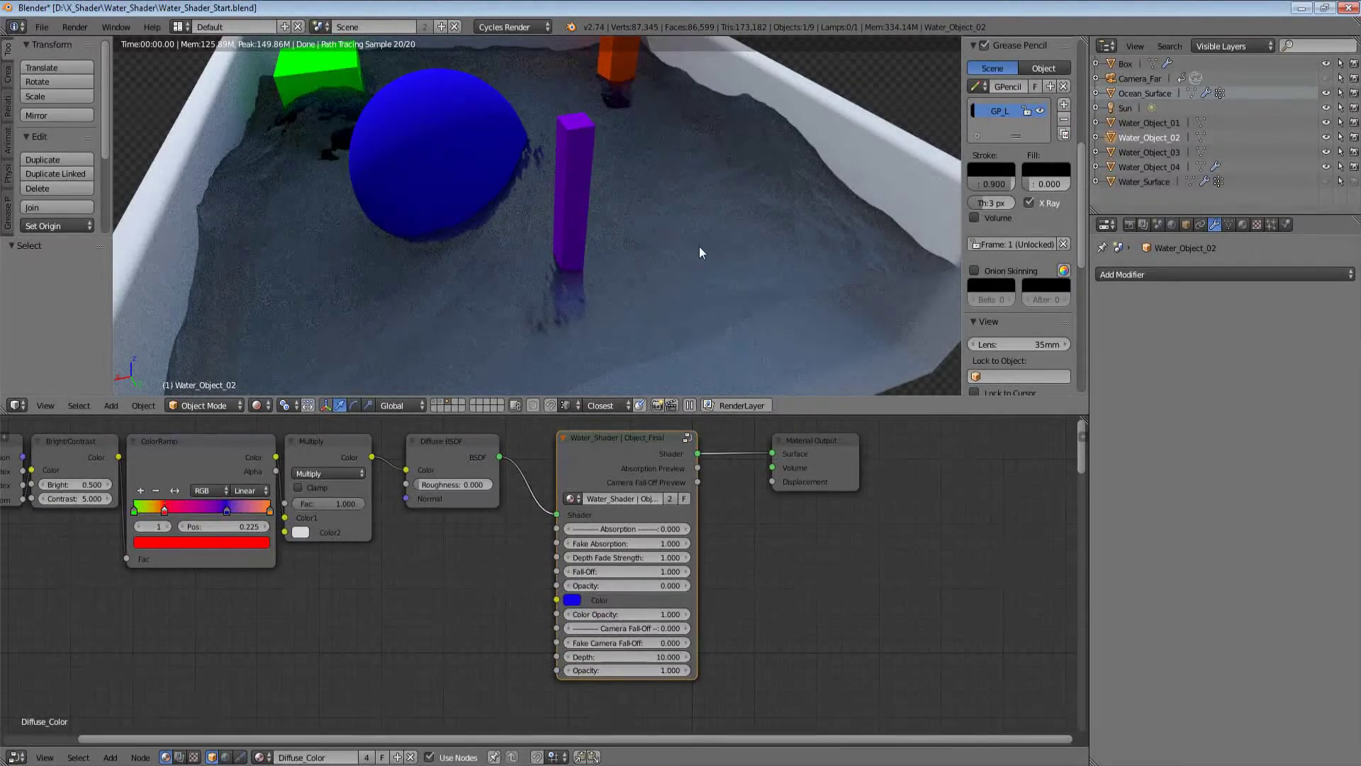
scroll(683, 224, "down", 4)
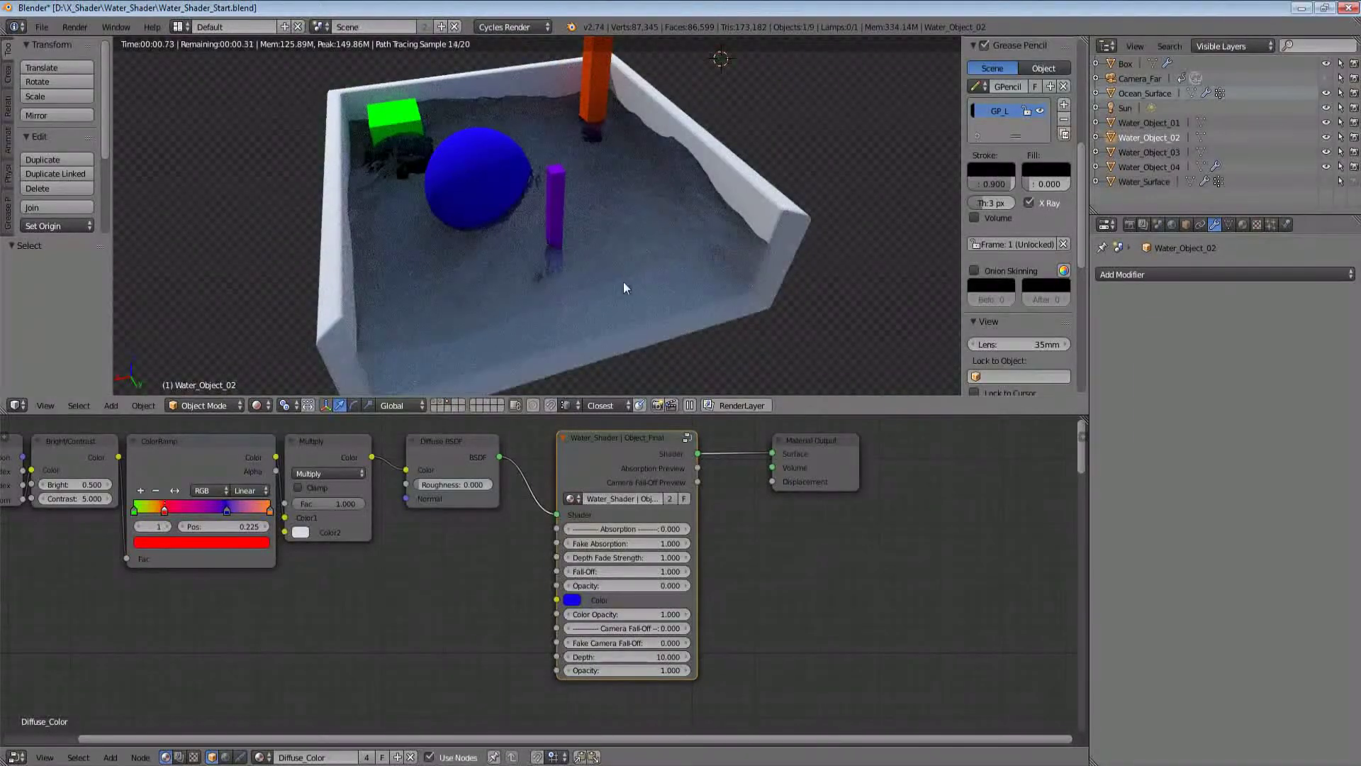
Step: Preview the object group's Camera Fall-Off Preview output and inspect the submerged parts of the objects from near and far
left_click(637, 453, "ctrl+shift")
scroll(645, 248, "down", 5)
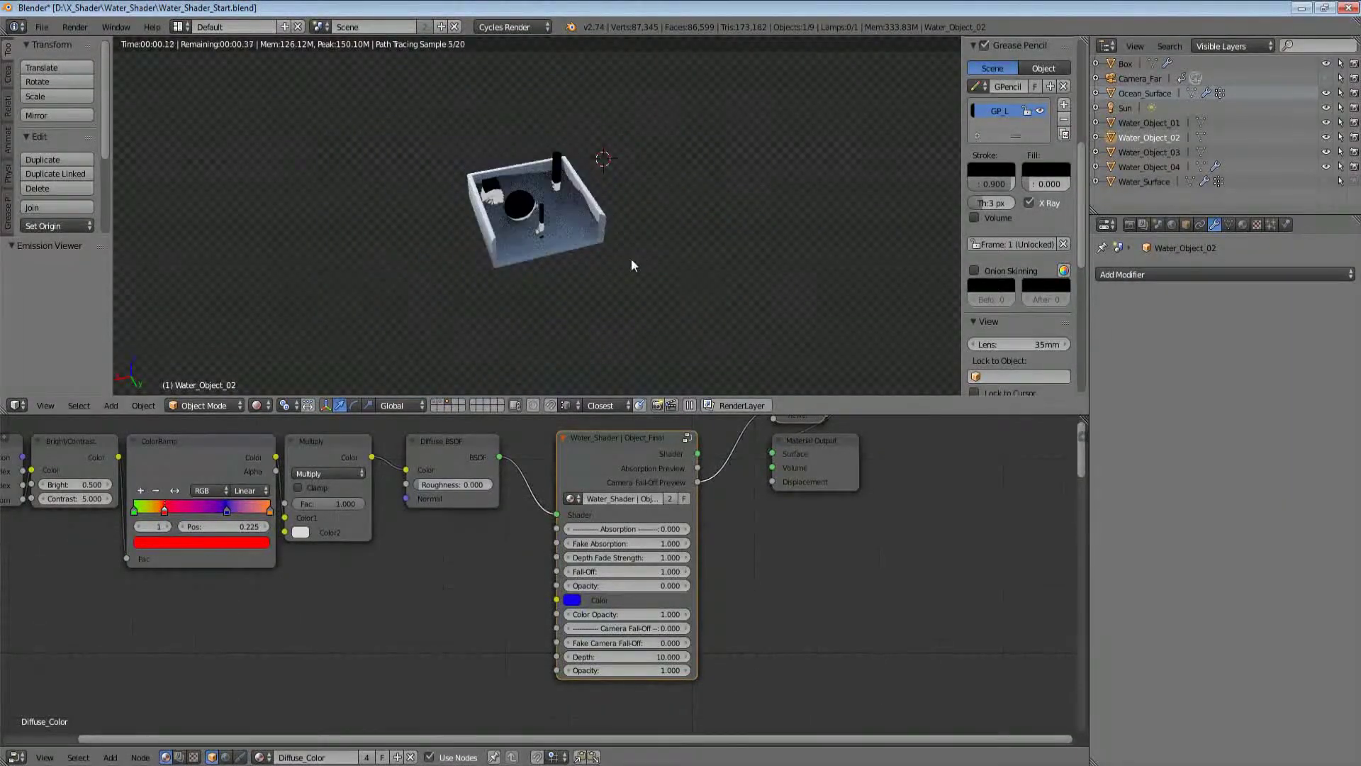
scroll(585, 253, "up", 8)
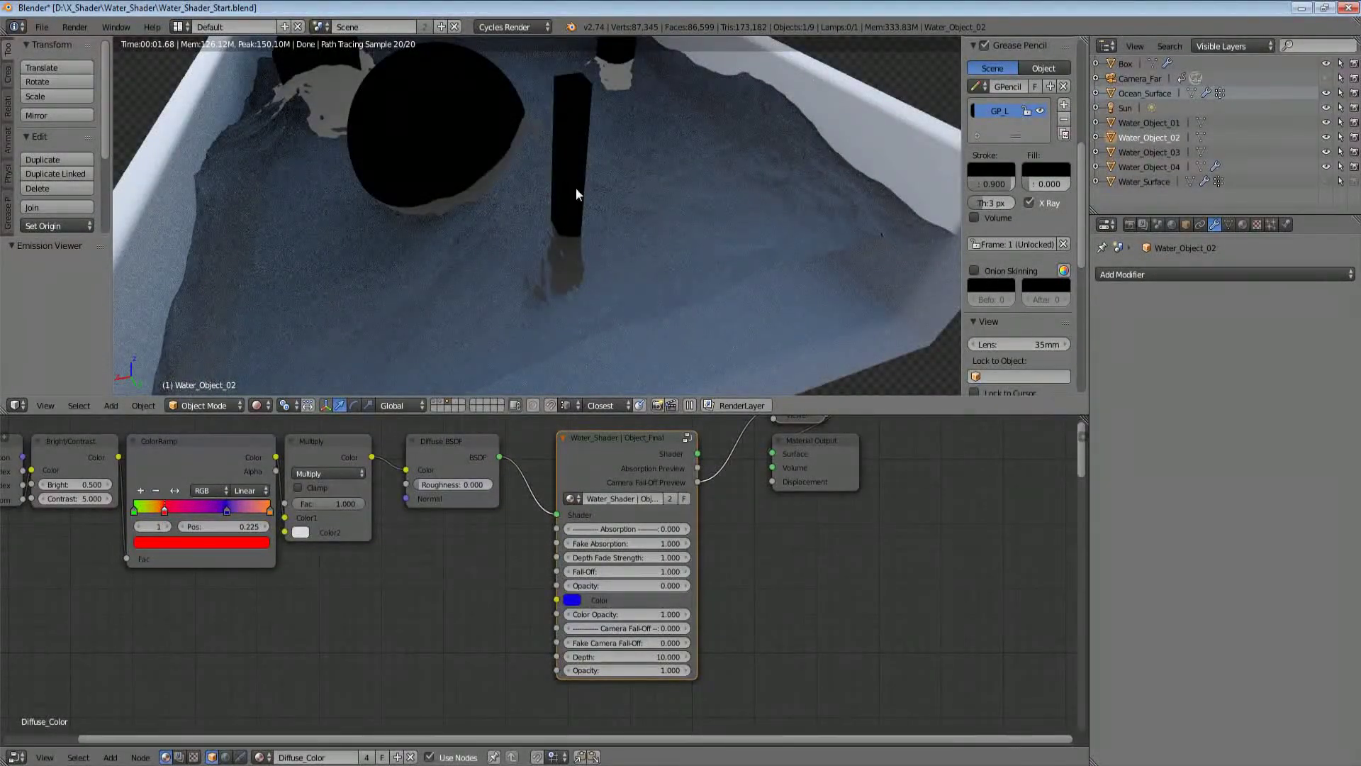
scroll(588, 205, "down", 10)
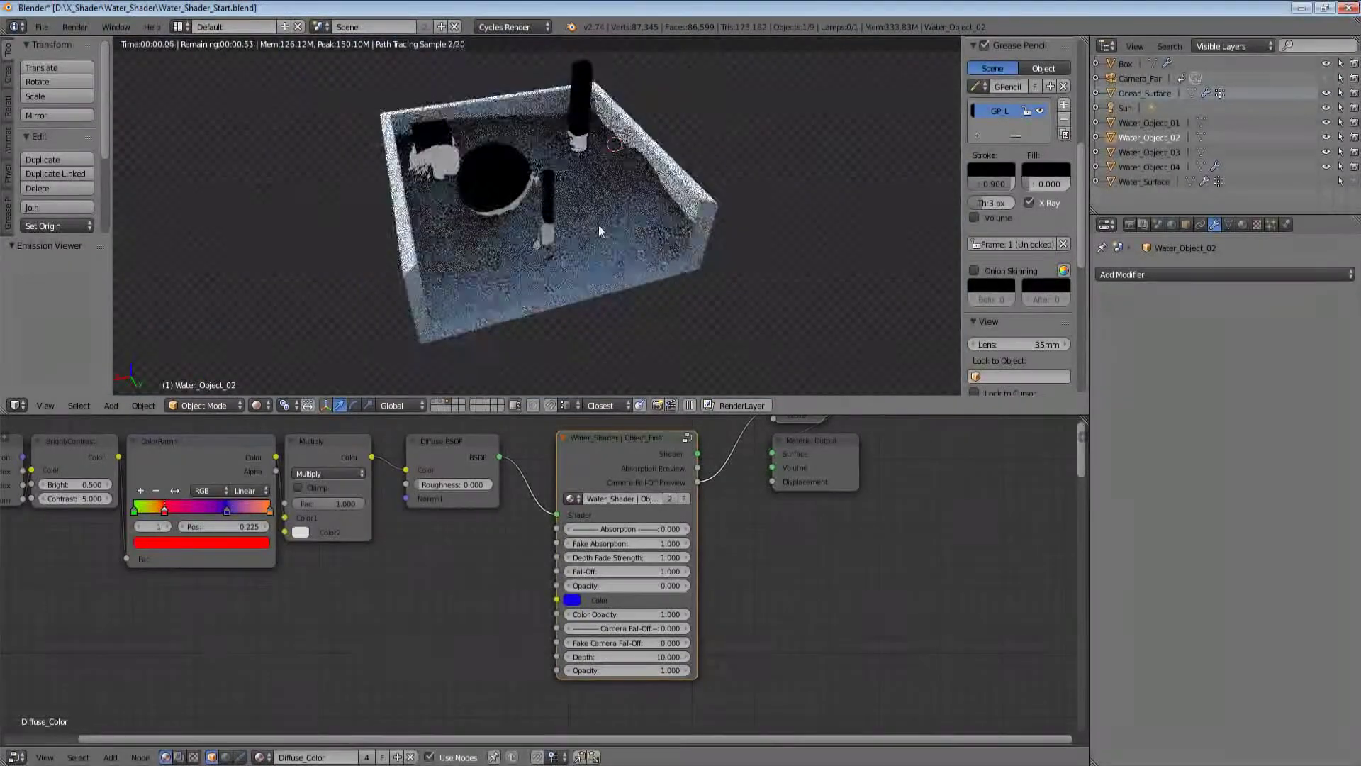
scroll(607, 240, "up", 8)
Step: Route the object group's Absorption Preview output to the viewer and inspect the submerged parts of the objects up close
left_click(631, 465, "ctrl+shift")
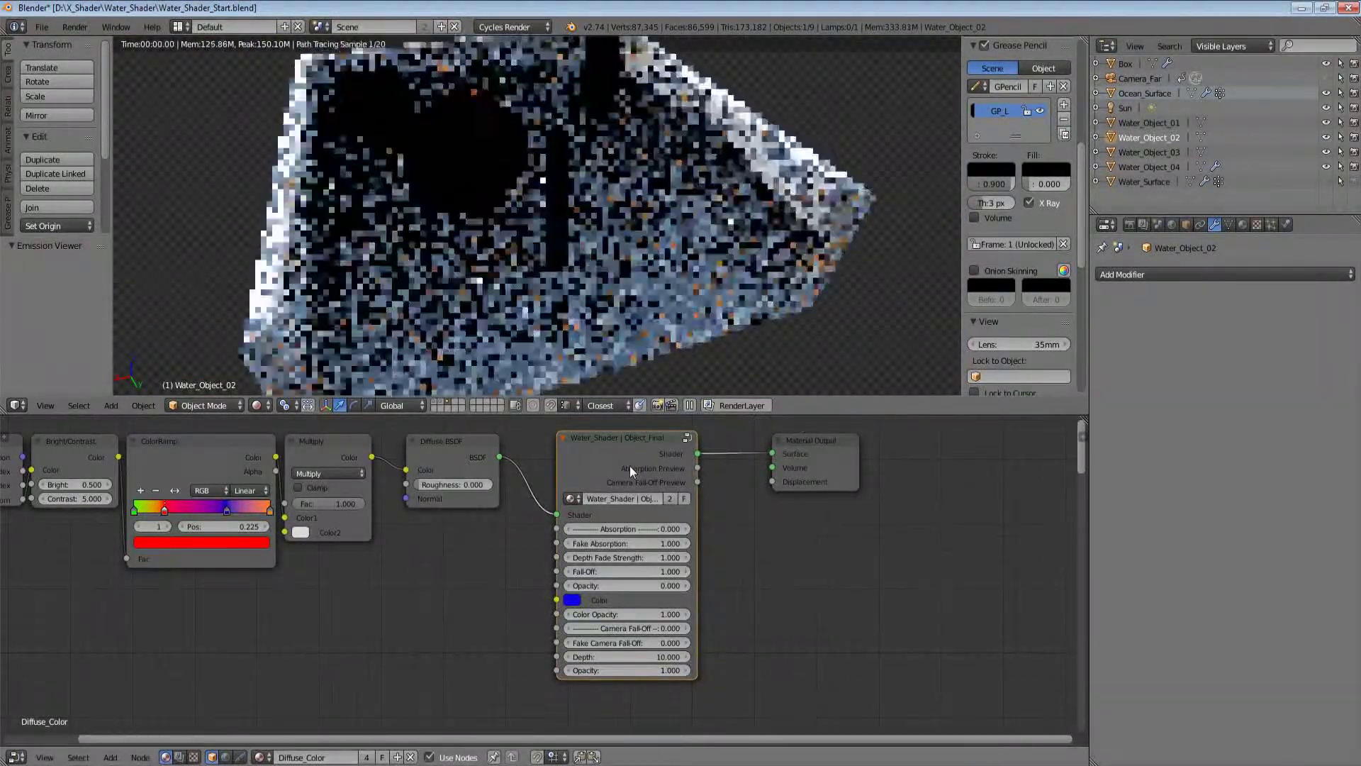
left_click(626, 464, "ctrl+shift")
scroll(661, 222, "down", 5)
scroll(660, 216, "up", 5)
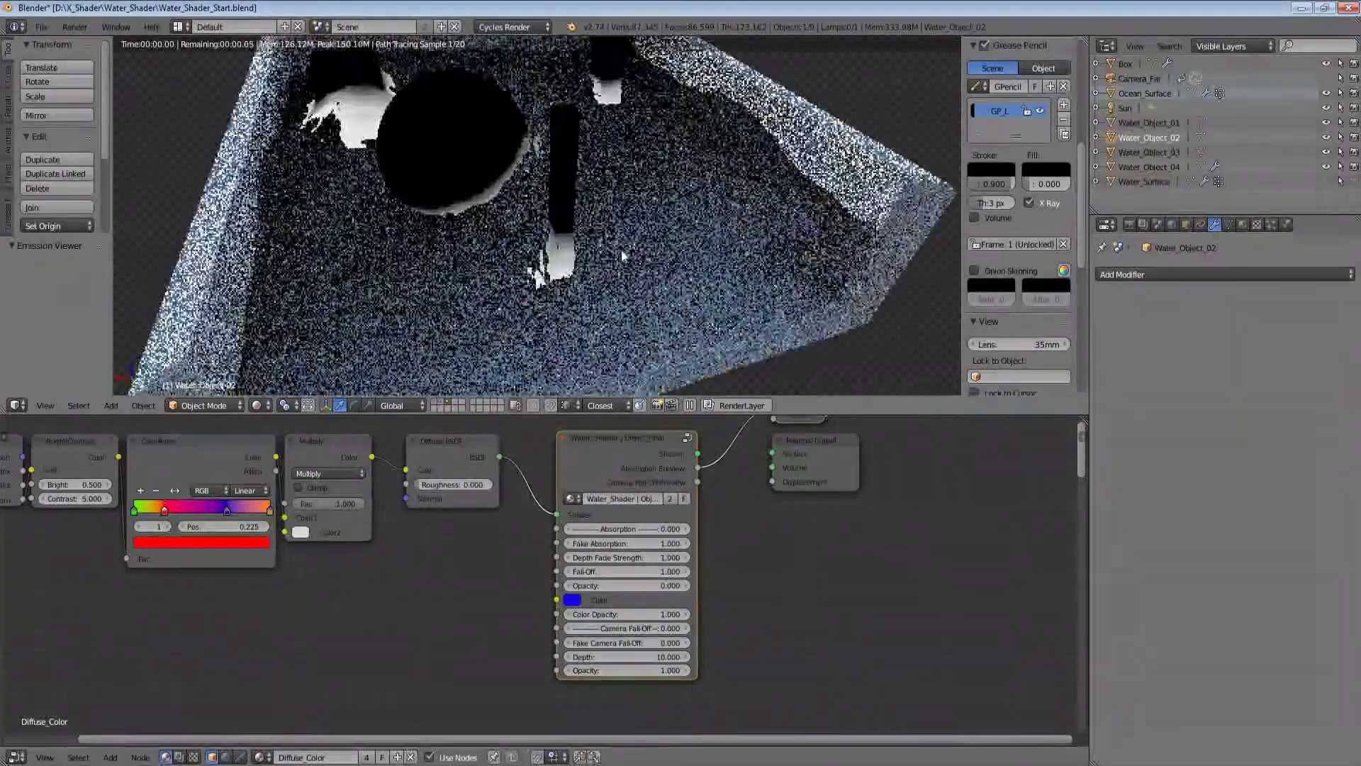
middle_click_drag(573, 195, 567, 171)
scroll(659, 155, "up", 2)
middle_click_drag(659, 155, 589, 322)
scroll(576, 212, "up", 2)
middle_click_drag(592, 527, 644, 548)
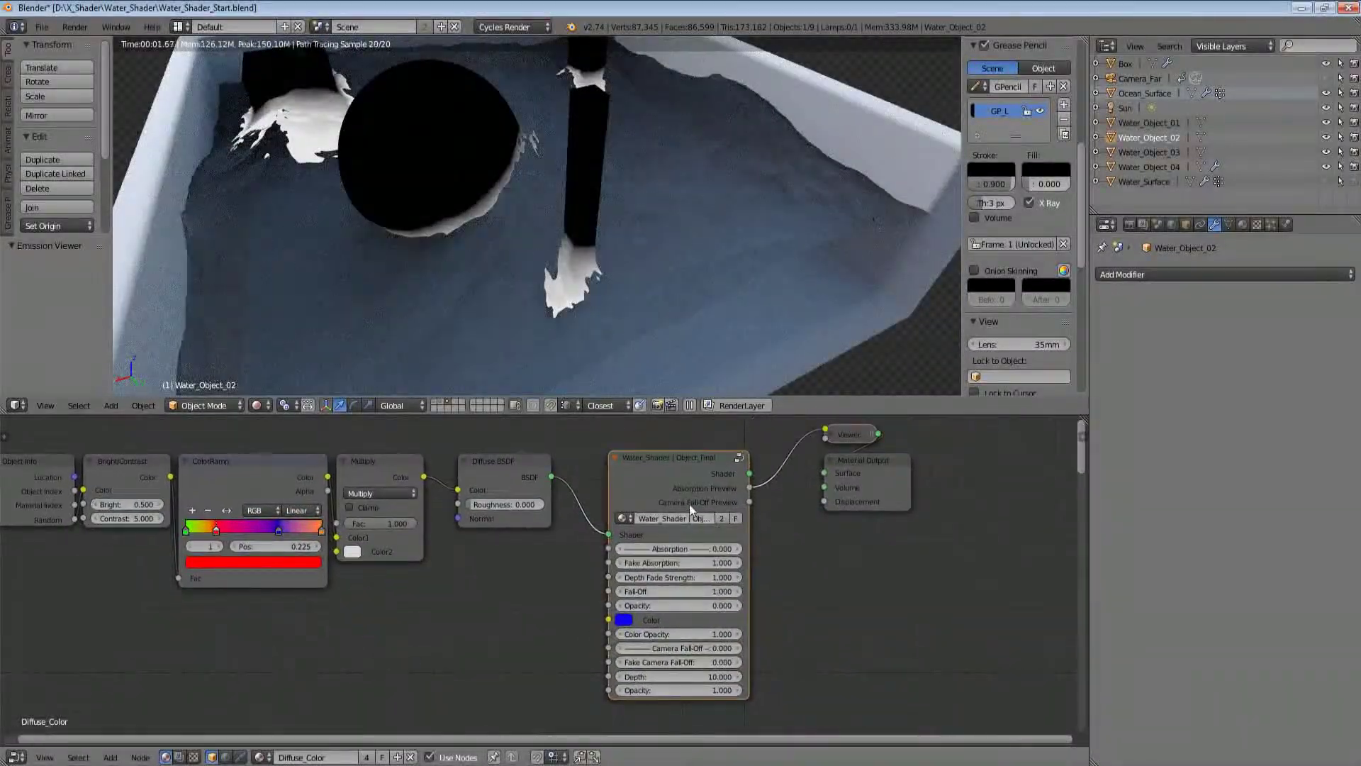
Step: Switch the object node group to Water_Shader | Object and check the nodes inside the group
left_click(650, 483)
scroll(640, 522, "down", 2)
scroll(650, 536, "up", 2)
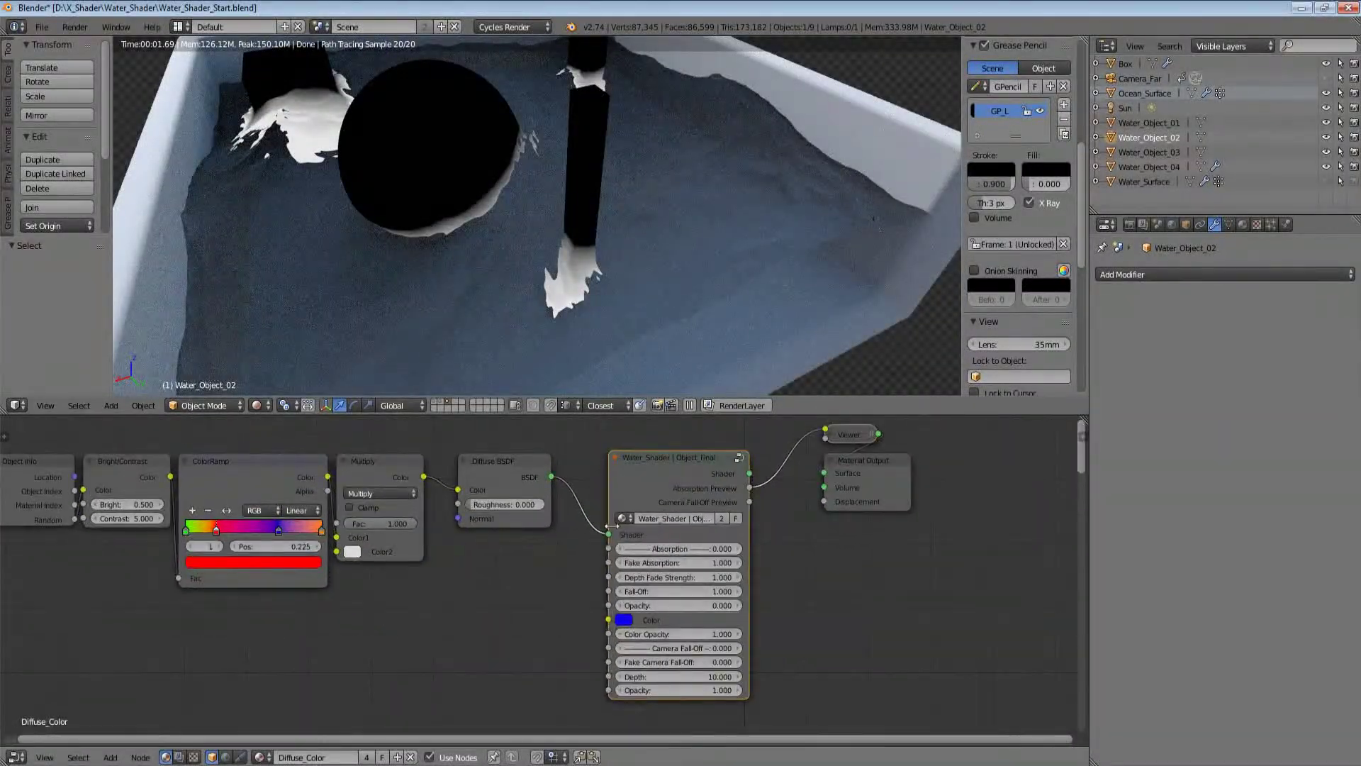
left_click(622, 518)
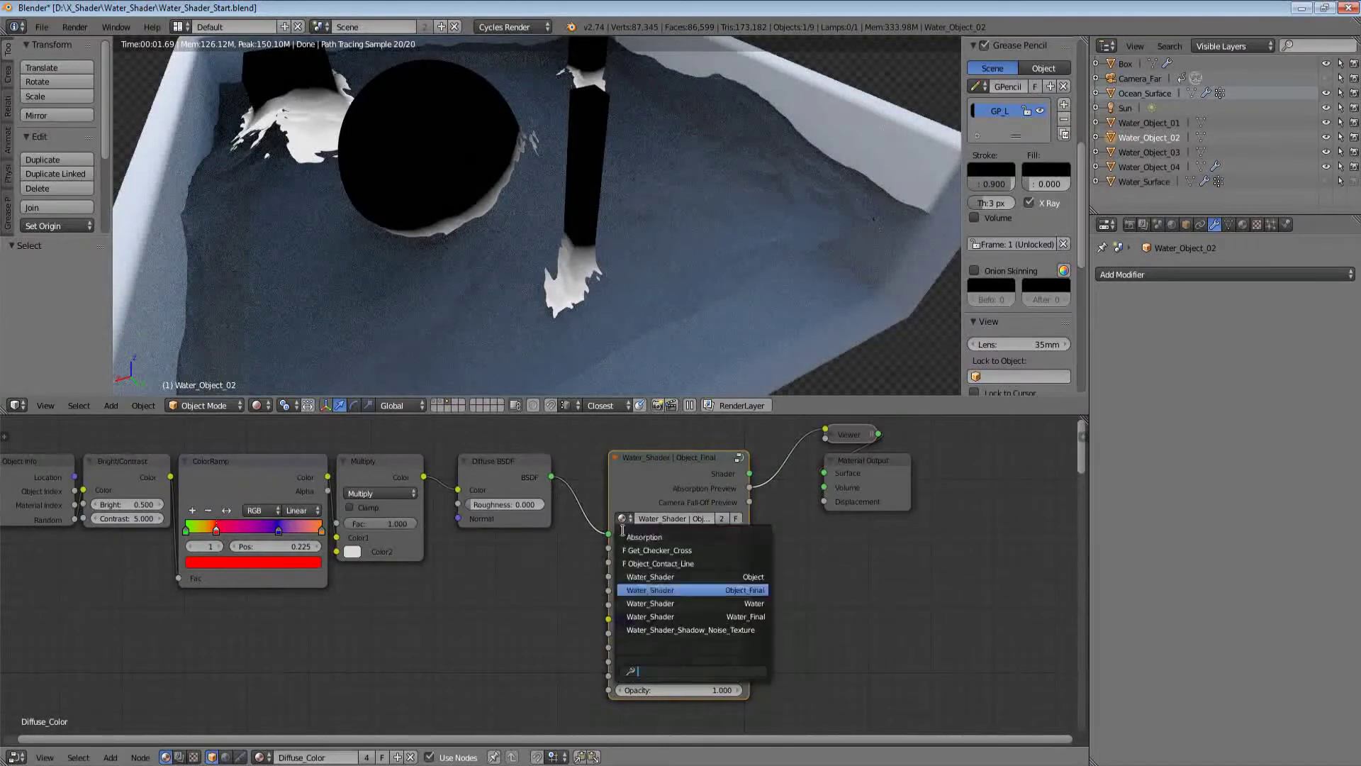
left_click(756, 574)
key("Tab")
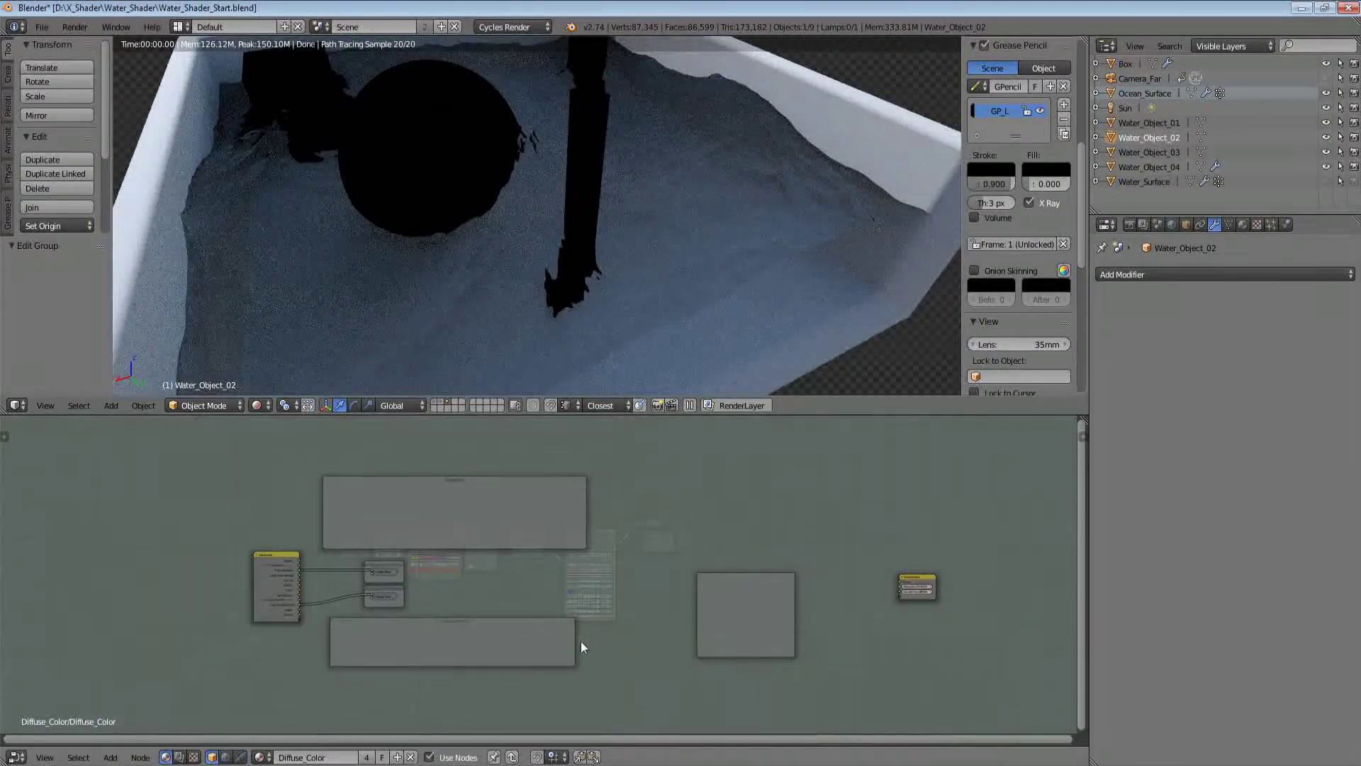
middle_click_drag(550, 556, 497, 551)
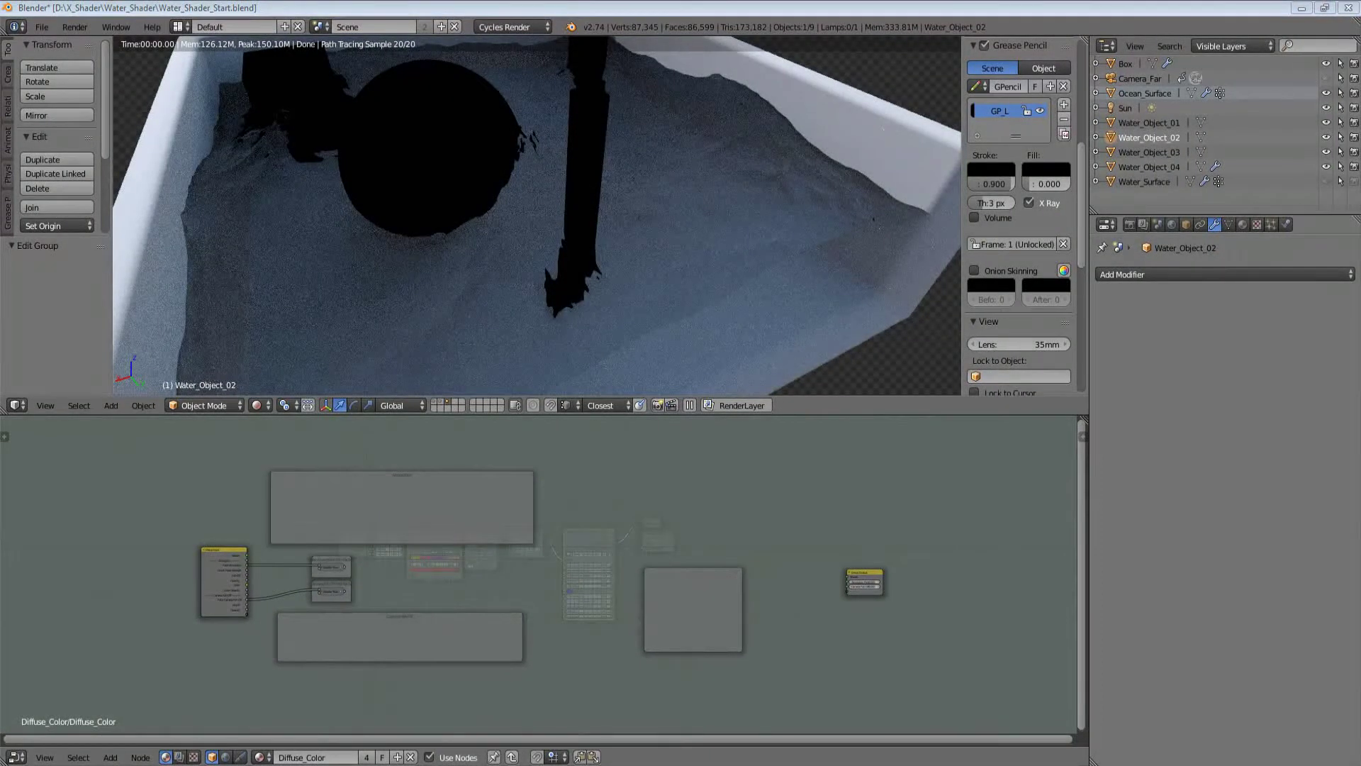
key("Tab")
Step: Add a Light Path node in the empty area above the existing material nodes
scroll(650, 598, "up", 4)
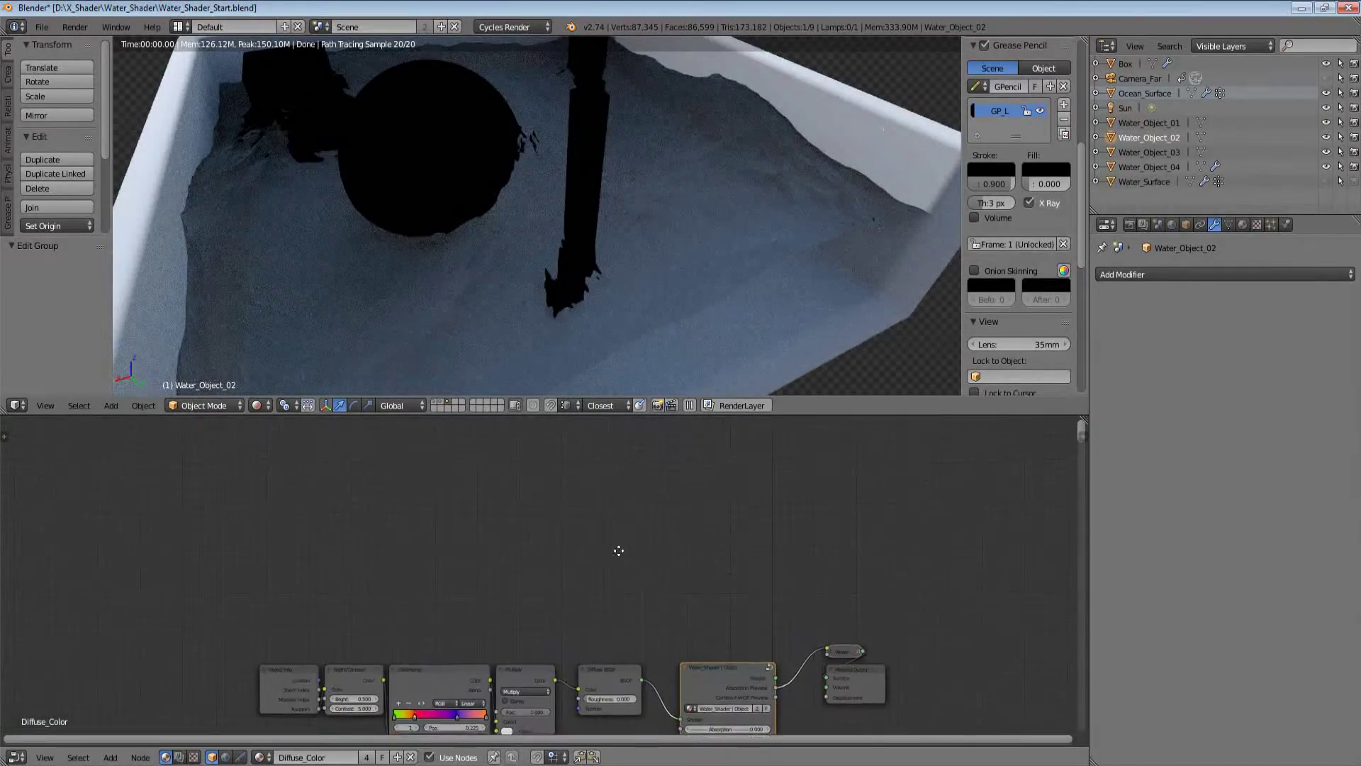
middle_click_drag(619, 550, 668, 575)
middle_click_drag(783, 696, 674, 566)
middle_click_drag(526, 430, 612, 501)
scroll(645, 543, "up", 1)
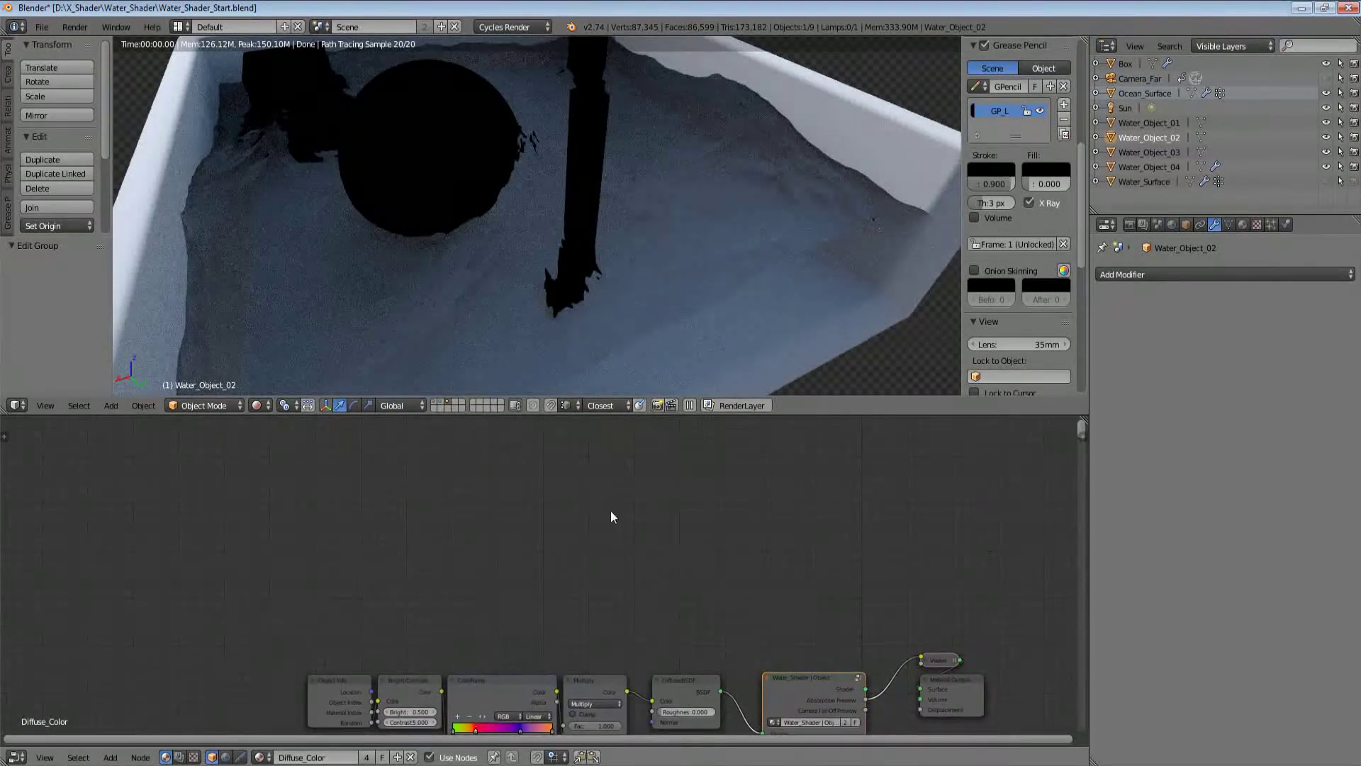
scroll(556, 538, "left", 2, "ctrl")
scroll(541, 534, "up", 3, "shift")
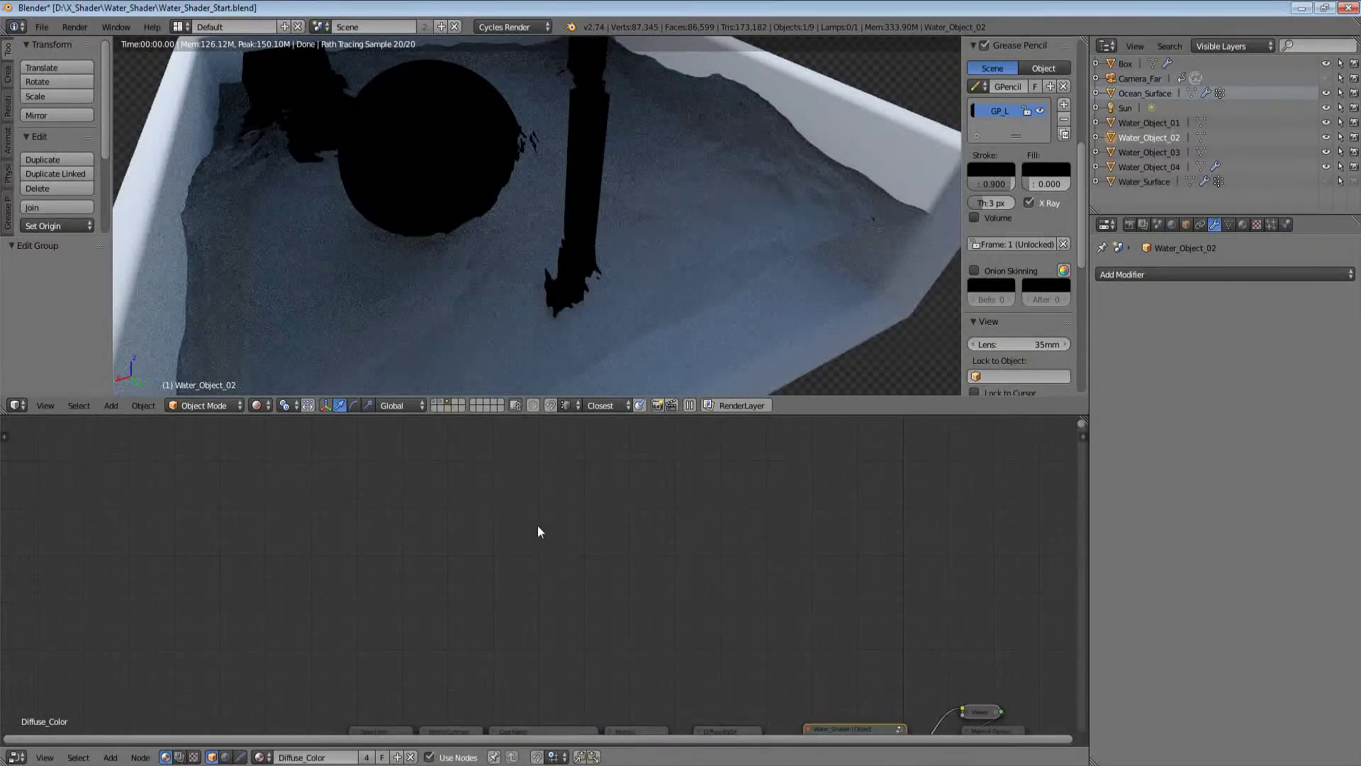
key("shift+a")
mouse_move(509, 500)
left_click(602, 299)
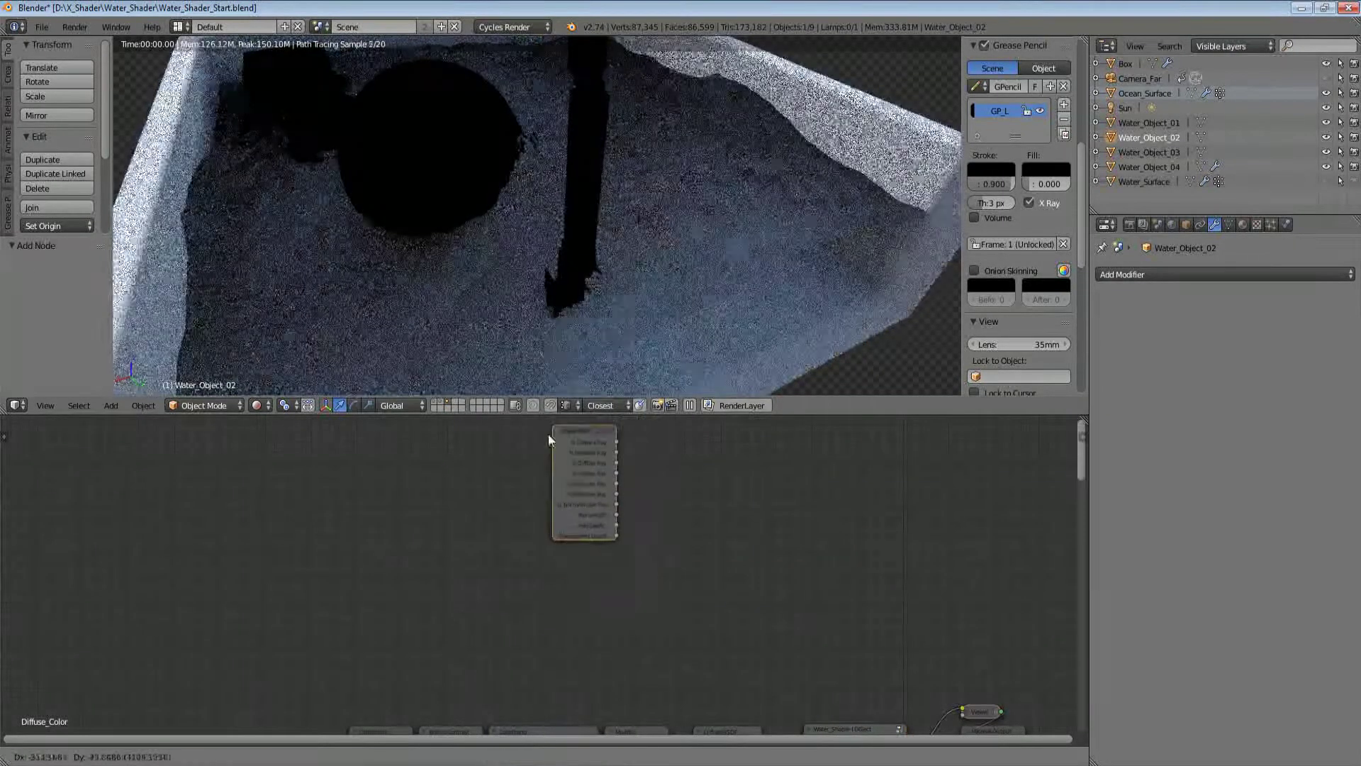
left_click(512, 519)
Step: Add a Math node to the right of the Light Path node
key("shift+a")
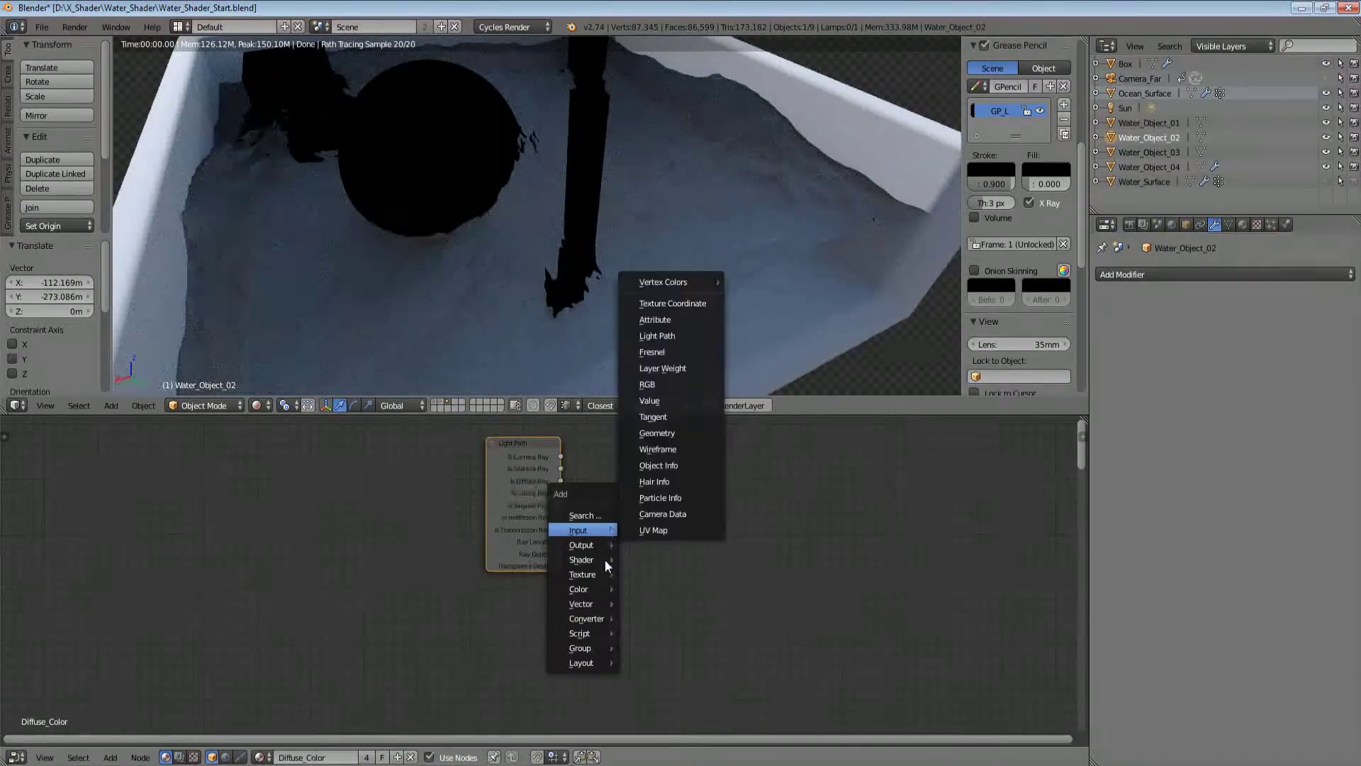
mouse_move(602, 616)
left_click(670, 440)
left_click(679, 516)
Step: Add a Geometry node below the Light Path node
middle_click_drag(661, 517, 699, 488)
key("shift+a")
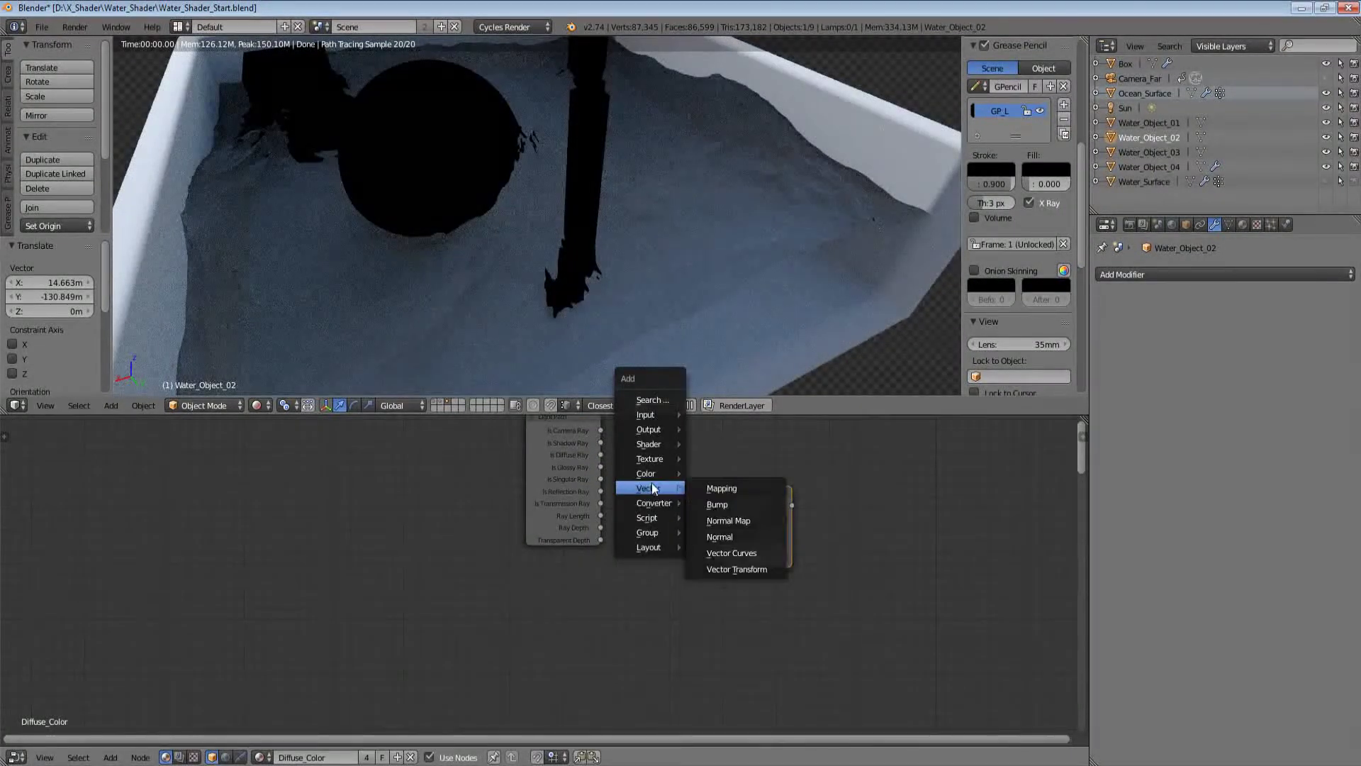
mouse_move(654, 415)
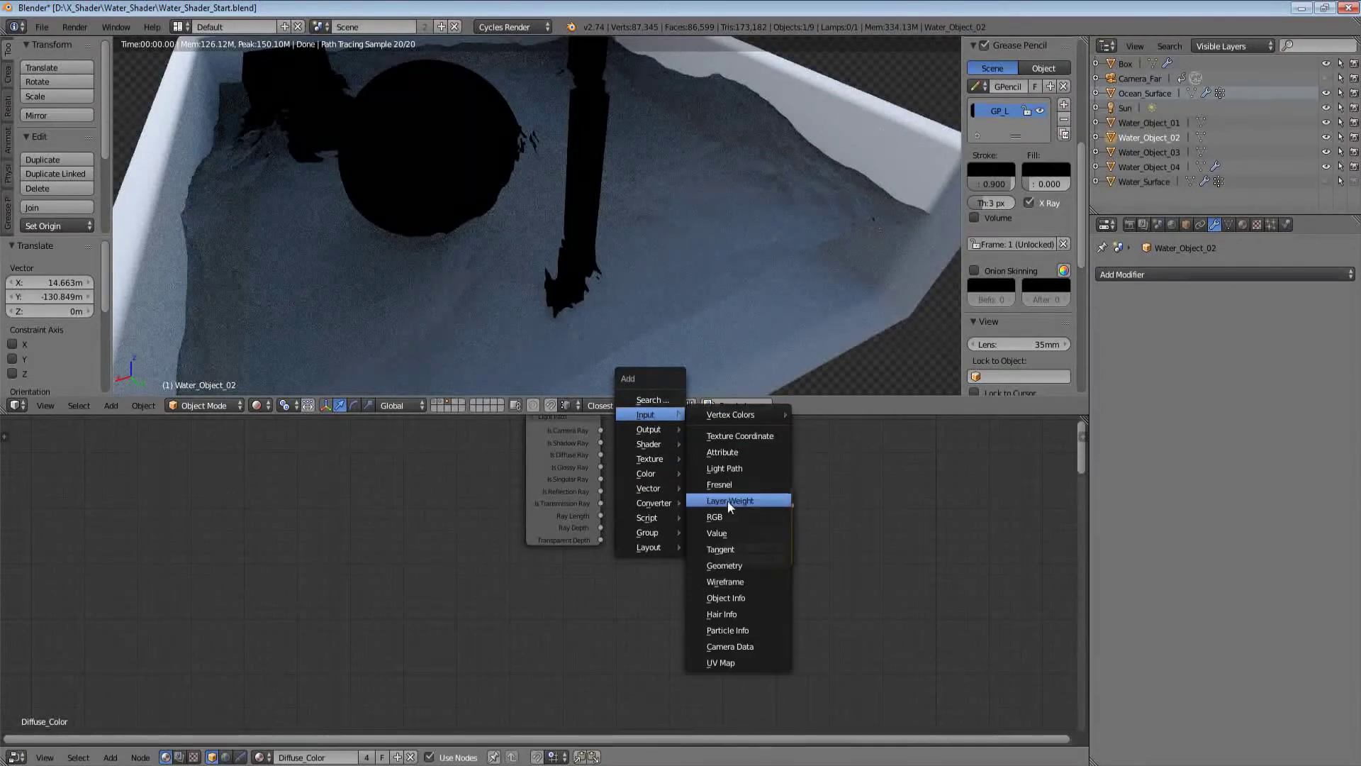
left_click(744, 564)
left_click(570, 554)
key("shift+w")
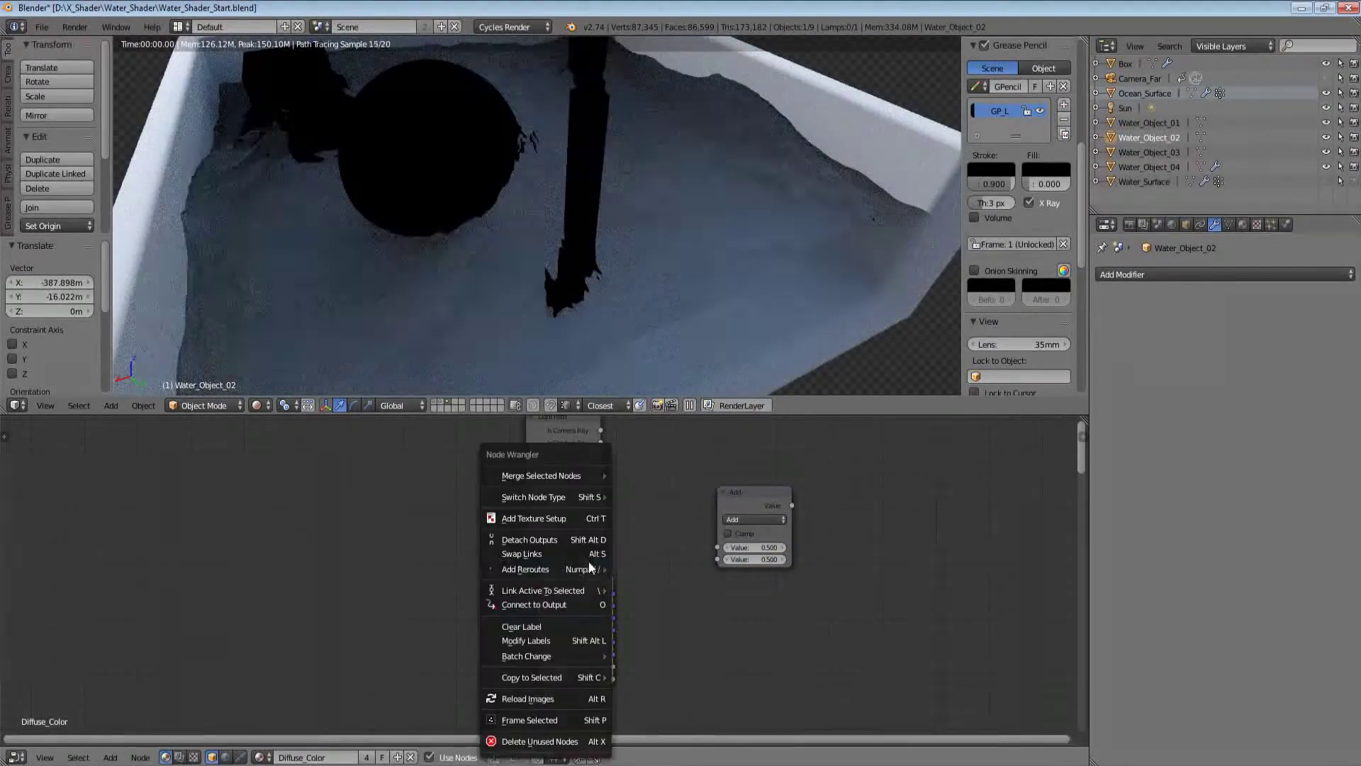
Step: Maximize the node editor and align the Geometry node under the Light Path node
key("shift+space")
middle_click_drag(670, 540, 509, 551)
scroll(568, 445, "up", 3)
middle_click_drag(569, 445, 628, 543)
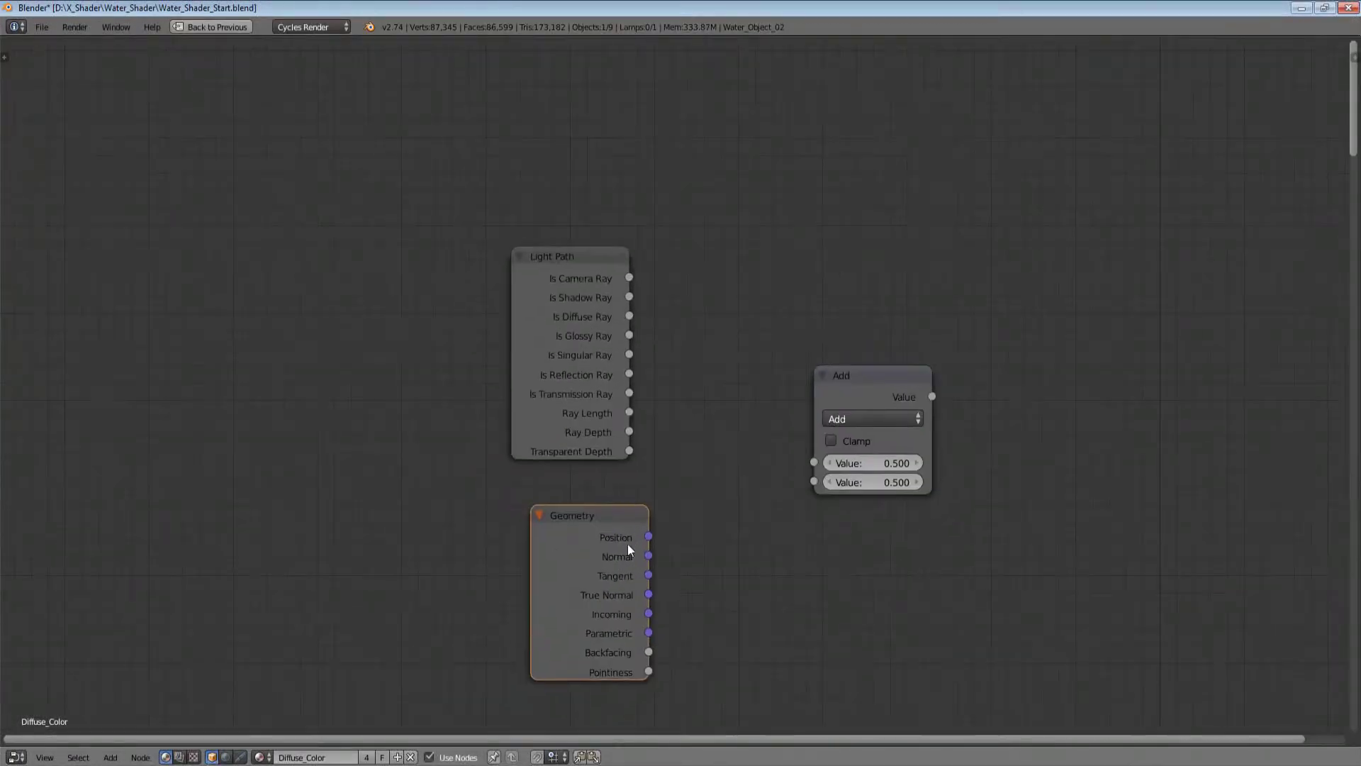
left_click_drag(589, 540, 570, 552)
Step: Move the Light Path node up and place a duplicate of it between the original and the Geometry node
left_click(588, 451)
scroll(595, 489, "down", 5)
key("g")
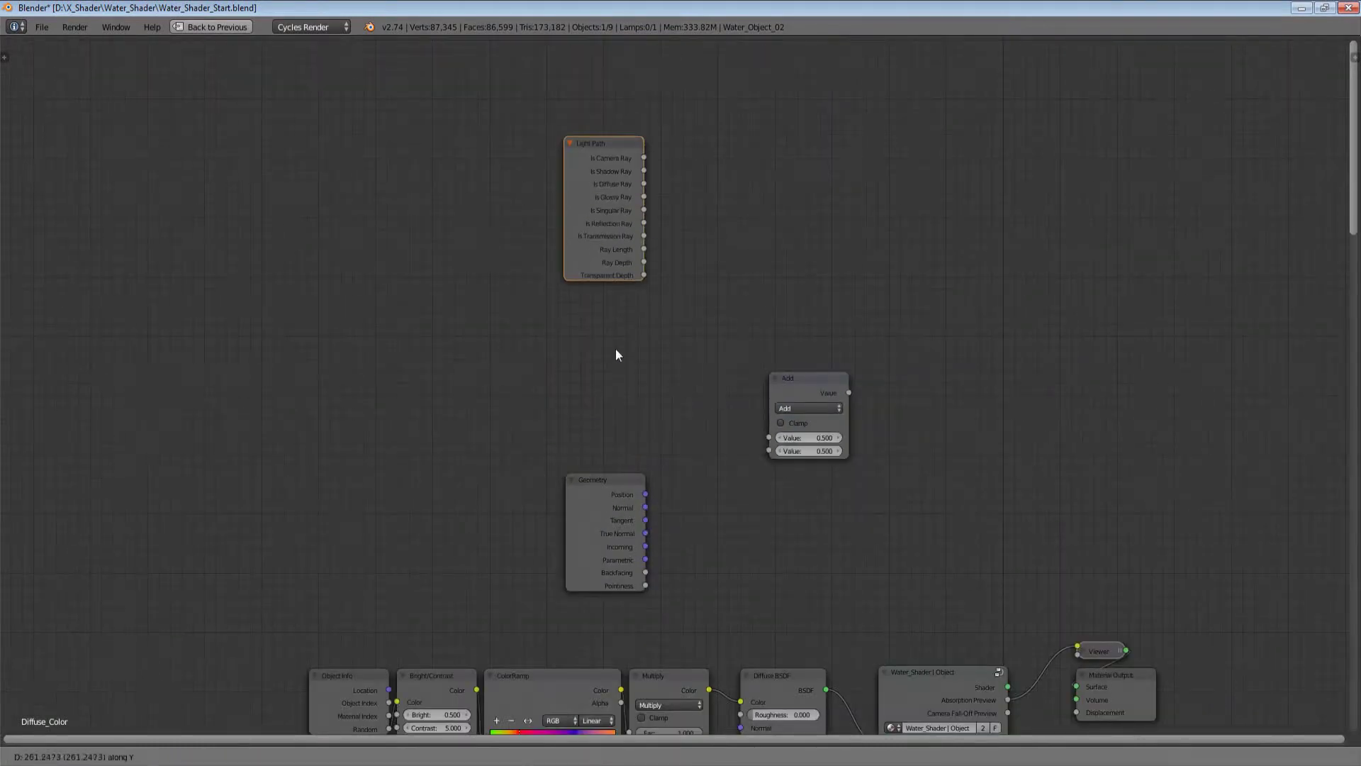
left_click(615, 348)
key("shift+d")
left_click(617, 577)
middle_click_drag(656, 462, 606, 544)
key("g")
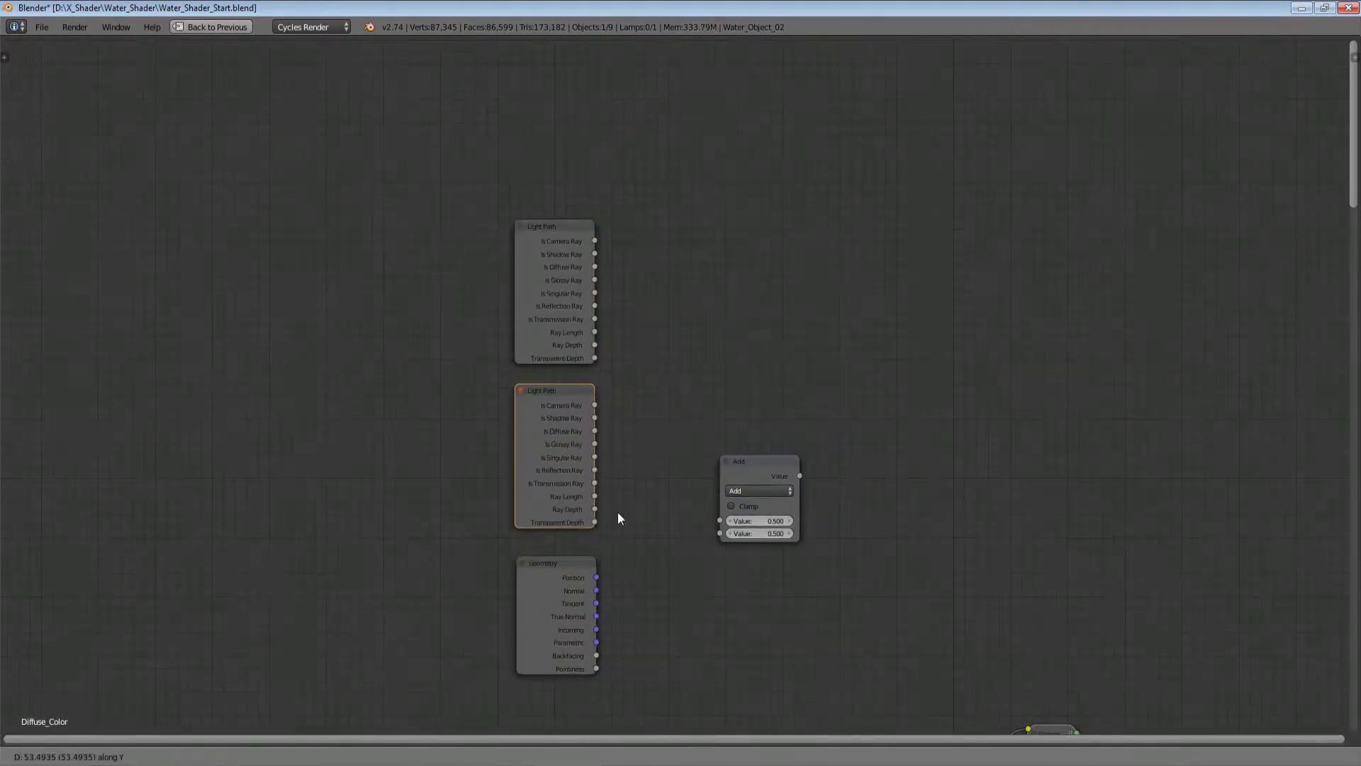
left_click(619, 508)
Step: Move the Math node beside the upper Light Path node and set its operation to Multiply
scroll(661, 425, "up", 3)
middle_click_drag(663, 421, 707, 494)
left_click_drag(808, 547, 777, 274)
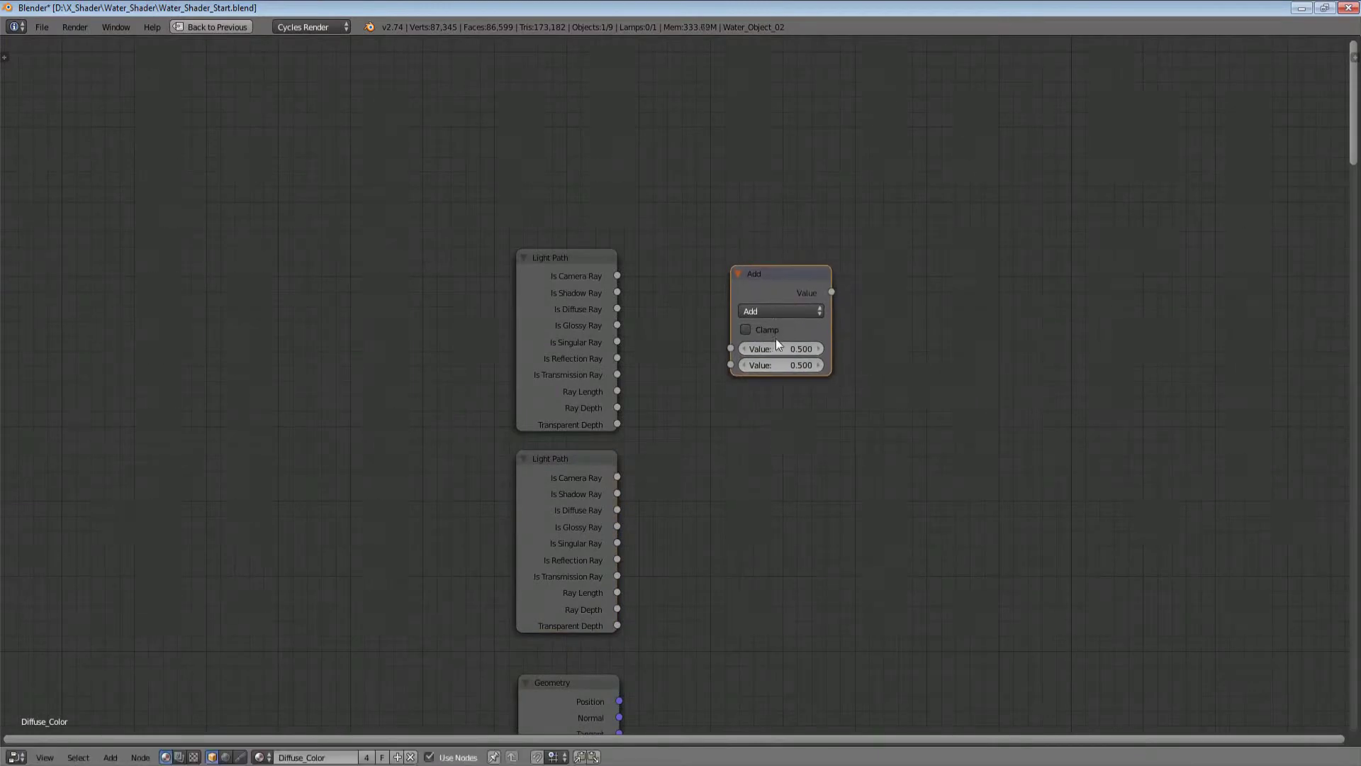
left_click(764, 311)
left_click(786, 360)
middle_click_drag(782, 452, 887, 437)
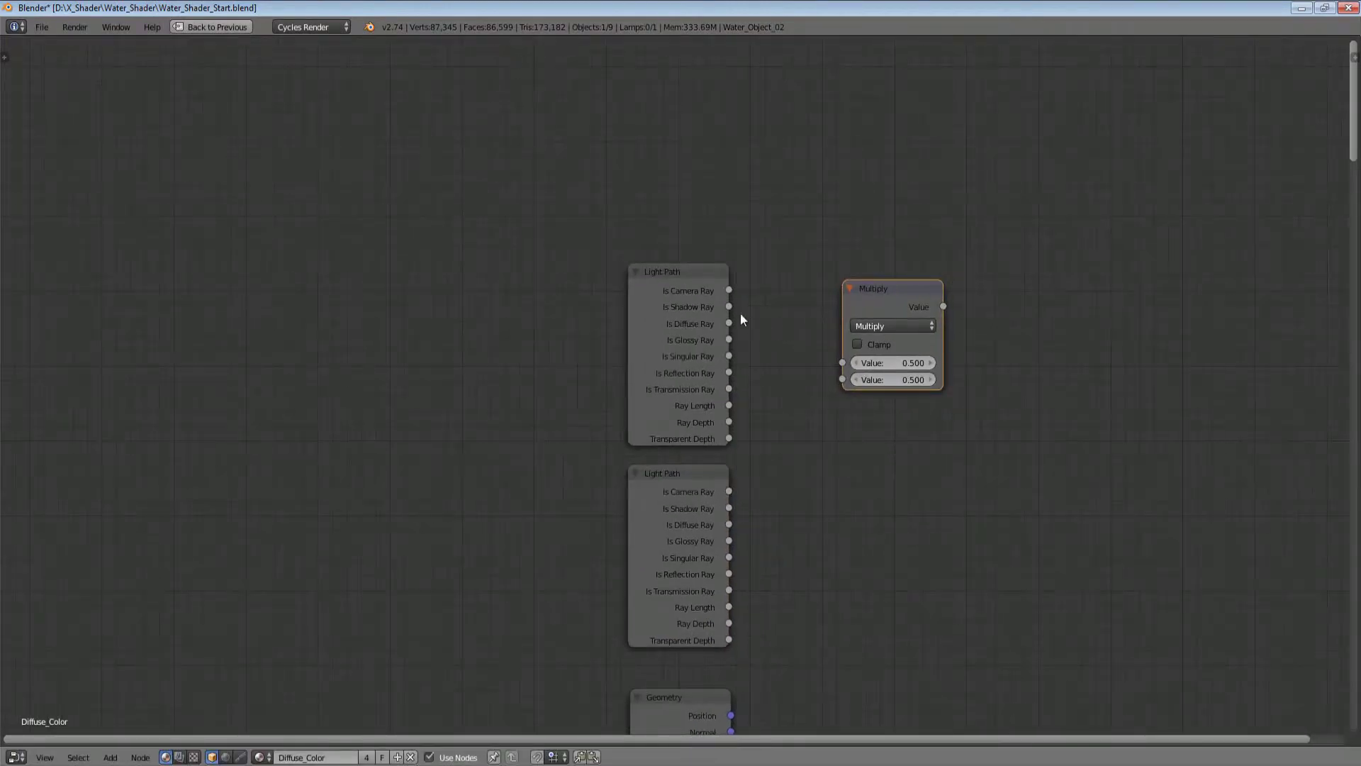
Step: Connect the upper Light Path's Is Transmission Ray and Ray Length outputs to the two Multiply inputs
left_click_drag(731, 390, 847, 367)
middle_click_drag(797, 429, 756, 406)
left_click_drag(688, 382, 810, 358)
left_click_drag(848, 280, 849, 322)
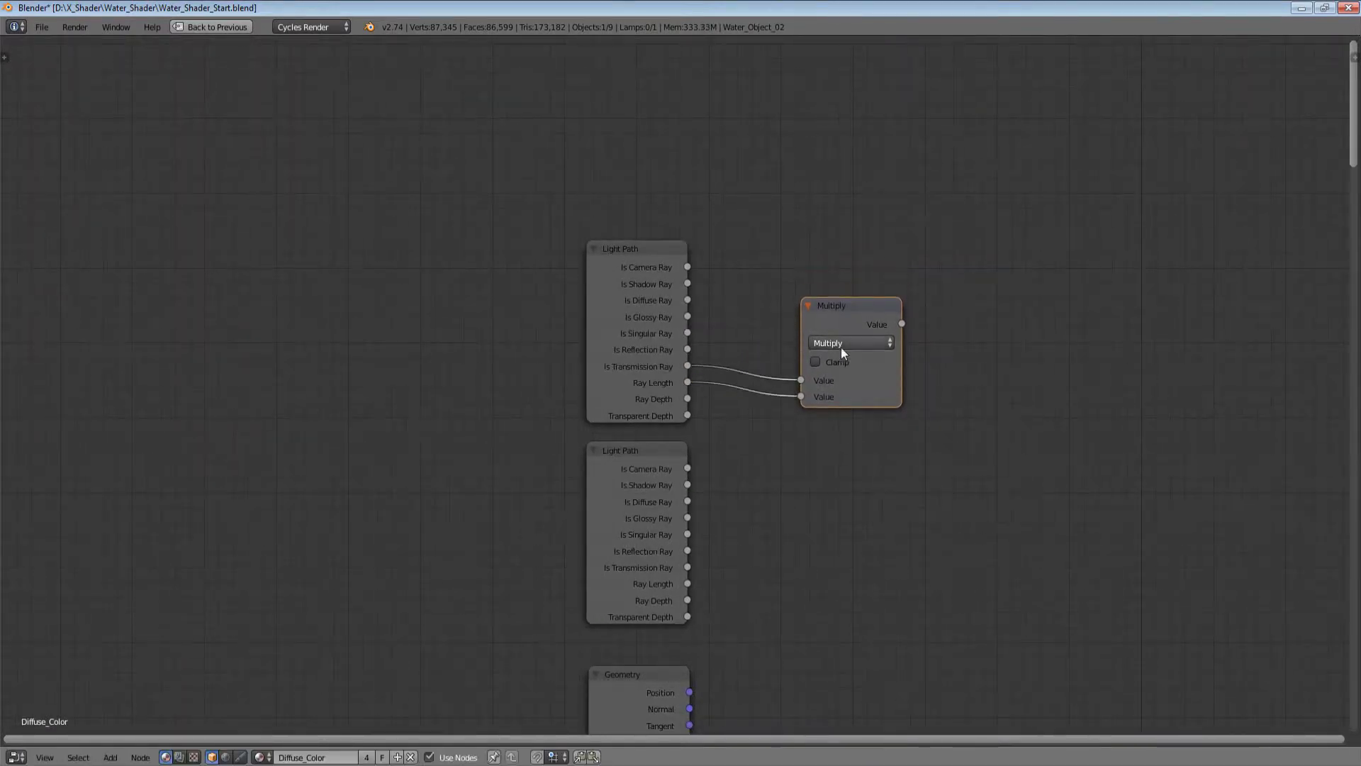
Step: Duplicate the Multiply node as an Add node and connect the Geometry node's Backfacing output to its first input
middle_click_drag(841, 347, 799, 311)
key("shift+d")
left_click(851, 445)
left_click(872, 449)
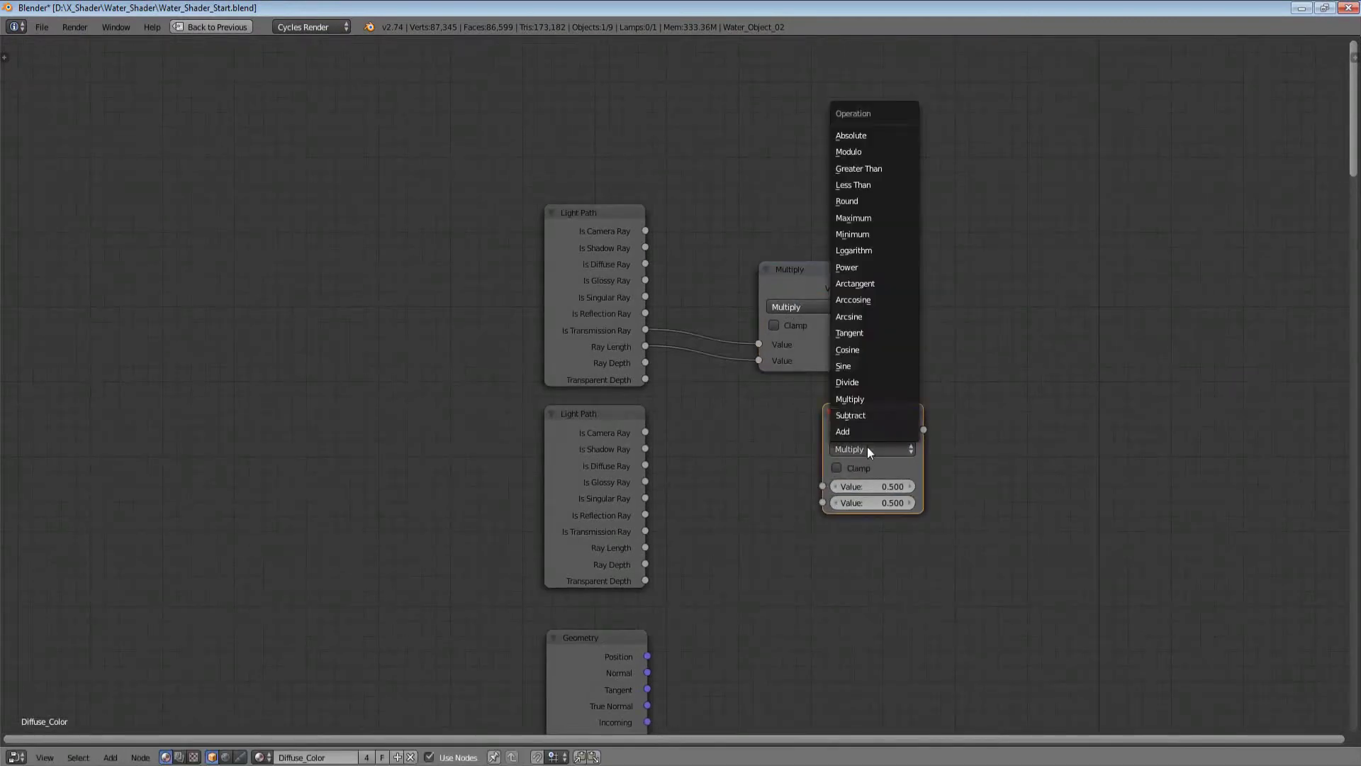
left_click(862, 427)
middle_click_drag(783, 500, 778, 331)
left_click_drag(642, 586, 818, 317)
Step: Swap the vertical order of the Geometry and lower Light Path nodes so Geometry sits between the two Light Path nodes
left_click(588, 305)
key("g")
key("y")
left_click(313, 390)
key("g")
key("y")
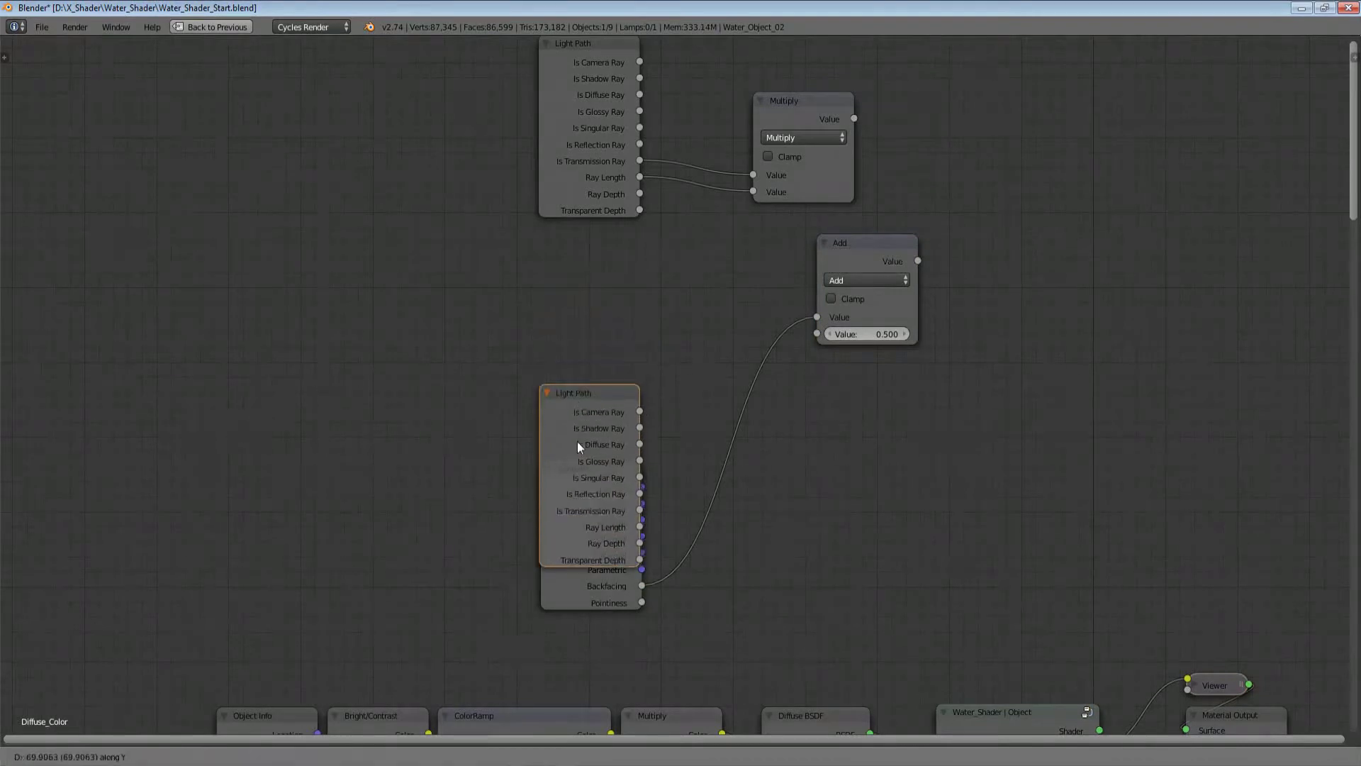
left_click(599, 586)
left_click(611, 480)
key("g")
key("y")
left_click(625, 271)
left_click(624, 550)
key("g")
key("y")
left_click(625, 447)
Step: Connect Multiply to the Add node, move Add to the right, and arrange its inputs as Multiply first and Backfacing second
middle_click_drag(775, 237, 740, 336)
right_click_drag(790, 206, 868, 380, "alt")
left_click_drag(844, 341, 963, 271)
key("alt+s")
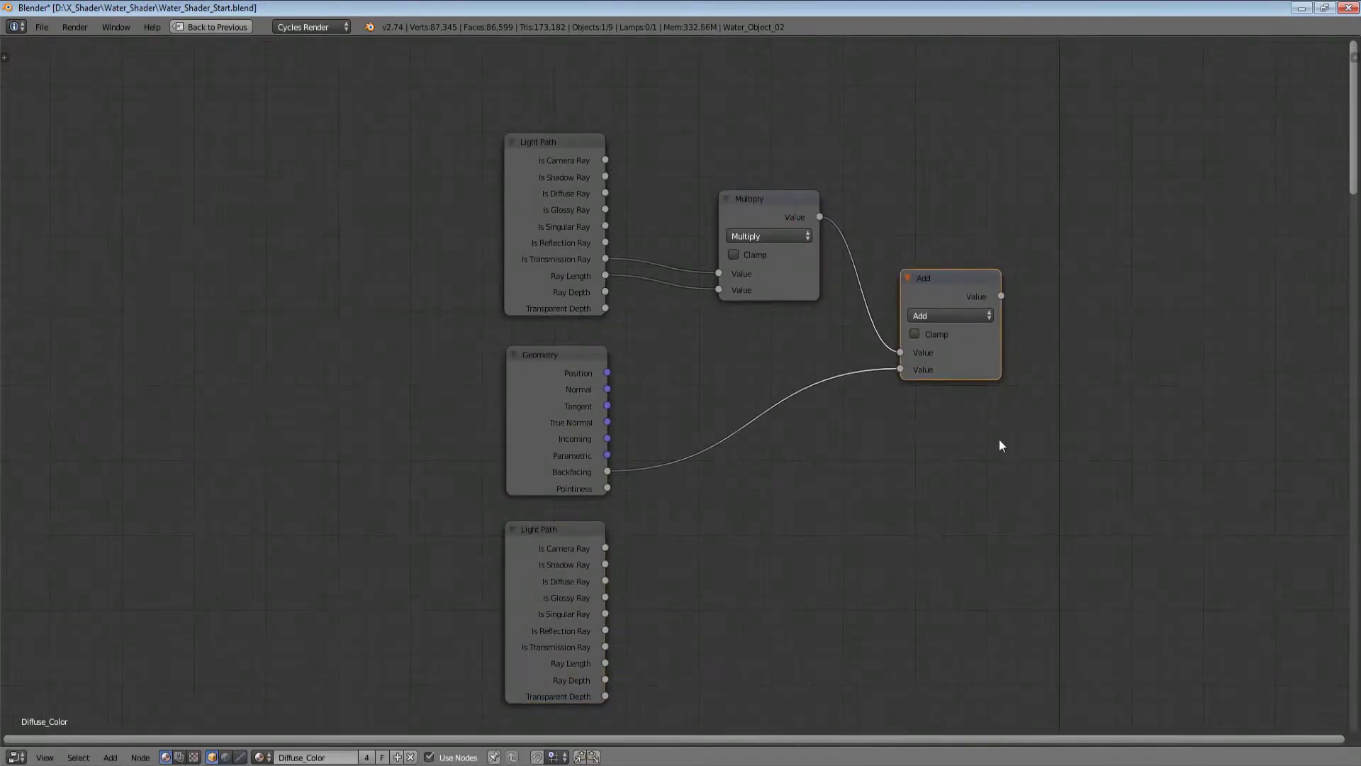
Step: Place a duplicate of the Multiply node below and right of Add, and connect the lower Light Path's Ray Depth to its first input
middle_click_drag(934, 474, 885, 458)
left_click(799, 209)
key("shift+d")
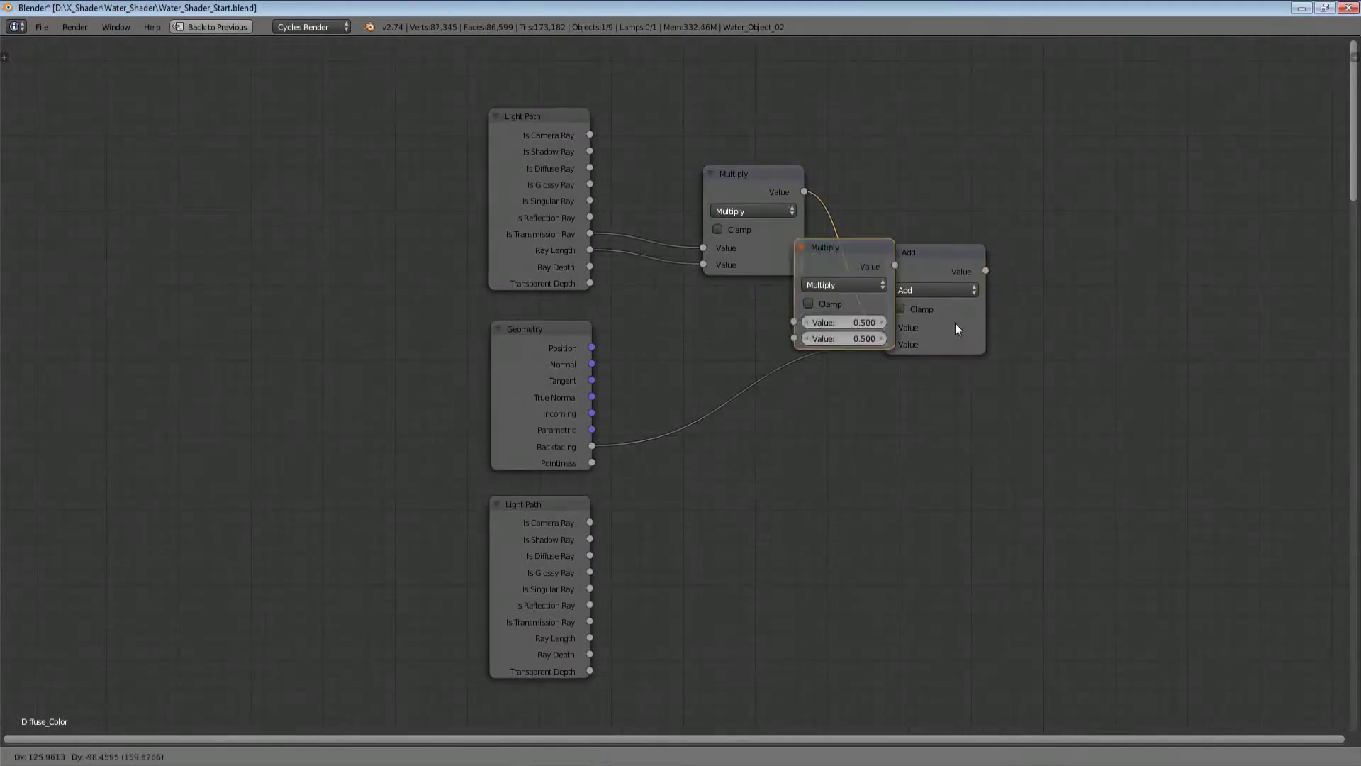
left_click(1183, 507)
middle_click_drag(613, 567, 523, 546)
left_click_drag(505, 627, 939, 473)
middle_click_drag(1016, 405, 1061, 395)
Step: Insert a duplicate of the lower Multiply node, set to Greater Than, between Ray Depth and that Multiply node
key("shift+d")
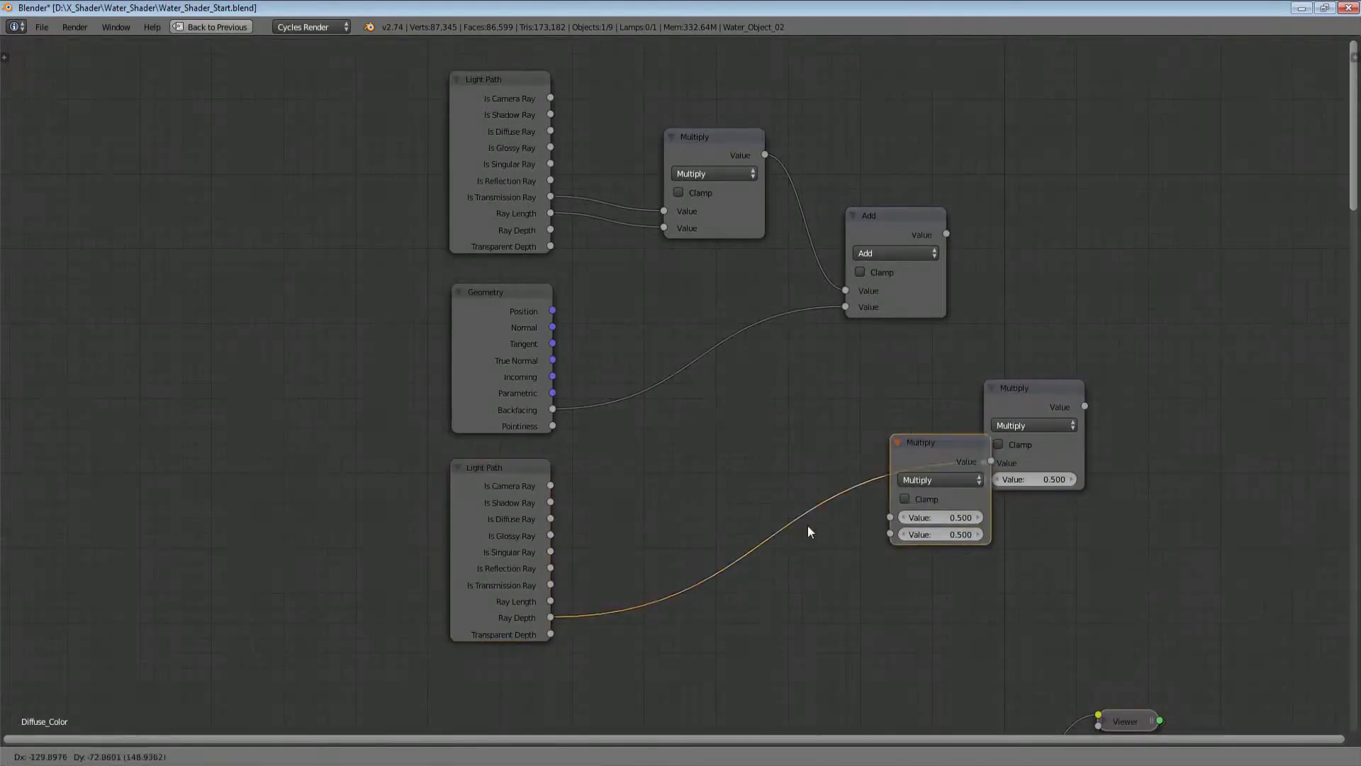
left_click(759, 517)
scroll(772, 502, "up", 2)
left_click(772, 504)
key("g")
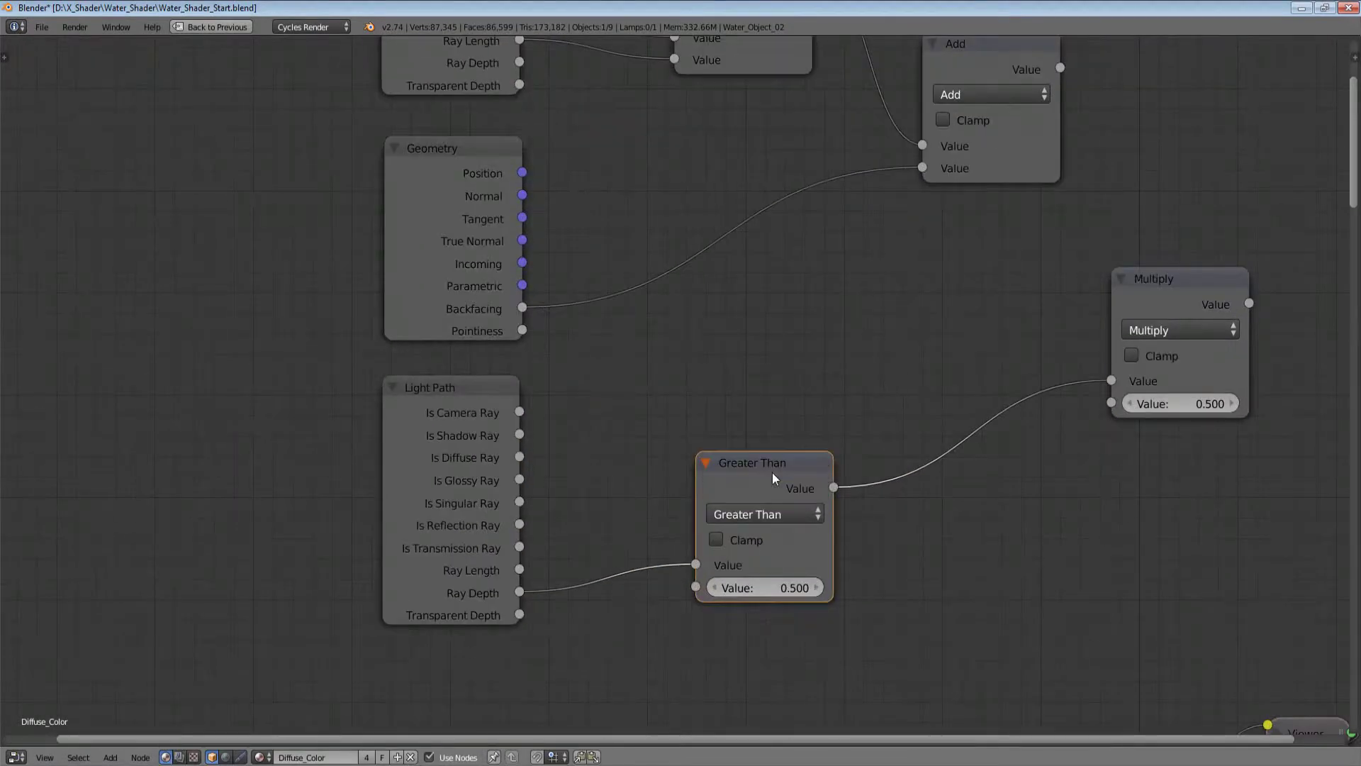
scroll(780, 511, "down", 1)
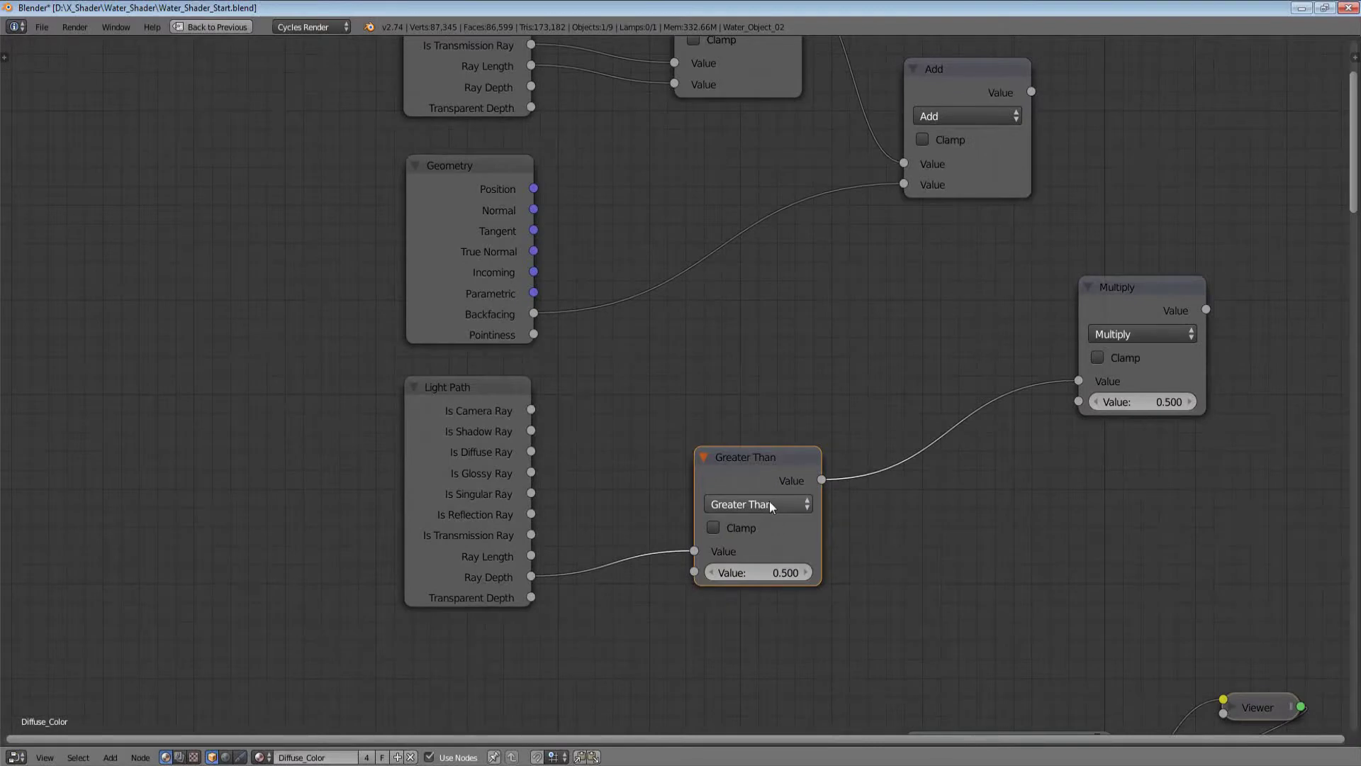
Step: Swap the Greater Than node's inputs so Ray Depth feeds the second one, and set the first value to 1.999
middle_click_drag(943, 569, 919, 537)
key("alt+s")
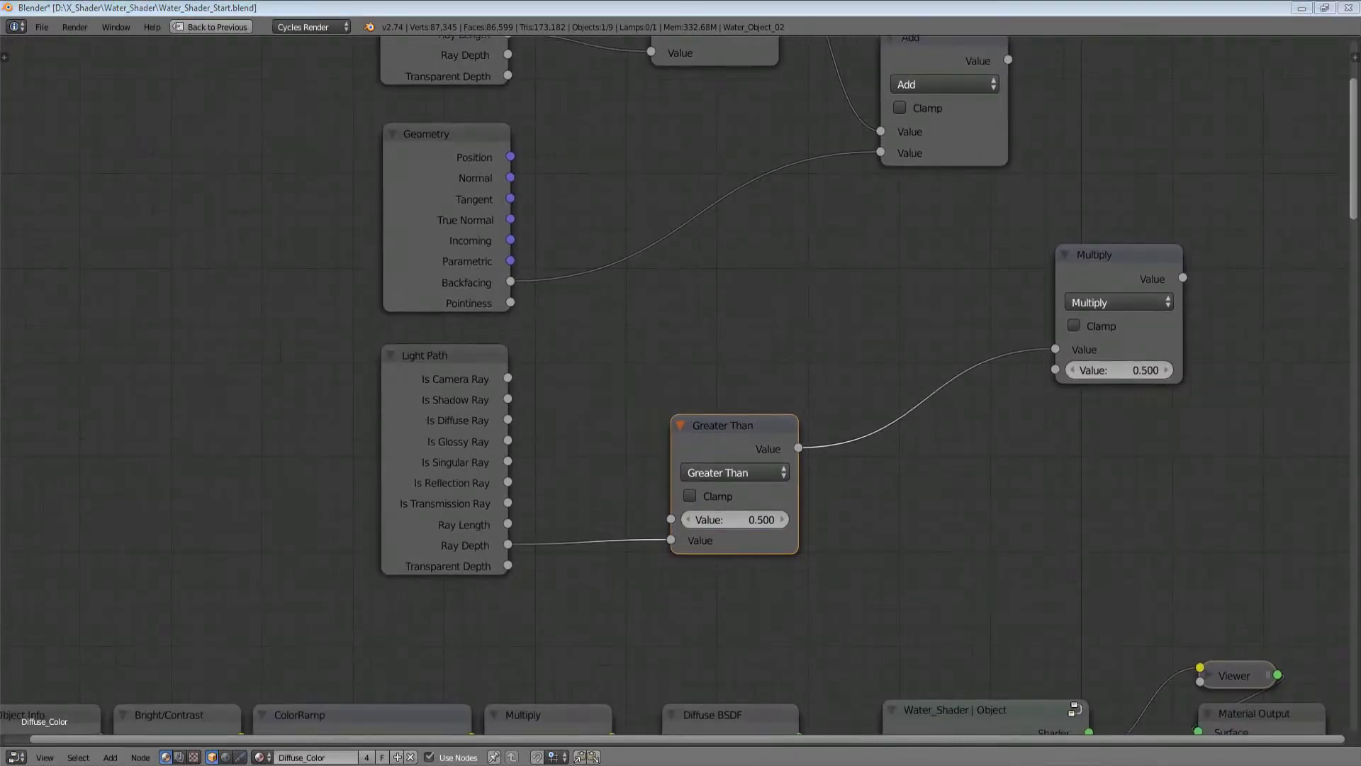
left_click(733, 520)
type("1.999")
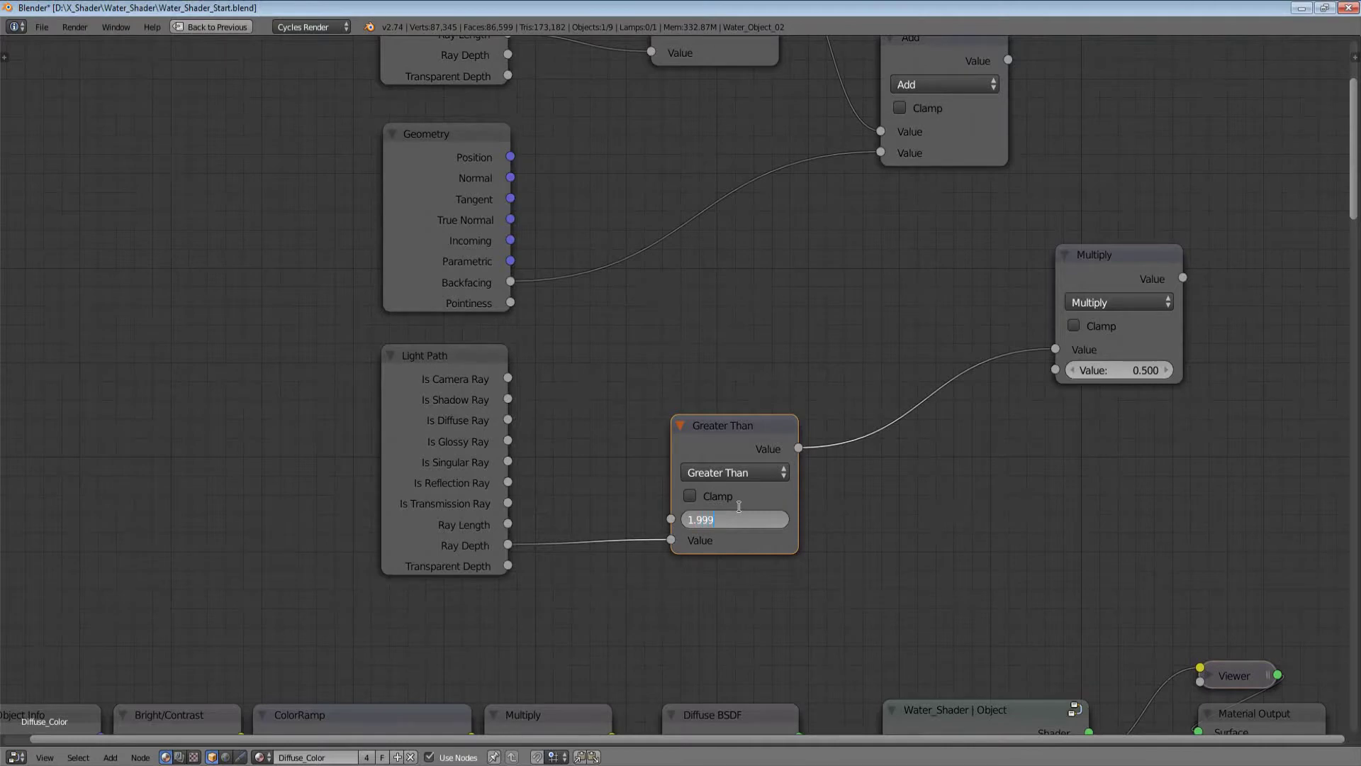
key("Return")
Step: Connect the Add node's output to the second input of the lower Multiply node
scroll(865, 423, "down", 3)
scroll(1173, 423, "up", 1)
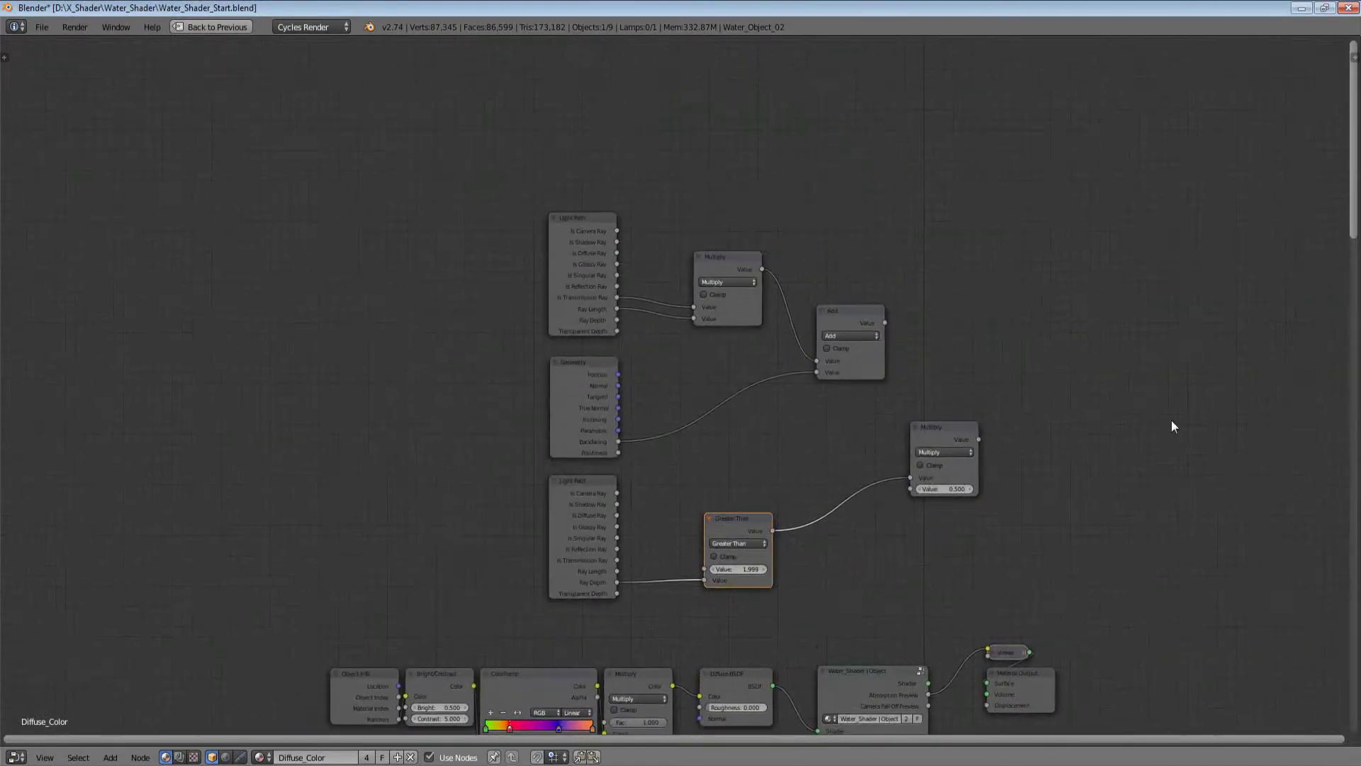
right_click_drag(920, 350, 981, 465, "alt")
scroll(982, 466, "down", 1)
scroll(964, 468, "up", 2)
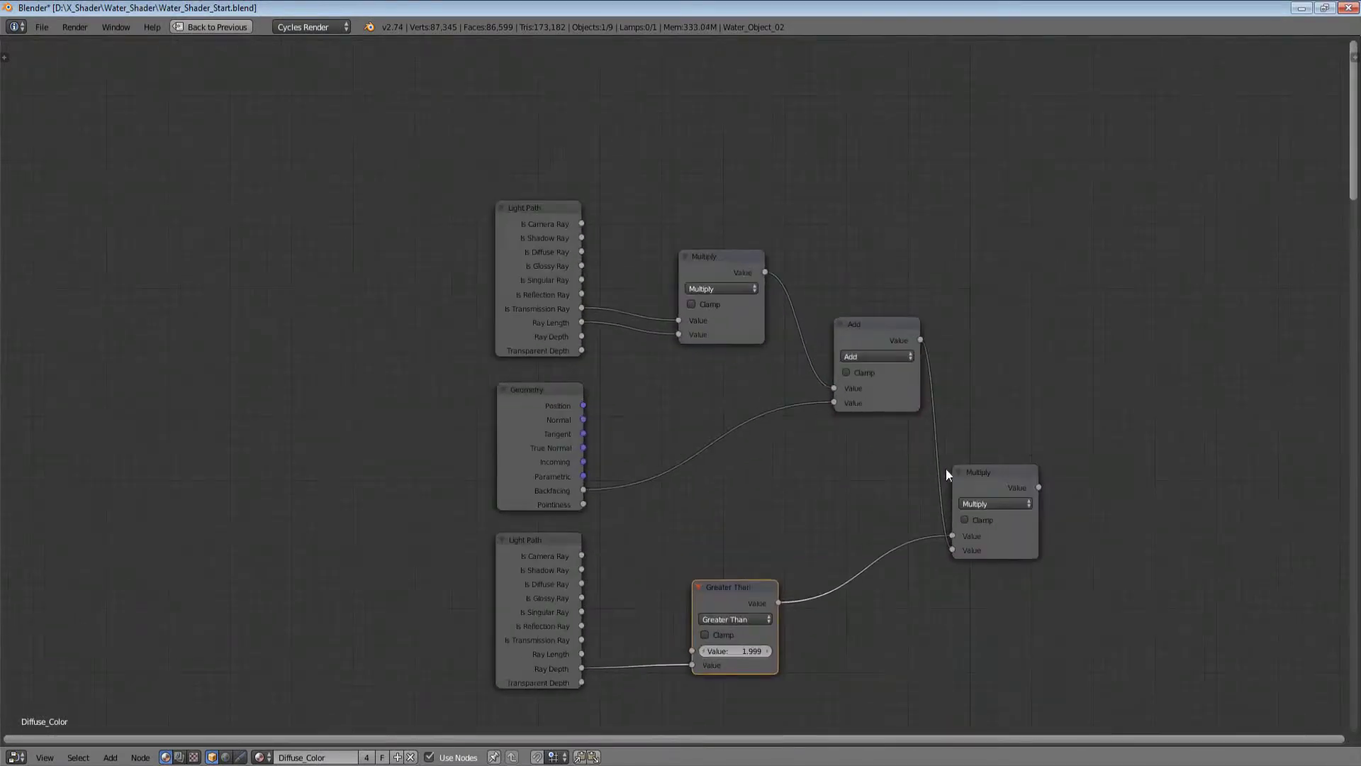
Step: Swap the two inputs of the lower Multiply node and move the node slightly up in the tree
left_click(998, 473)
key("alt+a")
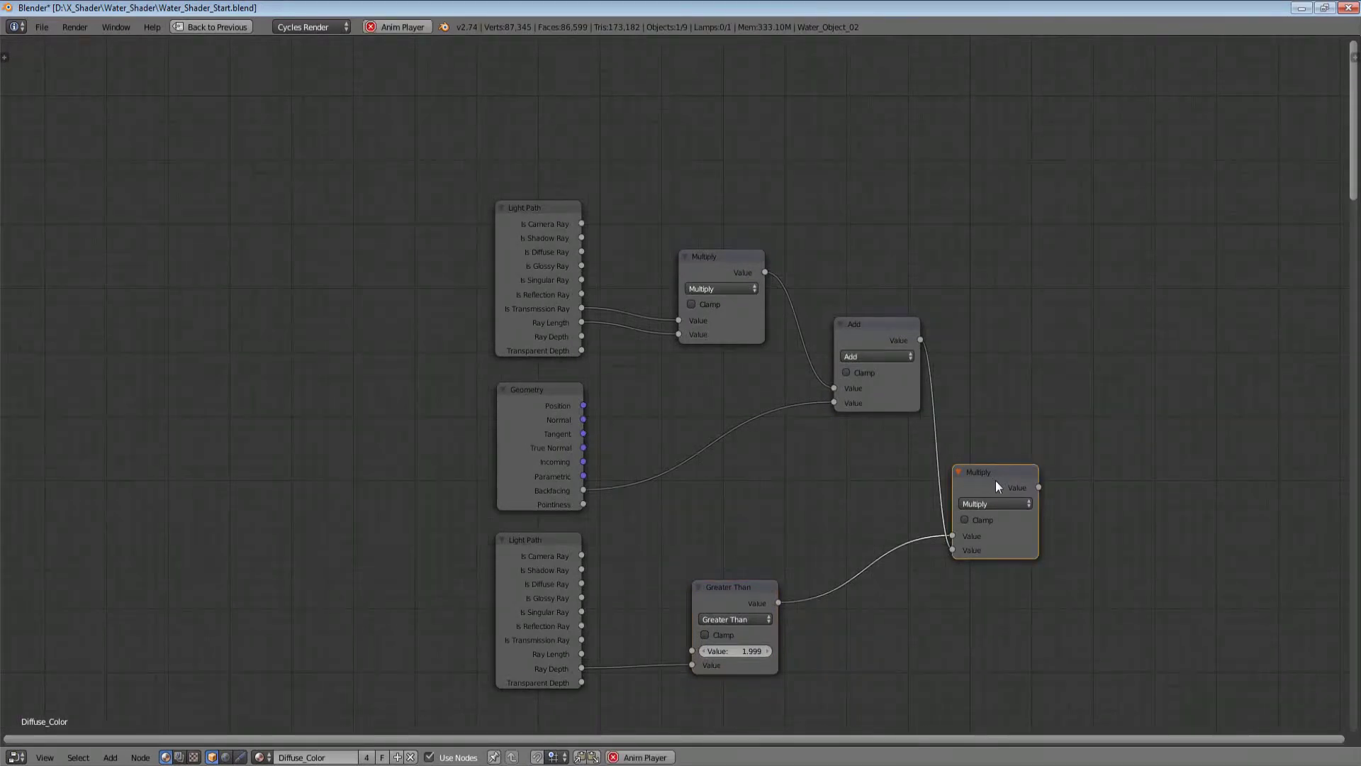
key("alt+a")
key("alt+s")
left_click_drag(1012, 481, 1052, 432)
scroll(1032, 467, "down", 3)
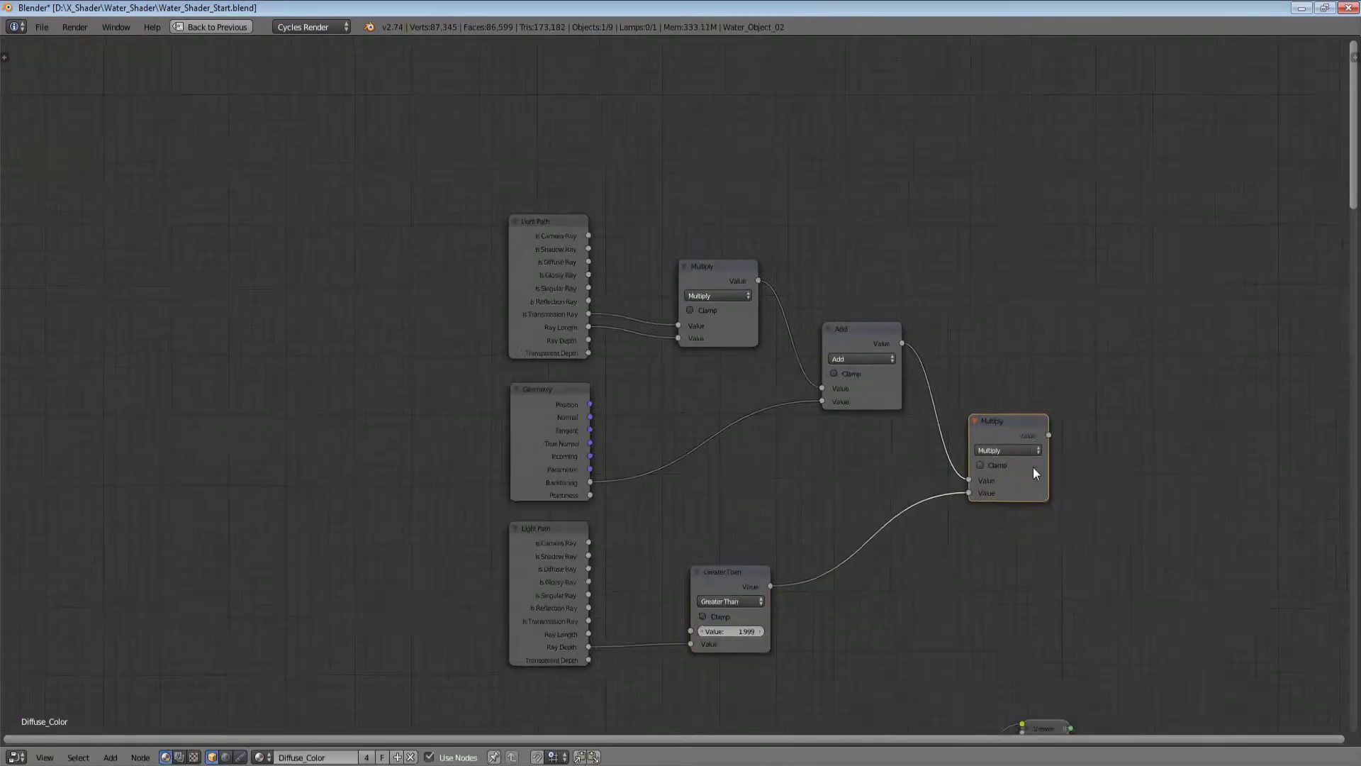
middle_click_drag(1011, 471, 836, 467)
scroll(780, 482, "up", 3)
middle_click_drag(560, 548, 629, 461)
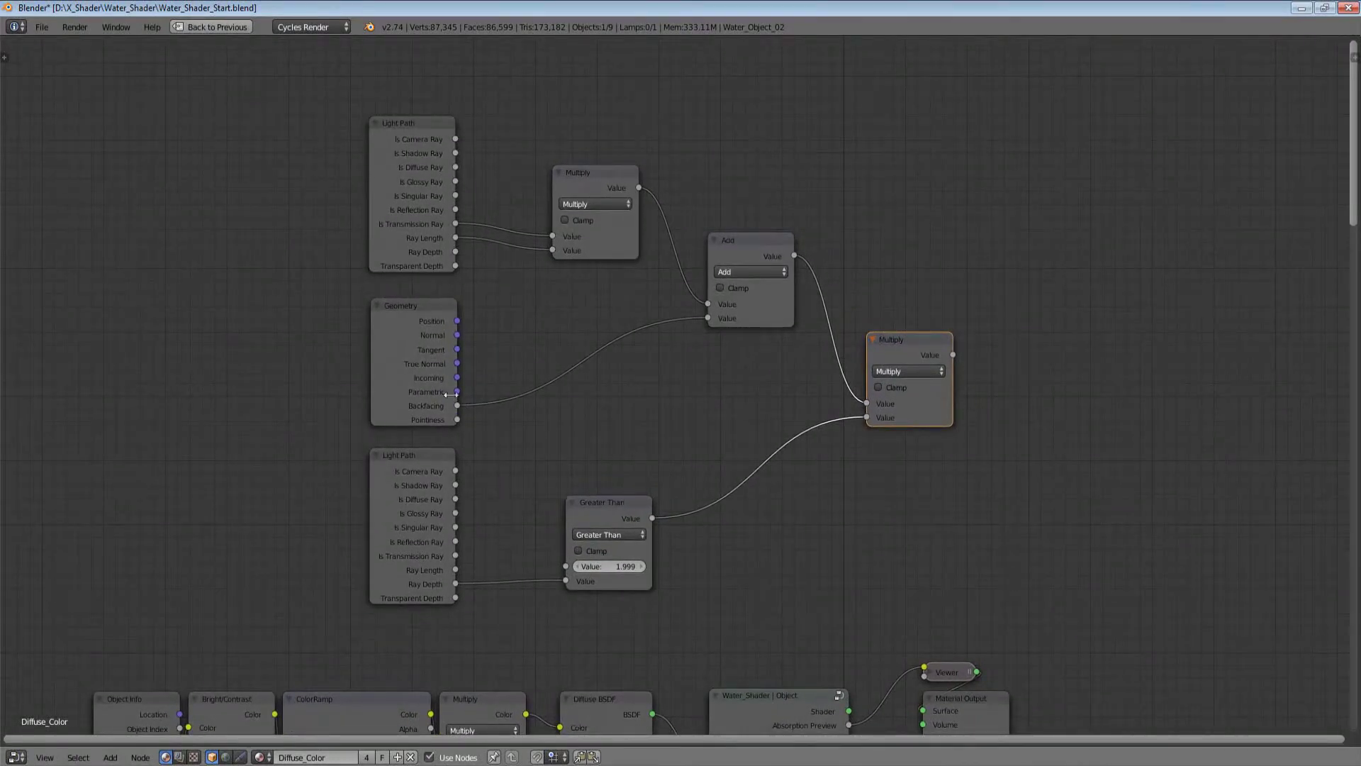
Step: Return to the full screen layout and preview the upper Multiply node's output on the objects in the rendered viewport
left_click(202, 27)
middle_click_drag(562, 556, 565, 623)
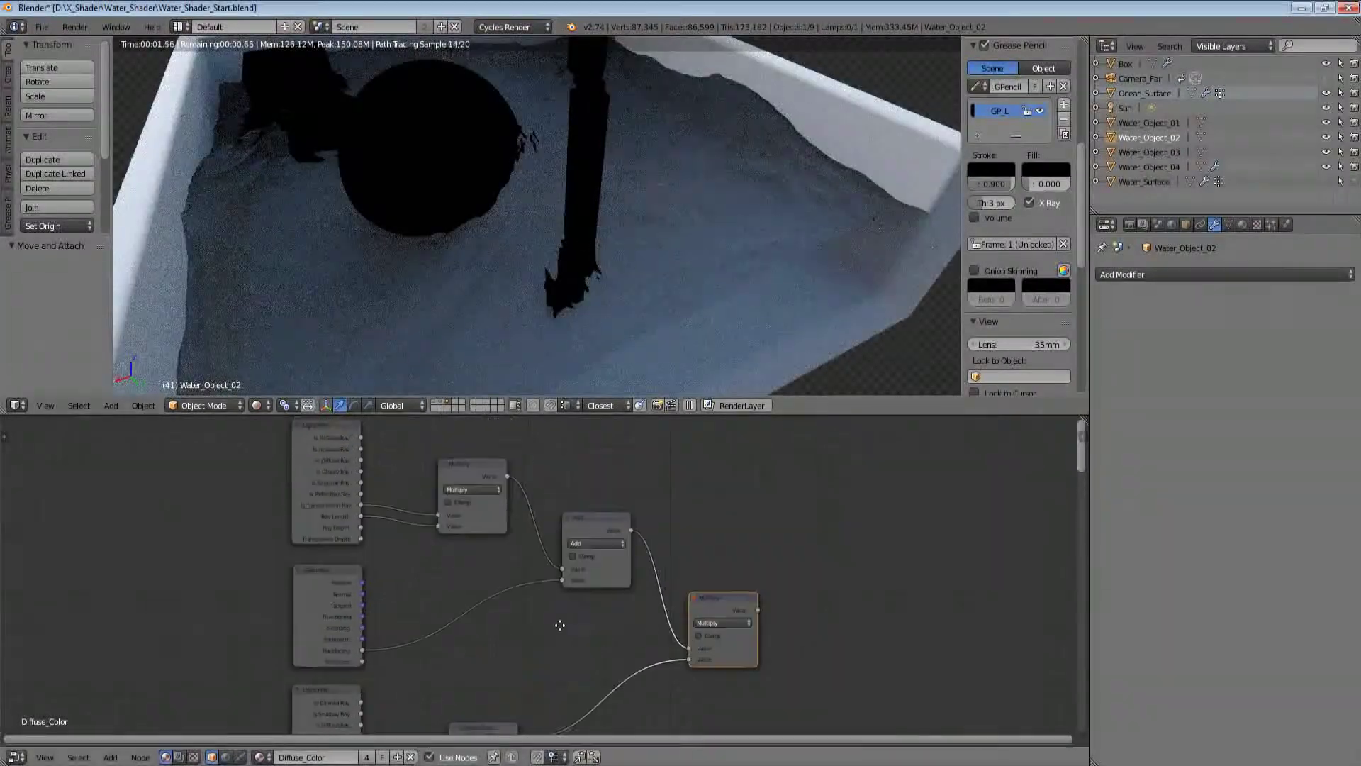
left_click(487, 473, "ctrl+shift")
middle_click_drag(606, 302, 606, 218)
scroll(658, 259, "down", 3)
scroll(533, 262, "up", 1)
scroll(606, 218, "up", 3)
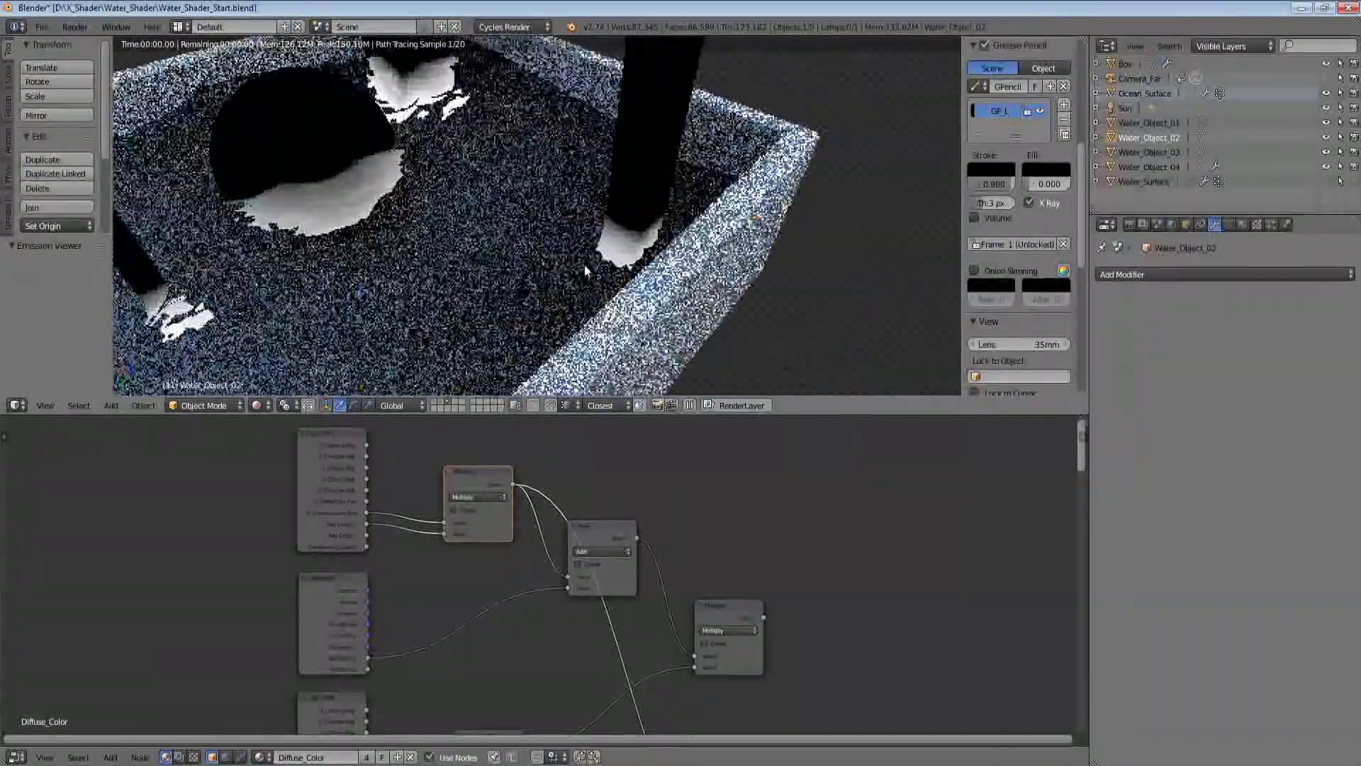
middle_click_drag(546, 256, 515, 255)
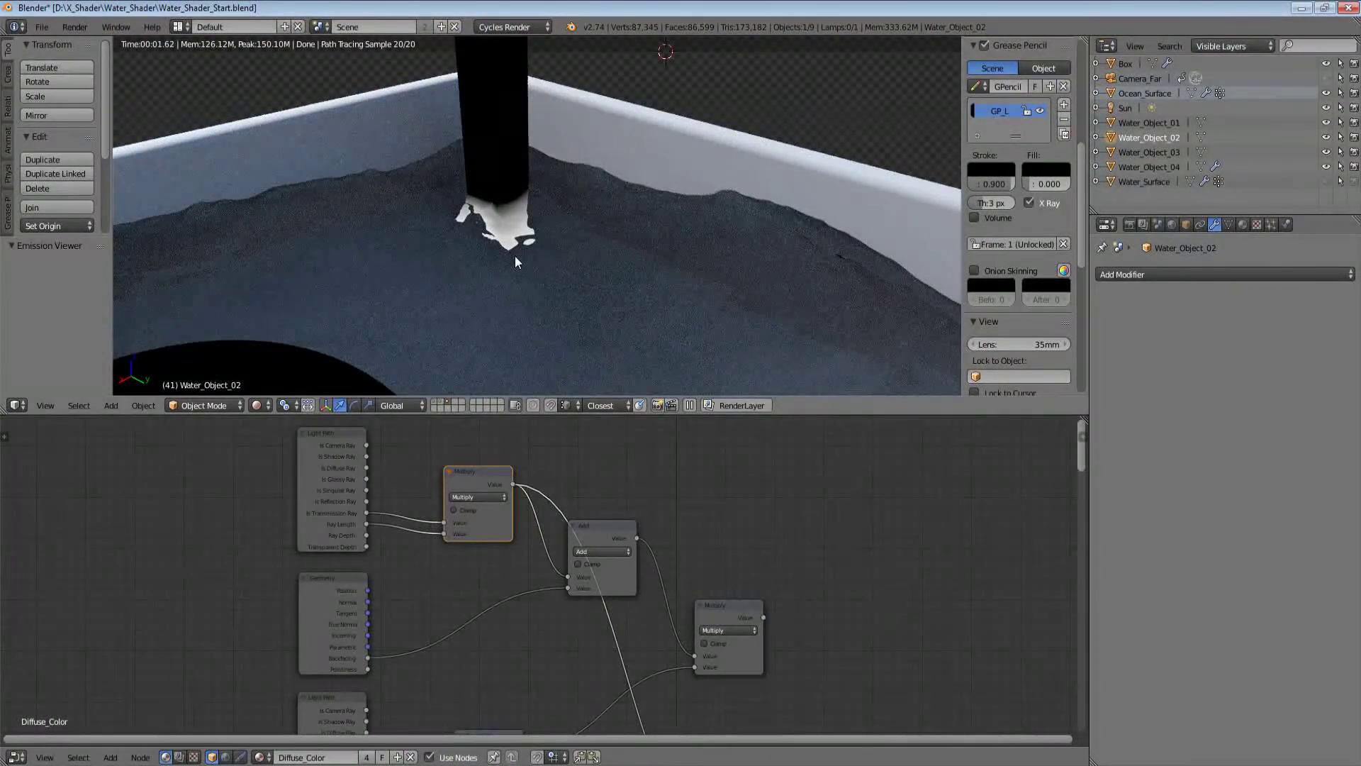
scroll(479, 484, "up", 2)
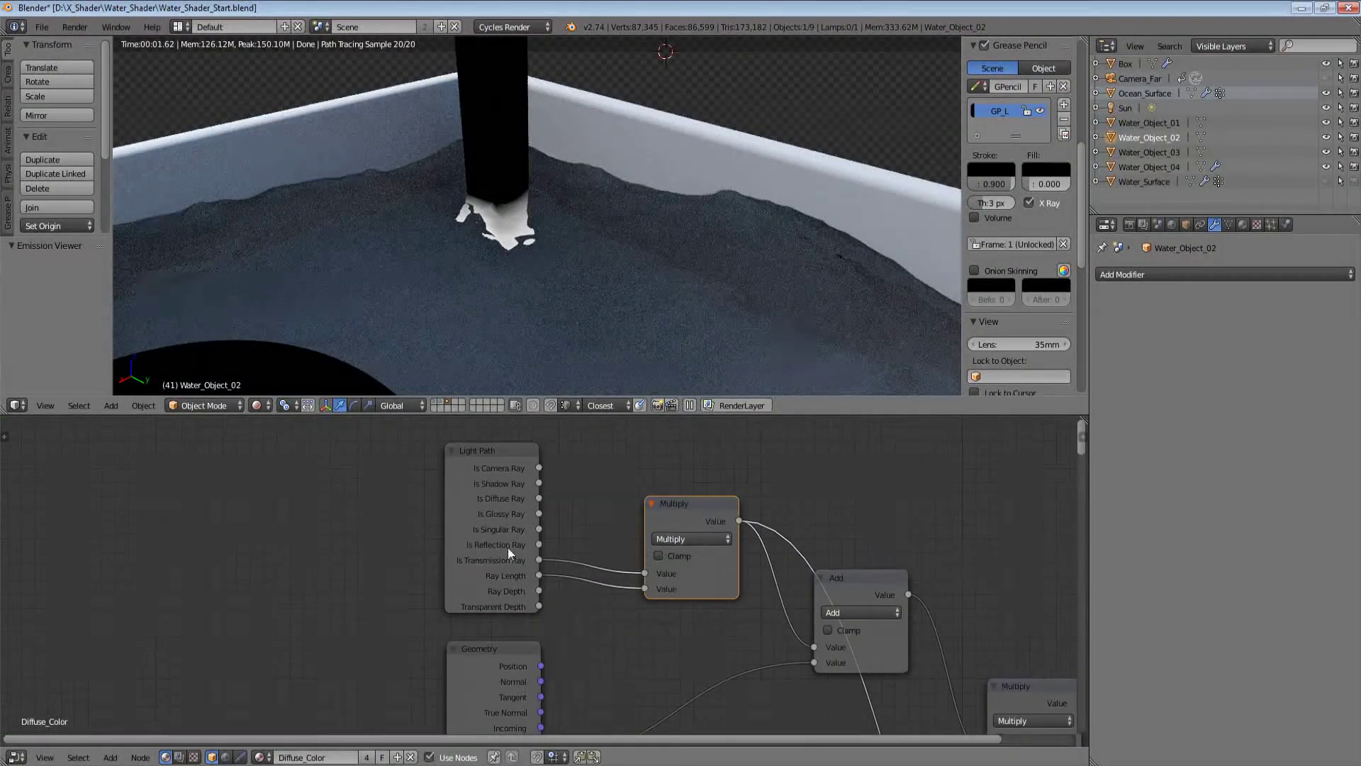
middle_click_drag(507, 547, 389, 543)
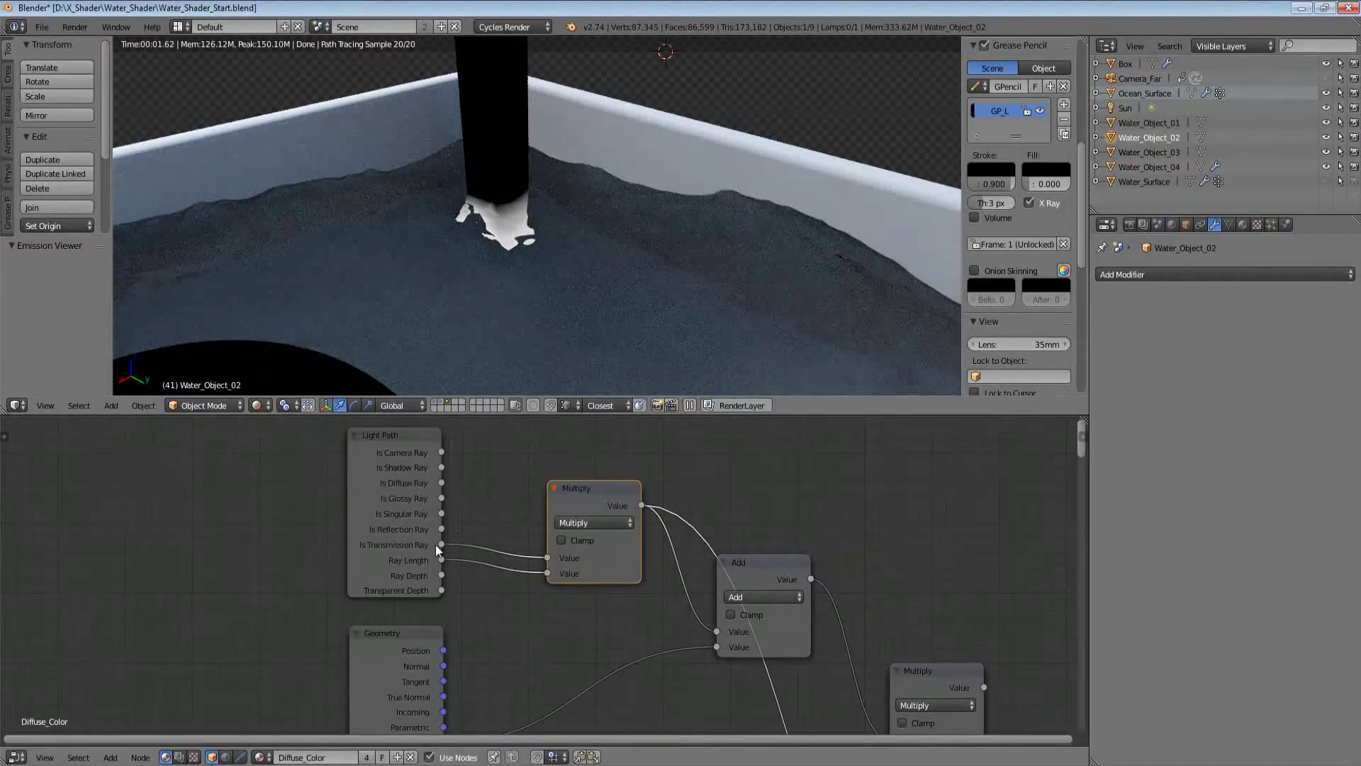
Step: Switch the viewport to solid shading and unhide Camera_Far so the whole scene is seen with its camera
mouse_move(730, 180)
middle_mouse_down()
mouse_move(687, 230)
mouse_move(758, 223)
middle_mouse_up()
key("z")
scroll(759, 222, "down", 6)
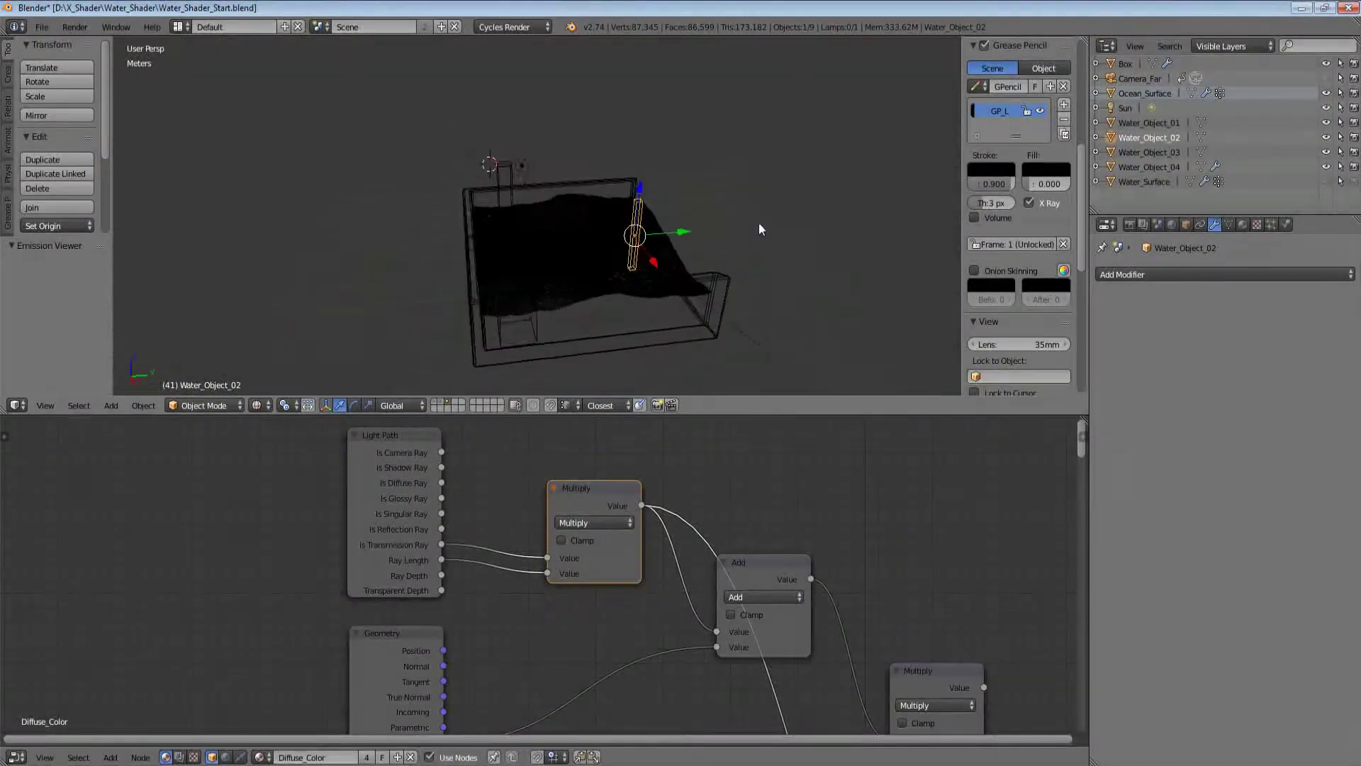
key("z")
mouse_move(662, 237)
middle_mouse_down()
mouse_move(595, 264)
mouse_move(648, 228)
middle_mouse_up()
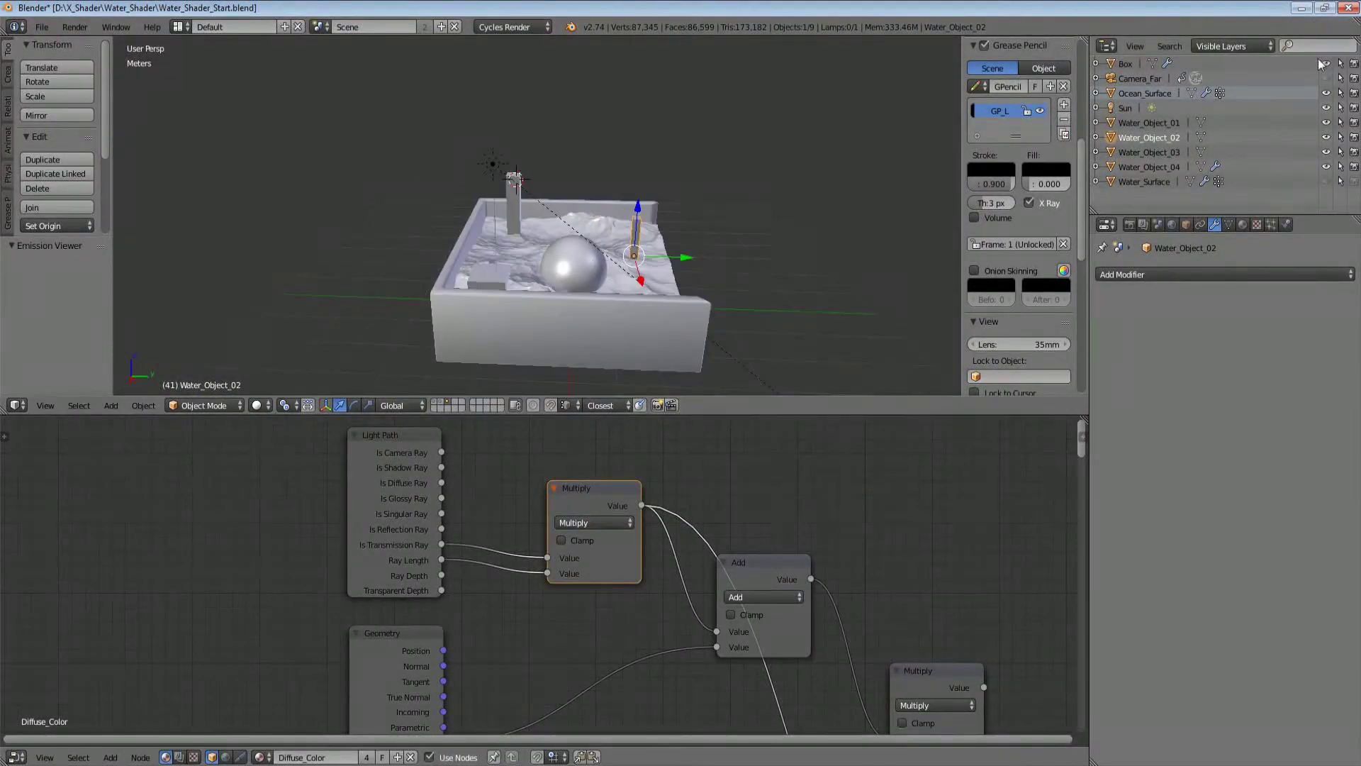
left_click(1327, 79)
scroll(751, 207, "down", 2)
middle_click_drag(752, 207, 661, 220)
scroll(661, 220, "up", 3)
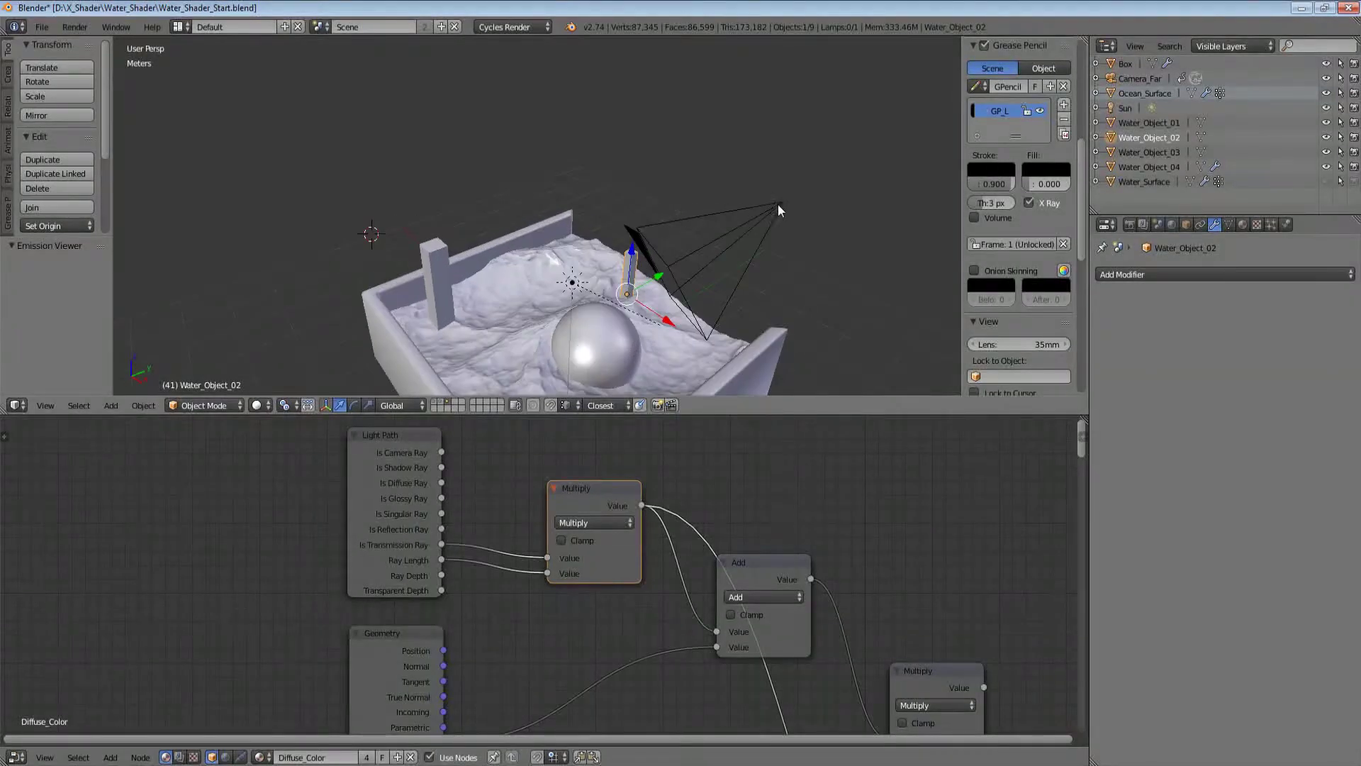
key("s")
left_click(785, 203)
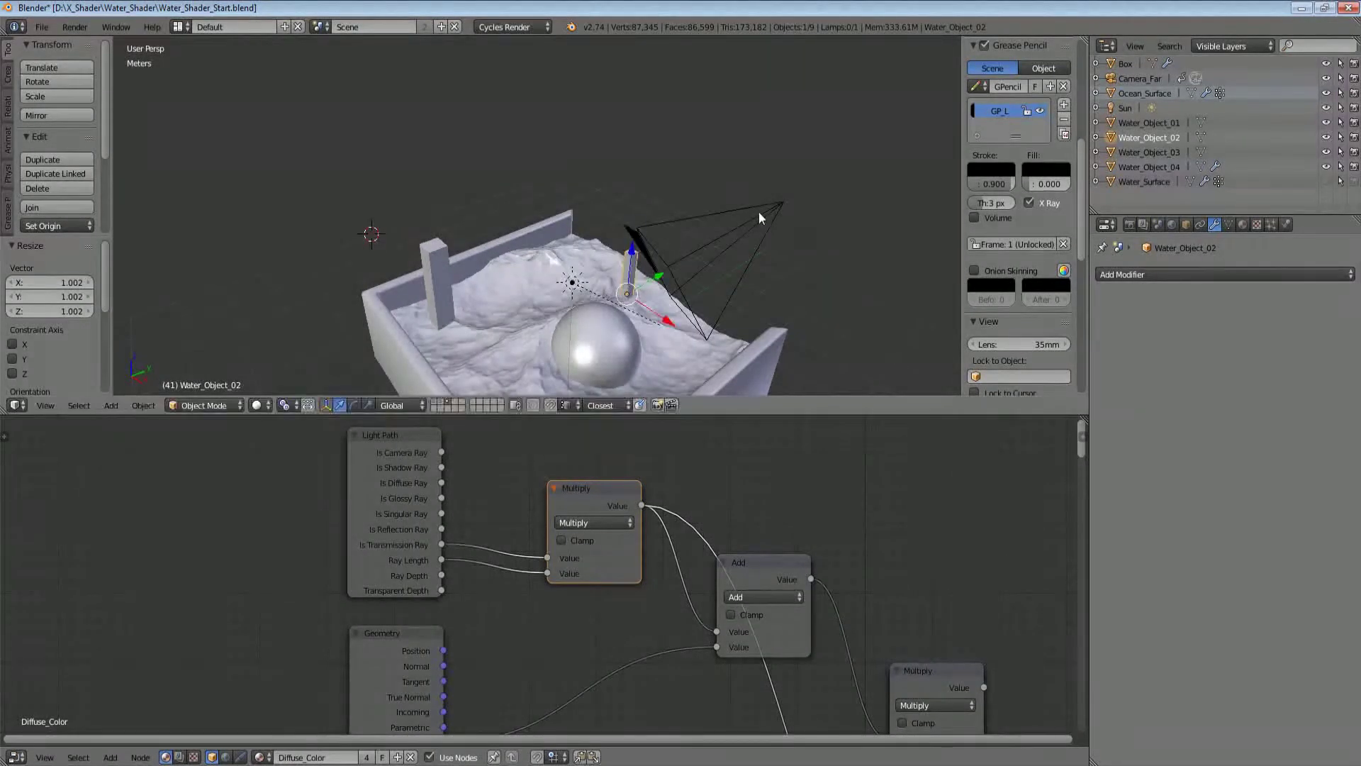
Step: Draw two grease pencil lines from the camera, one to the rear pillar's base and one to its top
left_click_drag(776, 208, 457, 322)
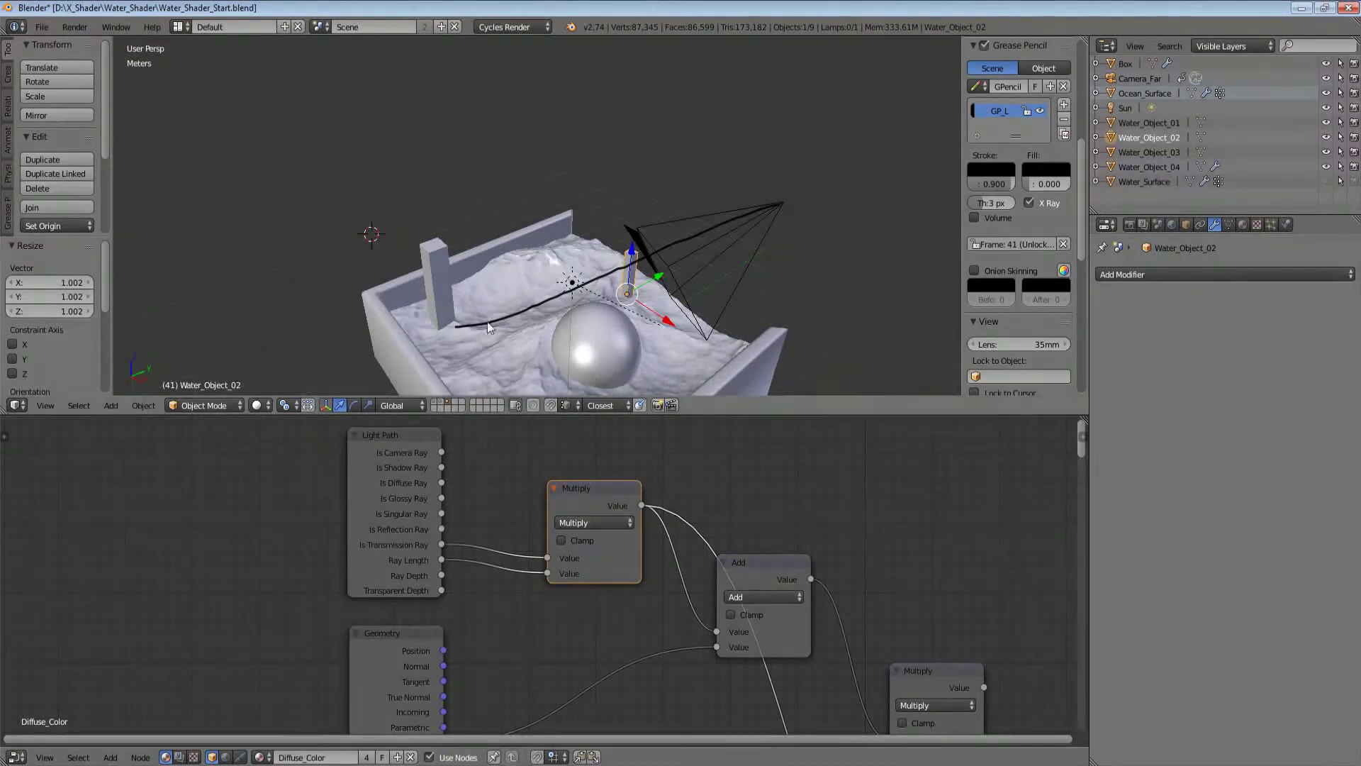
key("shift+z")
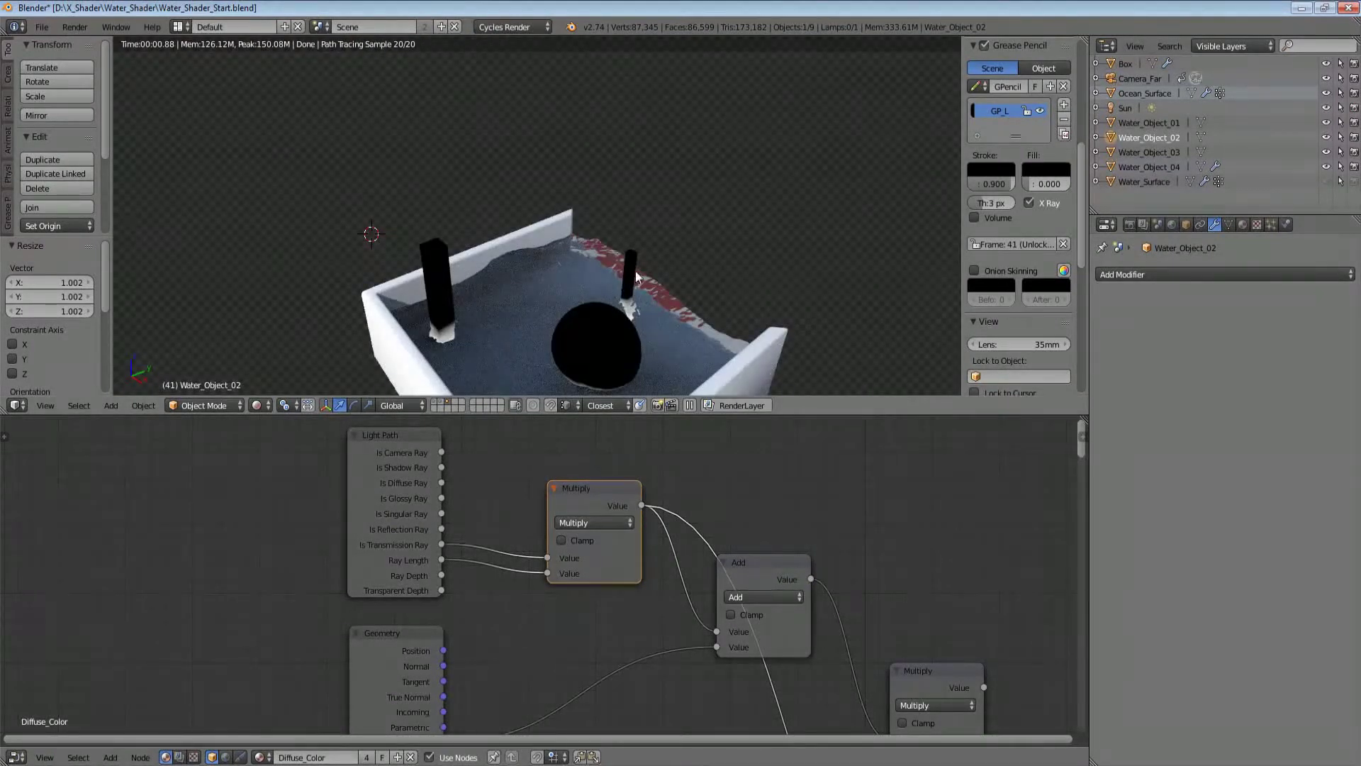
key("shift+z")
left_click_drag(726, 204, 436, 252)
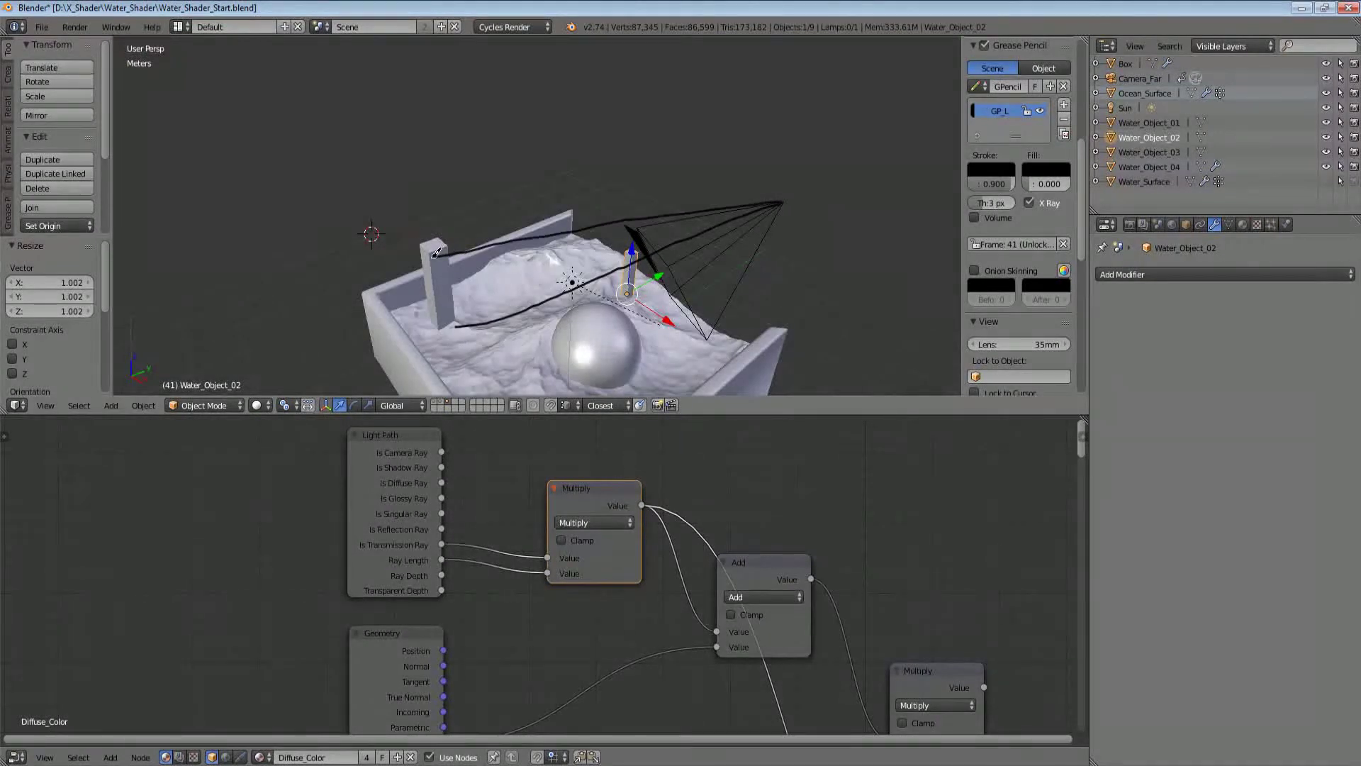
Step: Compare the drawn camera rays in solid shading with the rendered view around the rear pillar
middle_click_drag(434, 538, 421, 540)
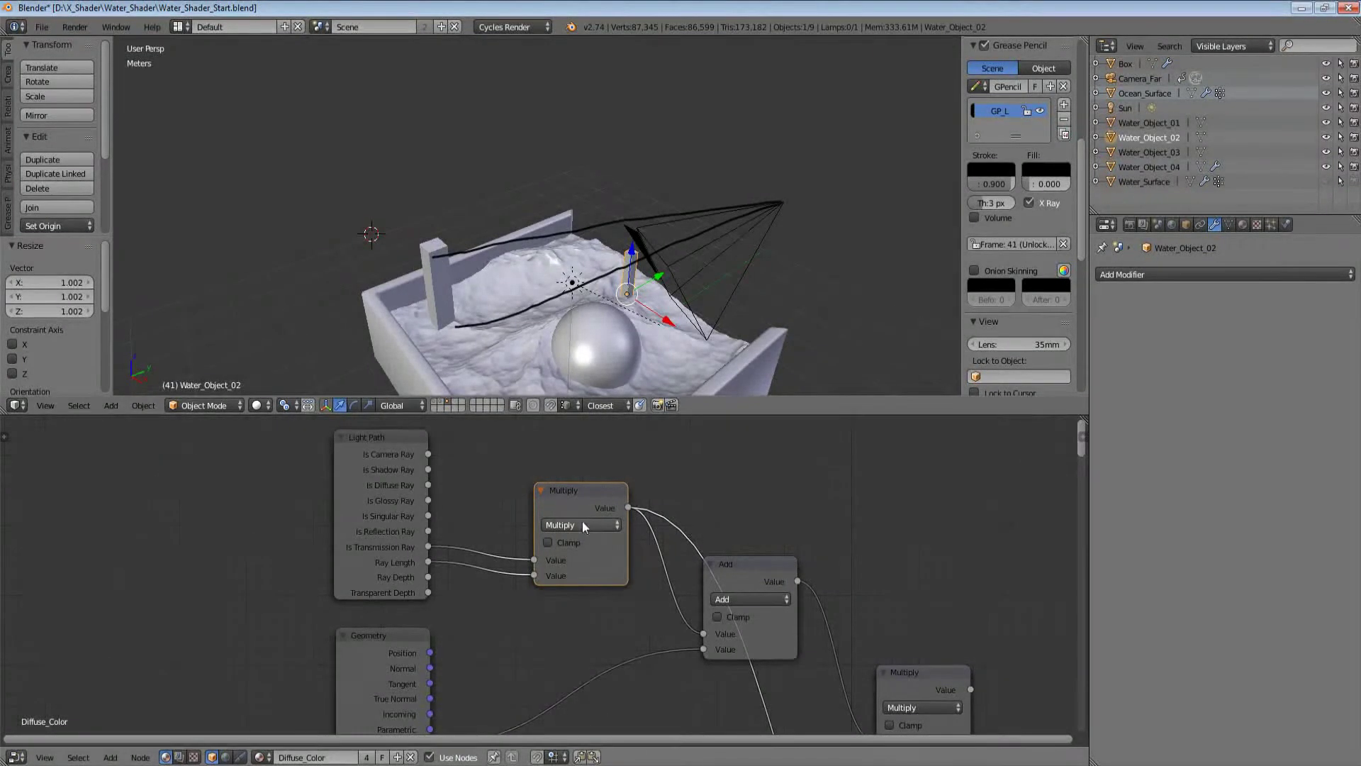
key("shift+z")
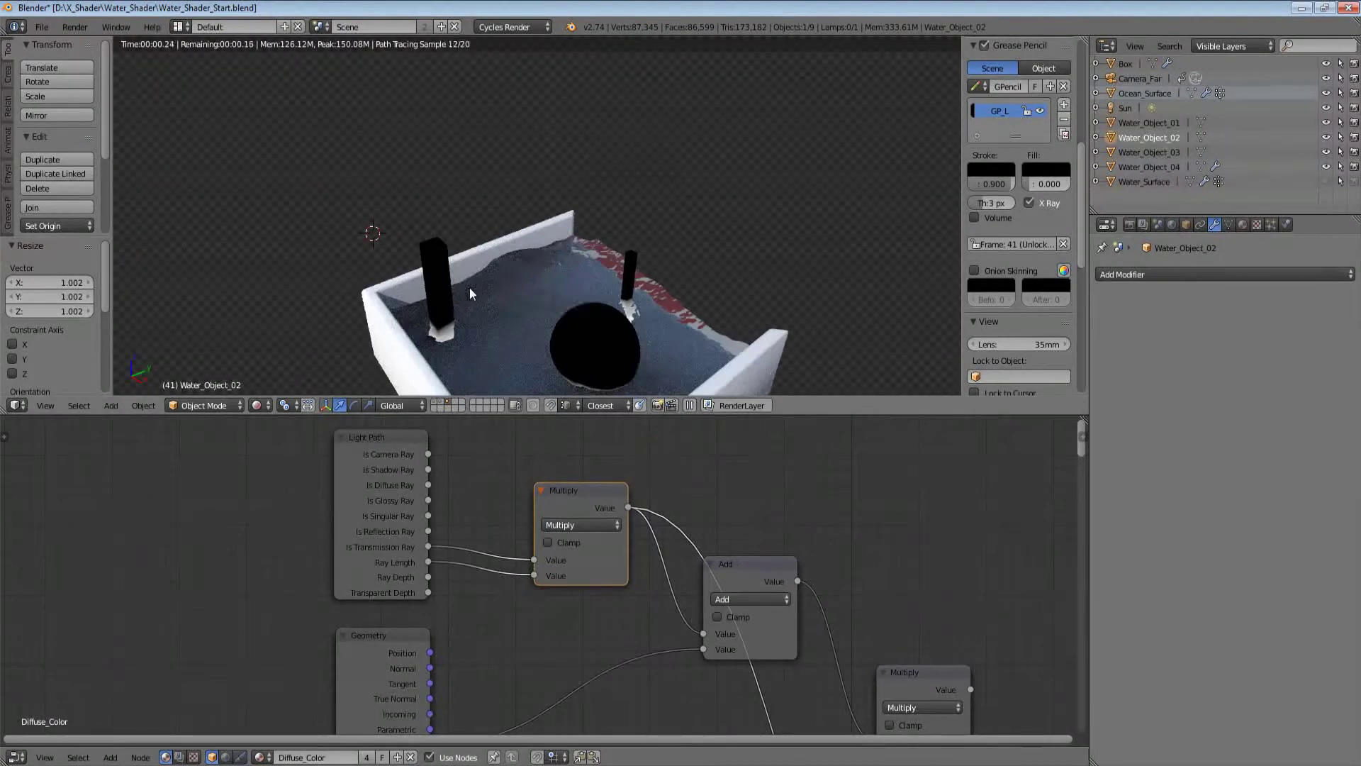
key("shift+z")
key("z")
key("z")
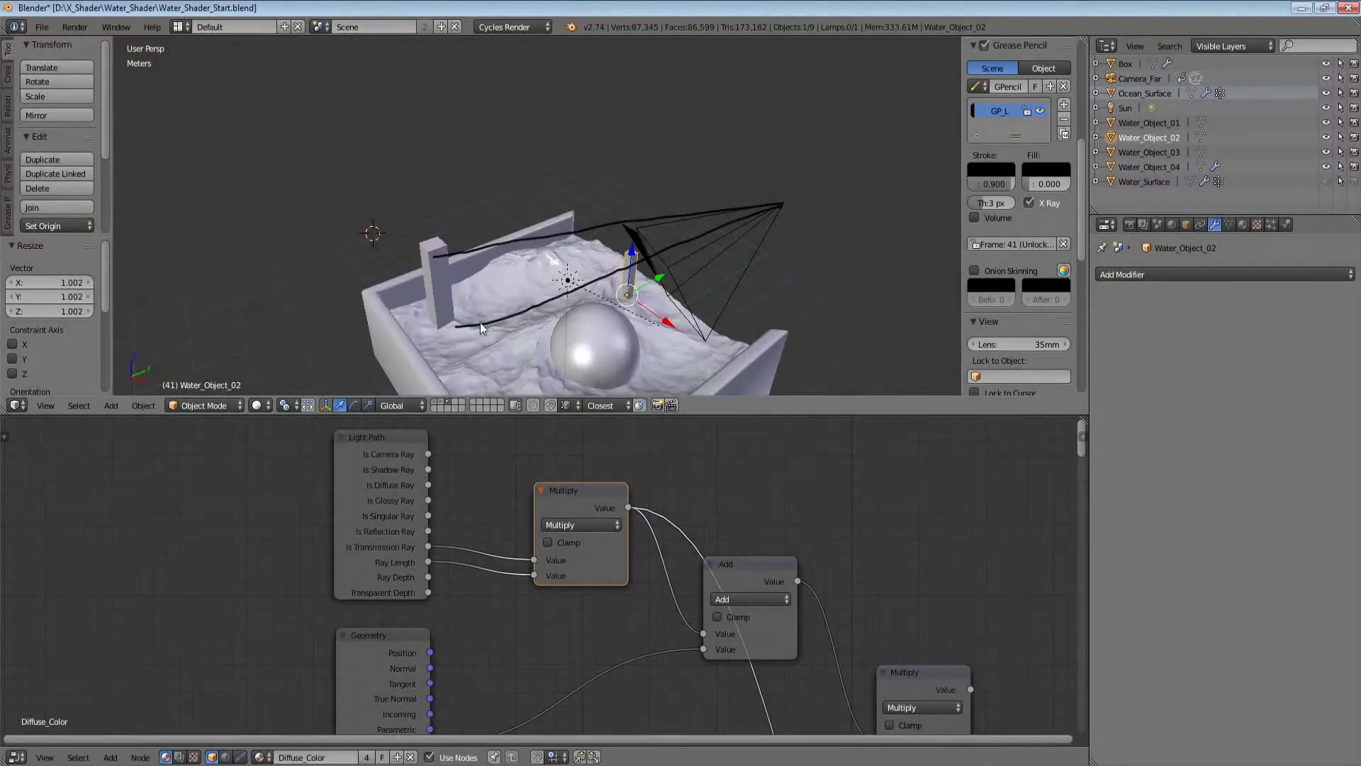
middle_click_drag(479, 322, 475, 281, "shift")
key("shift+z")
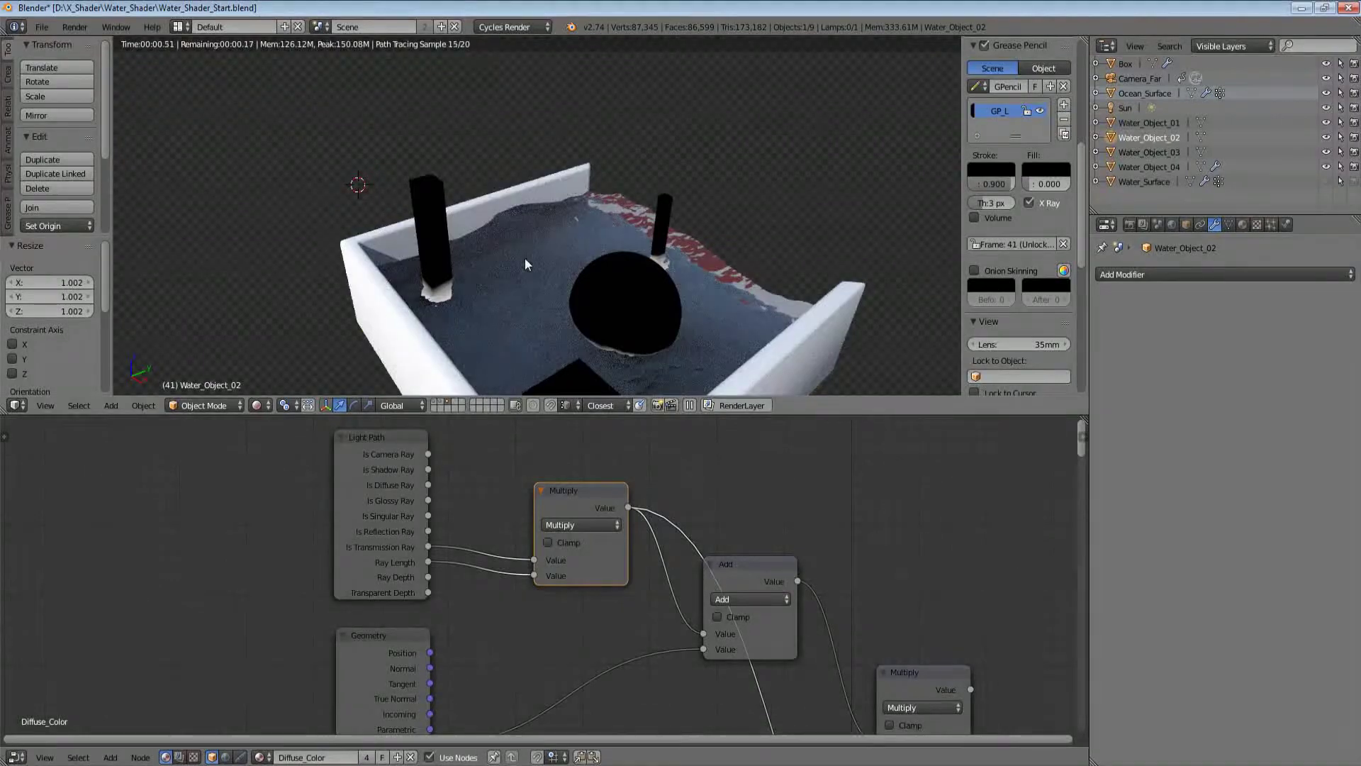
Step: Cycle the upper Light Path node's preview to Is Transmission Ray and inspect the rear pillar's submerged part
left_click(385, 512, "ctrl+shift")
left_click(384, 514, "ctrl+shift")
left_click(385, 511, "ctrl+shift")
left_click(385, 509, "ctrl+shift")
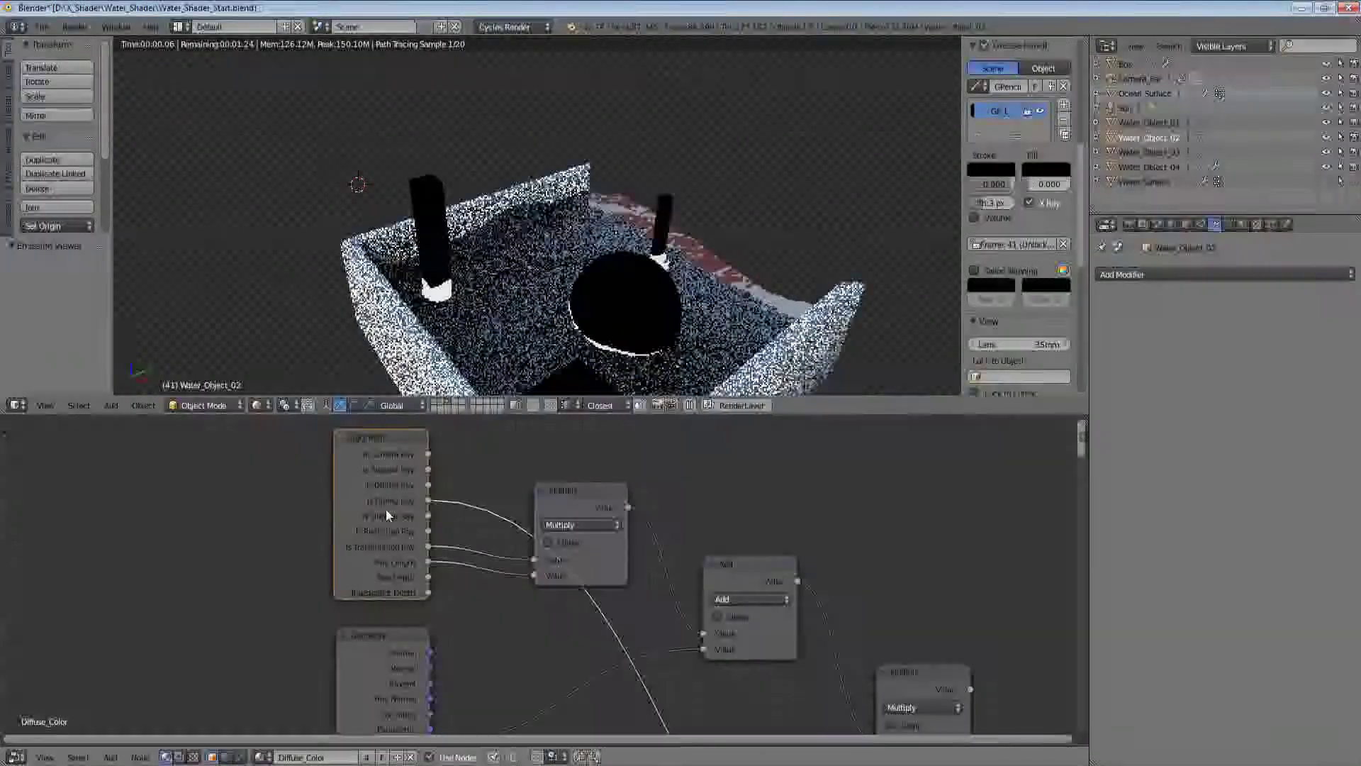
left_click(387, 509, "ctrl+shift")
left_click(391, 505, "ctrl+shift")
left_click(393, 504, "ctrl+shift")
scroll(475, 274, "up", 5)
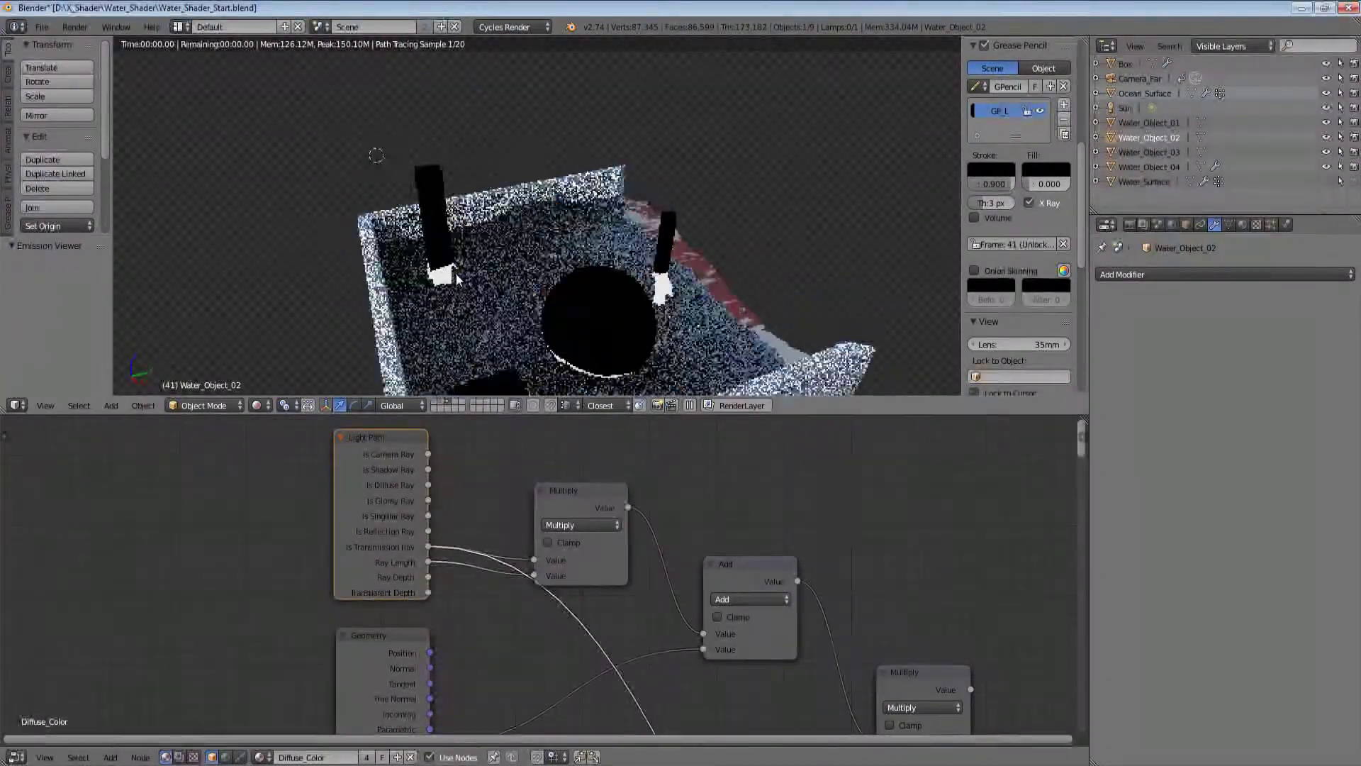
scroll(470, 277, "up", 1)
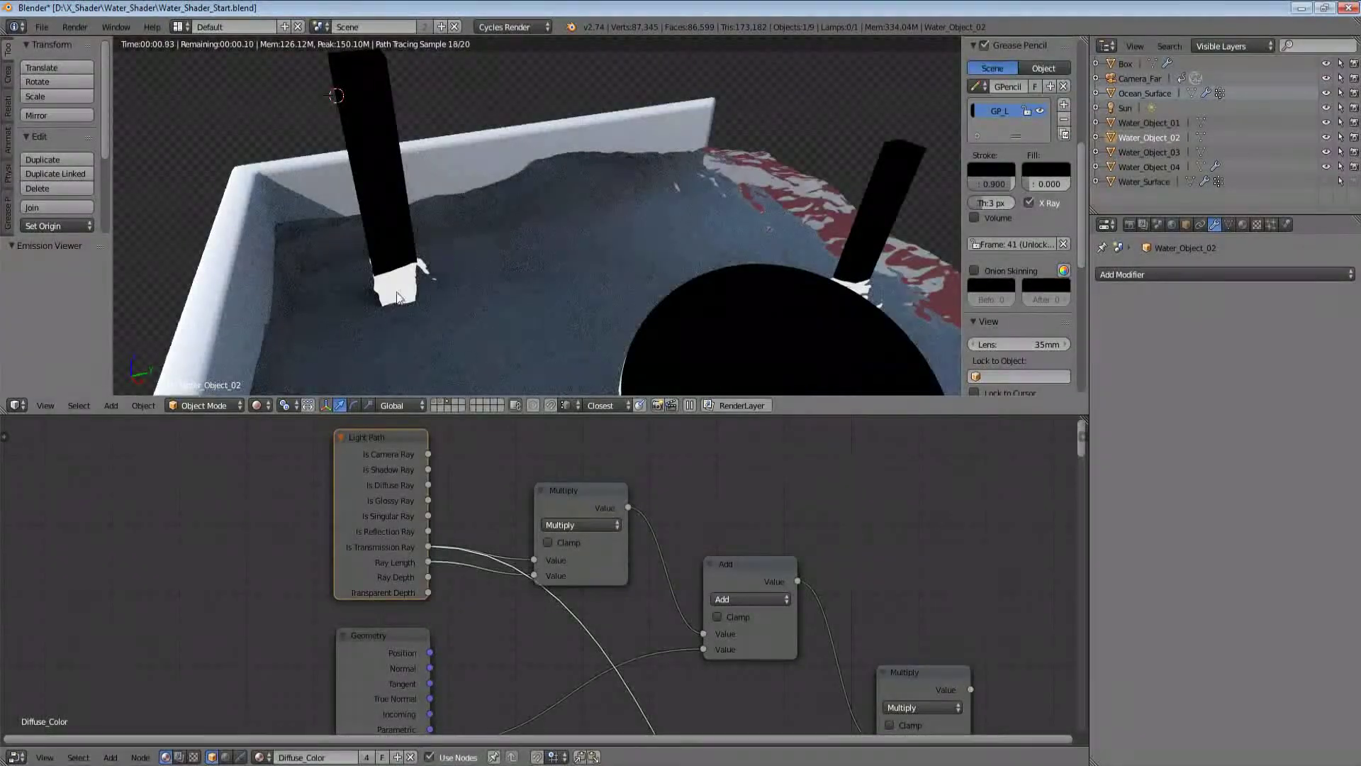
Step: Return to solid shading and select the rear pillar Water_Object_01
key("shift+z")
scroll(578, 220, "down", 5)
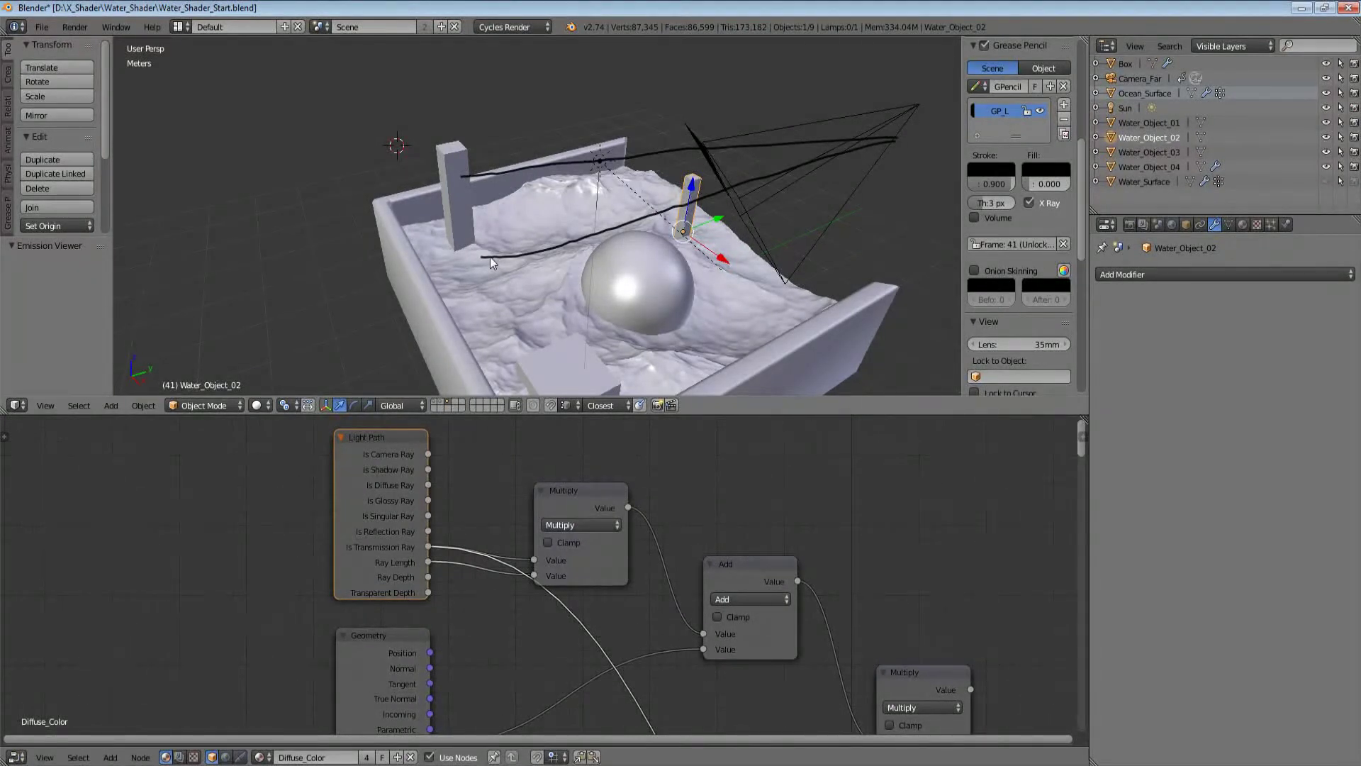
right_click(449, 245)
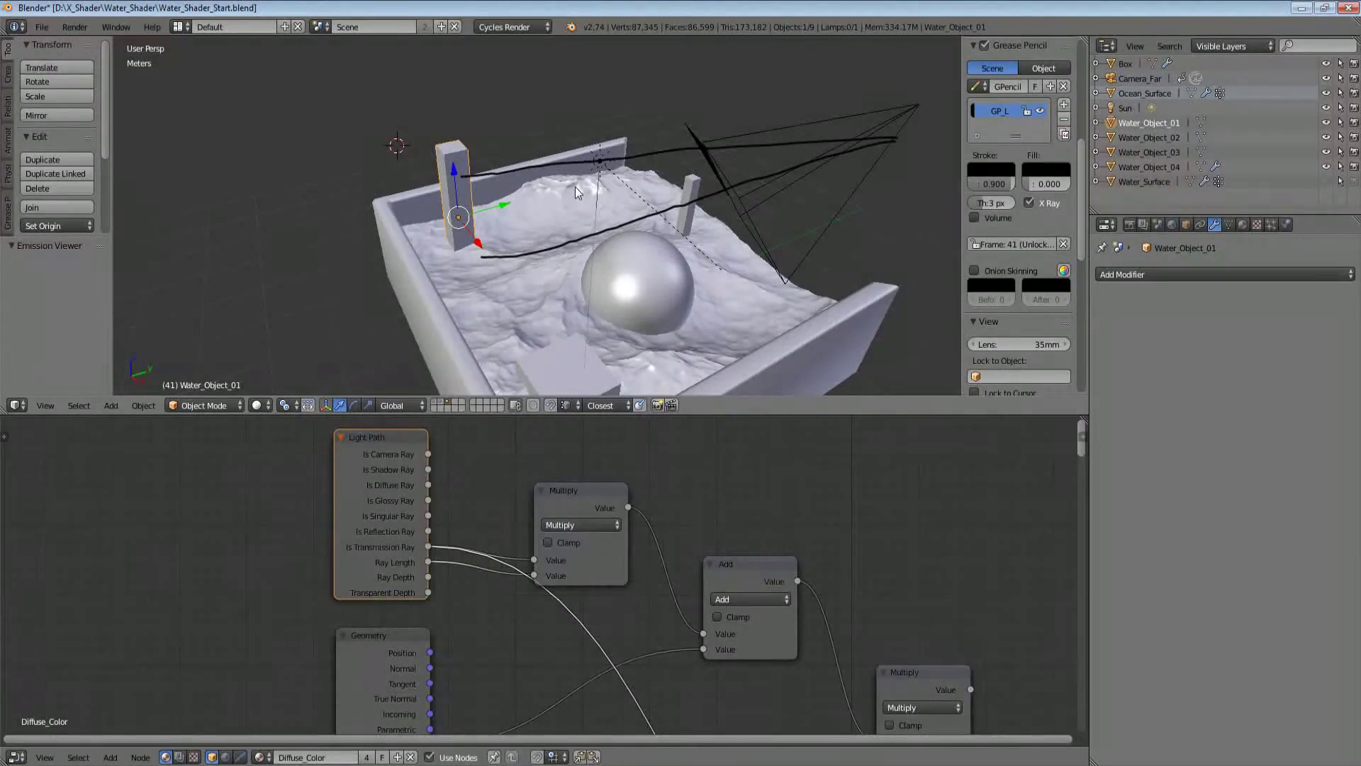
Step: Move the upper Multiply node slightly up, preview its output and inspect the submerged pillar in the rendered view
middle_click_drag(491, 485, 466, 495)
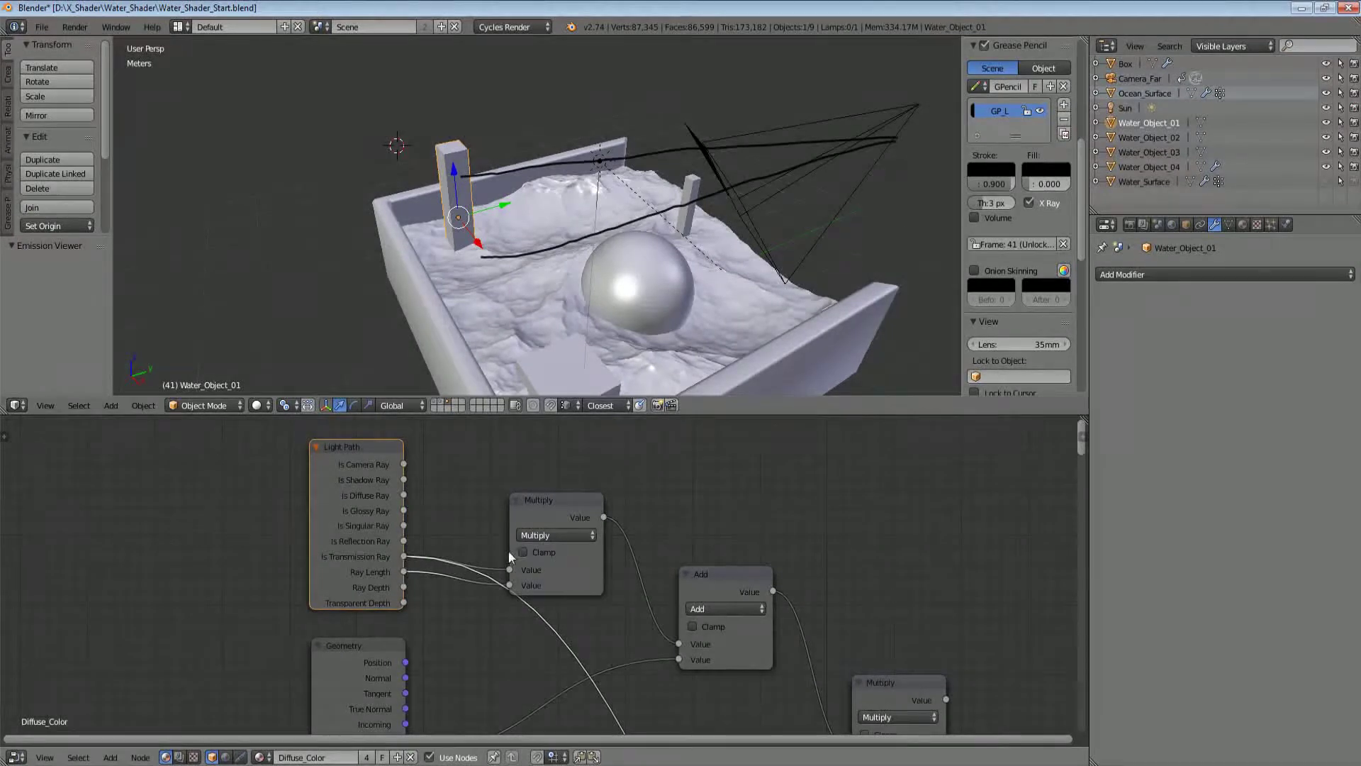
left_click_drag(554, 516, 560, 498)
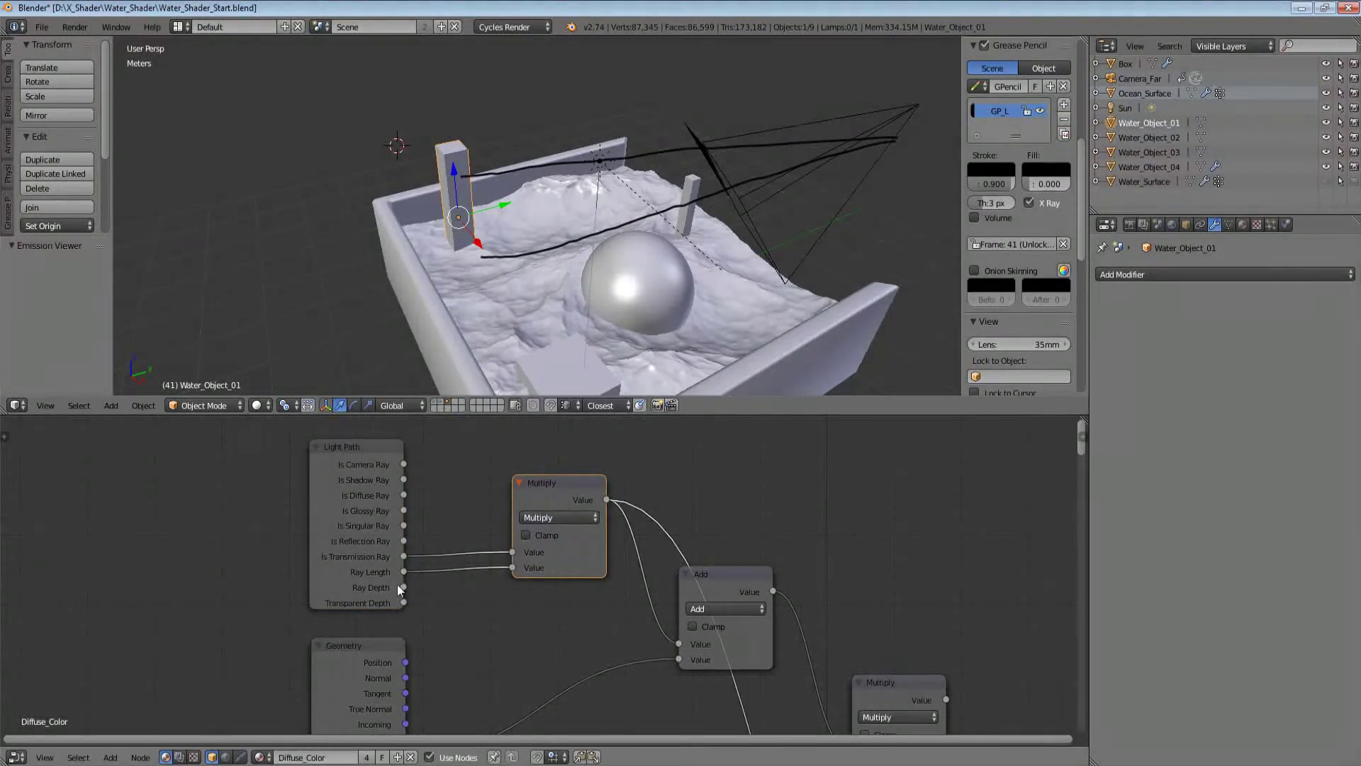
middle_click_drag(610, 334, 671, 193)
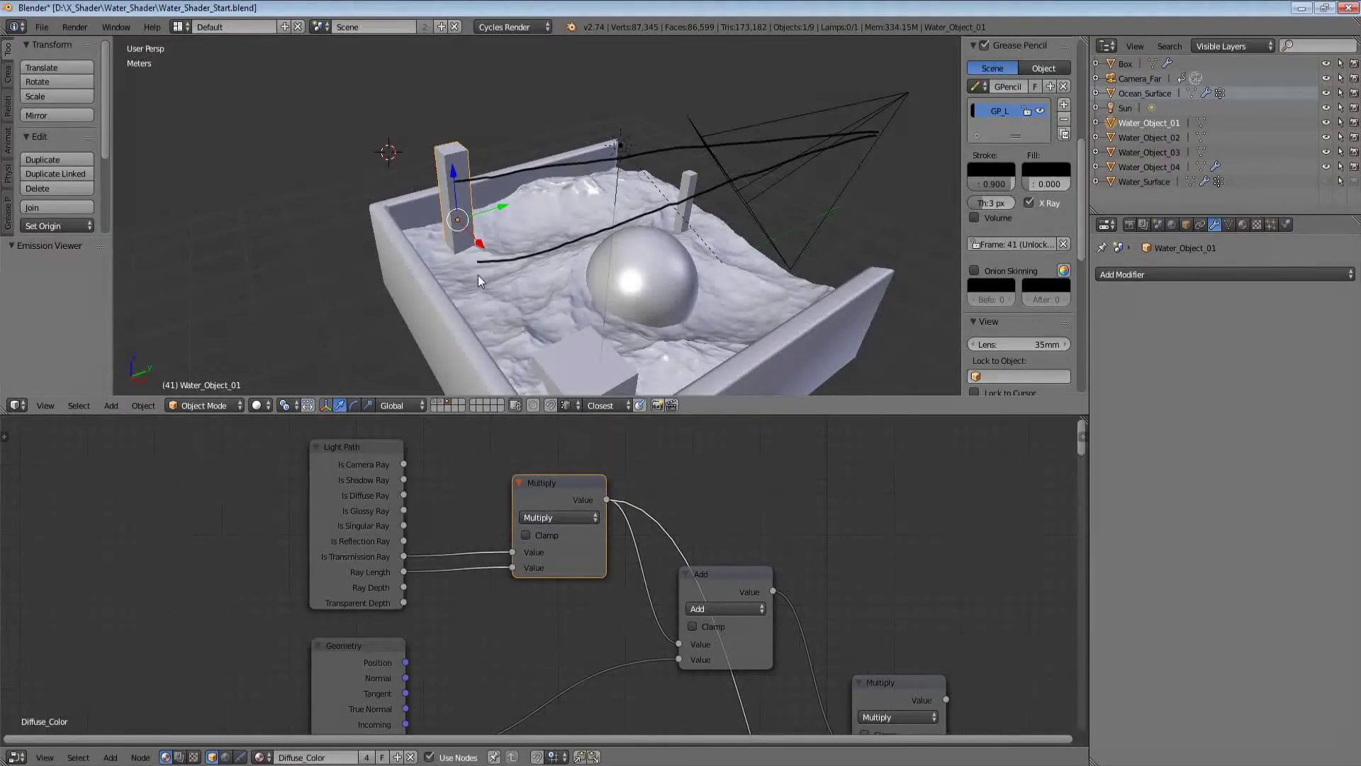
key("shift+z")
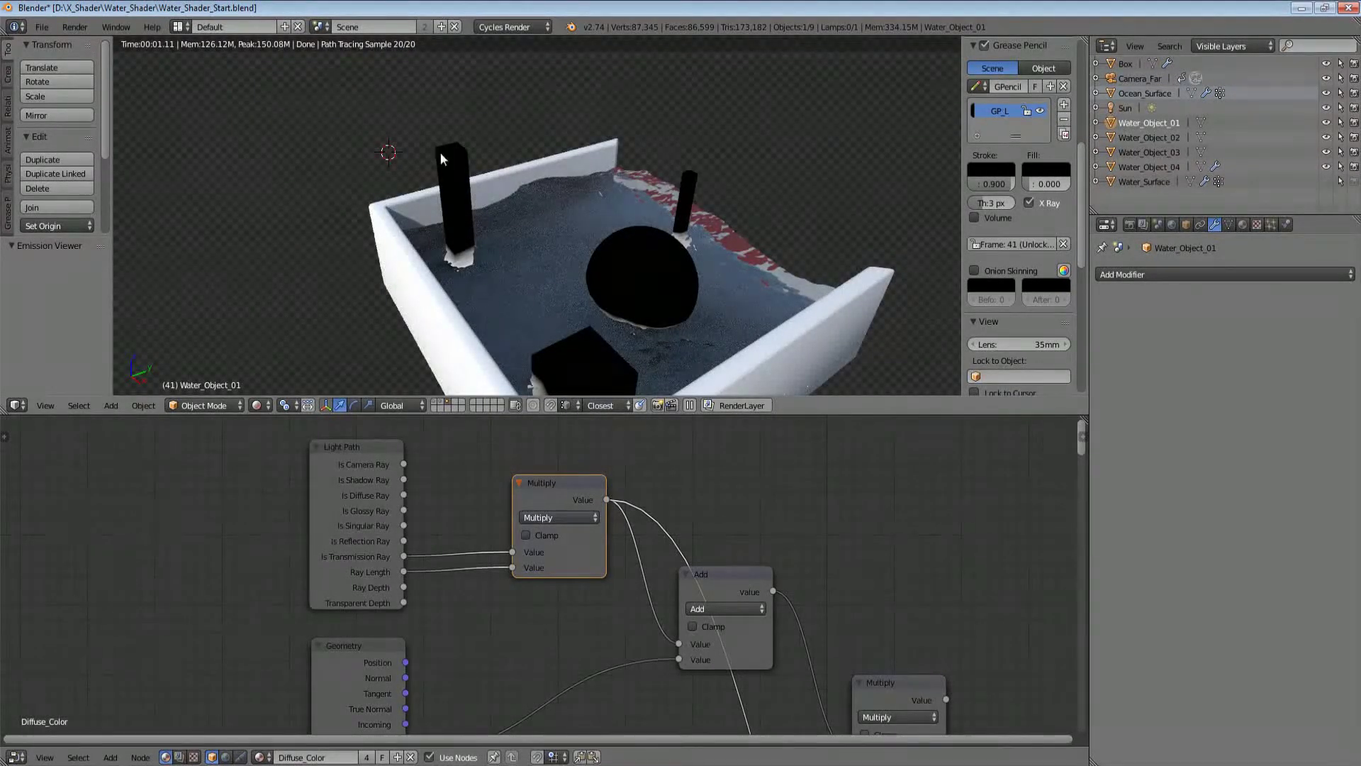
middle_click_drag(466, 227, 529, 171)
scroll(602, 214, "up", 3)
scroll(615, 235, "up", 2)
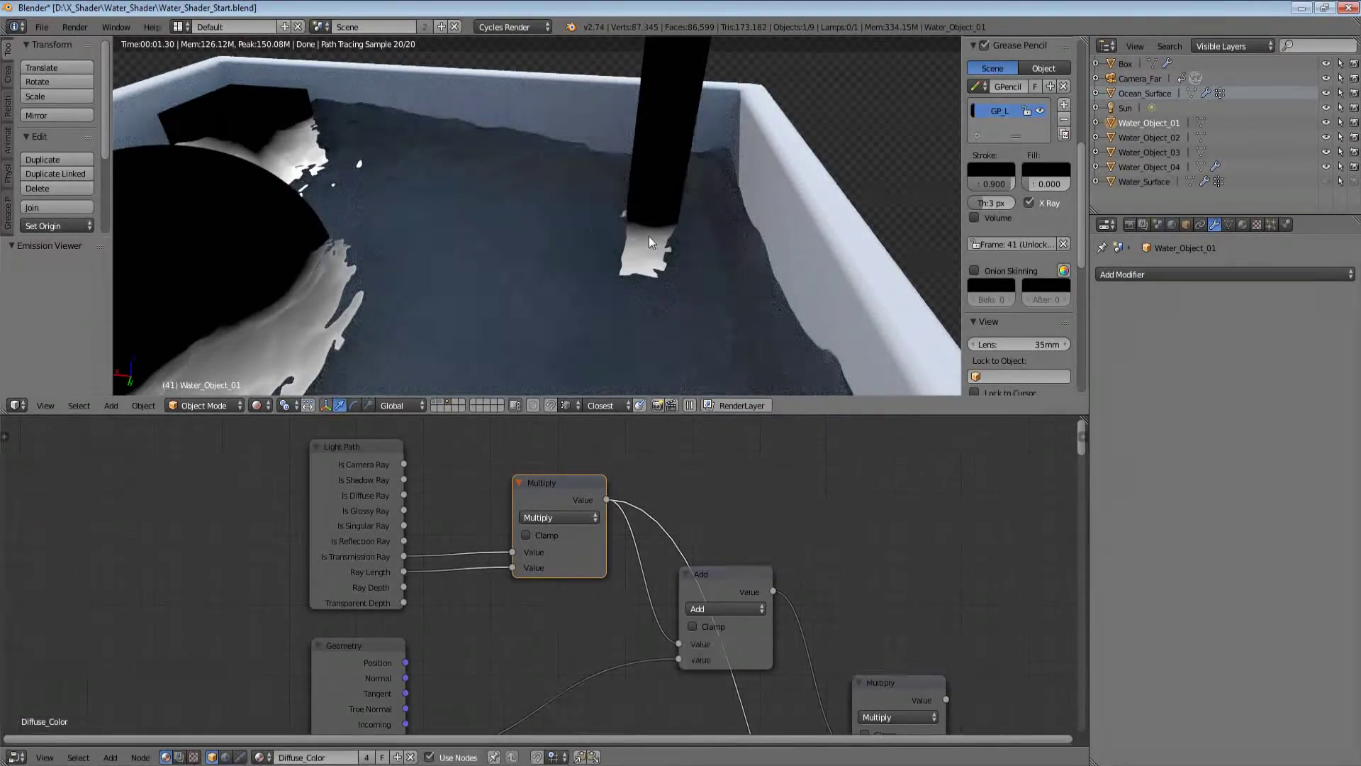
Step: Move the Add node slightly down and preview its output on the pillar in the rendered view
scroll(649, 243, "down", 1)
scroll(520, 614, "down", 1)
middle_click_drag(642, 645, 627, 609)
left_click_drag(665, 538, 655, 573)
left_click(658, 577)
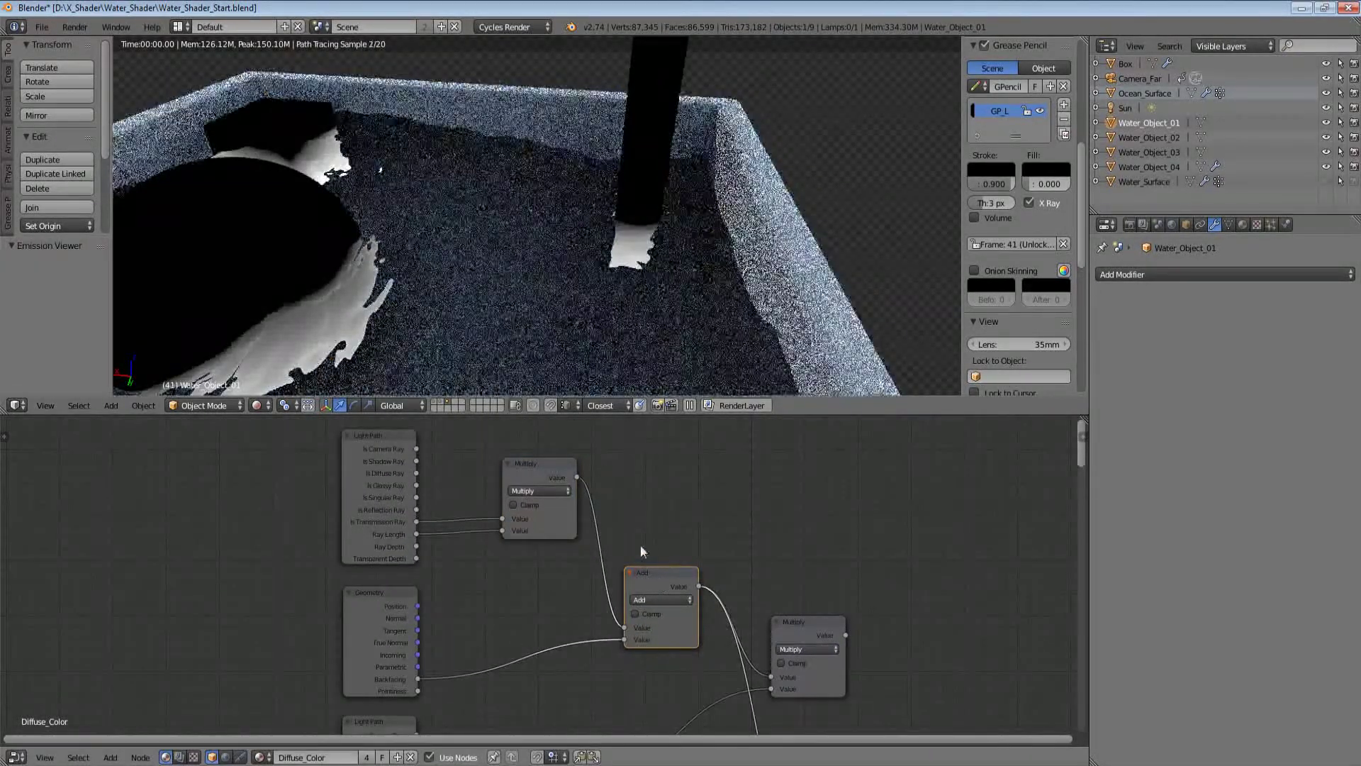
mouse_move(568, 279)
middle_mouse_down()
mouse_move(653, 295)
mouse_move(418, 231)
middle_mouse_up()
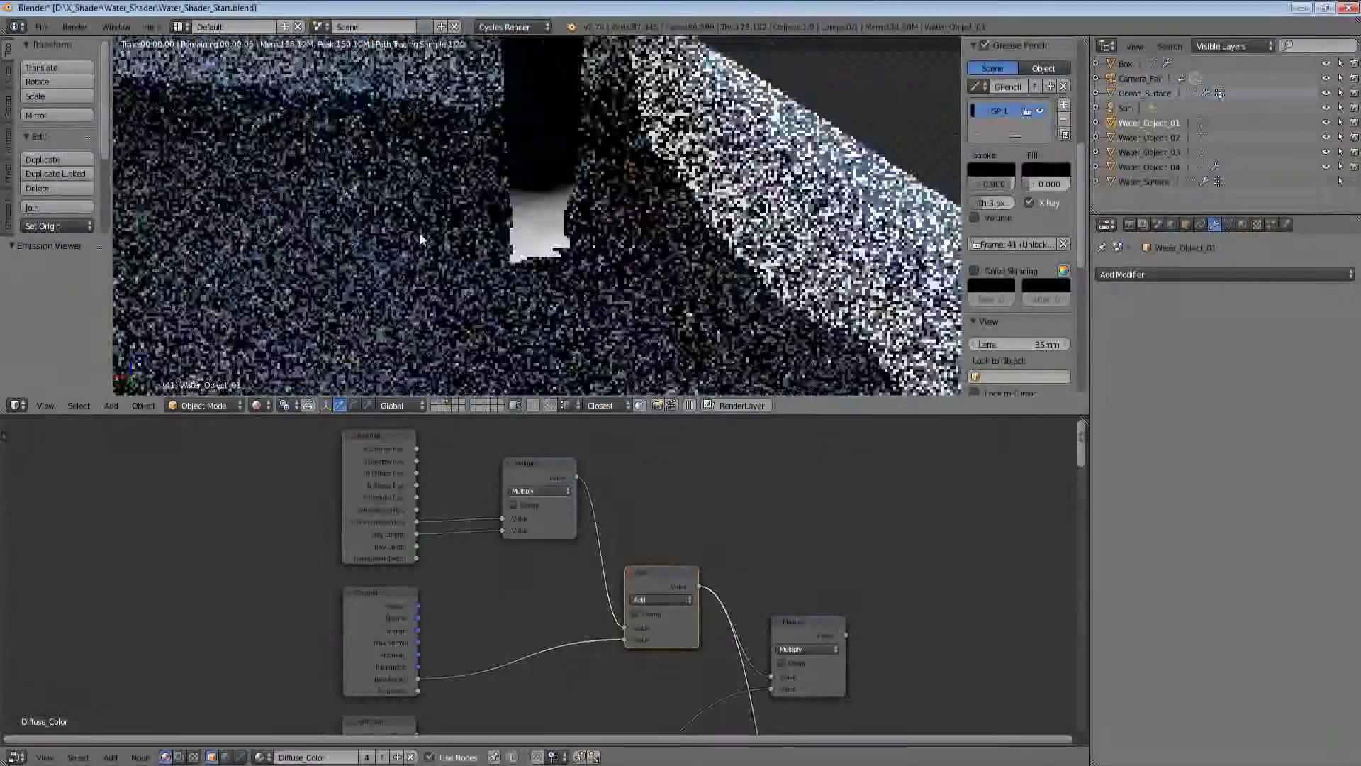
Step: Fly the viewpoint beneath the water surface near the pillar and inspect the Add node's preview in the rendered view
key("shift+z")
key("KP_5")
middle_click_drag(568, 260, 619, 198)
key("KP_5")
key("shift+f")
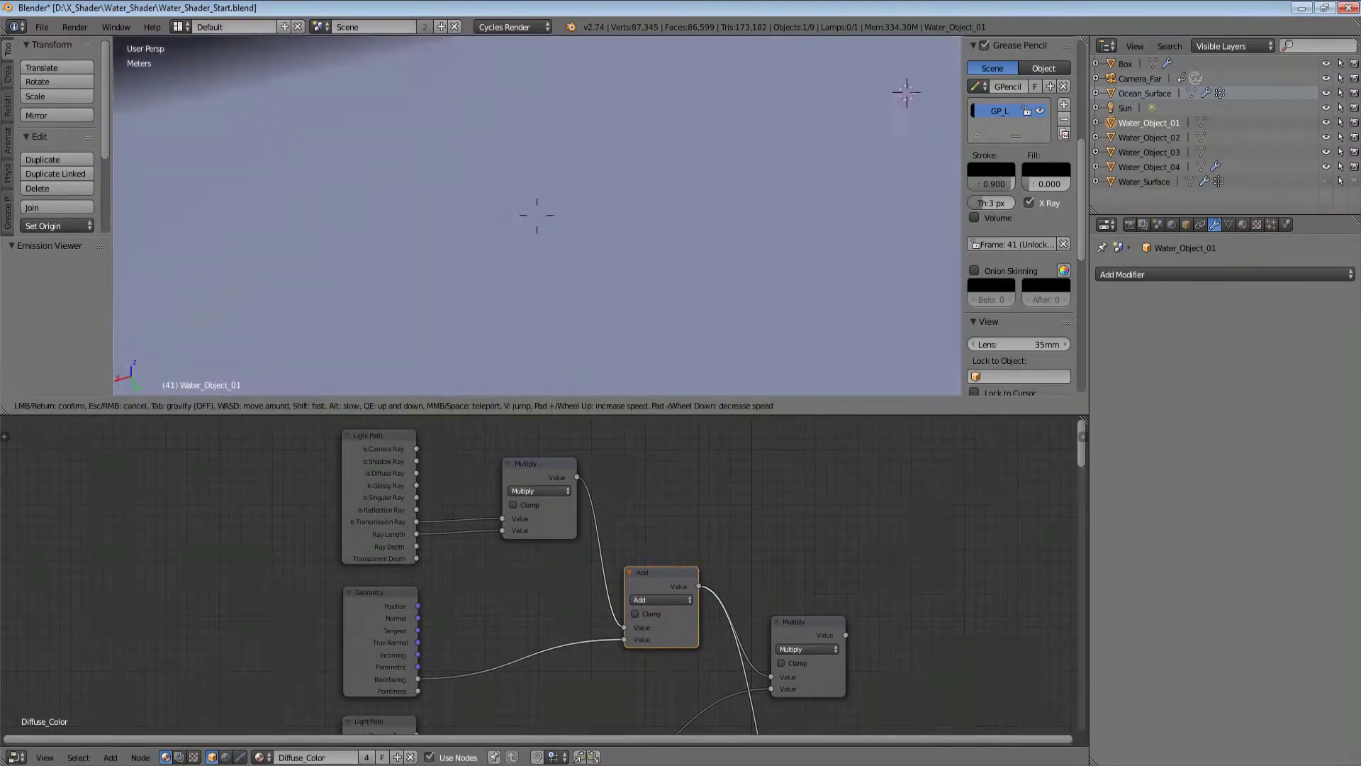
key("s")
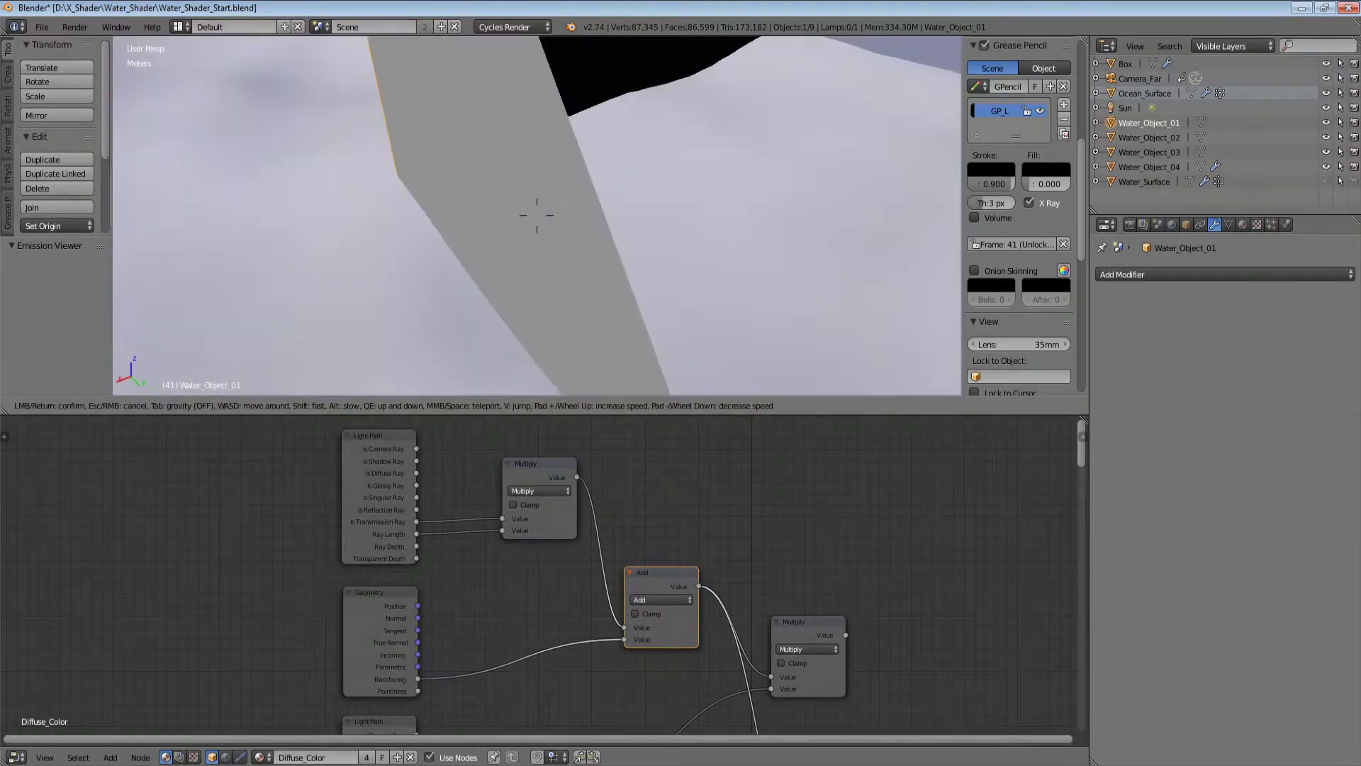
key("w")
key("s")
key("s")
left_click(553, 232)
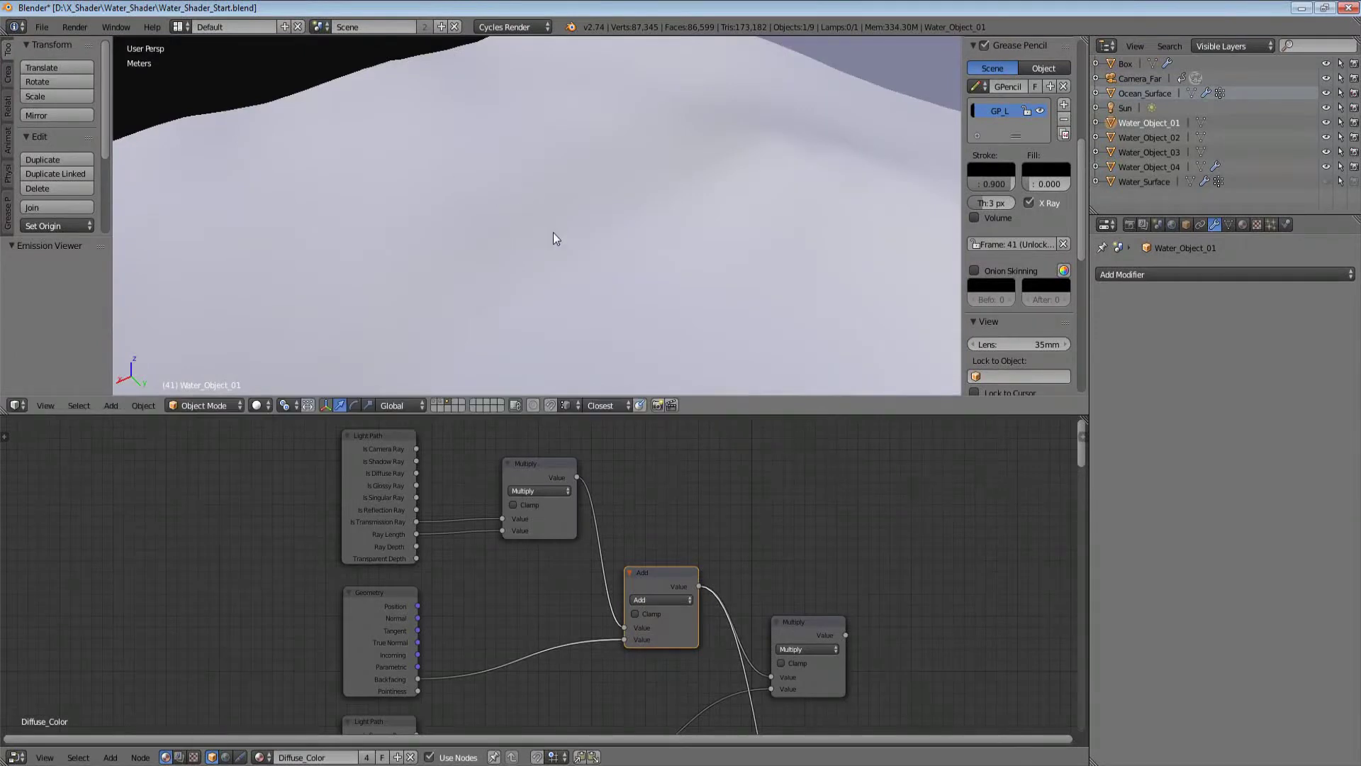
mouse_move(553, 232)
middle_mouse_down("shift")
mouse_move(510, 112)
mouse_move(543, 213)
mouse_move(598, 291)
mouse_move(498, 149)
mouse_move(537, 215)
mouse_move(608, 213)
mouse_move(598, 228)
mouse_move(555, 170)
mouse_move(522, 283)
mouse_move(541, 268)
mouse_move(534, 192)
mouse_move(541, 200)
middle_mouse_up("shift")
key("shift+z")
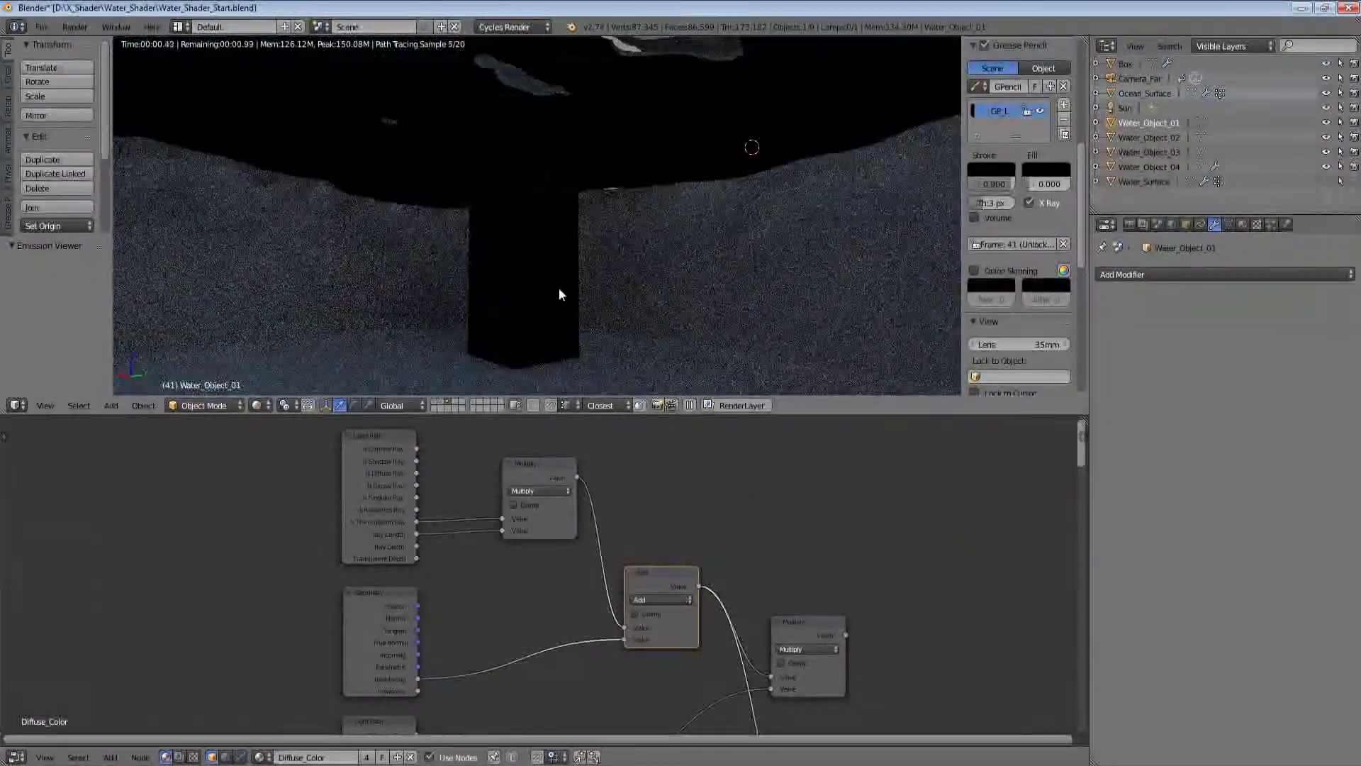
Step: Examine the Light Path, Multiply and Add nodes and the submerged pillar from a closer underwater viewpoint
scroll(489, 460, "up", 3)
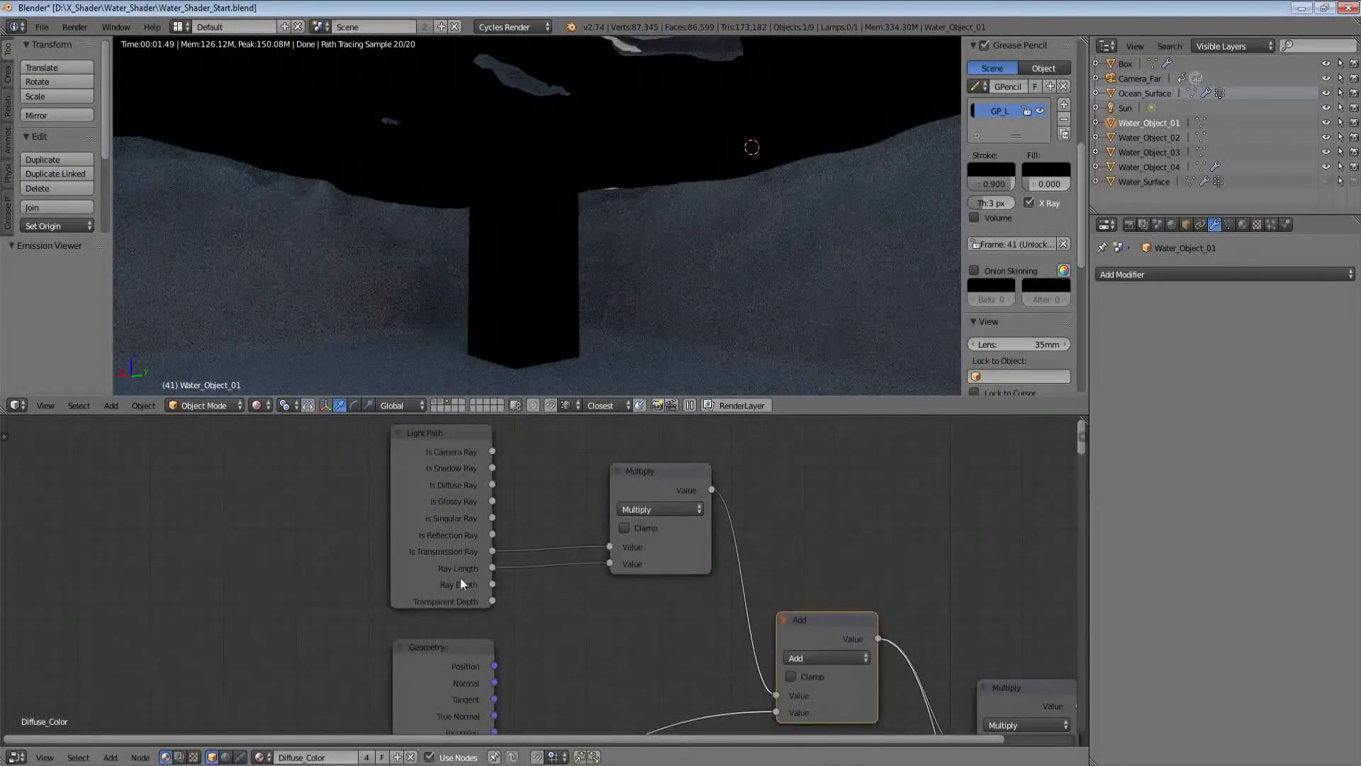
scroll(500, 263, "up", 2)
middle_click_drag(580, 243, 474, 185)
scroll(546, 251, "down", 3)
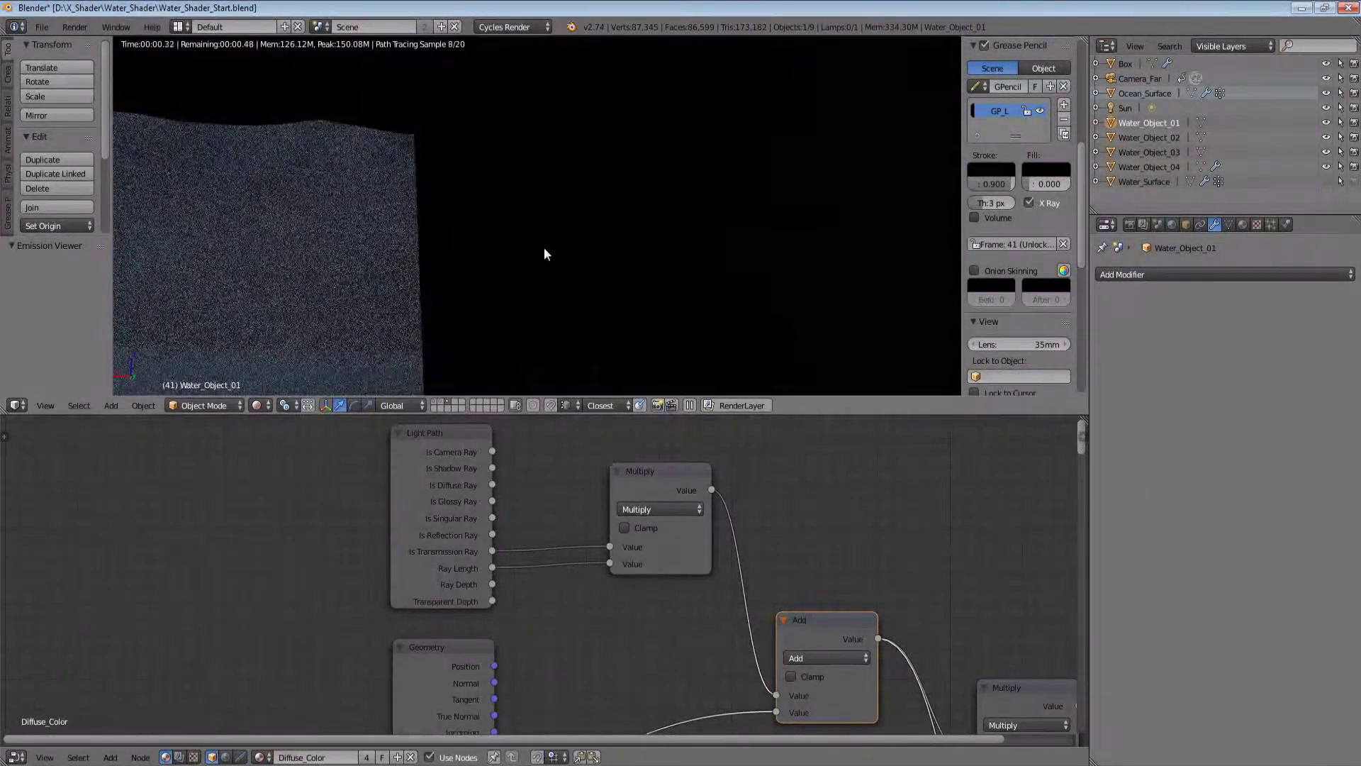
Step: Return to solid shading, enter Edit Mode on Water_Object_01 and examine its face normals in the mesh display
key("shift+z")
mouse_move(570, 220)
middle_mouse_down()
mouse_move(554, 320)
mouse_move(999, 284)
middle_mouse_up()
key("Tab")
scroll(1011, 346, "down", 10)
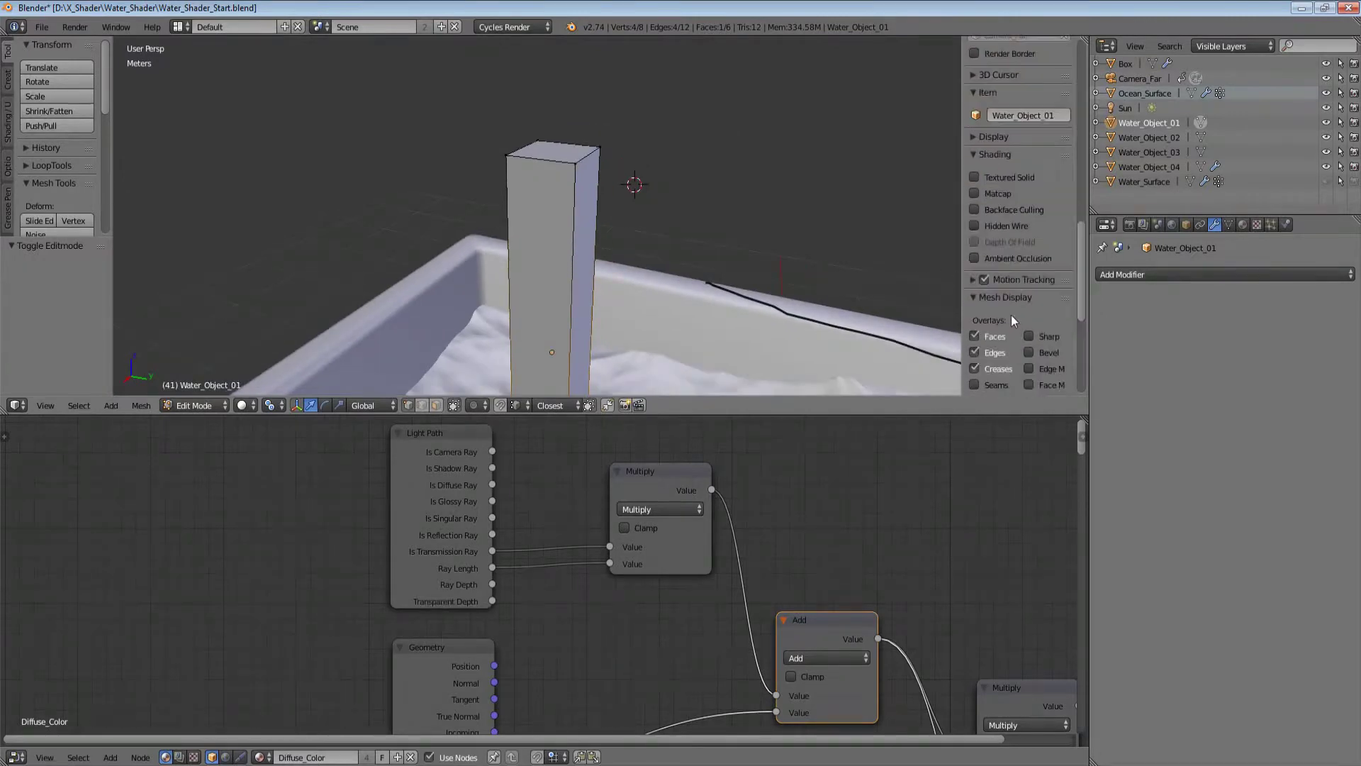
left_click(1004, 296)
middle_click_drag(691, 227, 553, 231)
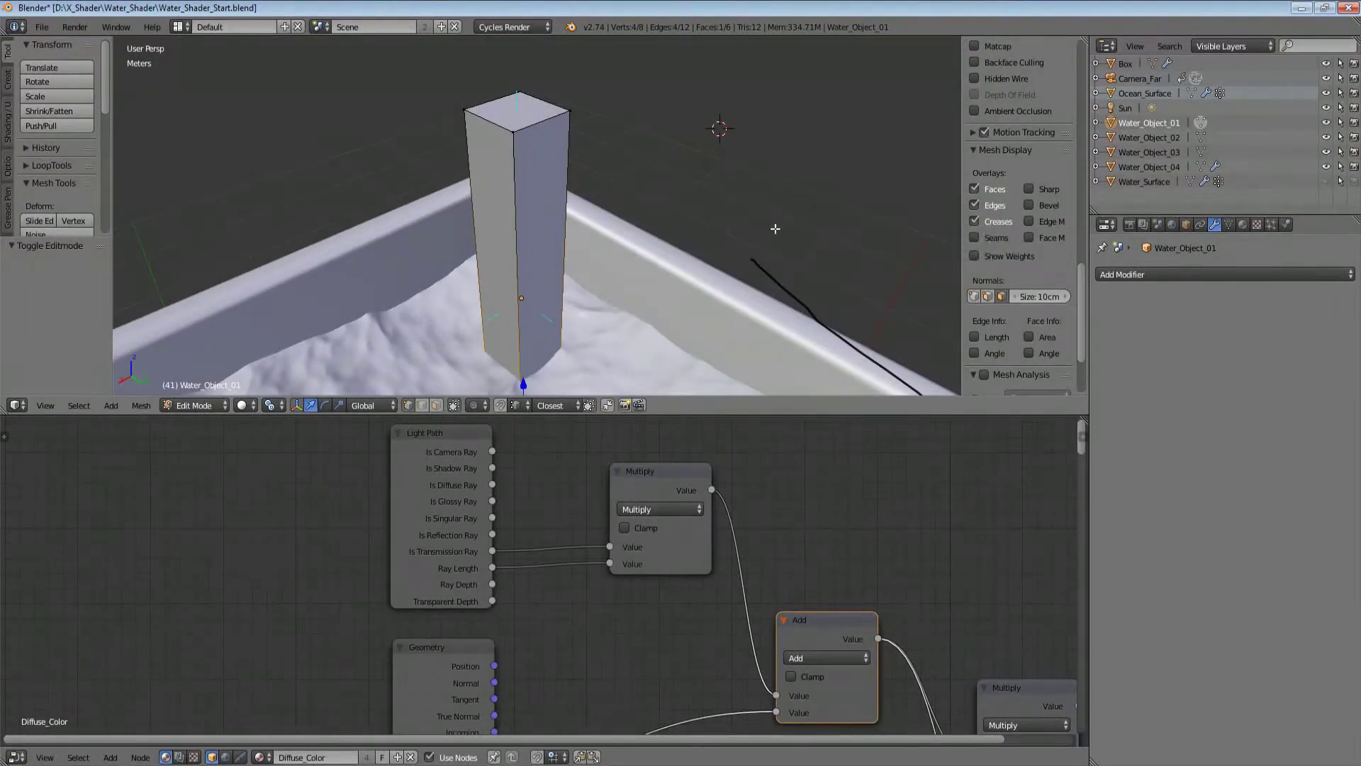
scroll(1002, 284, "down", 1)
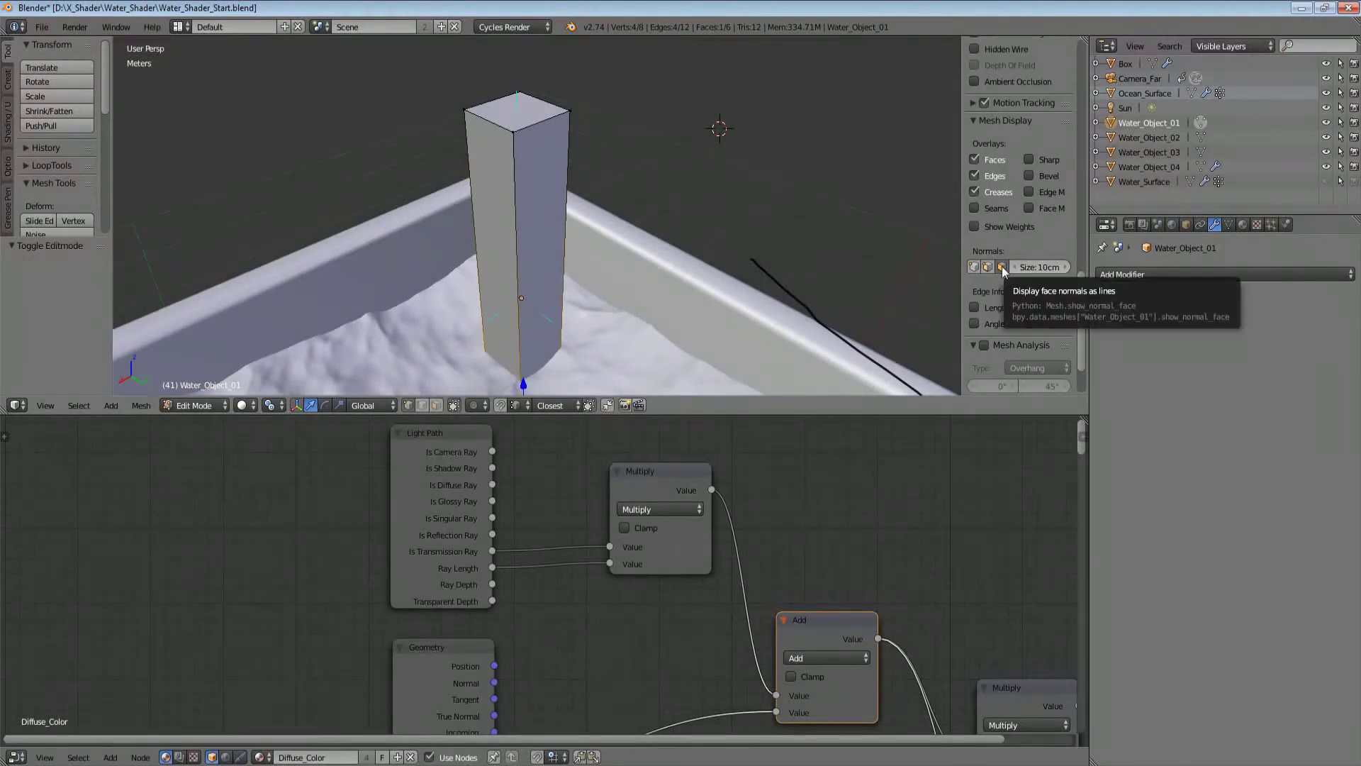
Step: Turn off the pillar's face normals display, close the properties sidebar and leave Edit Mode
left_click(1002, 266)
key("n")
scroll(749, 324, "down", 2)
scroll(369, 385, "up", 1)
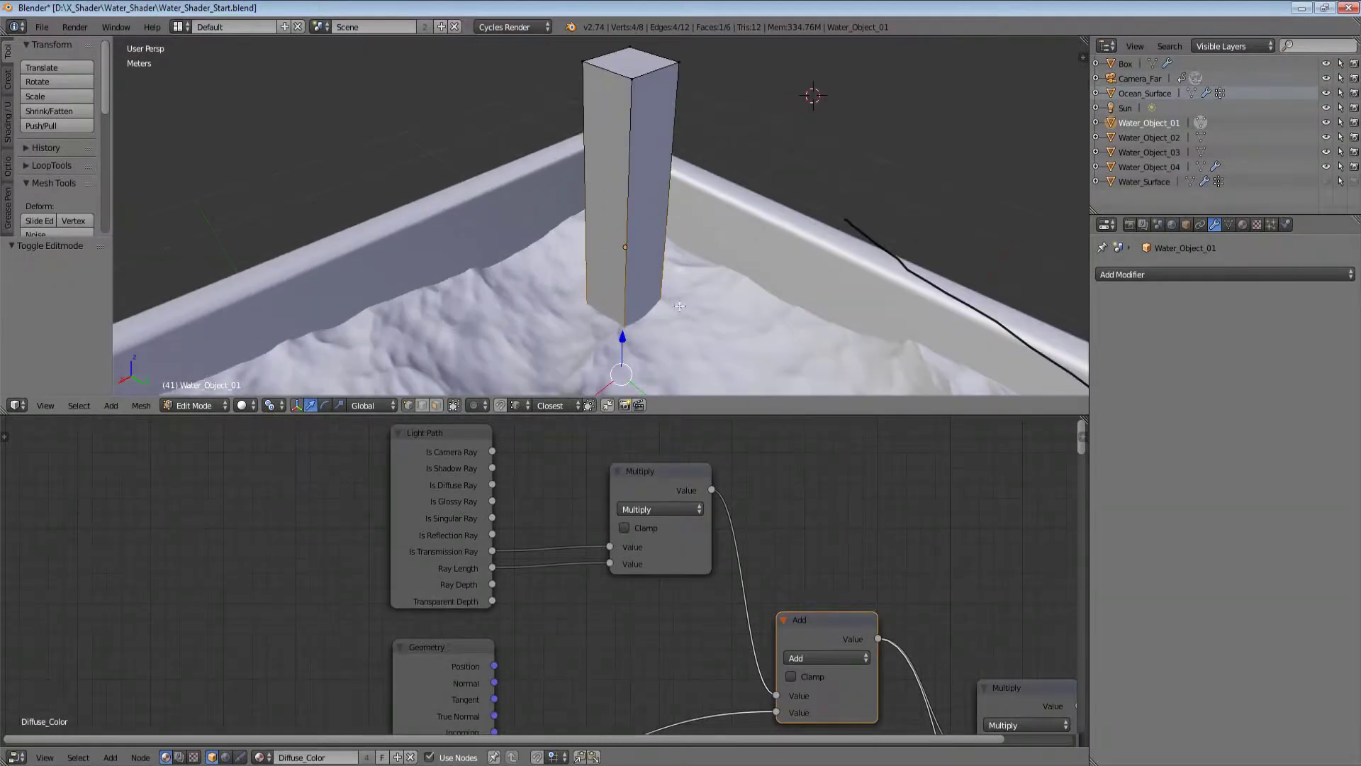
middle_click_drag(721, 291, 645, 275)
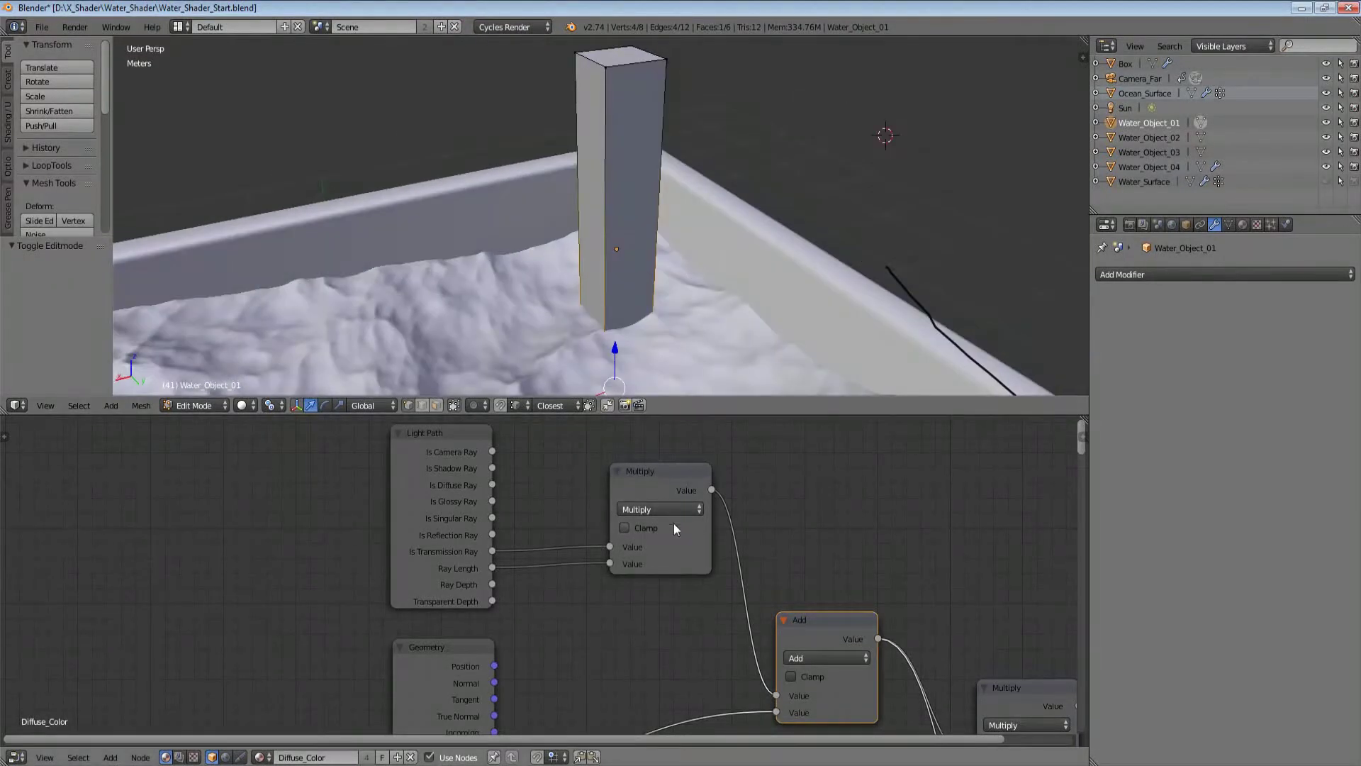
middle_click_drag(765, 488, 733, 466)
middle_click_drag(695, 240, 721, 256)
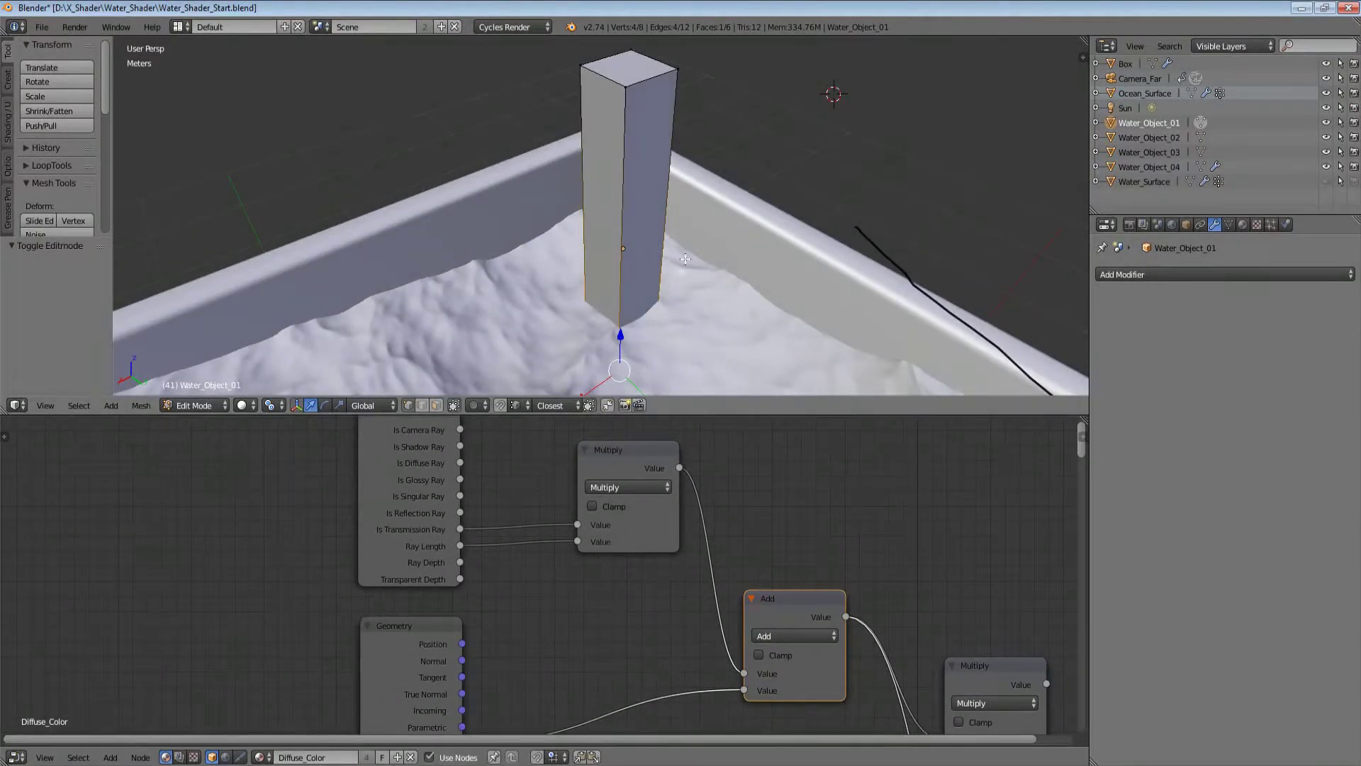
key("Tab")
Step: Nudge the upper Multiply node slightly and inspect the objects in the basin in the rendered view
scroll(718, 527, "down", 2)
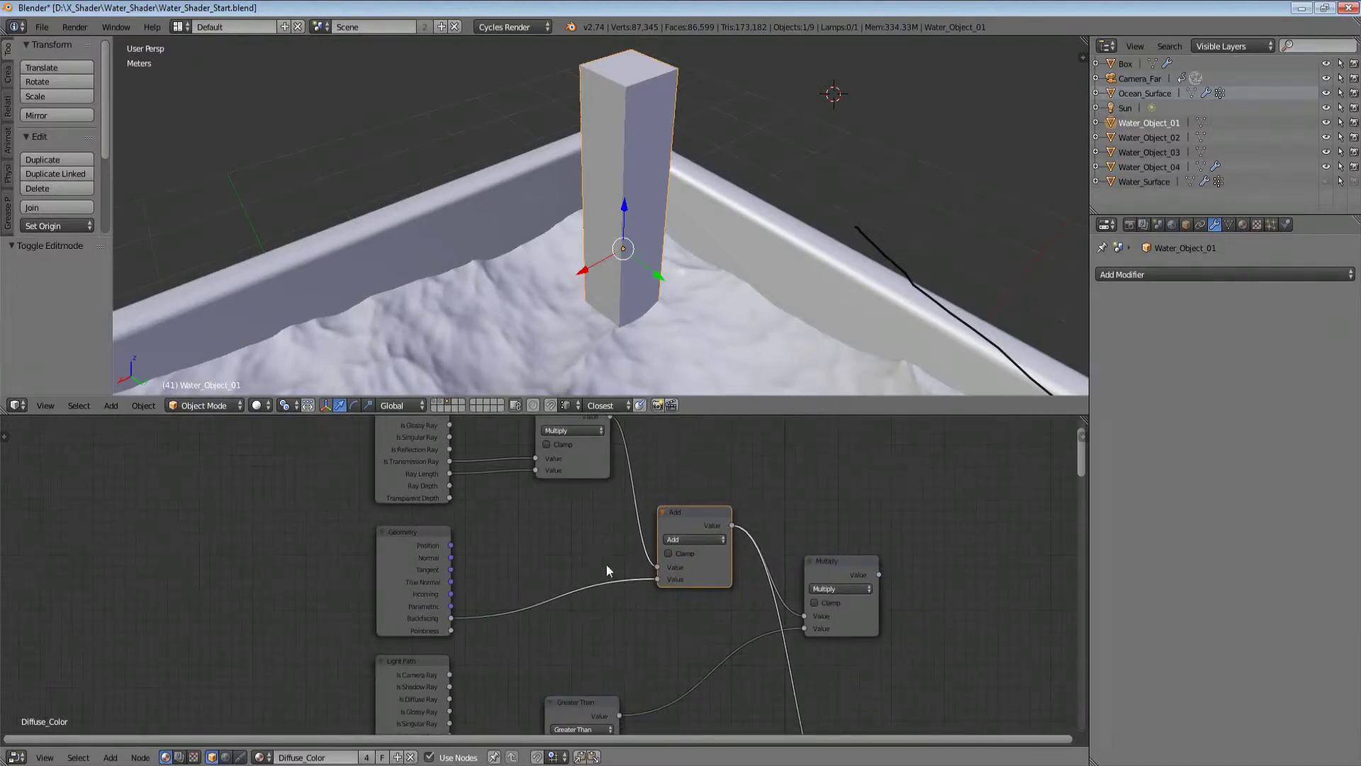
middle_click_drag(606, 570, 615, 603)
middle_click_drag(645, 286, 624, 333)
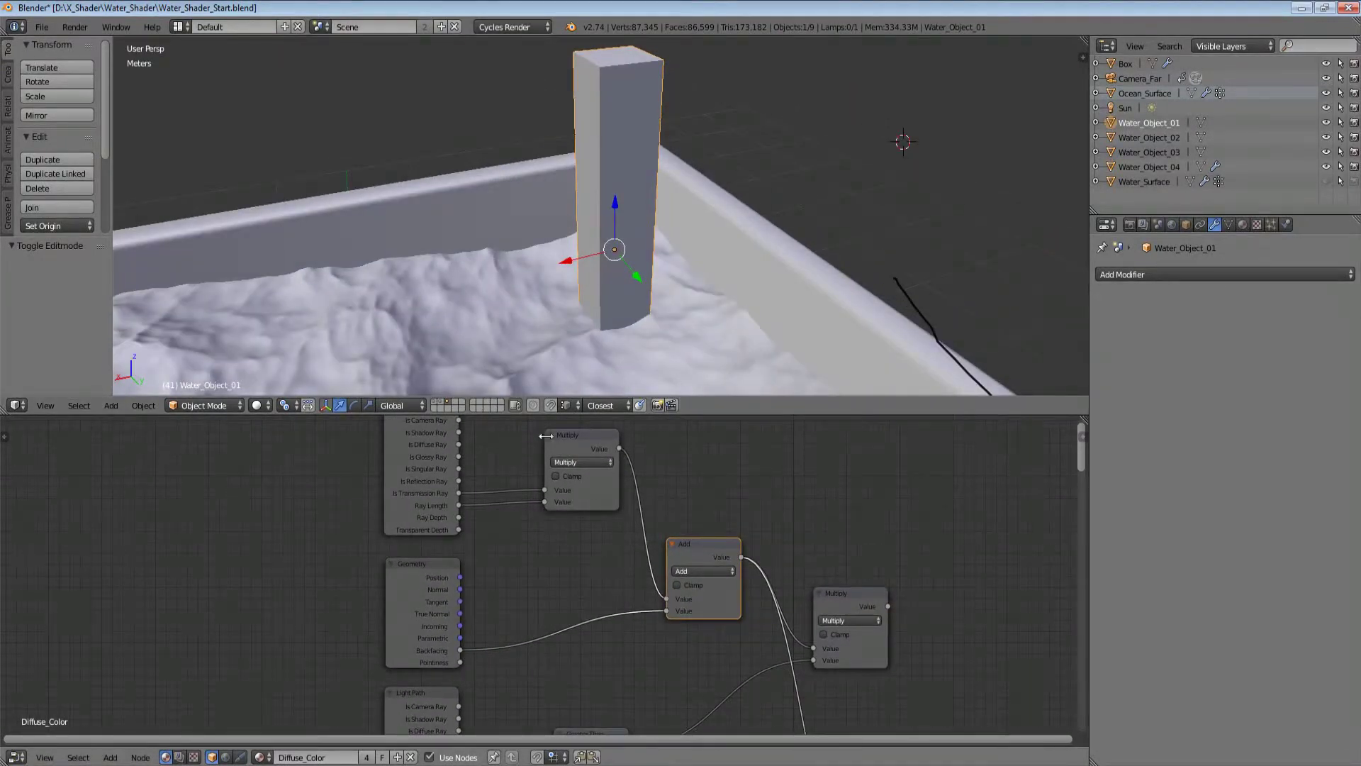
left_click_drag(559, 483, 555, 487)
mouse_move(652, 297)
middle_mouse_down()
mouse_move(678, 267)
mouse_move(661, 338)
mouse_move(671, 294)
mouse_move(704, 277)
middle_mouse_up()
key("shift+z")
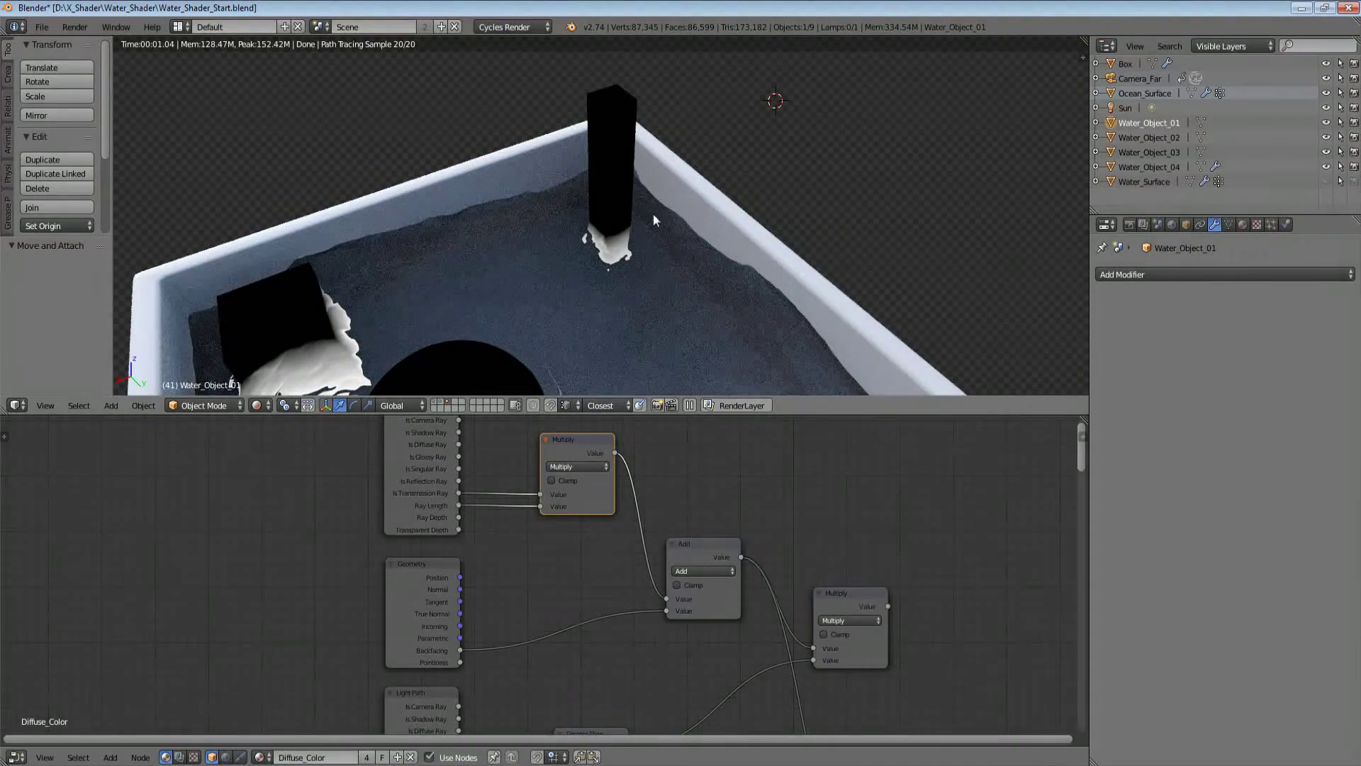
middle_click_drag(627, 299, 619, 302)
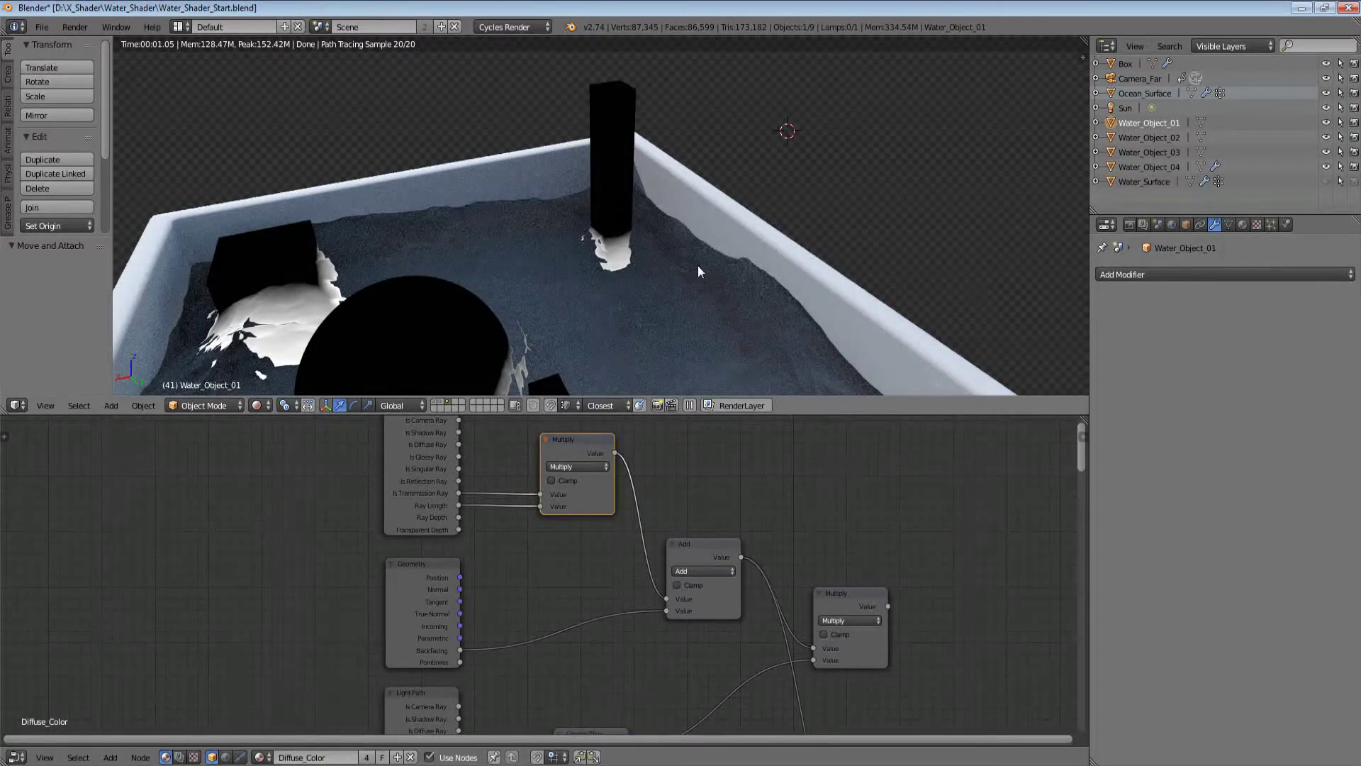
Step: Move the Add node slightly left and the Greater Than node slightly down and left
middle_click_drag(703, 634, 639, 606)
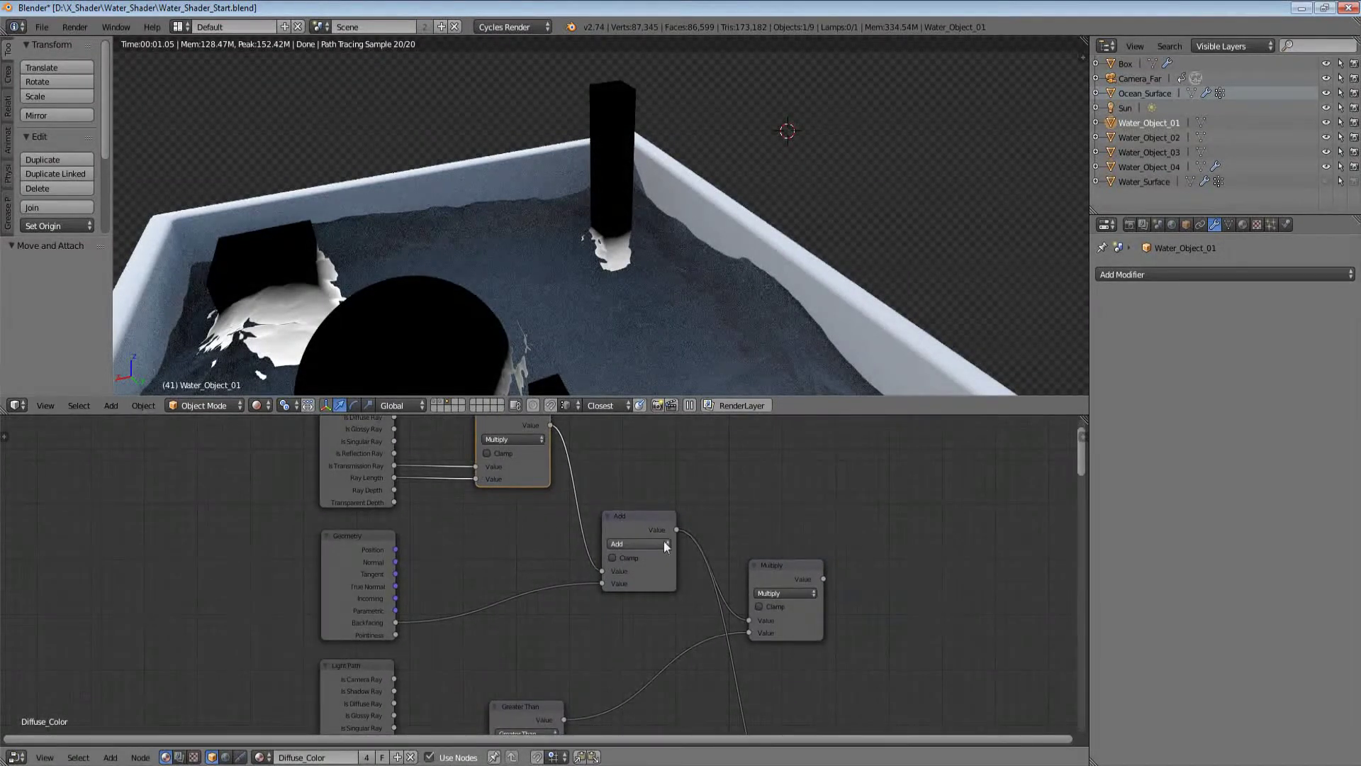
left_click_drag(663, 541, 645, 538)
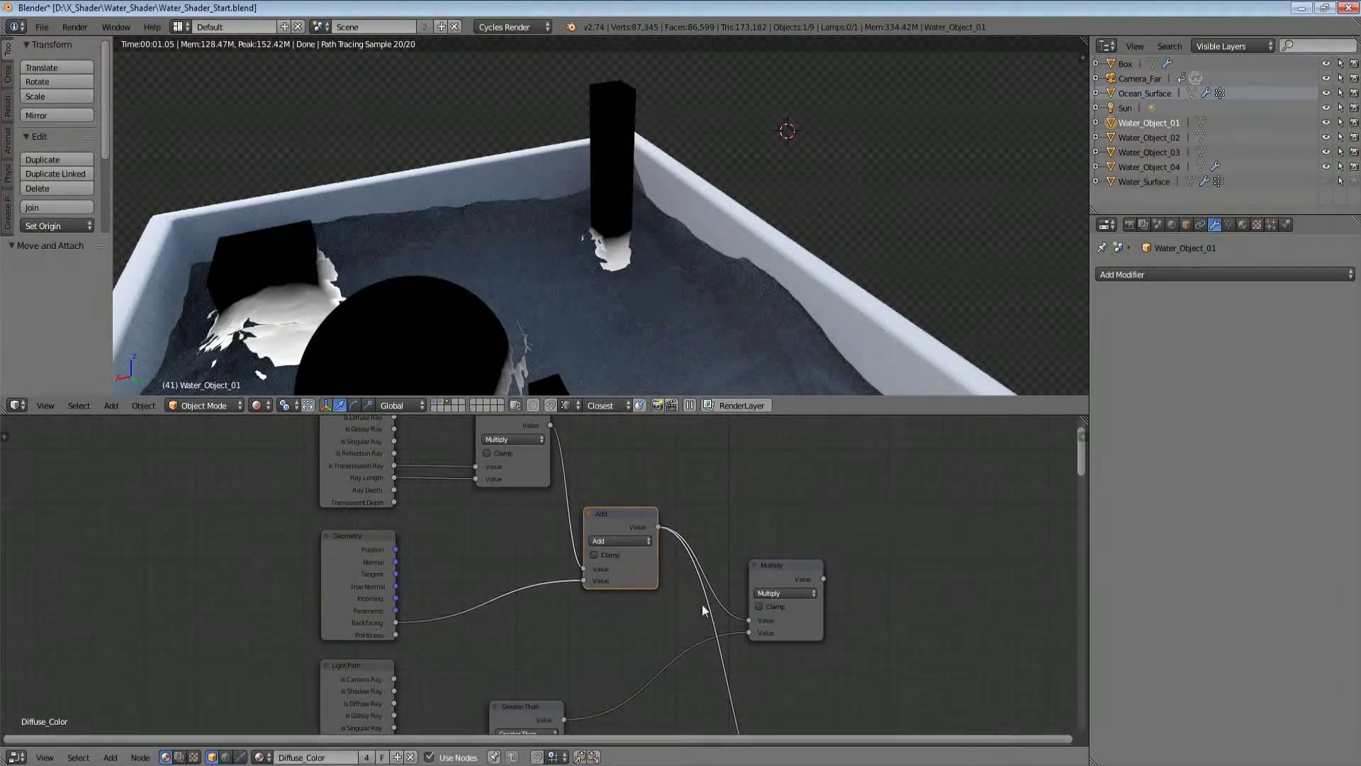
middle_click_drag(626, 542, 647, 483)
scroll(671, 590, "down", 3)
middle_click_drag(670, 590, 666, 548)
scroll(664, 542, "up", 2)
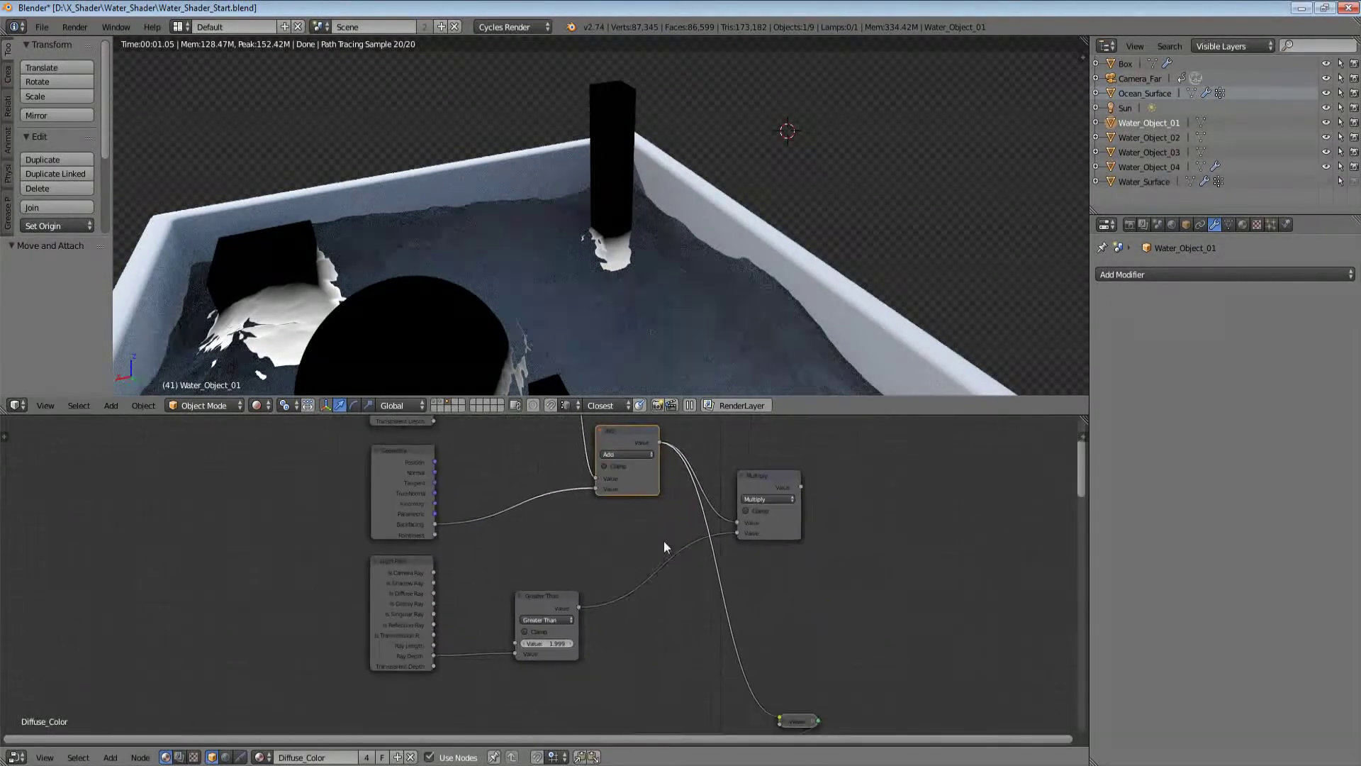
left_click(553, 615)
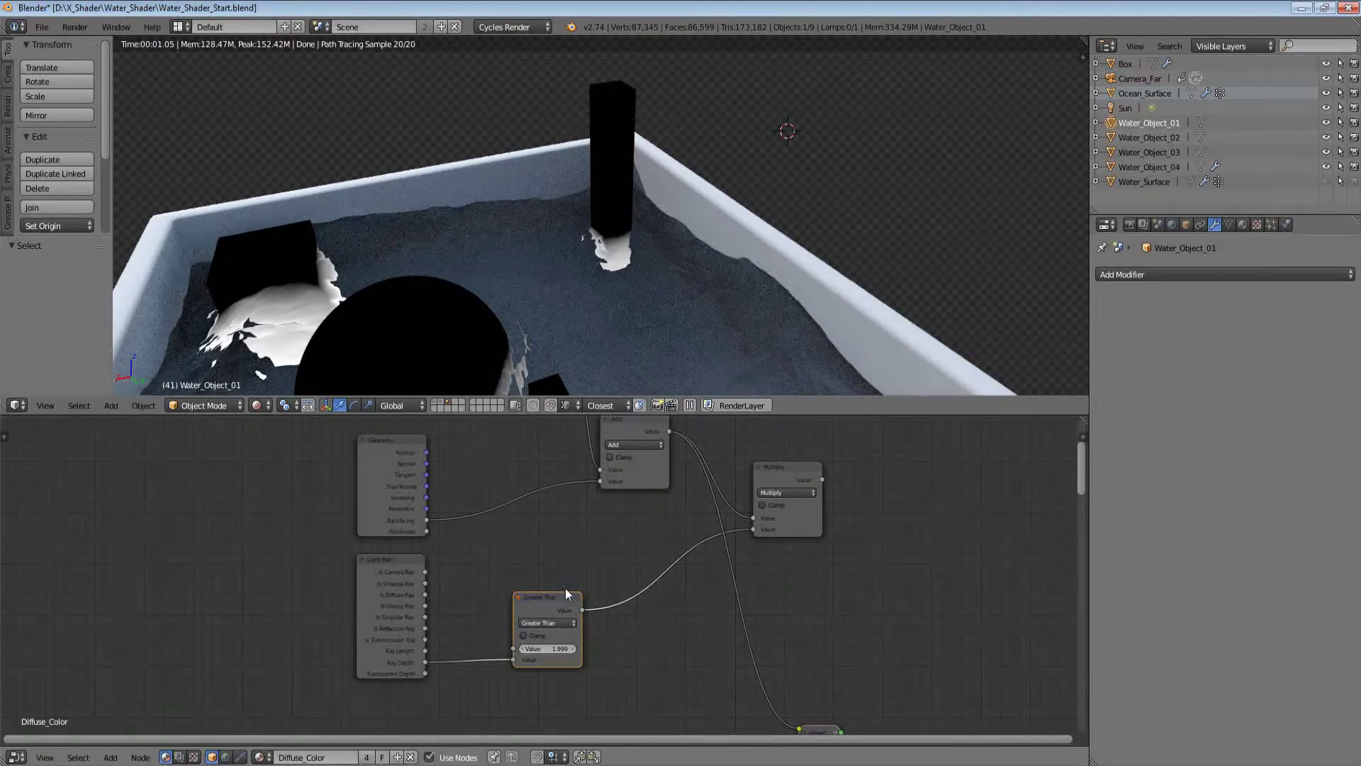
left_click_drag(555, 600, 544, 608)
Step: Hide the unused sockets on both Light Path nodes and the Geometry node
middle_click_drag(451, 653, 462, 610)
scroll(469, 596, "up", 3)
left_click(385, 542)
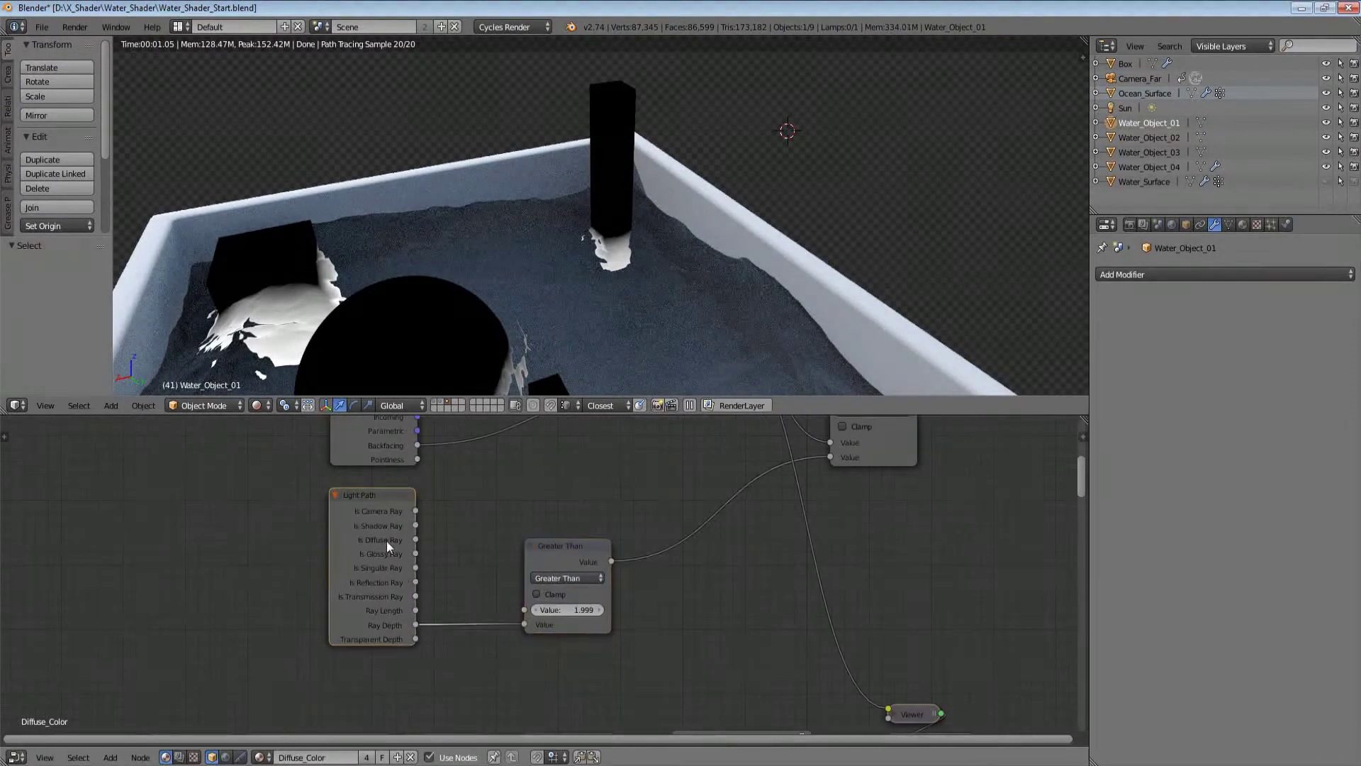
key("ctrl+h")
middle_click_drag(402, 549, 417, 681)
scroll(417, 681, "down", 5)
left_click_drag(427, 558, 435, 550)
key("ctrl+h")
middle_click_drag(461, 495, 485, 593)
left_click(462, 533)
key("ctrl+h")
scroll(478, 536, "up", 2)
Step: Move the upper Light Path node down beside its Multiply node, and the Greater Than node up beside the lower Light Path
key("g")
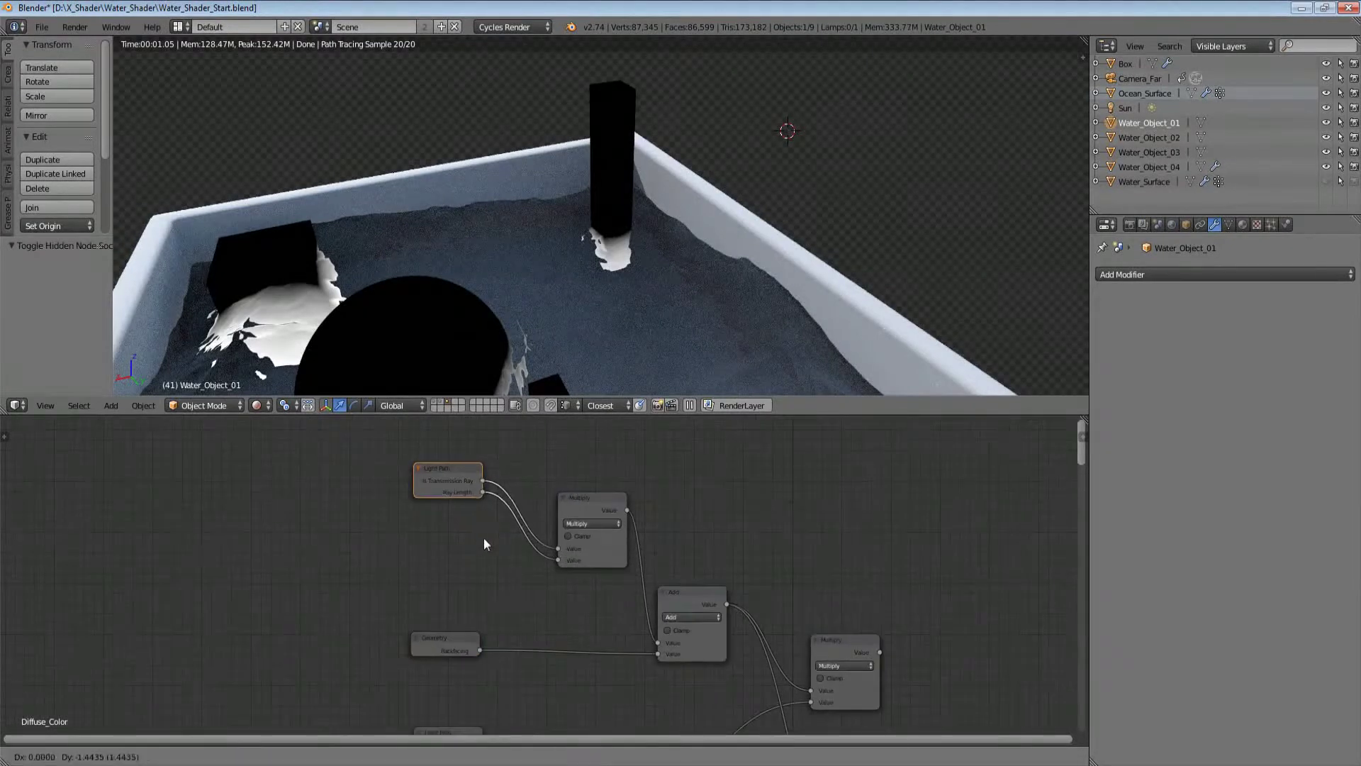
left_click(479, 588)
scroll(496, 606, "down", 4)
middle_click_drag(546, 652, 538, 503)
scroll(567, 542, "up", 4)
left_click(598, 581)
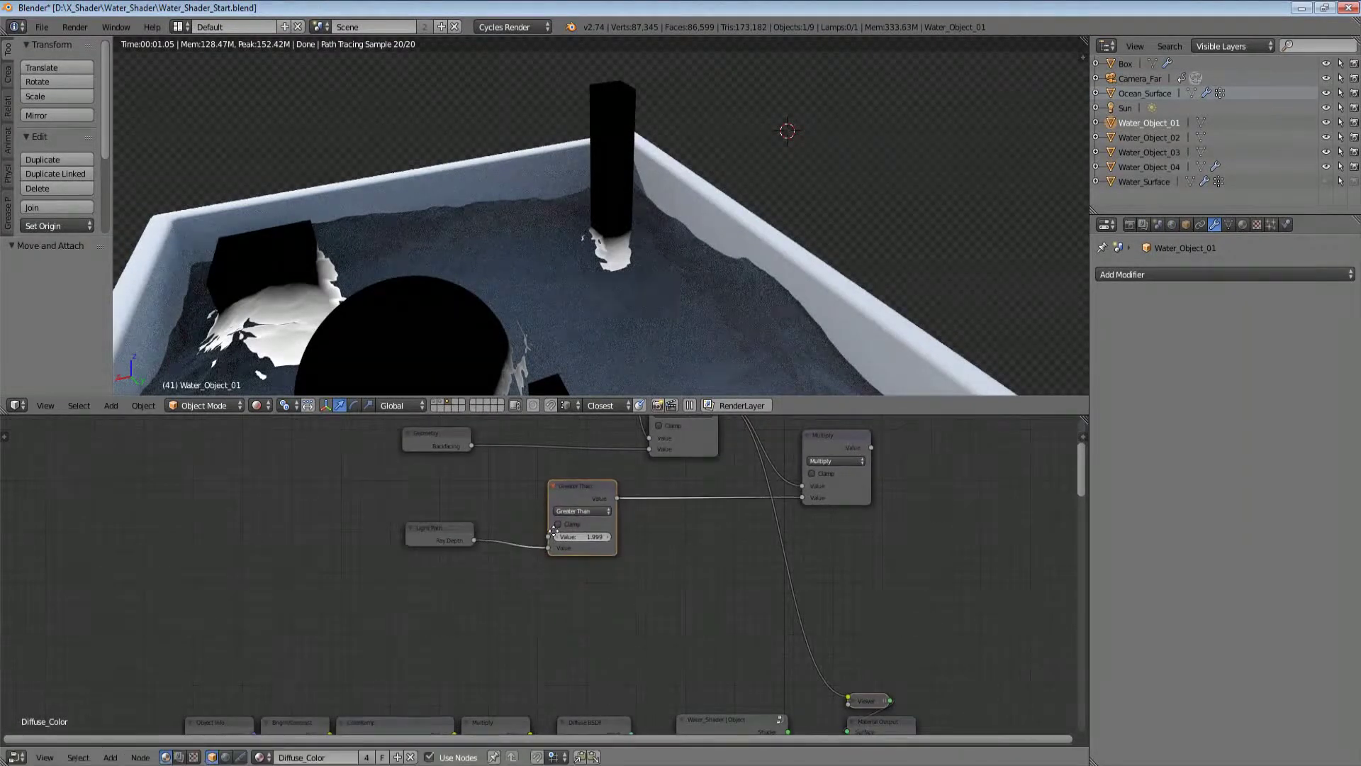
scroll(596, 599, "up", 3)
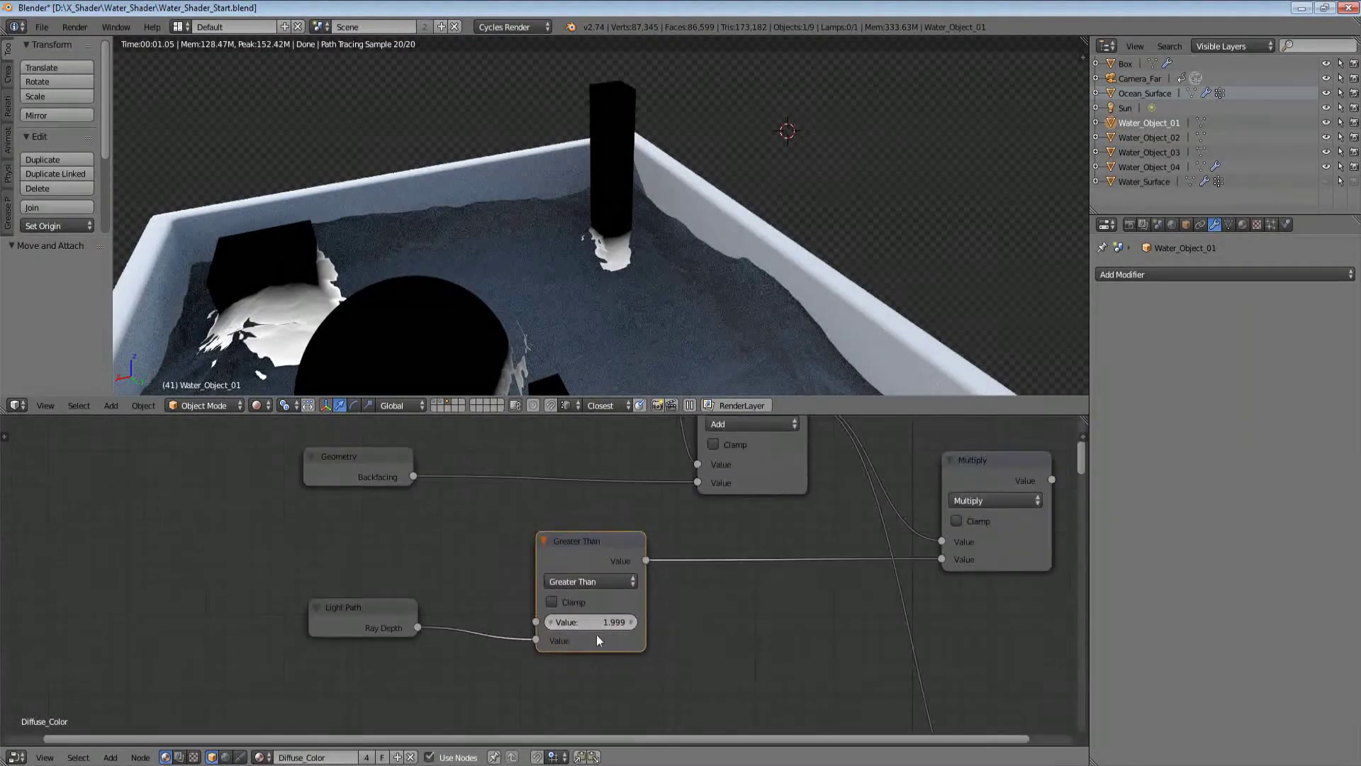
Step: Select the lower Light Path node and view the pillar, camera and sketched rays from the side in solid shading
left_click(402, 627)
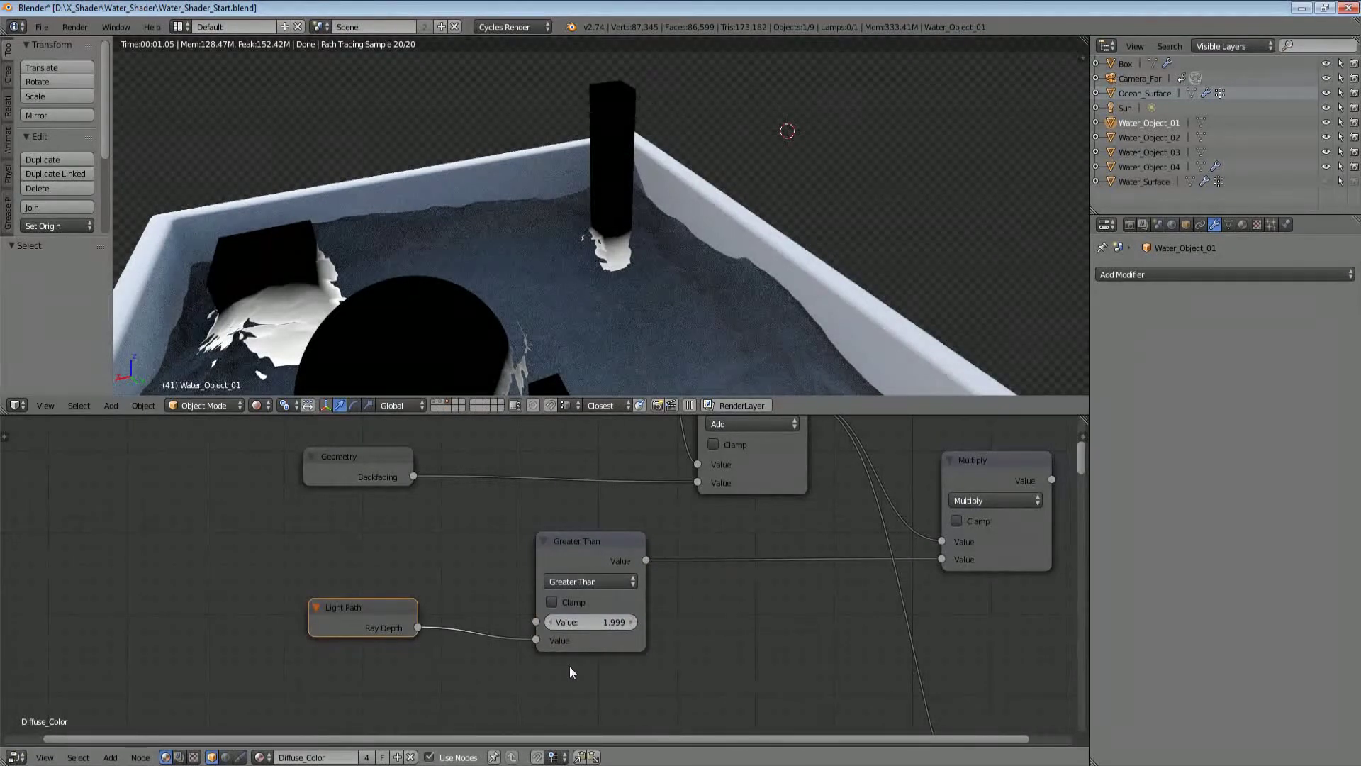
key("shift+z")
mouse_move(823, 253)
middle_mouse_down()
mouse_move(747, 249)
mouse_move(690, 268)
mouse_move(716, 278)
middle_mouse_up()
middle_click_drag(600, 622, 573, 584)
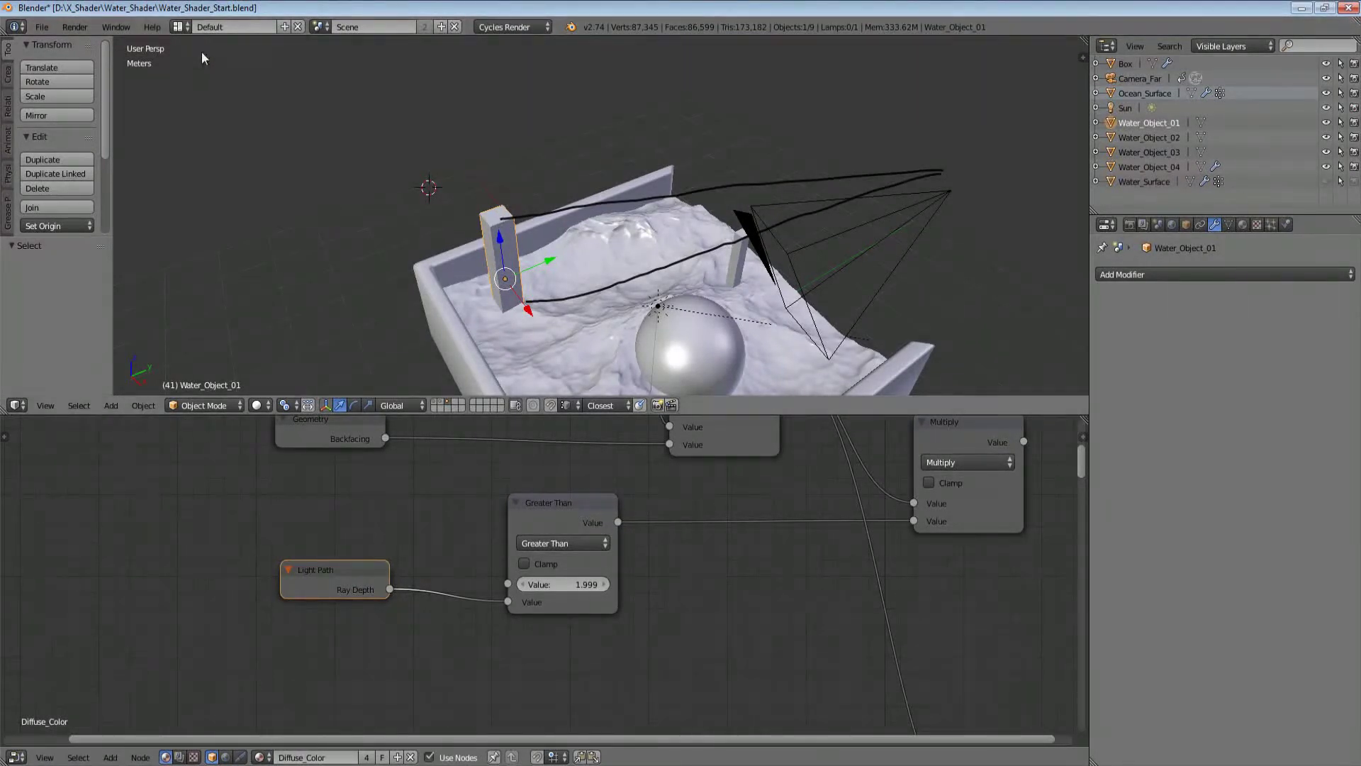
middle_click_drag(436, 204, 891, 125)
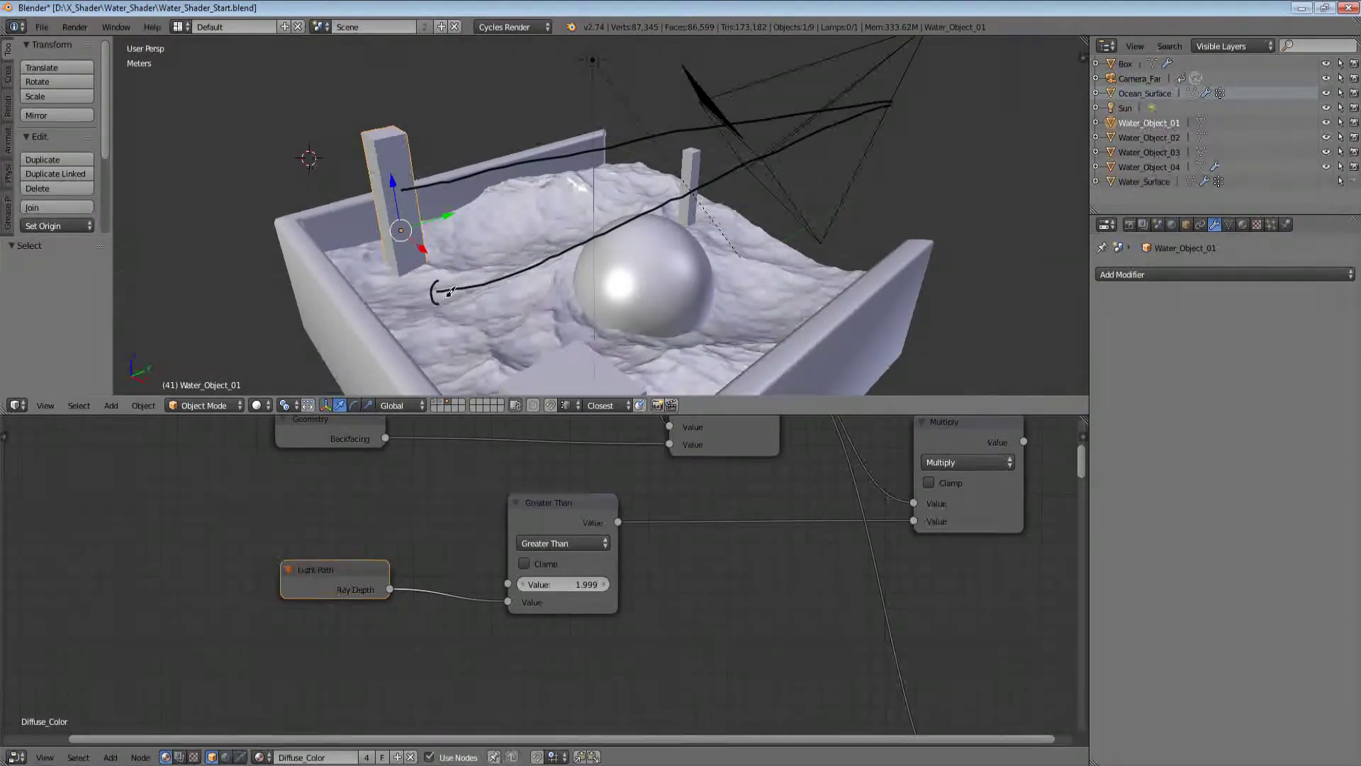
Step: Sketch the lower ray continuing beyond the pillar with Grease Pencil, circling three points and enclosing the last in a larger circle
key("z")
key("z")
key("z")
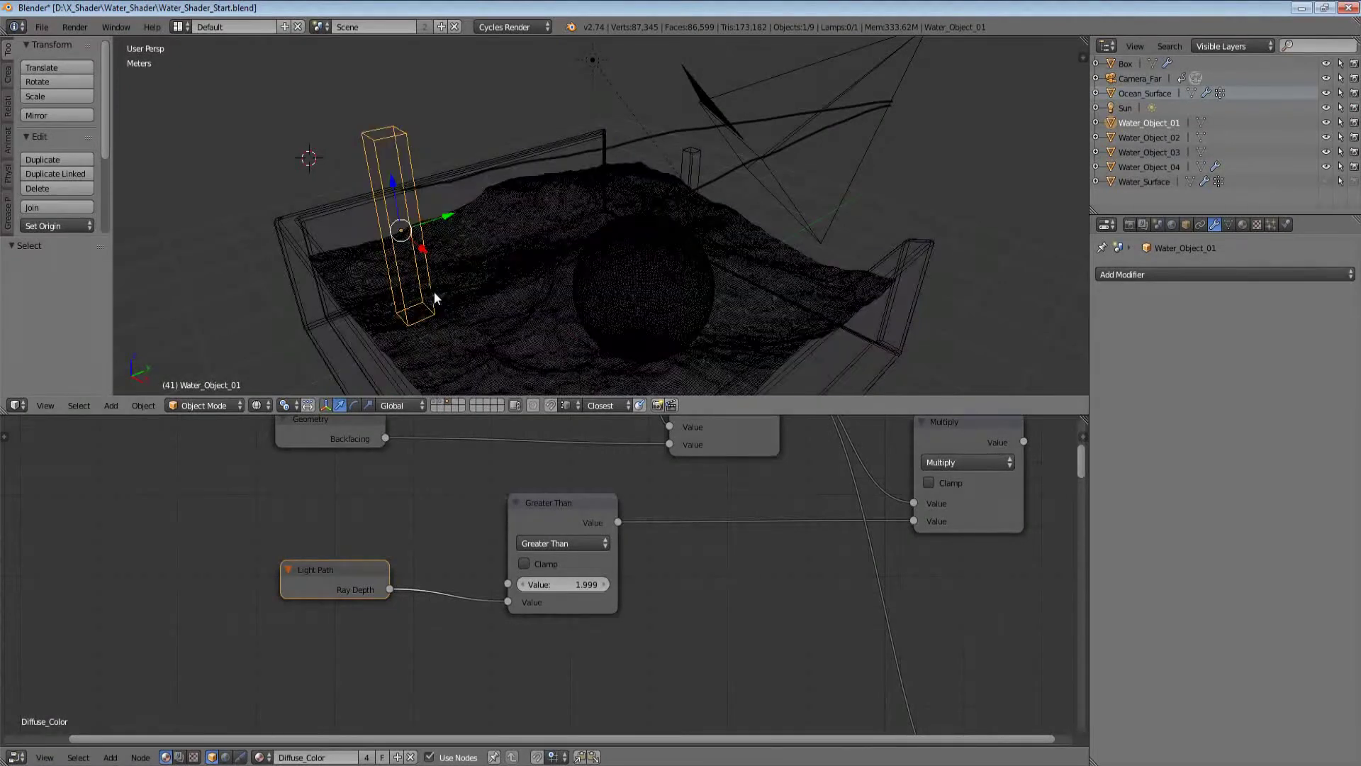
key("z")
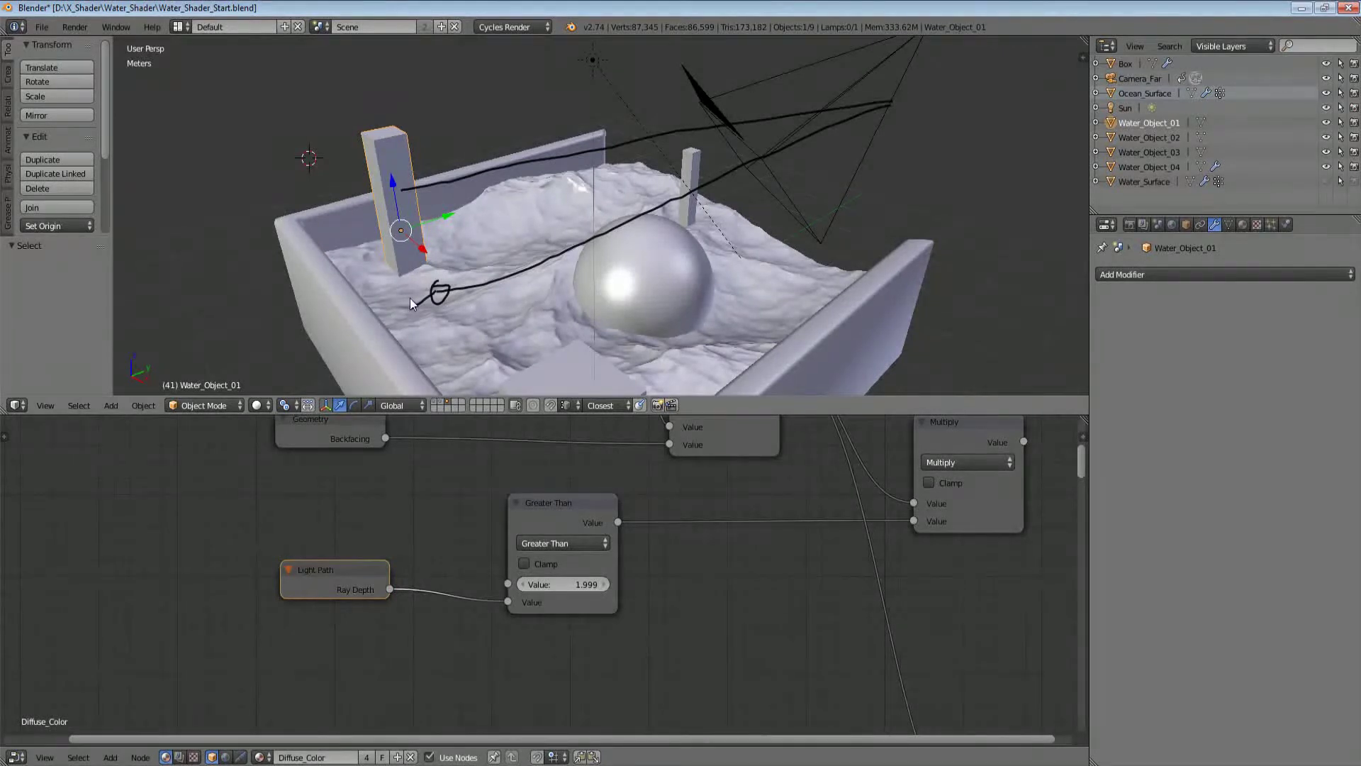
mouse_move(410, 298)
left_mouse_down()
mouse_move(421, 283)
mouse_move(366, 344)
mouse_move(363, 305)
left_mouse_up()
left_click(560, 508)
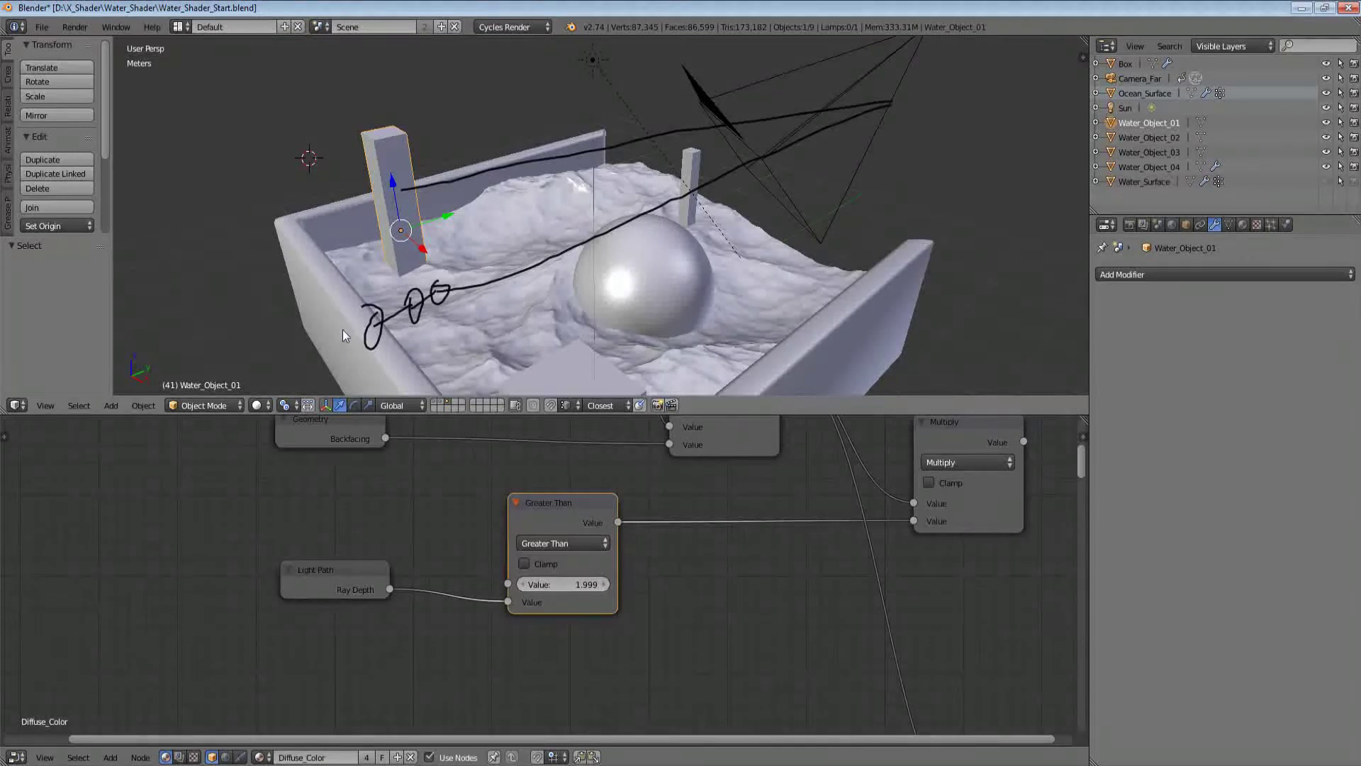
mouse_move(346, 312)
left_mouse_down()
mouse_move(354, 347)
mouse_move(394, 326)
left_mouse_up()
Step: Move the Greater Than node slightly up and left, closer to the Ray Depth output
middle_click_drag(750, 583, 588, 626)
scroll(584, 601, "down", 4)
scroll(489, 594, "up", 3)
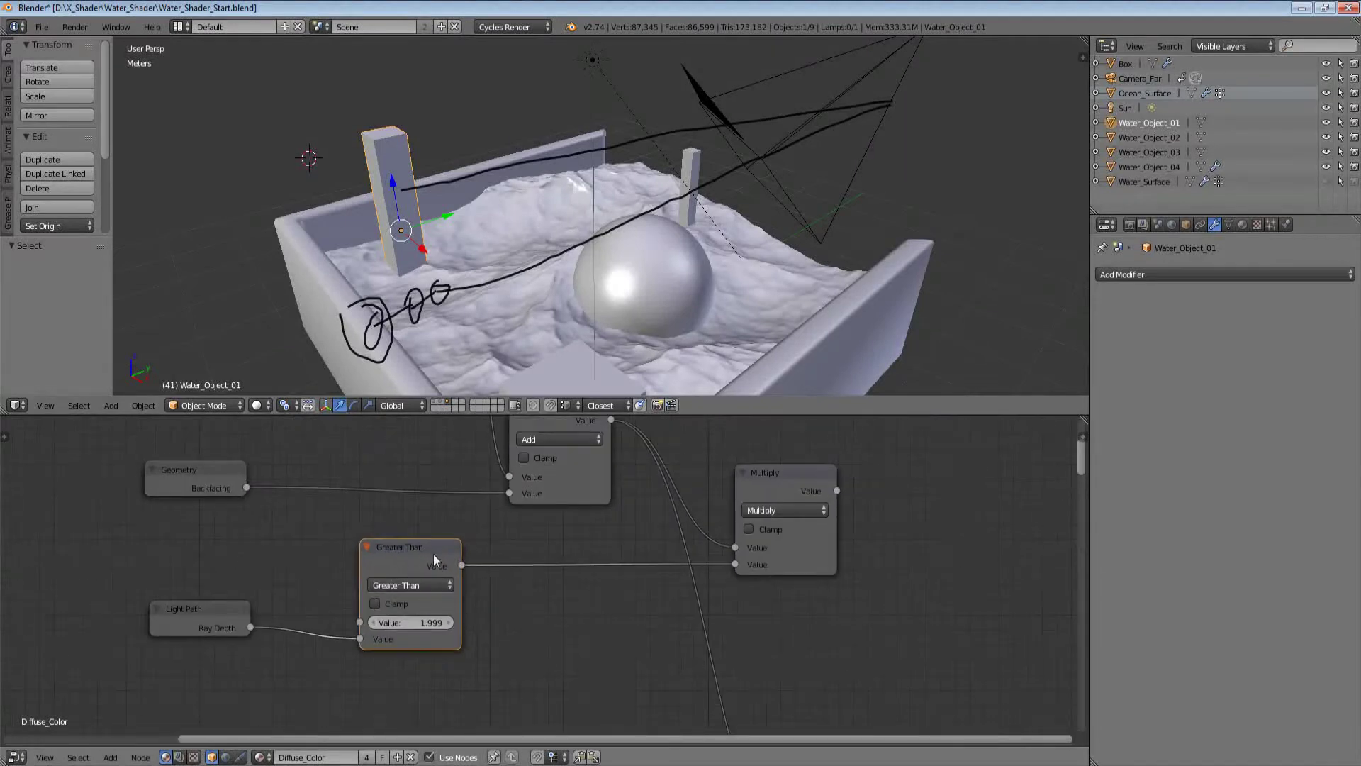
left_click_drag(415, 553, 406, 544)
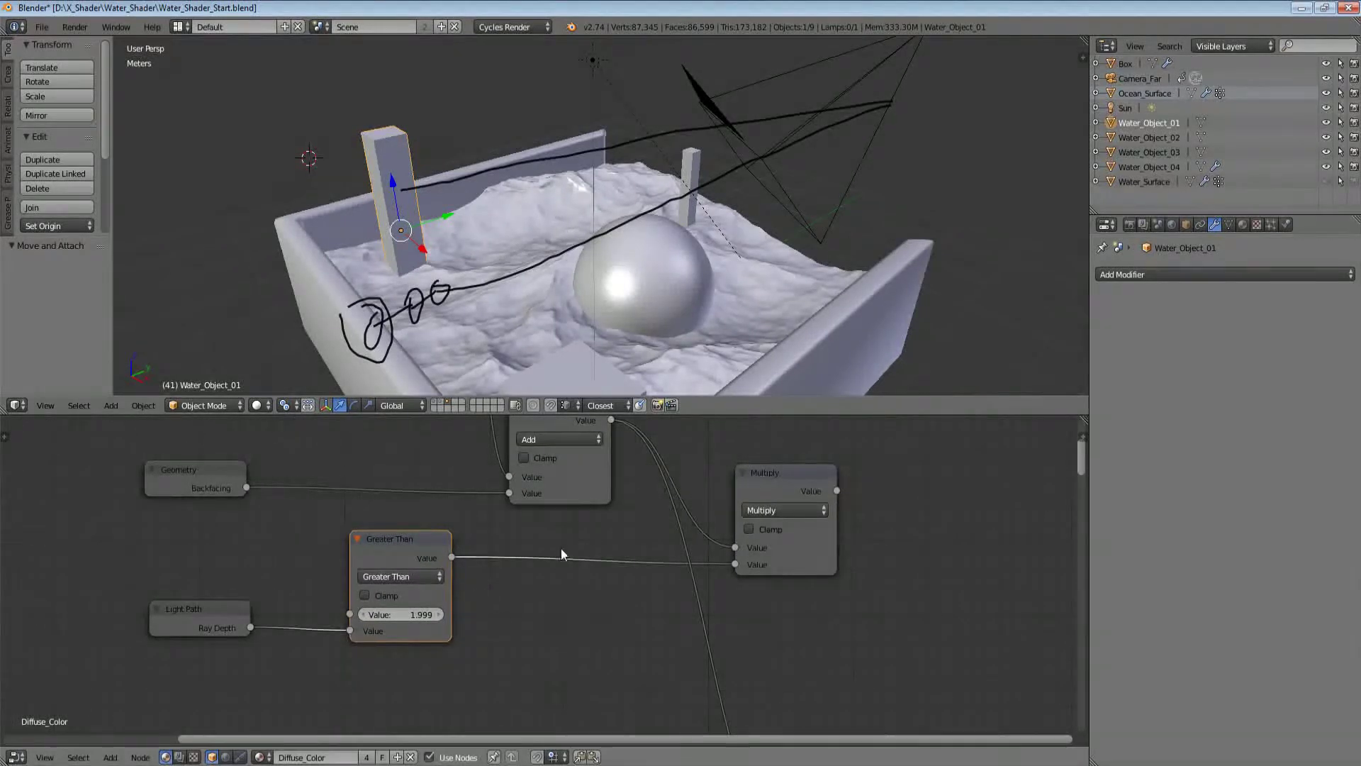
scroll(560, 547, "down", 2)
scroll(701, 576, "up", 2)
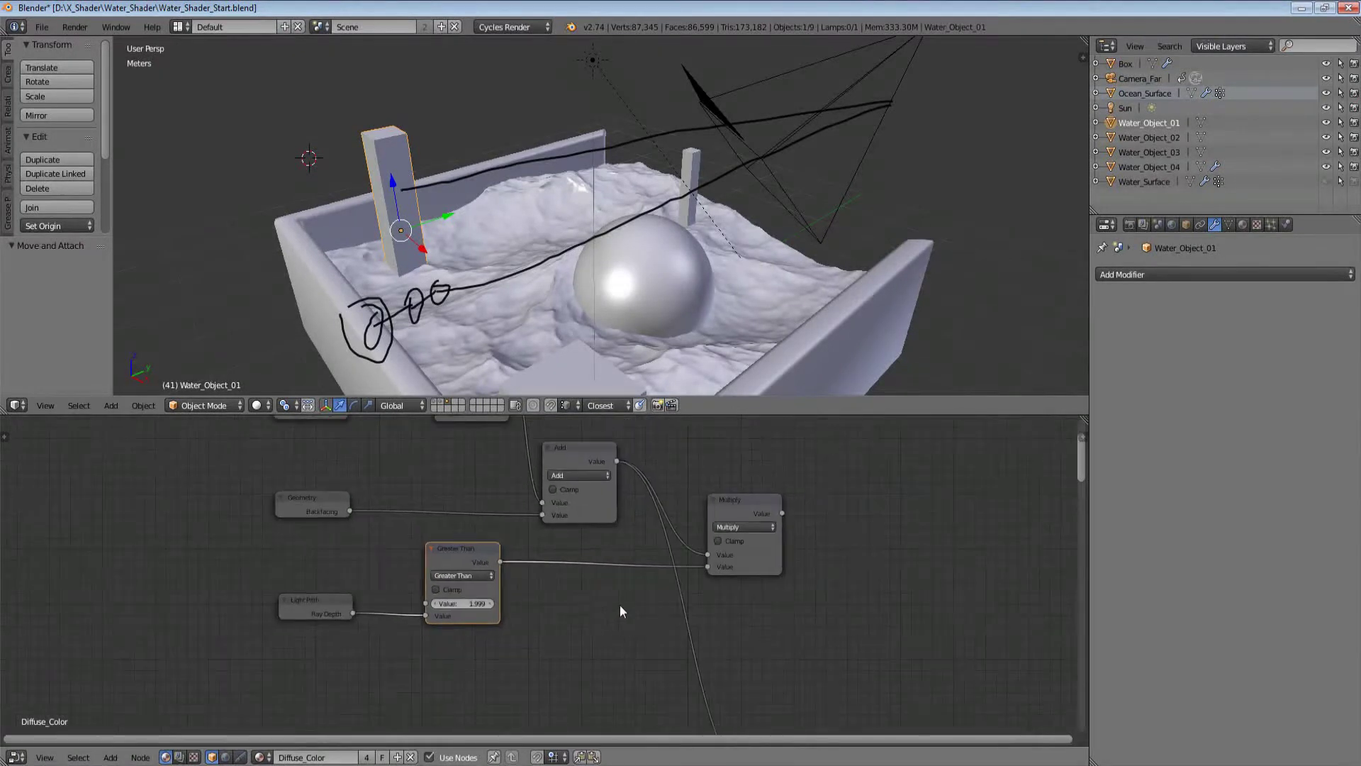
Step: Preview the final Multiply node's output and move the node left, closer to the Add node
scroll(620, 605, "down", 2)
left_click(678, 543, "ctrl+shift")
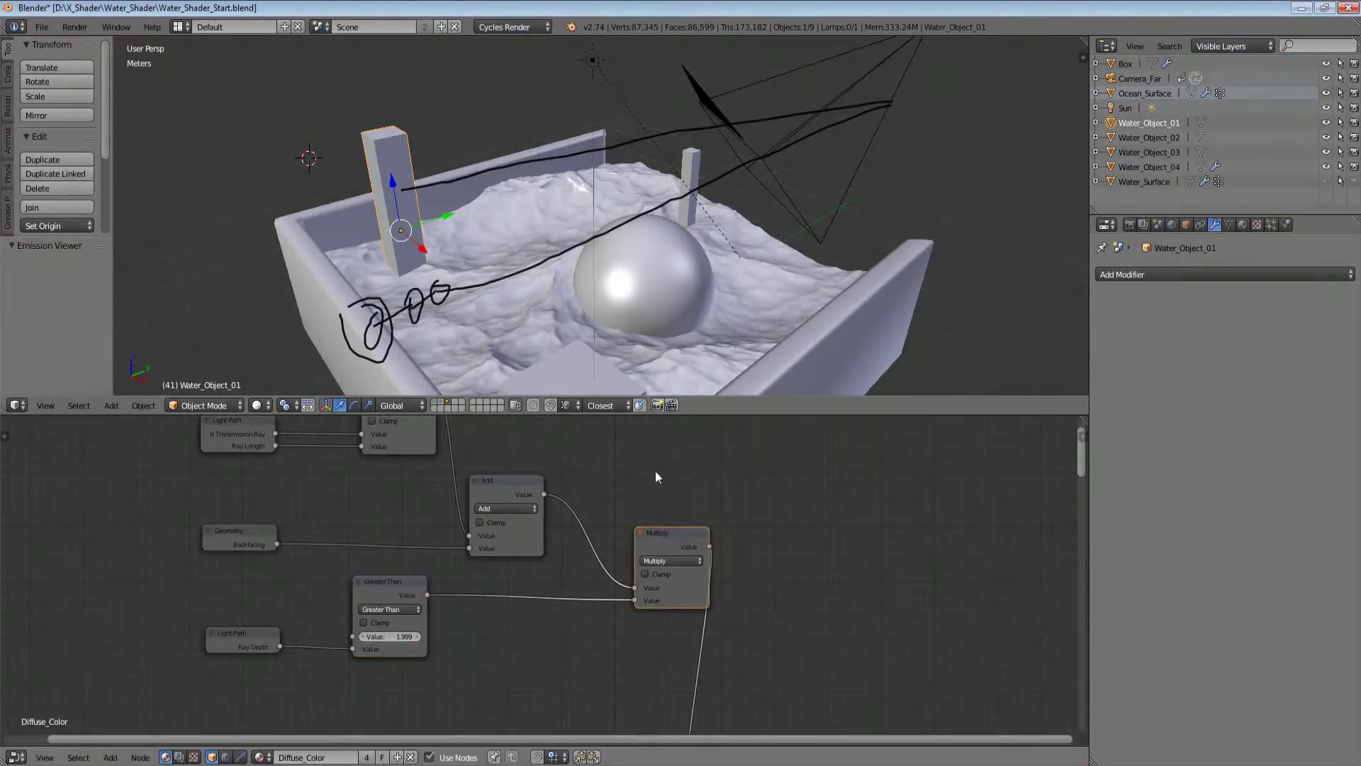
left_click_drag(687, 543, 634, 541)
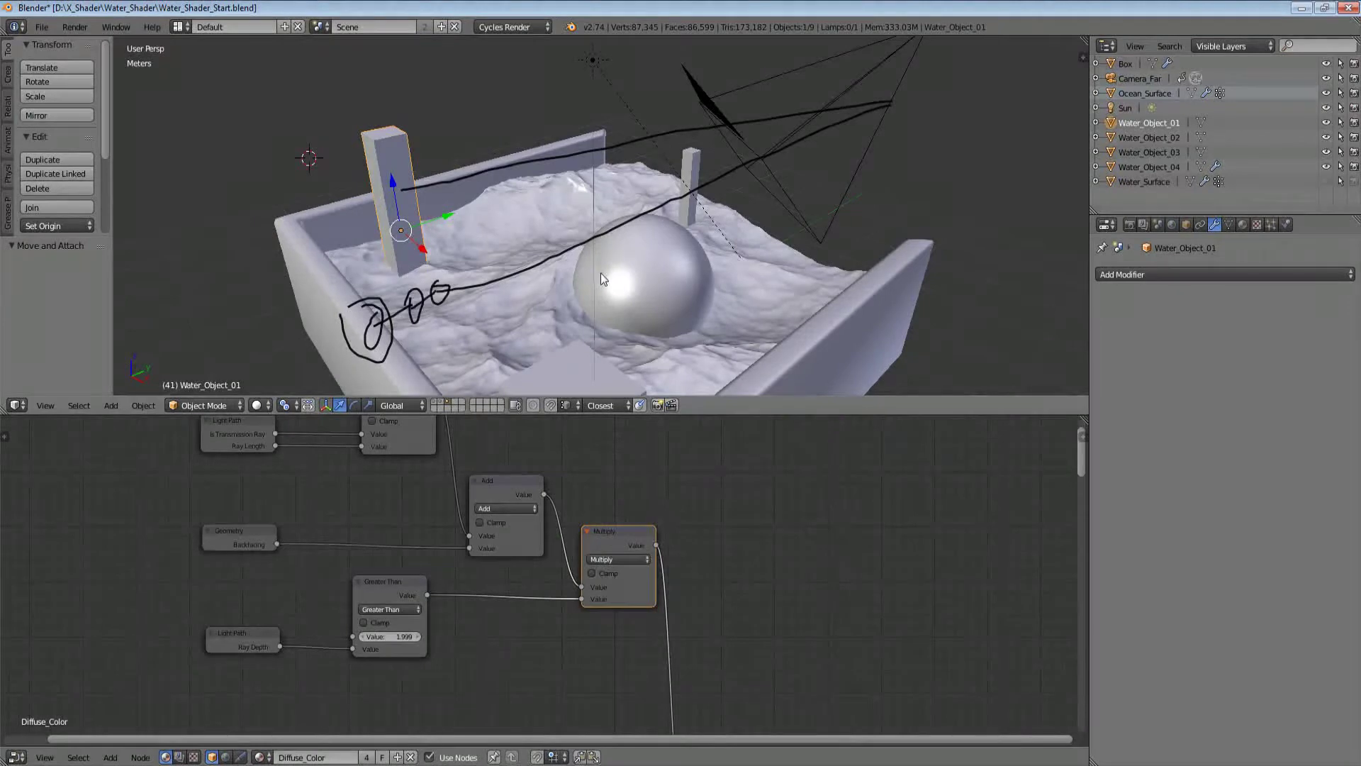
middle_click_drag(815, 539, 790, 534)
key("shift+a")
mouse_move(793, 533)
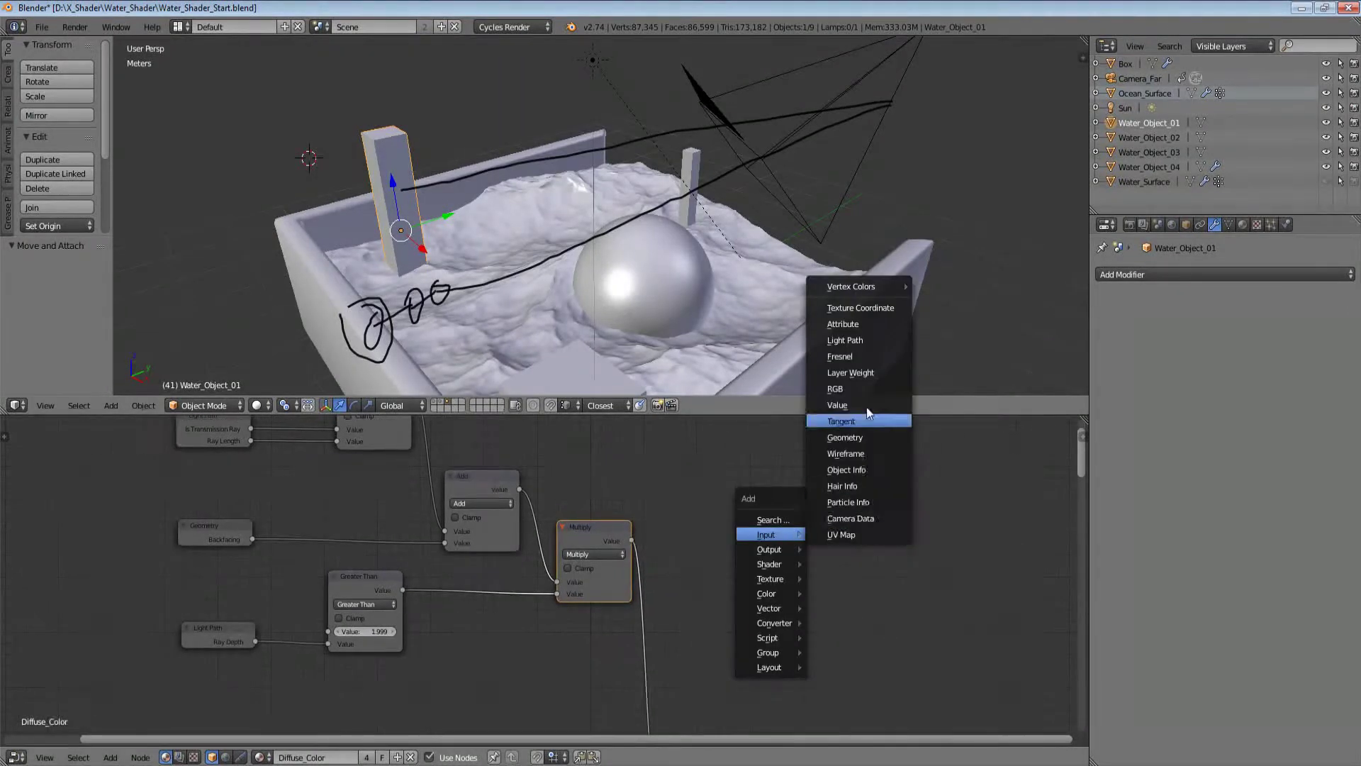
left_click(845, 340)
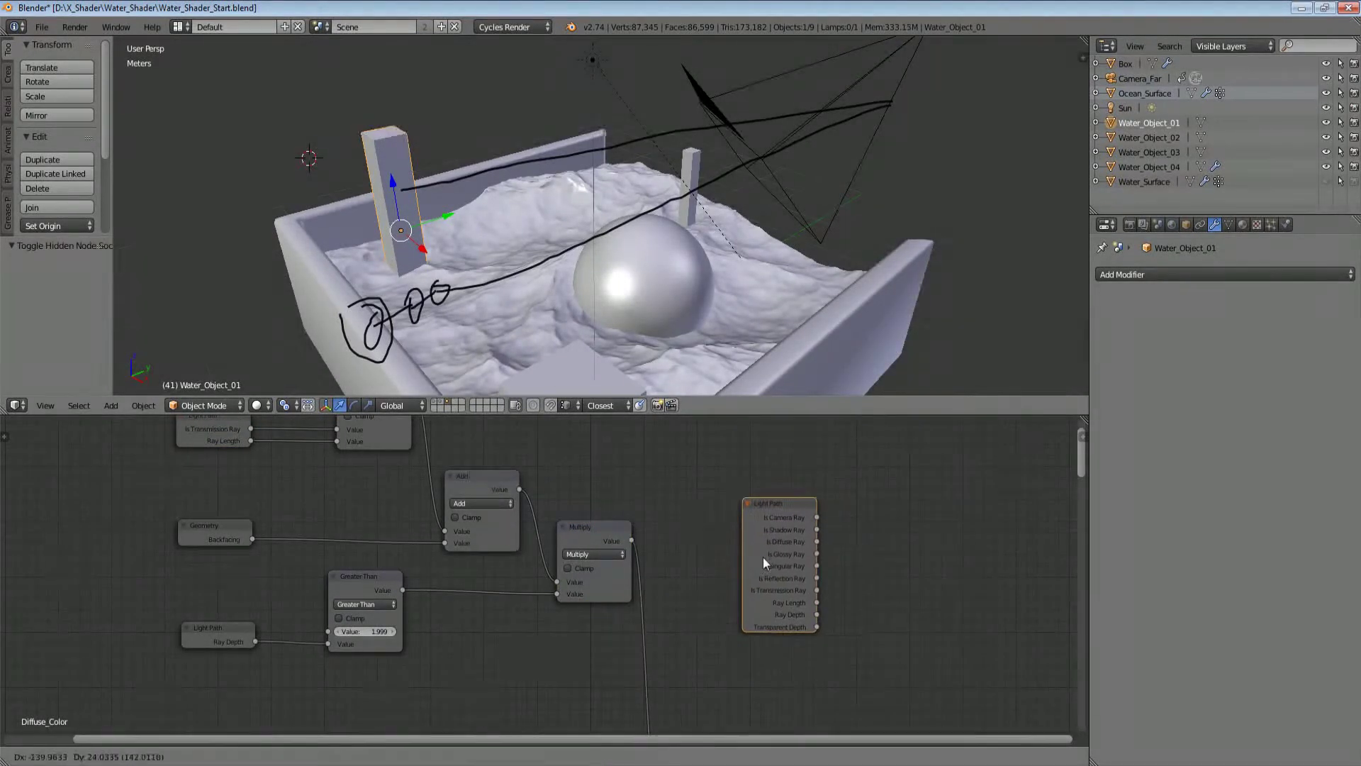
left_click(721, 554)
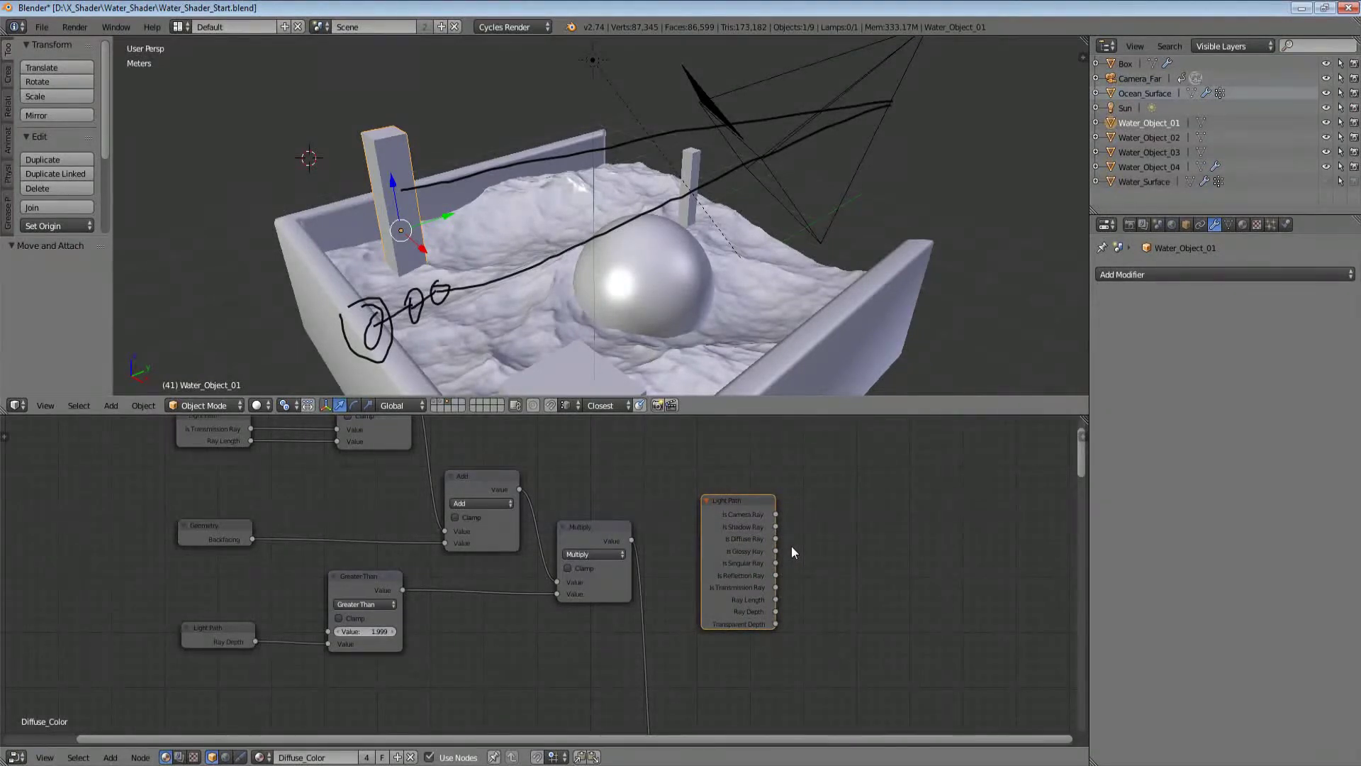
key("ctrl+x")
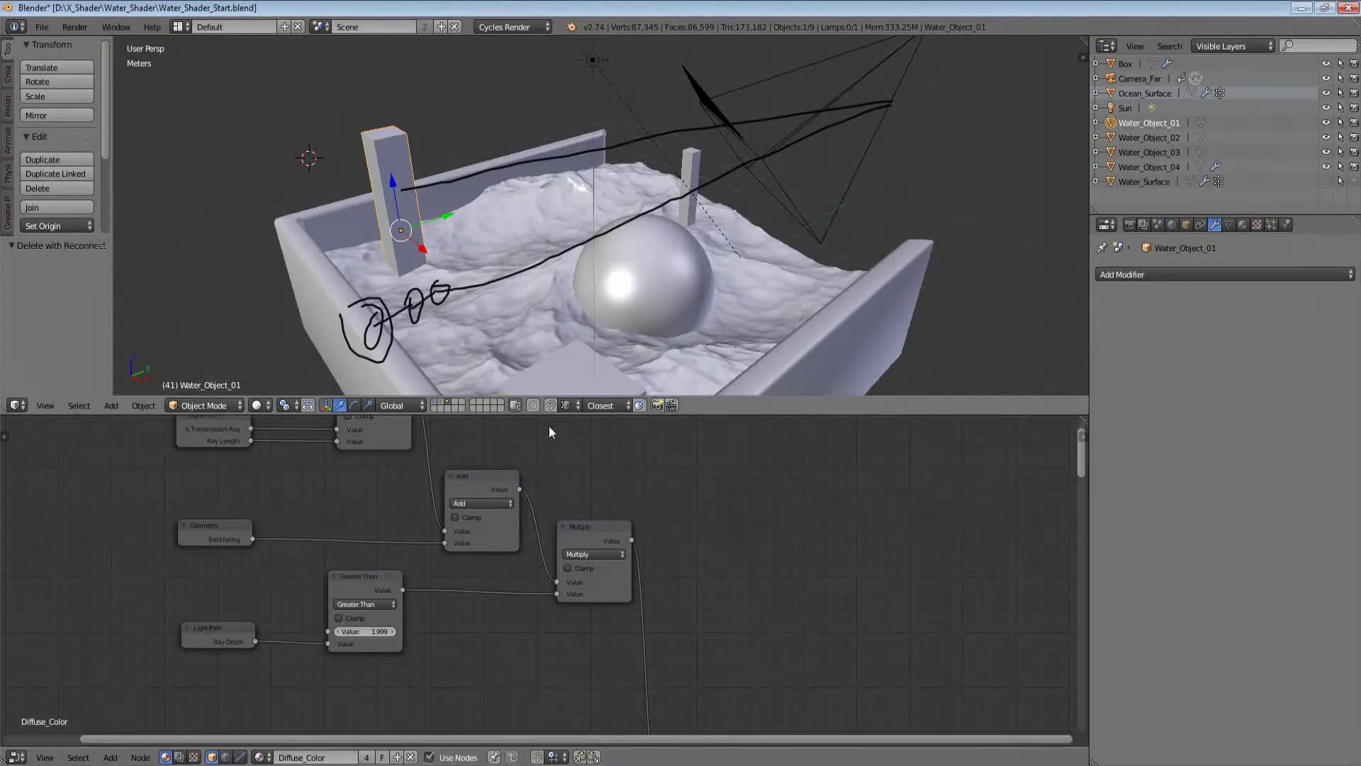
Step: Select all nodes of the absorption network, from the Light Path and Geometry inputs to the final Multiply
middle_click_drag(537, 503, 618, 555)
scroll(619, 555, "down", 1)
key("b")
left_click_drag(682, 450, 216, 689)
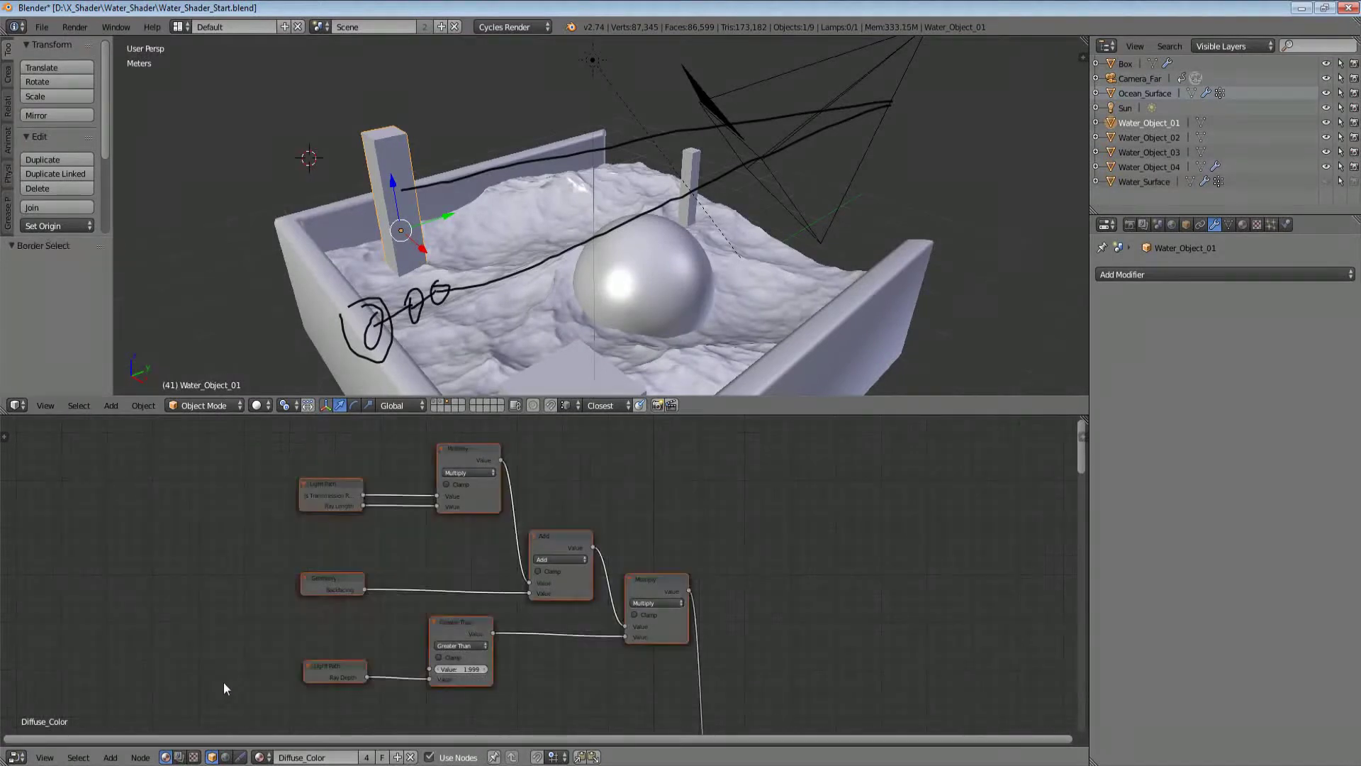
key("g")
left_click(542, 512)
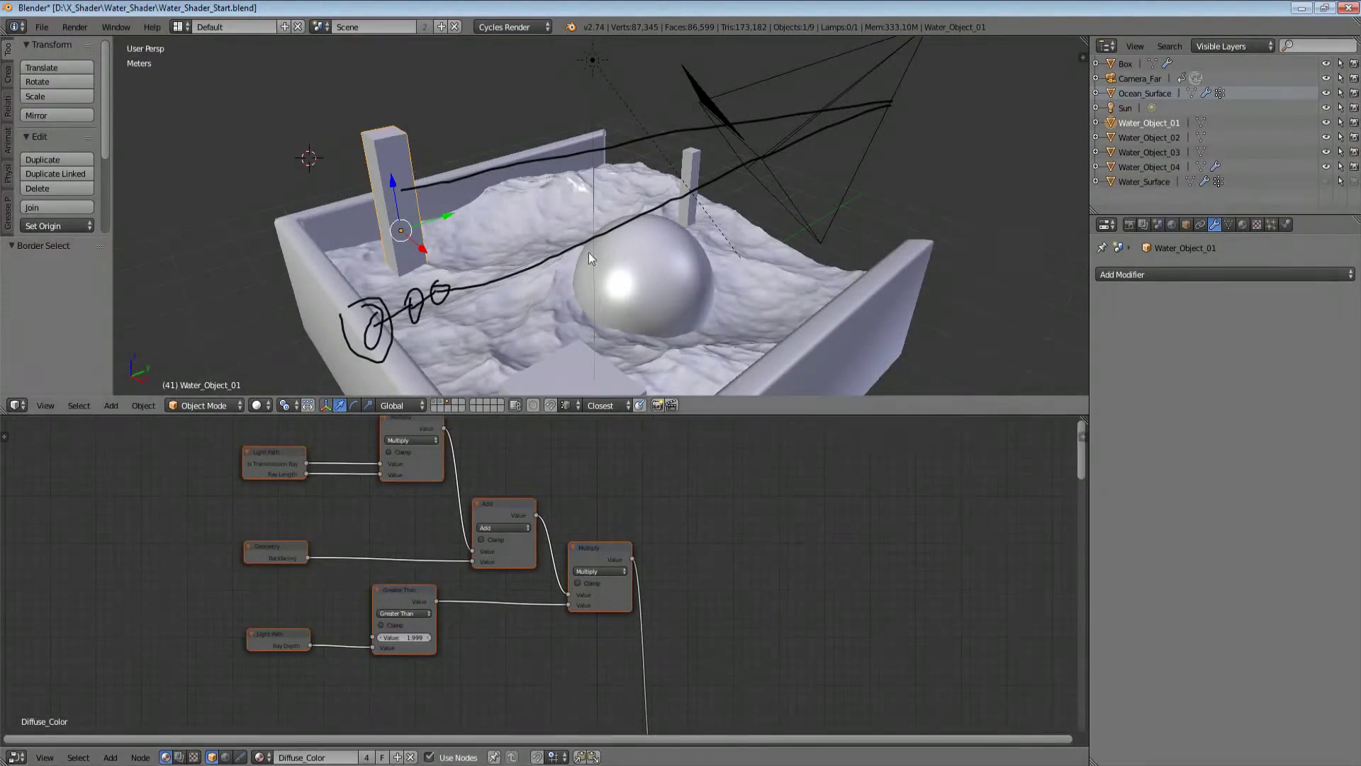
middle_click_drag(588, 253, 560, 292)
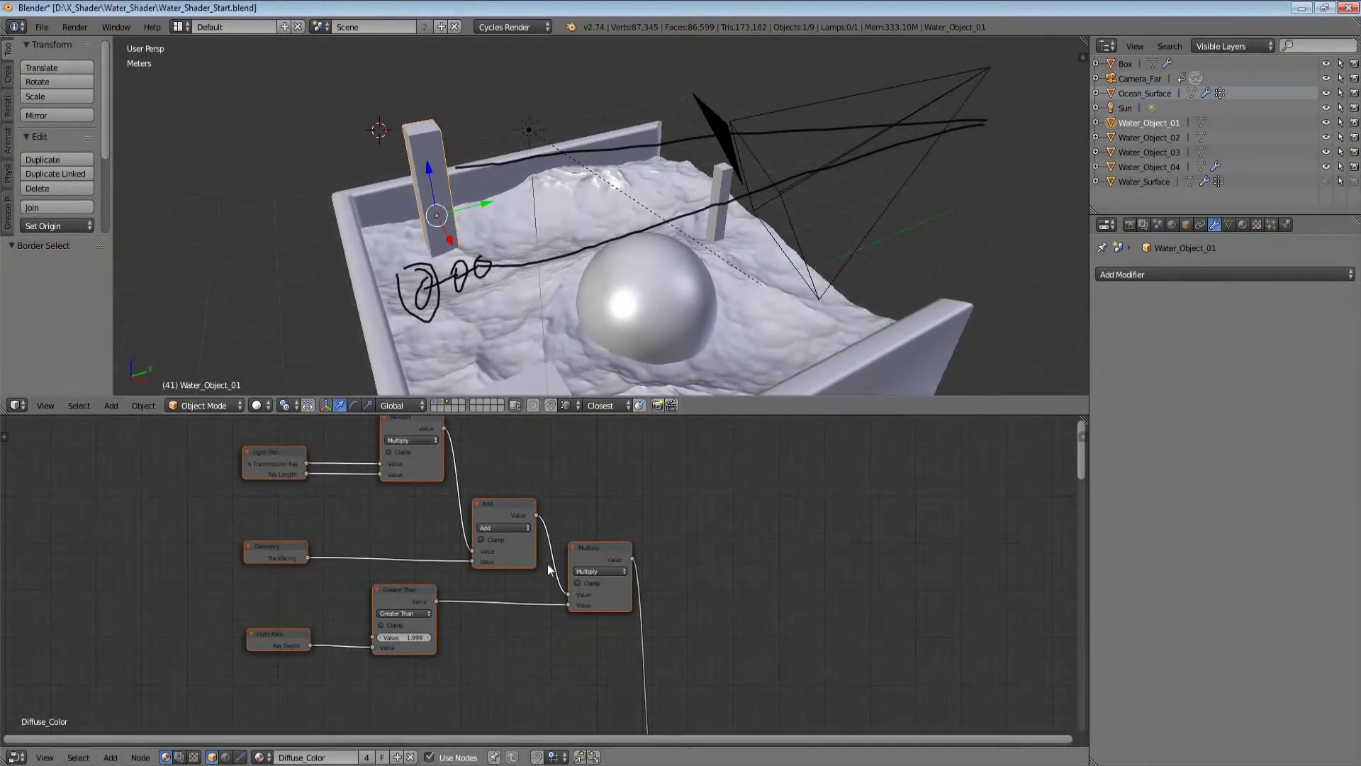
Step: Add a Mix Shader beyond the final Multiply node, connect the Multiply output to its Fac and move it further right
middle_click_drag(652, 637, 641, 522)
scroll(652, 642, "down", 3)
scroll(657, 571, "down", 1)
scroll(646, 595, "up", 2)
key("shift+a")
mouse_move(668, 487)
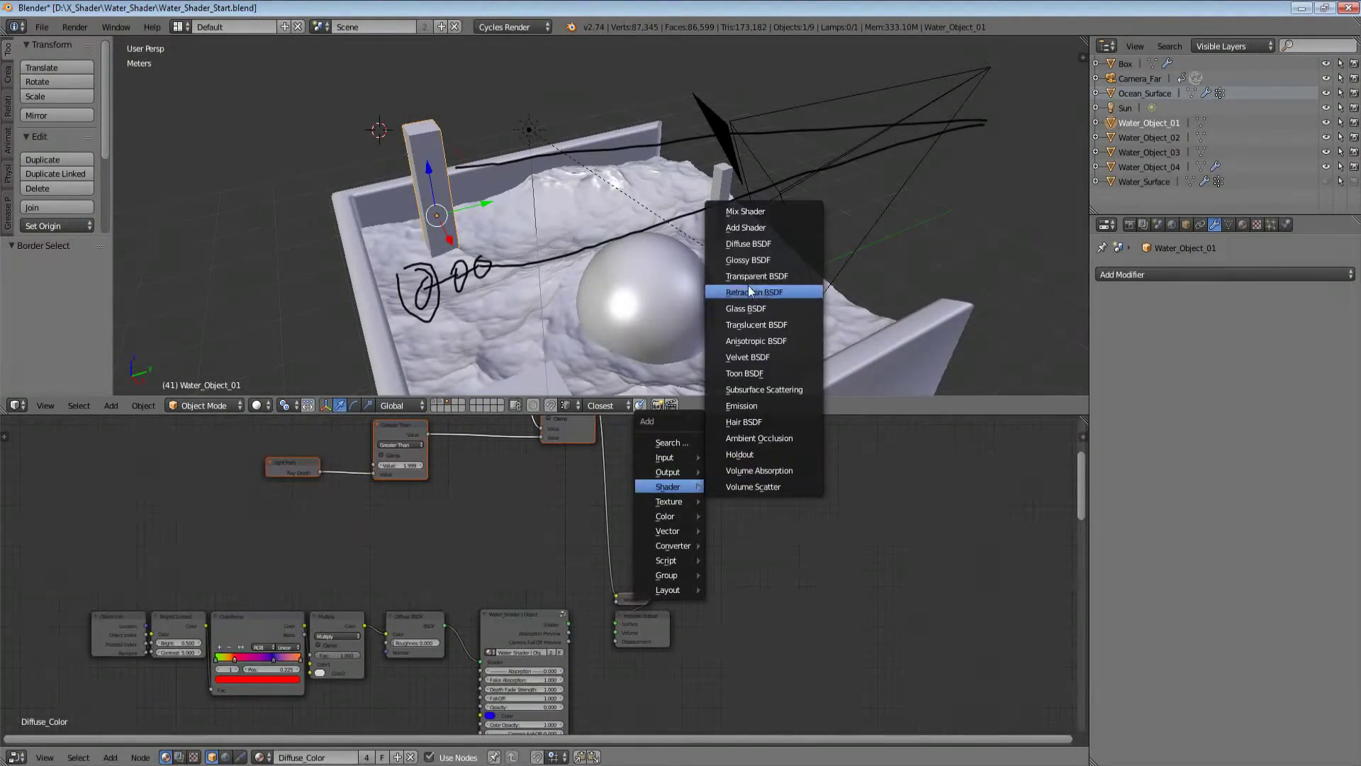
left_click(756, 210)
left_click(688, 420)
middle_click_drag(654, 504, 662, 651)
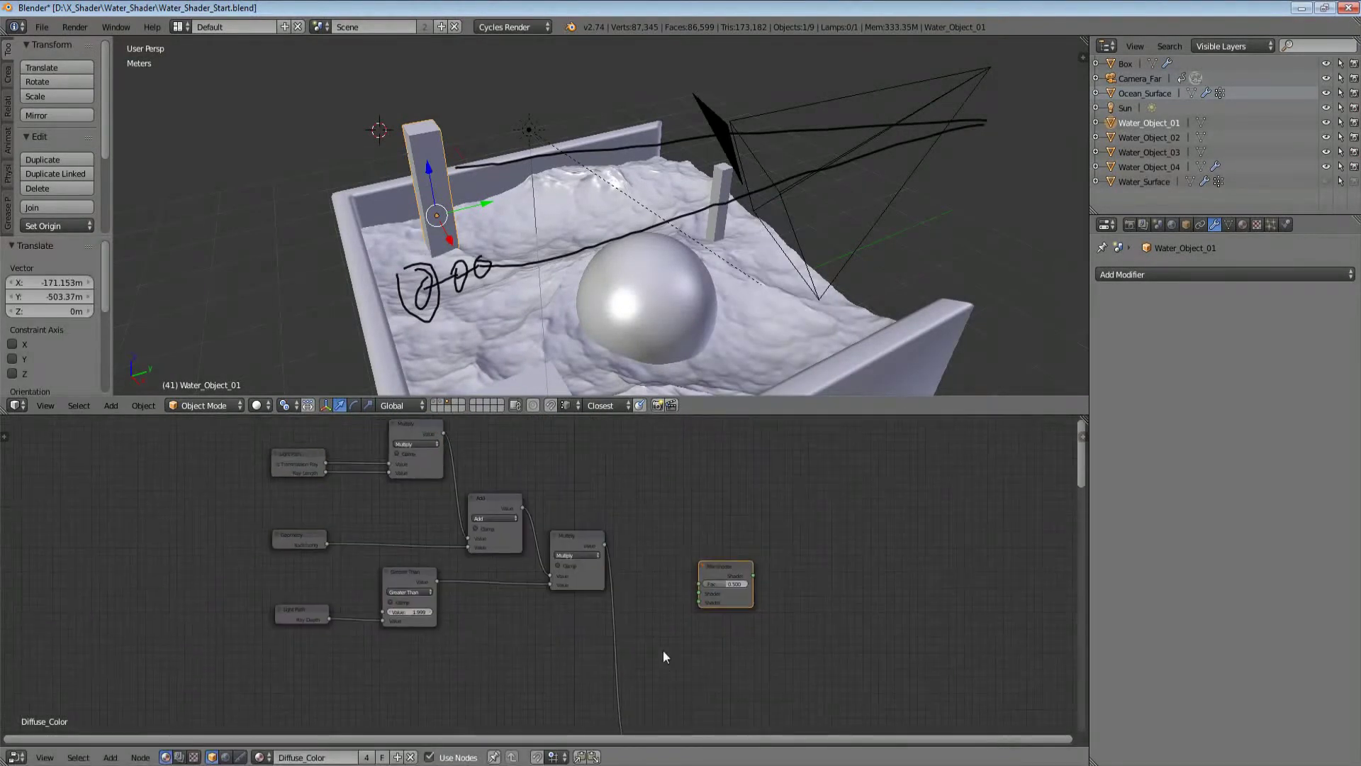
scroll(660, 648, "up", 1)
right_click_drag(605, 541, 738, 563, "alt")
middle_click_drag(738, 562, 737, 541)
scroll(737, 542, "up", 3)
left_click_drag(814, 560, 881, 557)
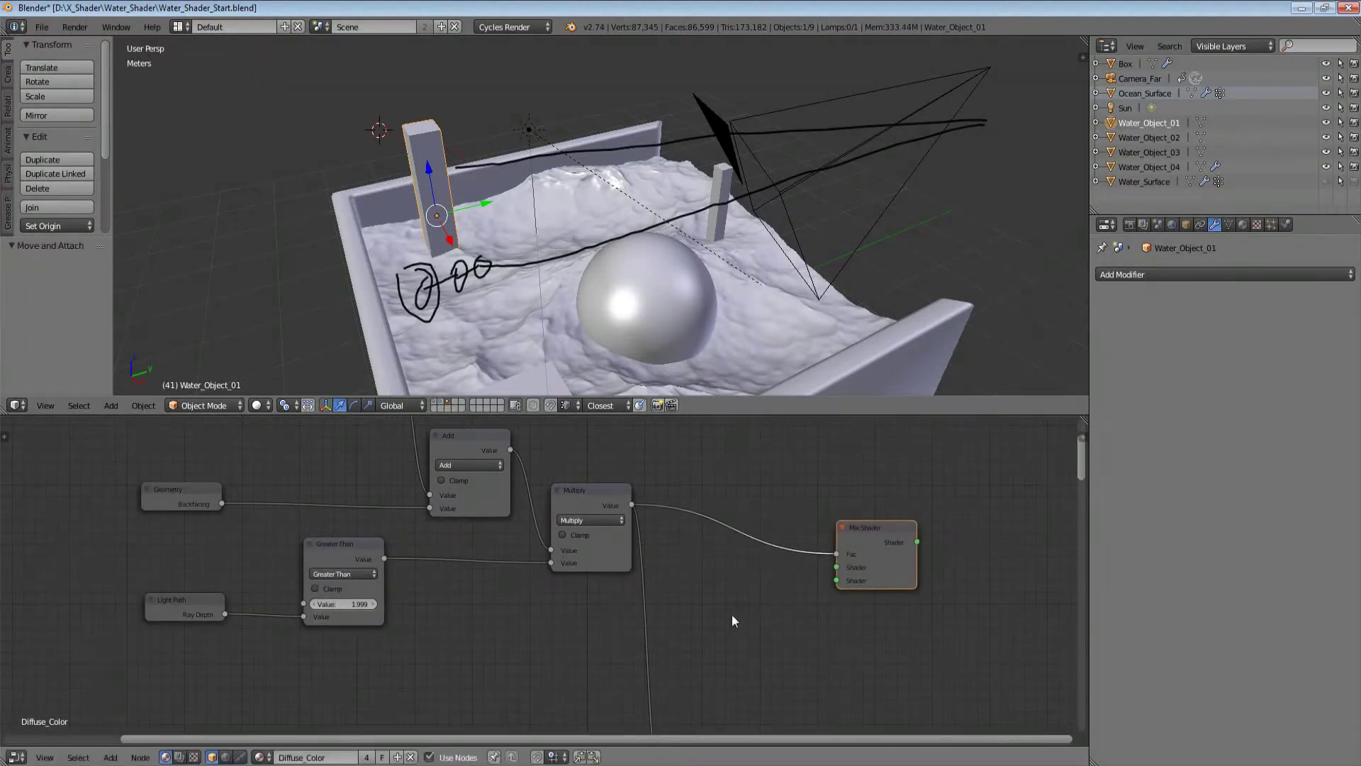
Step: Add Diffuse BSDF and Emission nodes and connect them to the Mix Shader's first and second shader inputs
key("shift+a")
mouse_move(745, 601)
key("e")
left_click(701, 602)
key("shift+a")
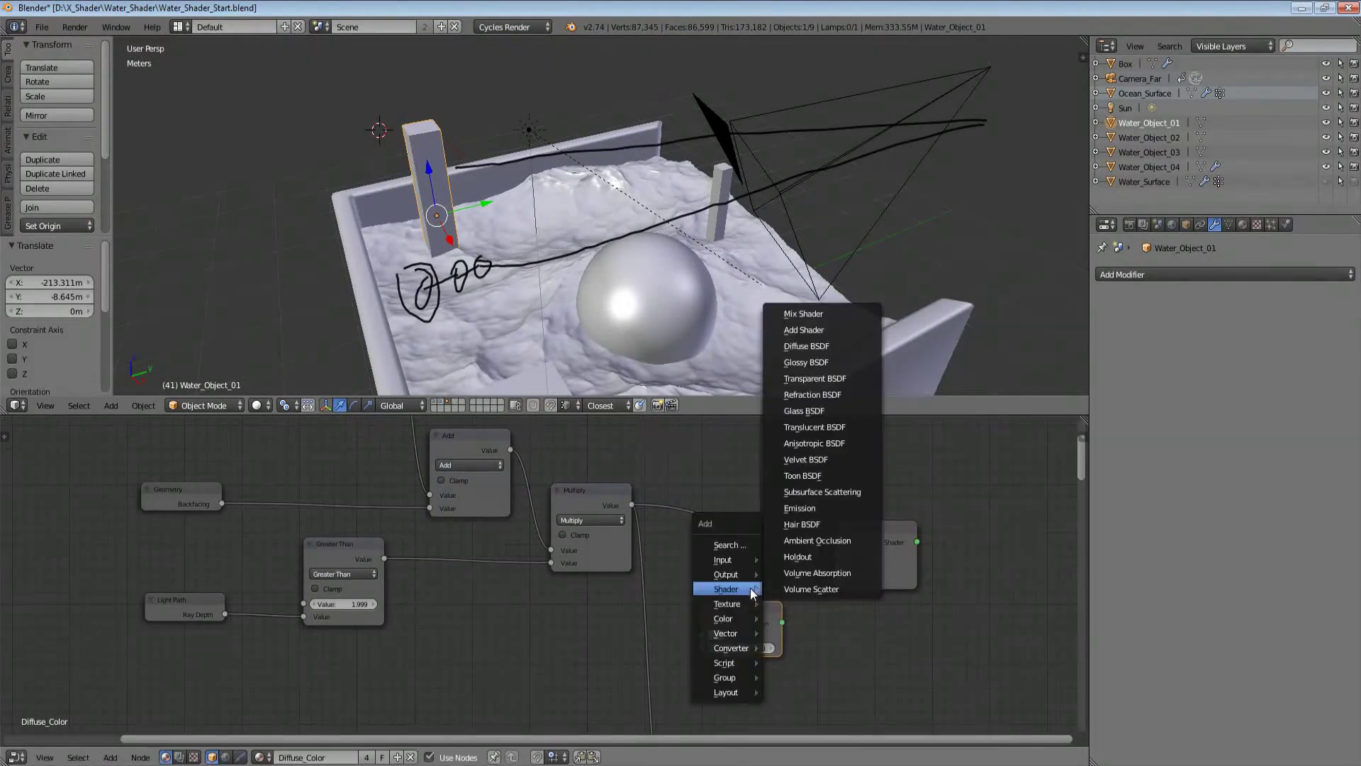
key("d")
left_click(678, 553)
left_click_drag(765, 573, 838, 566)
left_click_drag(765, 625, 743, 655)
right_click_drag(743, 655, 907, 539, "alt")
Step: Preview the Mix Shader's output in rendered shading and set the Emission strength to 10
left_click(895, 535, "ctrl+shift")
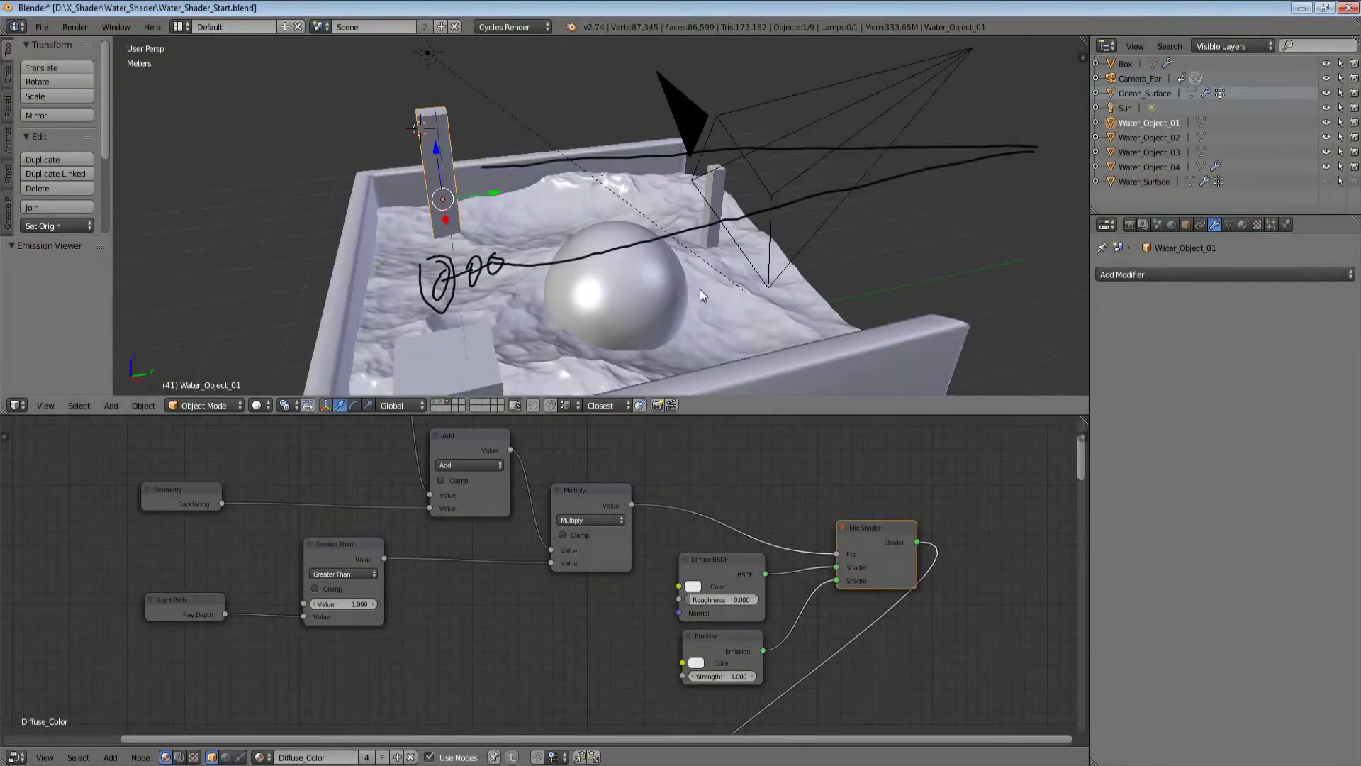
key("shift+z")
middle_click_drag(729, 297, 692, 316)
scroll(717, 318, "up", 2)
middle_click_drag(775, 673, 775, 646)
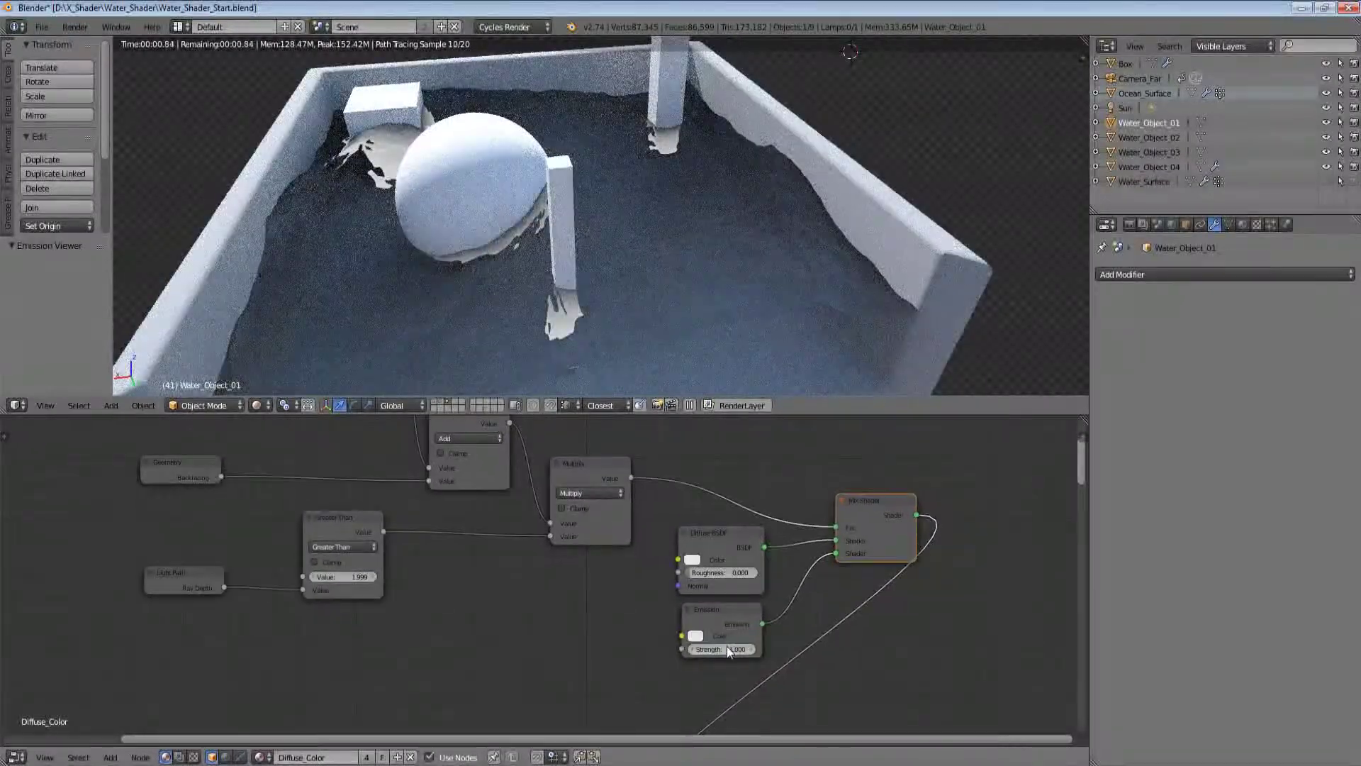
left_click(728, 648)
type("10")
key("Return")
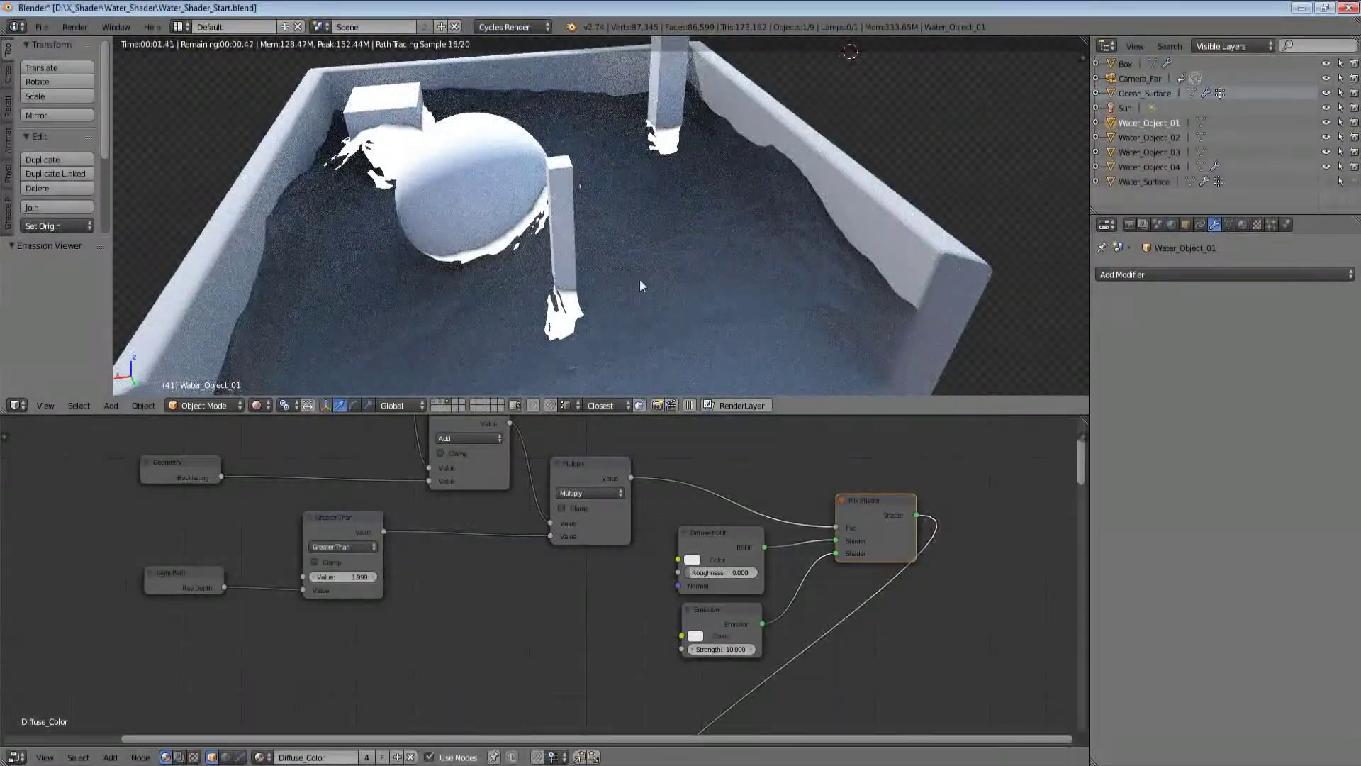
middle_click_drag(595, 327, 592, 286)
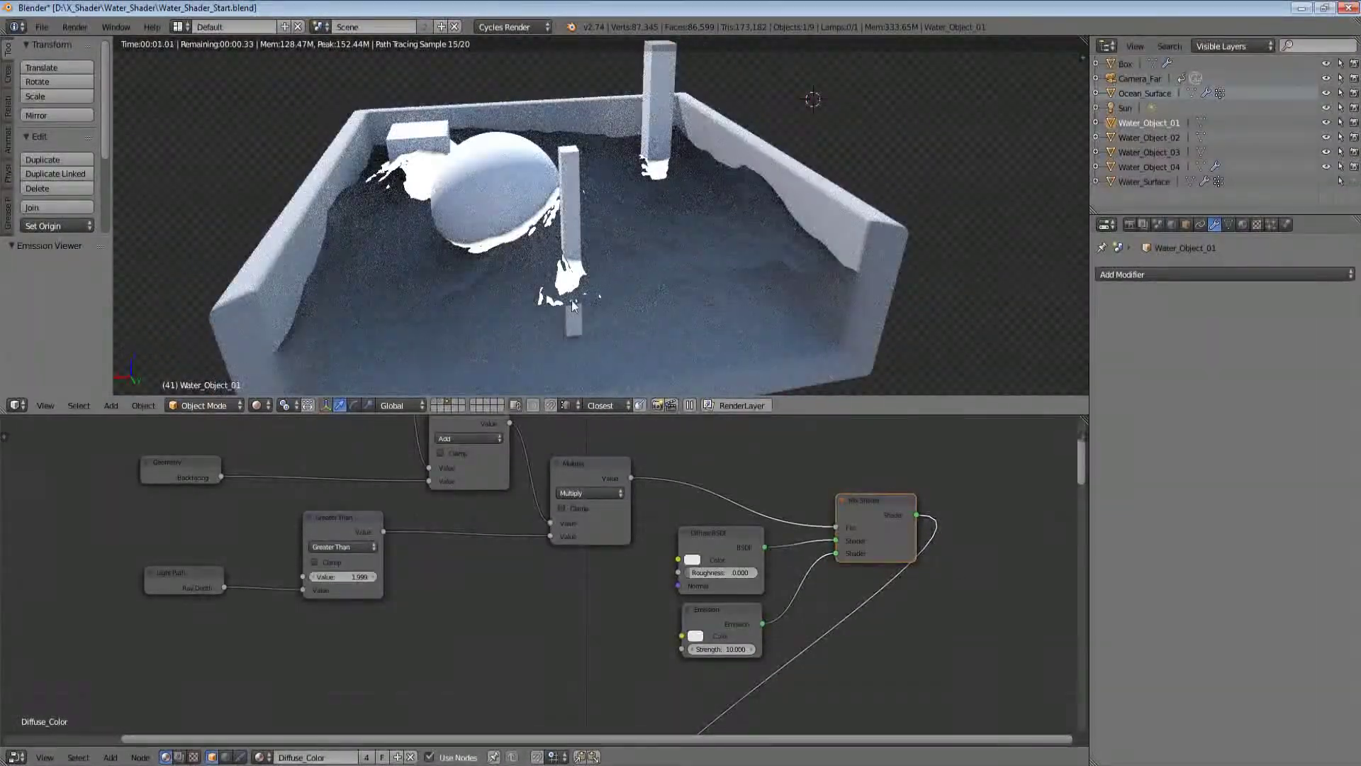
Step: Select the Ray Depth branch with the final Multiply, adding the upper Light Path and Multiply nodes to the selection
middle_click_drag(556, 530, 591, 572)
scroll(591, 572, "down", 3)
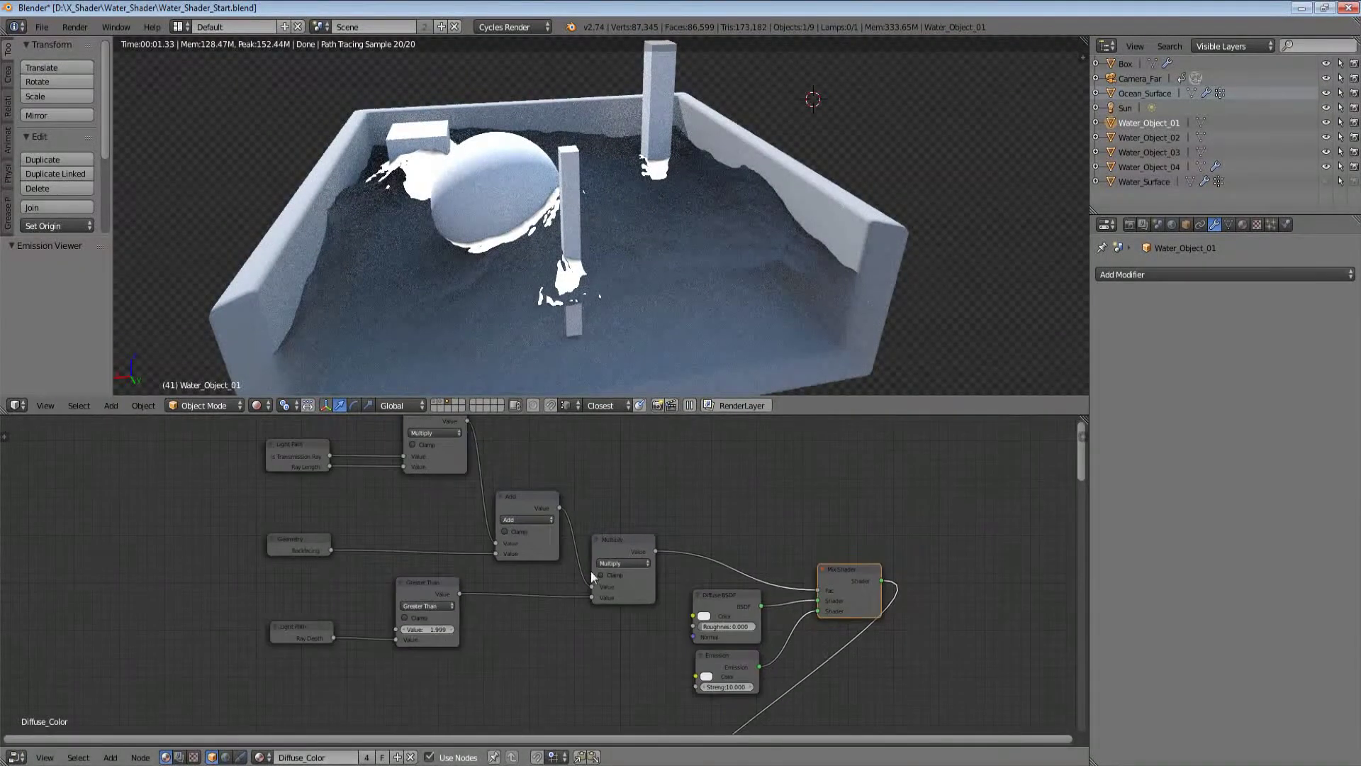
key("b")
left_click_drag(641, 570, 178, 691)
middle_click_drag(390, 565, 405, 593)
key("b")
left_click_drag(476, 445, 221, 539)
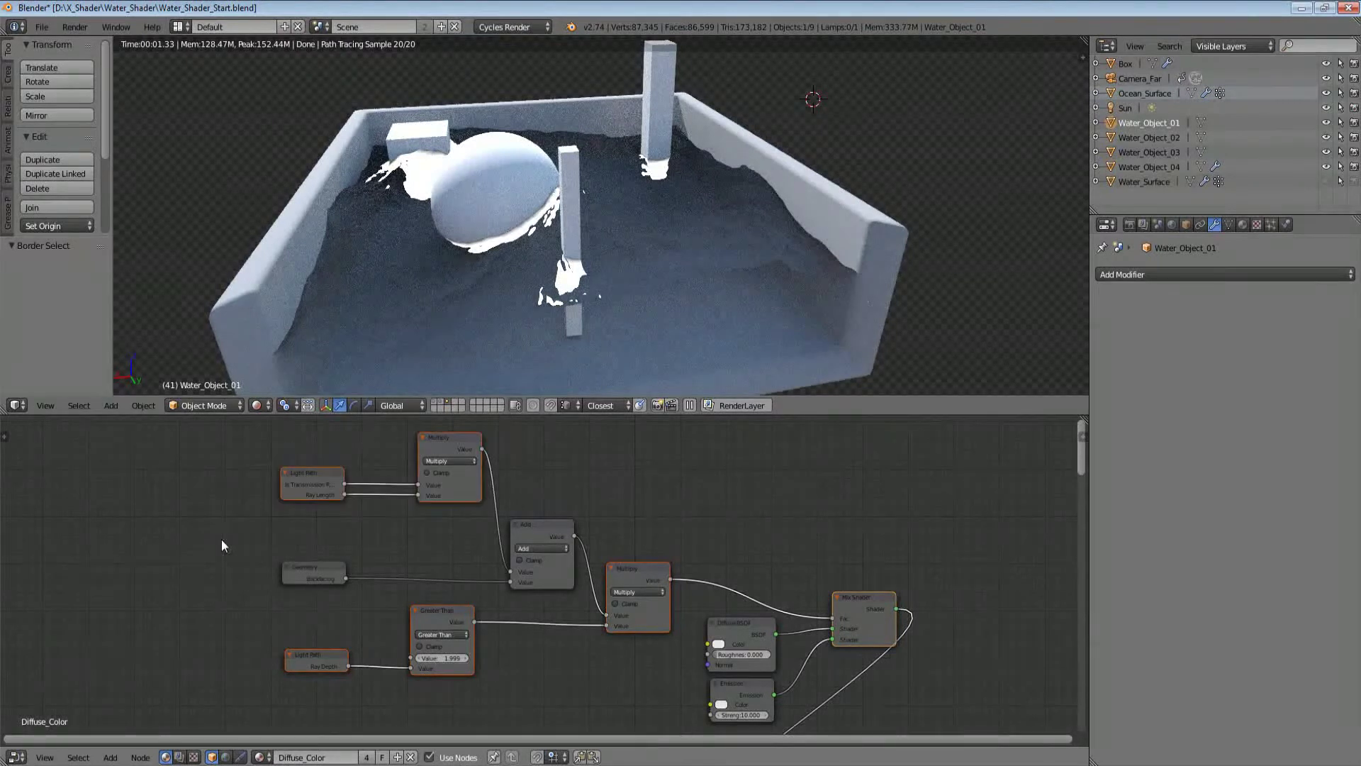
Step: Select only the lower Light Path, Greater Than and final Multiply nodes and move them slightly straight down
key("a")
key("b")
left_click_drag(639, 627, 326, 673)
middle_click_drag(392, 674, 385, 644)
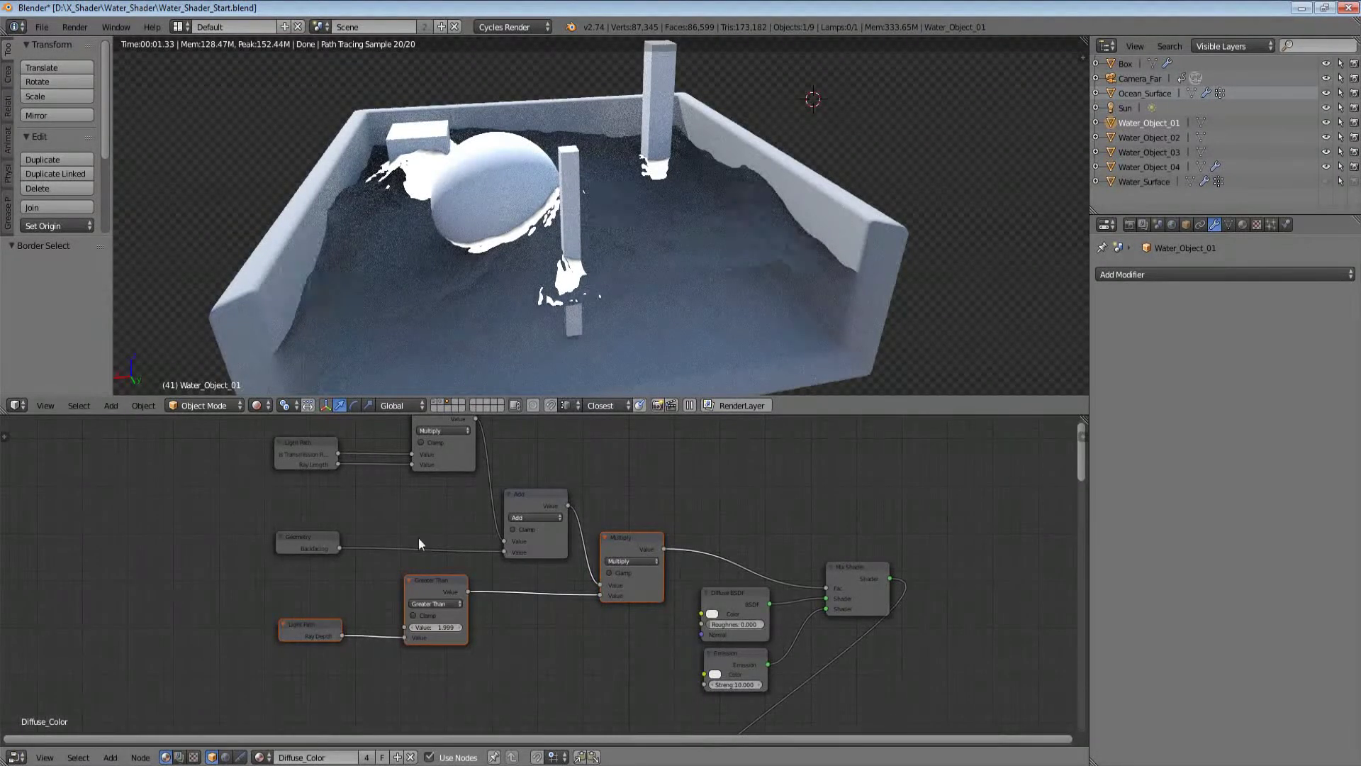
middle_click_drag(495, 516, 497, 490)
key("g")
key("y")
left_click(543, 571)
key("a")
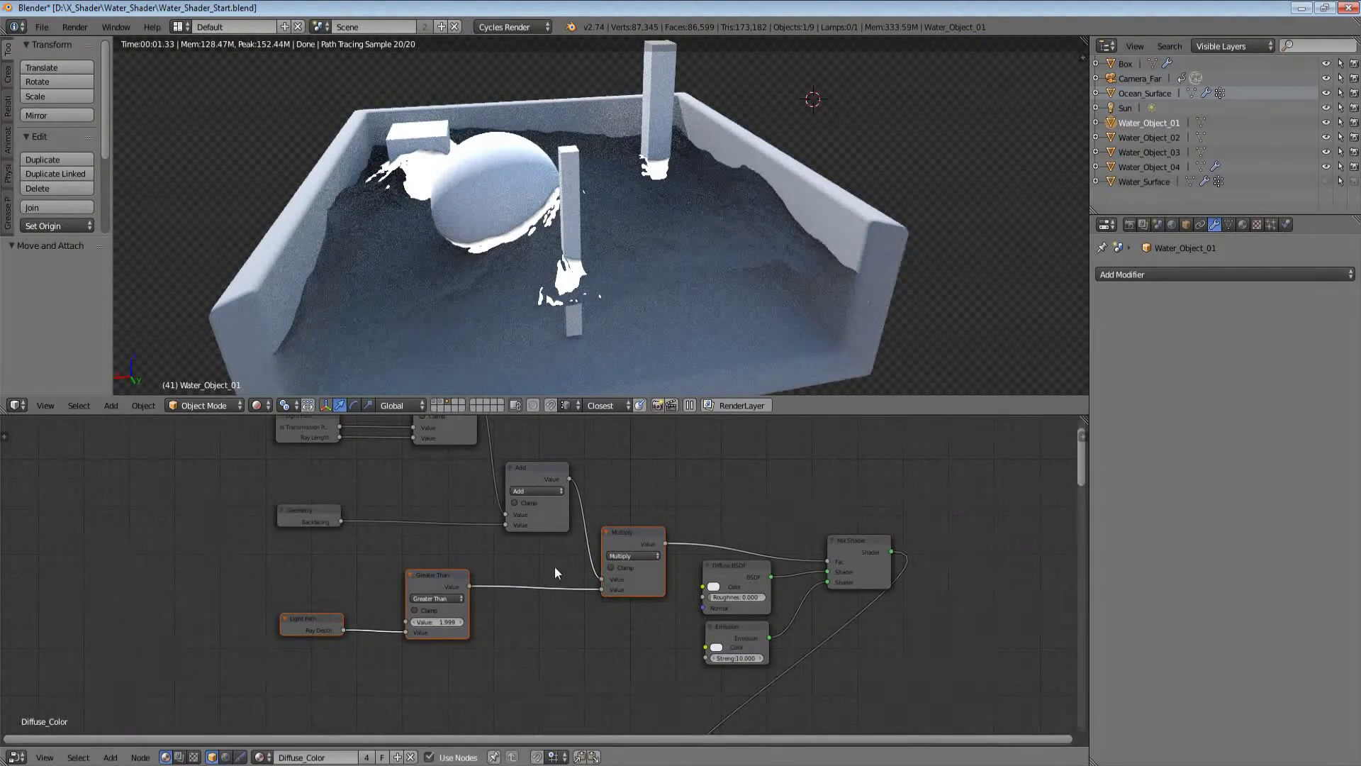
Step: Select all the absorption Light Path, Geometry and Math nodes, undo their deletion, and copy them
scroll(567, 567, "down", 3)
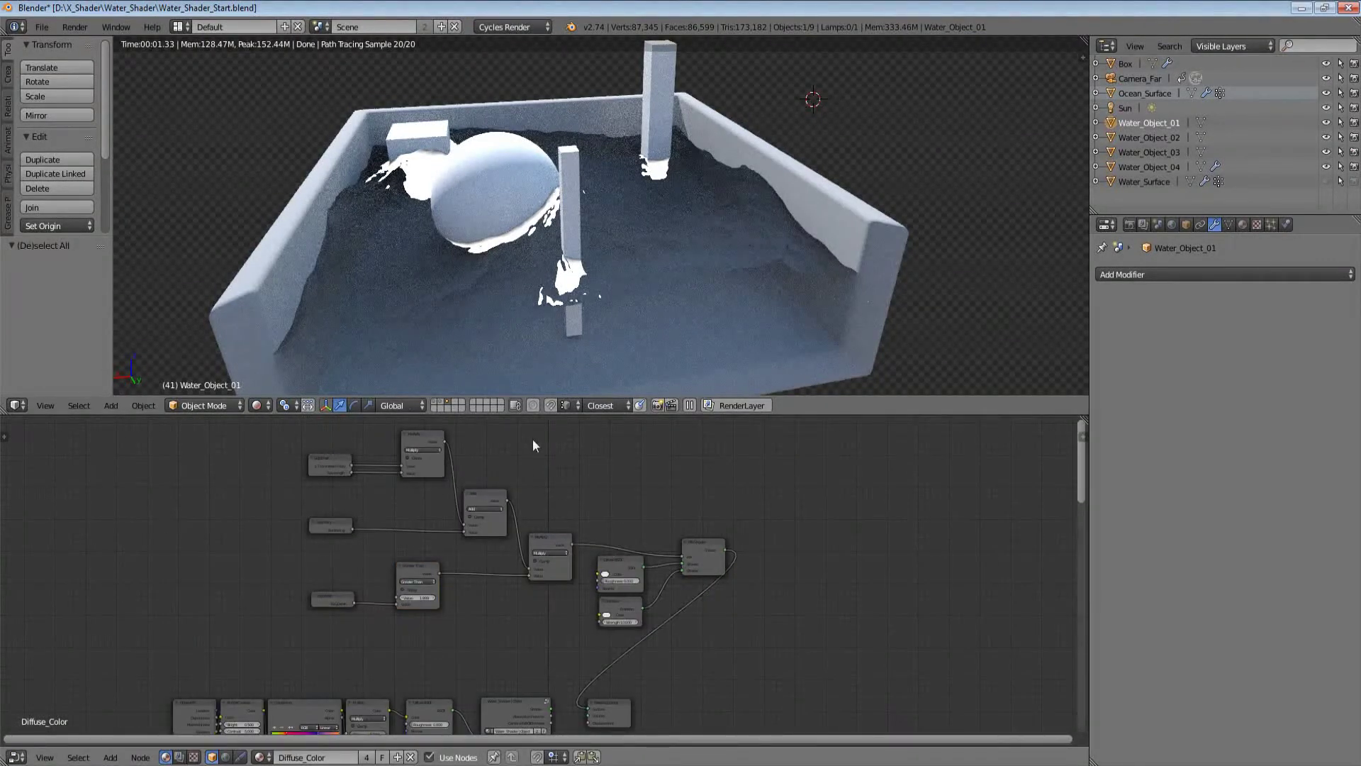
scroll(388, 586, "up", 1)
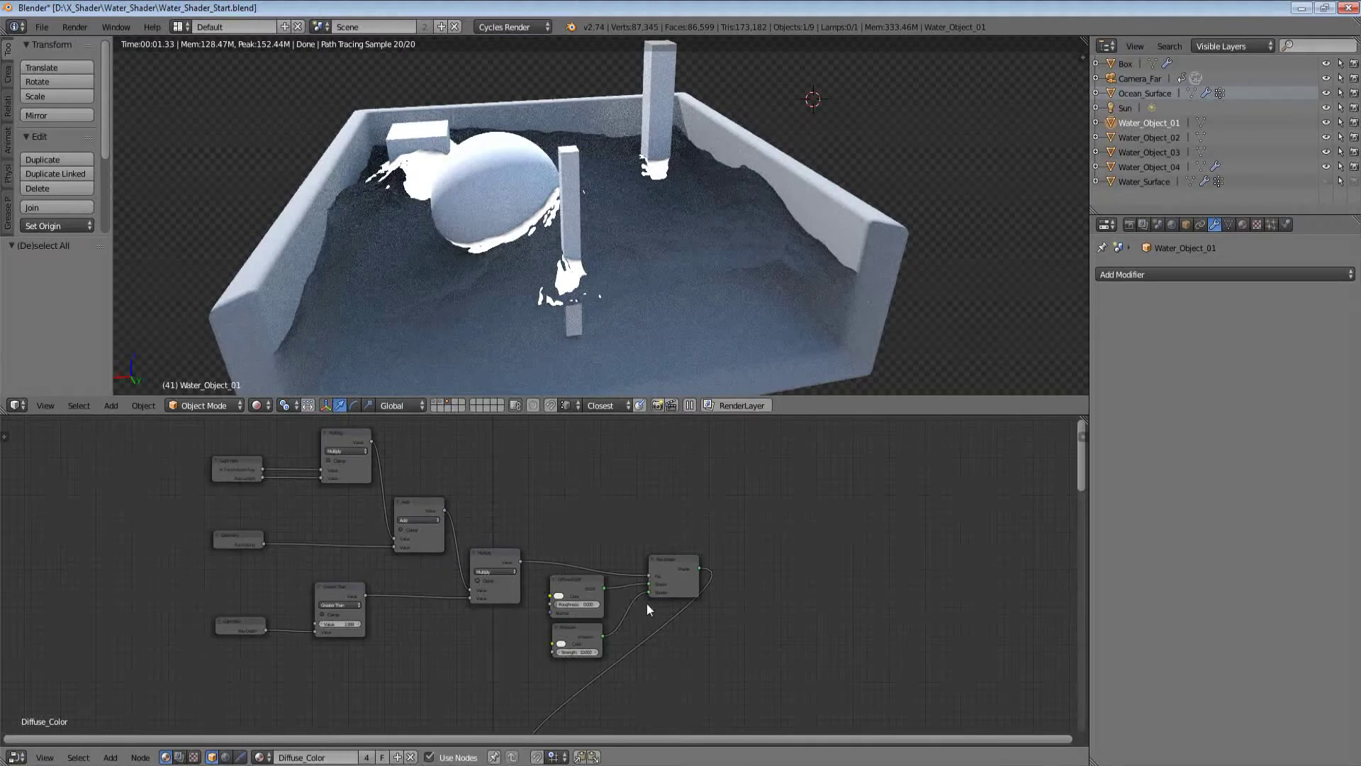
scroll(646, 603, "down", 4)
middle_click_drag(674, 594, 691, 552)
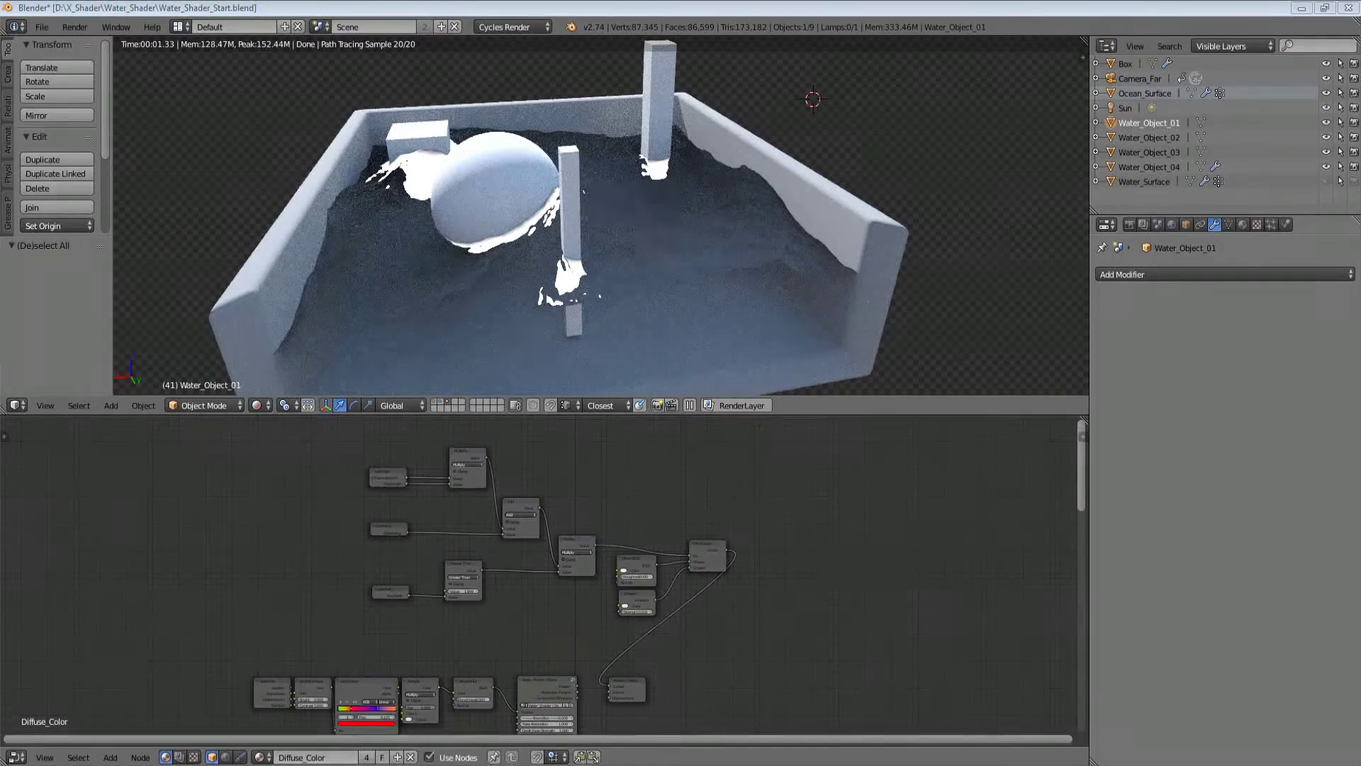
key("Home")
key("b")
left_click_drag(638, 438, 274, 594)
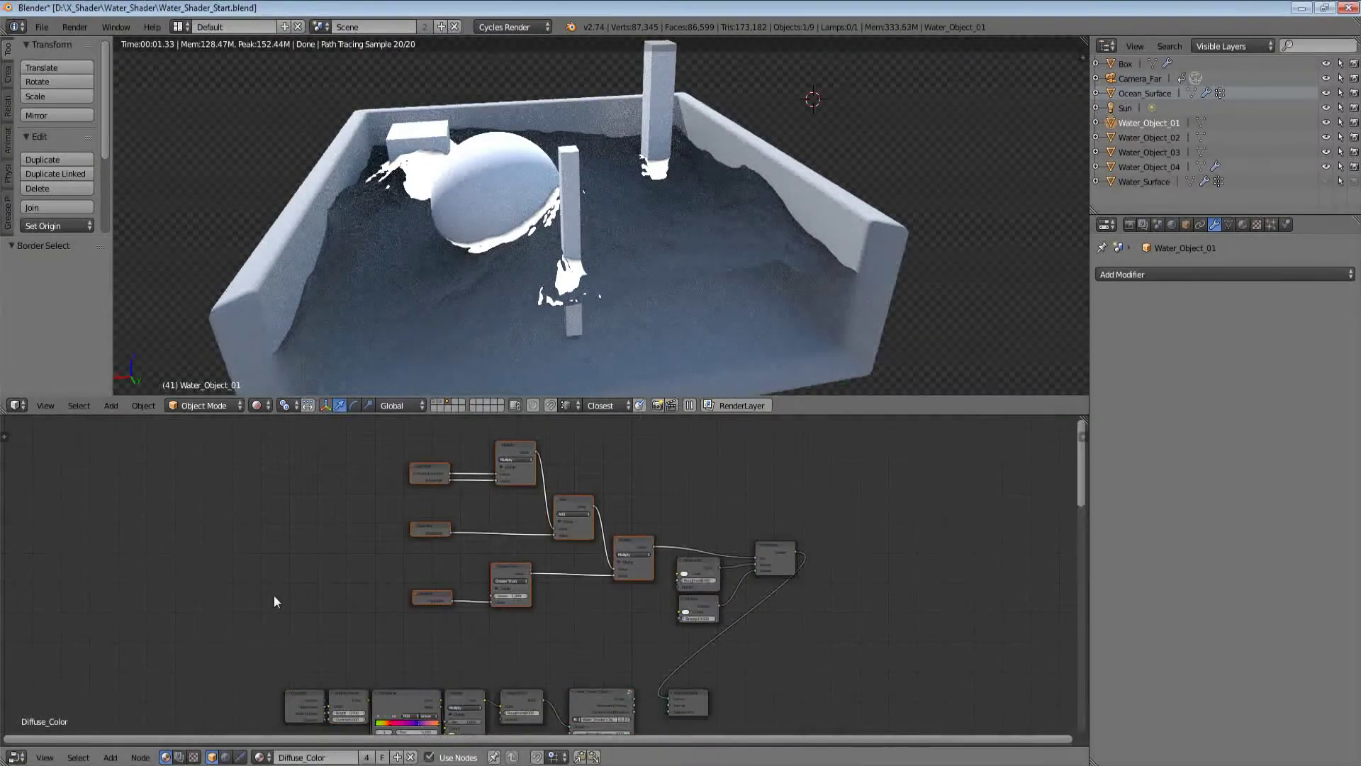
key("ctrl+x")
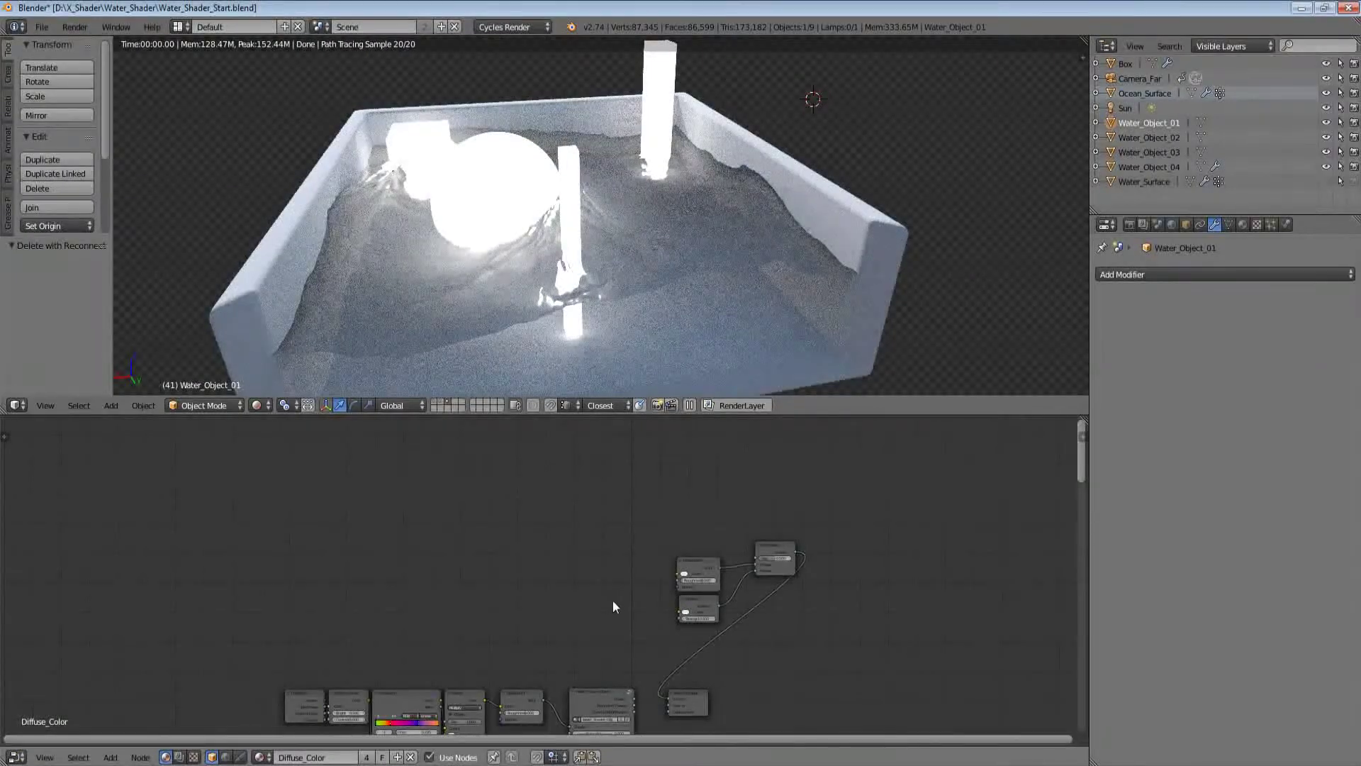
key("ctrl+z")
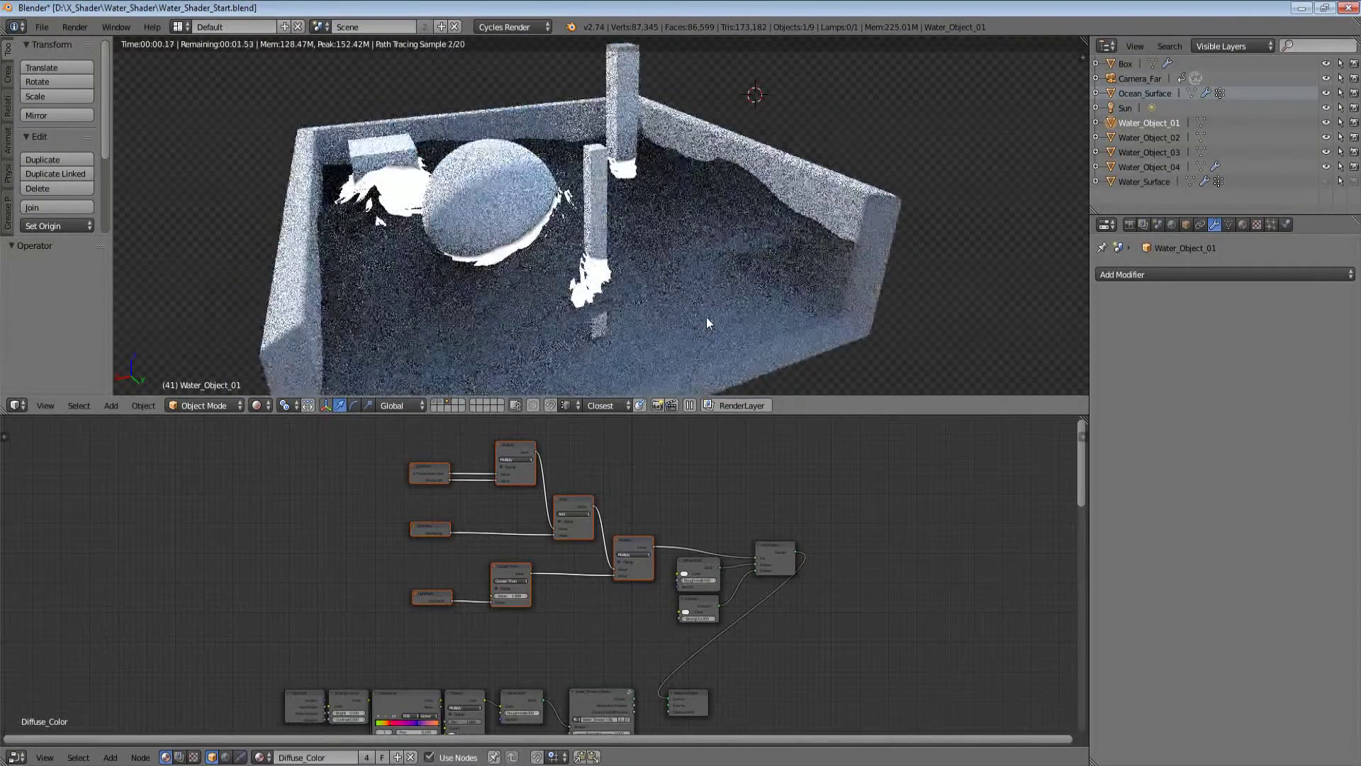
Step: Return the viewport to solid shading and open the water object shader group for editing in a maximized node editor
key("shift+z")
left_click(587, 694)
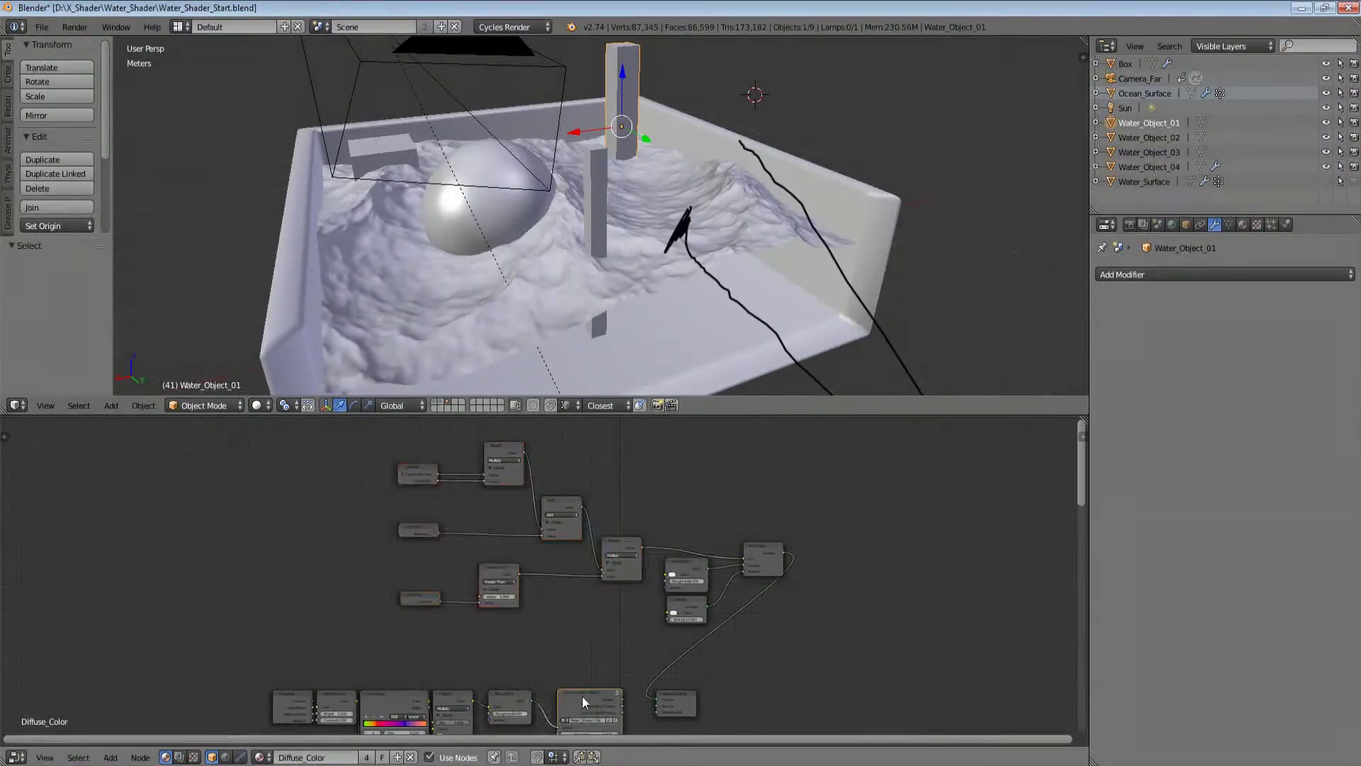
key("Tab")
key("shift+space")
middle_click_drag(568, 537, 729, 569)
scroll(729, 568, "up", 4)
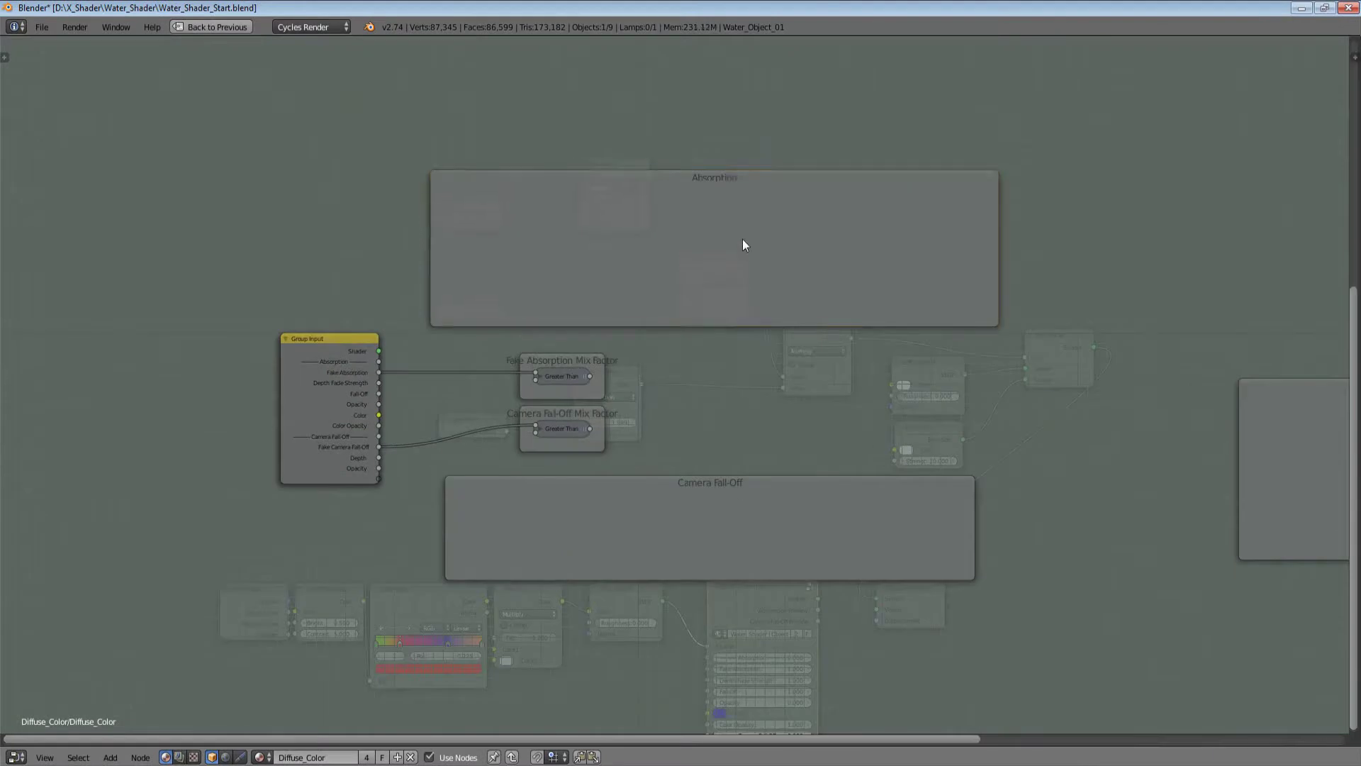
Step: Paste the copied absorption nodes into the group's Absorption frame and scale their spacing to spread them out
scroll(742, 240, "down", 5)
middle_click_drag(714, 370, 639, 482)
key("g")
left_click(607, 346)
scroll(610, 344, "up", 4)
key("s")
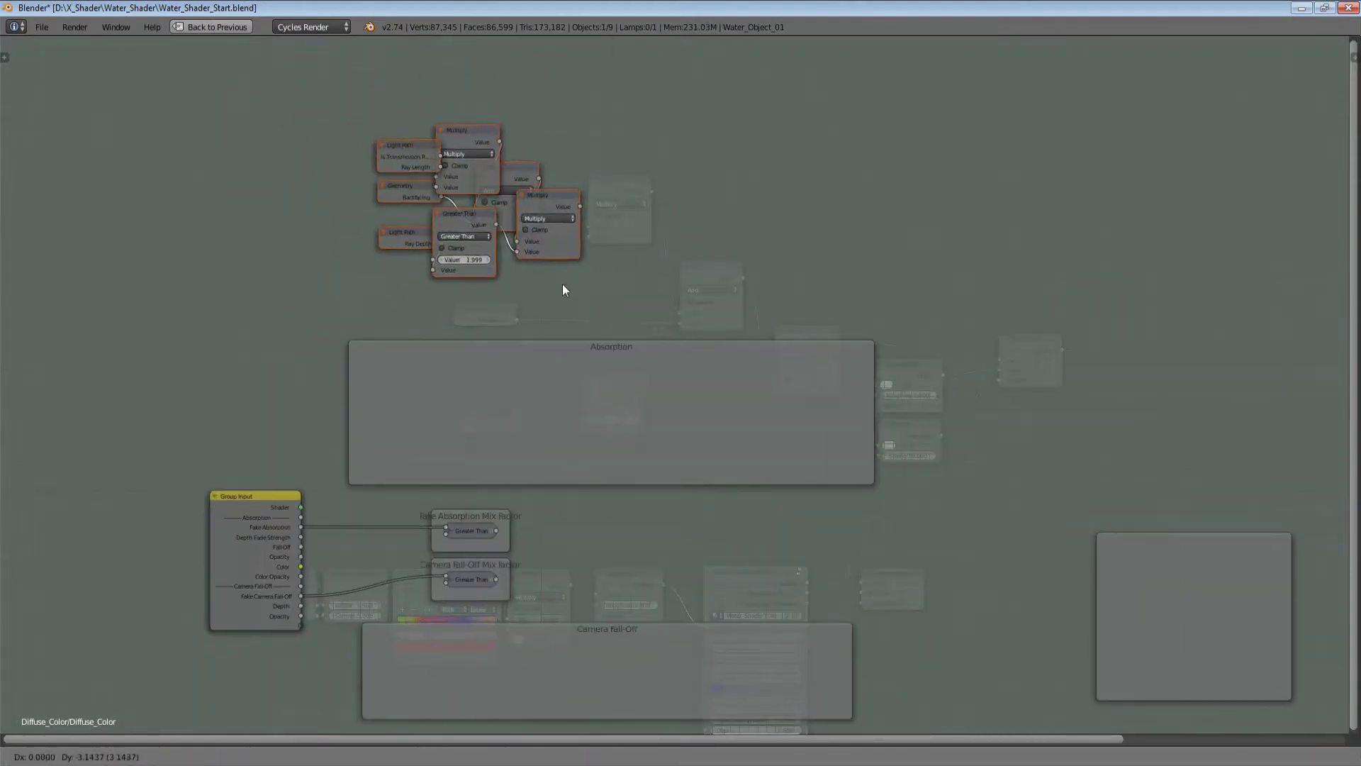
left_click(552, 267)
key("g")
left_click(583, 475)
key("s")
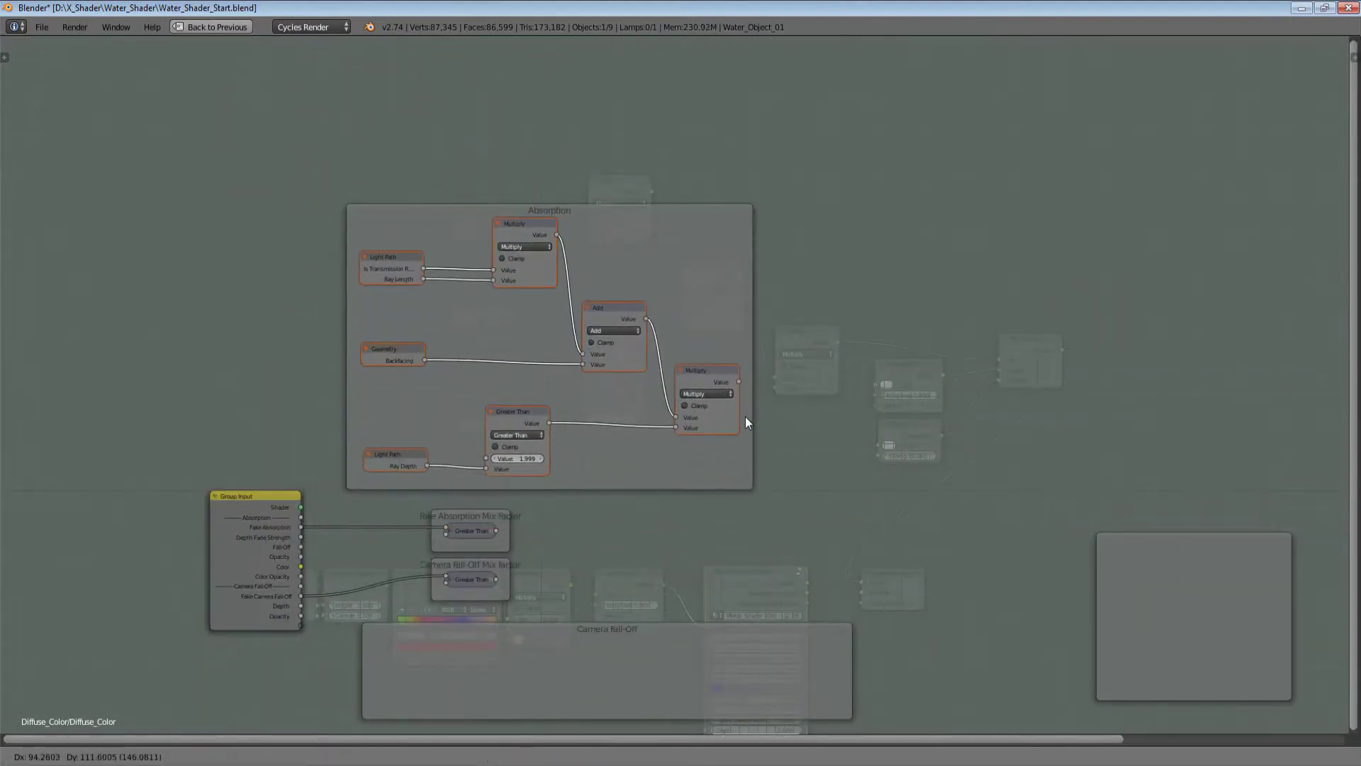
left_click(745, 416)
Step: Collapse the Greater Than node in the Absorption frame and place it right beside the Ray Depth Light Path node
middle_click_drag(416, 444, 514, 491)
scroll(531, 483, "up", 2)
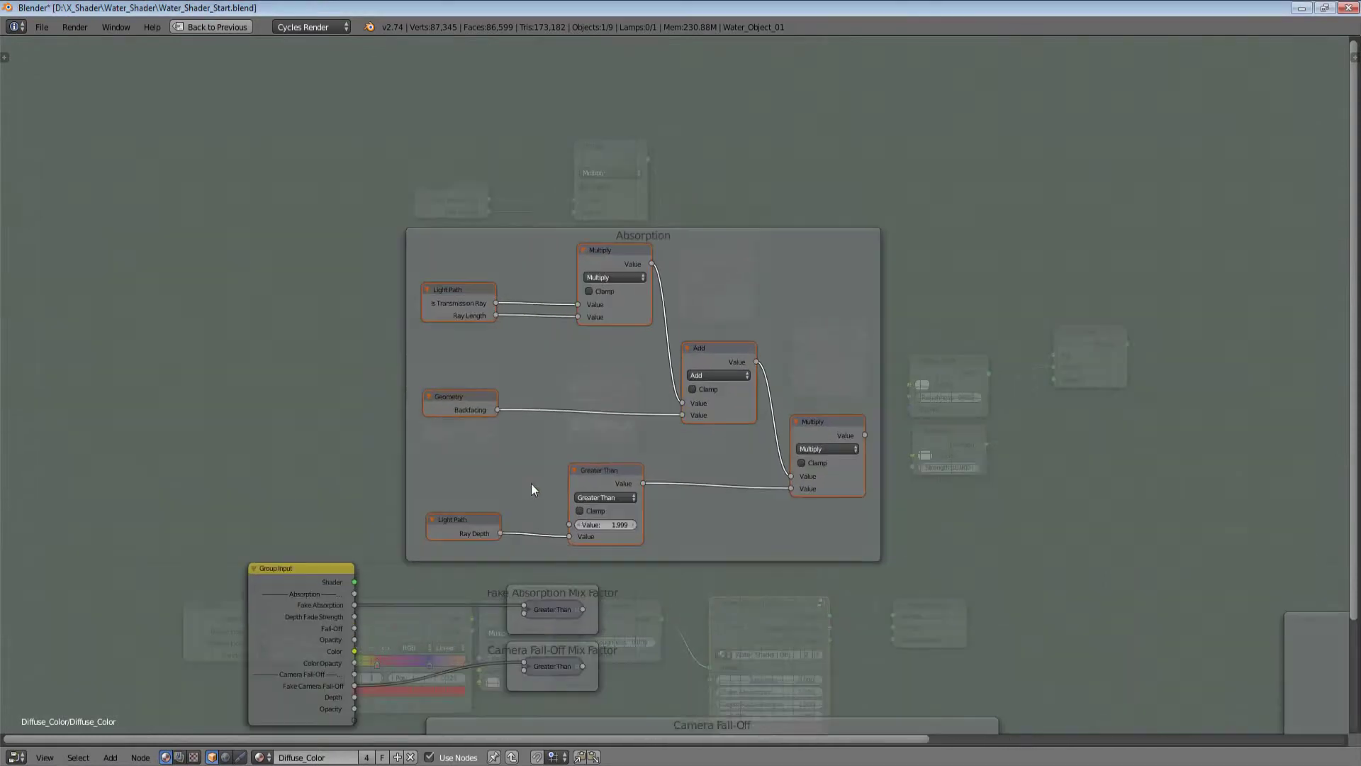
left_click(606, 476)
key("h")
key("g")
left_click(505, 559)
left_click(470, 524)
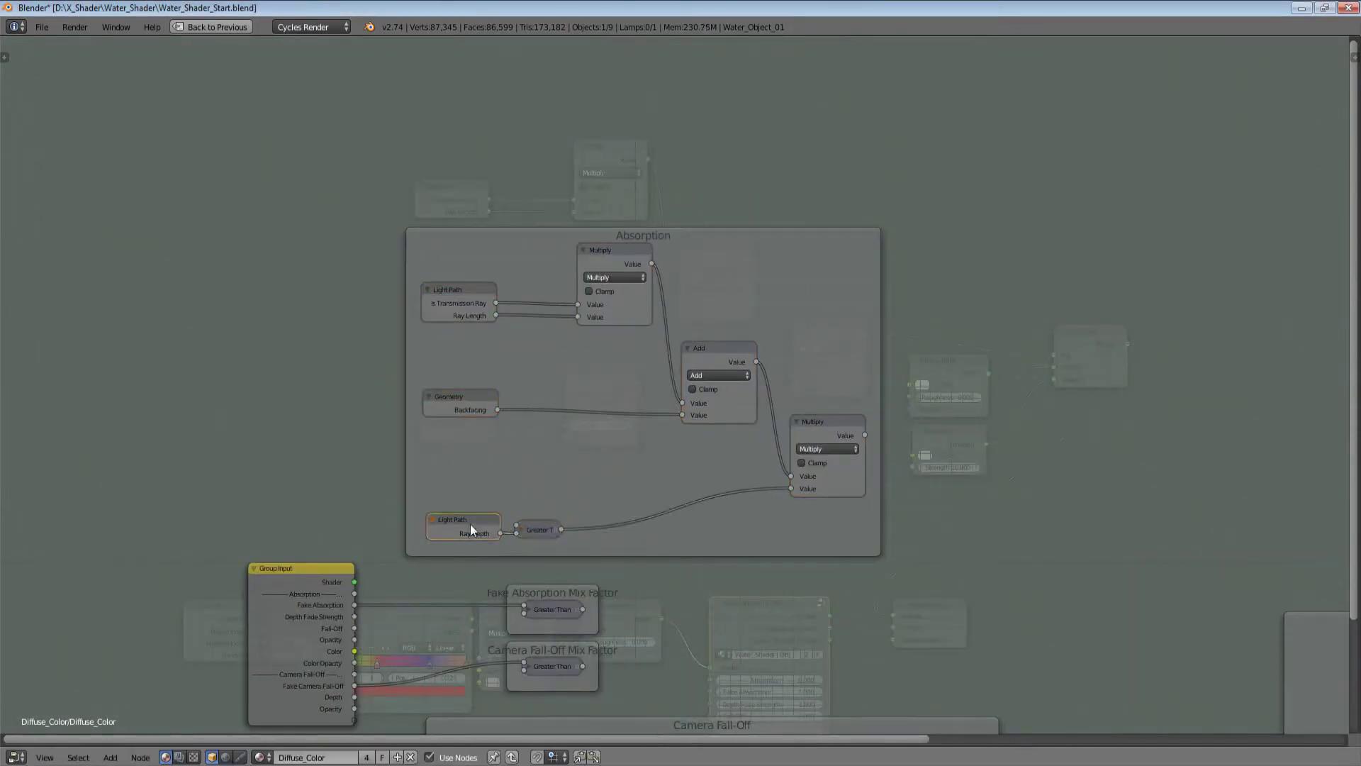
Step: Select the Geometry and Add nodes together and move them straight down, closer to the Ray Depth branch
key("a")
key("b")
left_click_drag(750, 354, 427, 451)
key("b")
middle_click_drag(966, 200, 847, 282)
key("g")
key("x")
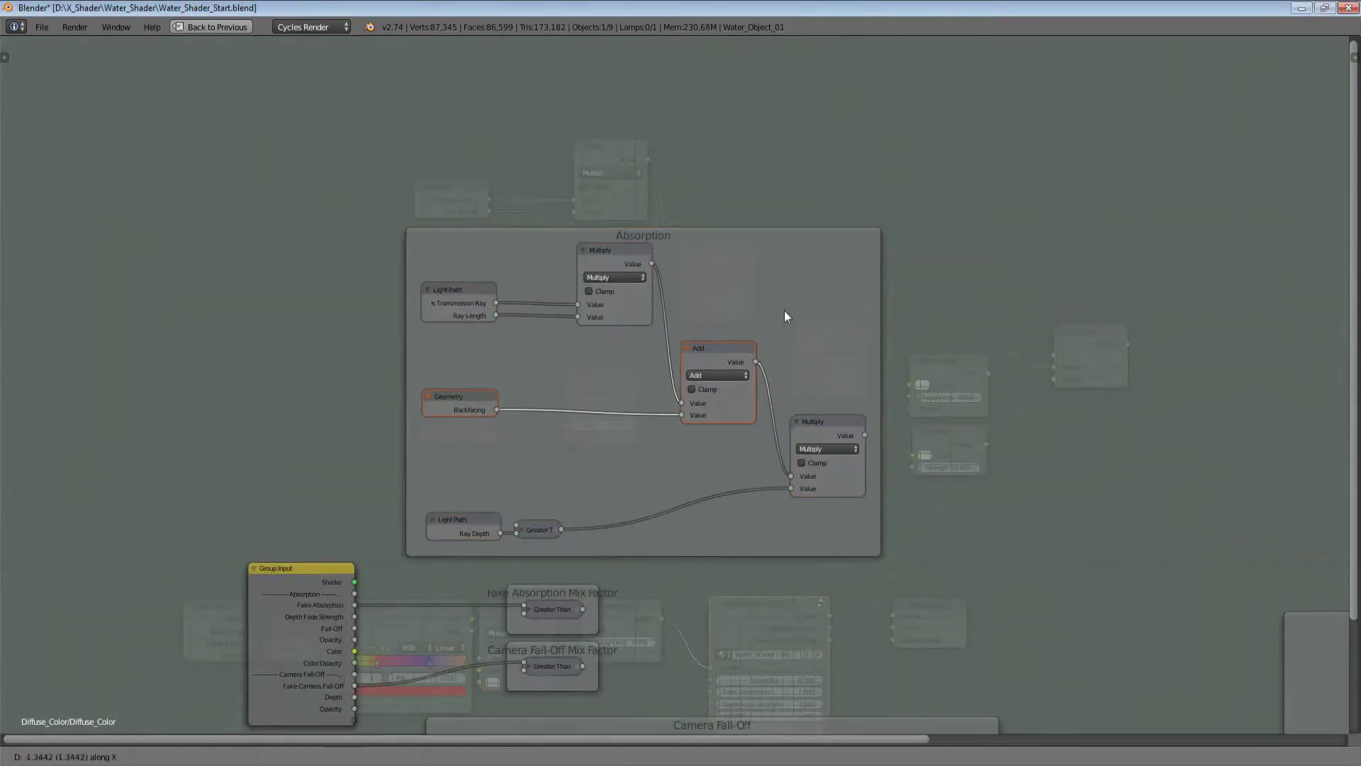
left_click(783, 373)
key("g")
key("y")
left_click(765, 423)
Step: Duplicate the upper Multiply node, wire the copy between Ray Length and the original Multiply, and arrange them with the upper Light Path node
middle_click_drag(647, 422, 675, 428)
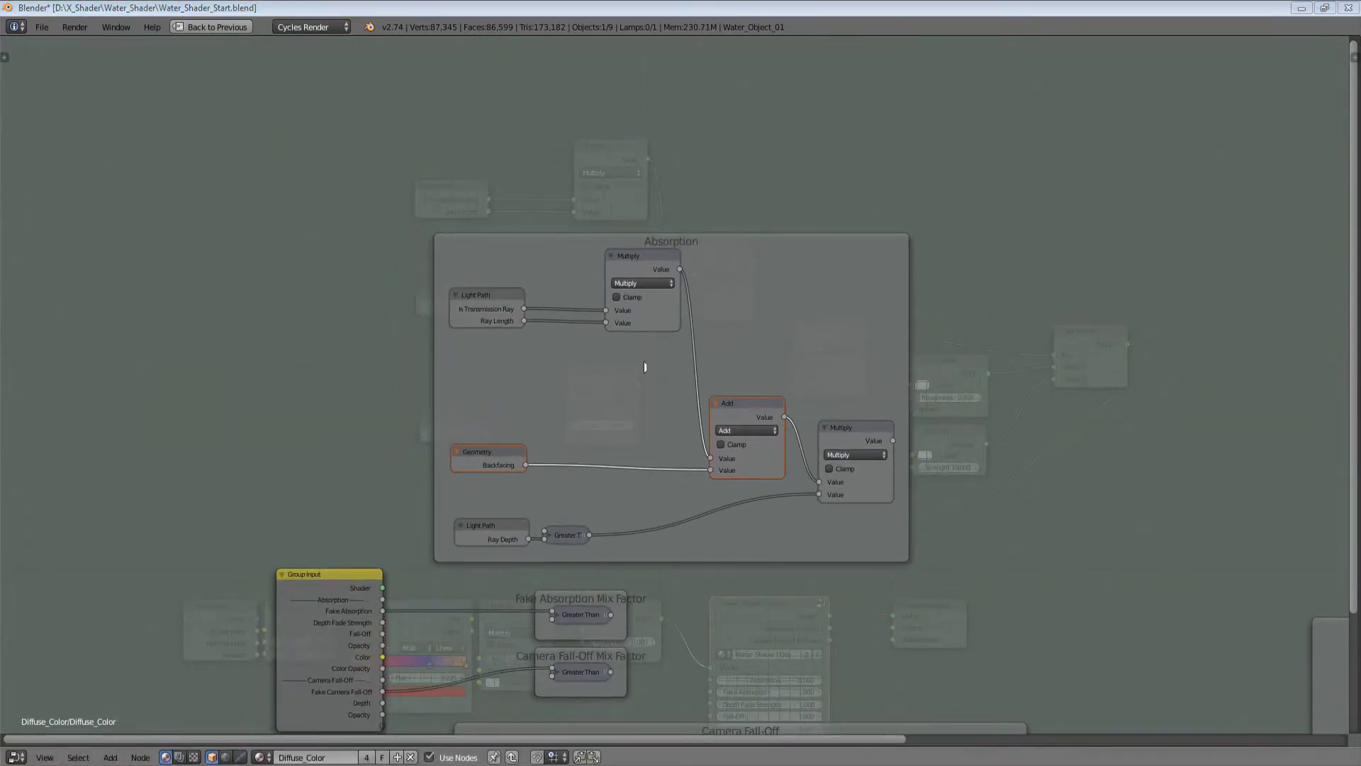
middle_click_drag(646, 367, 635, 385)
left_click(639, 275)
key("shift+d")
left_click(577, 351)
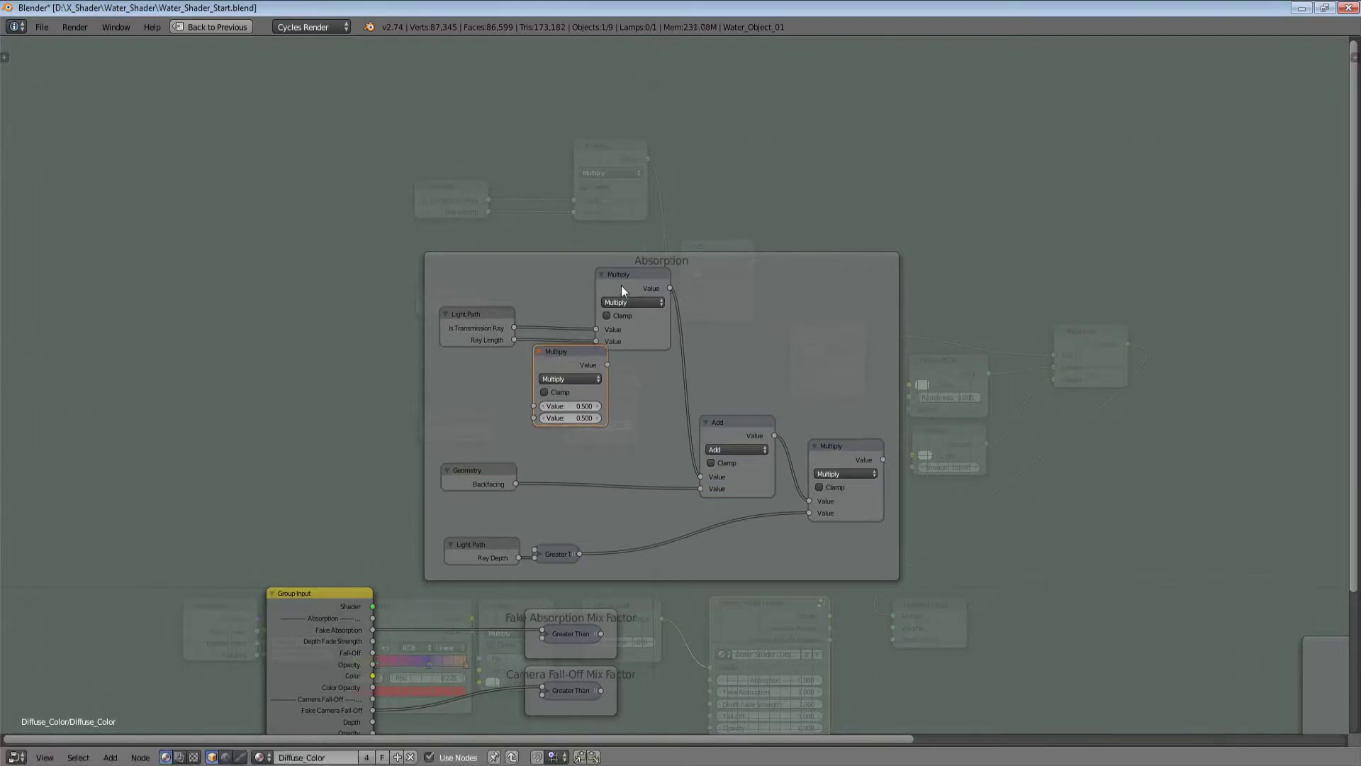
left_click_drag(622, 290, 665, 337)
left_click_drag(564, 350, 563, 377)
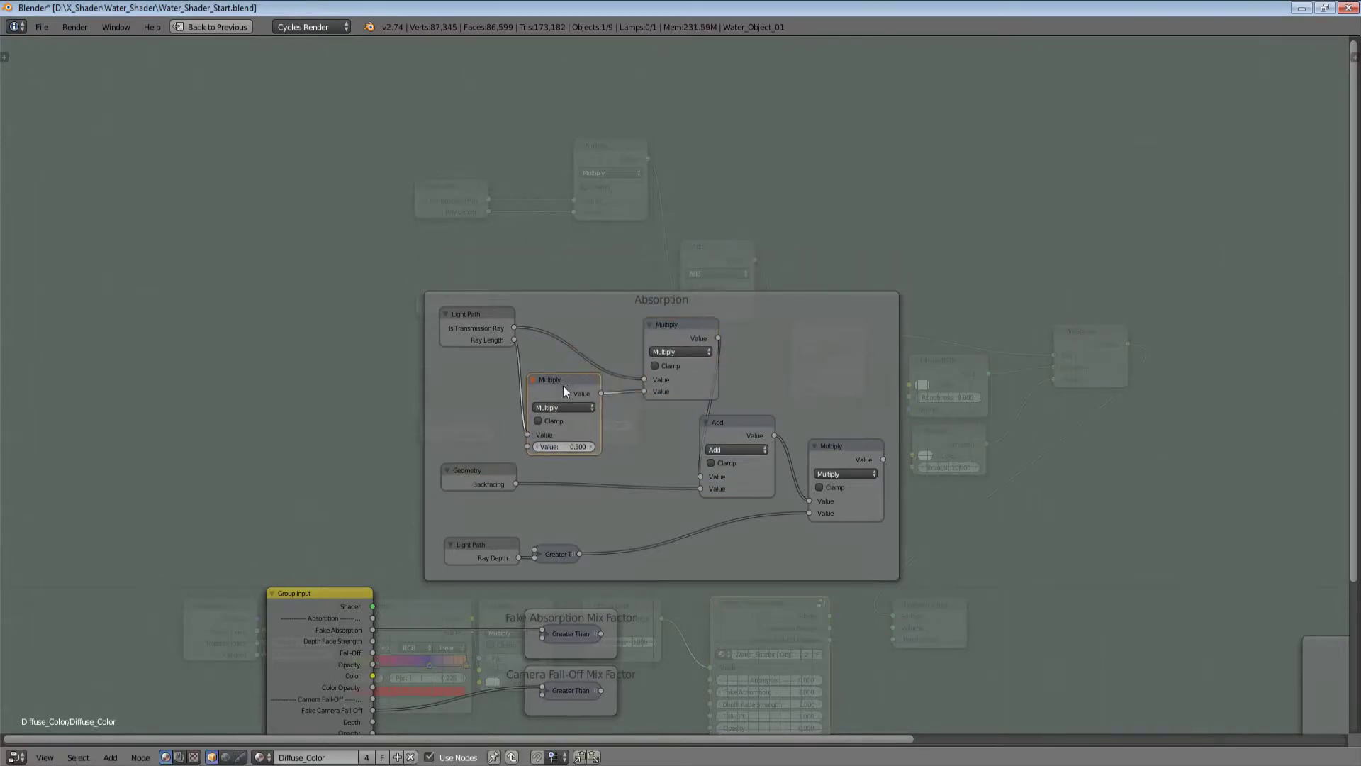
middle_click_drag(563, 385, 603, 351)
left_click_drag(533, 296, 610, 354)
middle_click_drag(610, 354, 619, 309)
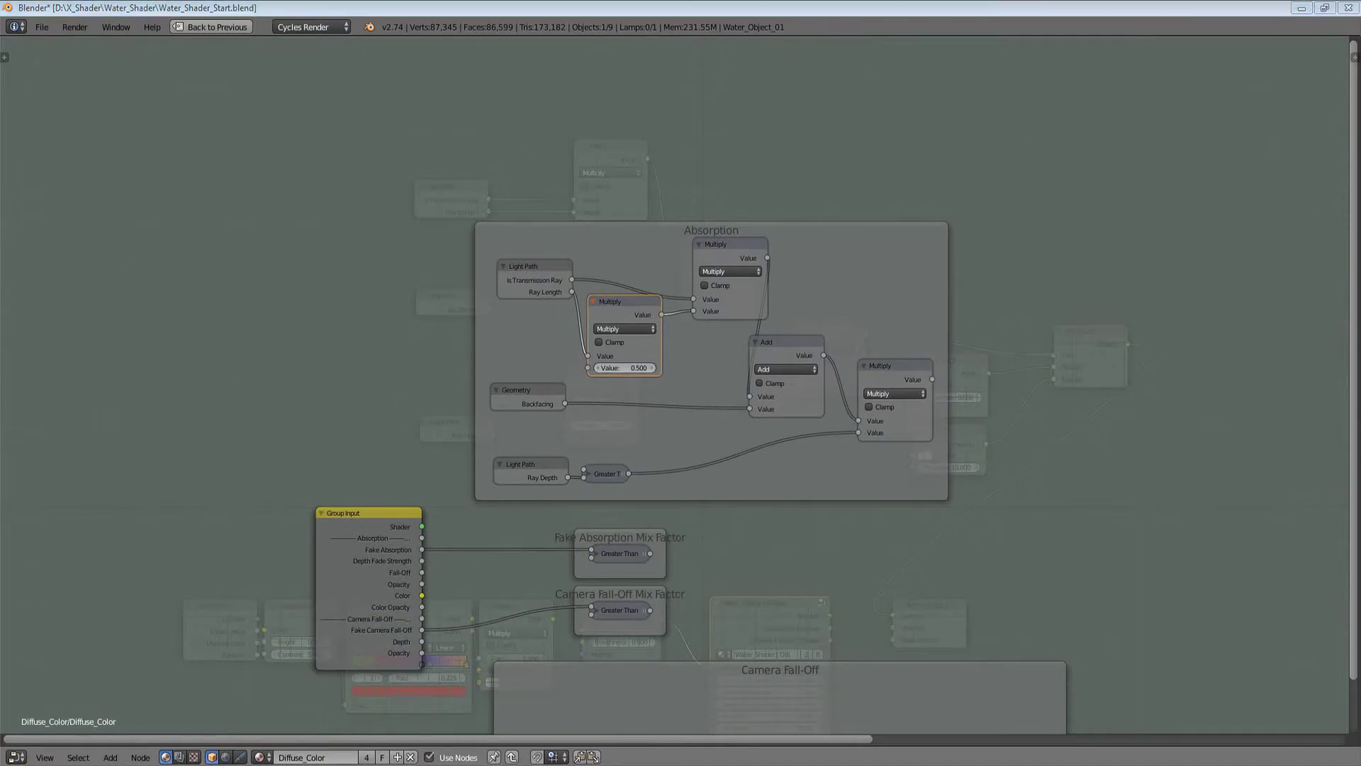
Step: Connect the Group Input's Depth Fade Strength to the duplicated Multiply node's second value and nudge that node right
middle_click_drag(804, 367, 746, 339)
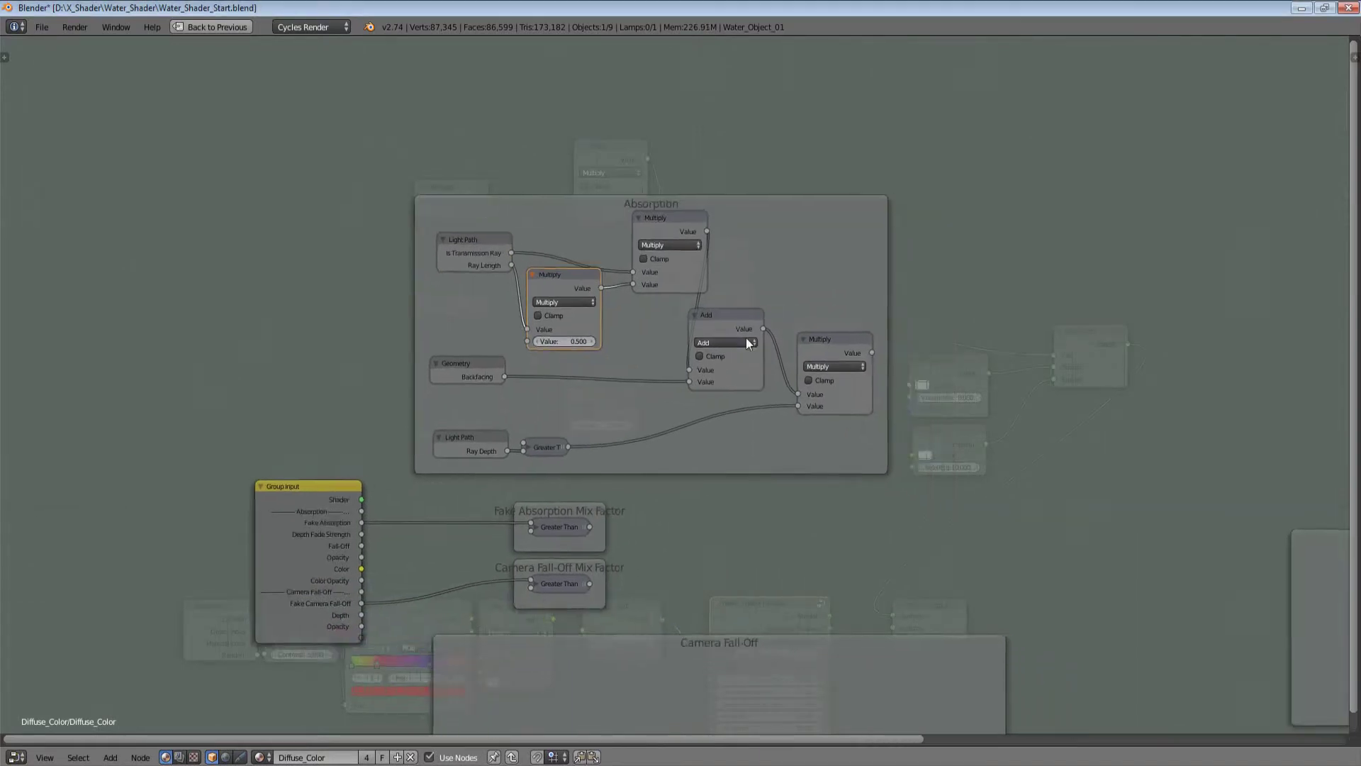
scroll(666, 367, "up", 2)
middle_click_drag(663, 368, 721, 324)
middle_click_drag(610, 246, 620, 274)
middle_click_drag(621, 347, 689, 324)
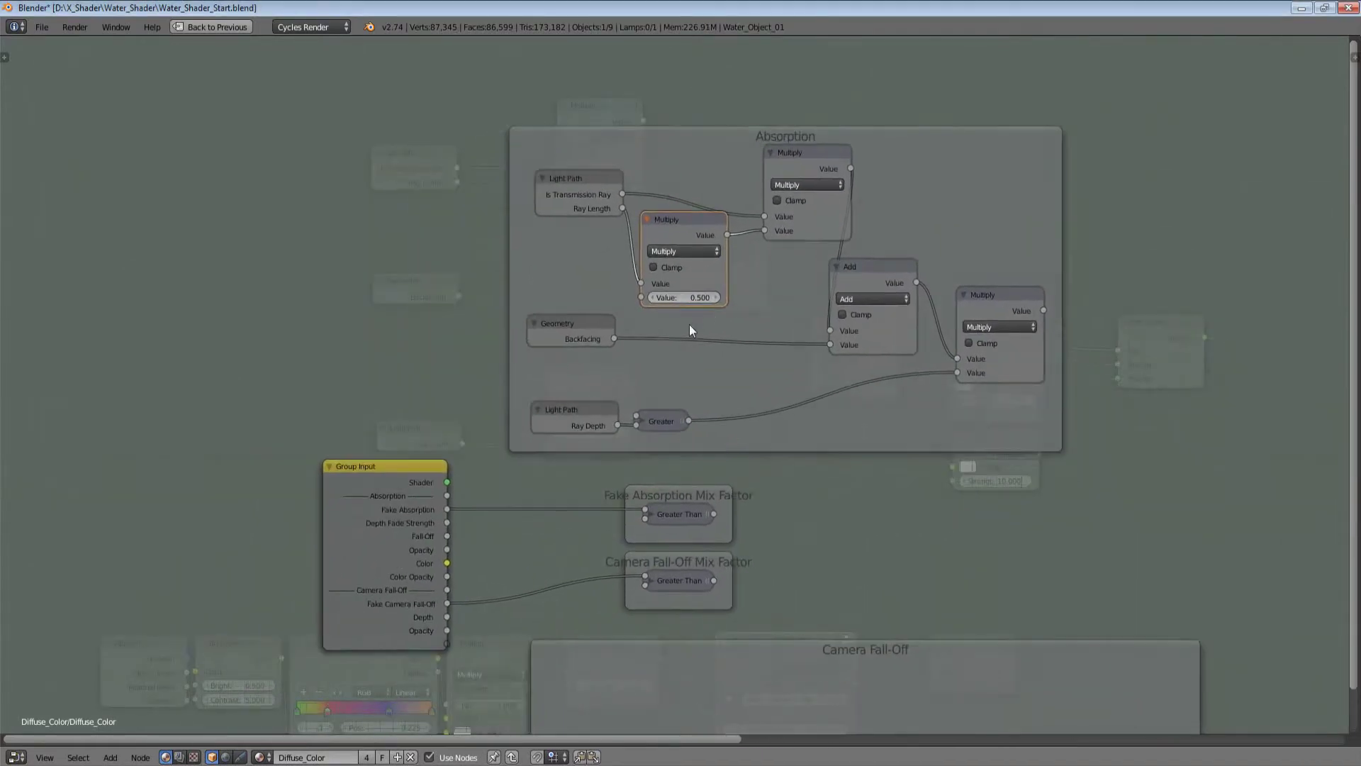
left_click_drag(636, 298, 453, 519)
middle_click_drag(774, 295, 702, 370)
left_click_drag(635, 307, 649, 304)
middle_click_drag(763, 411, 727, 376)
scroll(728, 375, "down", 1)
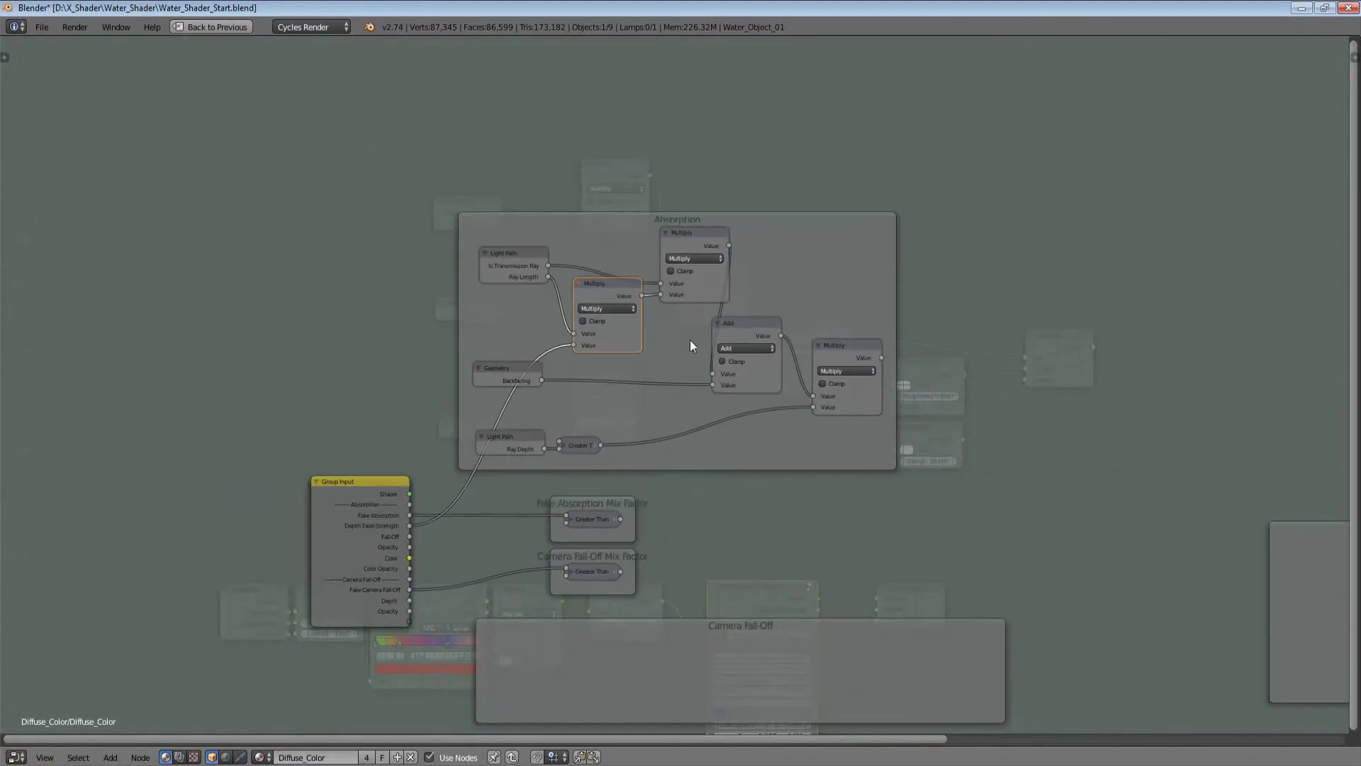
Step: Nudge the upper Multiply node in the Absorption frame, and shift the Add and final Multiply nodes together horizontally to the right
left_click(688, 245)
key("b")
left_click_drag(865, 310, 765, 381)
key("b")
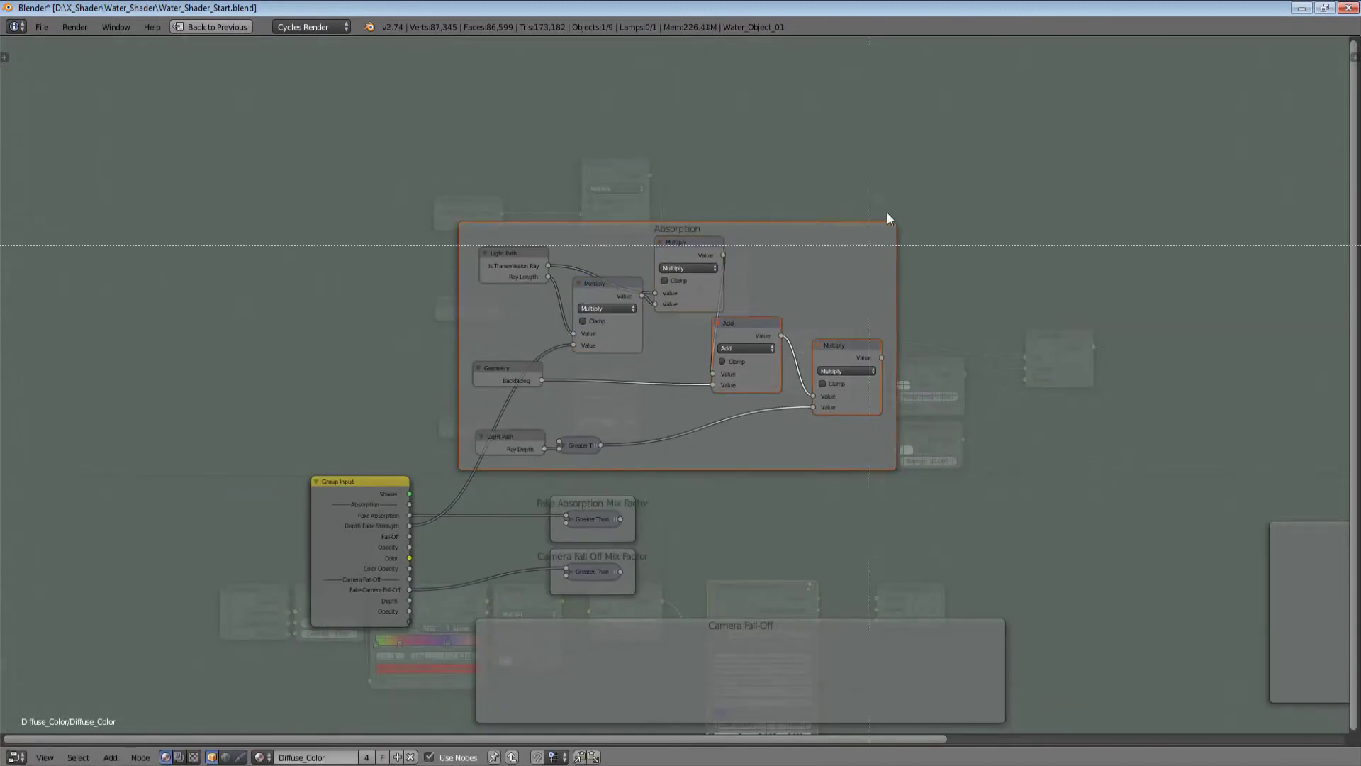
middle_click_drag(885, 182, 817, 245)
key("g")
key("x")
left_click(848, 265)
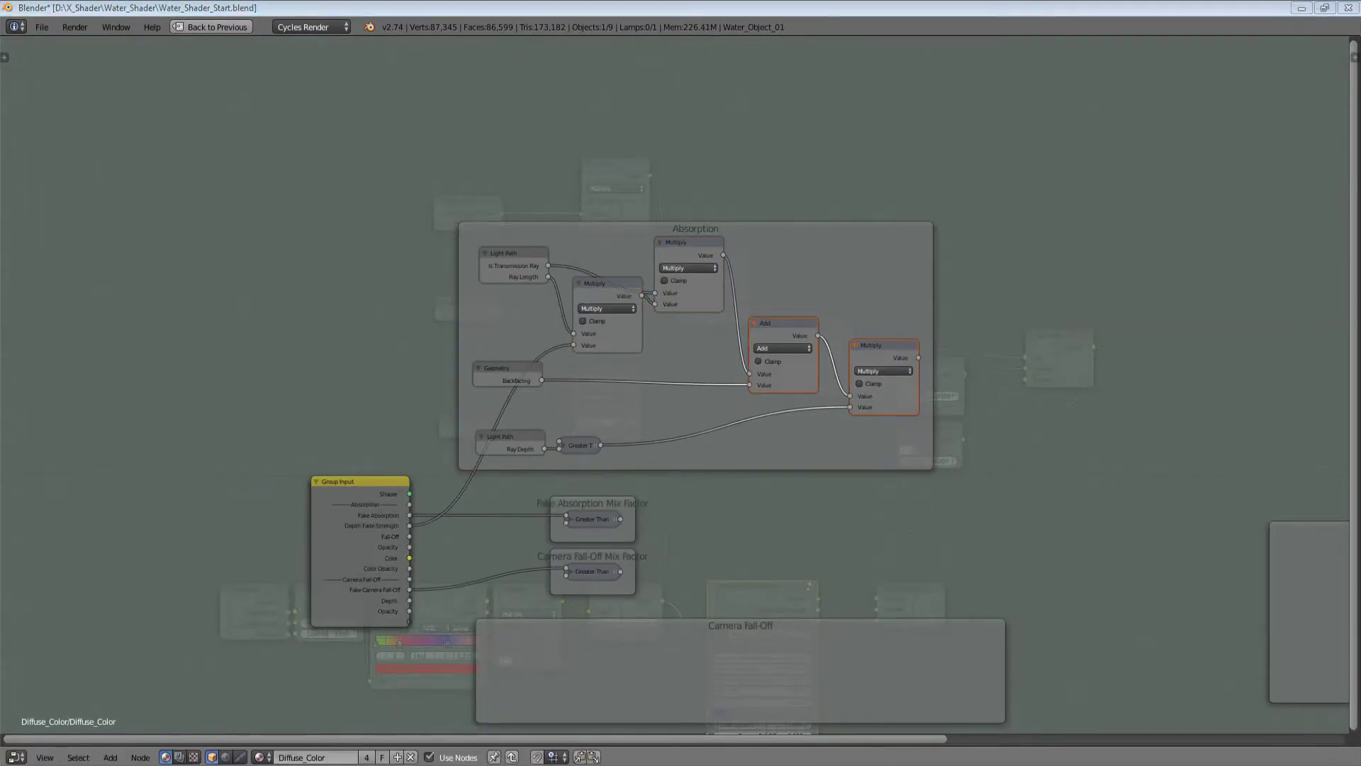
Step: Duplicate the final Multiply node to its right, feed the original's output into the copy's first value, and set the copy's operation to Power
scroll(755, 356, "up", 1)
left_click(718, 350)
key("shift+d")
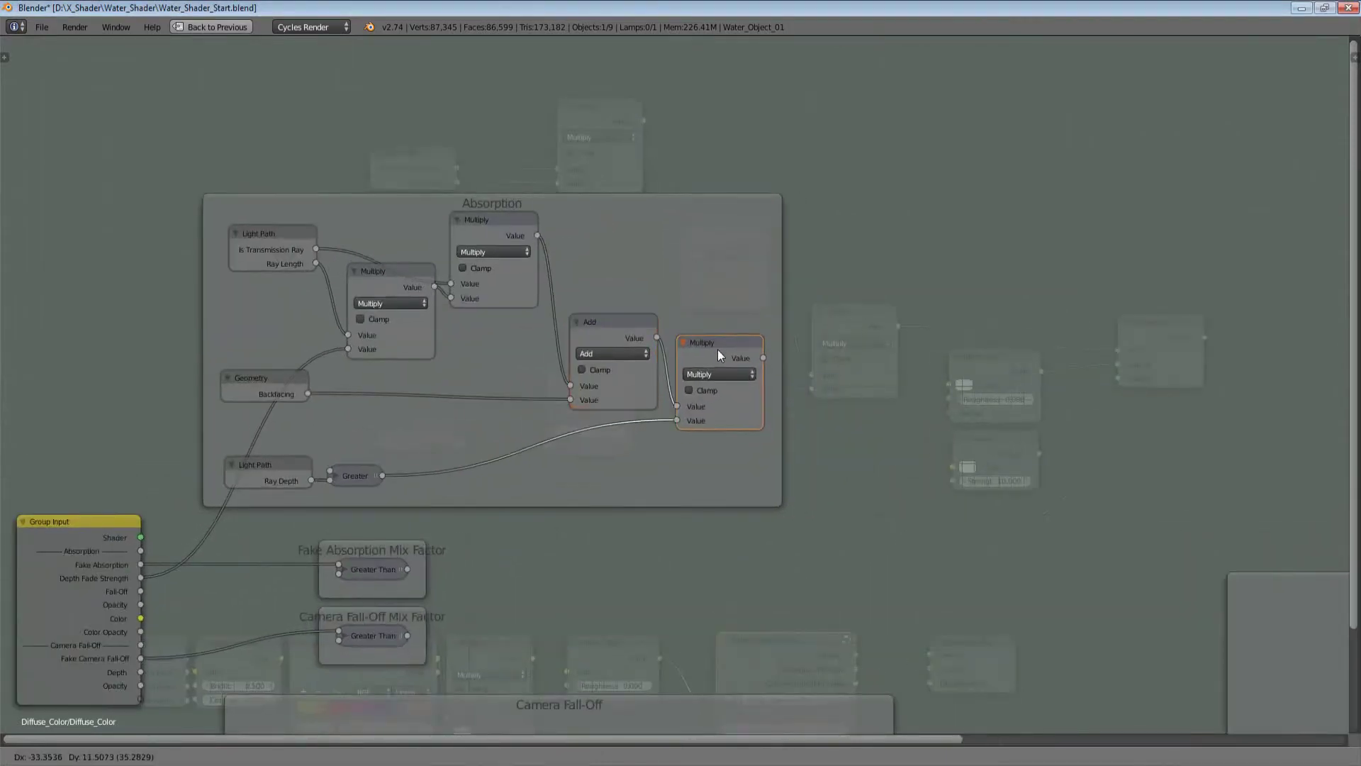
left_click(828, 330)
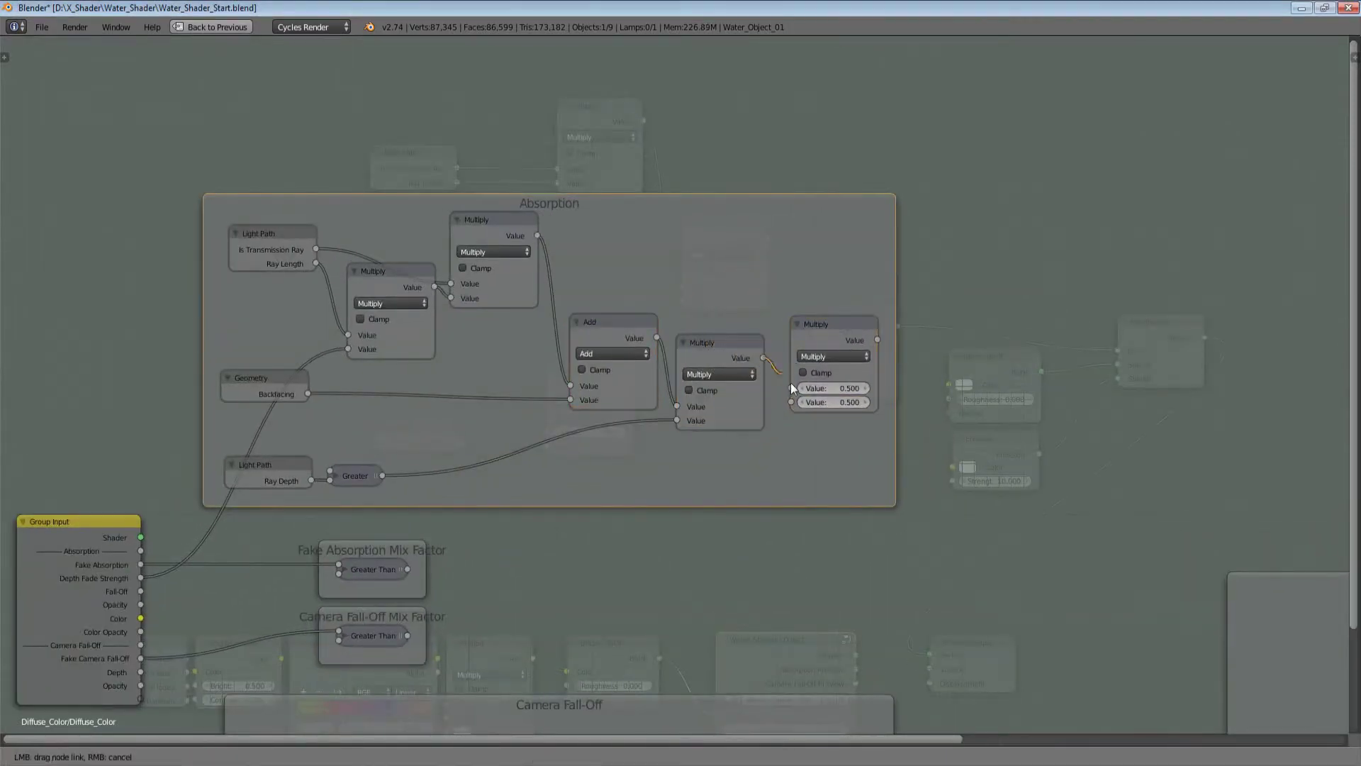
left_click(838, 355)
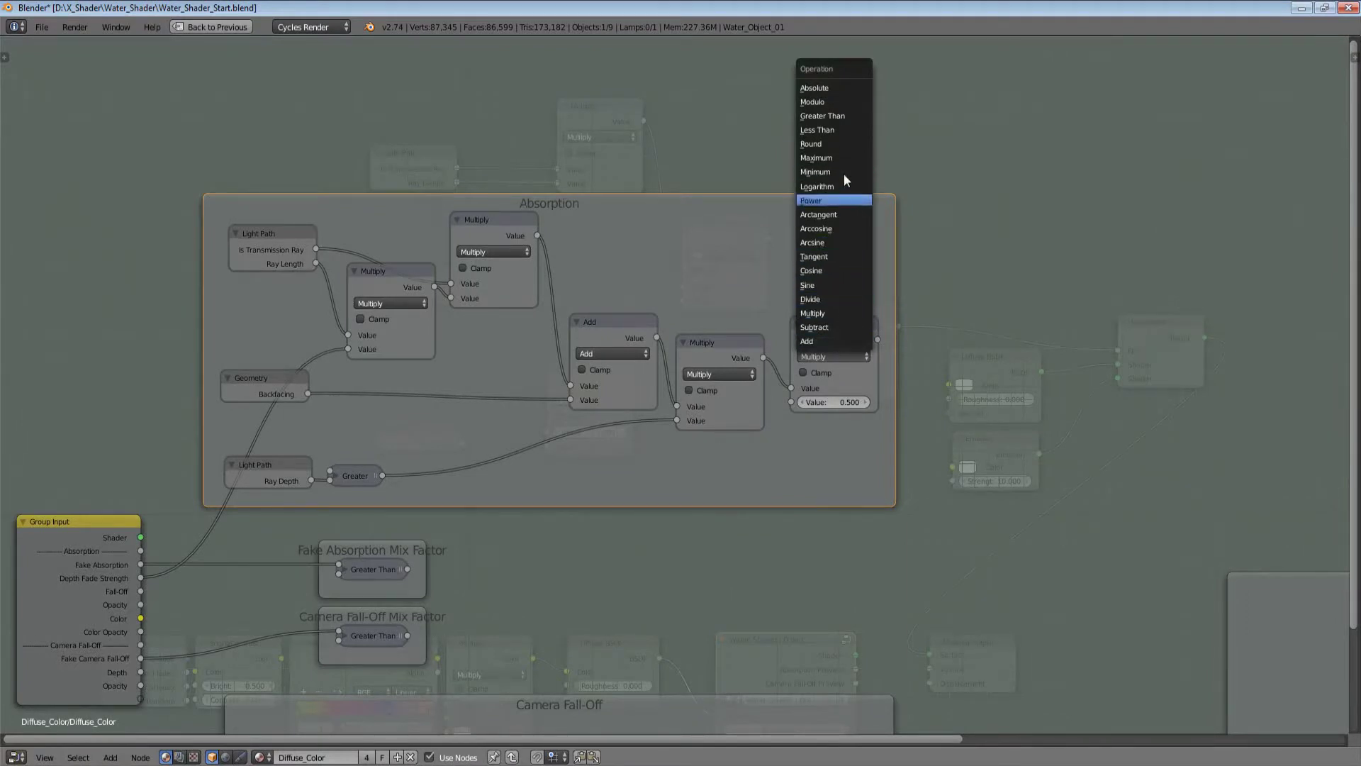
left_click(839, 200)
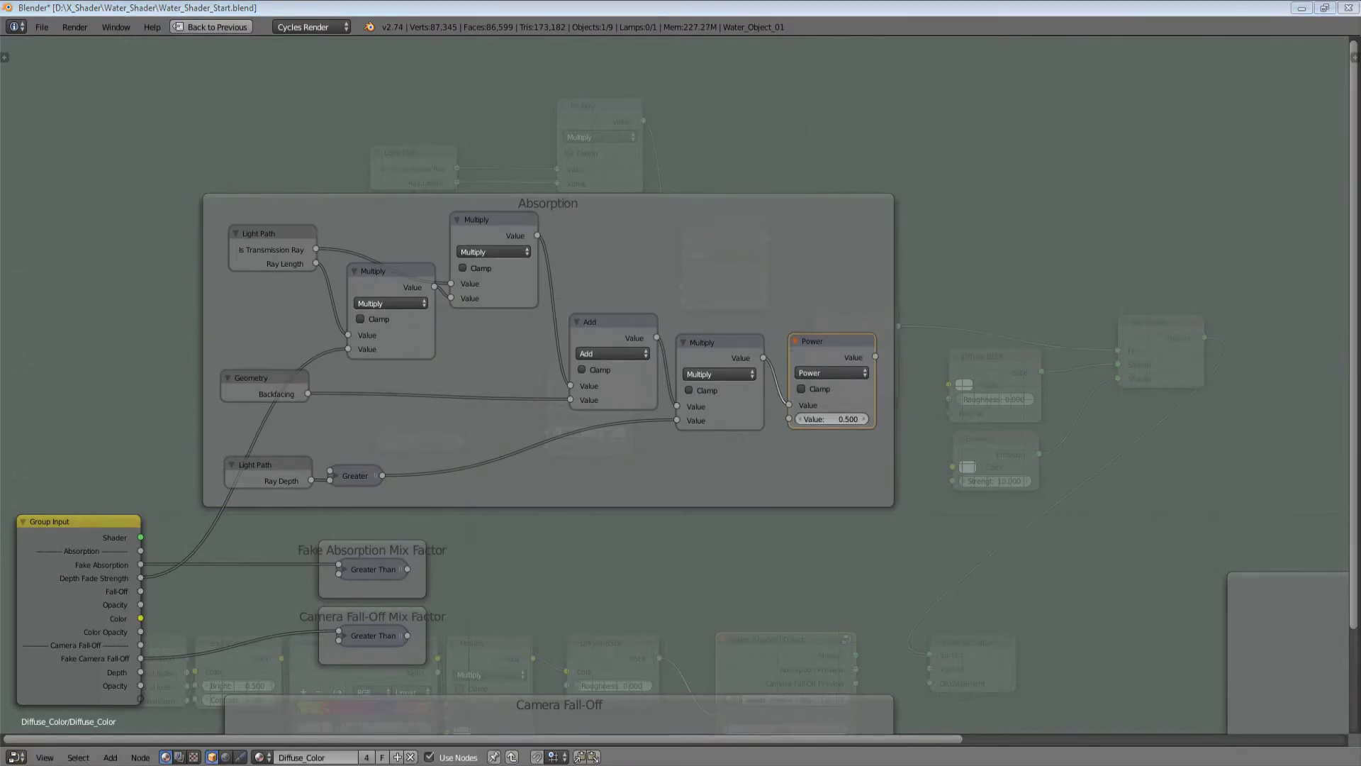
Step: Connect the Group Input's Fall-Off to the Power node's second value
middle_click_drag(757, 427, 975, 418)
left_click_drag(1006, 410, 358, 581)
middle_click_drag(1096, 363, 1010, 377)
left_click_drag(986, 365, 992, 401)
right_click(992, 400)
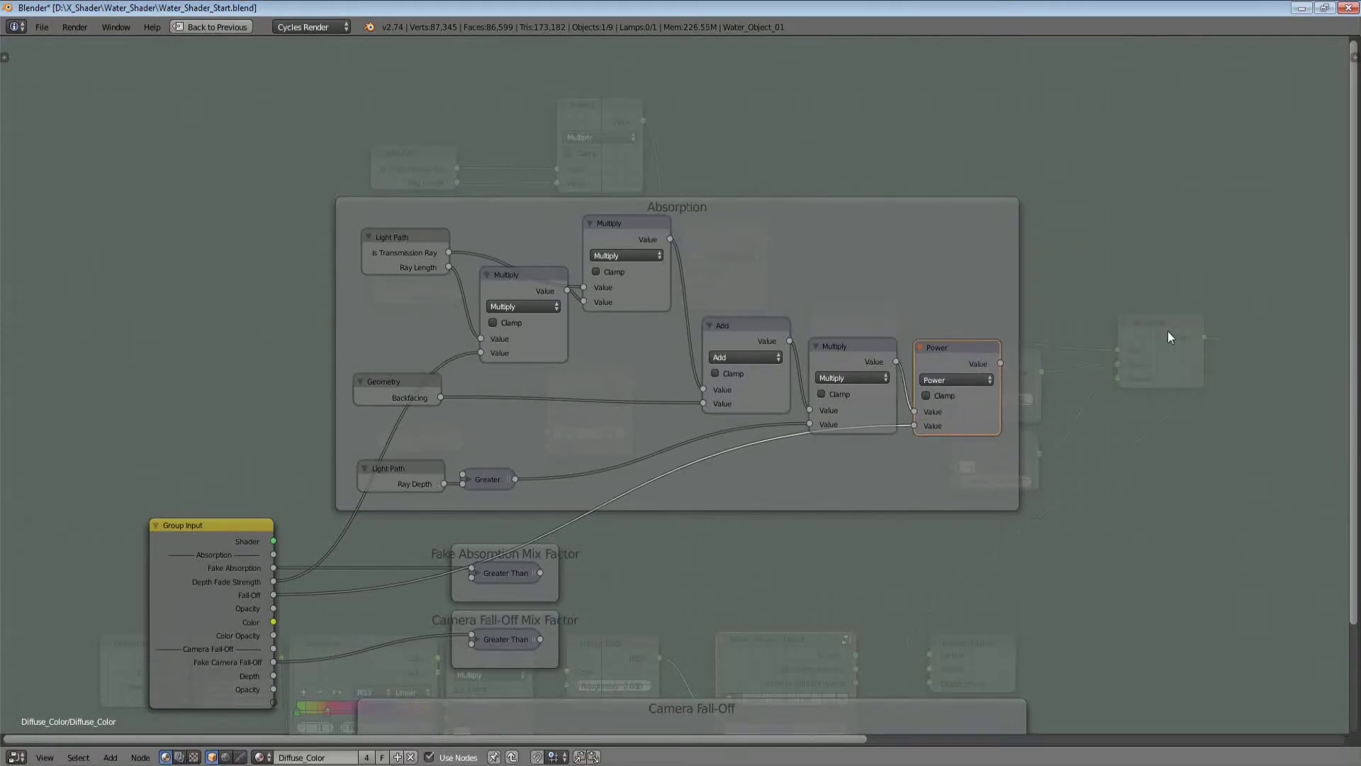
middle_click_drag(1167, 331, 1017, 330)
key("shift+a")
mouse_move(1019, 331)
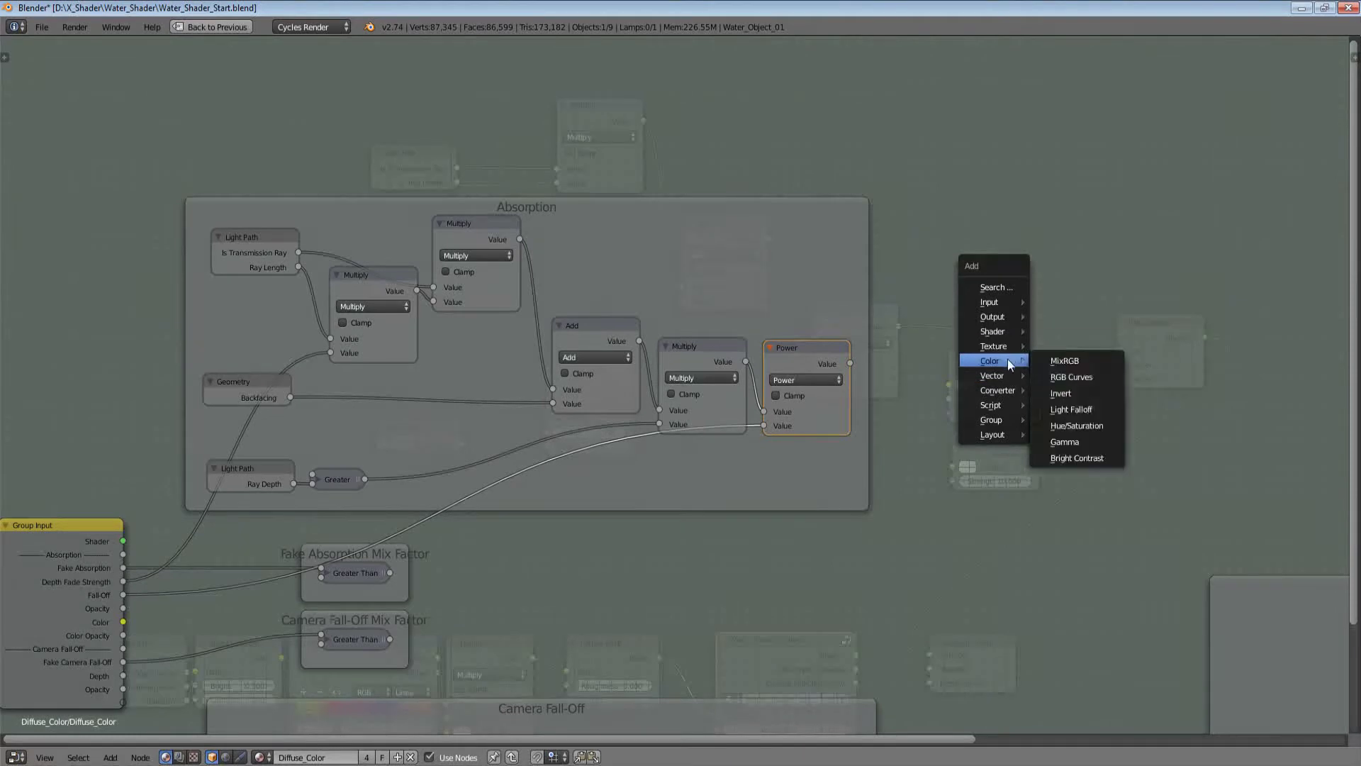
left_click(1063, 391)
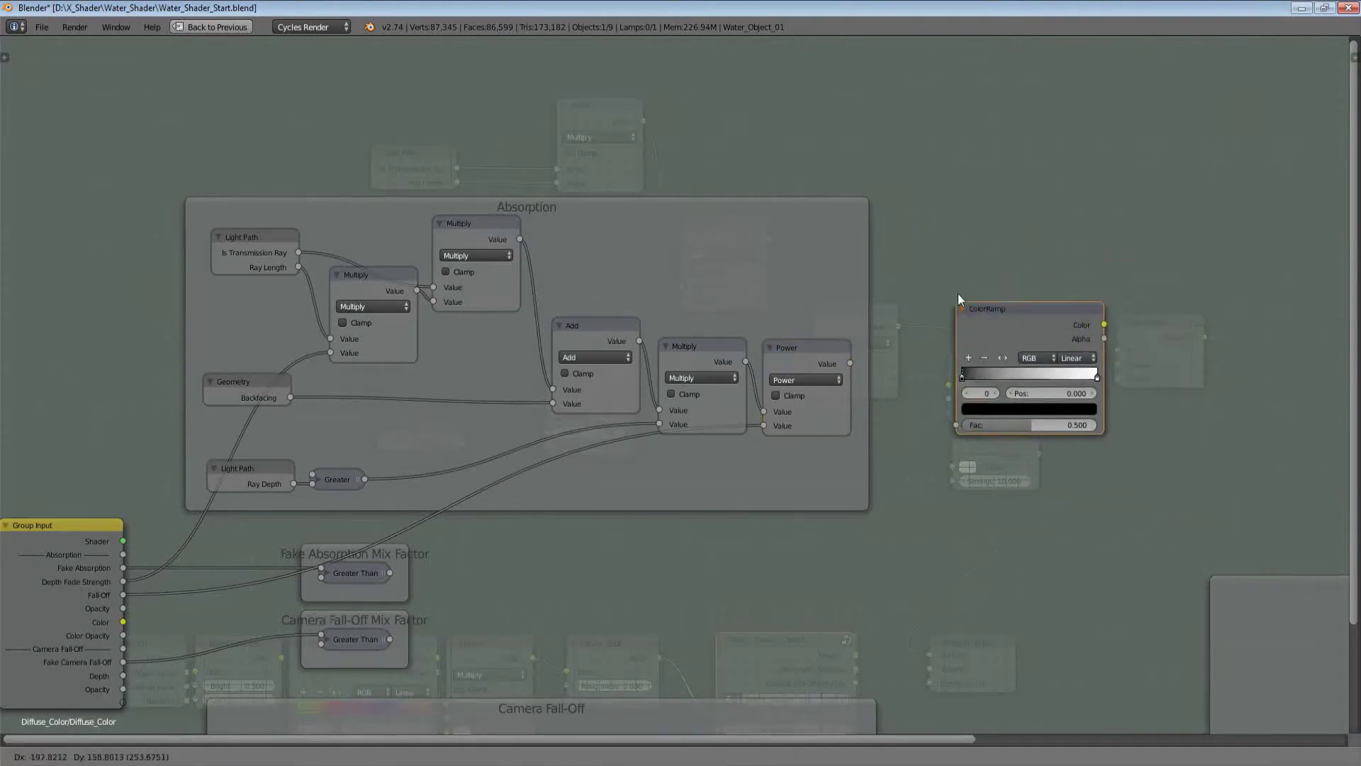
left_click(954, 273)
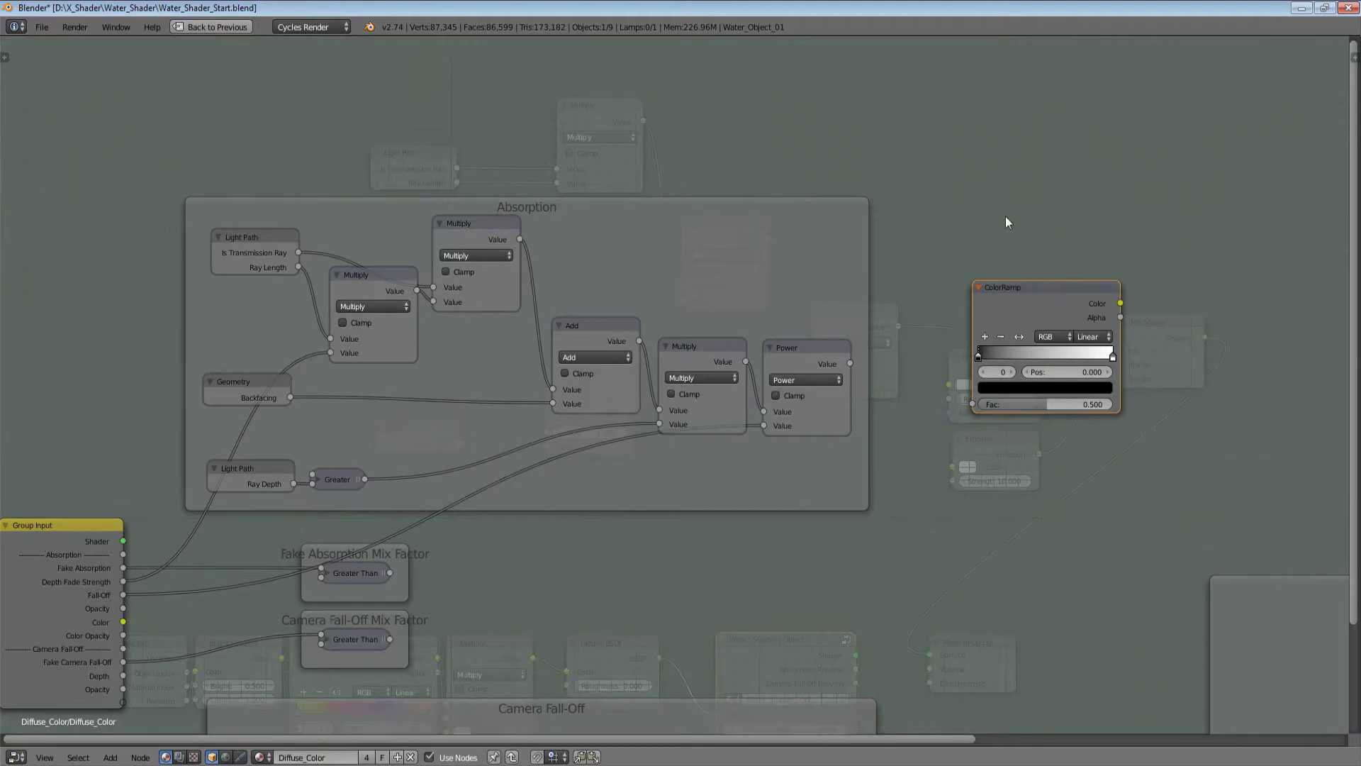
left_click_drag(1038, 296, 986, 338)
key("x")
key("shift+a")
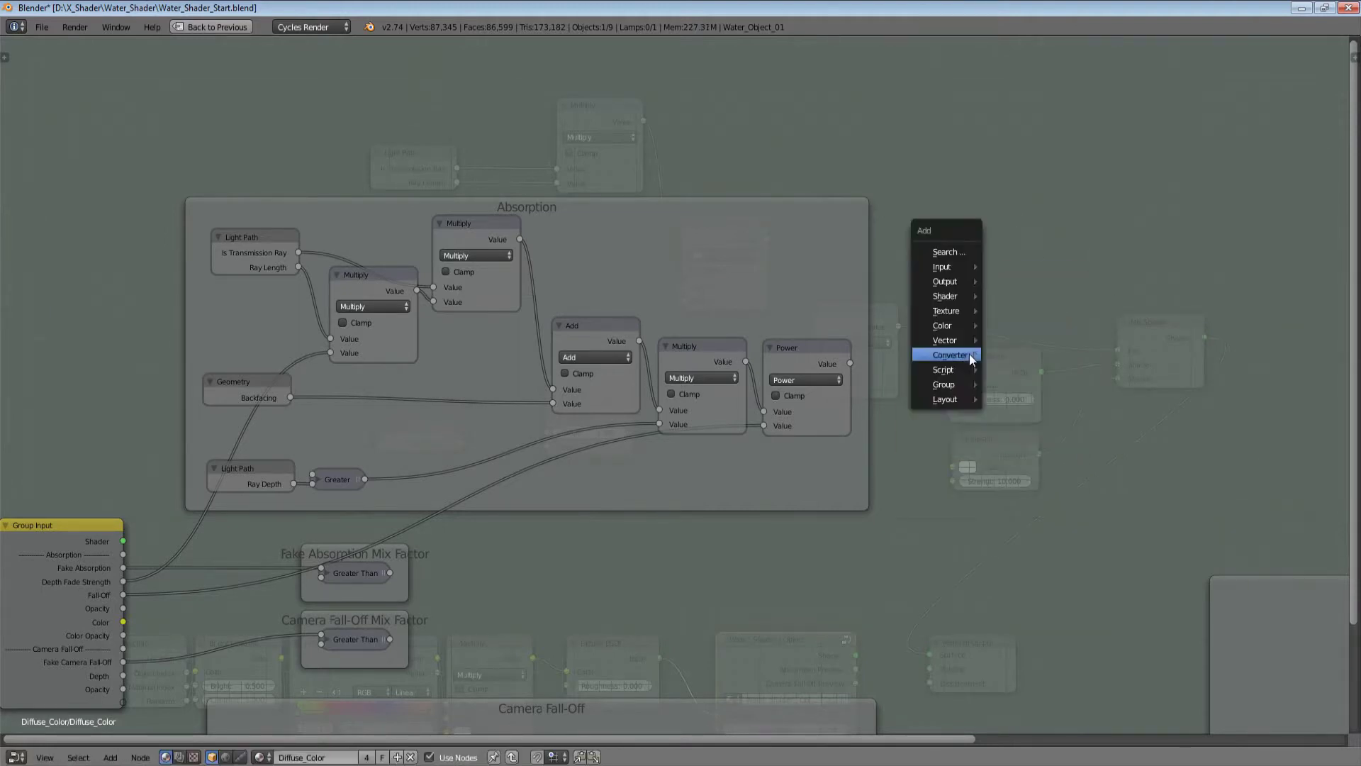
mouse_move(970, 355)
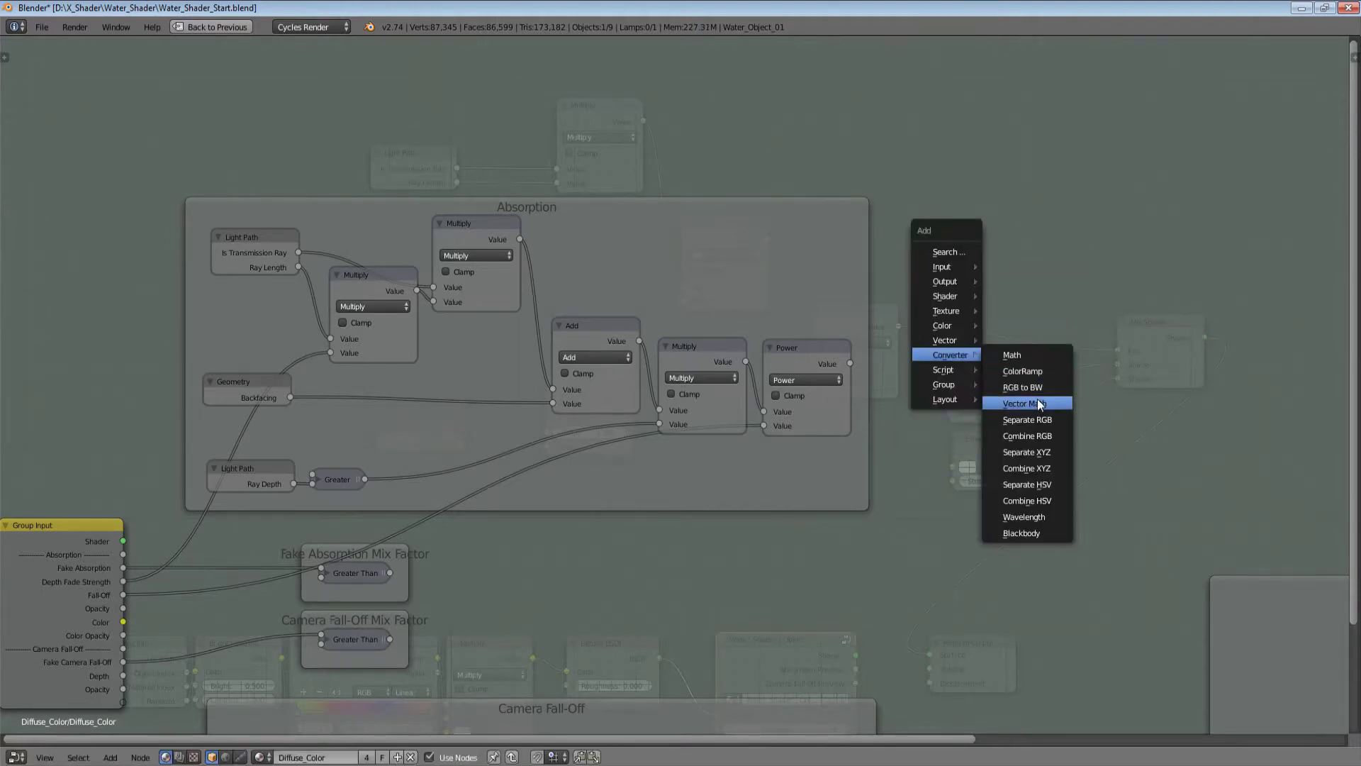
mouse_move(951, 321)
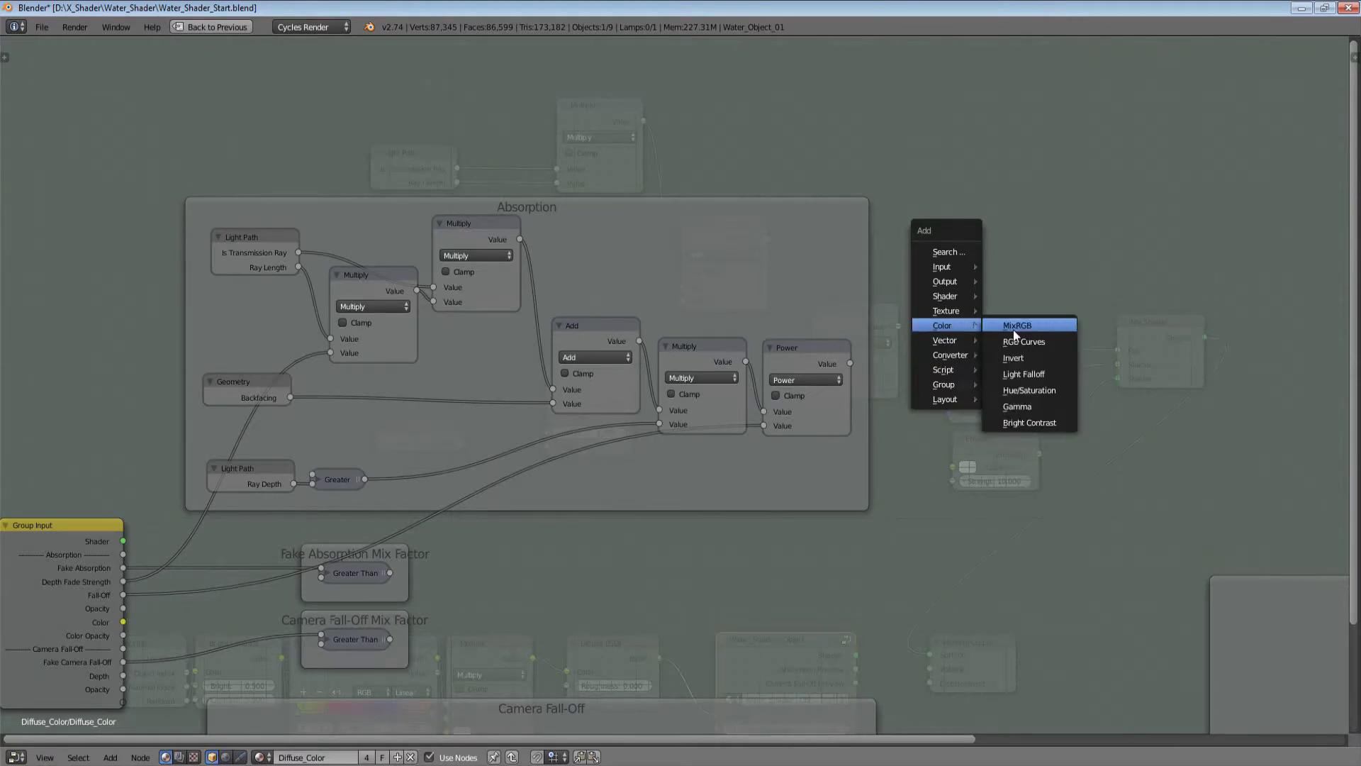
left_click(1071, 341)
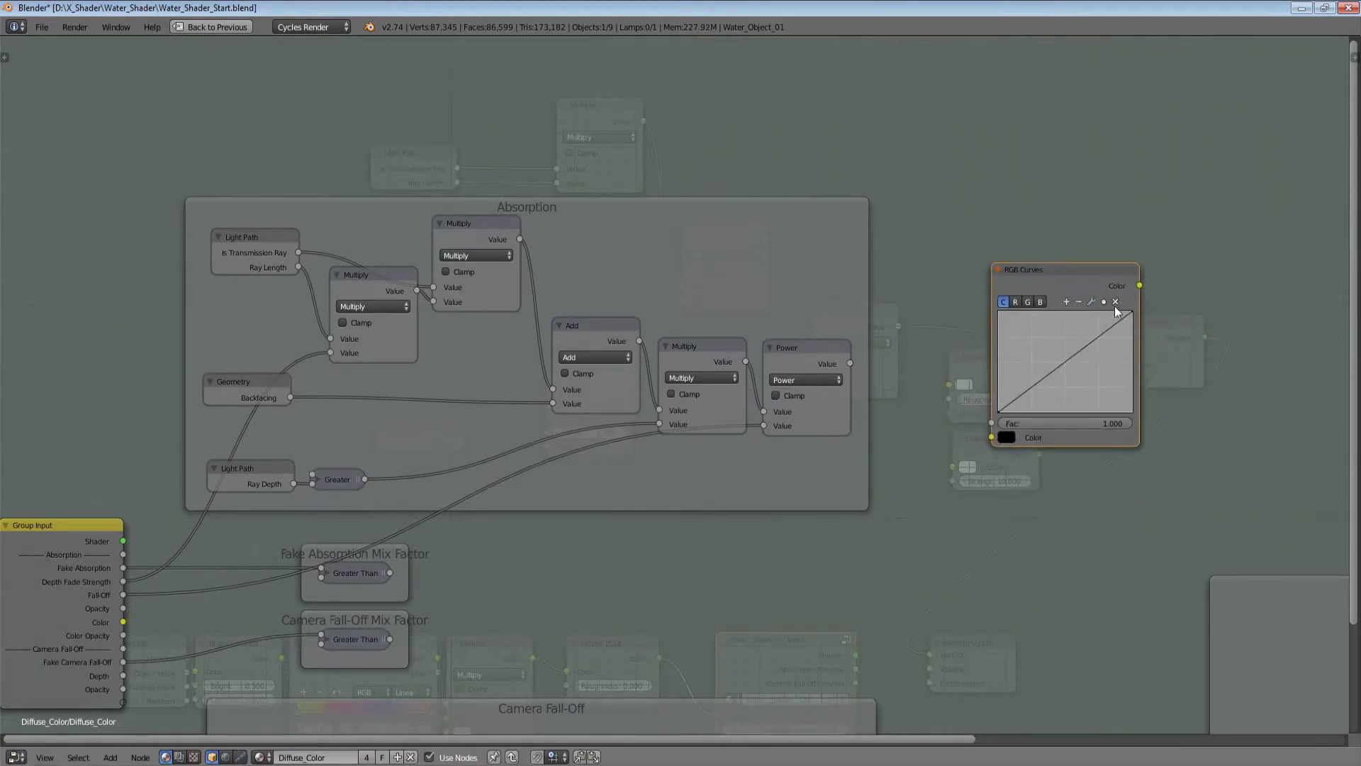
left_click_drag(1097, 285, 1063, 261)
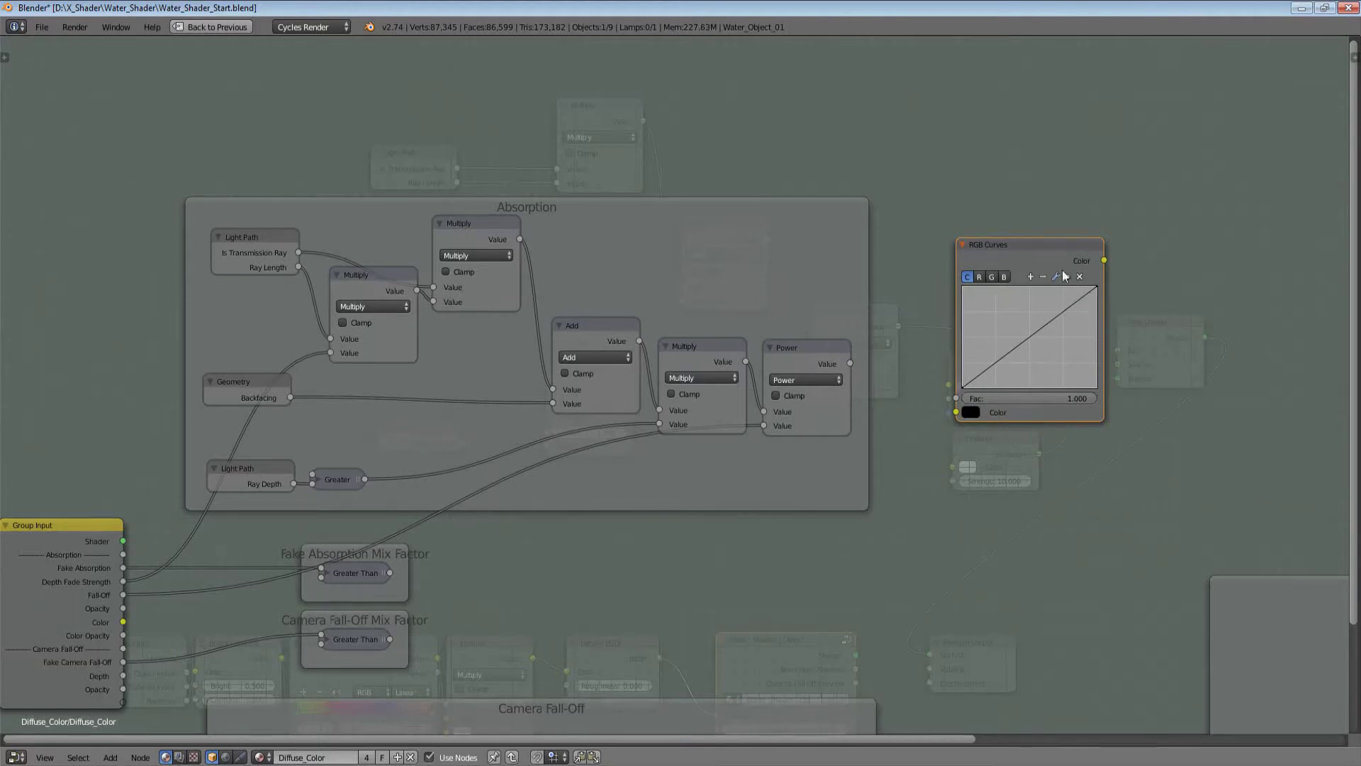
key("x")
Step: Duplicate the Power node to its right inside the Absorption frame and change the copy's operation to Multiply
scroll(972, 353, "down", 4)
scroll(968, 377, "up", 5)
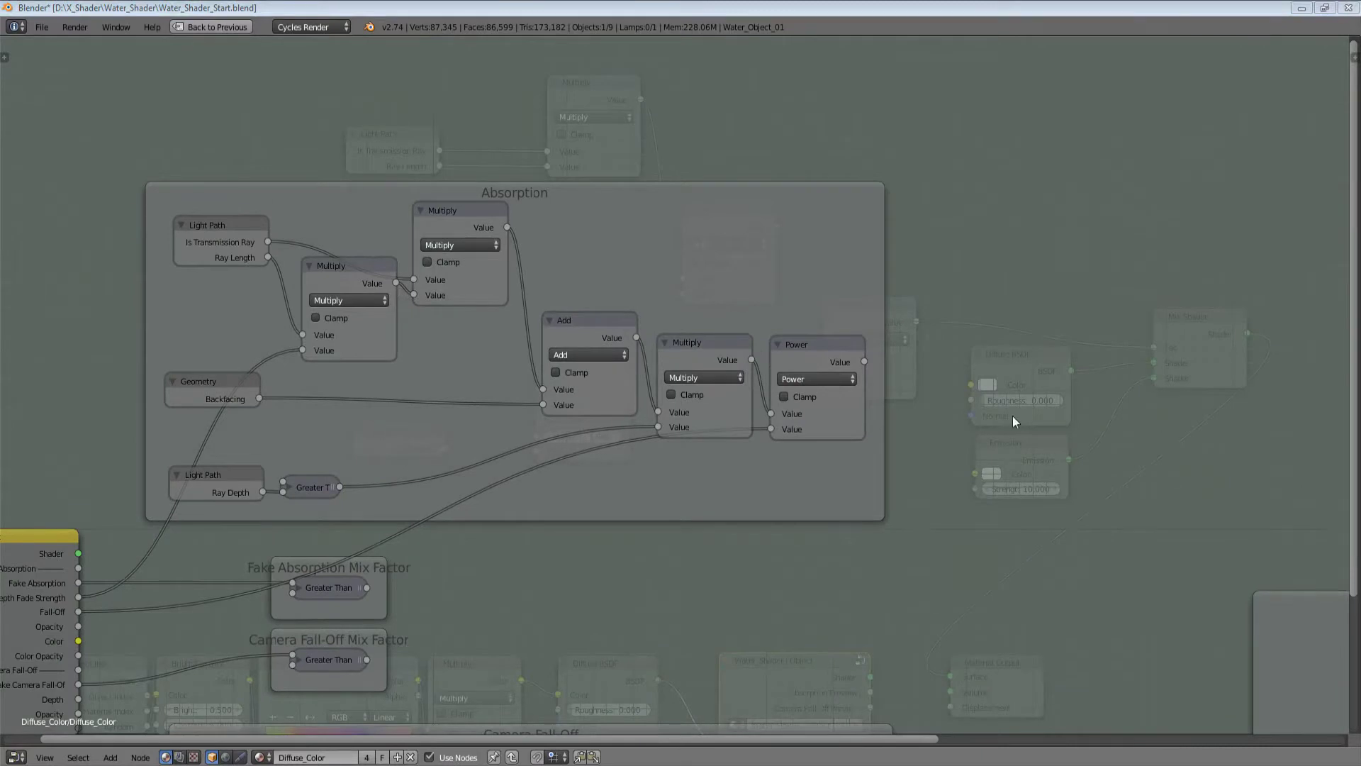
middle_click_drag(1013, 420, 1092, 409)
left_click(924, 344)
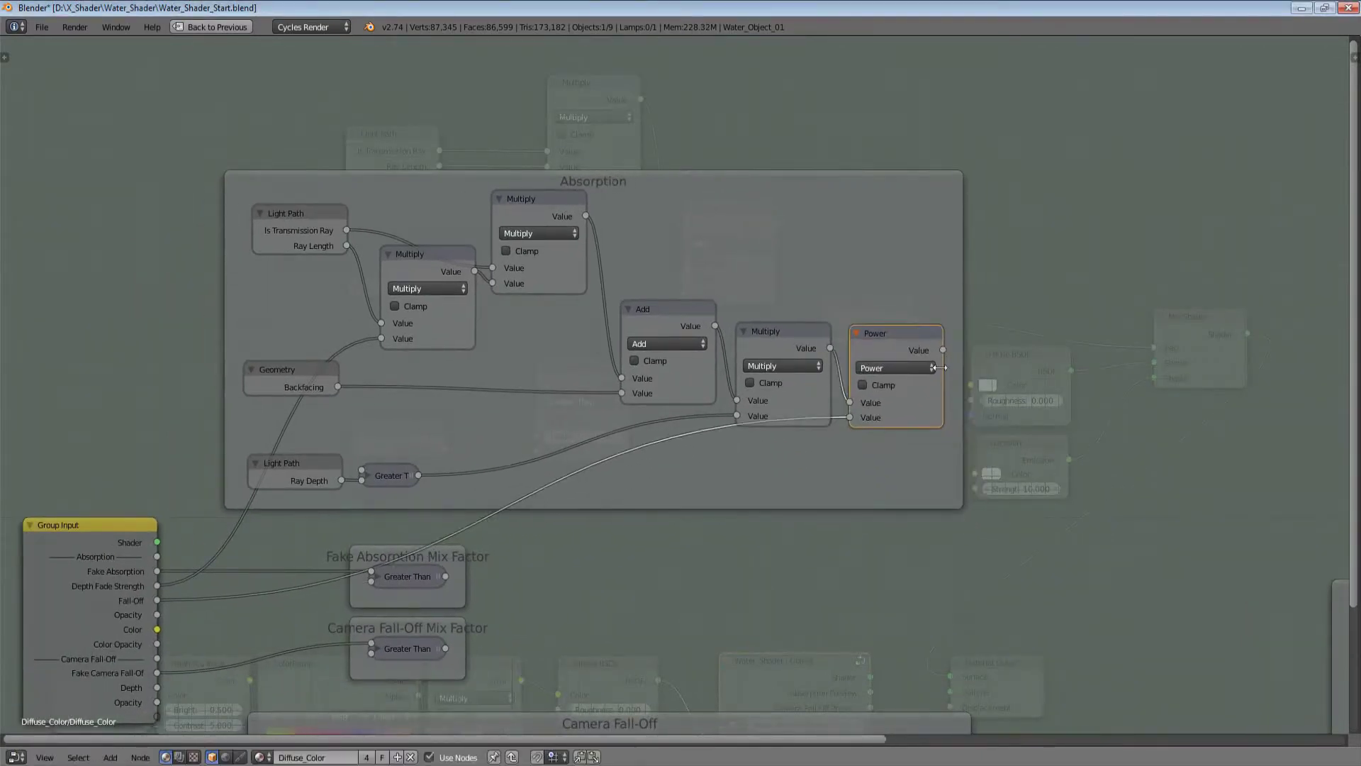
scroll(940, 367, "down", 2)
key("shift+d")
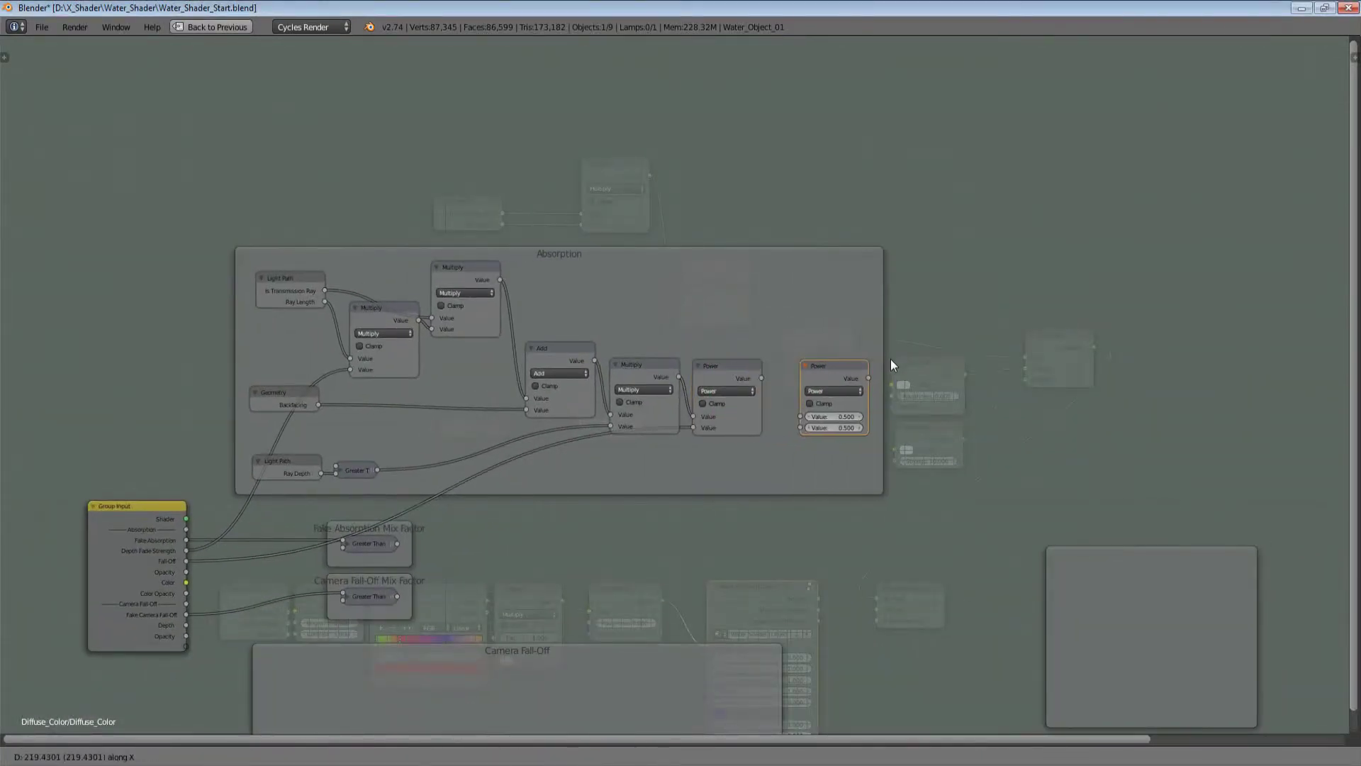
left_click(862, 360)
middle_click_drag(826, 371, 914, 336)
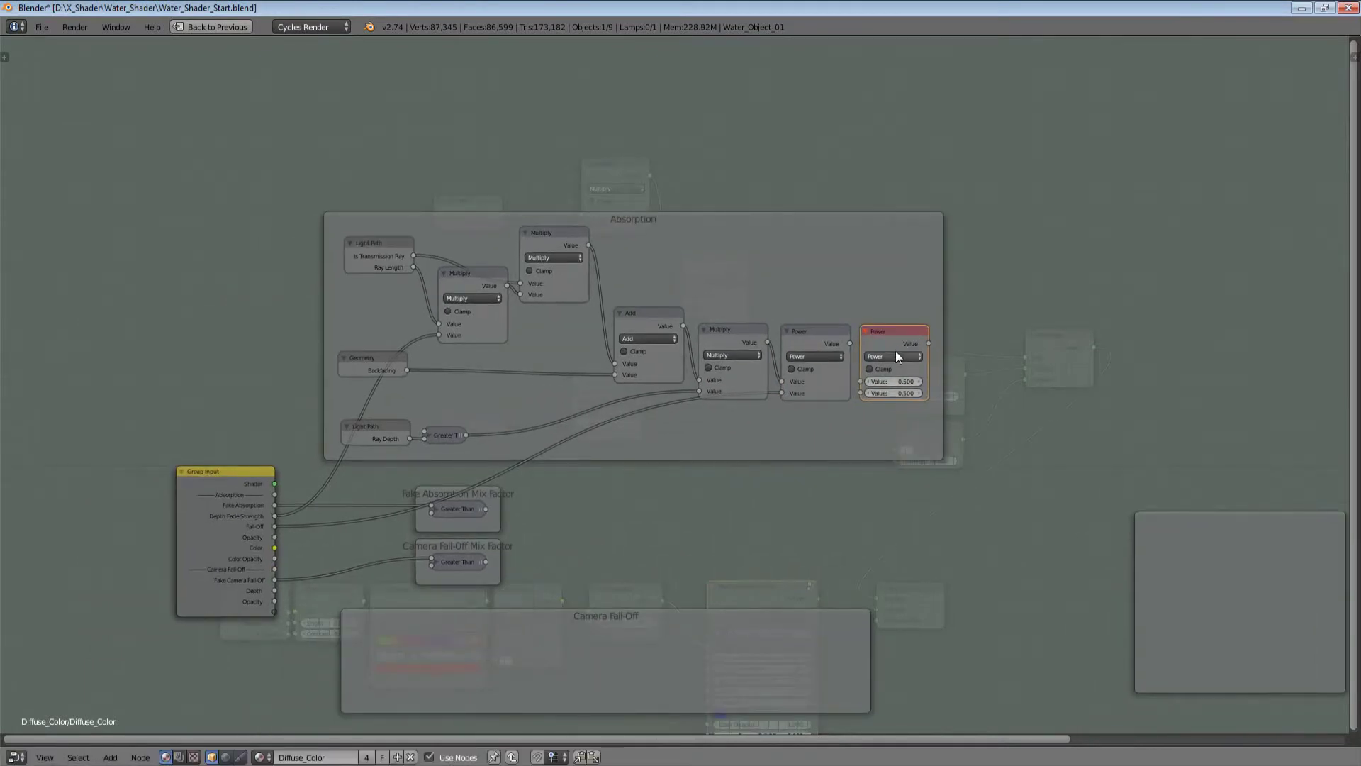
left_click(895, 354)
key("m")
left_click(892, 353)
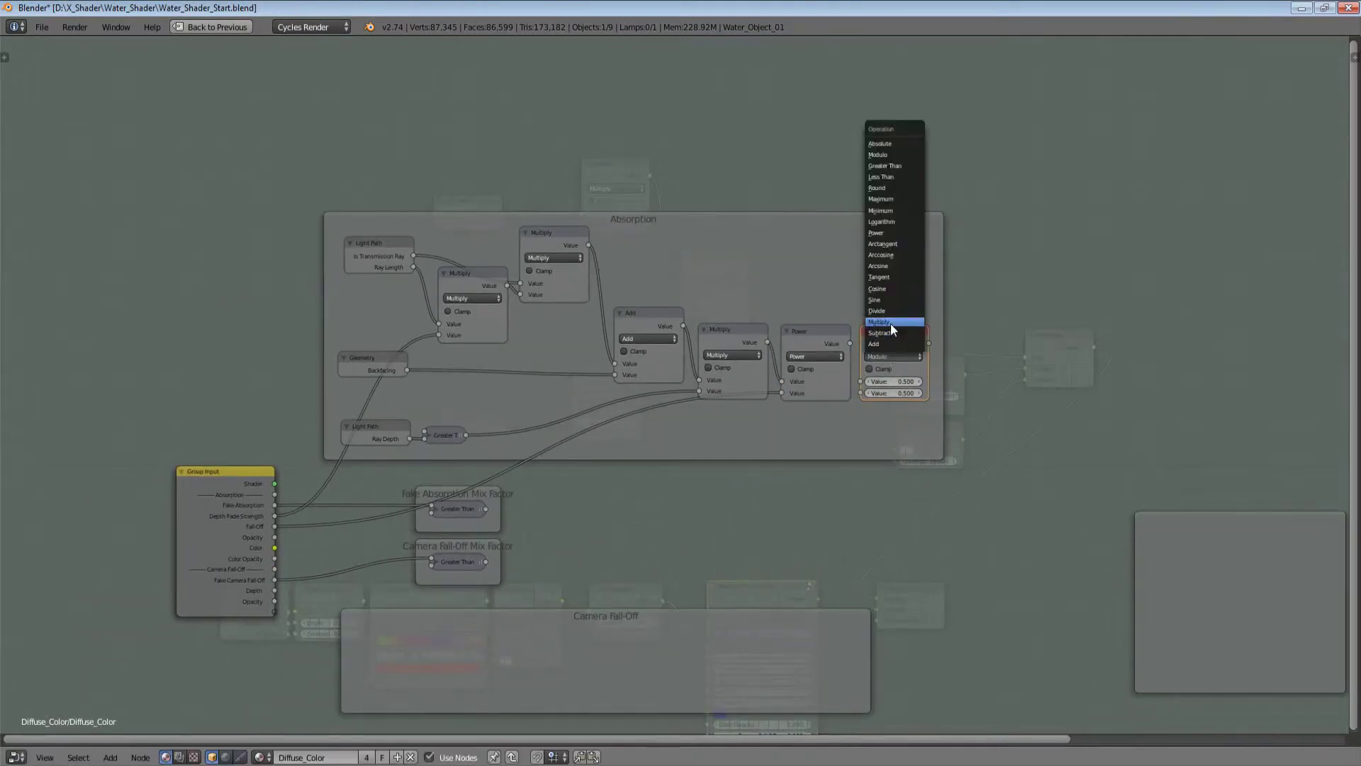
left_click(891, 324)
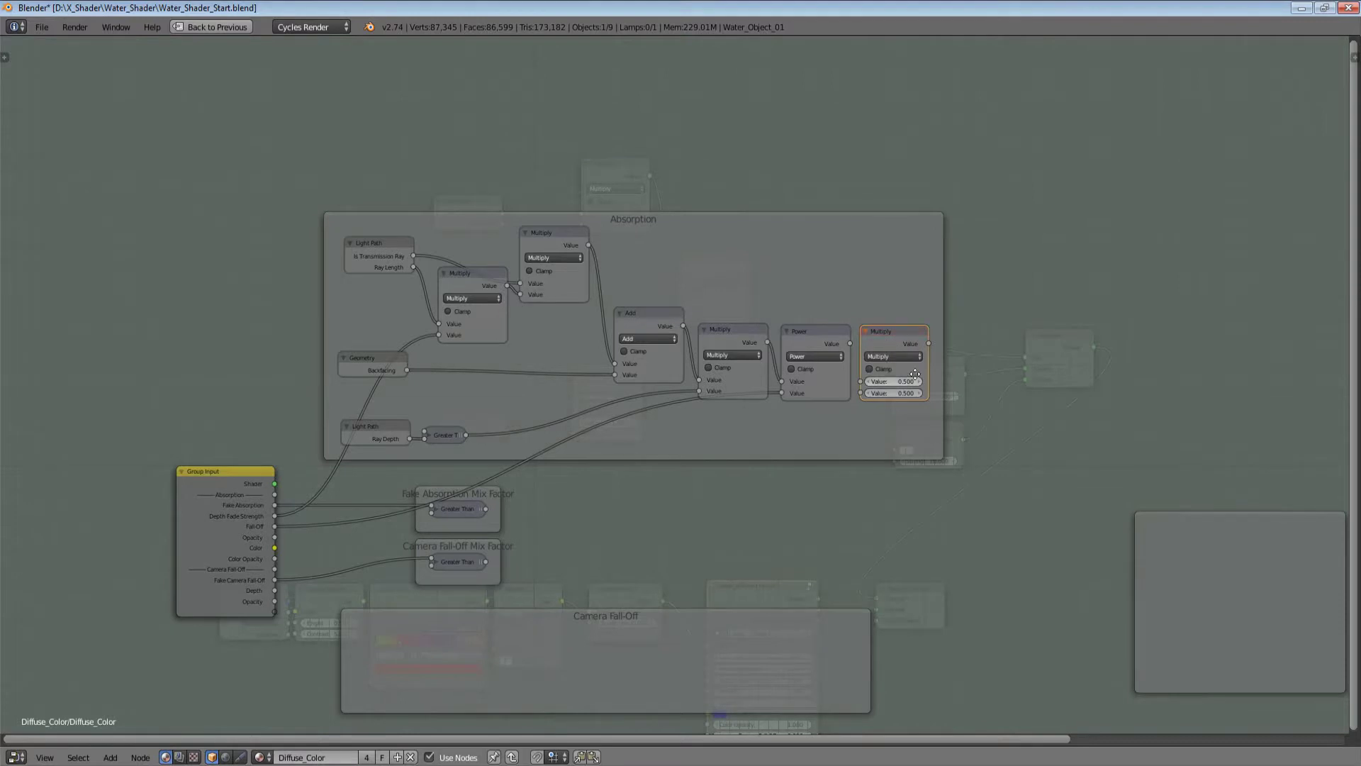
Step: Connect the Group Input's Opacity to the second value of the new rightmost Multiply node
middle_click_drag(874, 397, 941, 375)
left_click_drag(928, 370, 925, 397)
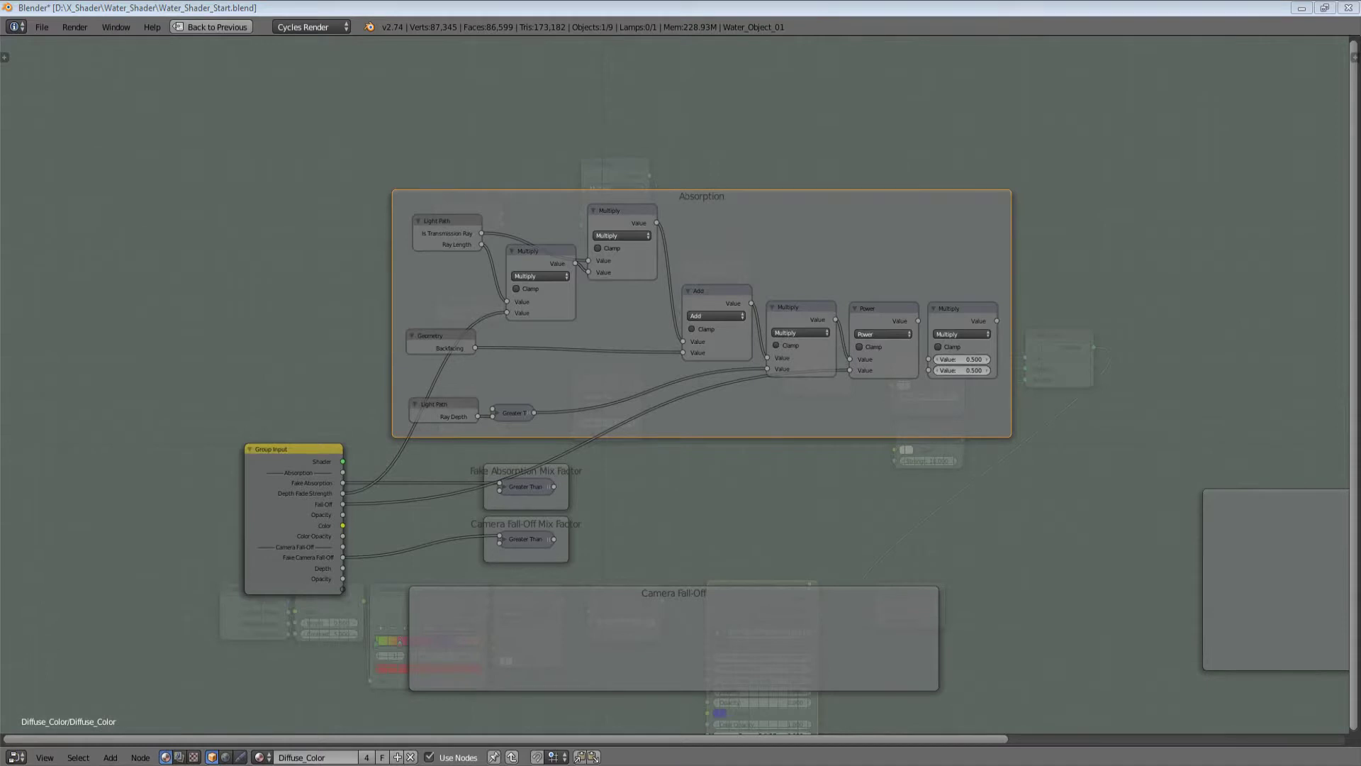
middle_click_drag(939, 383, 980, 392)
left_click_drag(966, 382, 384, 517)
Step: Insert a duplicate of the rightmost Multiply on the Opacity link as a clamped Subtract node, with first value 1.000 and Opacity as the second
scroll(967, 431, "up", 2)
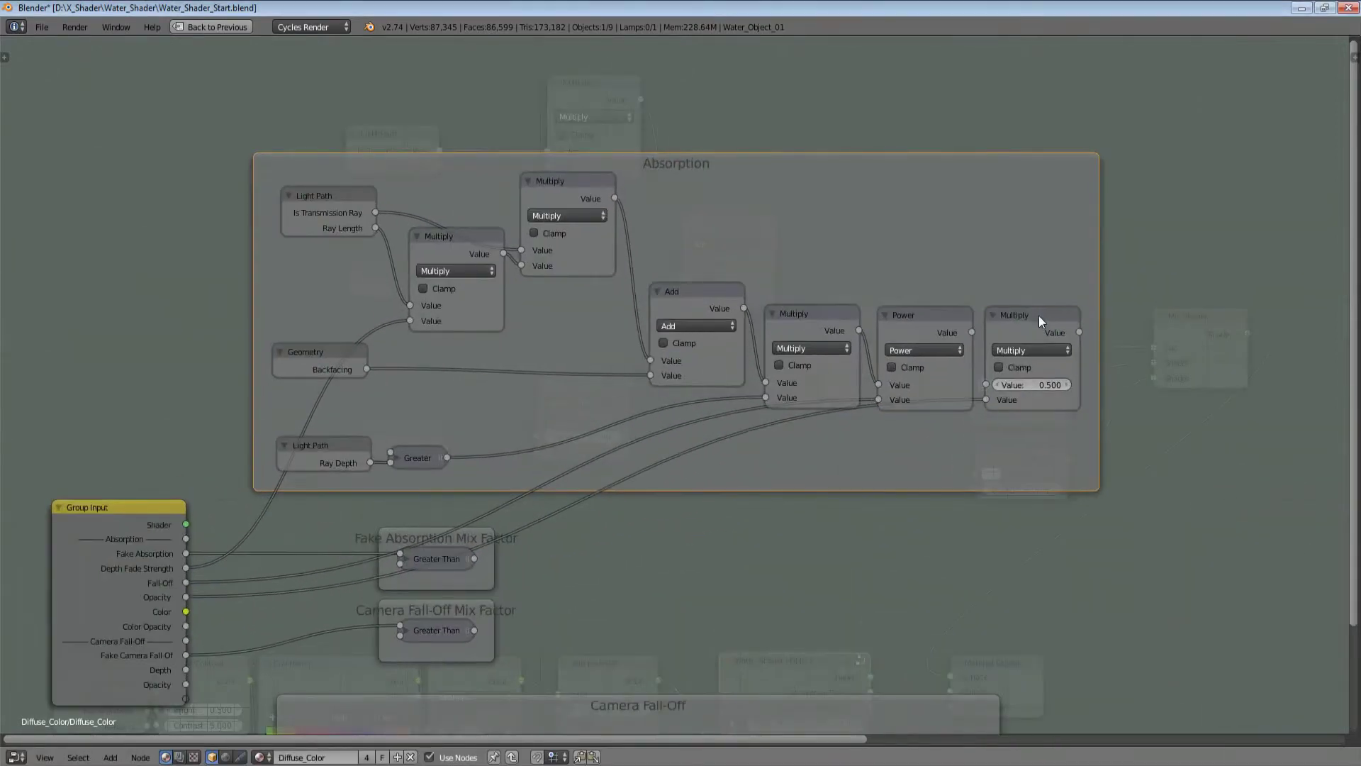
key("shift+d")
left_click(768, 449)
left_click(776, 464)
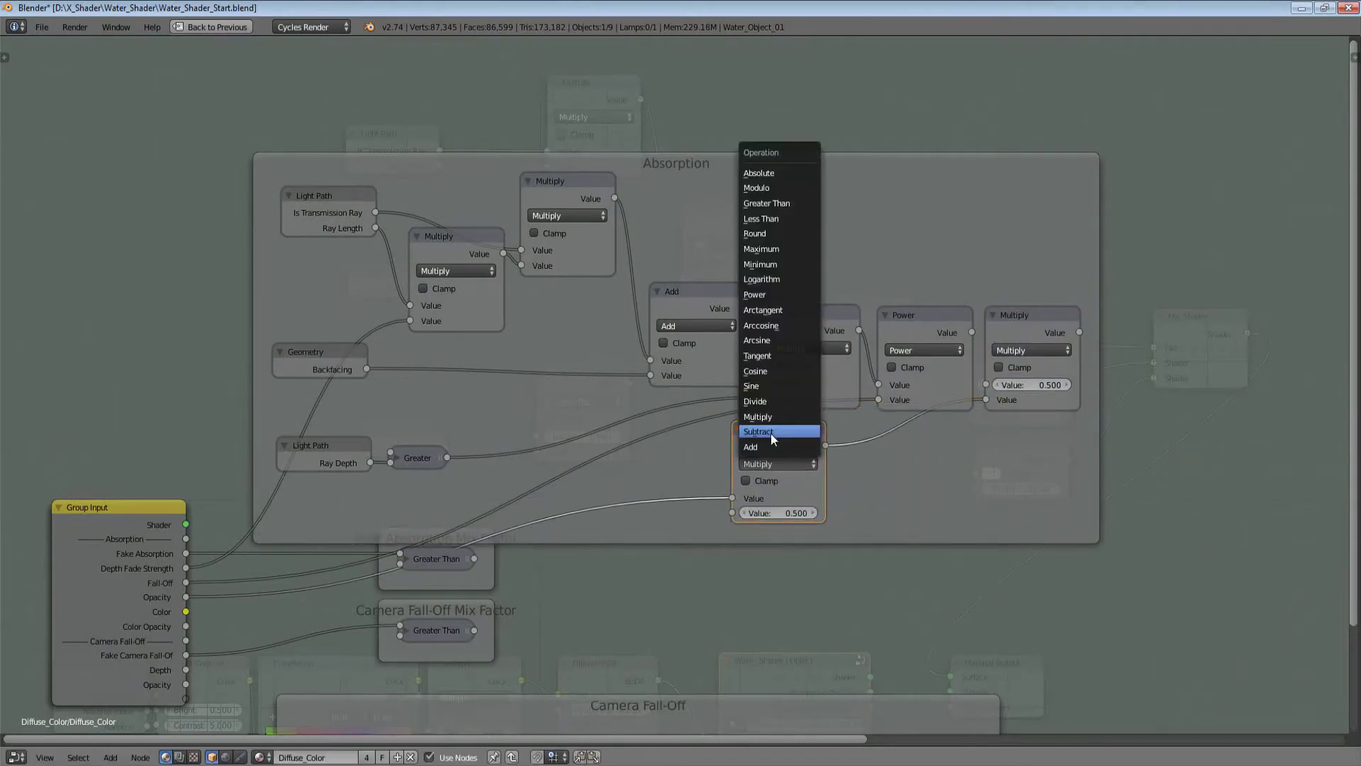
left_click(771, 433)
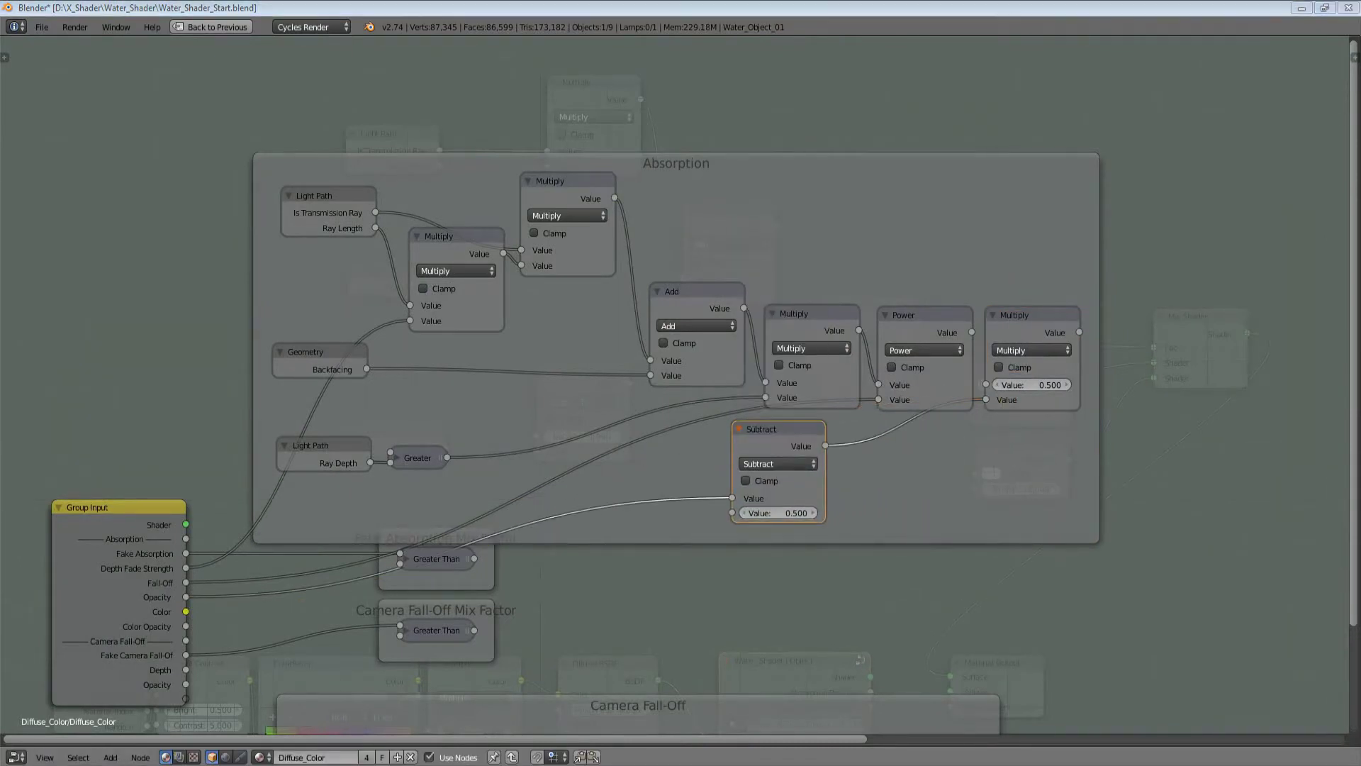
key("alt+s")
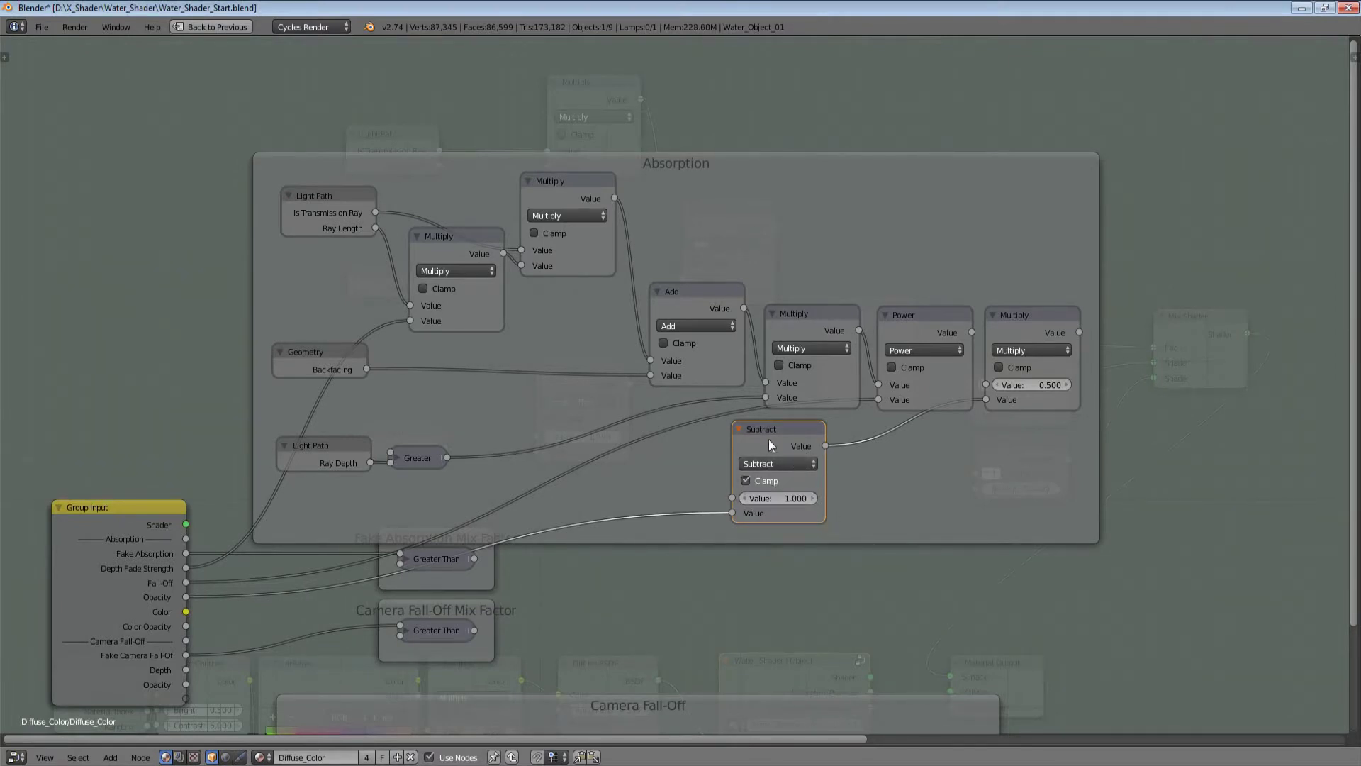
Step: Collapse the Subtract node and place it directly beneath the rightmost Multiply node
key("h")
key("g")
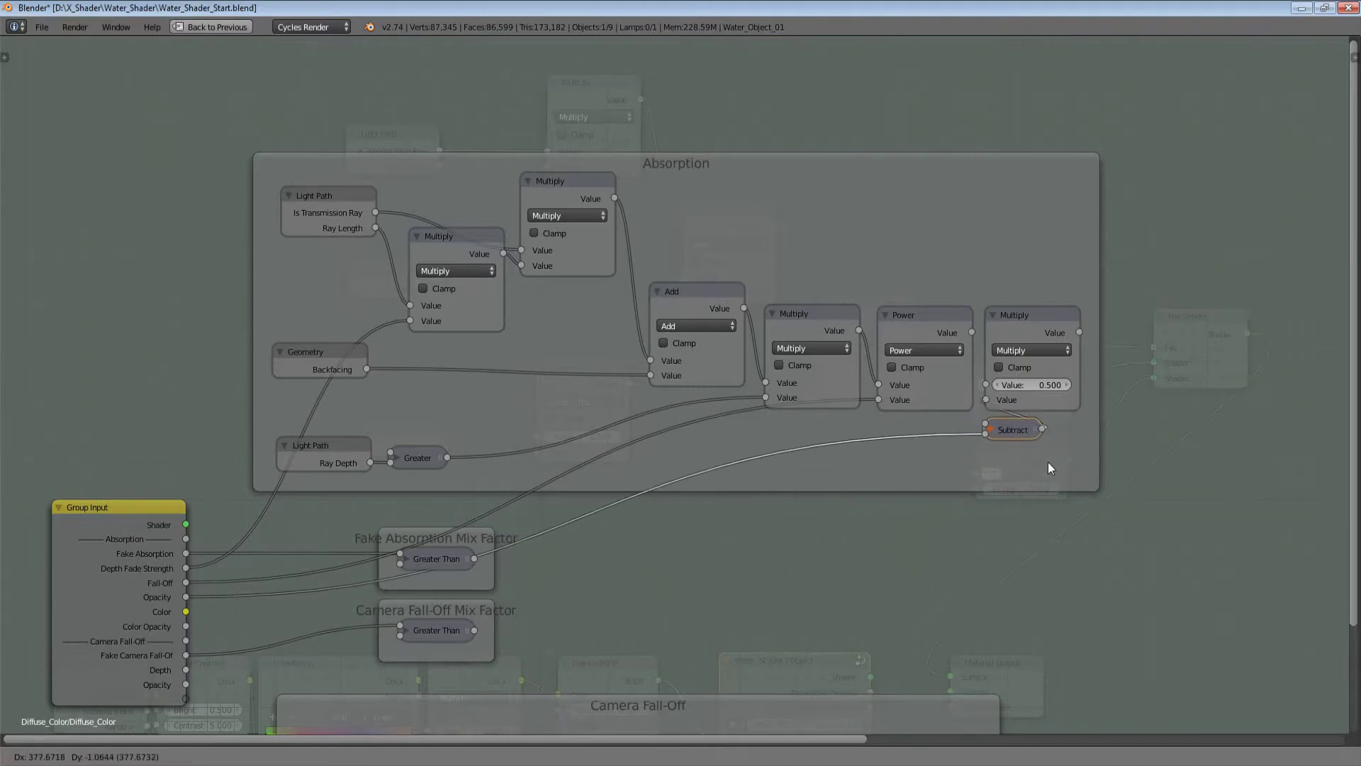
left_click(1049, 461)
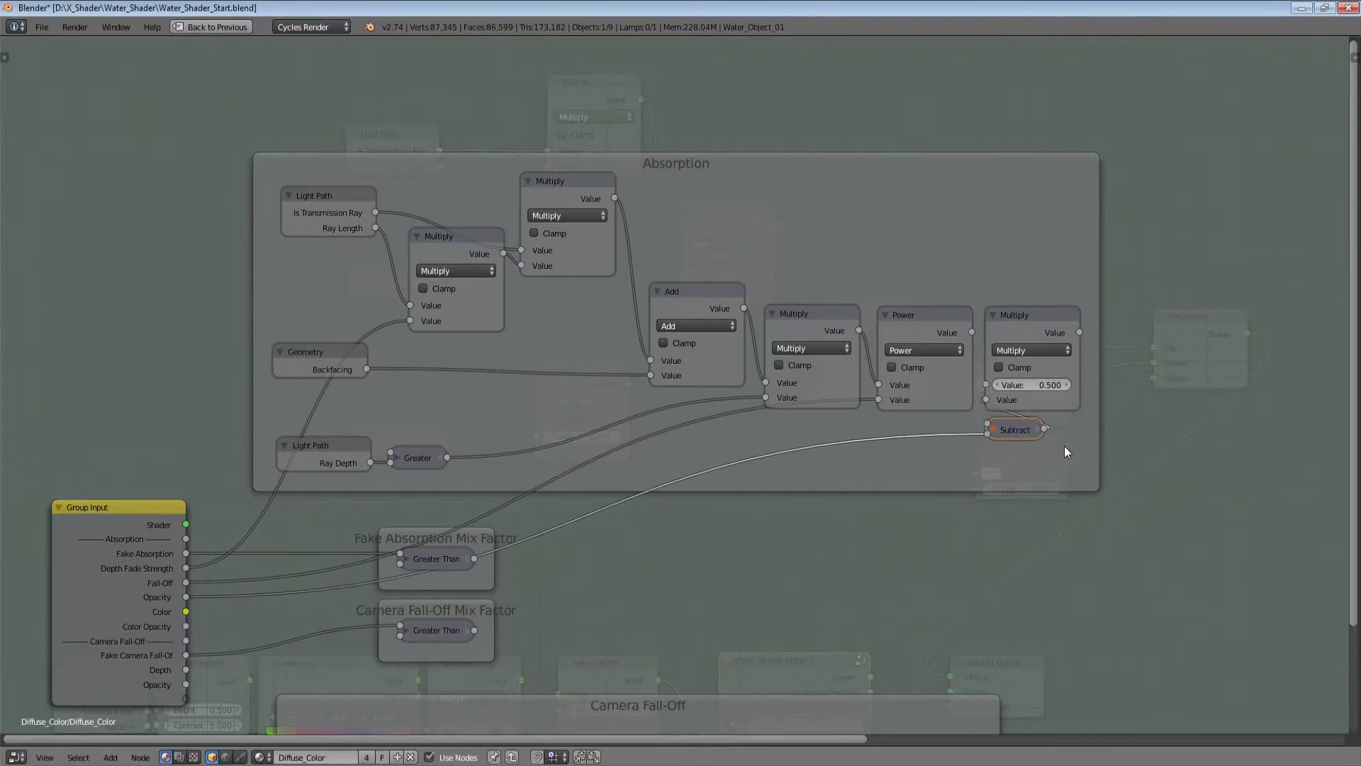
Step: Connect the Power node's output to the first value of the rightmost Multiply node
middle_click_drag(765, 445, 744, 471)
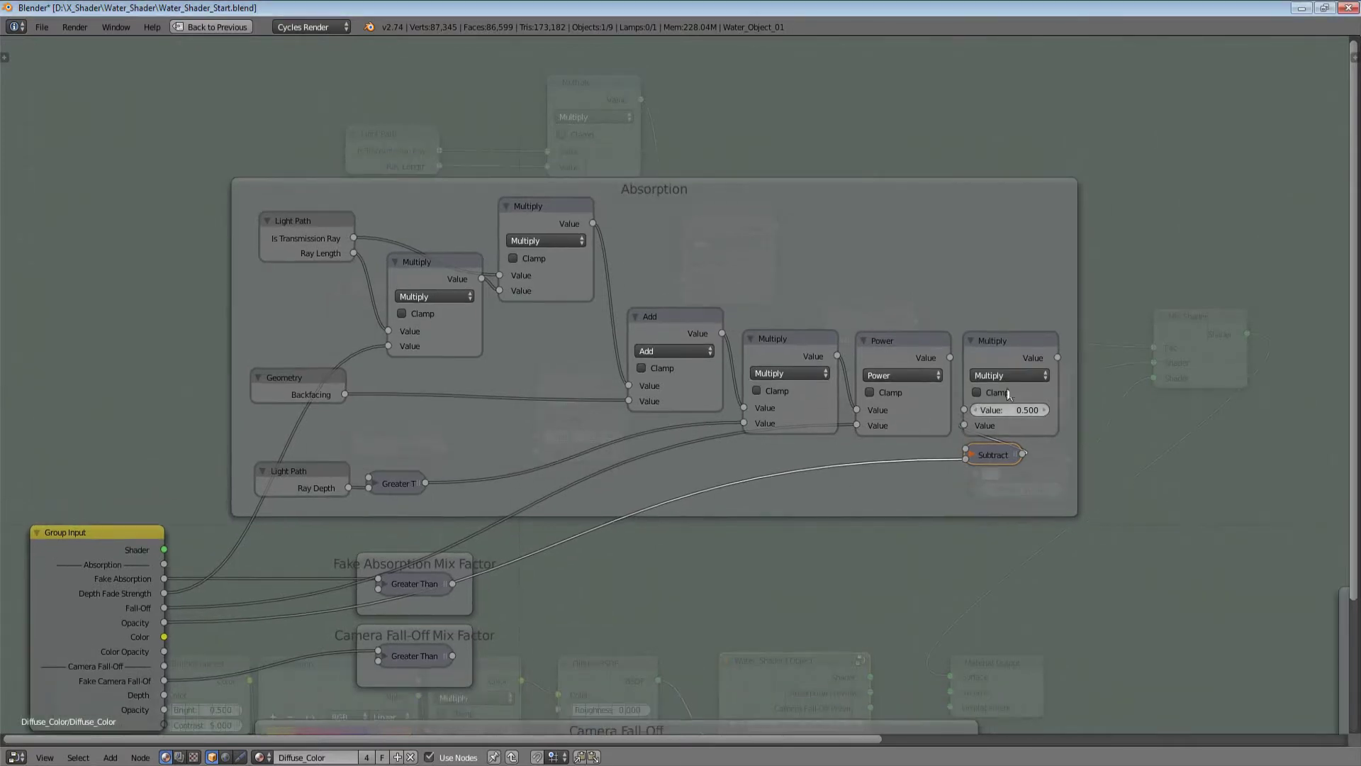
left_click(1021, 341)
key("n")
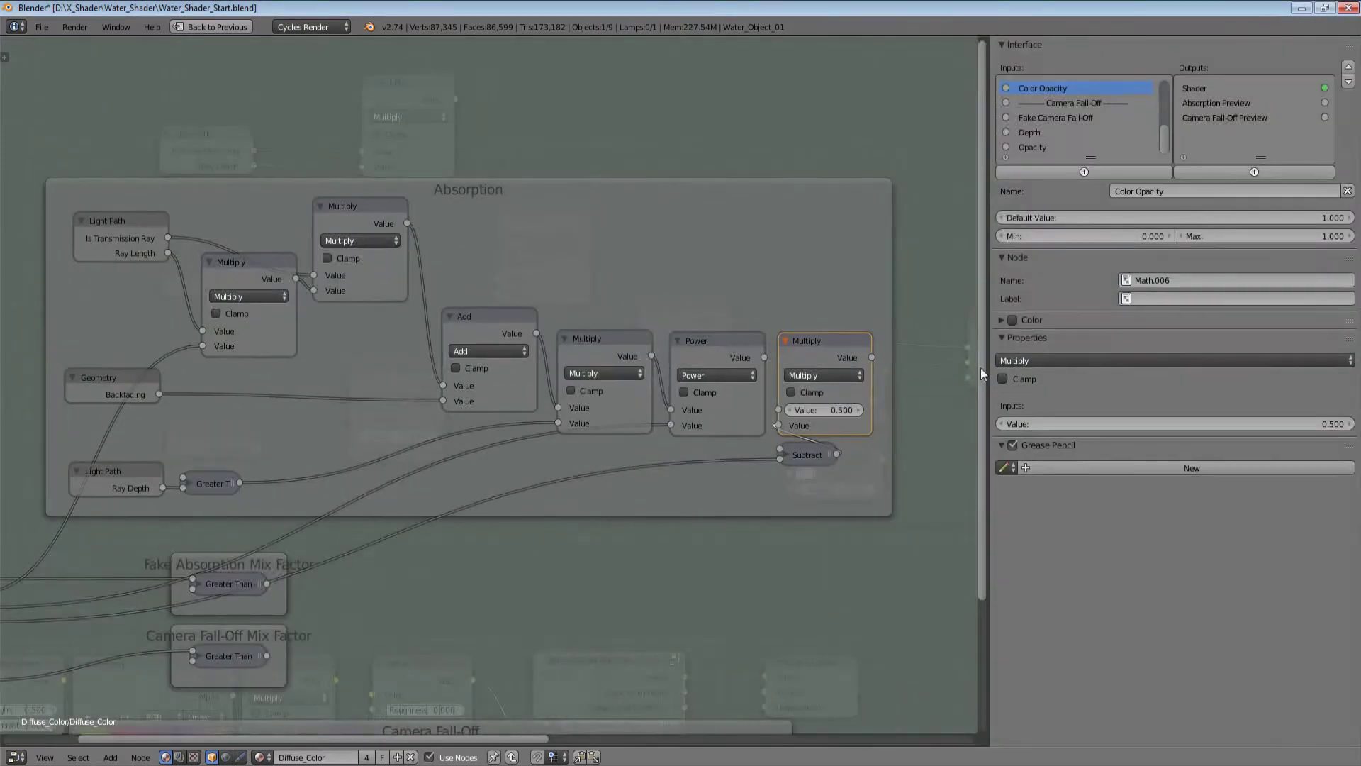
key("n")
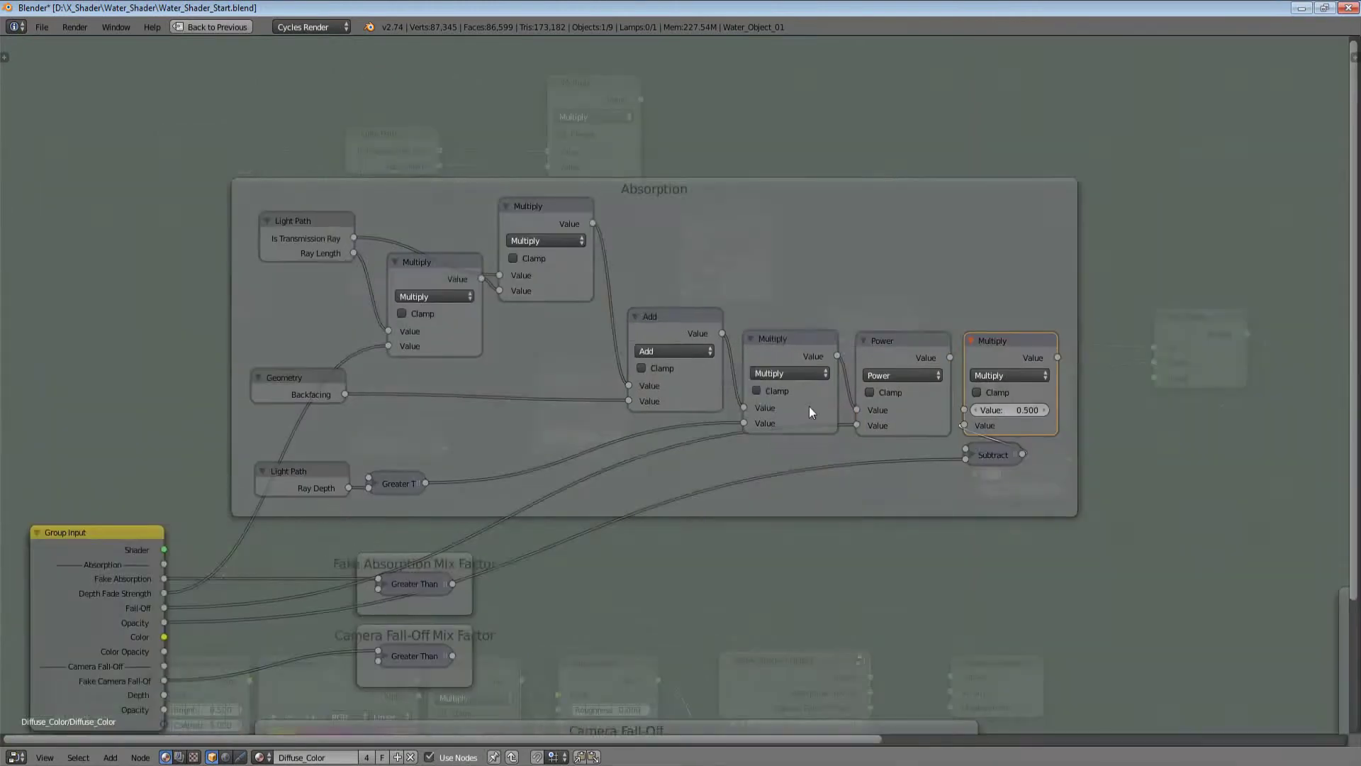
scroll(810, 406, "down", 2)
middle_click_drag(948, 383, 1078, 351)
left_click_drag(1061, 334, 1055, 296)
left_click(1055, 296)
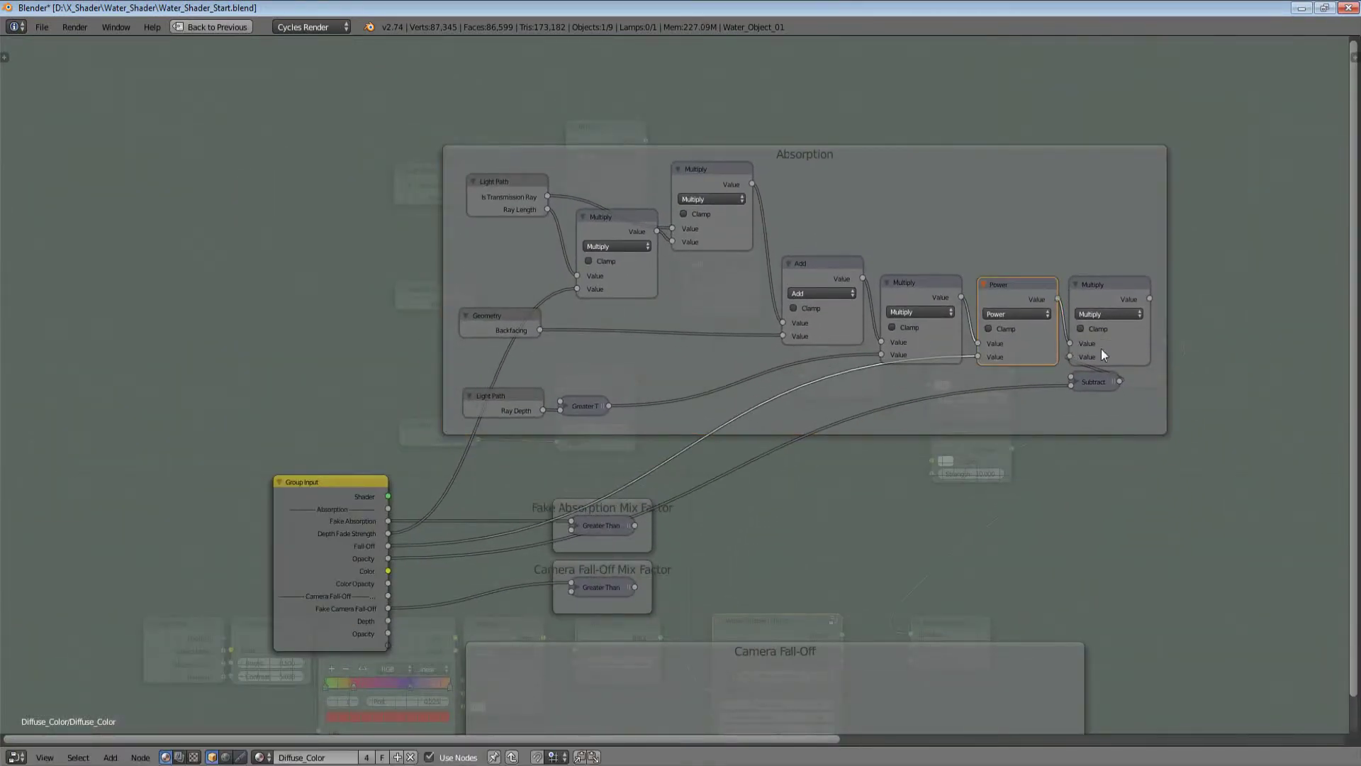
Step: Connect the rightmost Multiply node's output to the Group Output's Absorption Preview
middle_click_drag(1100, 349, 747, 355)
scroll(952, 377, "down", 3)
middle_click_drag(1230, 456, 1046, 422)
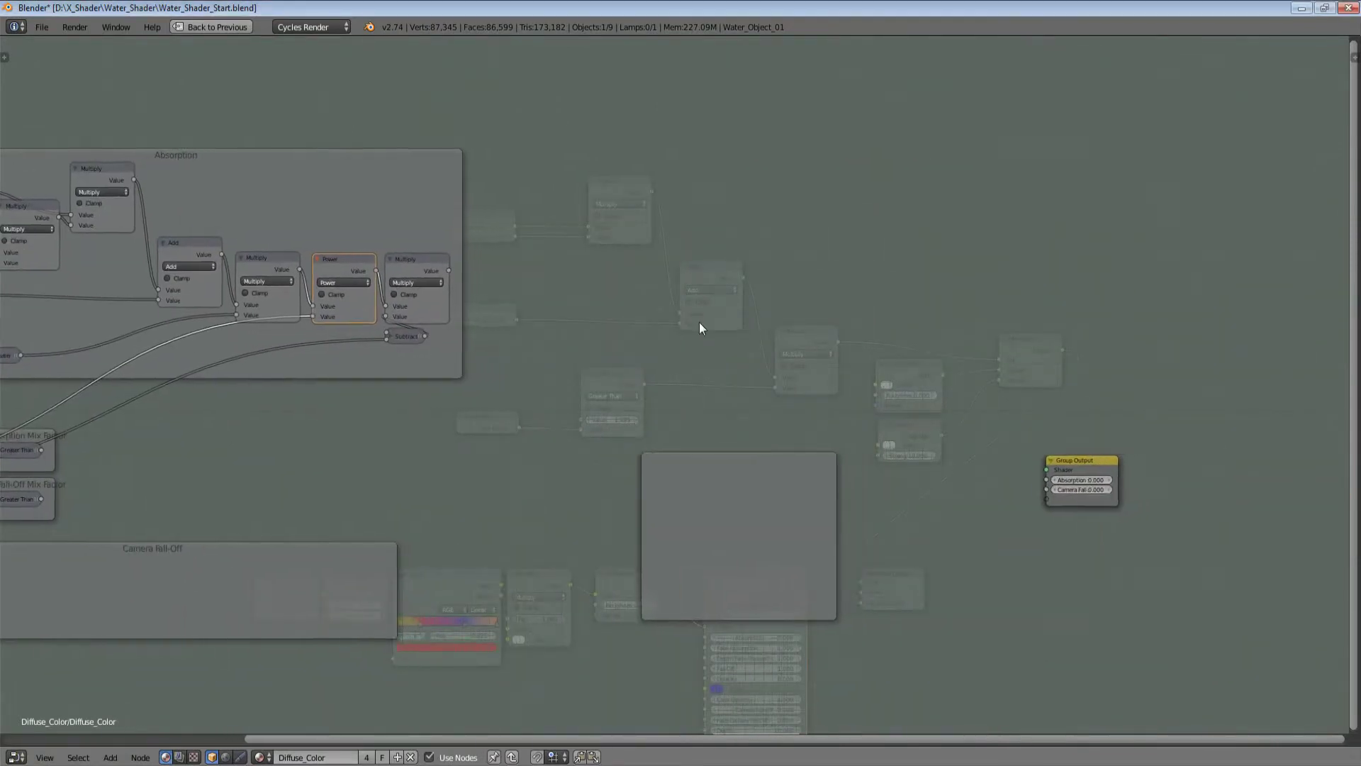
scroll(699, 322, "up", 2)
left_click_drag(340, 218, 1234, 523)
scroll(1232, 492, "down", 4)
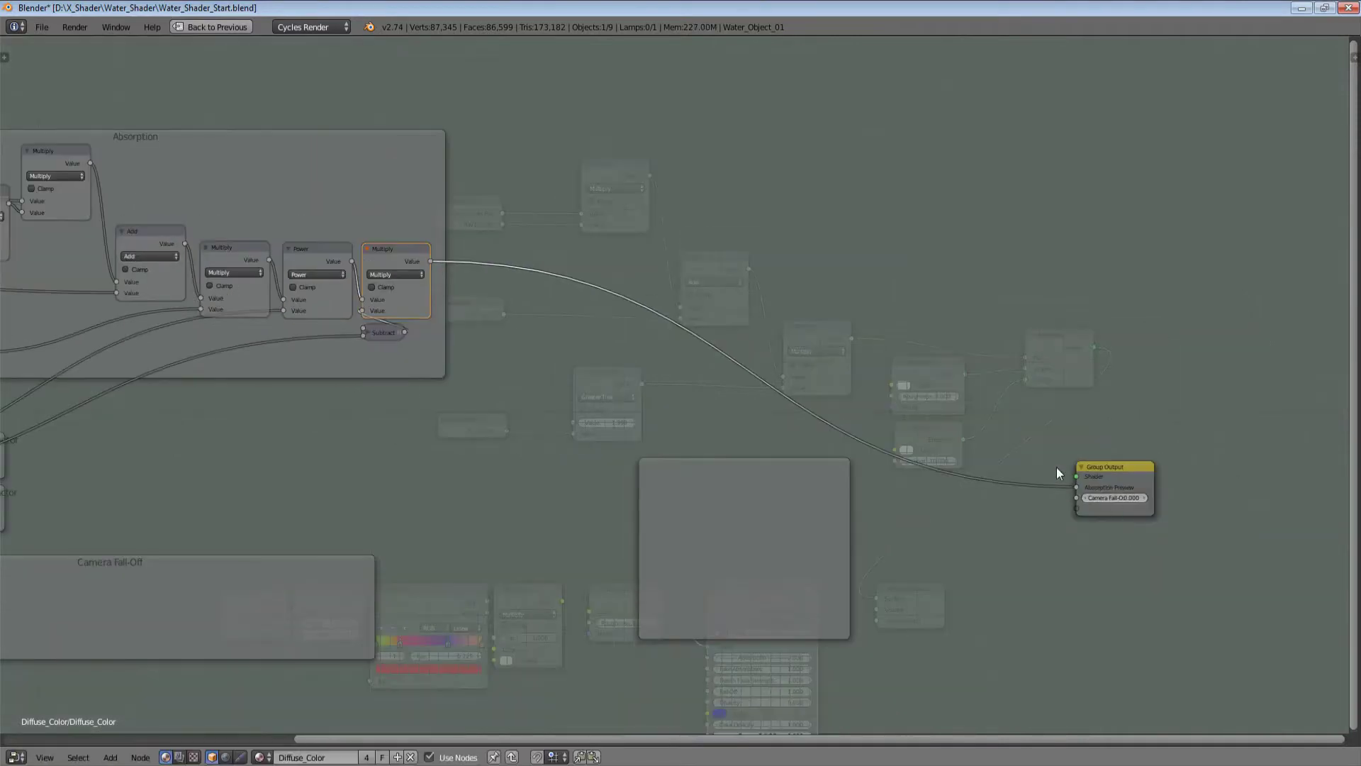
Step: Exit the node group and return to the material's main node tree
key("Tab")
middle_click_drag(1013, 444, 895, 425)
scroll(921, 408, "down", 2)
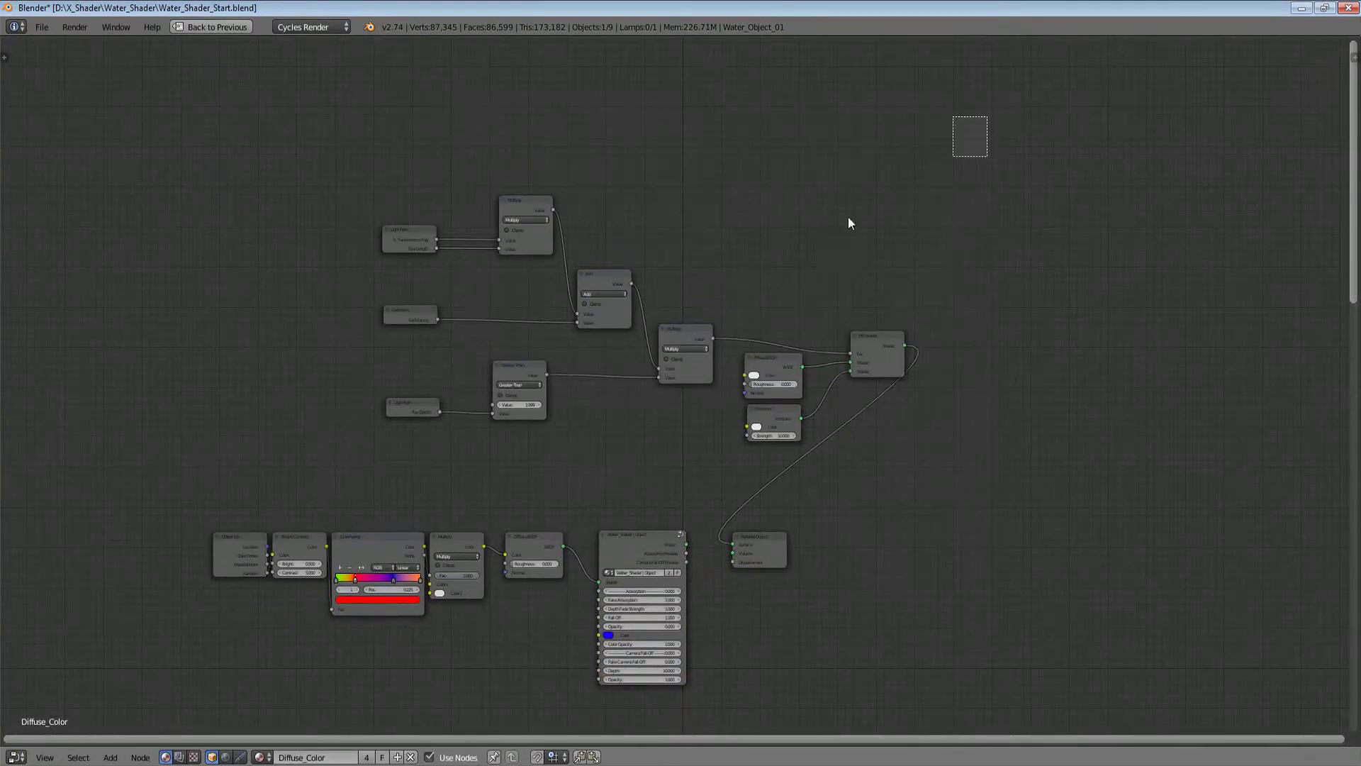
Step: Delete the old network above the main material chain and route the Water_Shader | Object group's Shader to the Material Output's Surface
left_click_drag(989, 115, 377, 419)
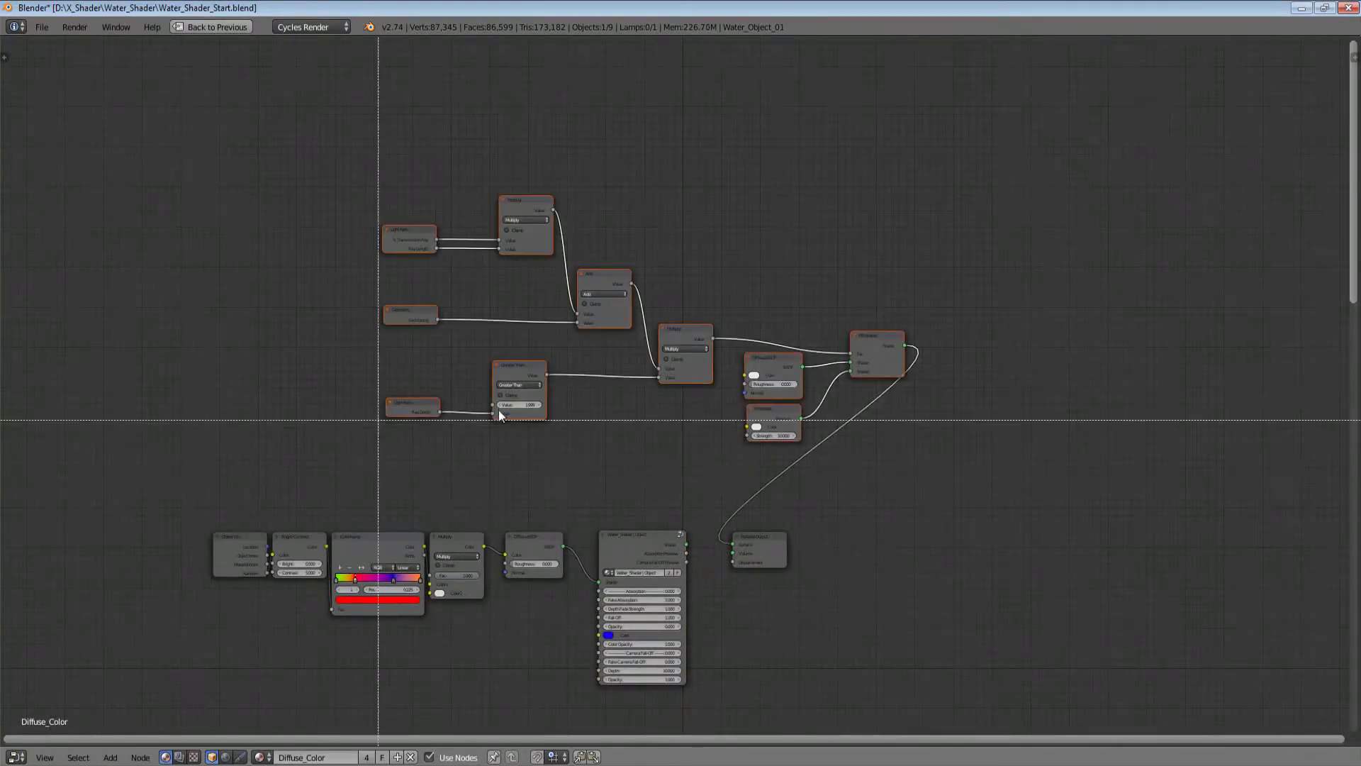
key("x")
left_click(673, 546, "ctrl+shift")
scroll(646, 599, "up", 5)
middle_click_drag(644, 604, 916, 410)
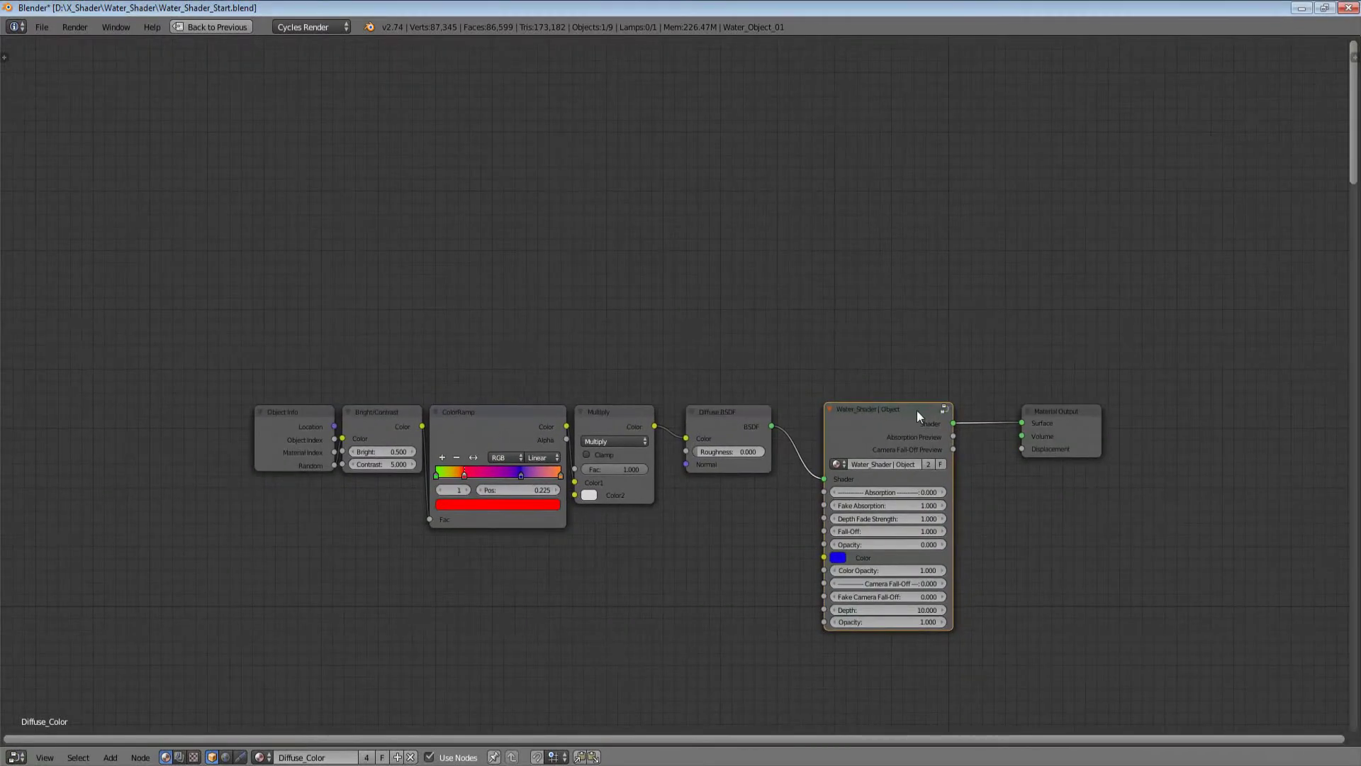
Step: Connect the Group Input's Shader to the Group Output's Shader inside the group, and preview the group's Absorption Preview output in the main tree
key("Tab")
left_click_drag(149, 388, 1268, 426)
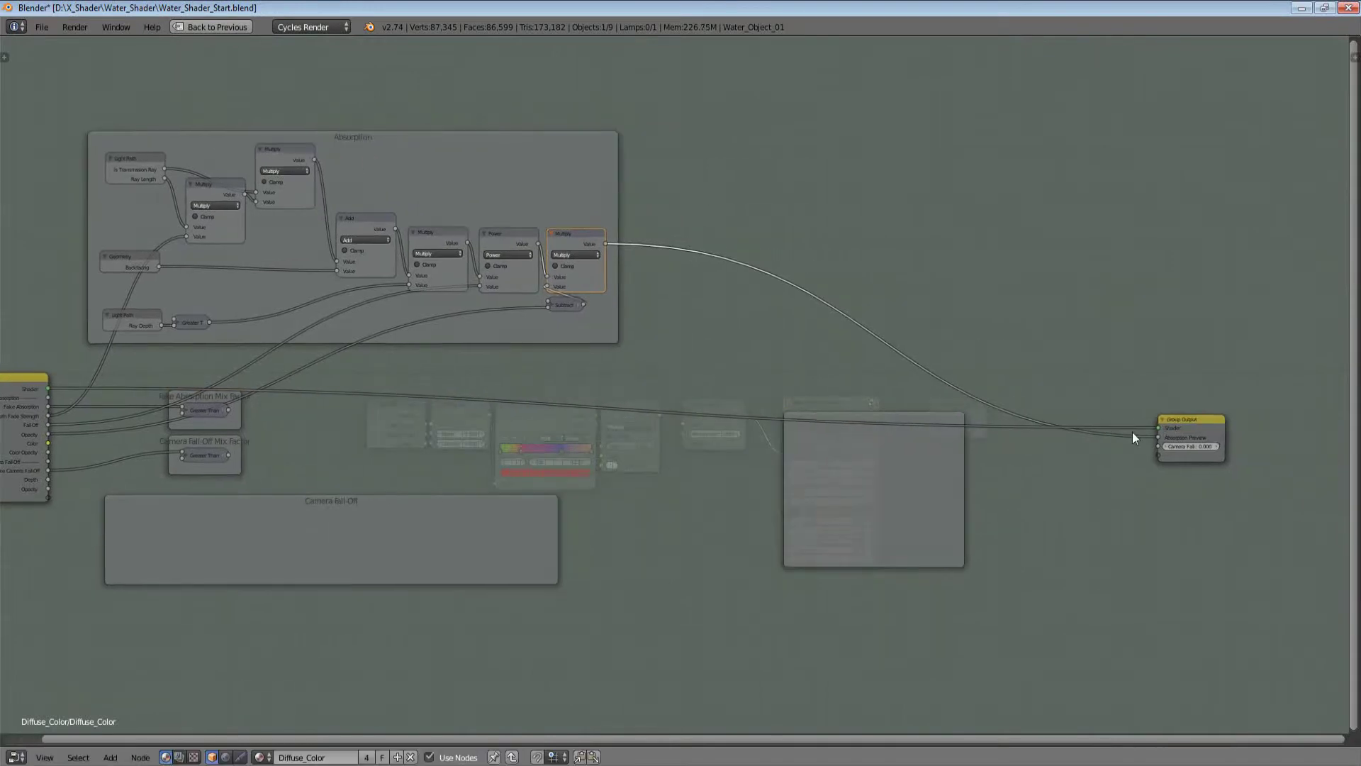
key("Tab")
scroll(914, 432, "up", 2)
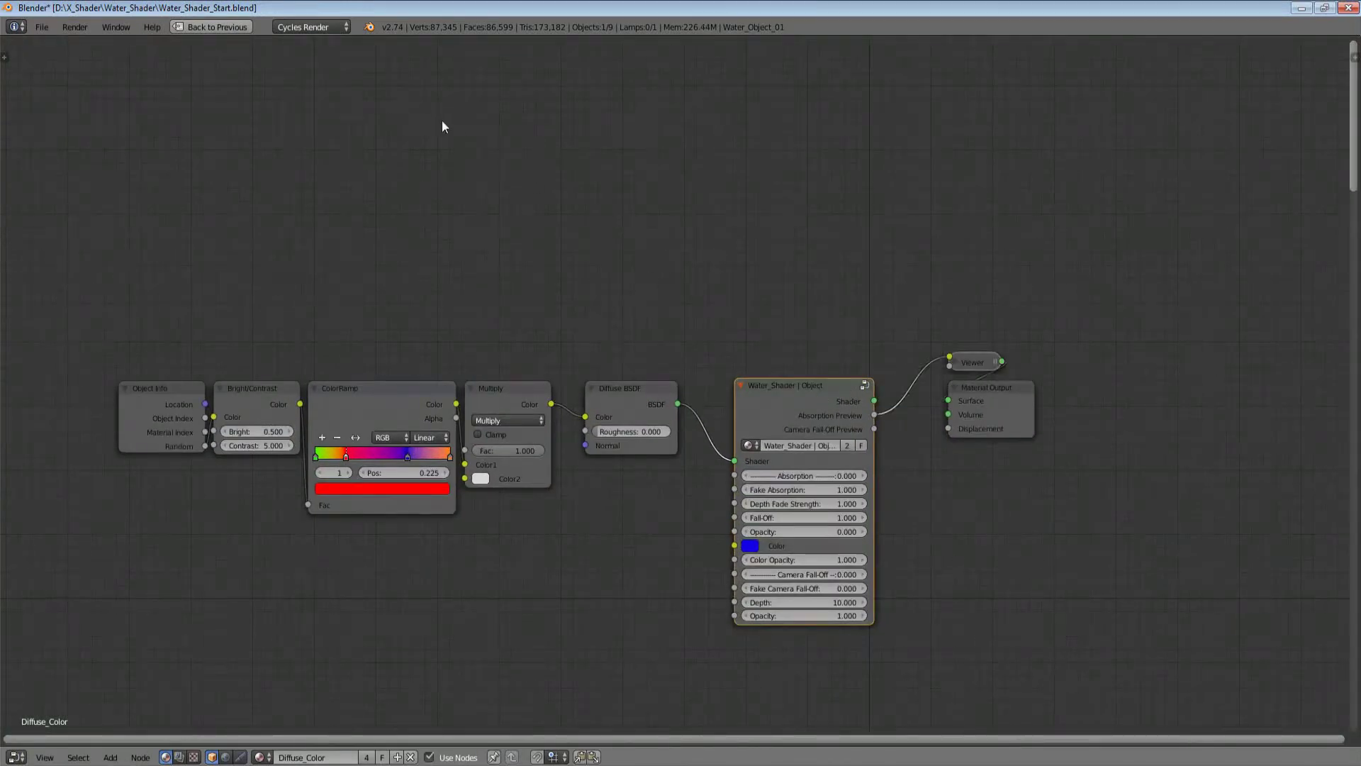
Step: Restore the split layout and examine the absorption preview on the basin objects in the rendered viewport
left_click(201, 26)
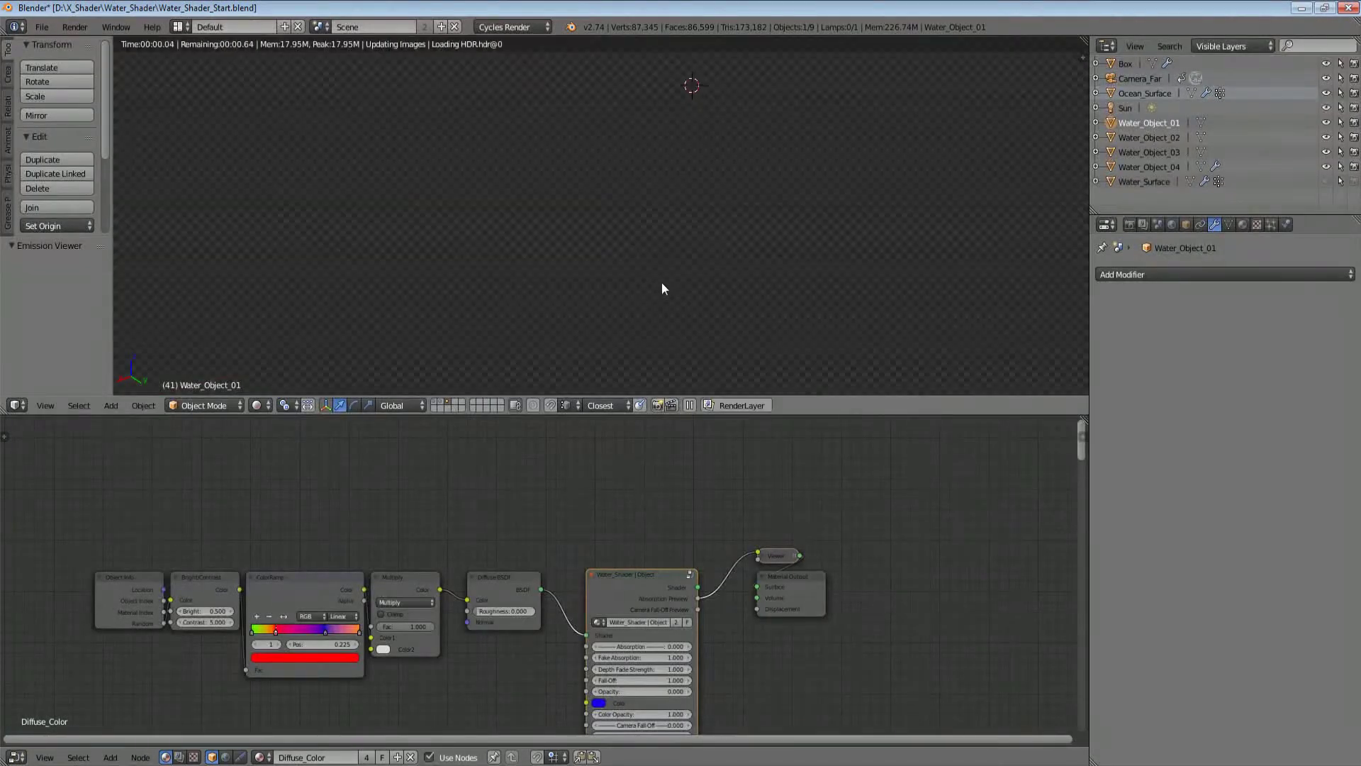
key("shift+z")
scroll(692, 273, "down", 6)
mouse_move(692, 273)
middle_mouse_down()
mouse_move(662, 257)
mouse_move(637, 211)
middle_mouse_up()
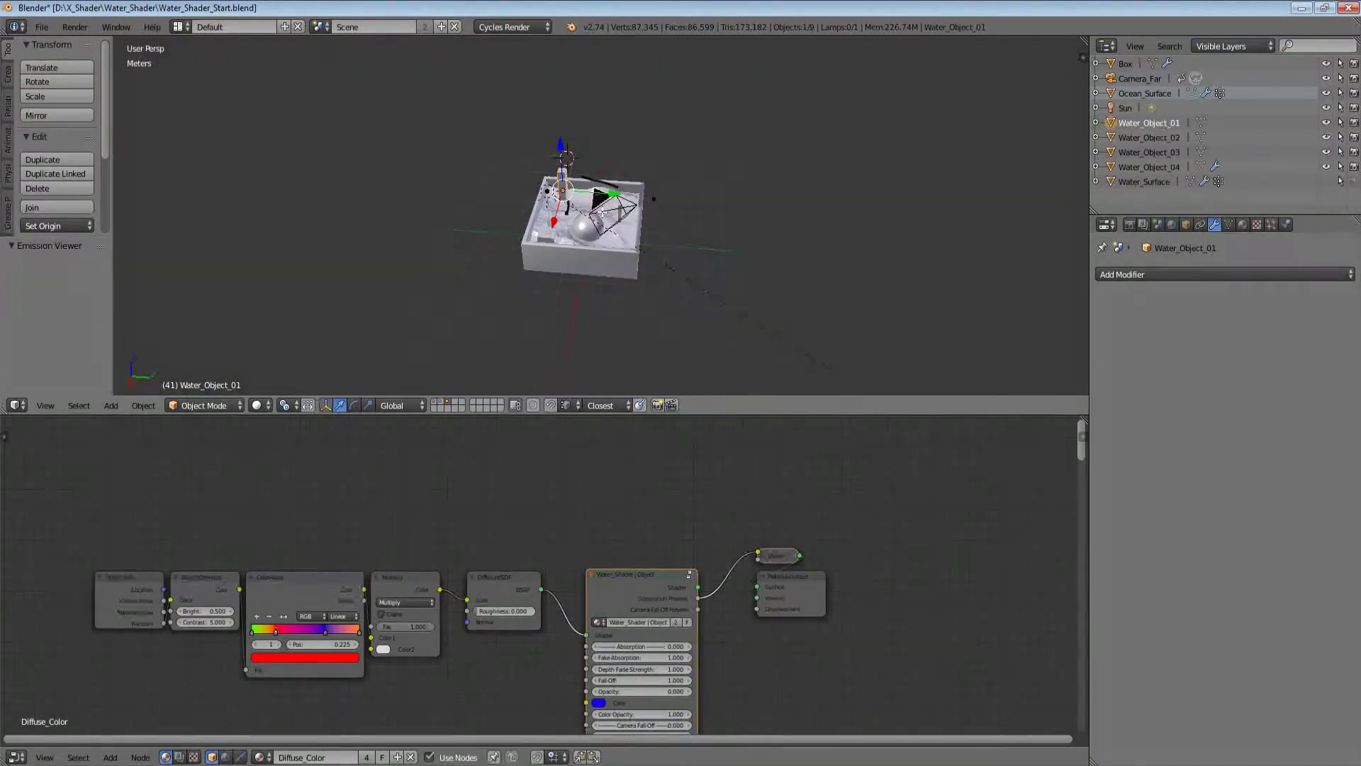
middle_click_drag(670, 262, 567, 253)
scroll(567, 253, "up", 5)
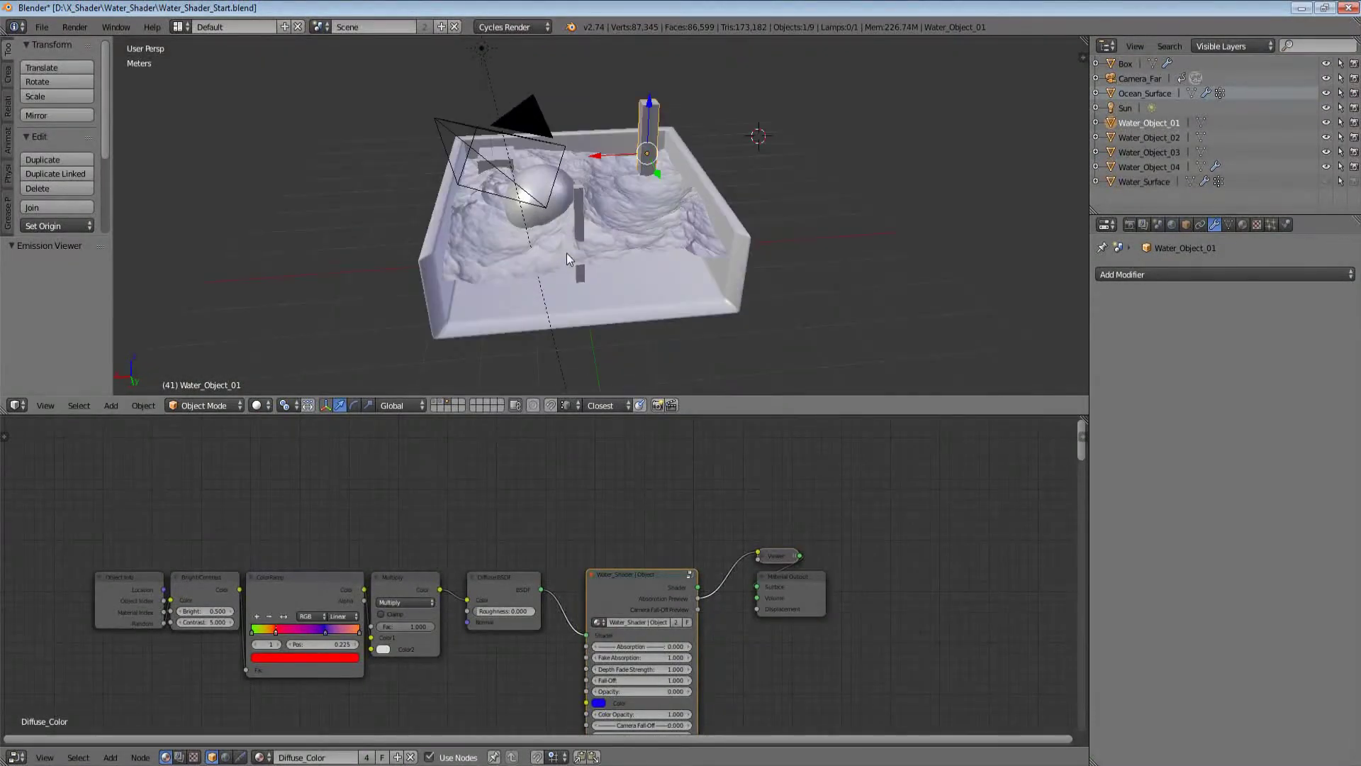
key("shift+z")
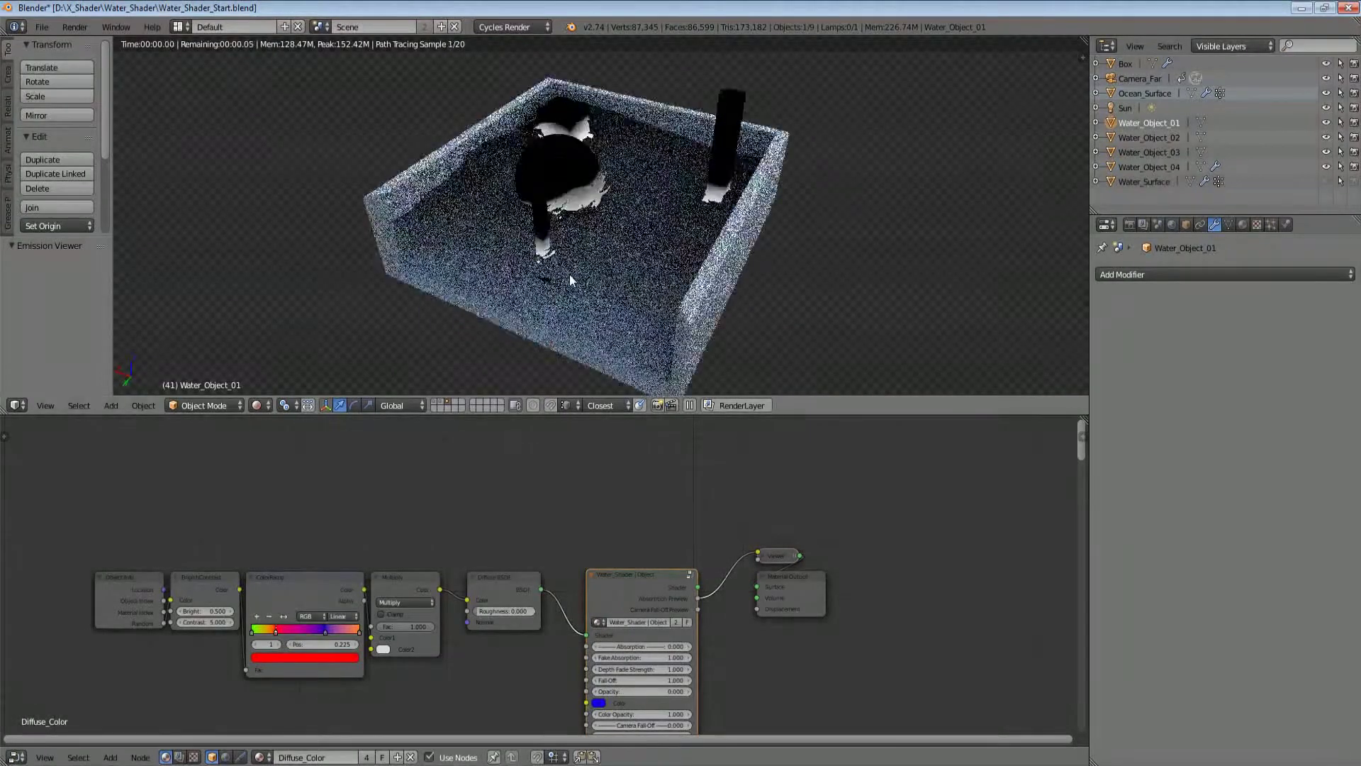
scroll(623, 254, "up", 4)
scroll(659, 529, "up", 3)
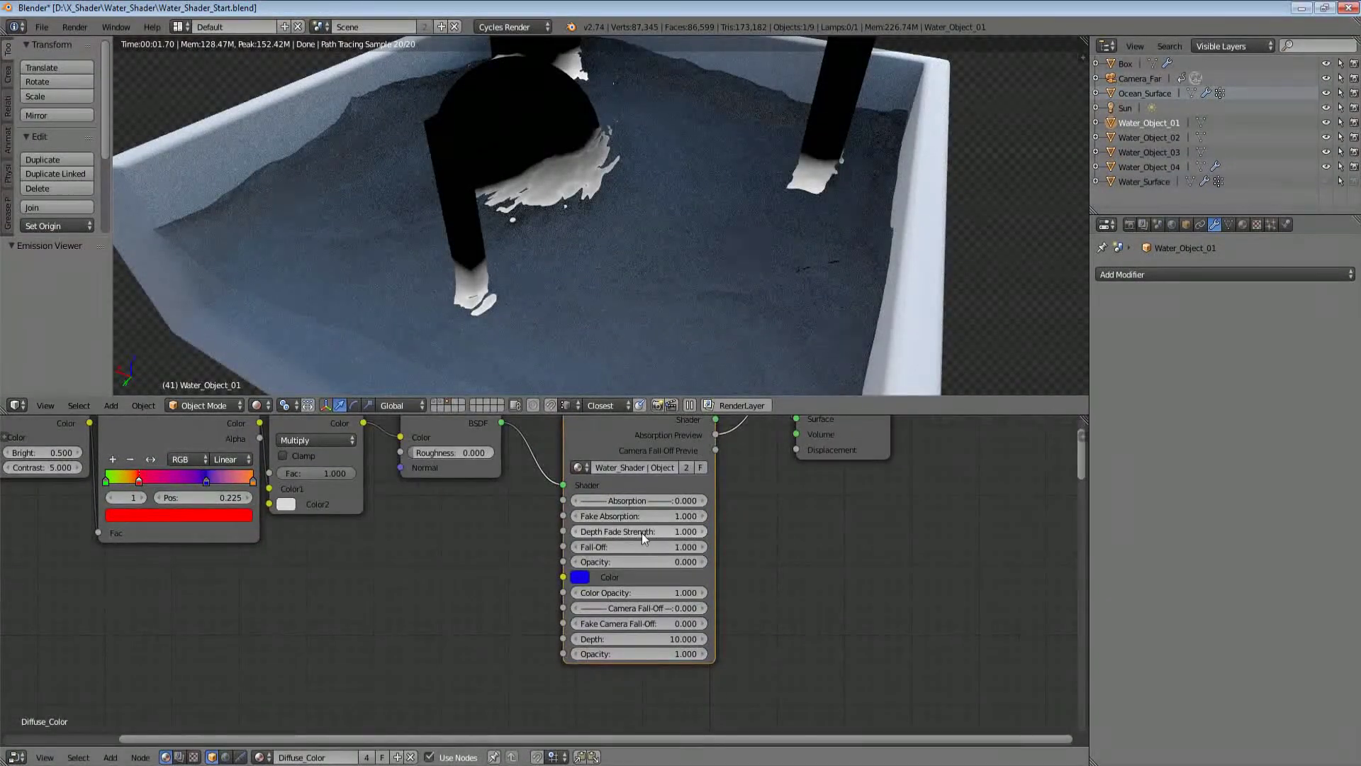
Step: Set the water group's Depth Fade Strength to 3.4, the absorption Fall-Off to 1.5 and the absorption Opacity to 1
left_click_drag(657, 516, 740, 517)
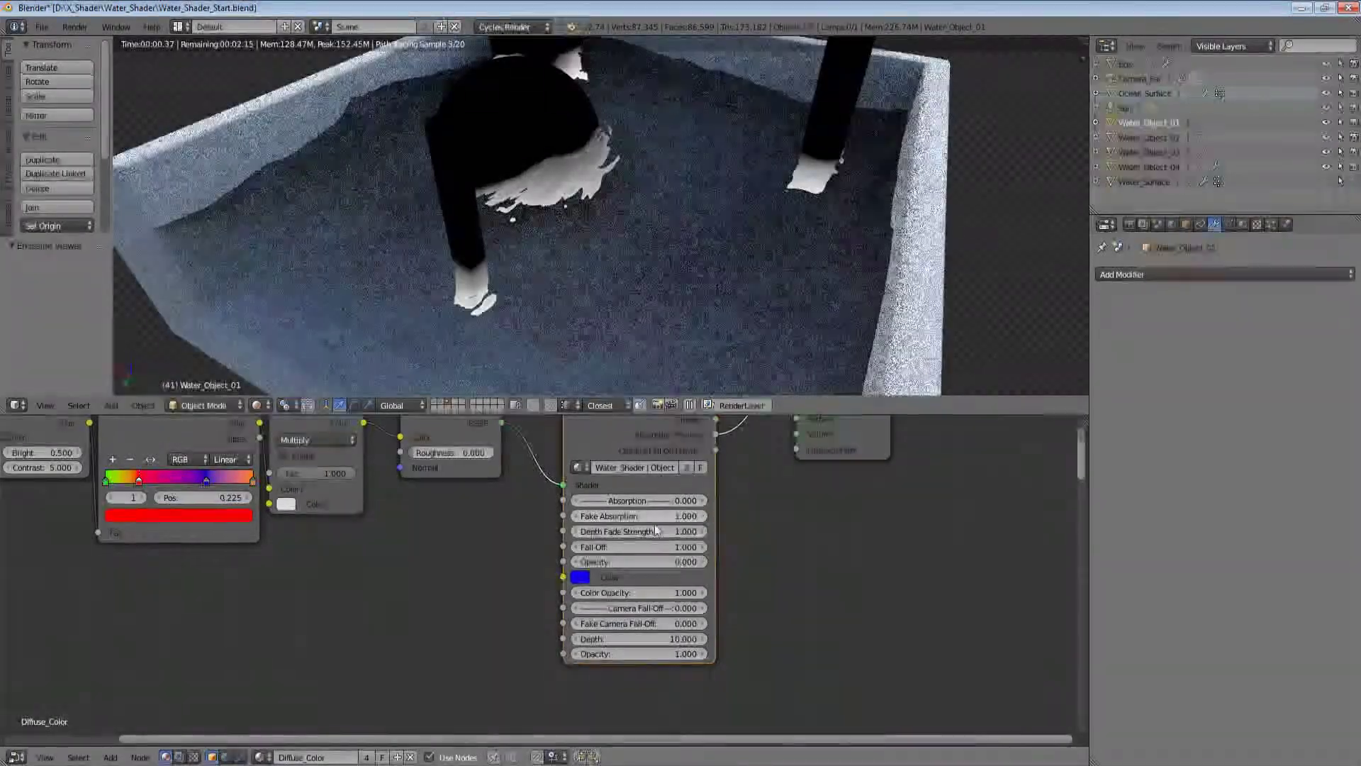
mouse_move(647, 533)
left_mouse_down()
mouse_move(576, 532)
mouse_move(634, 532)
left_mouse_up()
scroll(572, 205, "down", 1)
middle_click_drag(572, 204, 700, 178)
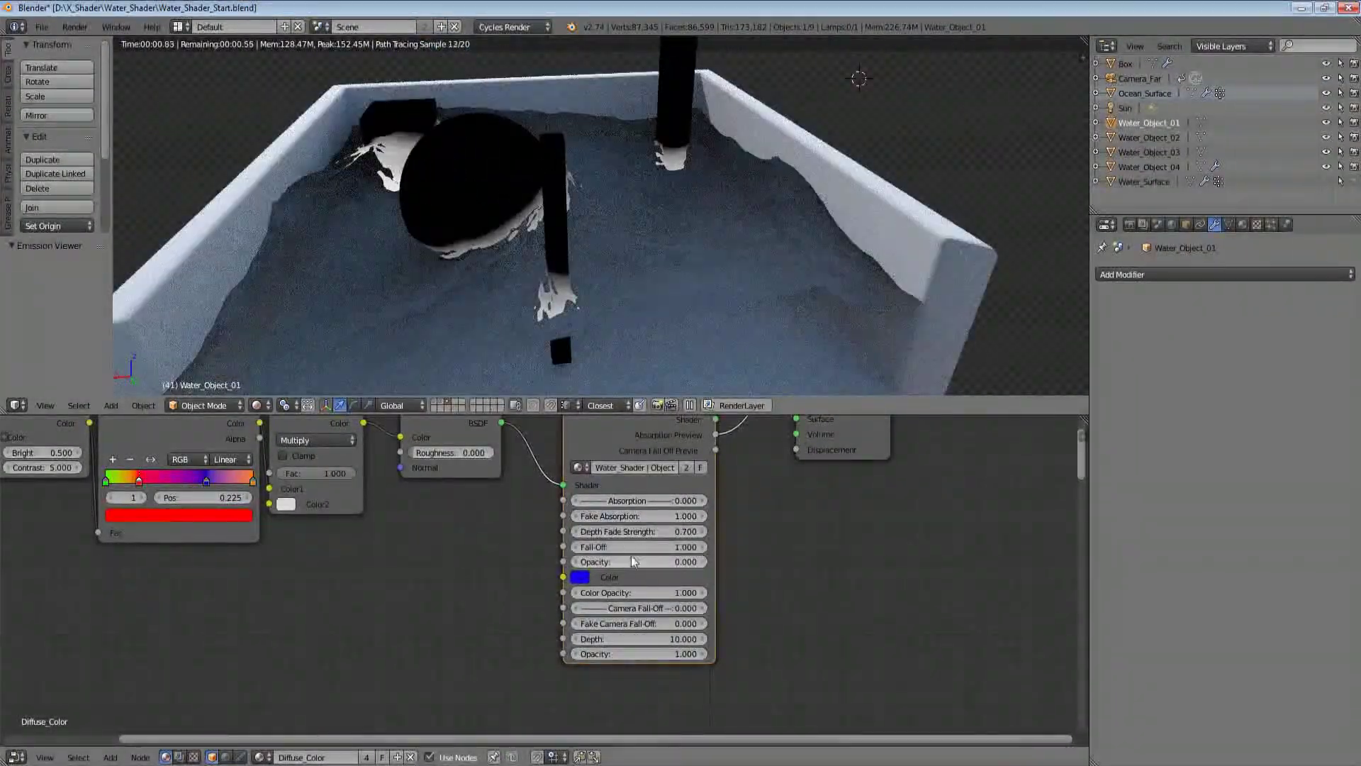
left_click_drag(627, 531, 702, 561)
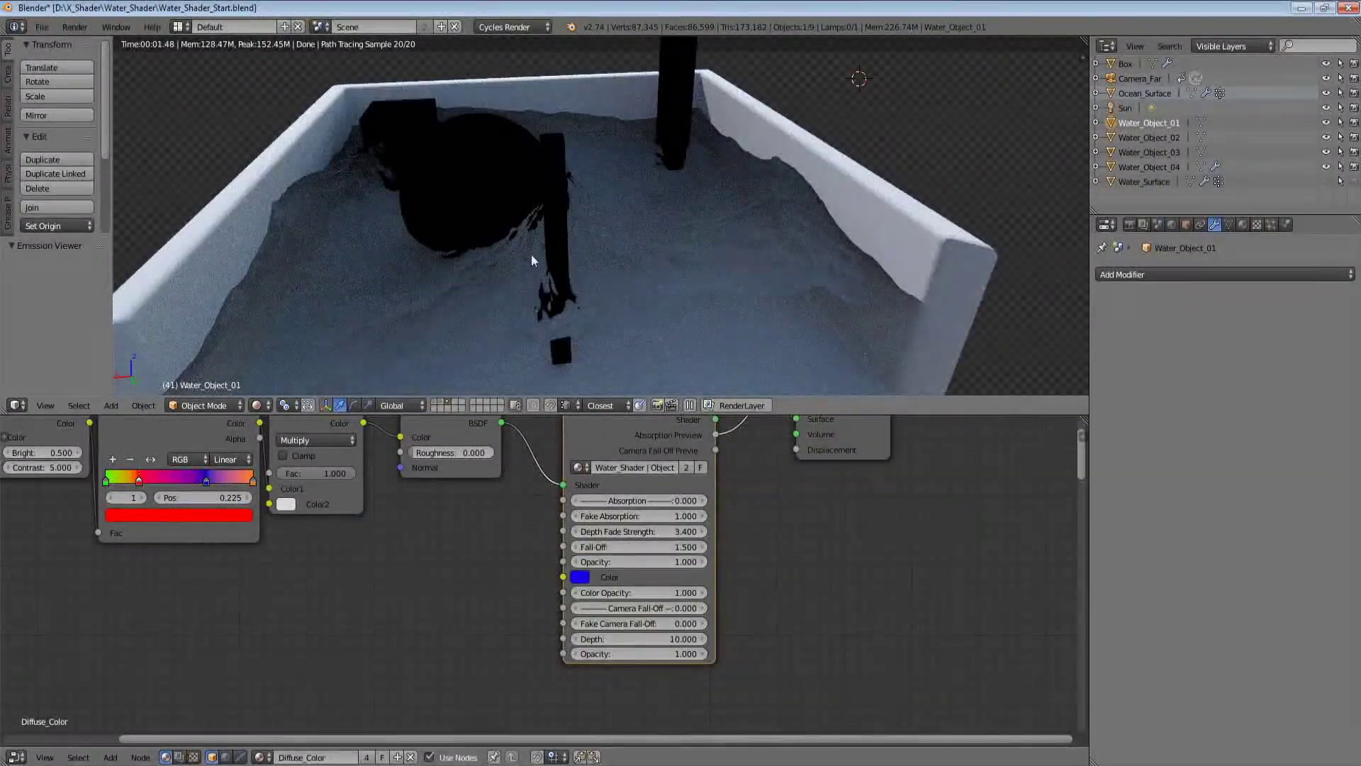
Step: Replace the absorption preview with the water group's Shader output on the material surface and set the absorption Opacity to 0
middle_click_drag(699, 183, 784, 222)
middle_click_drag(481, 460, 510, 507)
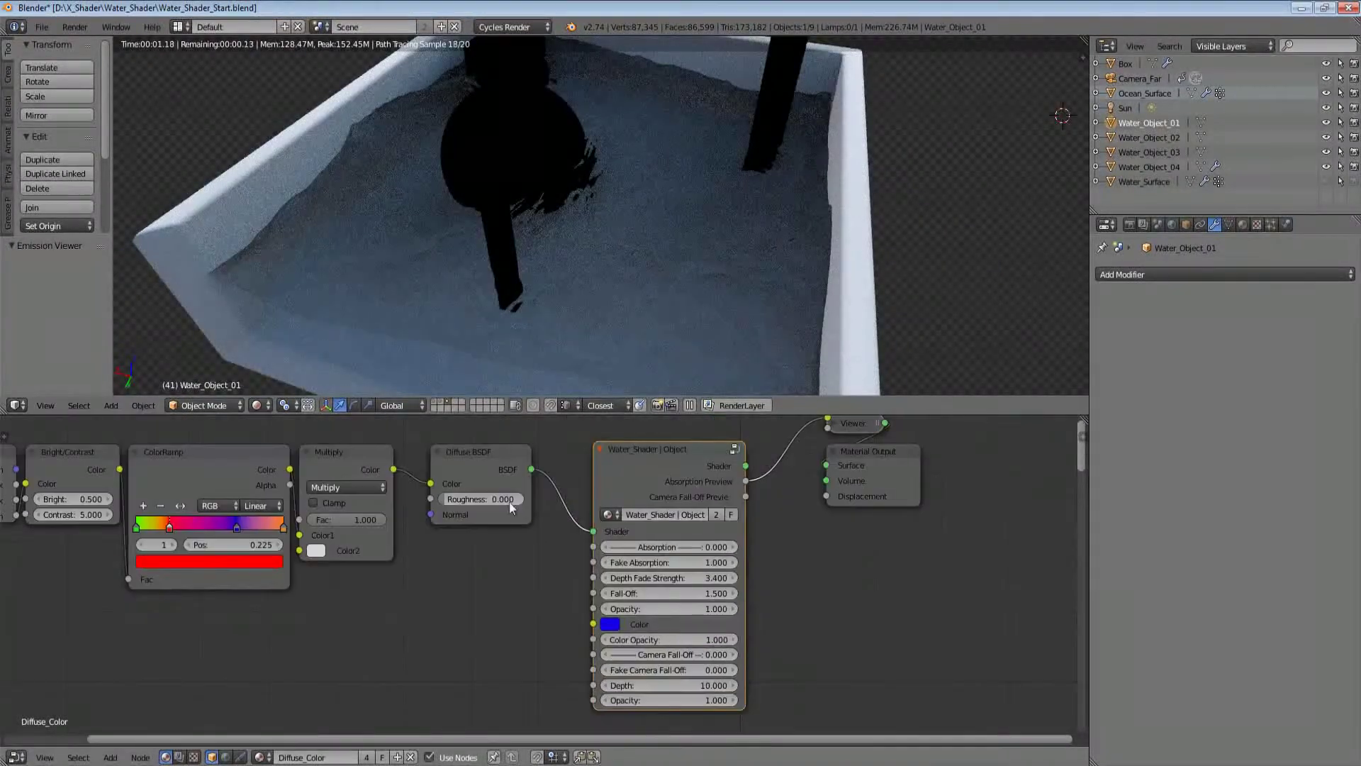
left_click(494, 477)
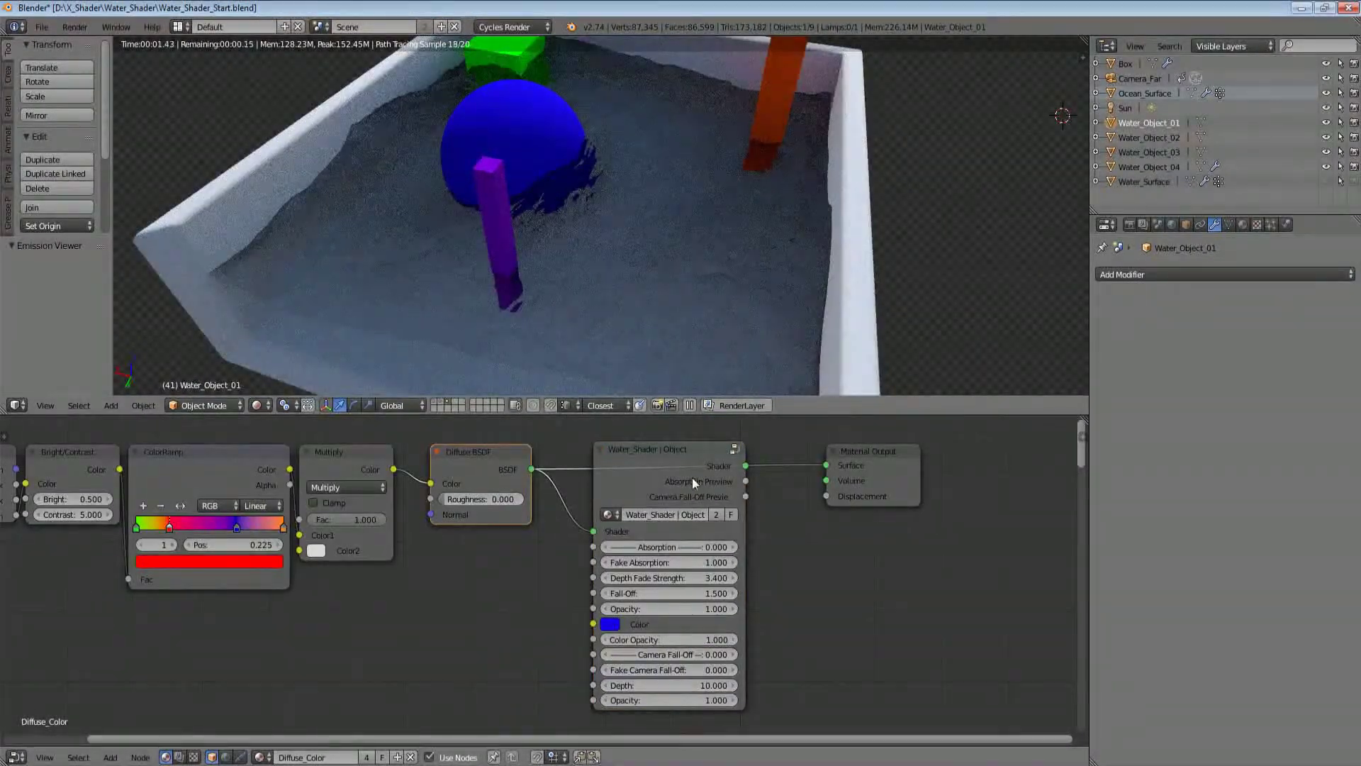
left_click(688, 472)
left_click_drag(677, 609, 602, 609)
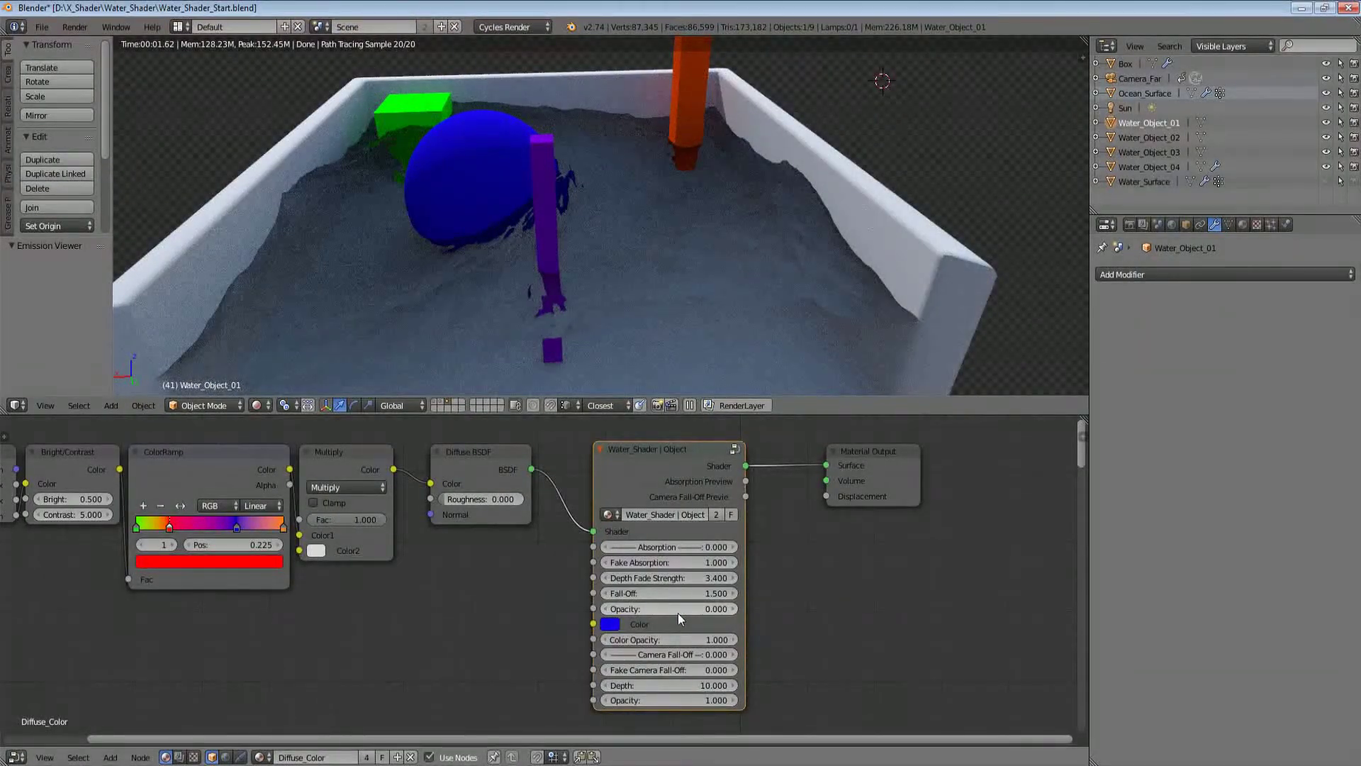
Step: Open the Water_Shader | Object group for editing in a maximized node editor and frame its mix factor nodes
middle_click_drag(814, 585, 892, 584)
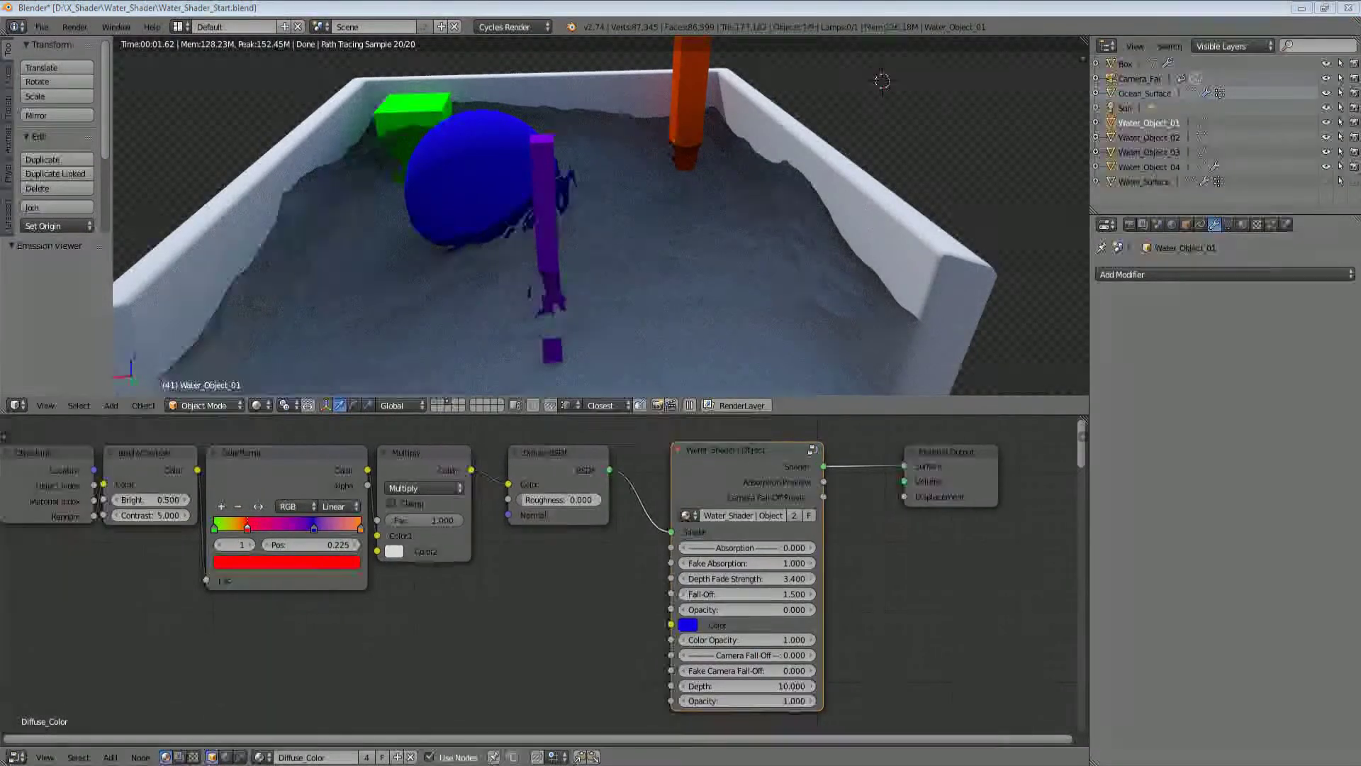
left_click(979, 546)
mouse_move(737, 670)
middle_mouse_down()
mouse_move(707, 608)
mouse_move(729, 651)
middle_mouse_up()
scroll(708, 609, "down", 1)
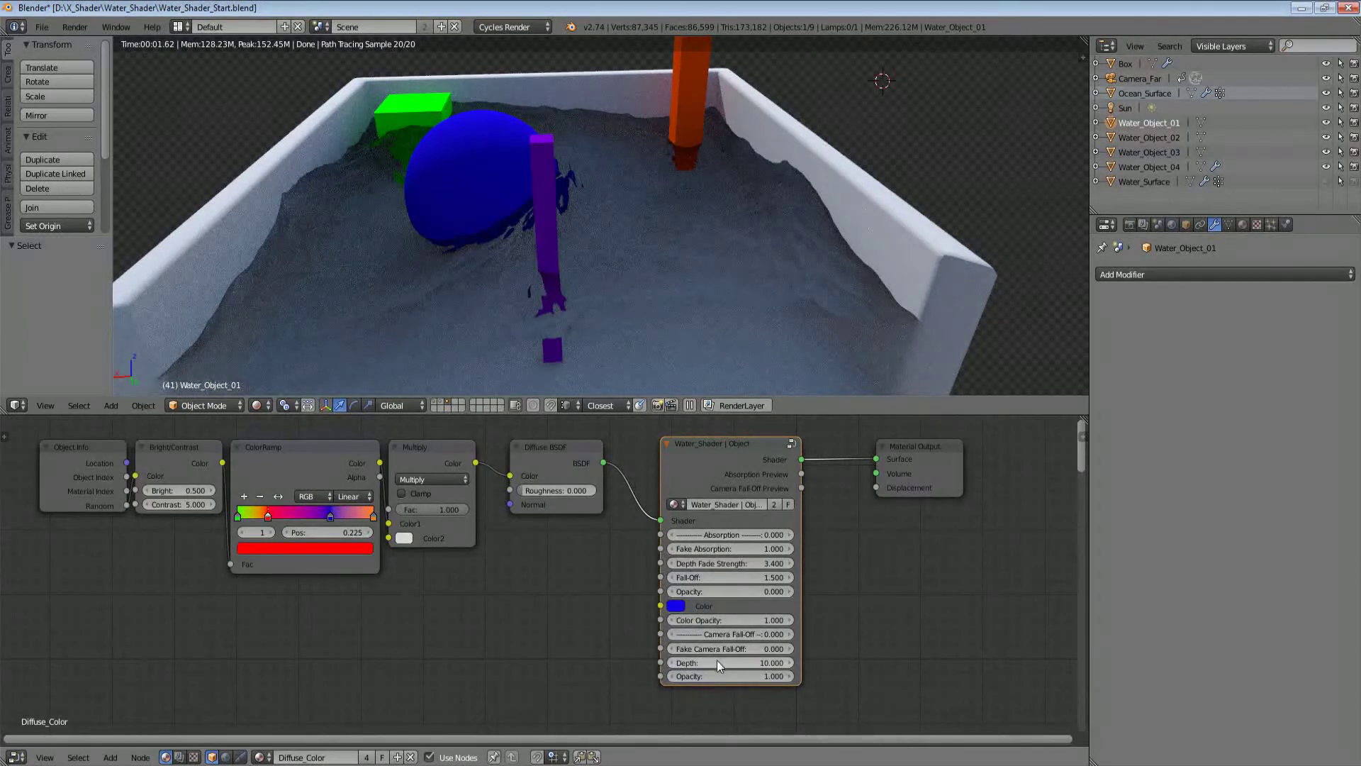
key("Tab")
key("shift+space")
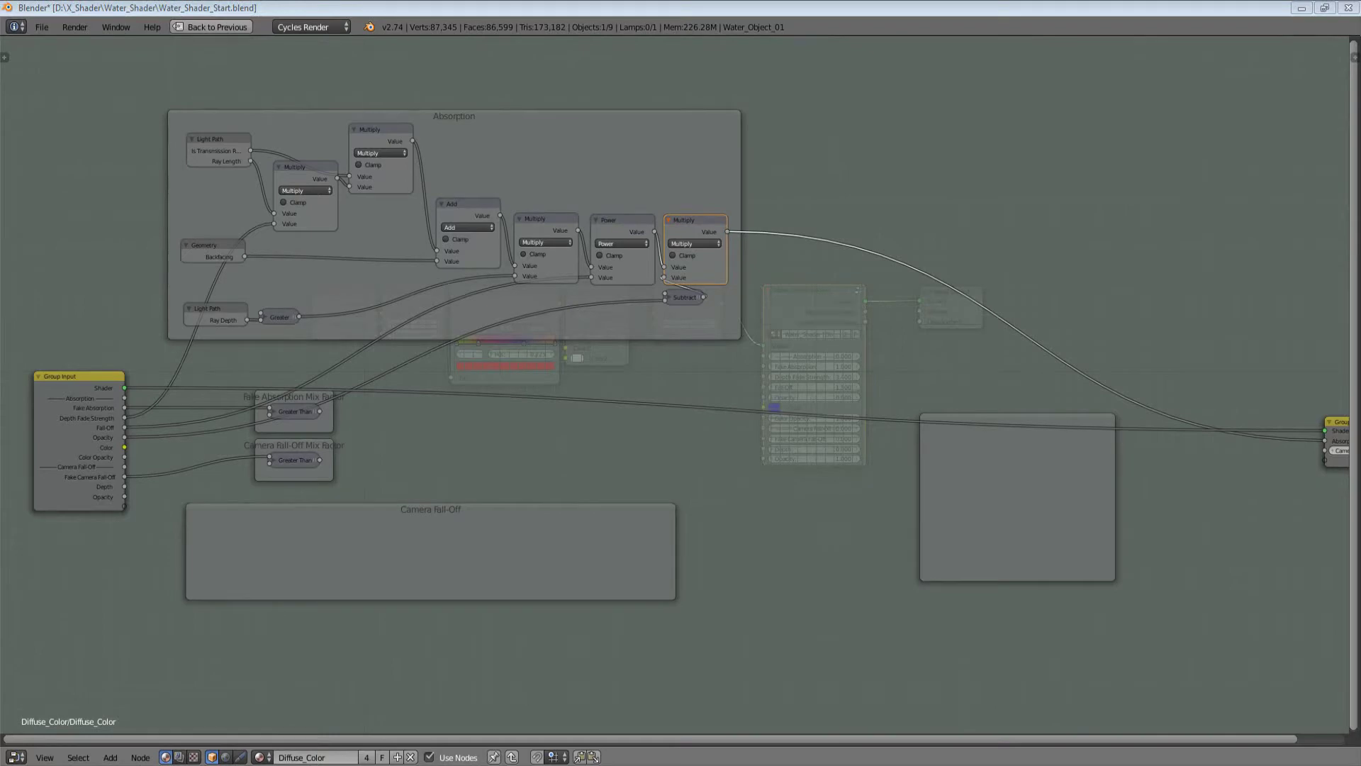
middle_click_drag(572, 515, 911, 509)
scroll(911, 509, "up", 5)
Step: Examine the two mix factor Greater Than nodes, expanding the Camera Fall-Off one, and compare them with the group's controls in the main tree
key("a")
mouse_move(596, 410)
left_mouse_down()
mouse_move(612, 424)
mouse_move(597, 408)
left_mouse_up()
middle_click_drag(606, 441, 556, 457)
key("g")
right_click(577, 444)
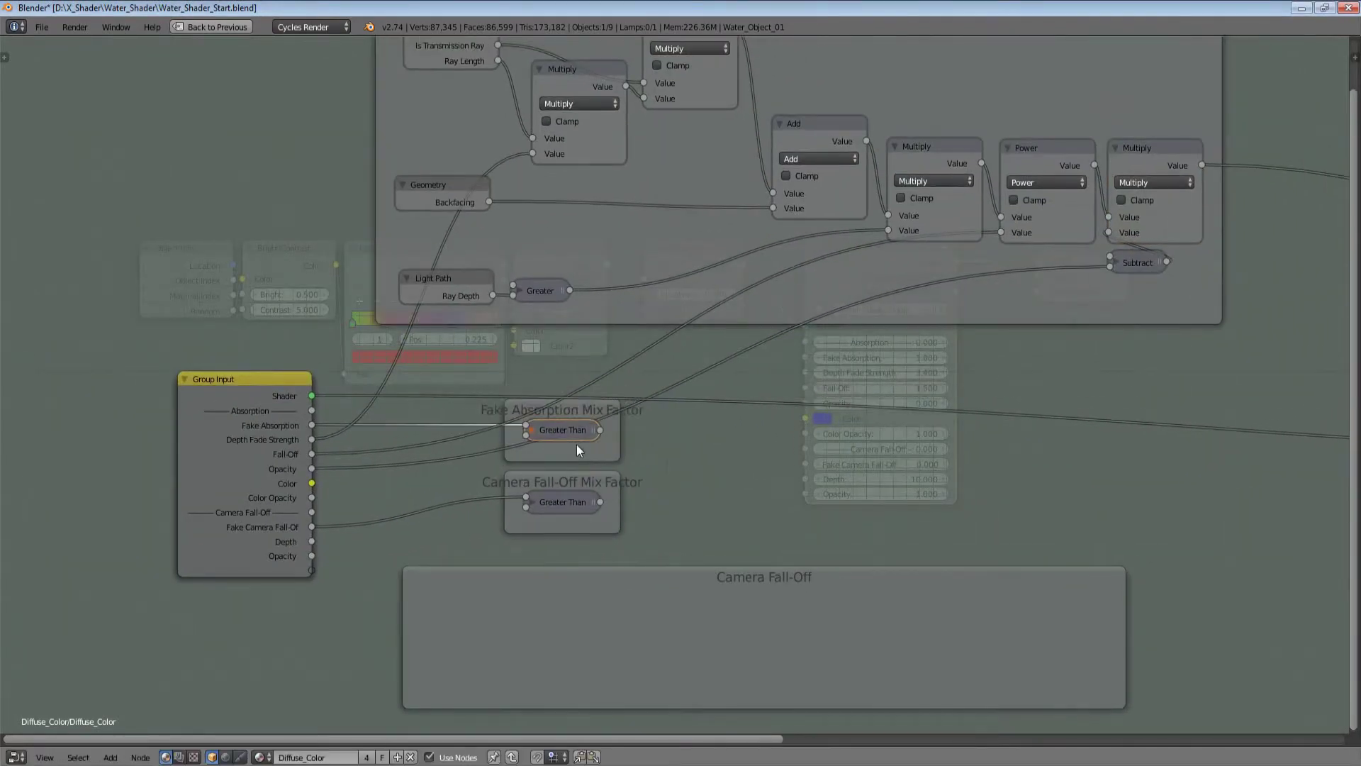
left_click(568, 501)
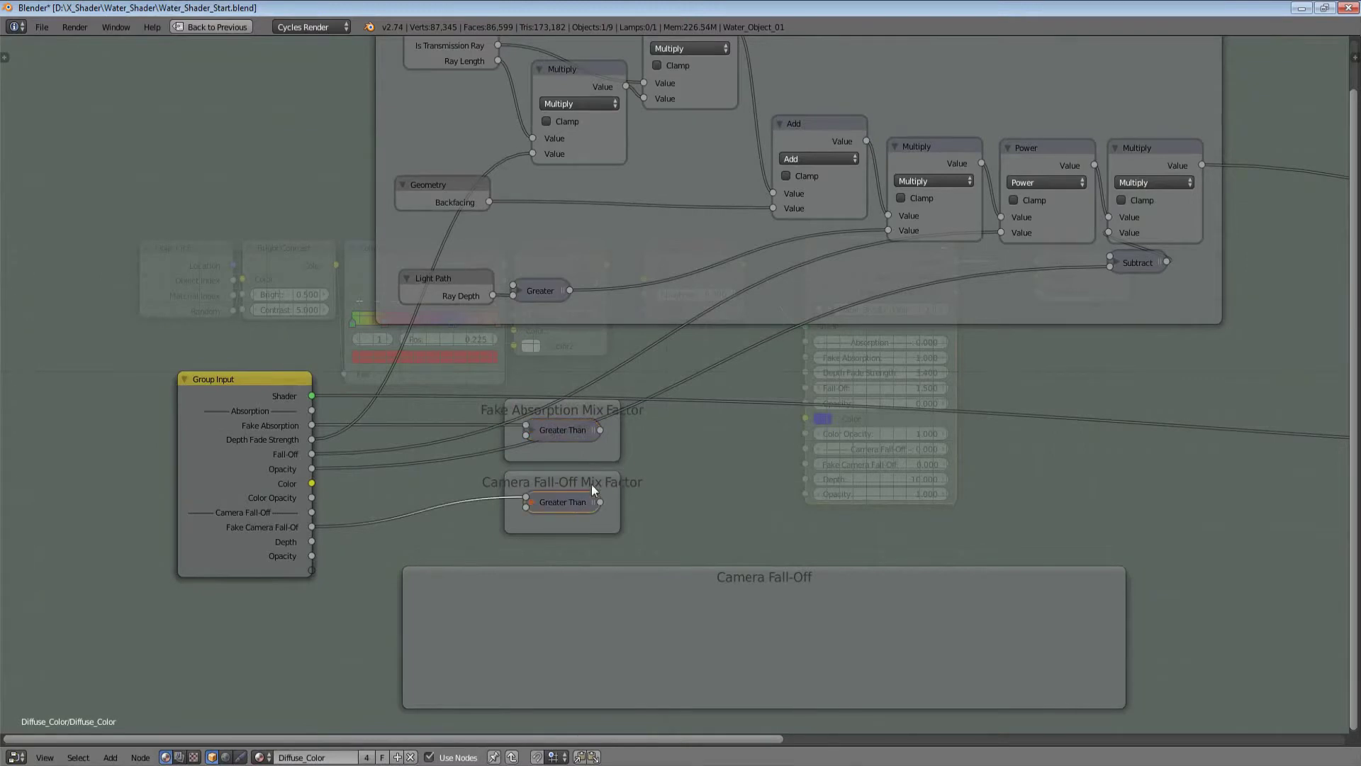
key("h")
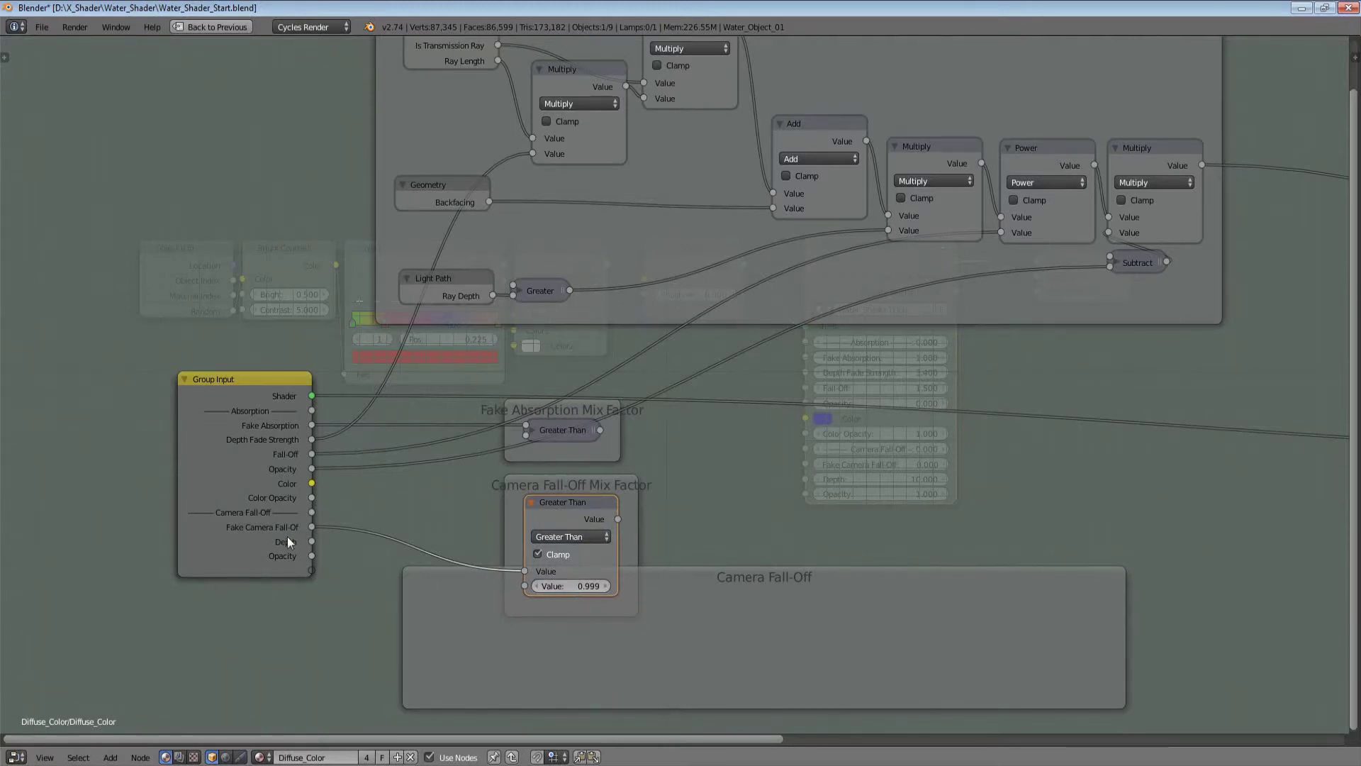
left_click(273, 521)
scroll(981, 441, "up", 2)
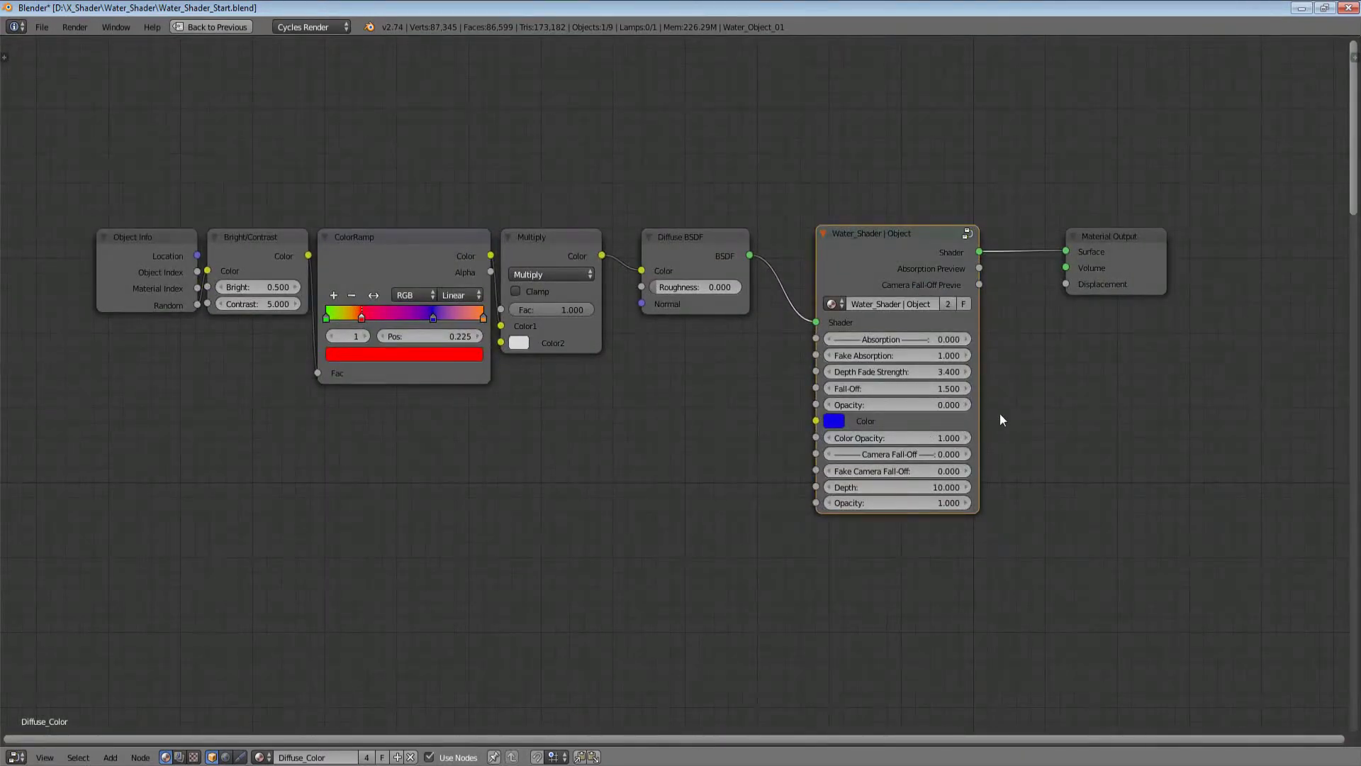
Step: Reenter the group, collapse the Camera Fall-Off Mix Factor's Greater Than node and adjust its vertical position
key("Tab")
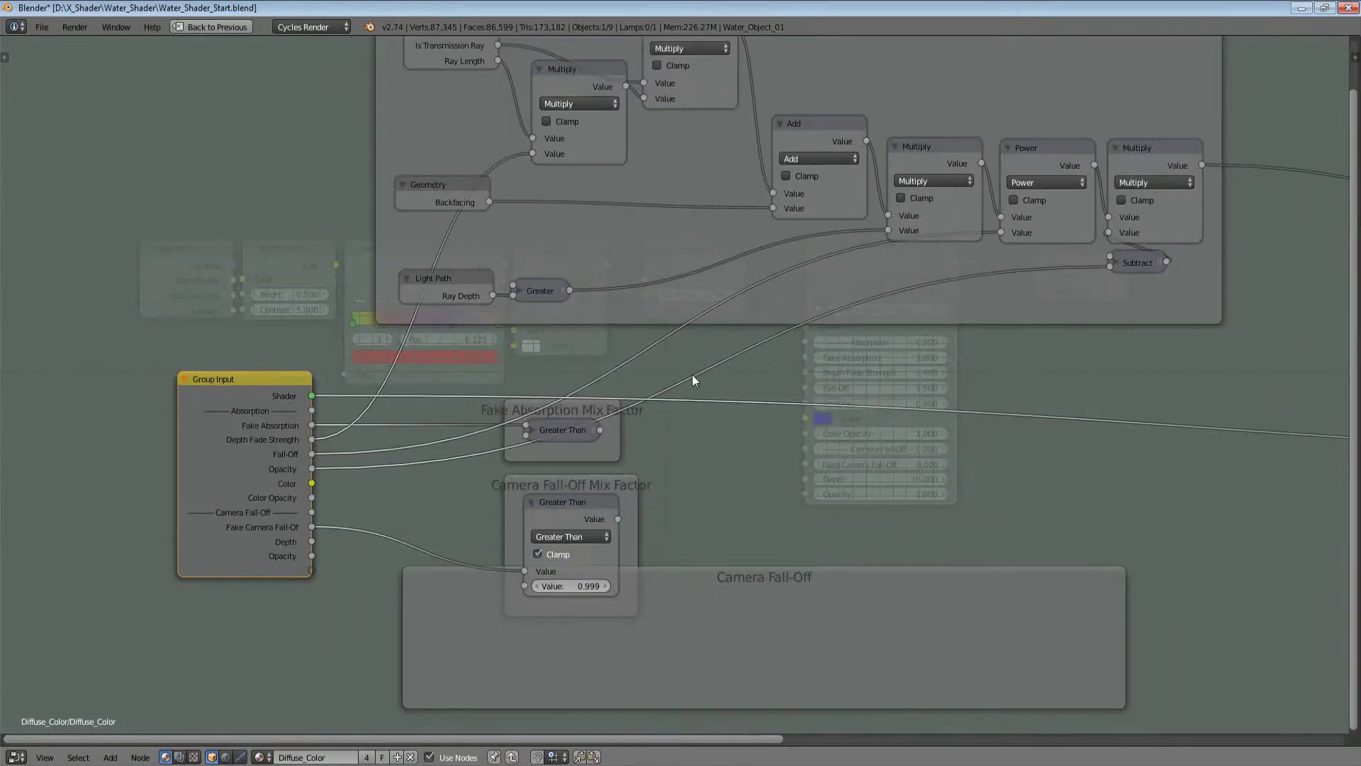
left_click(584, 498)
key("h")
scroll(473, 499, "down", 3)
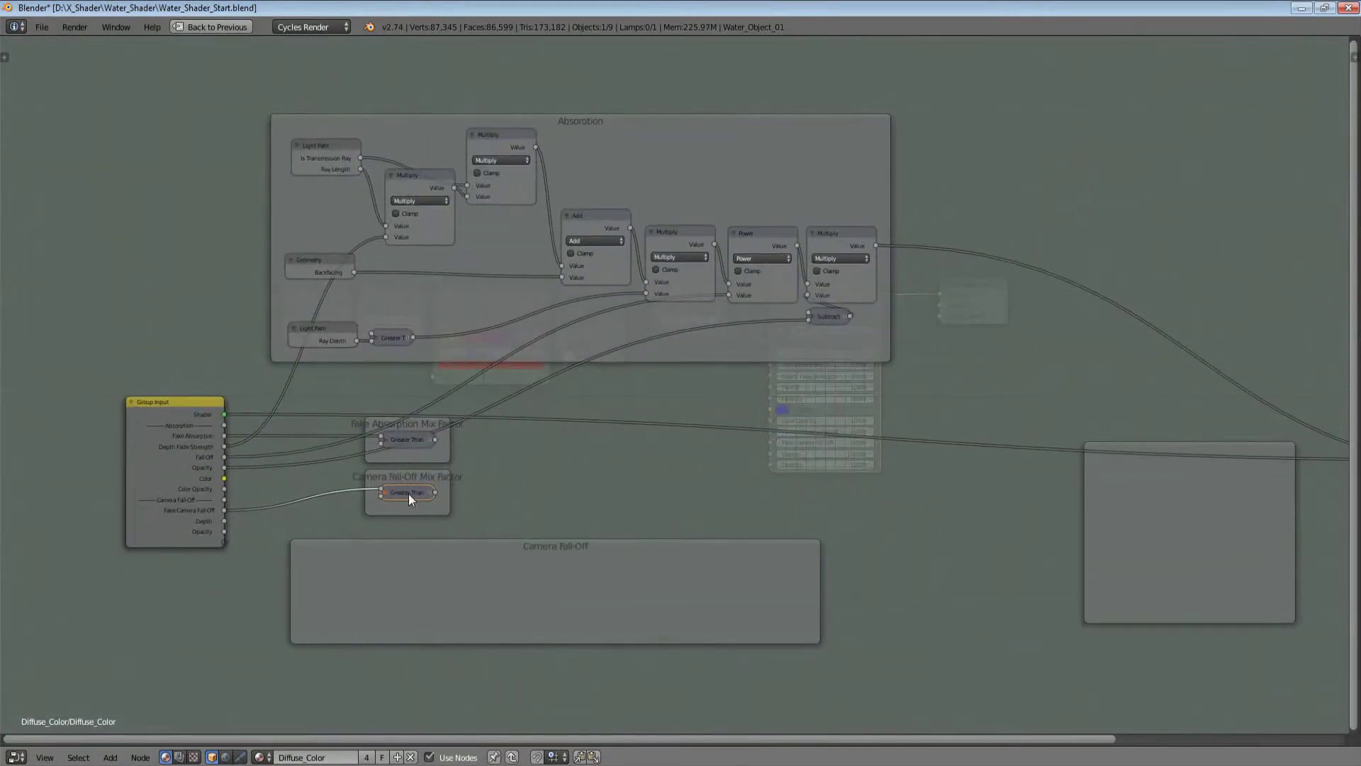
scroll(398, 529, "up", 1)
key("g")
key("y")
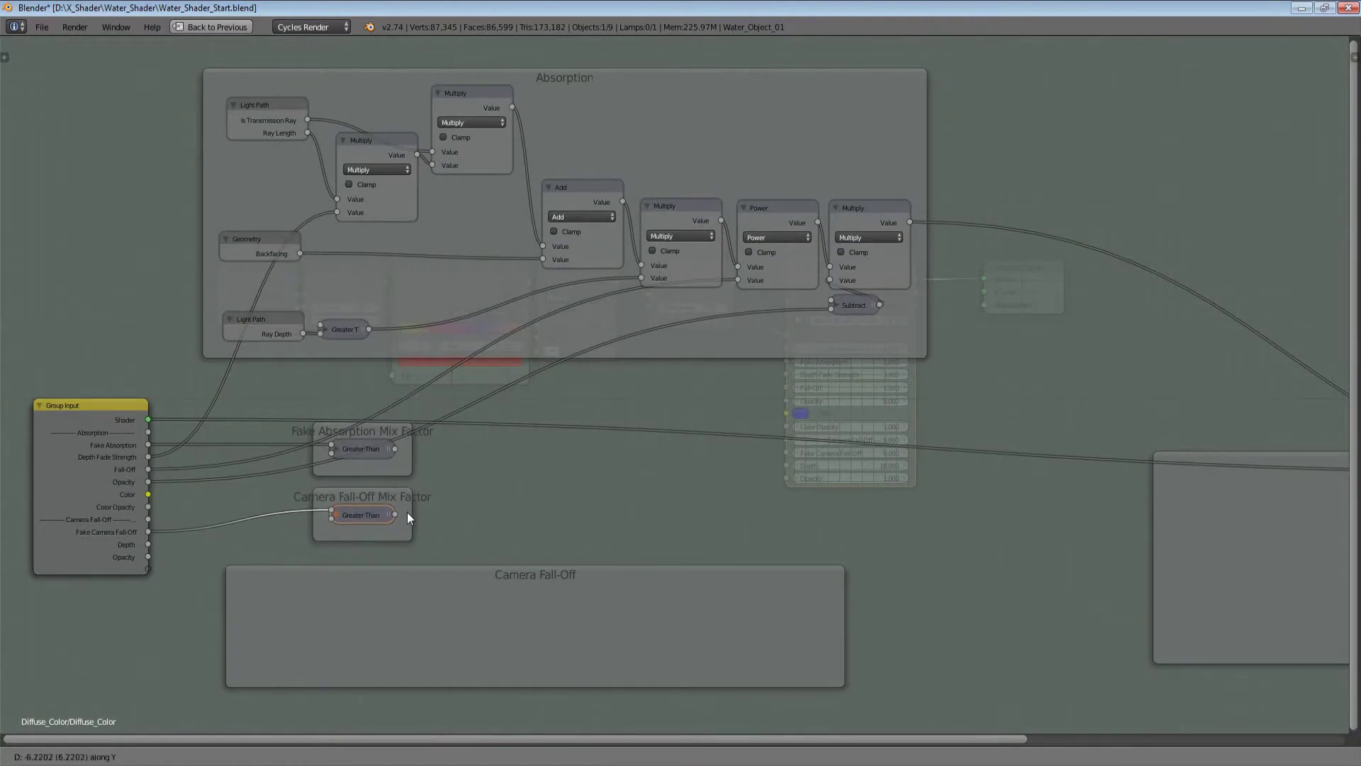
left_click(407, 512)
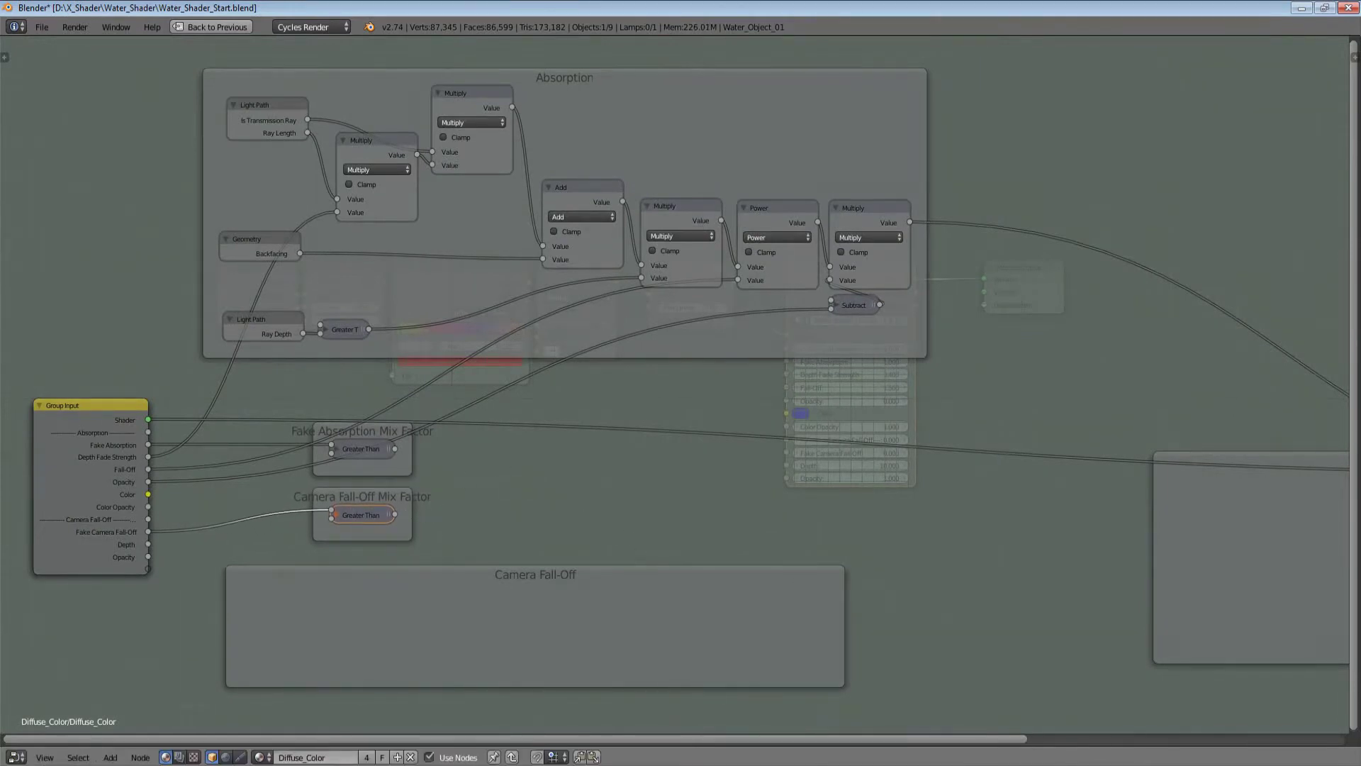
Step: Duplicate the rightmost Multiply node, place the copy outside the Absorption frame and detach it from the preview link
middle_click_drag(497, 364, 334, 412)
left_click(716, 261)
key("shift+d")
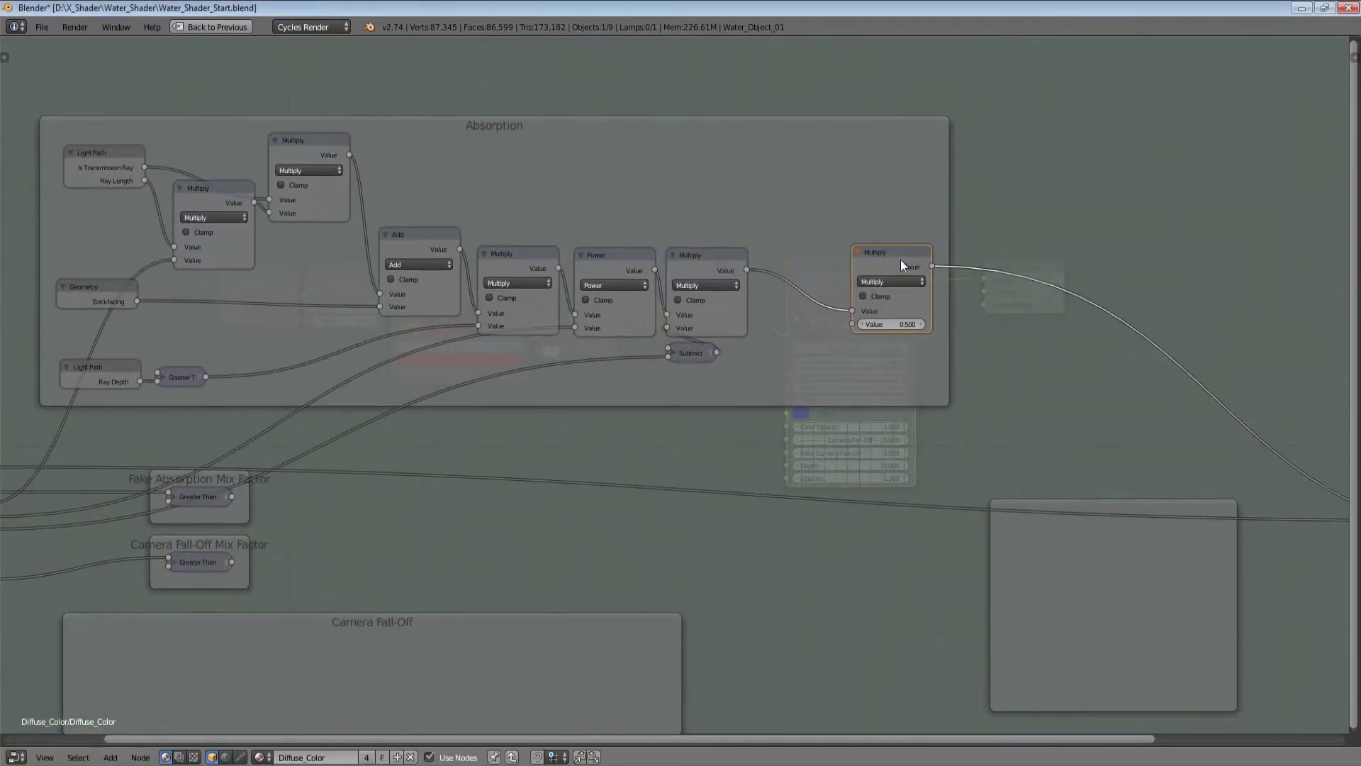
left_click(836, 443)
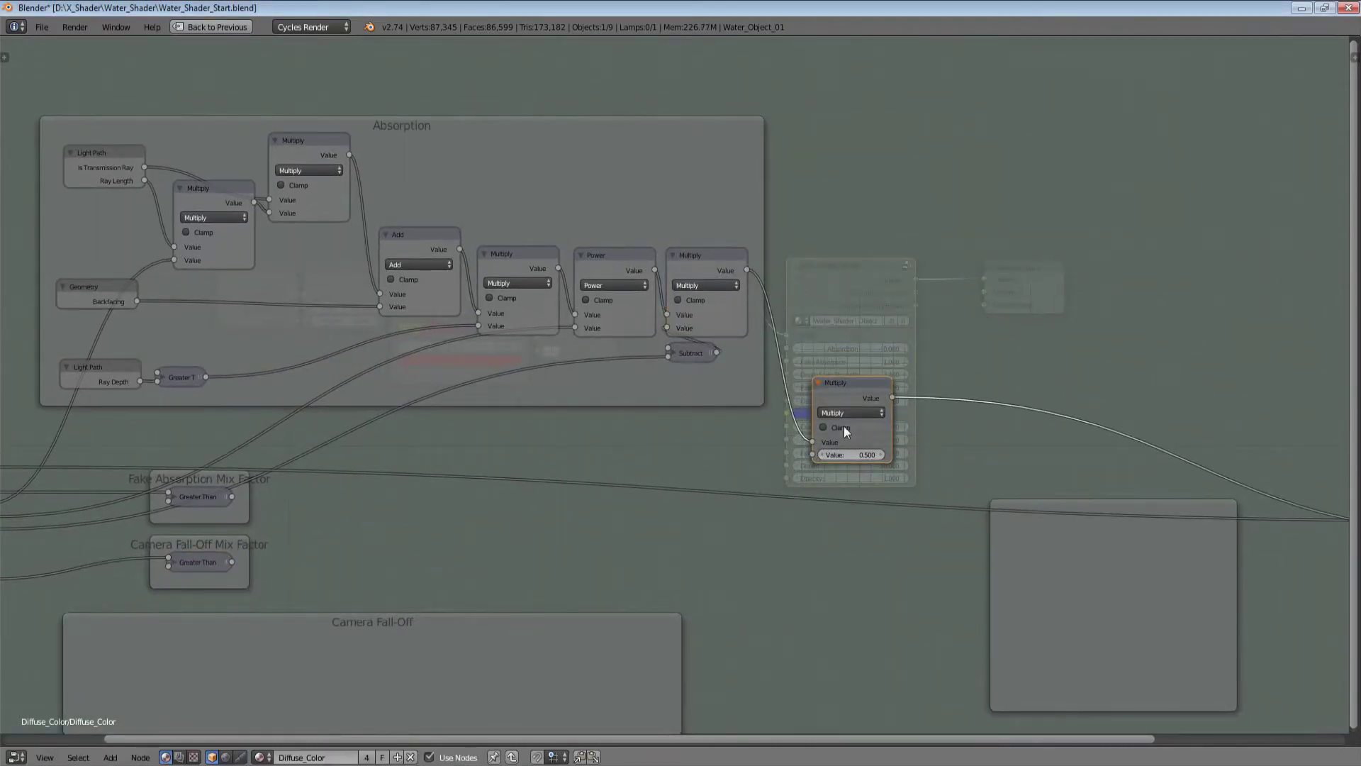
key("alt+d")
left_click(920, 446)
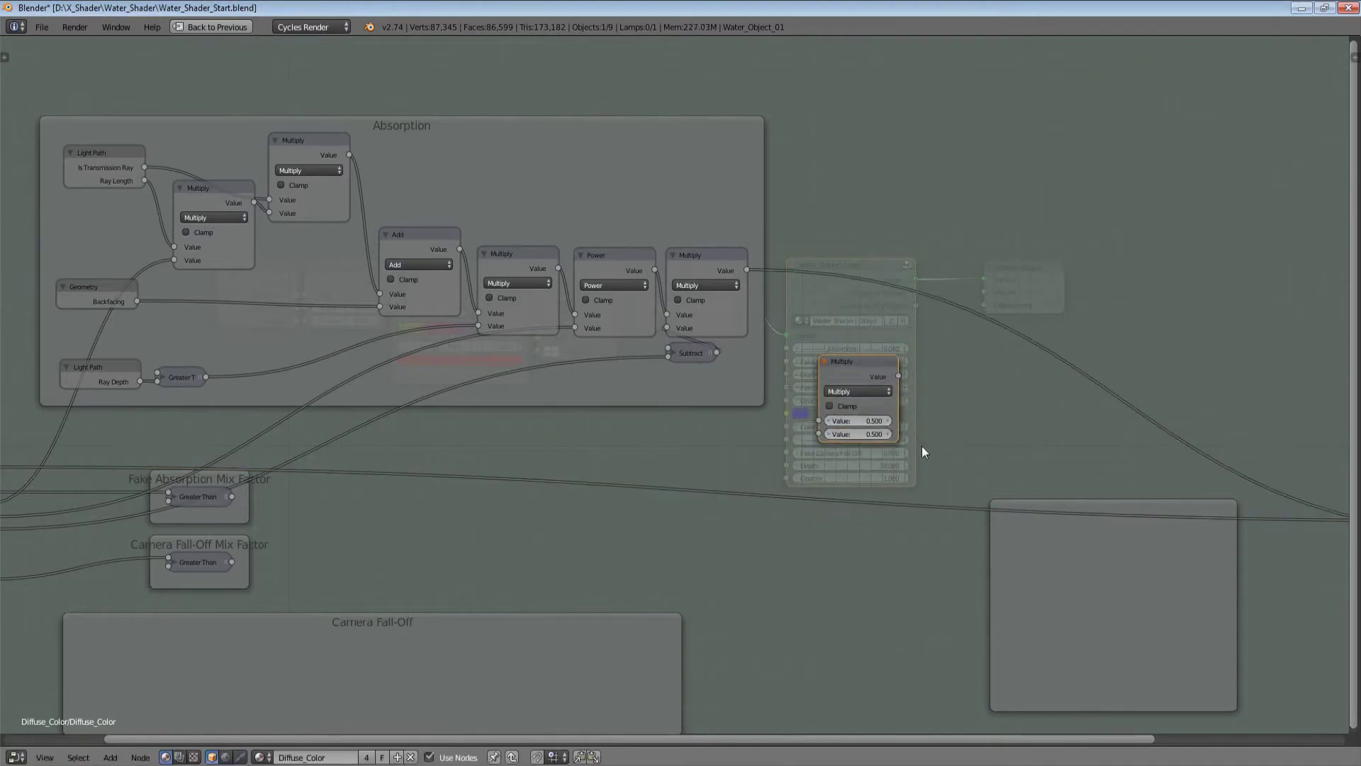
Step: Position the new Multiply node beside the Absorption frame and link the frame's final Multiply output to its first value
middle_click_drag(954, 460, 890, 454)
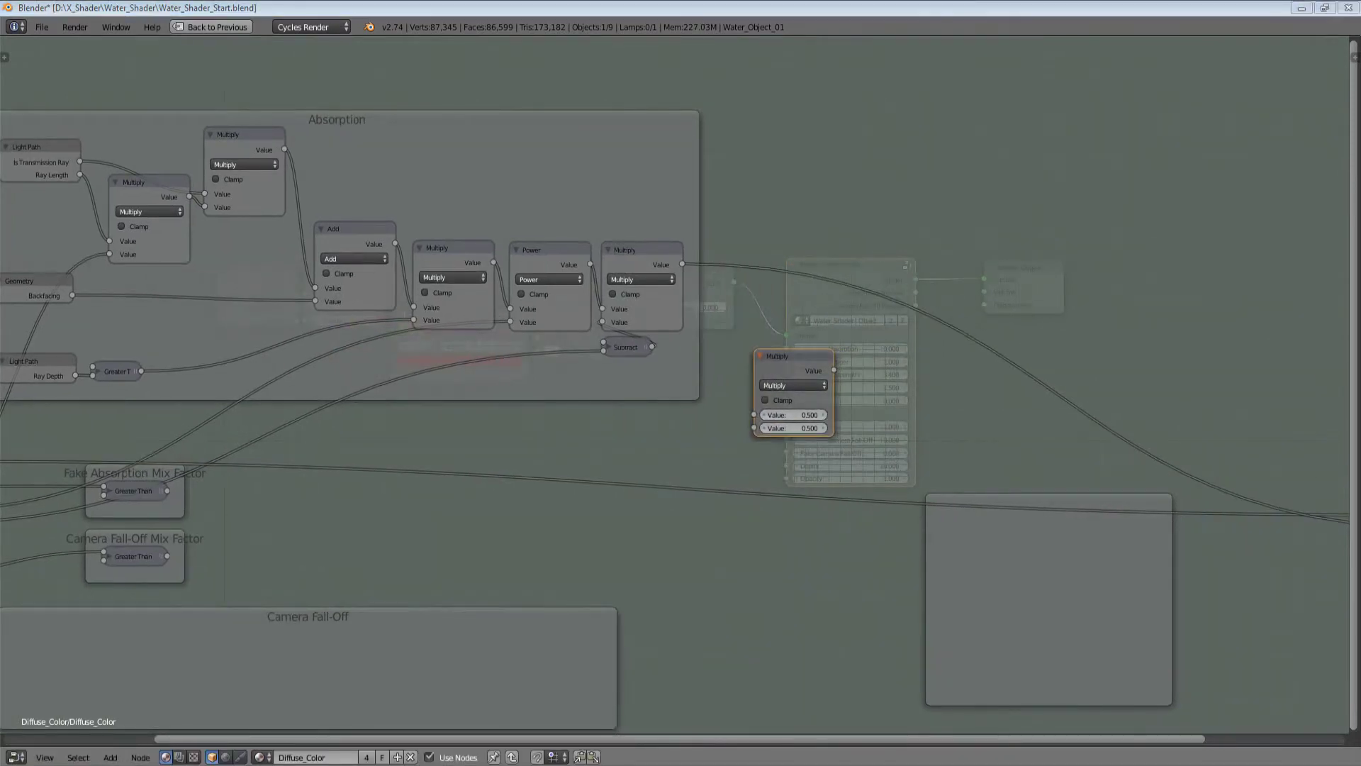
middle_click_drag(812, 390, 835, 400)
left_click_drag(817, 370, 818, 350)
left_click(816, 345)
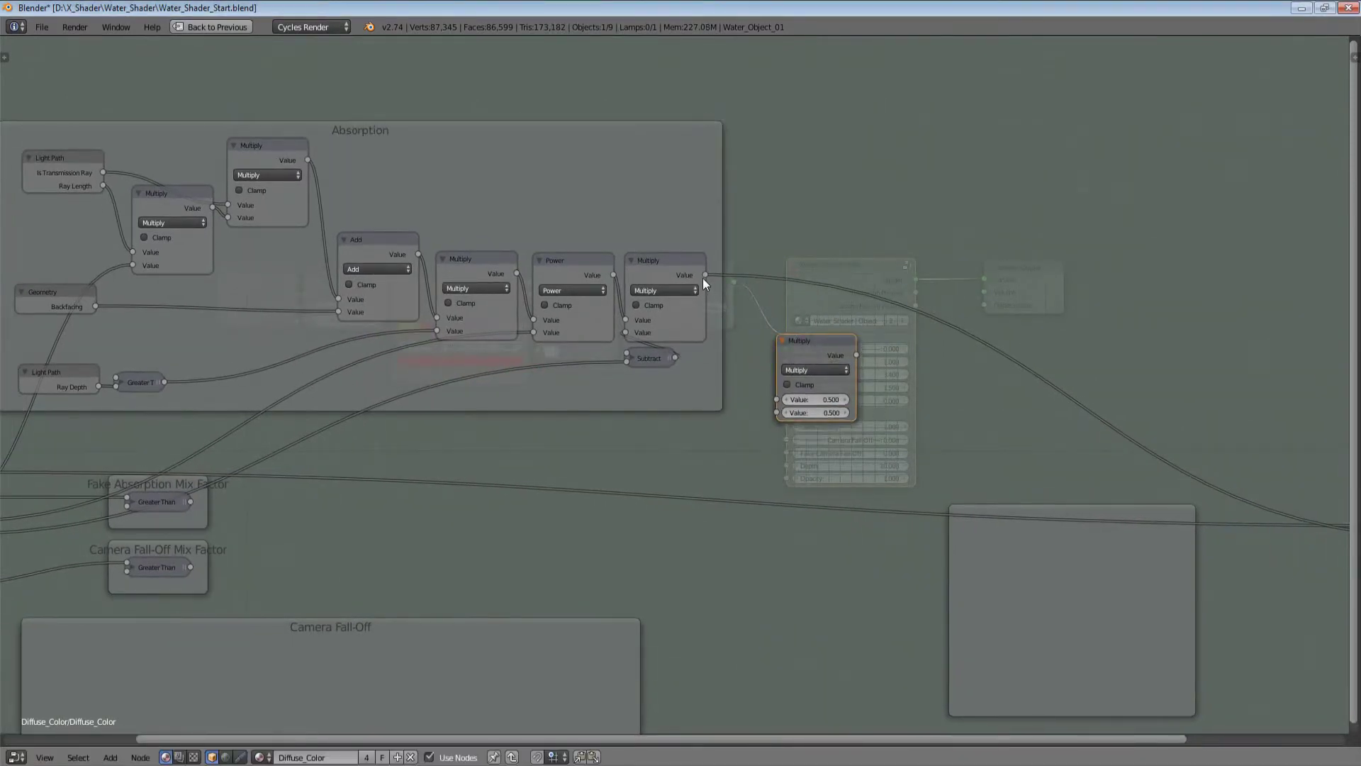
left_click_drag(704, 276, 705, 284)
left_click_drag(771, 415, 779, 399)
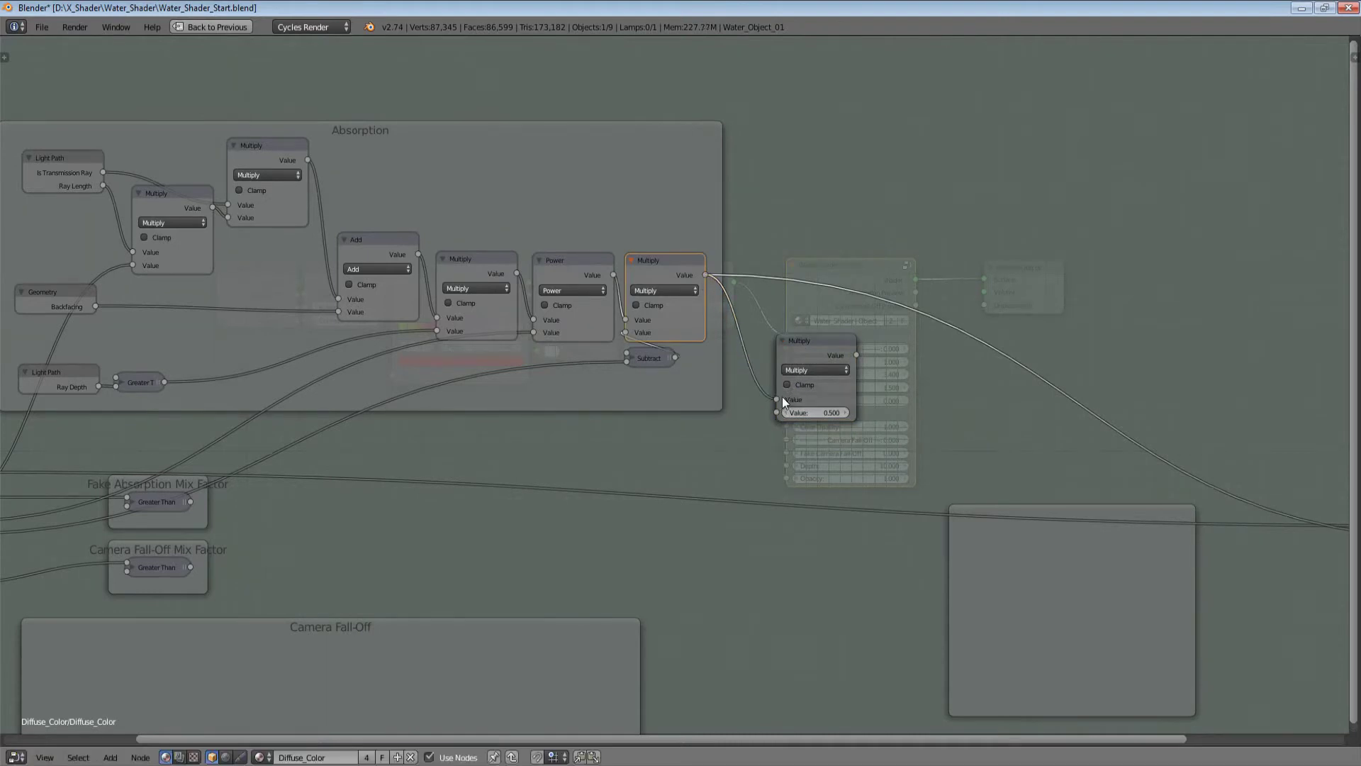
Step: Link the Fake Absorption Mix Factor's Greater Than output to the new Multiply's second value and move the node lower
middle_click_drag(833, 399, 887, 375)
scroll(886, 376, "up", 1)
scroll(786, 376, "up", 1)
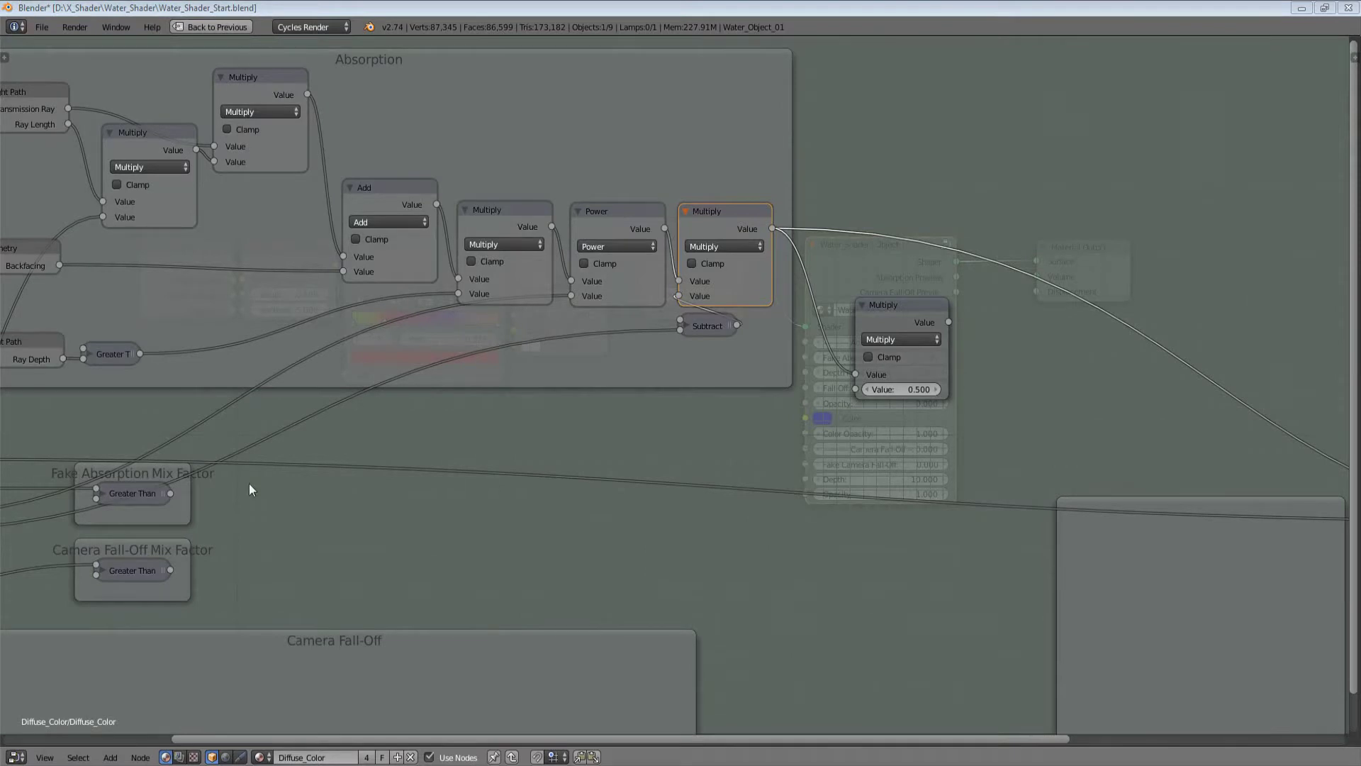
middle_click_drag(249, 489, 276, 480)
left_click_drag(197, 482, 890, 378)
left_click_drag(939, 305, 915, 381)
scroll(942, 441, "down", 2)
middle_click_drag(943, 440, 860, 434)
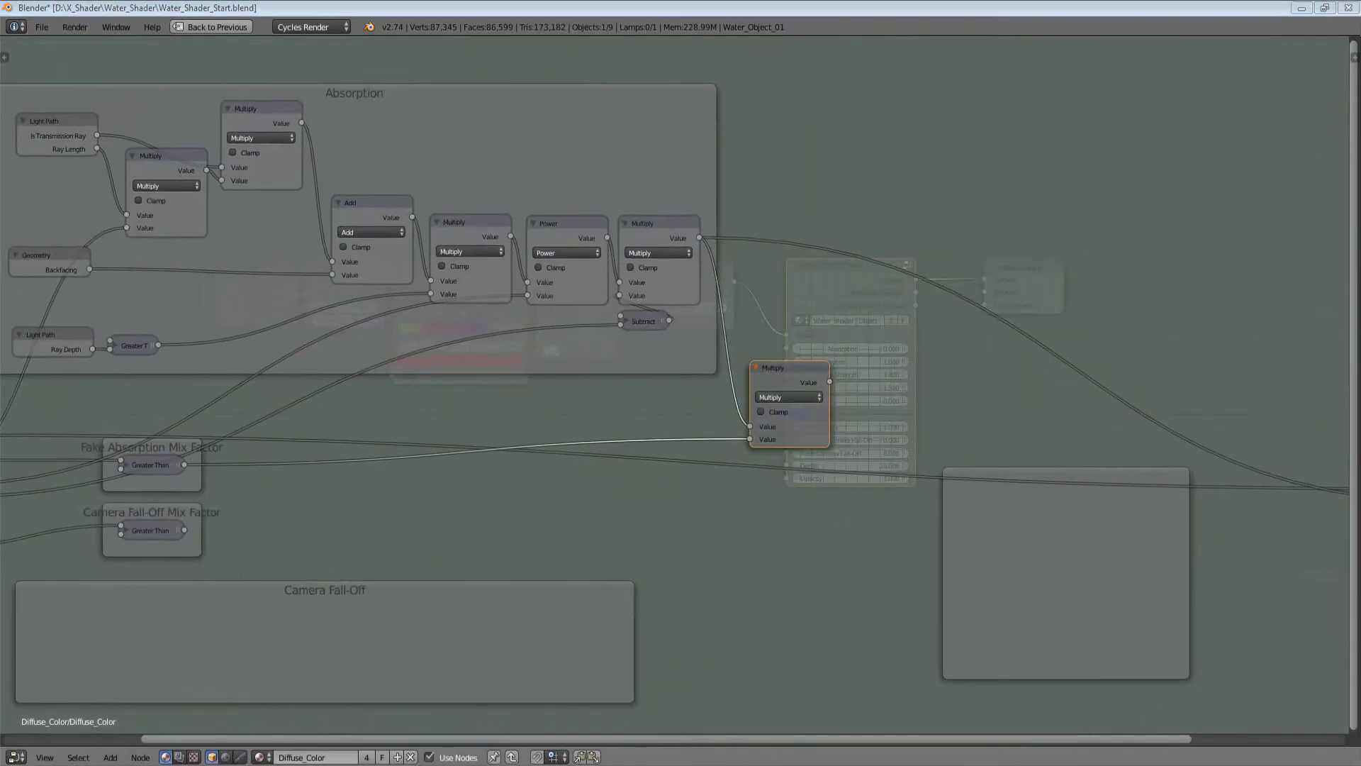
Step: Duplicate the new Multiply node and place the copy directly below the original
middle_click_drag(683, 384, 697, 359)
key("shift+d")
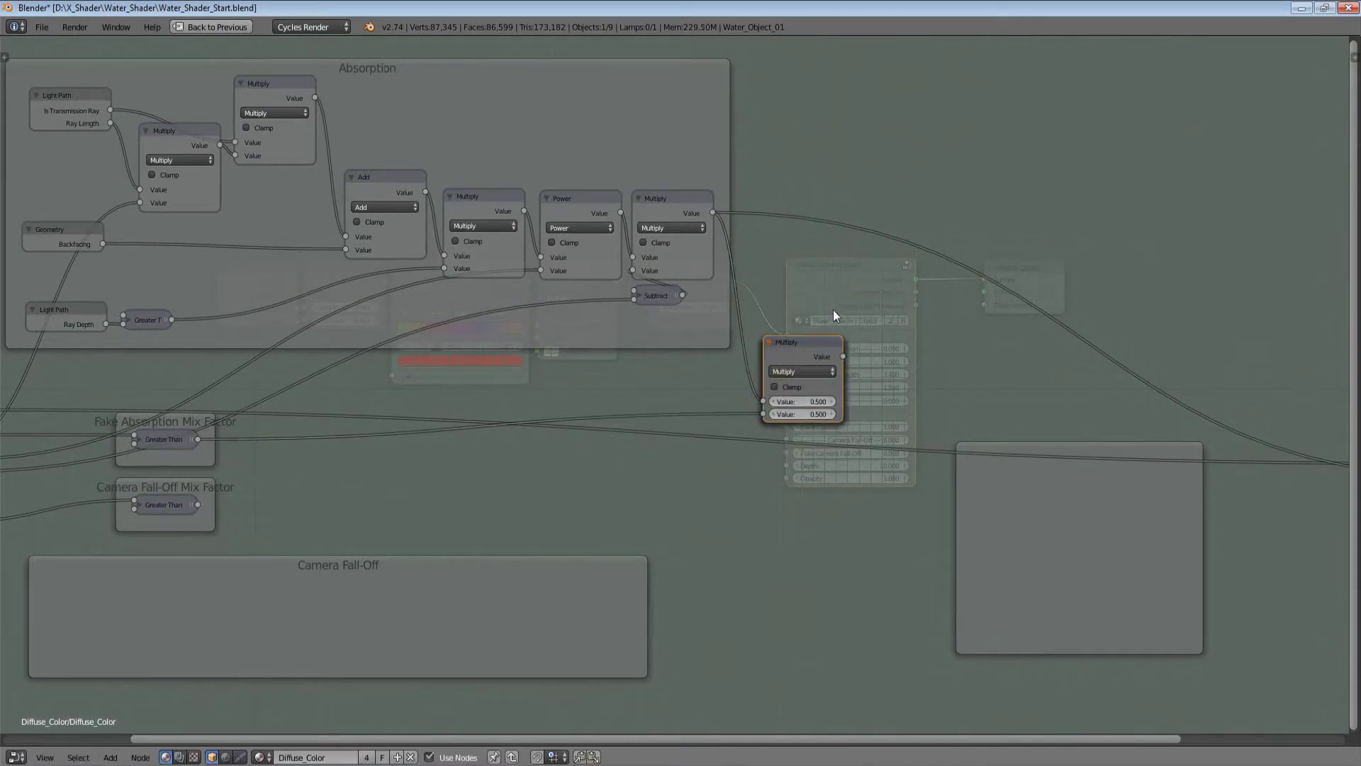
key("y")
left_click(800, 482)
middle_click_drag(799, 483, 909, 428)
middle_click_drag(870, 503, 764, 585)
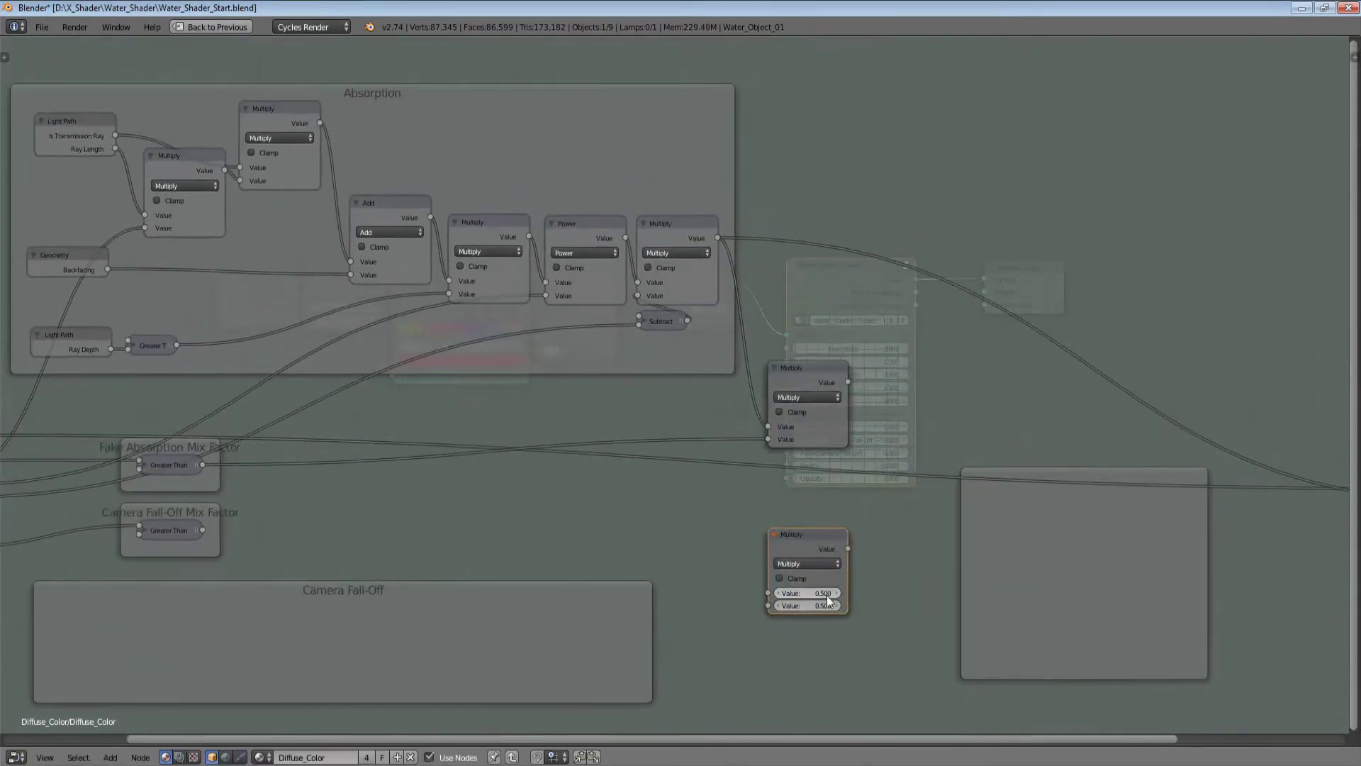
Step: Duplicate the Multiply node again, set the copy to Add, and link both Multiply outputs into its two values
scroll(826, 594, "up", 1)
middle_click_drag(875, 558, 794, 588)
key("shift+d")
left_click(928, 408)
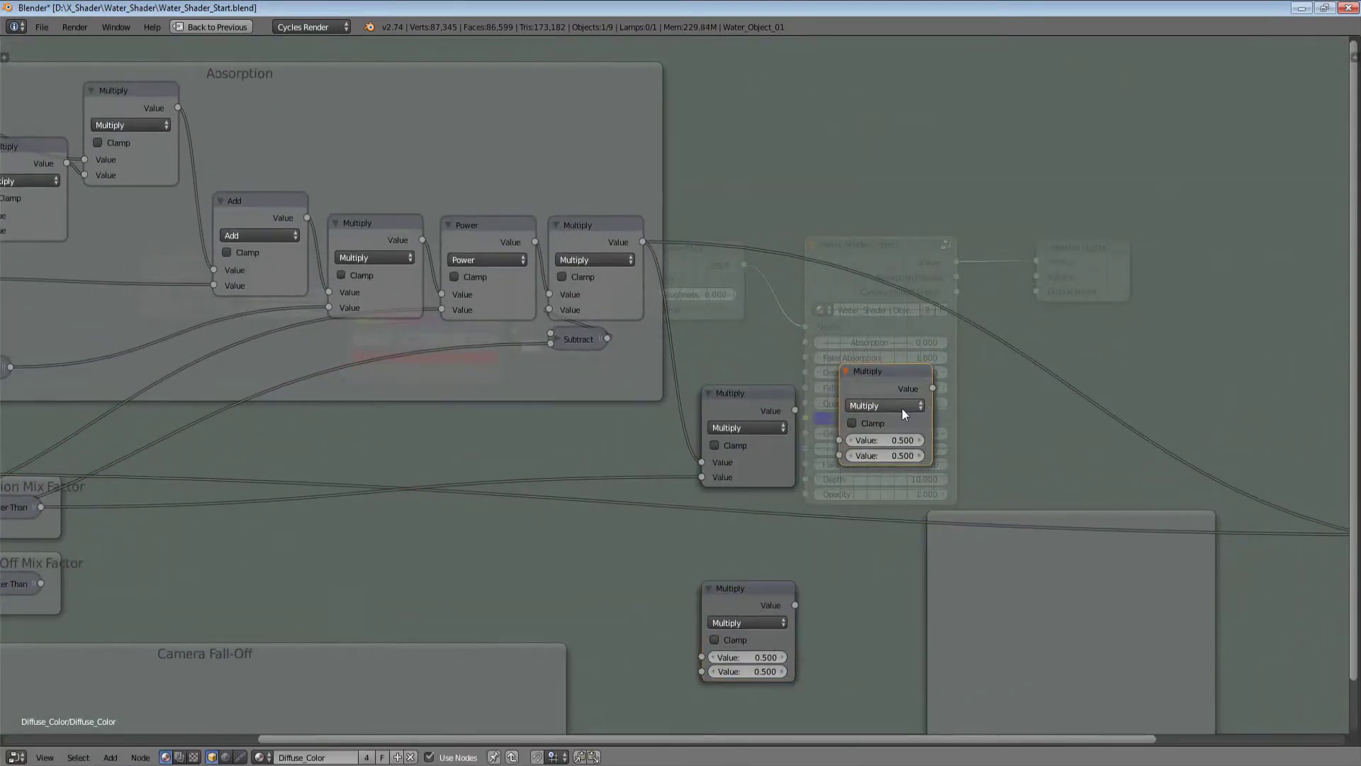
left_click(901, 407)
left_click(860, 389)
left_click_drag(796, 411, 839, 439)
left_click_drag(795, 604, 841, 456)
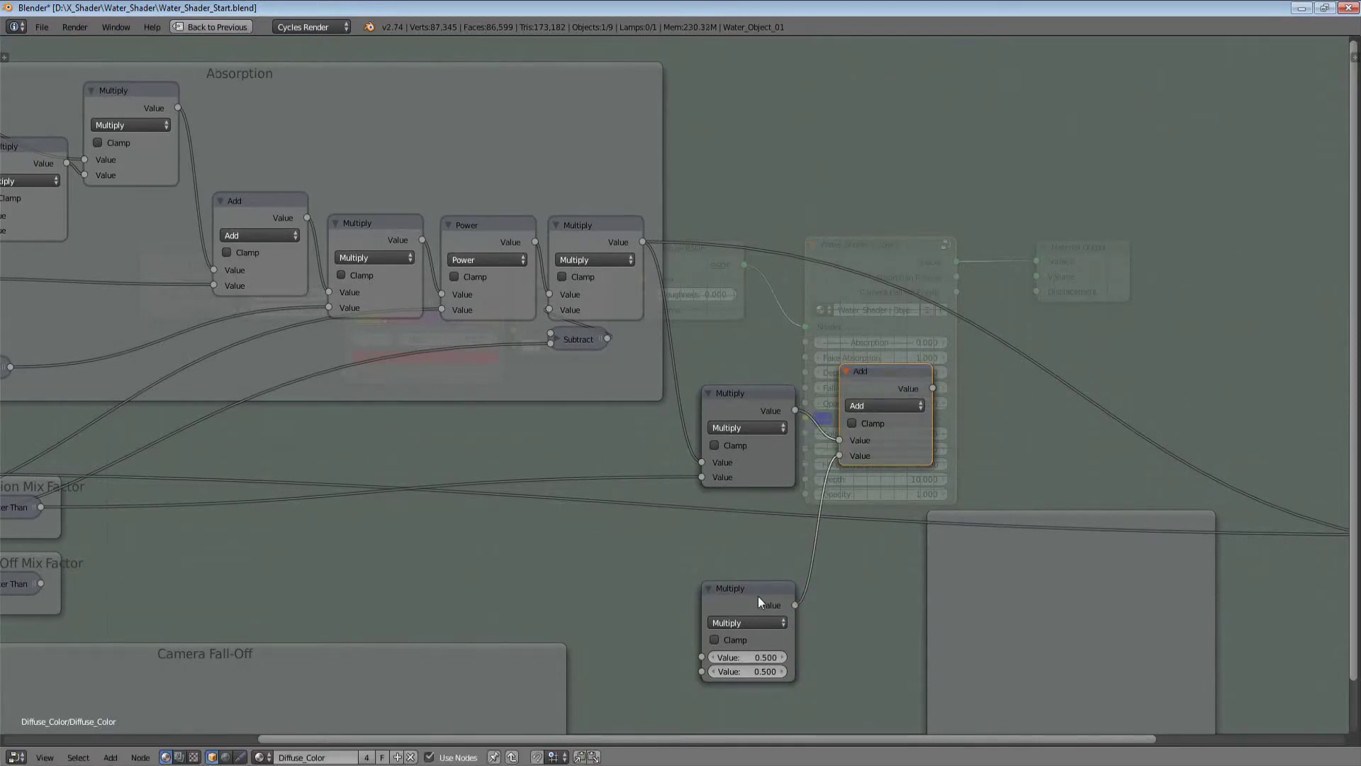
Step: Tidy the layout by moving the lower Multiply node up and the Add node closer to the two Multiply nodes
key("y")
left_click_drag(758, 589, 757, 547)
key("y")
left_click_drag(889, 373, 869, 407)
Step: Add a Mix Shader node before the Group Output and link its output to the Shader socket
scroll(813, 544, "right", 15, "ctrl")
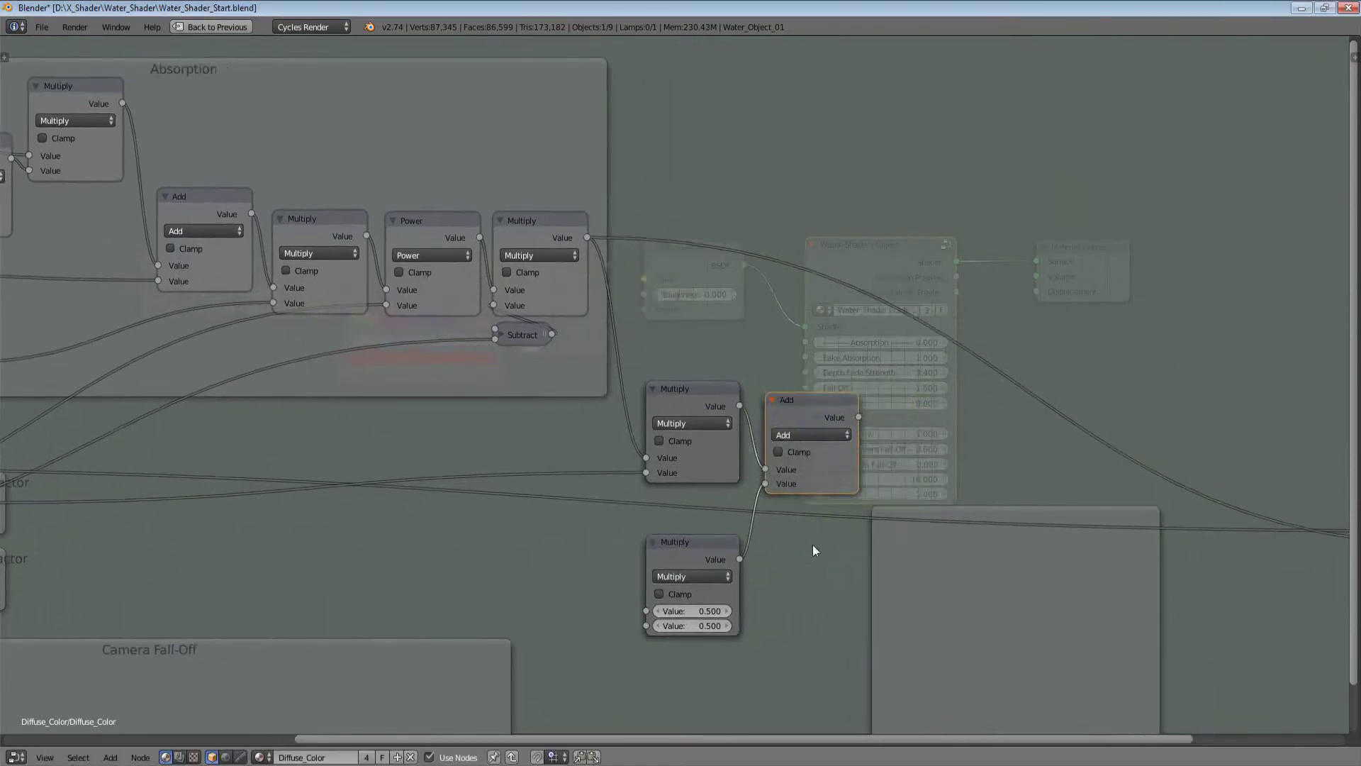
key("shift+a")
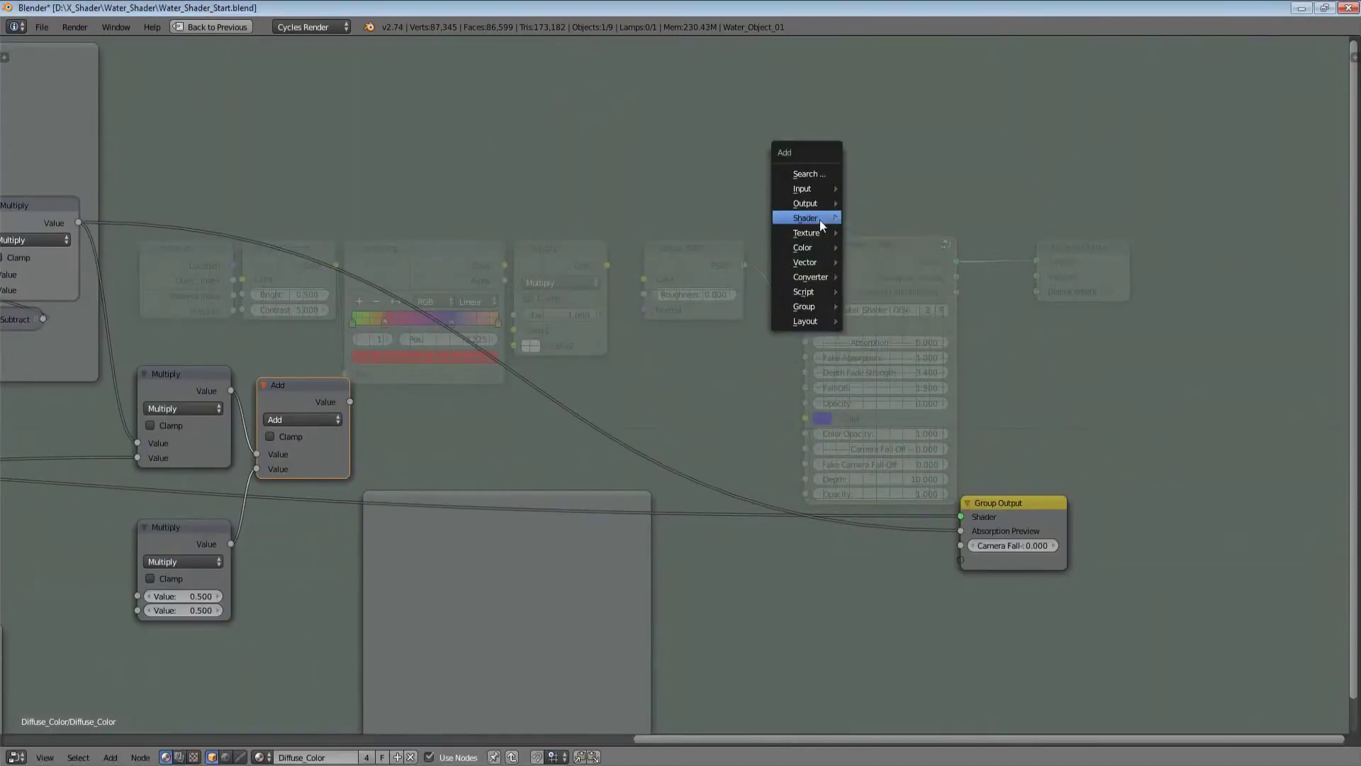
mouse_move(820, 219)
left_click(909, 219)
left_click(815, 291)
middle_click_drag(979, 343, 1057, 322)
key("g")
left_click(1029, 385)
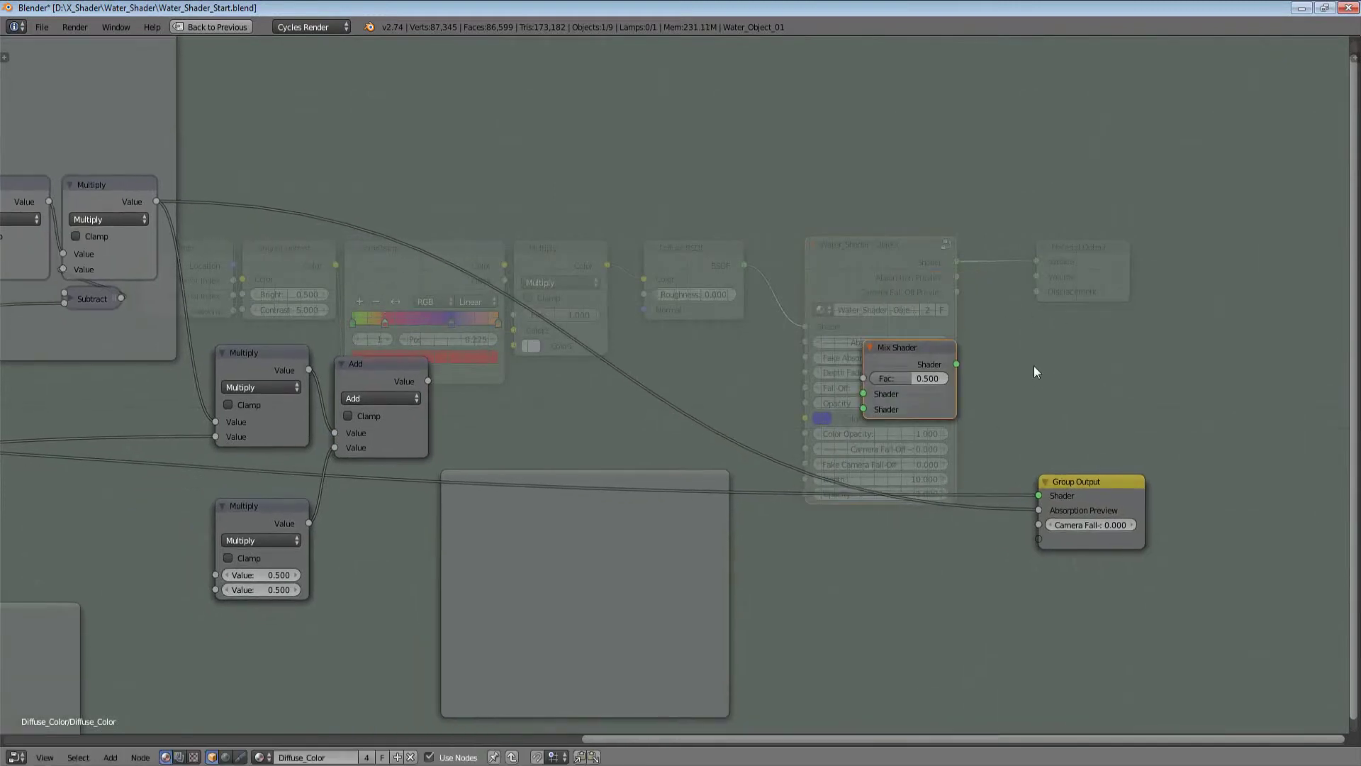
left_click_drag(957, 364, 1039, 495)
Step: Link the Group Input's Shader output to the first shader input of the Mix Shader
scroll(771, 428, "down", 3)
scroll(752, 426, "left", 8, "ctrl")
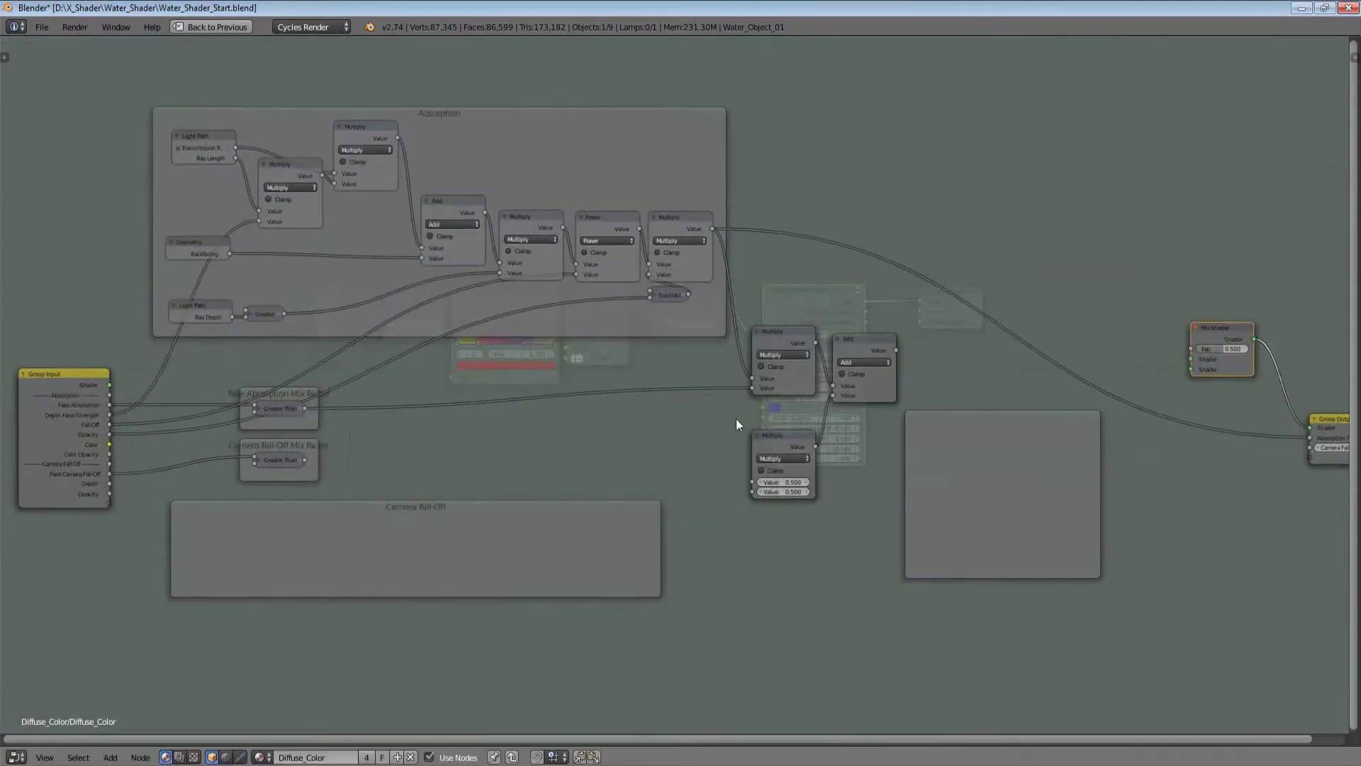
scroll(738, 426, "down", 1)
left_click_drag(152, 385, 1153, 361)
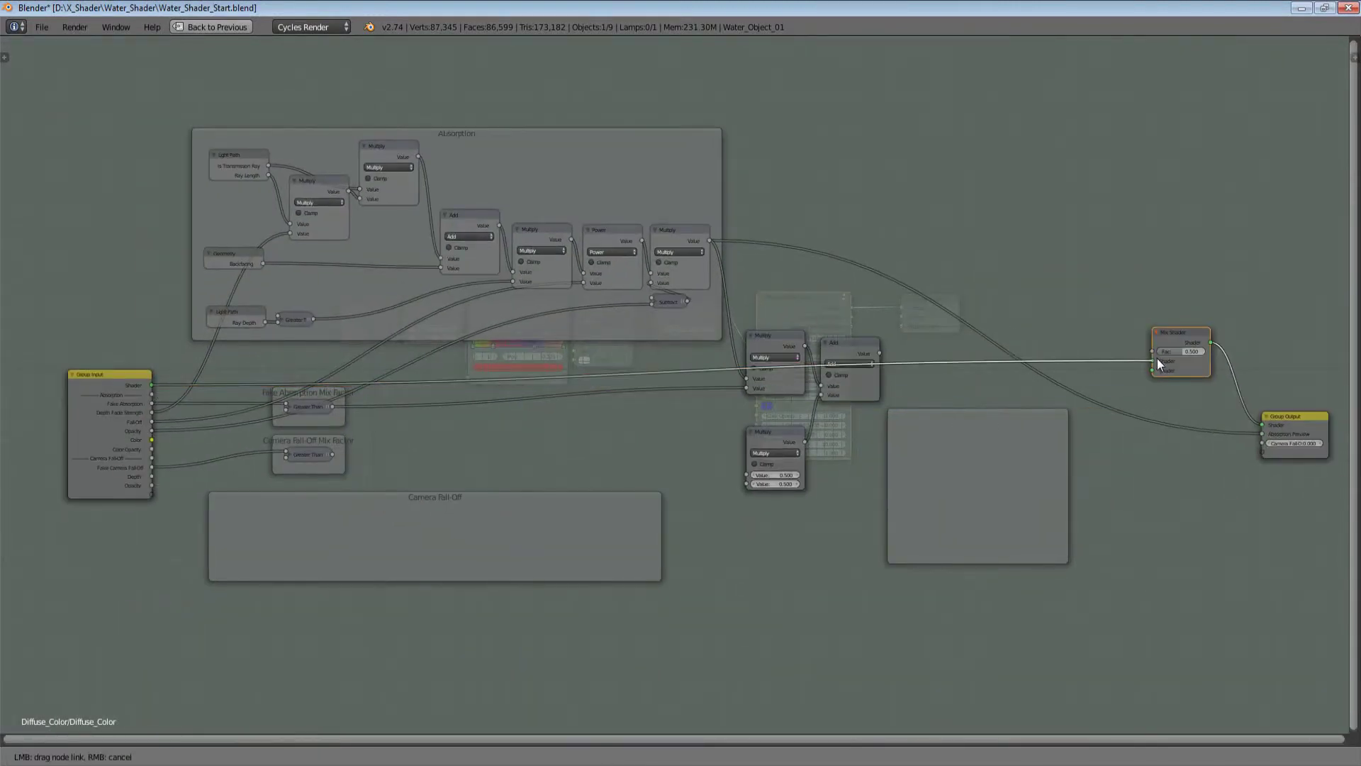
middle_click_drag(1195, 401, 912, 444)
scroll(912, 444, "up", 1)
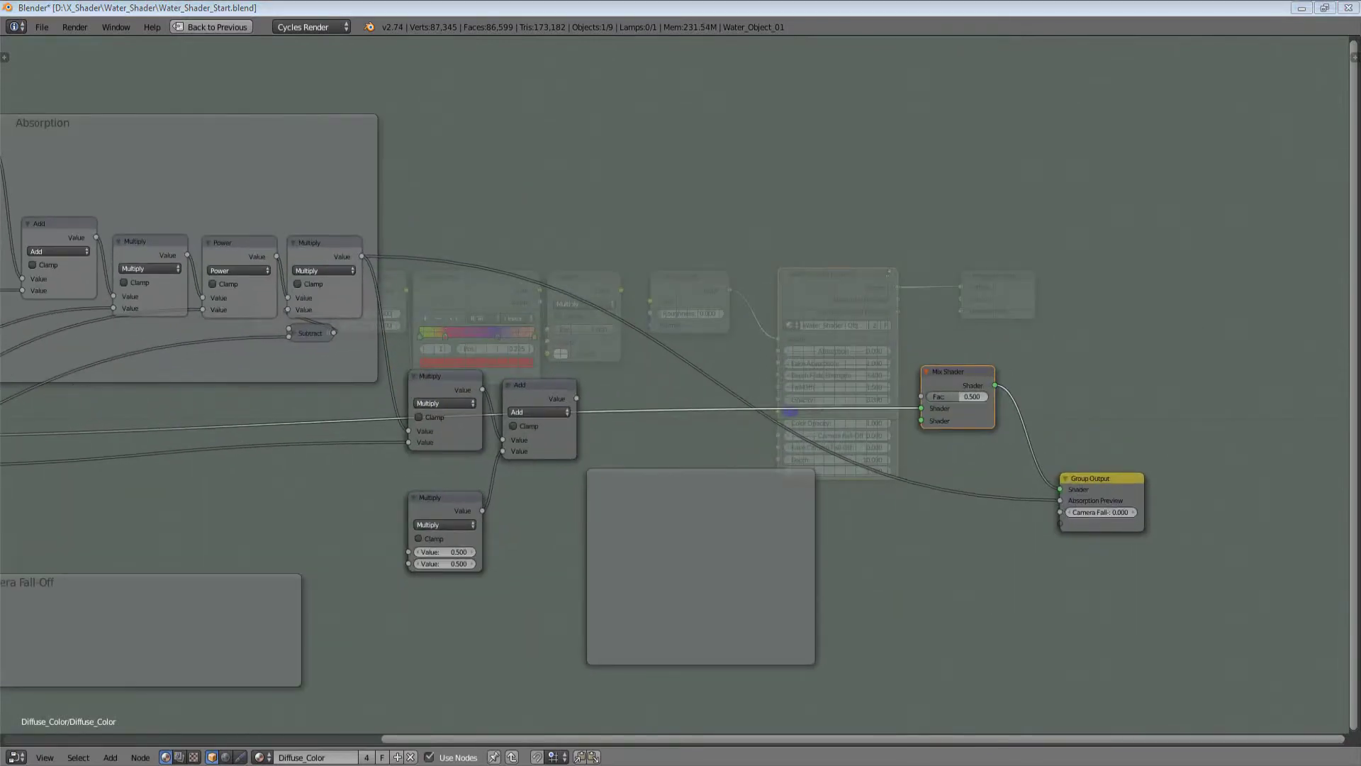
middle_click_drag(944, 530, 881, 468)
key("shift+a")
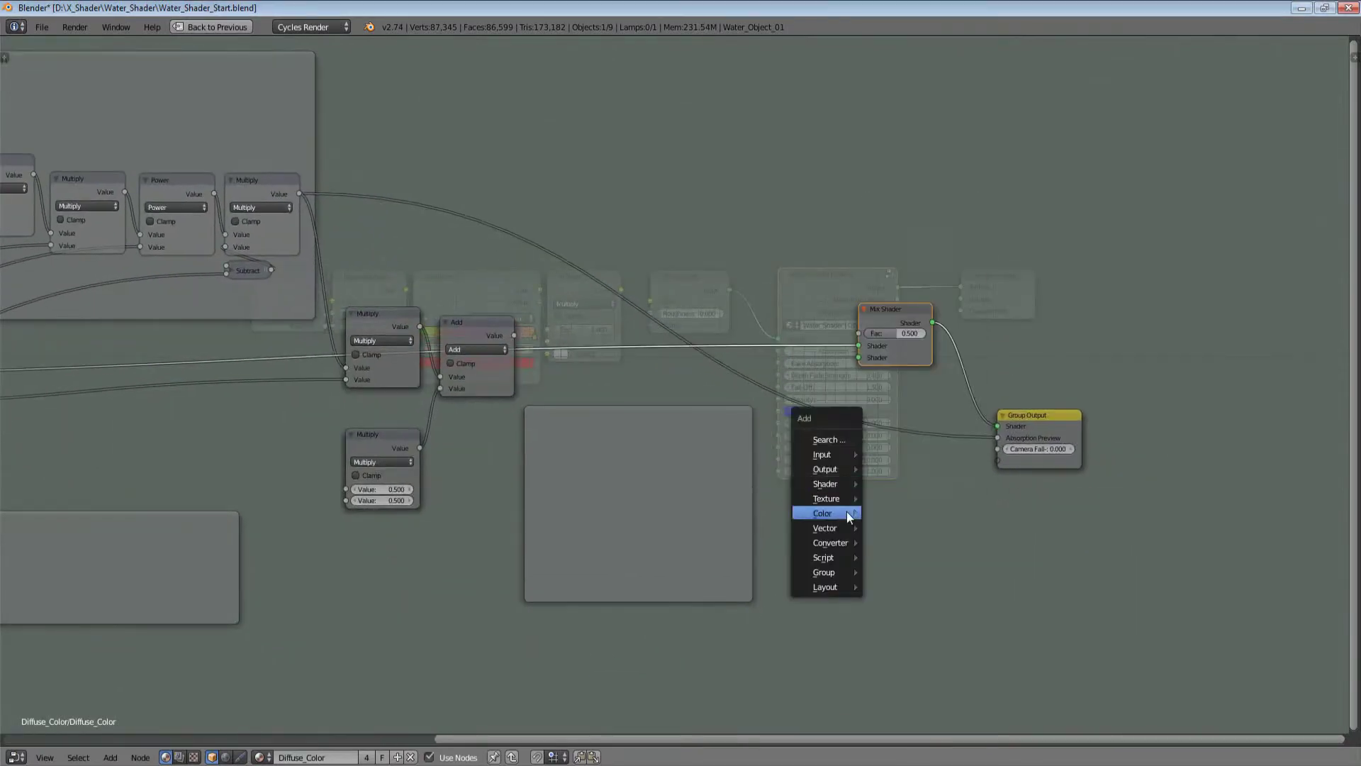
mouse_move(844, 480)
left_click(891, 476)
left_click(838, 519)
middle_click_drag(926, 527, 932, 545)
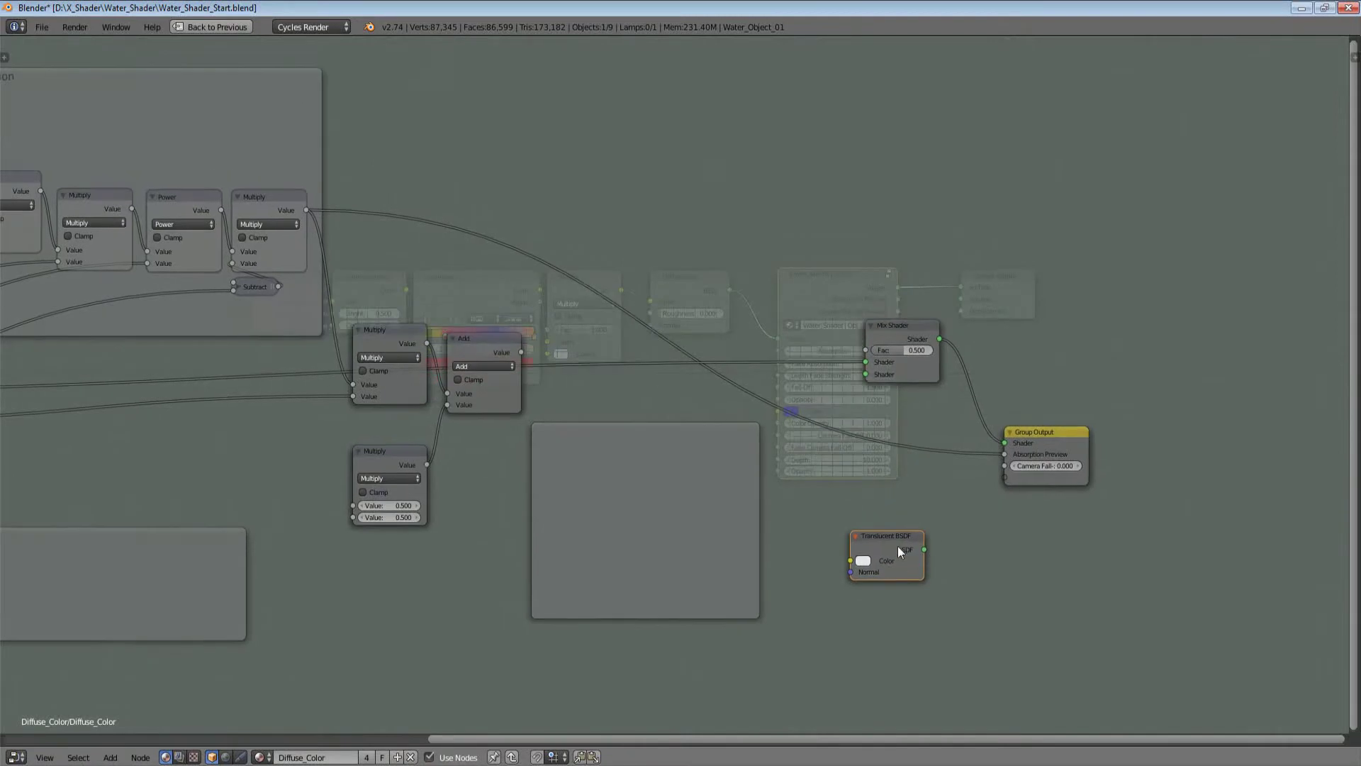
key("x")
Step: Add a Transparent BSDF node and link its output to the second shader input of the Mix Shader
key("shift+a")
mouse_move(891, 542)
left_click(955, 331)
left_click(894, 542)
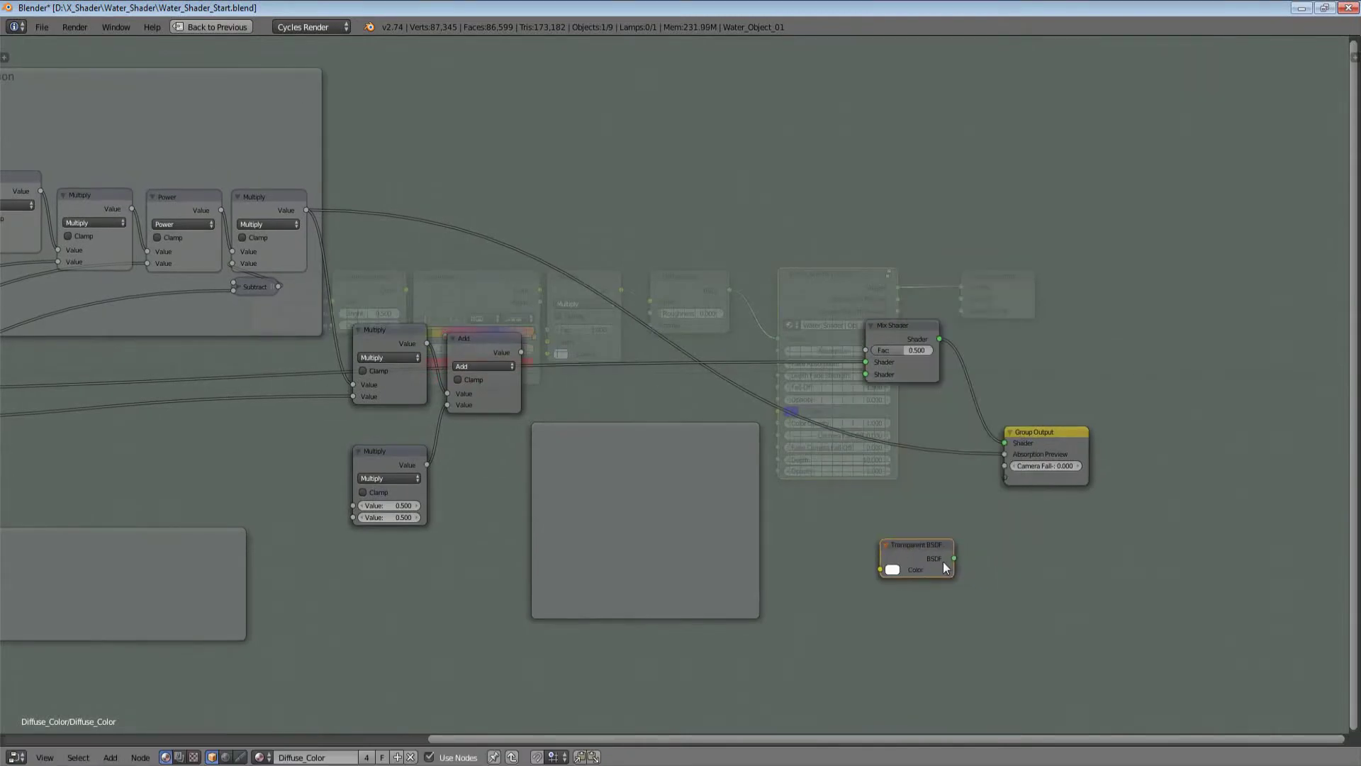
left_click_drag(955, 559, 865, 373)
Step: Place the Transparent BSDF beside the Mix Shader and shift both nodes together
middle_click_drag(929, 563, 1045, 634)
left_click(1007, 640)
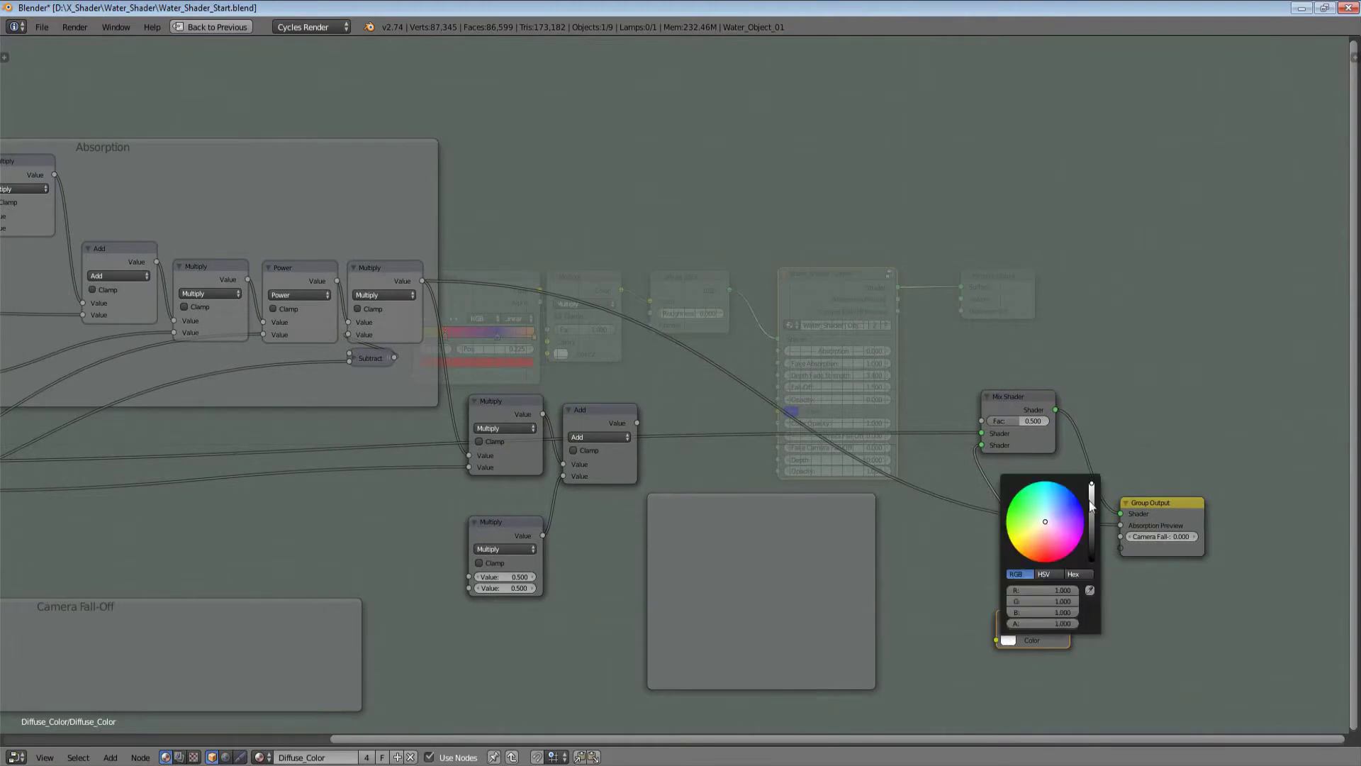
key("g")
left_click_drag(981, 528, 946, 440)
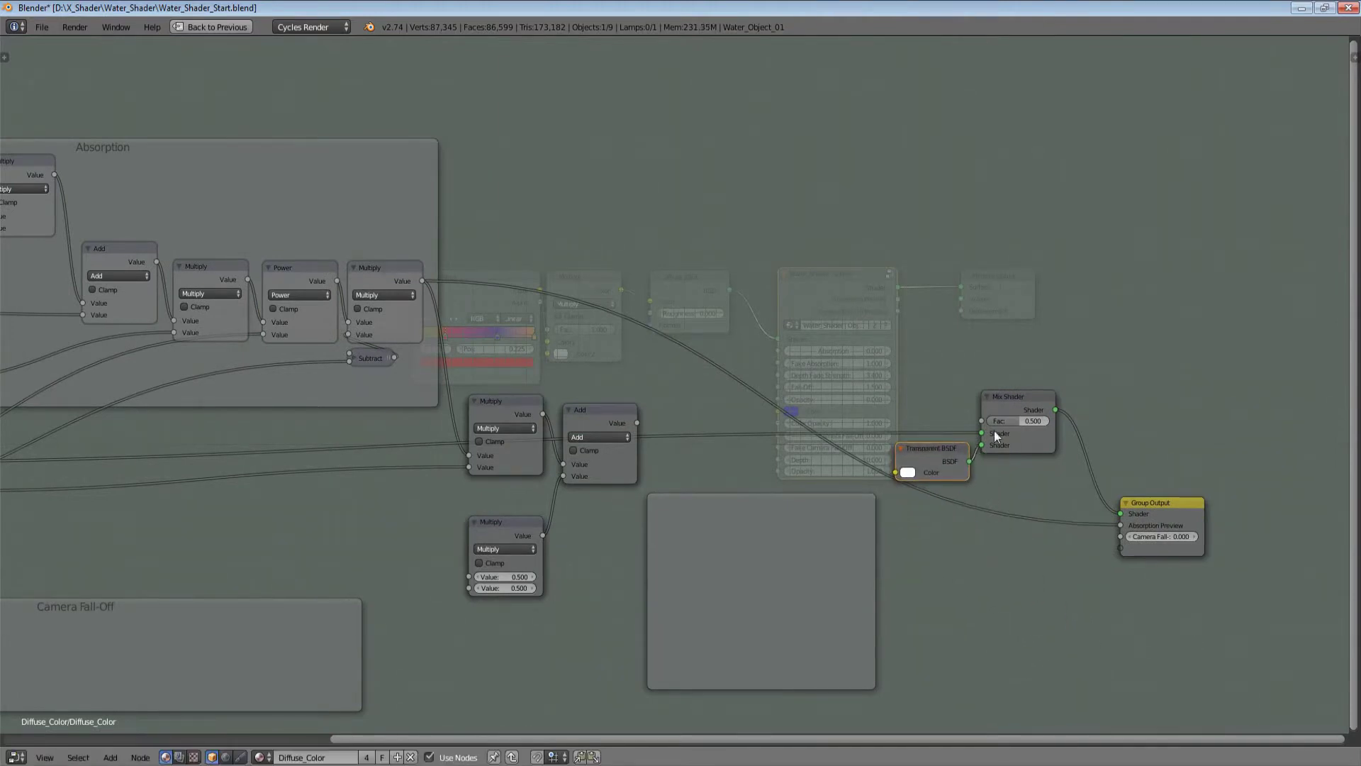
left_click_drag(1015, 399, 1001, 436, "shift")
Step: Link the Add node's output to the Mix Shader's Fac input
middle_click_drag(1012, 458, 1049, 460)
scroll(1056, 469, "up", 2)
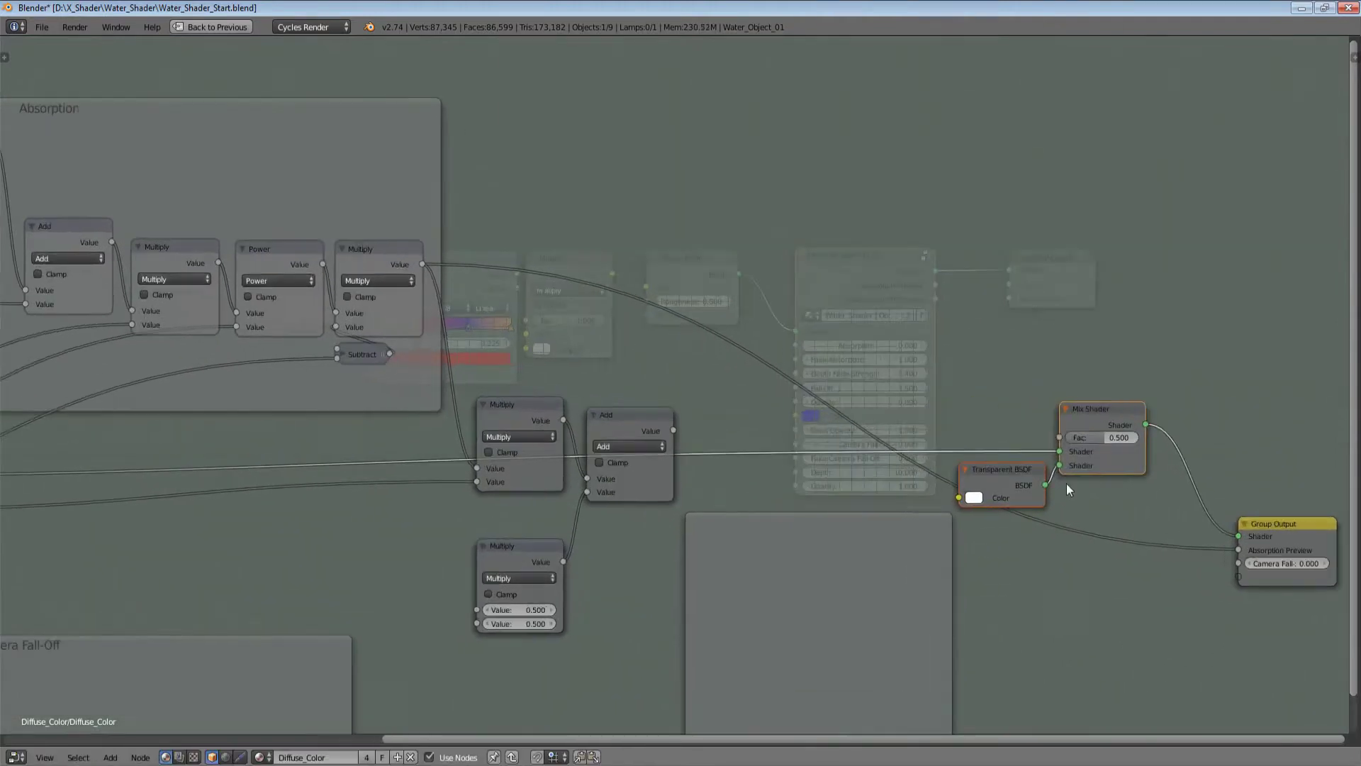
middle_click_drag(844, 492, 773, 503)
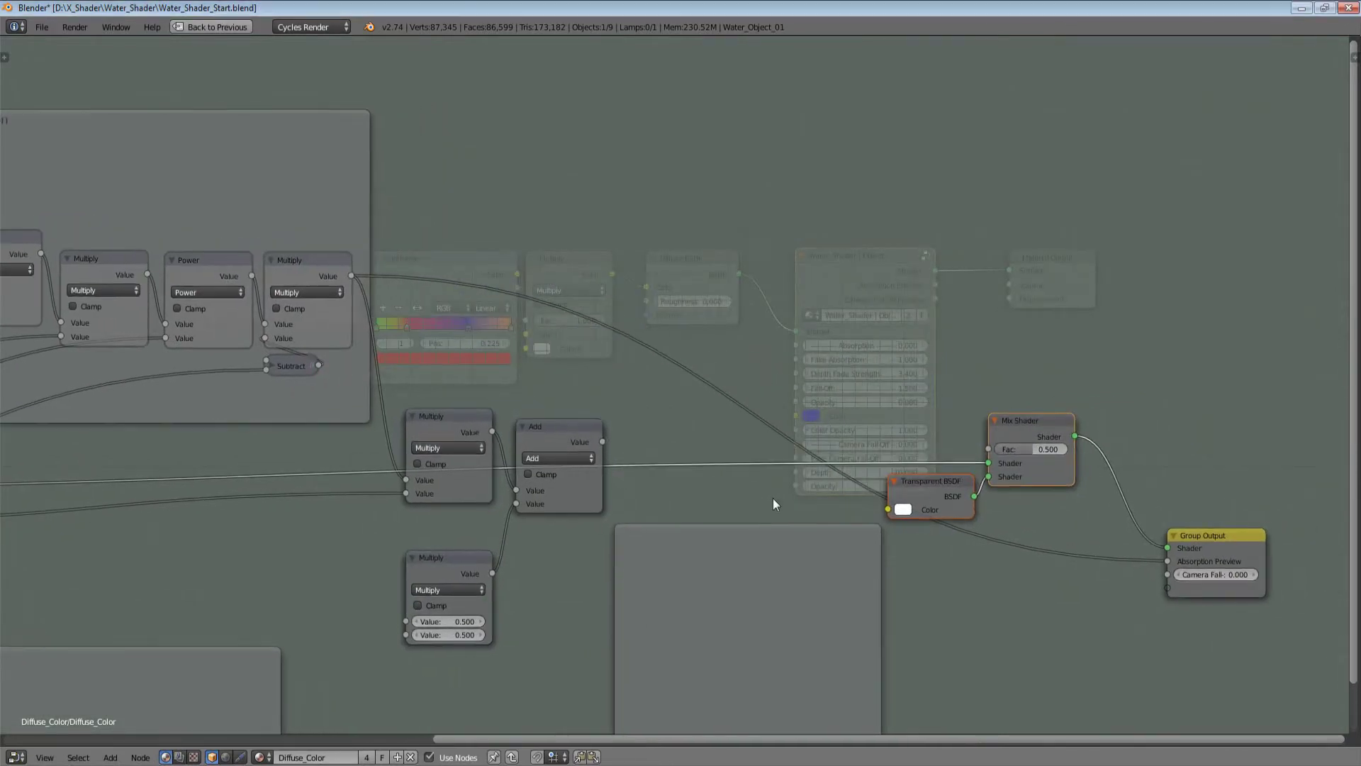
left_click_drag(602, 441, 996, 447)
Step: Leave the node group, restore the full screen layout, and view the rendered objects in the water up close
key("Tab")
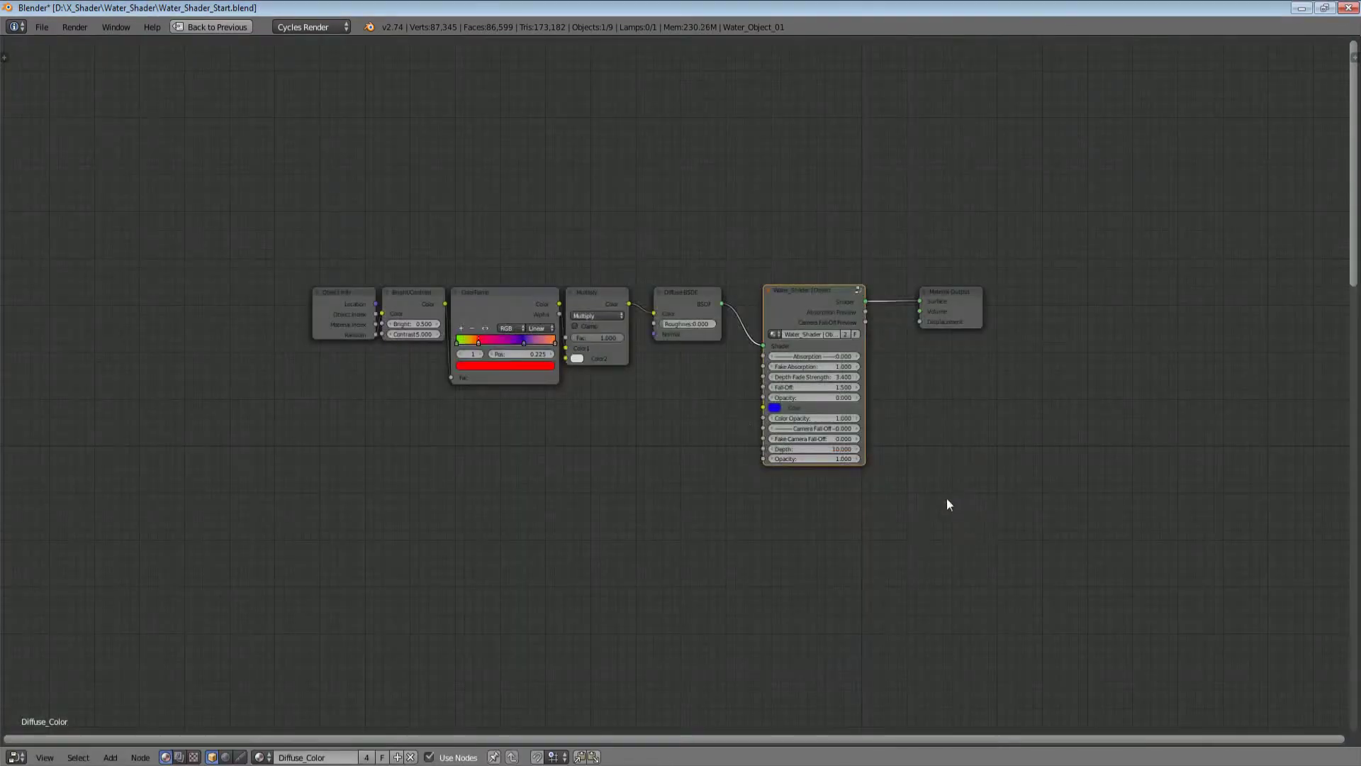
left_click(211, 27)
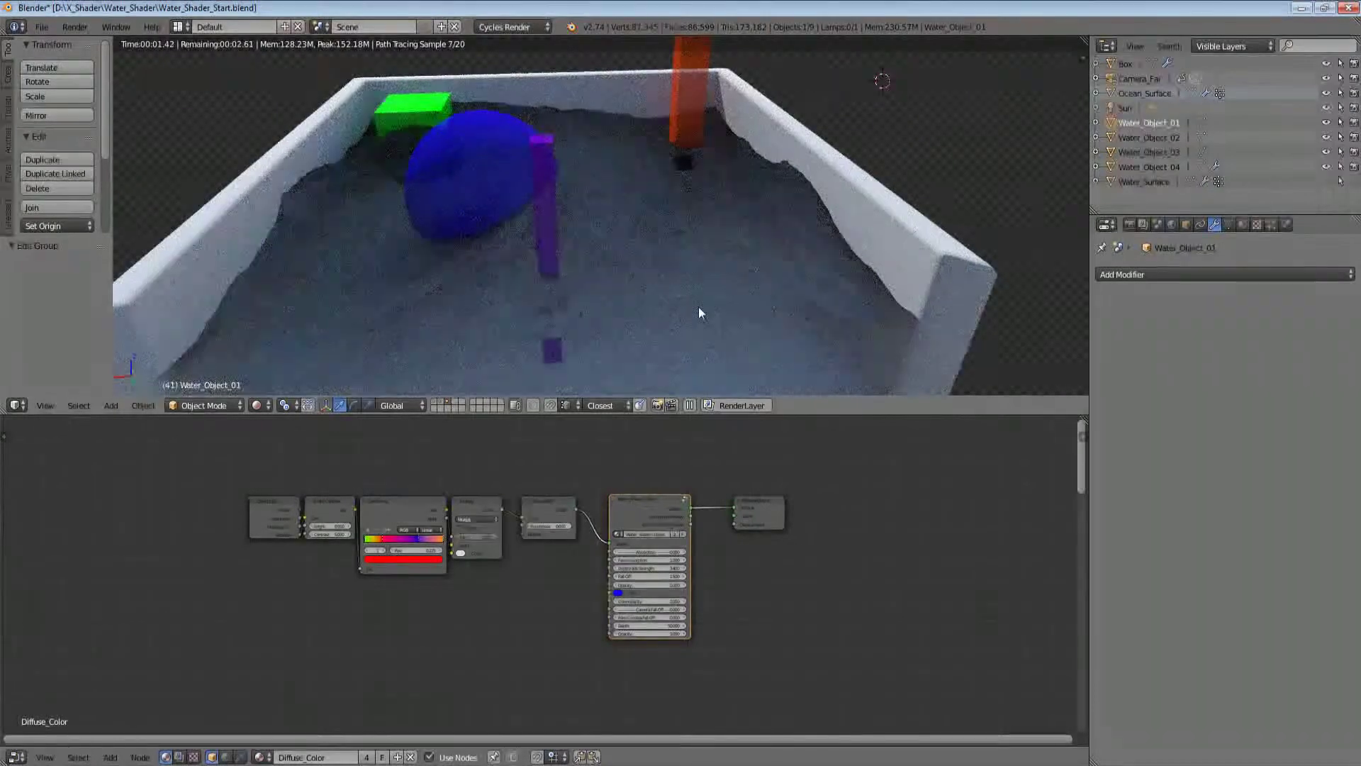
middle_click_drag(790, 346, 757, 291)
scroll(704, 328, "up", 1)
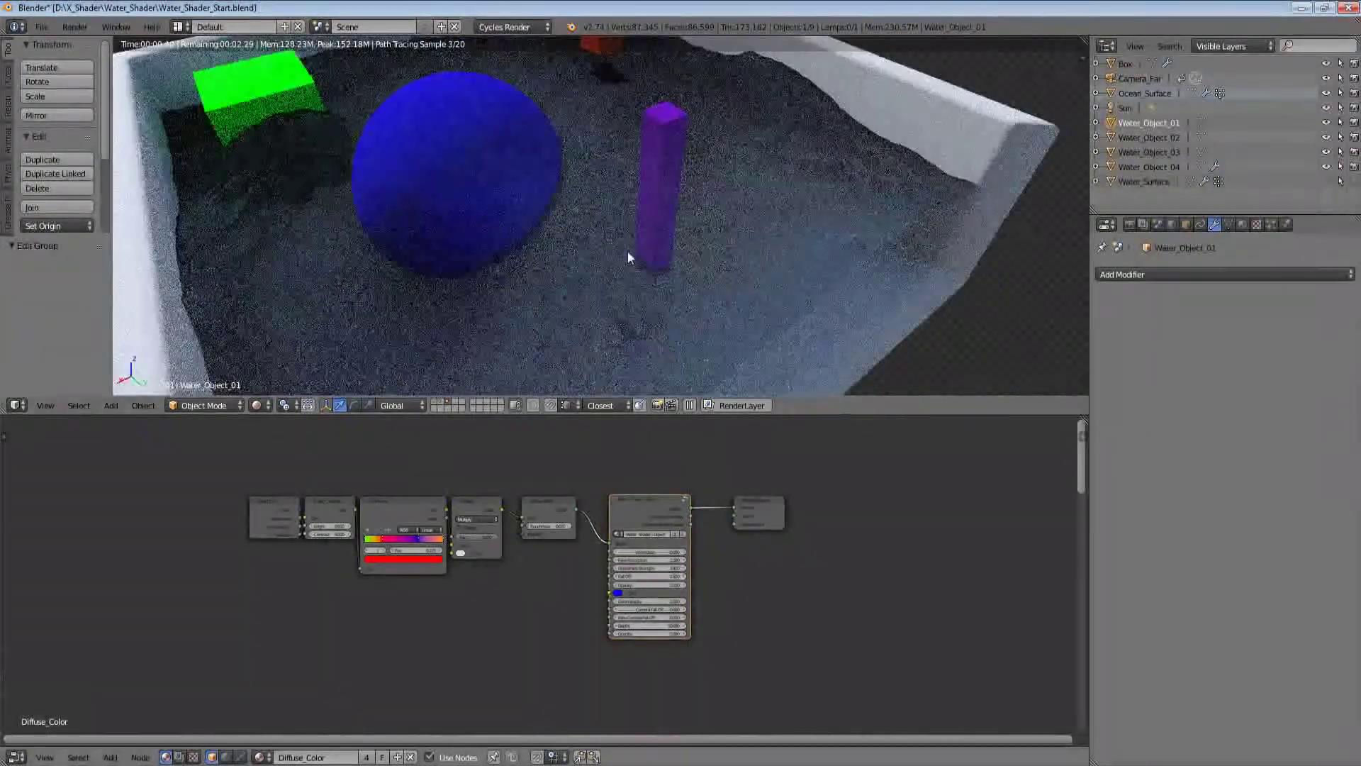
scroll(708, 586, "up", 3)
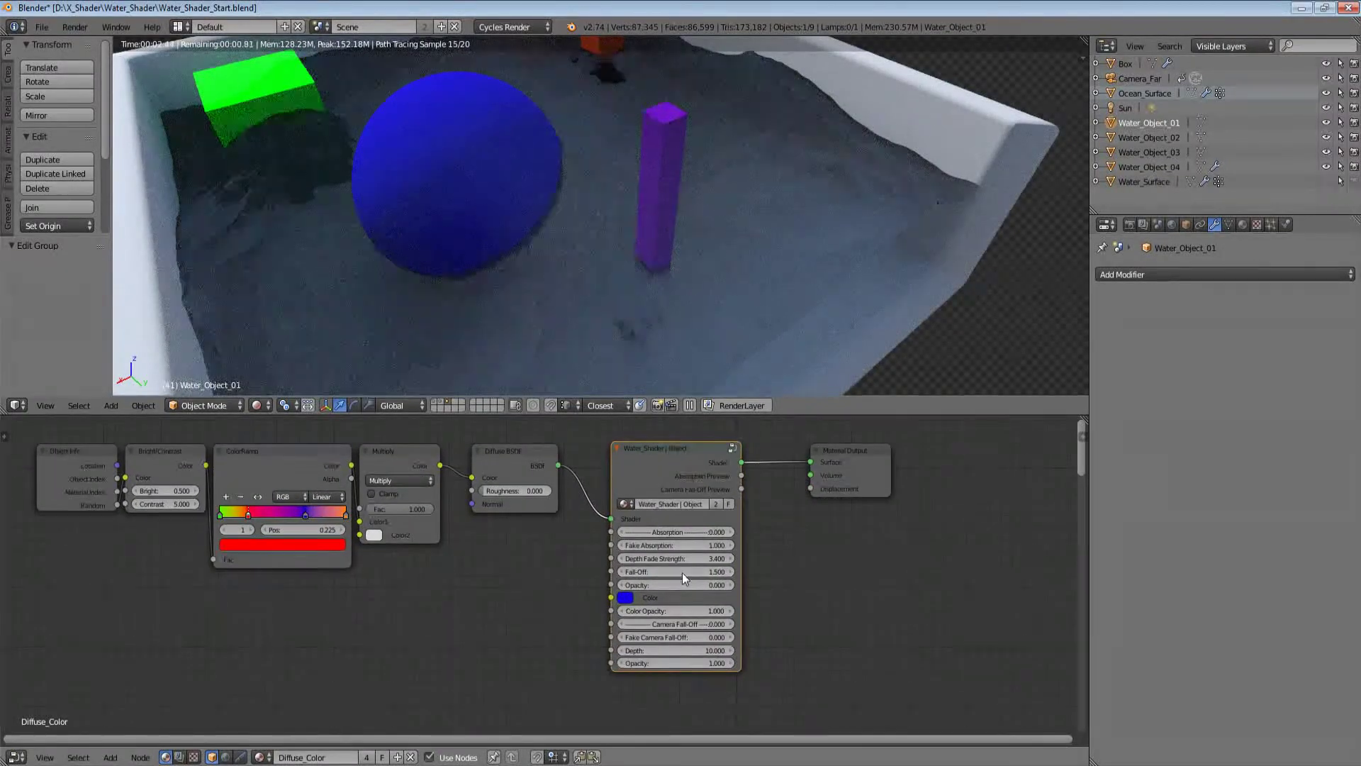
Step: Reset the water shader group's Fake Absorption to its default, and set it back to 1 to compare the render
key("BackSpace")
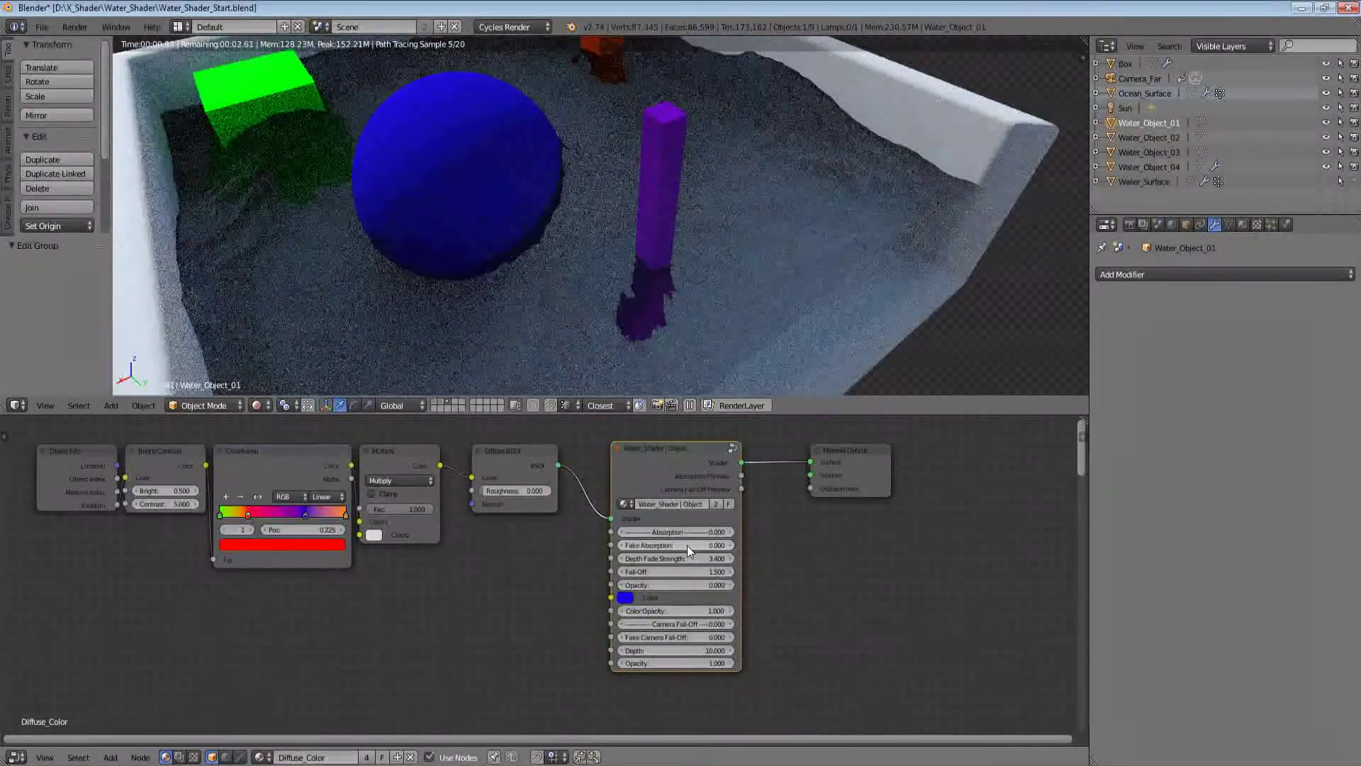
left_click(687, 546)
type("1")
key("Return")
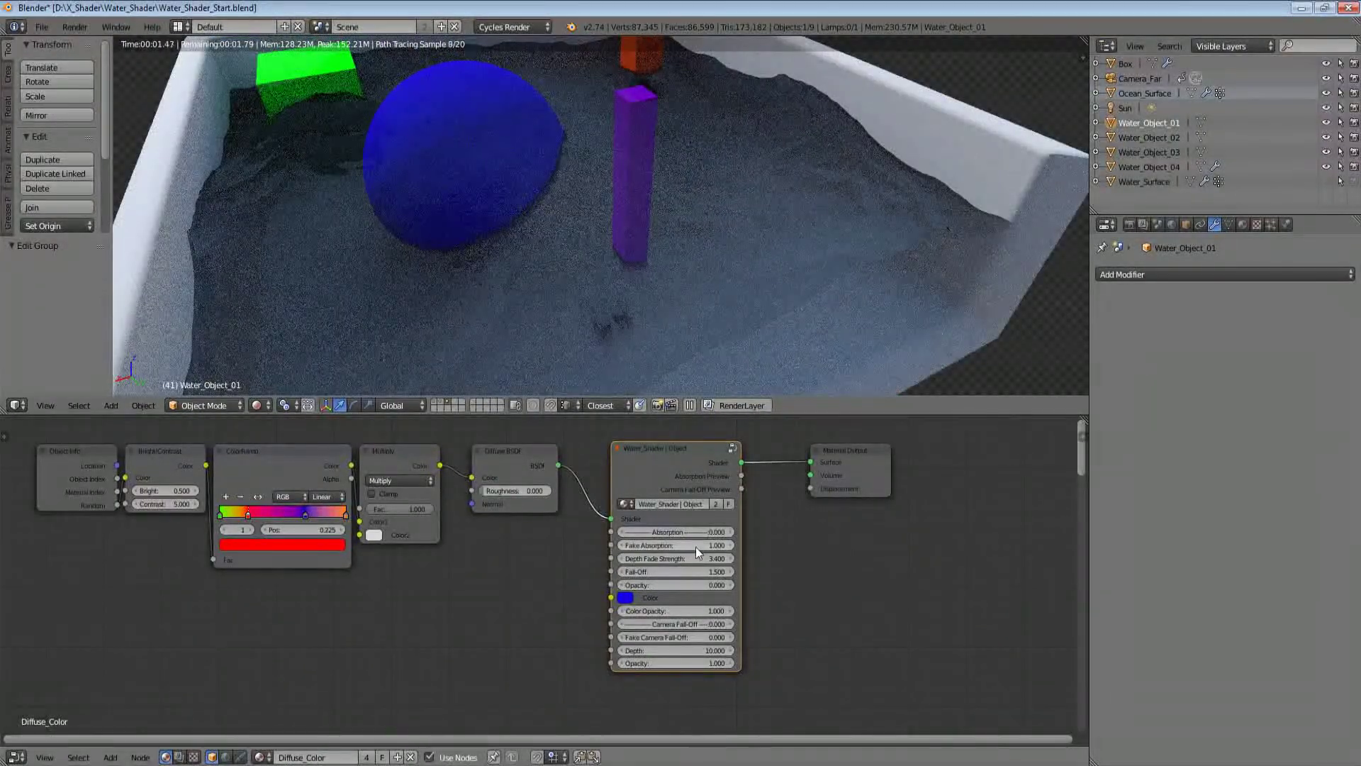
Step: Preview the group's Absorption Preview output in the render and set Depth Fade Strength to 0.700
left_click(678, 472, "ctrl+shift")
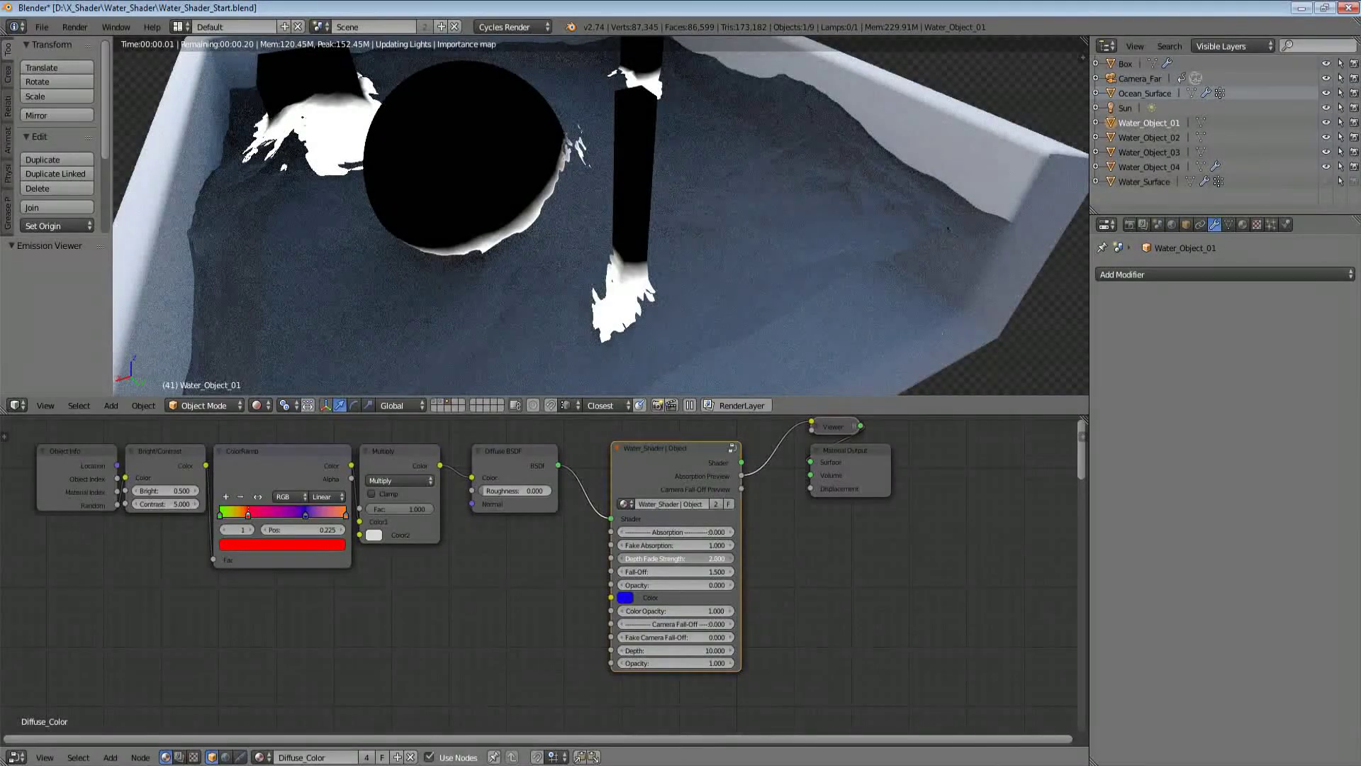
left_click_drag(677, 559, 636, 558, "ctrl")
middle_click_drag(528, 217, 439, 298)
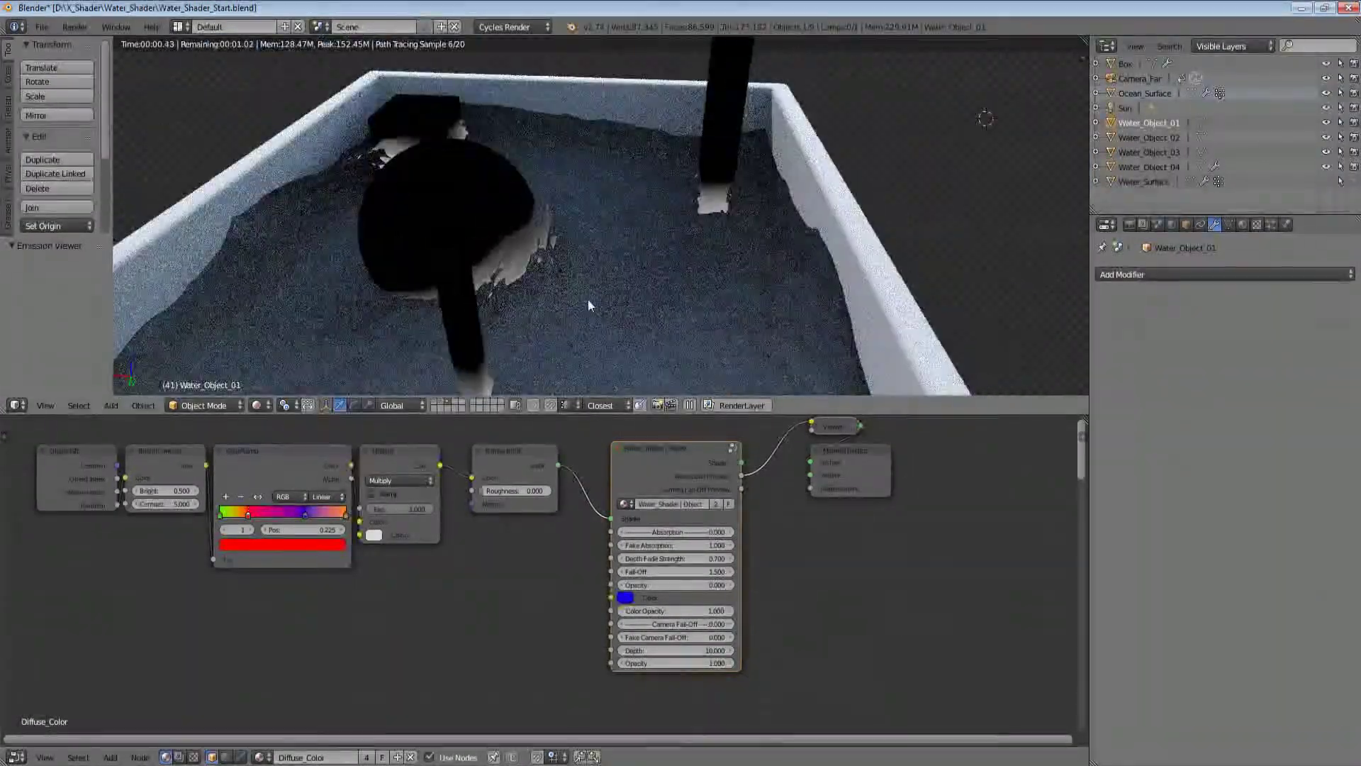
middle_click_drag(670, 279, 574, 313, "shift")
scroll(574, 312, "up", 4)
Step: Preview the group's Camera Fall-Off output, switch back to the Shader output, and examine the rendered objects in the water
left_click(696, 458, "ctrl+shift")
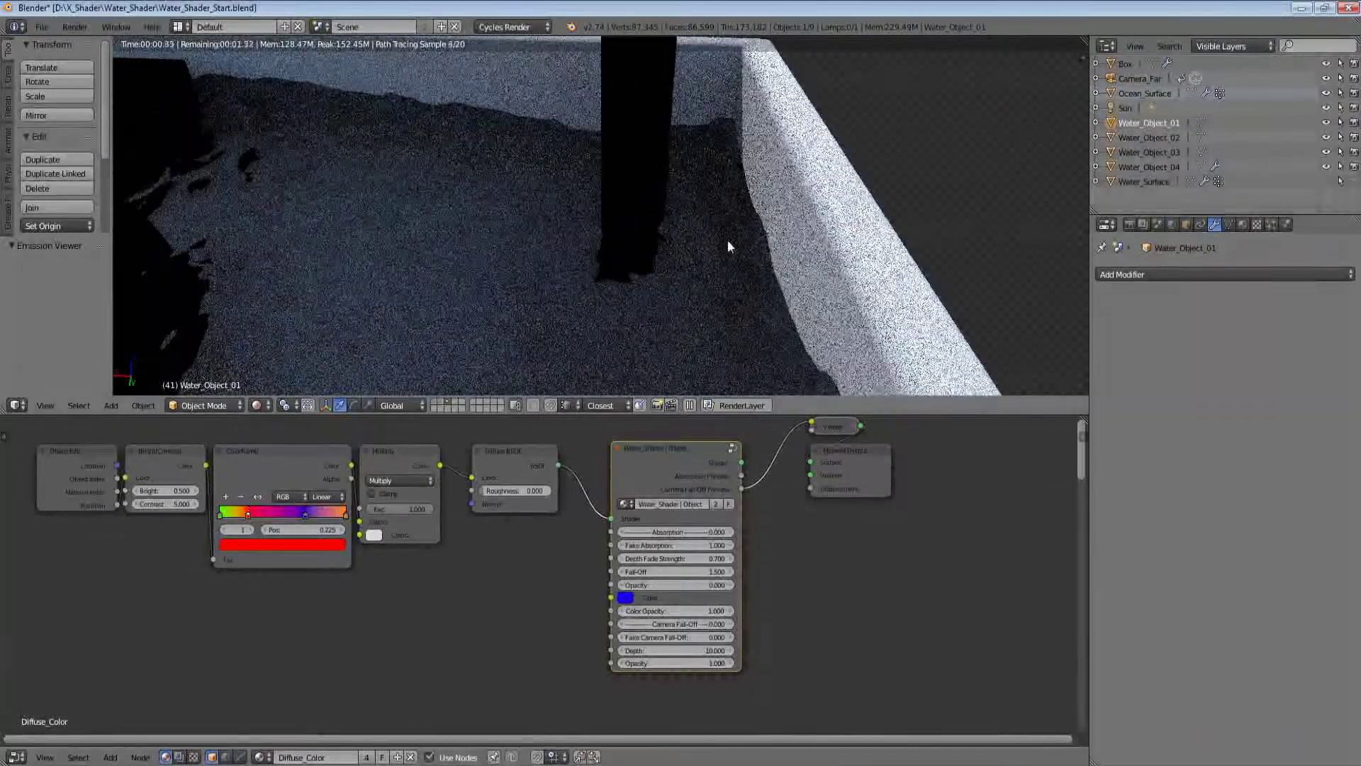
left_click(689, 467, "ctrl+shift")
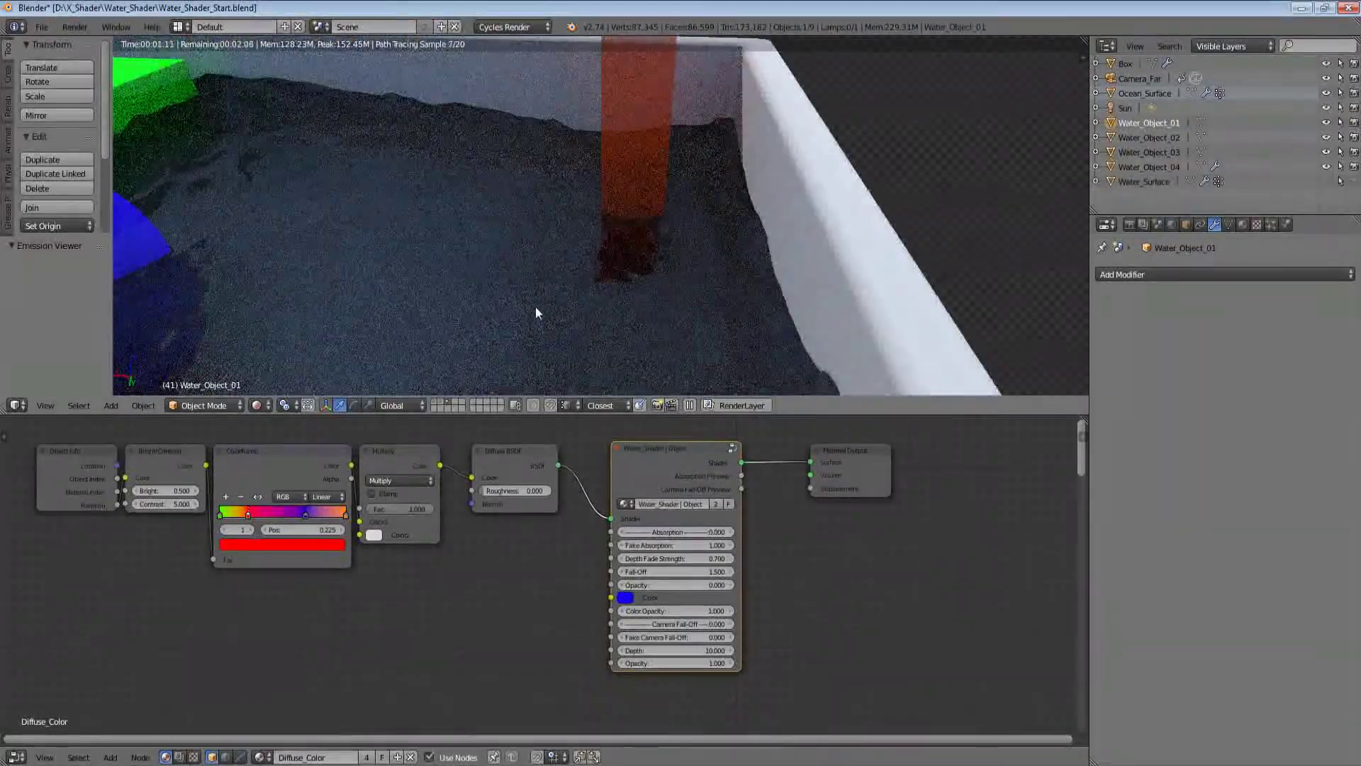
middle_click_drag(535, 307, 744, 283)
scroll(656, 279, "down", 2)
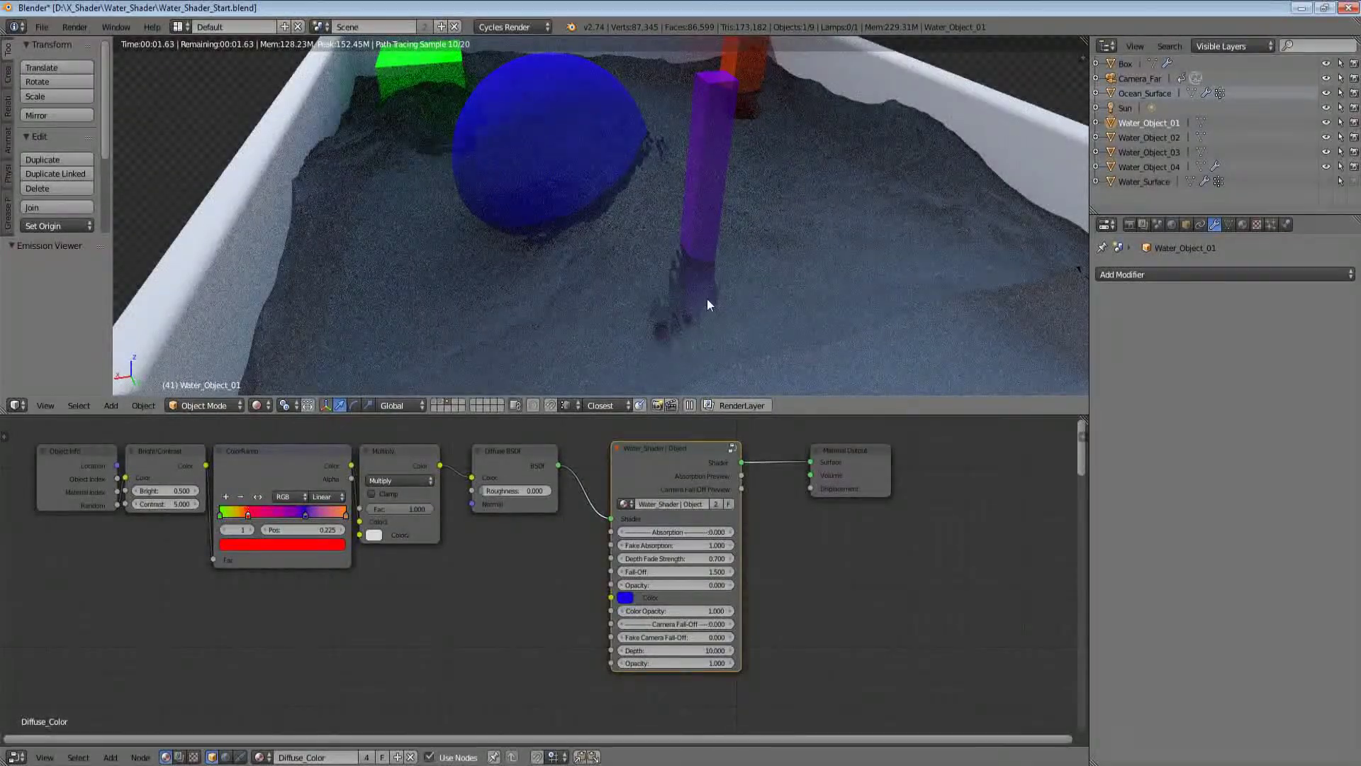
Step: Switch the viewport to solid shading and open the water shader node group for editing at the Absorption frame
key("shift+z")
scroll(717, 262, "down", 5)
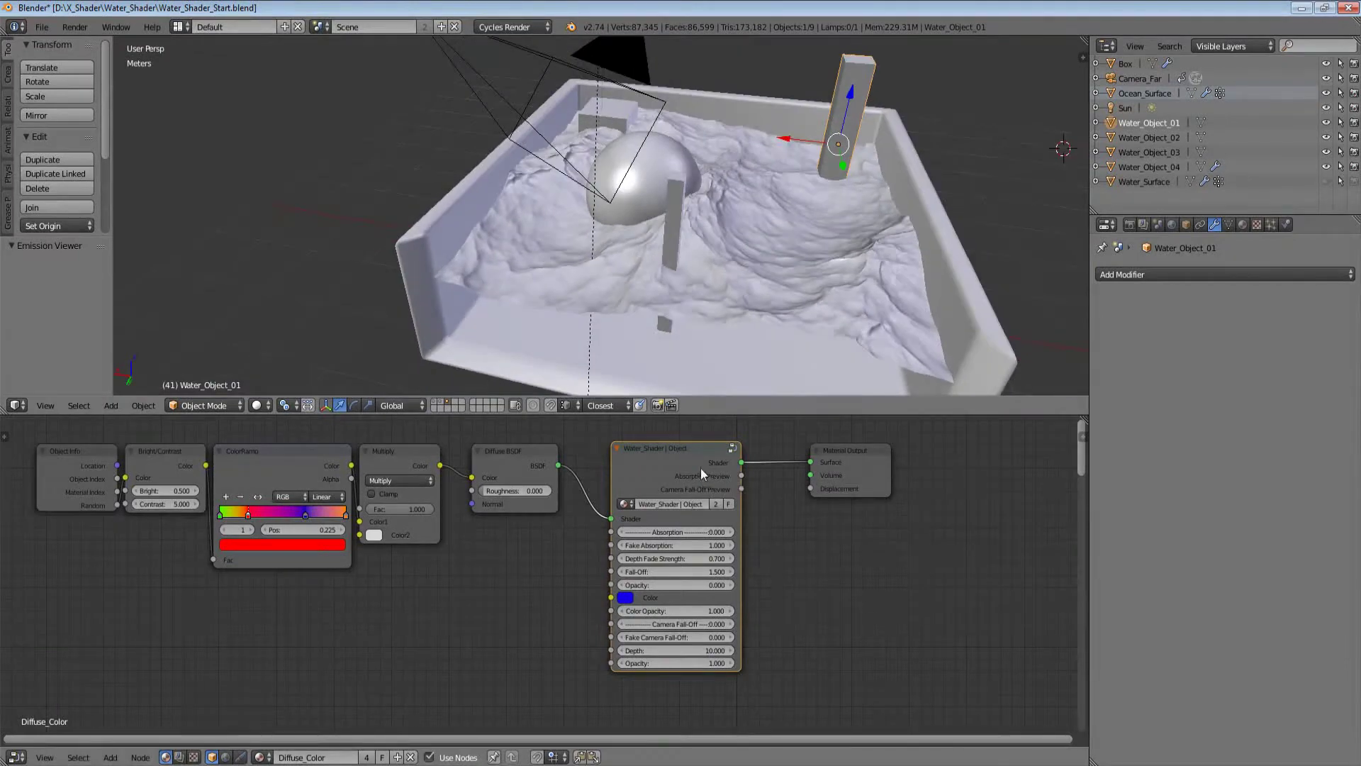
key("Tab")
scroll(581, 517, "up", 4)
middle_click_drag(556, 501, 555, 568)
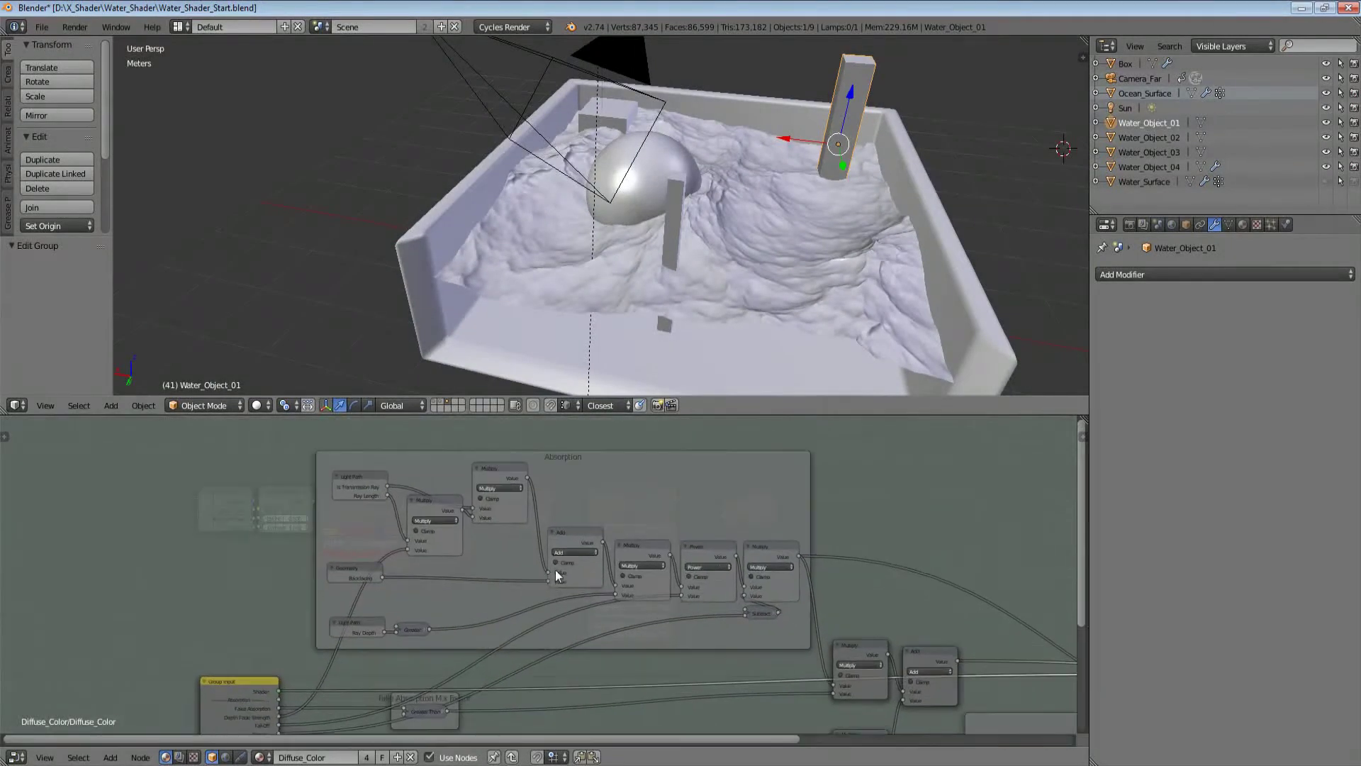
Step: Enlarge the node editor and examine the Absorption frame's nodes, selecting the Geometry node that supplies Backfacing
scroll(555, 568, "up", 1)
middle_click_drag(355, 585, 360, 587)
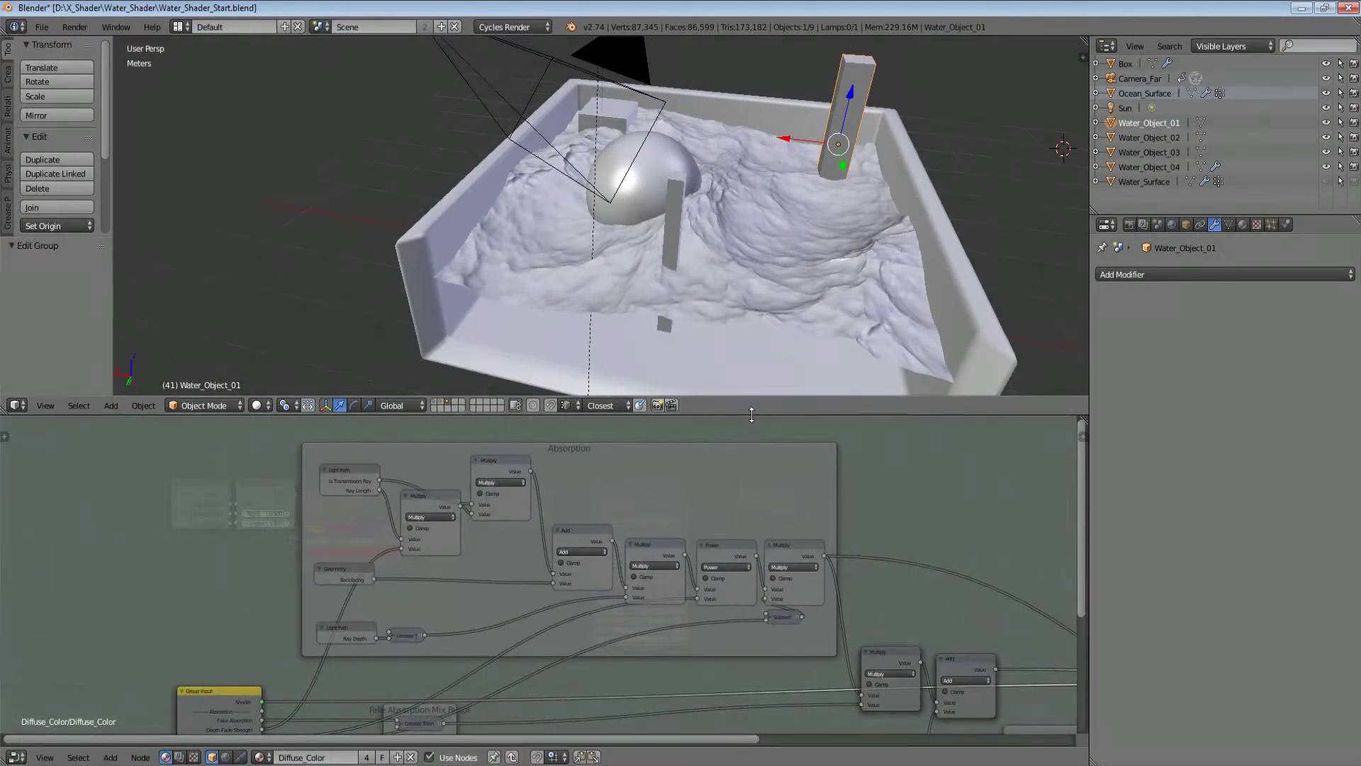
left_click_drag(752, 414, 752, 337)
scroll(547, 452, "right", 7, "ctrl")
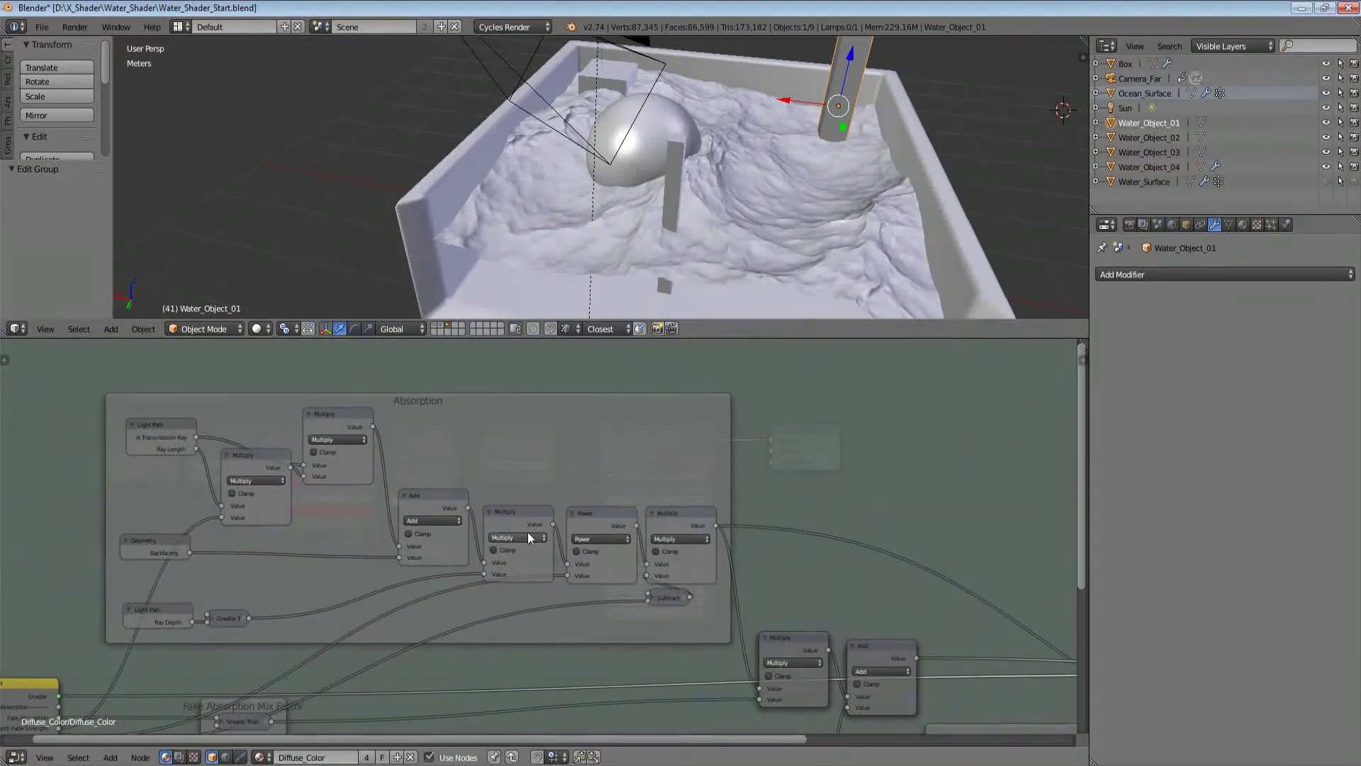
middle_click_drag(848, 562, 317, 412)
scroll(317, 412, "down", 4)
middle_click_drag(129, 479, 692, 589)
scroll(692, 588, "up", 3)
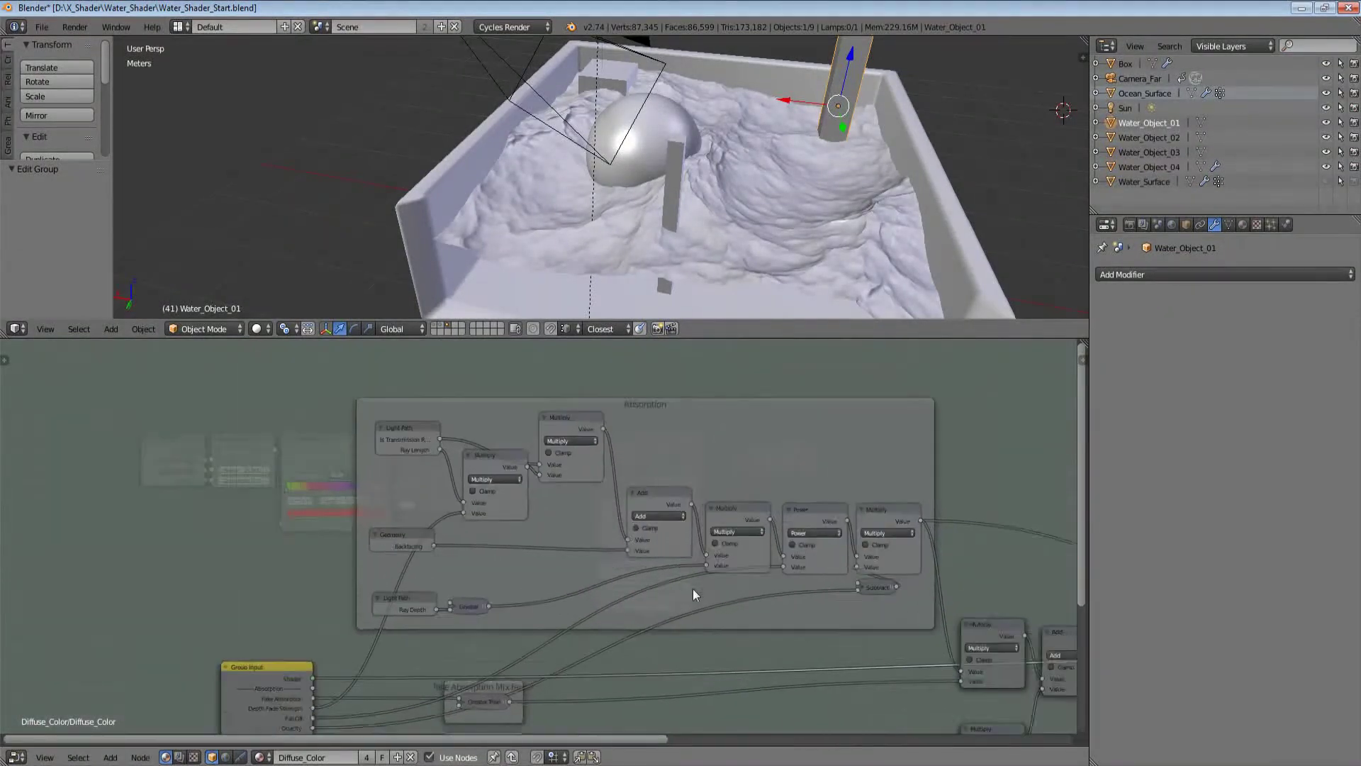
scroll(692, 588, "up", 1)
middle_click_drag(520, 566, 423, 576)
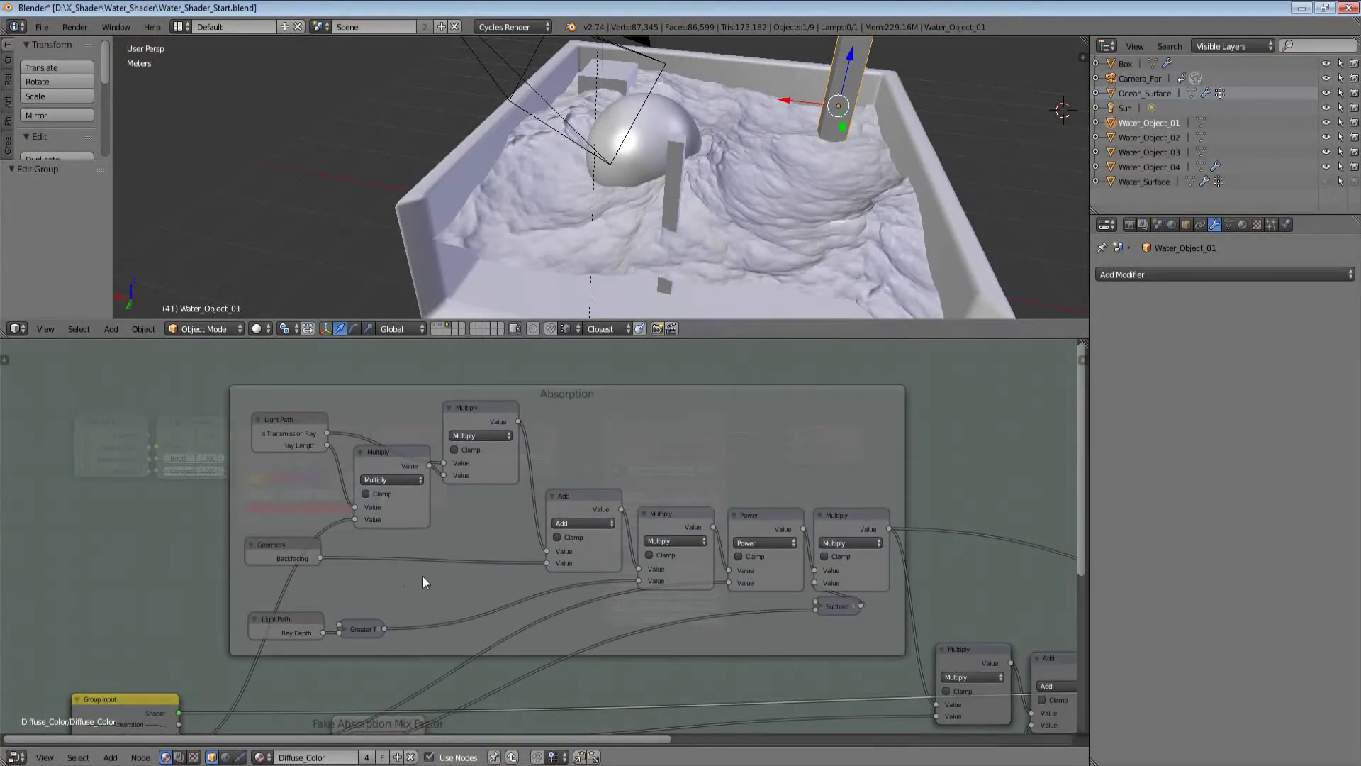
left_click(297, 547)
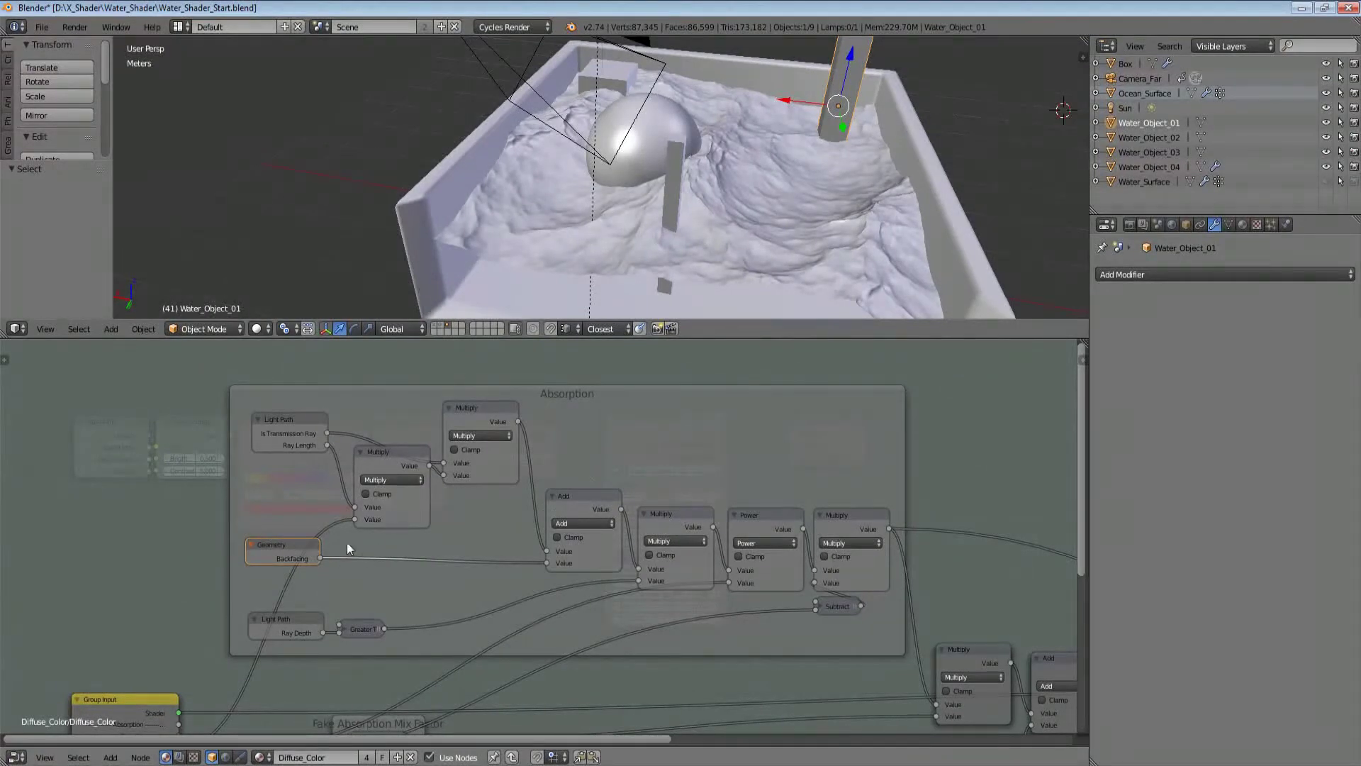
middle_click_drag(502, 549, 436, 547)
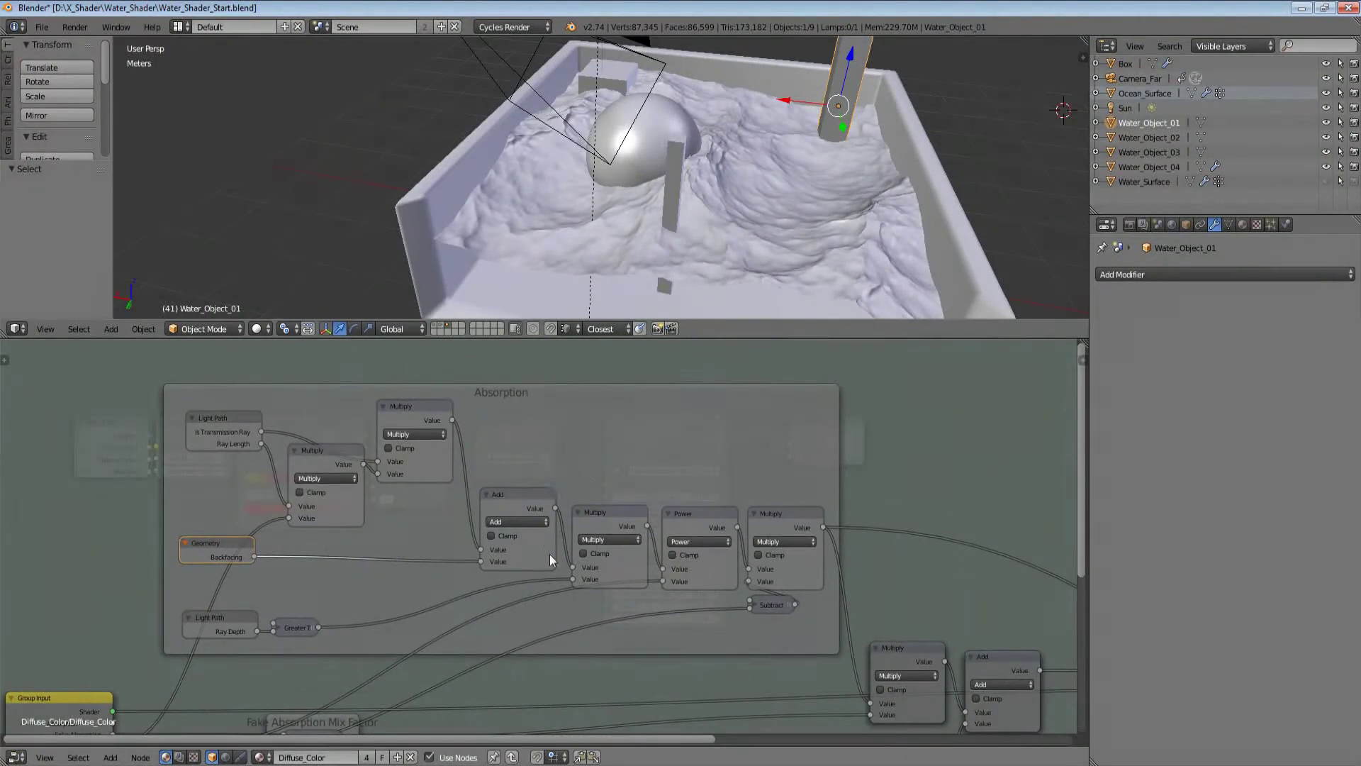
Step: Mute the Absorption frame's Add node that takes in Backfacing, and leave the node group
middle_click_drag(550, 555, 544, 528)
left_click(512, 488)
key("m")
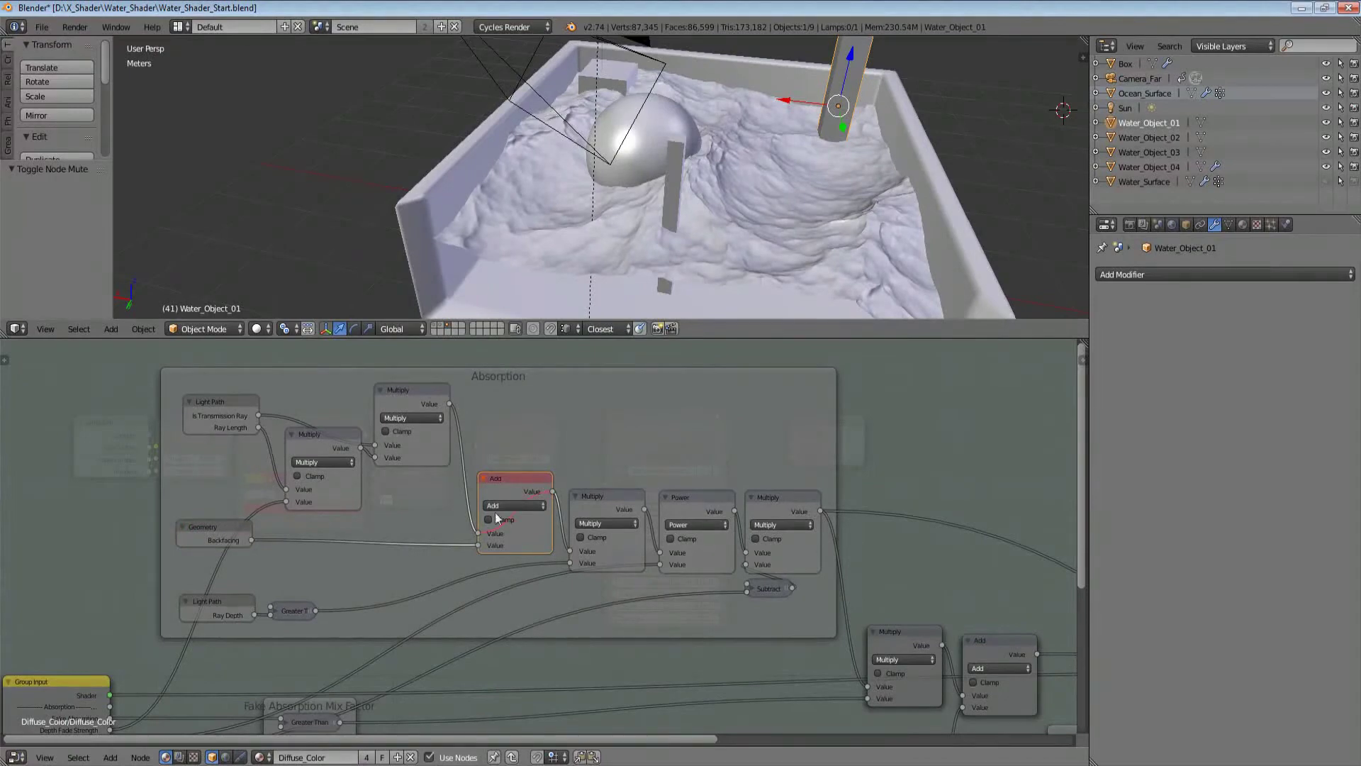
key("Tab")
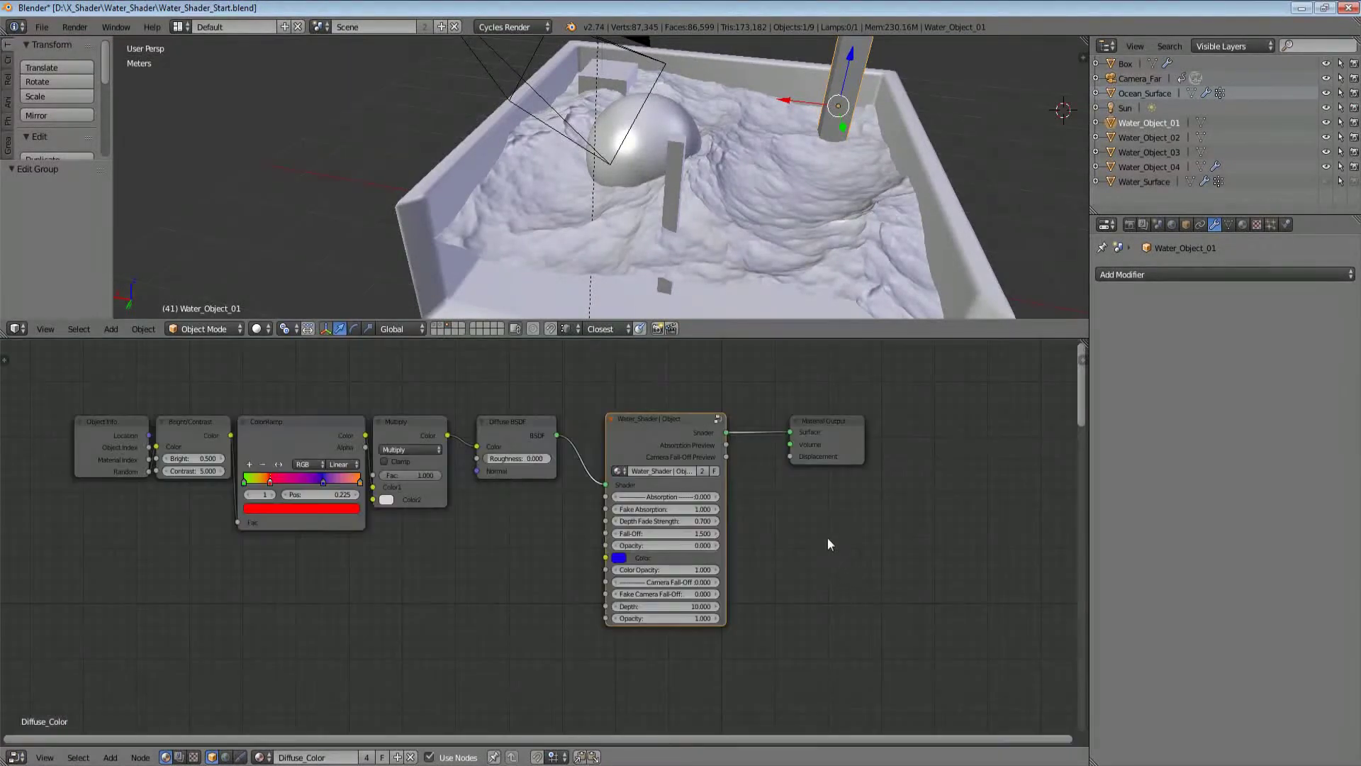
Step: Show the viewport rendered, examine the green box and blue sphere at the waterline up close, and return to solid shading
mouse_move(915, 305)
middle_mouse_down()
mouse_move(930, 250)
mouse_move(759, 195)
middle_mouse_up()
key("shift+z")
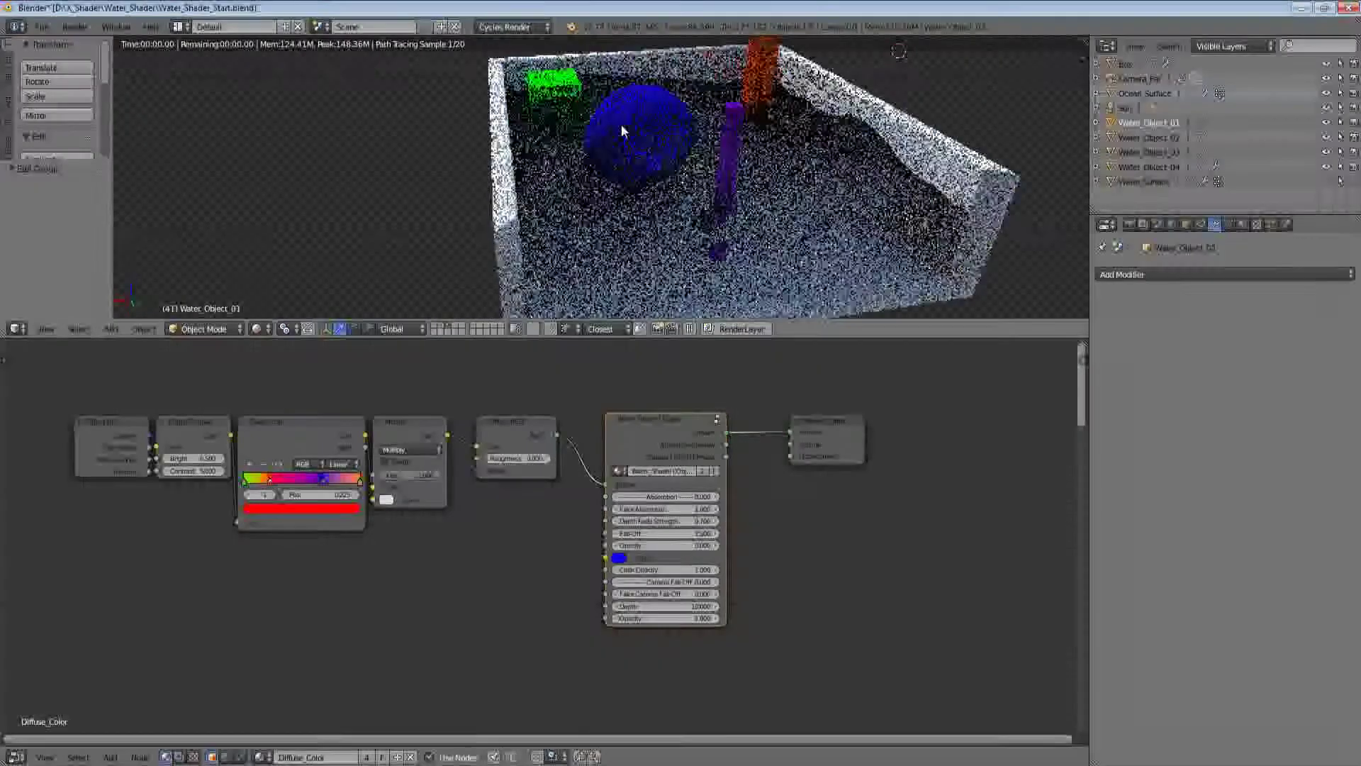
scroll(777, 216, "up", 4)
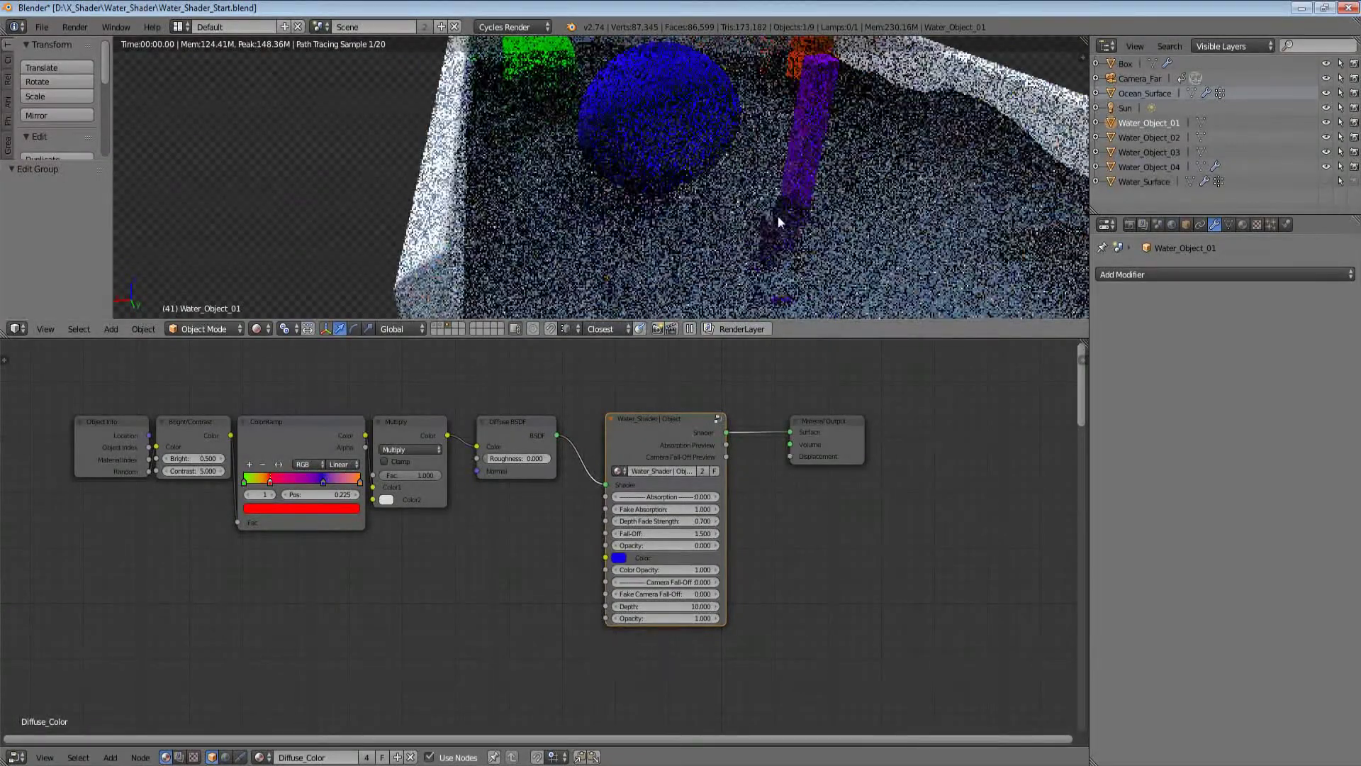
middle_click_drag(658, 130, 679, 208)
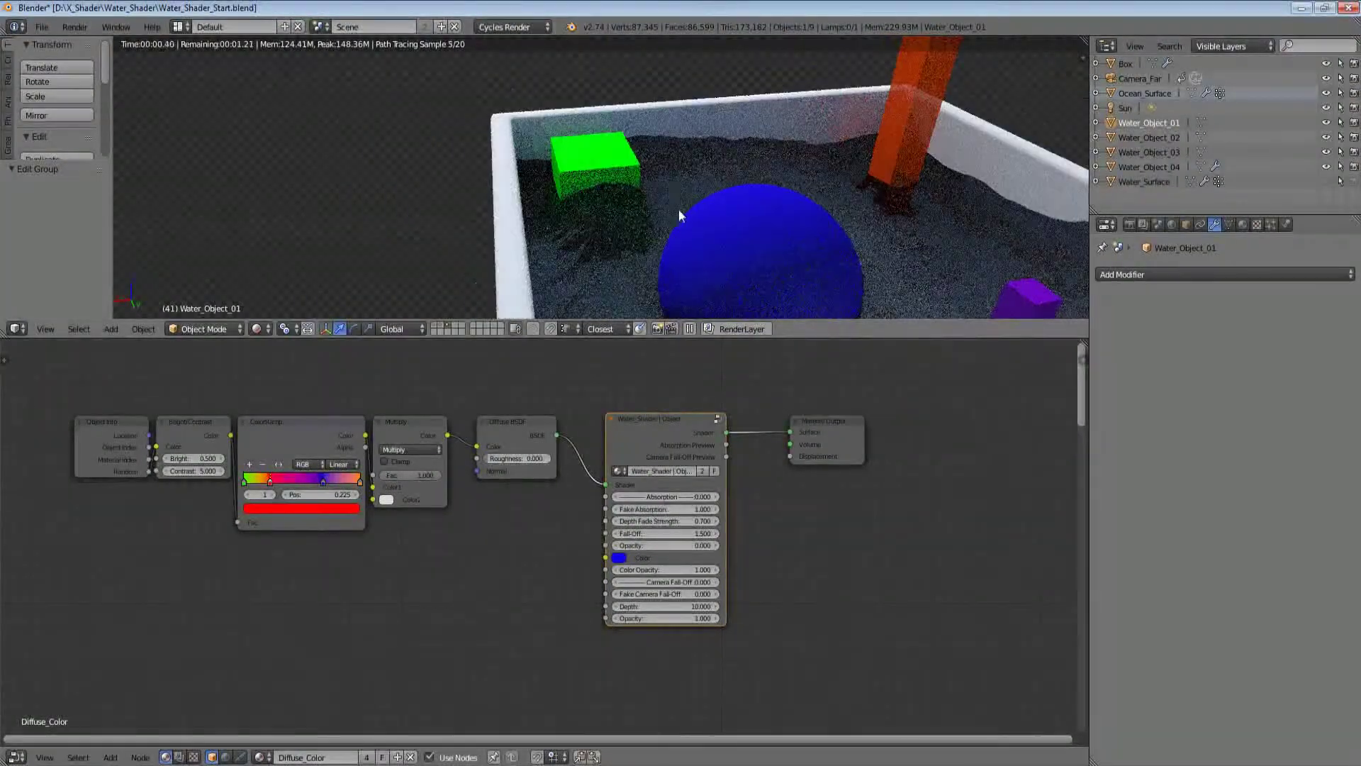
scroll(677, 227, "up", 3)
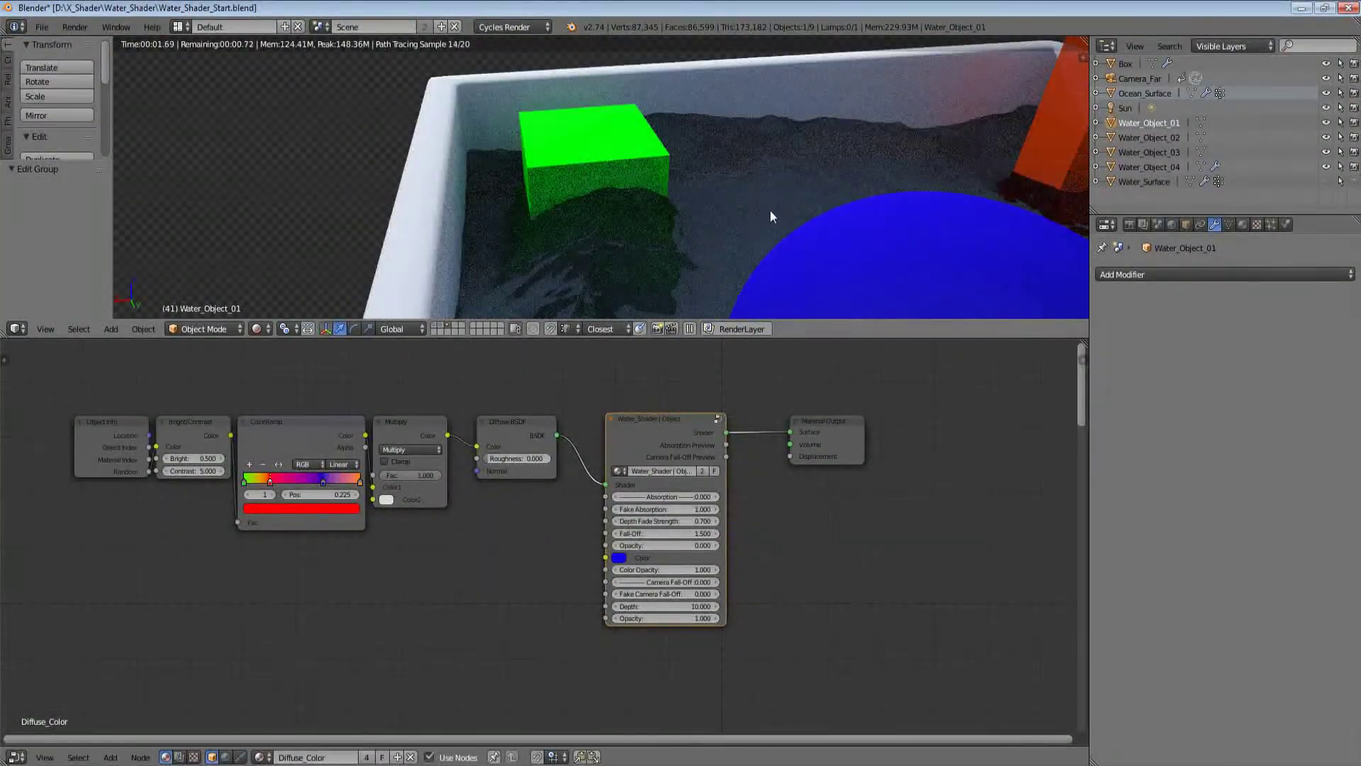
middle_click_drag(770, 210, 792, 197)
key("shift+z")
Step: Select the ocean surface, inspect its Refraction BSDF and Water_Shader | Water nodes, and examine the water in rendered shading
scroll(787, 177, "down", 1)
right_click(786, 161)
middle_click_drag(40, 551, 349, 493)
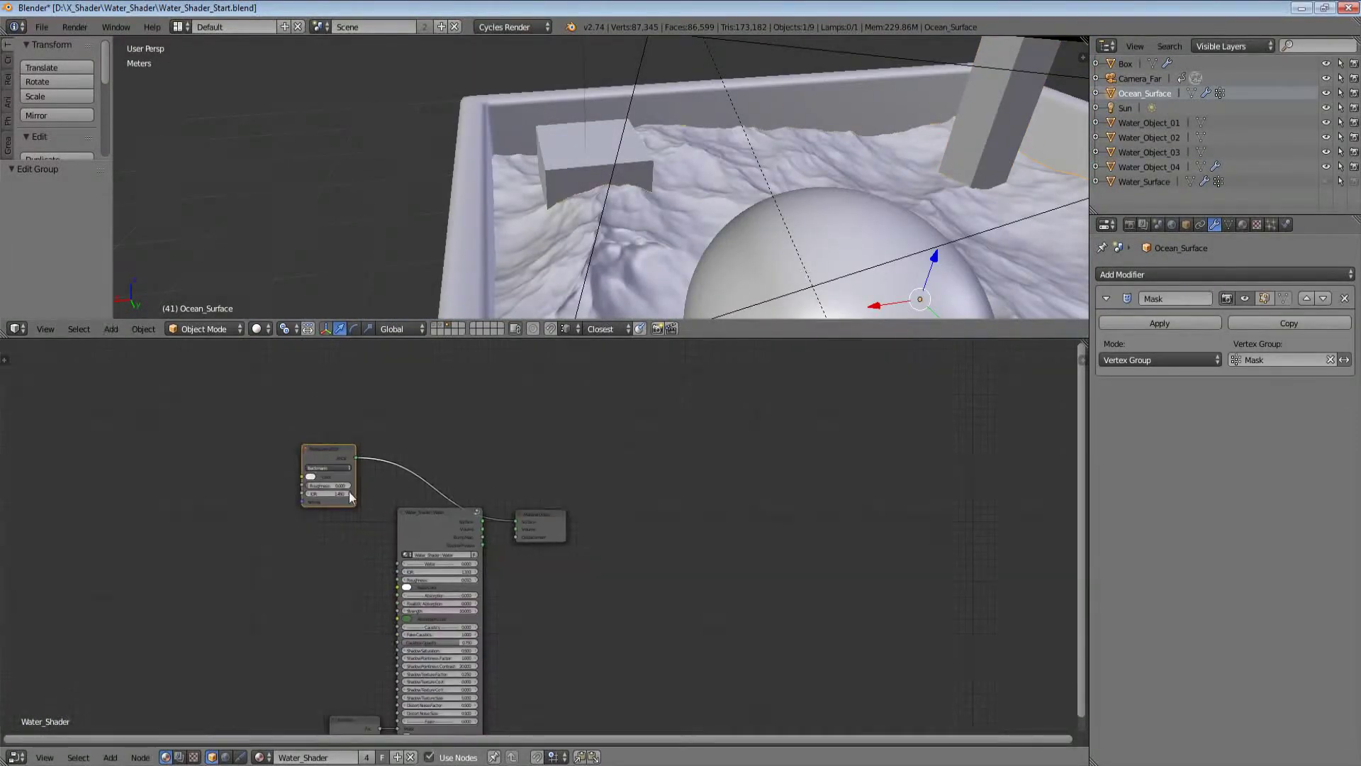
scroll(350, 493, "up", 5)
left_click(202, 447)
mouse_move(737, 270)
middle_mouse_down()
mouse_move(631, 72)
mouse_move(648, 88)
middle_mouse_up()
key("shift+z")
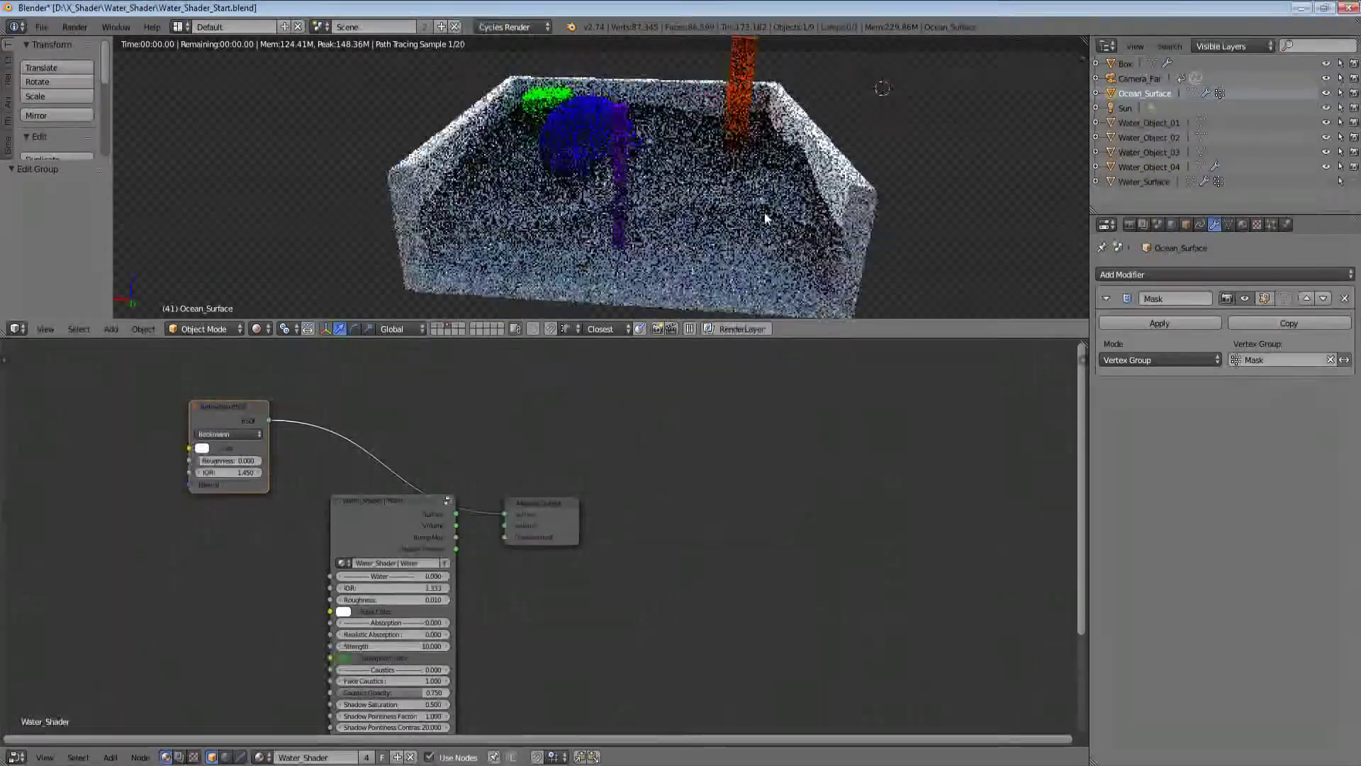
scroll(770, 222, "up", 2)
scroll(770, 222, "up", 2)
middle_click_drag(476, 535, 602, 476)
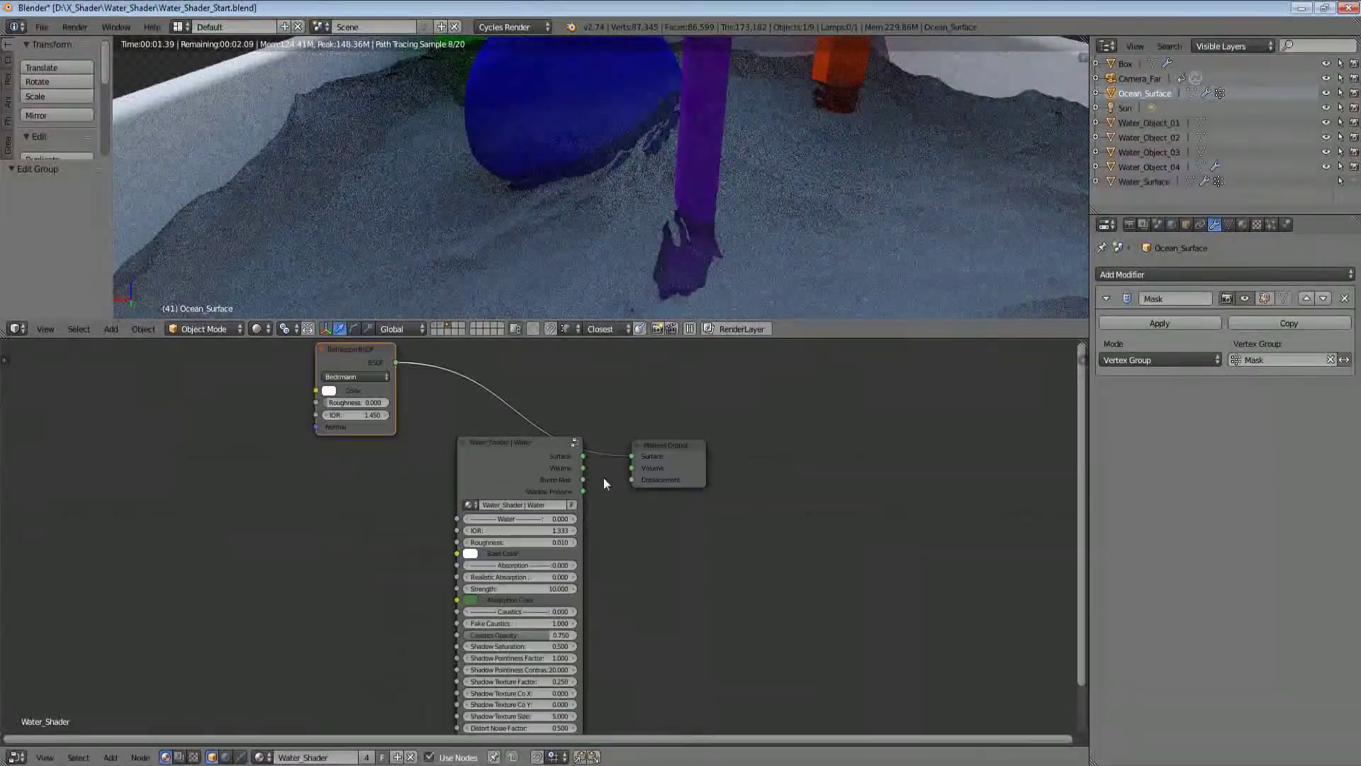
Step: Select the purple column and preview its water shader group's Absorption Preview output in the render
right_click(704, 181)
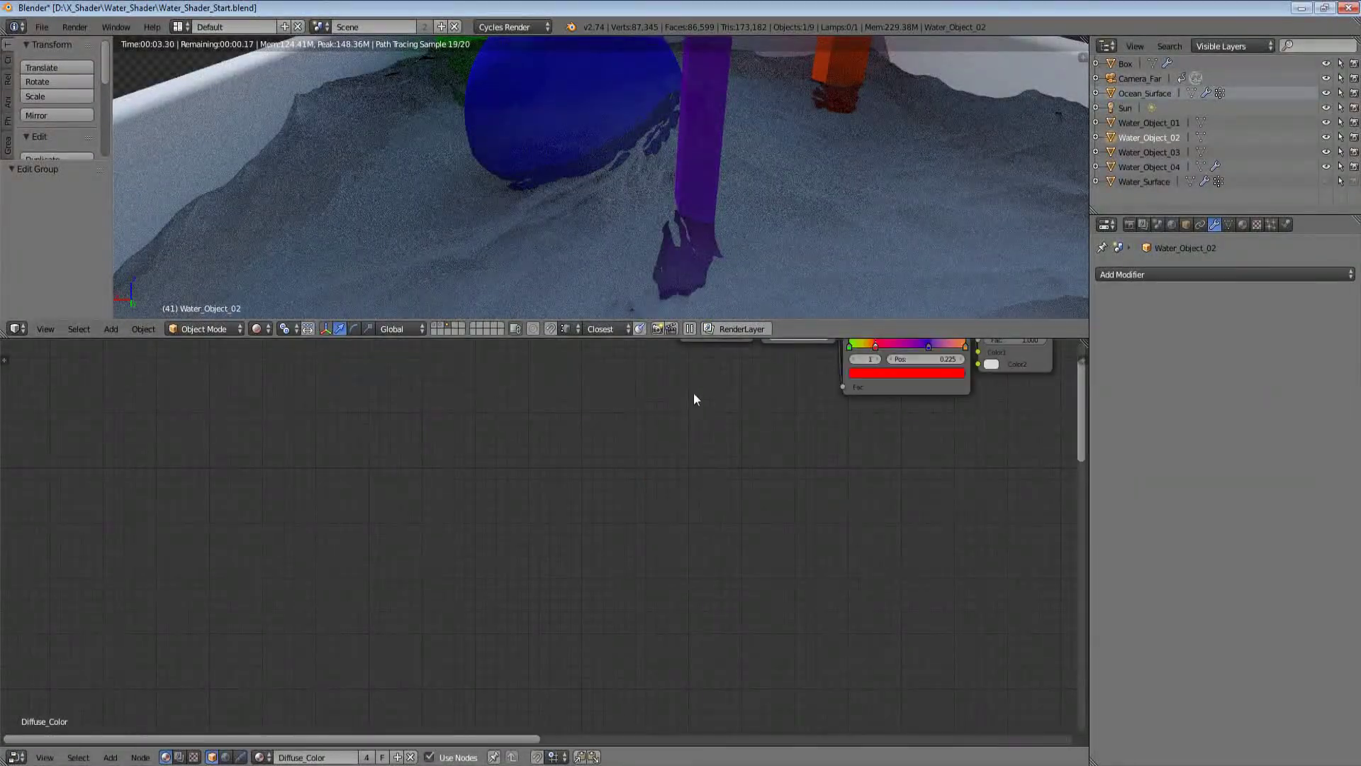
middle_click_drag(693, 392, 279, 593)
scroll(278, 592, "up", 7)
middle_click_drag(701, 518, 645, 546)
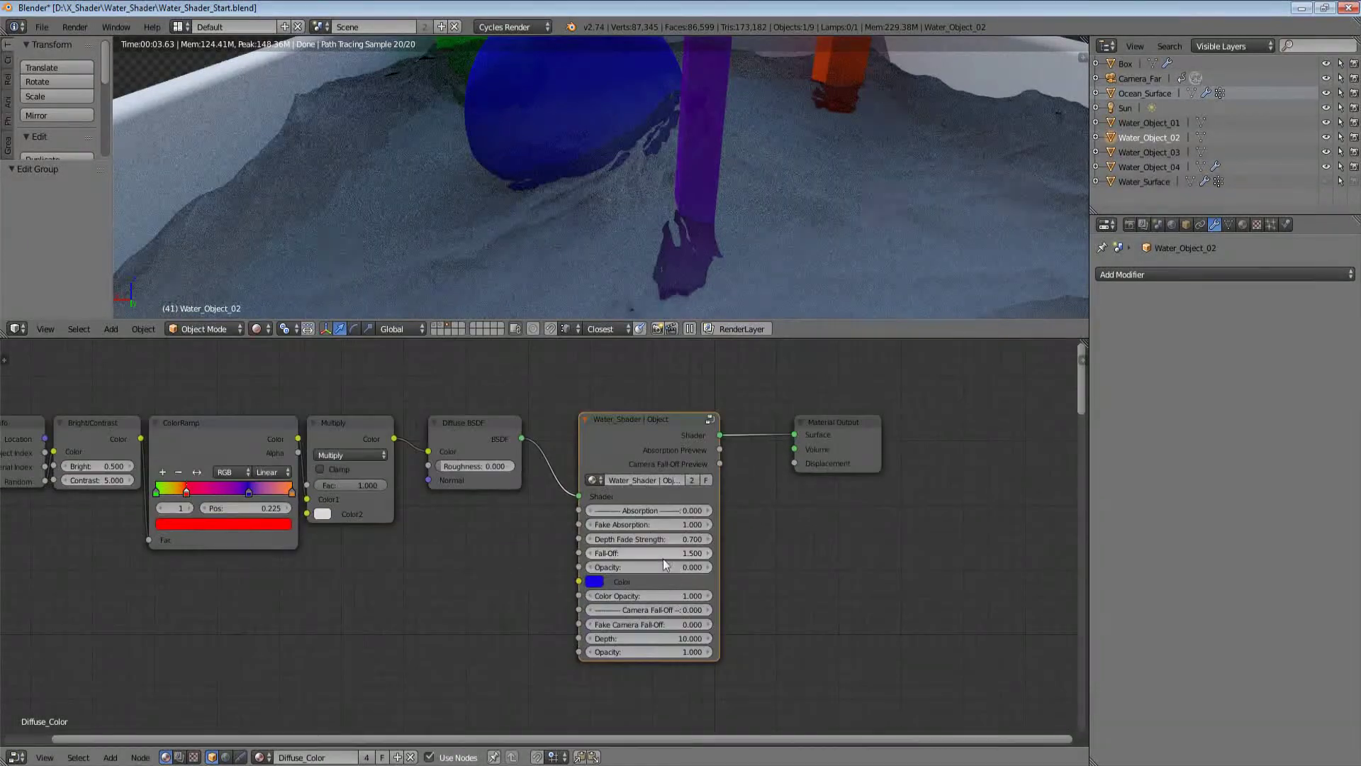
left_click(674, 454, "ctrl+shift")
middle_click_drag(607, 166, 640, 190)
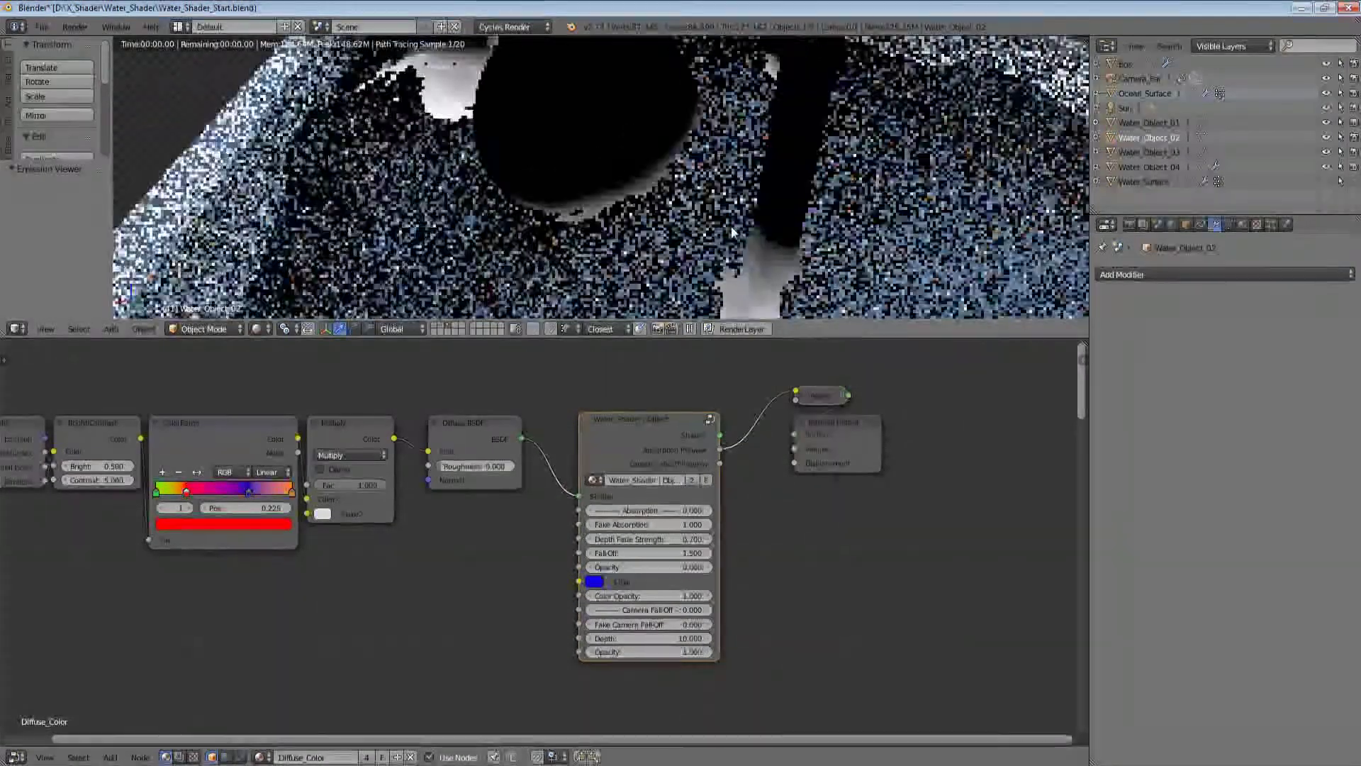
scroll(640, 190, "down", 4)
Step: Unmute the Add node in the group's Absorption frame and leave the group
key("Tab")
left_click(522, 480)
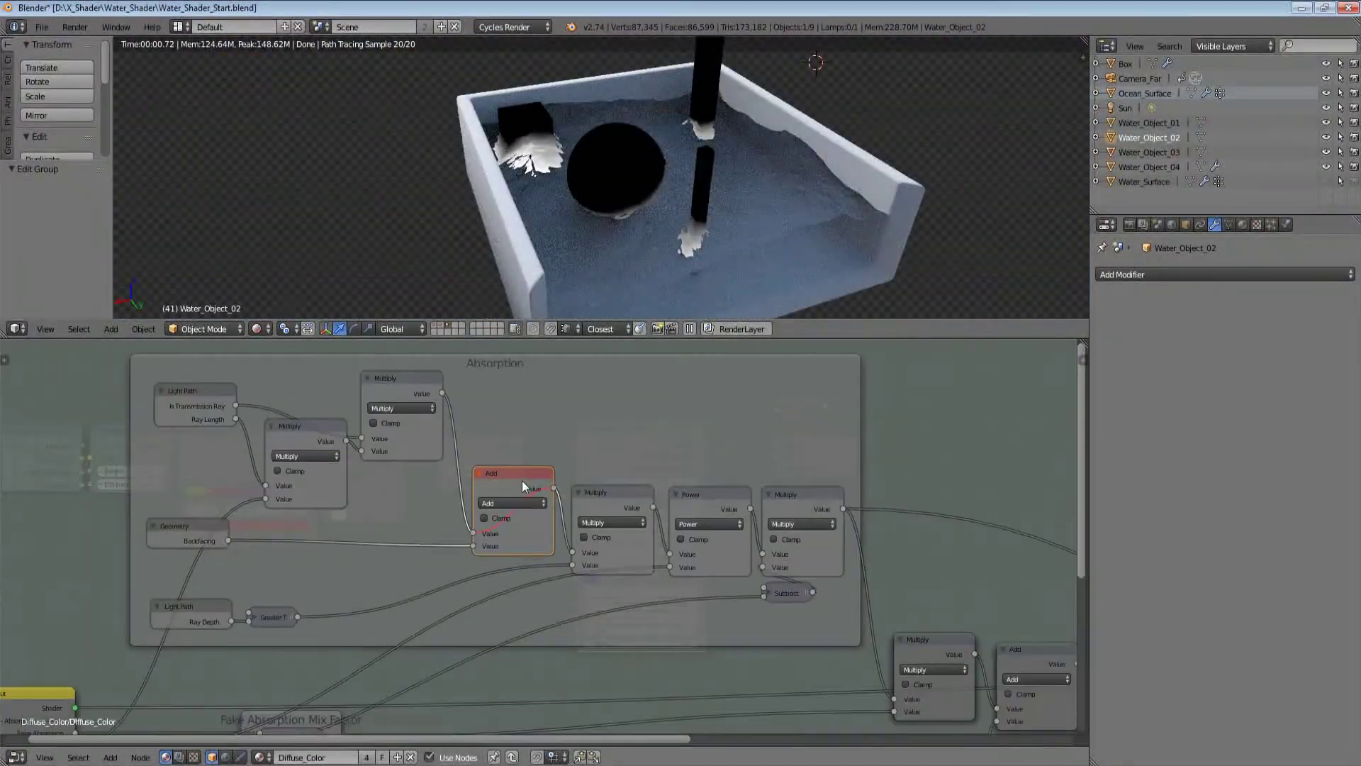
key("m")
key("m")
middle_click_drag(543, 478, 533, 485)
key("Tab")
Step: Preview the group's Camera Fall-Off output, switch back to the Shader output, and look closer at the rendered objects
left_click(526, 432, "ctrl+shift")
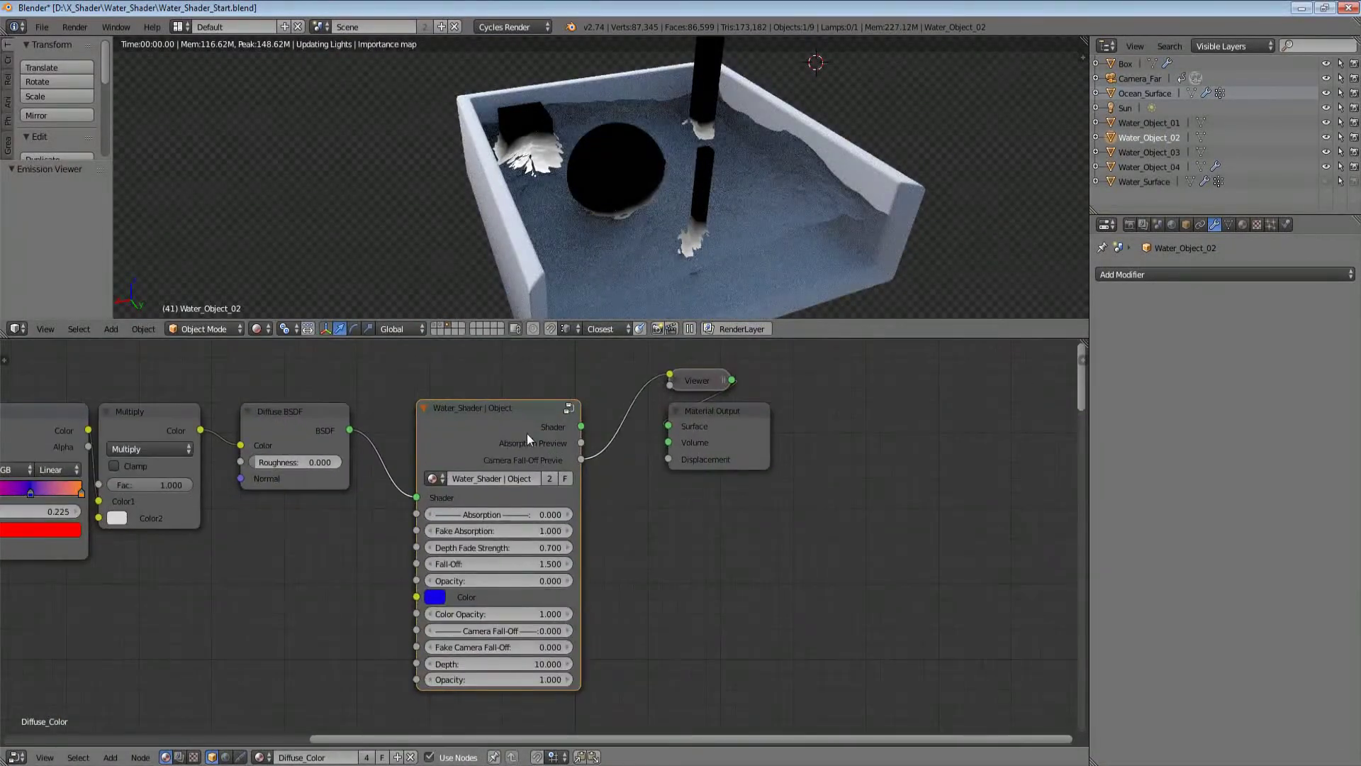
left_click(505, 406, "ctrl+shift")
scroll(794, 274, "up", 4)
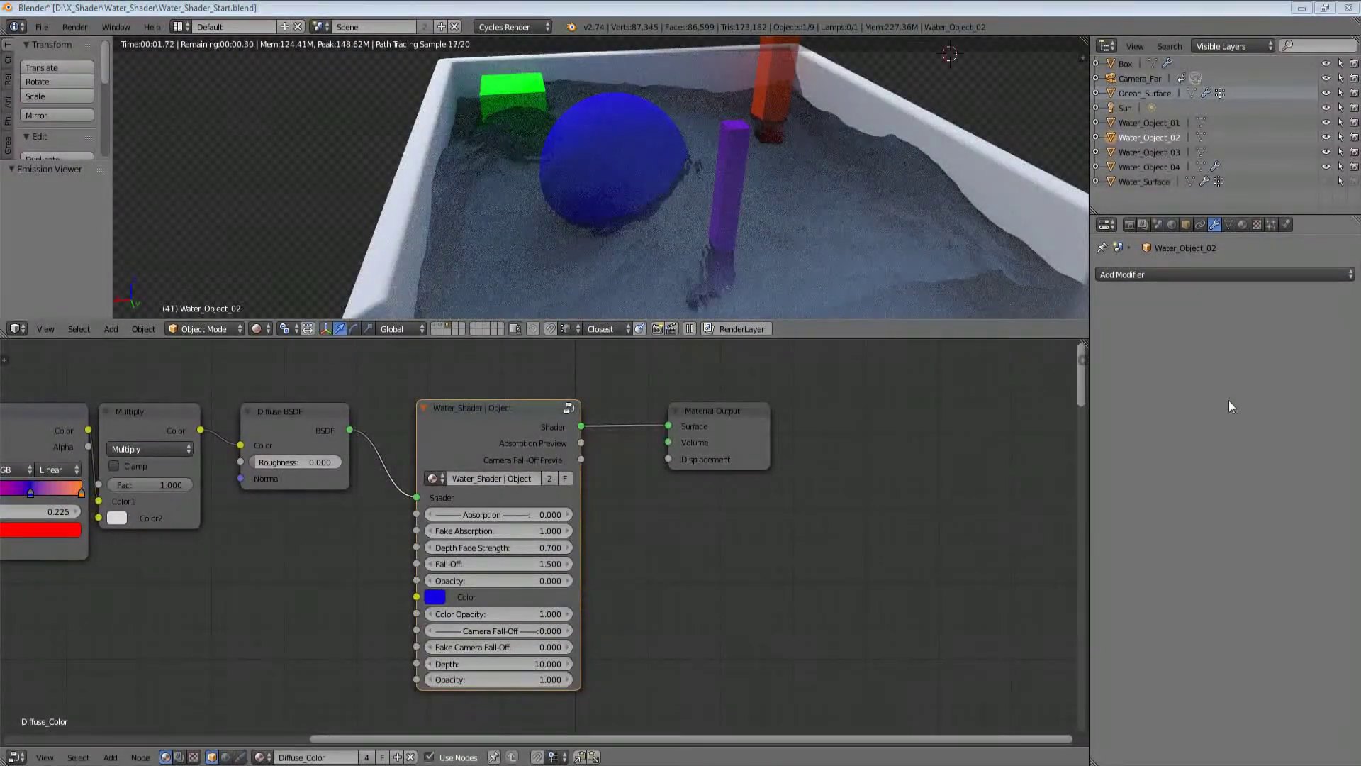
Step: Inside the water shader group, enable Clamp on the Add node combining the two Multiply nodes outside the Absorption frame, and leave the group
key("Tab")
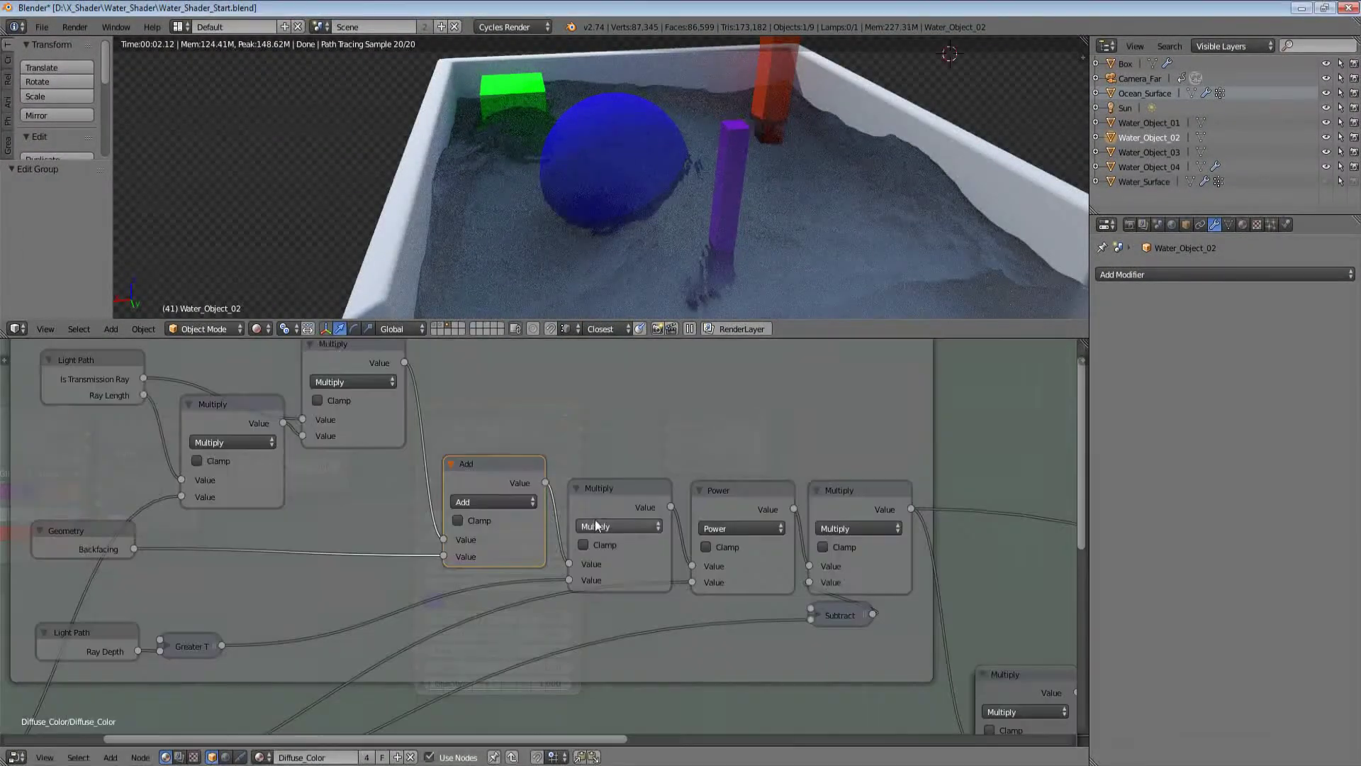
scroll(759, 576, "down", 4)
middle_click_drag(759, 576, 623, 500)
middle_click_drag(824, 614, 745, 552)
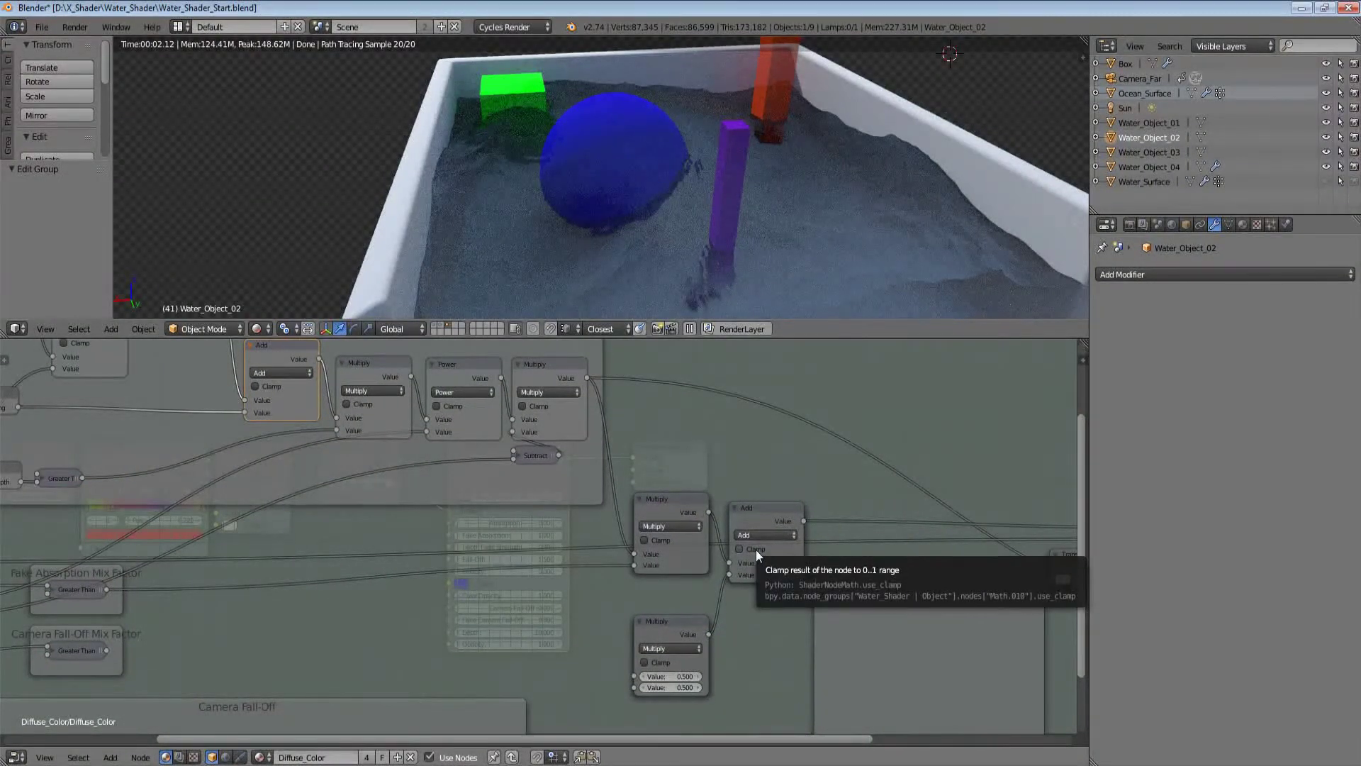
left_click(755, 550)
scroll(759, 550, "down", 1)
scroll(753, 563, "down", 1)
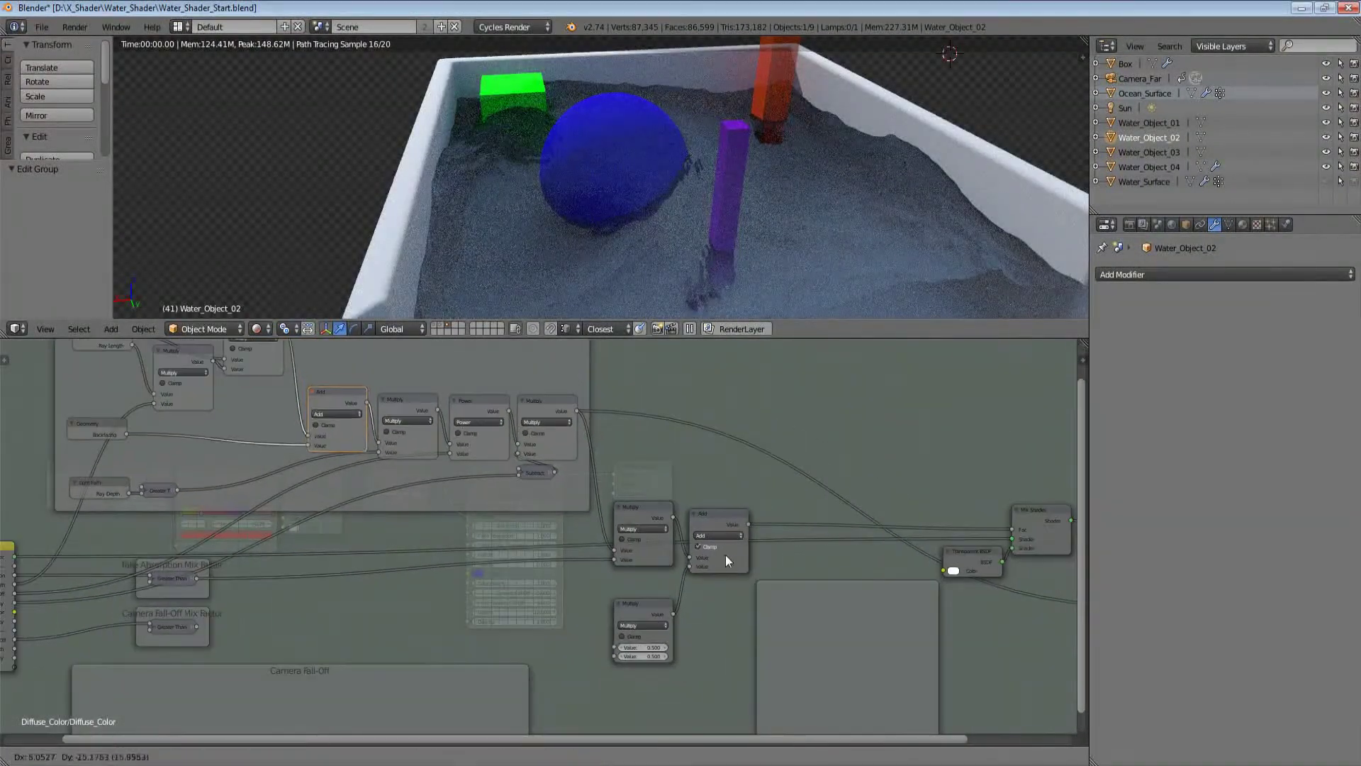
middle_click_drag(652, 538, 788, 609)
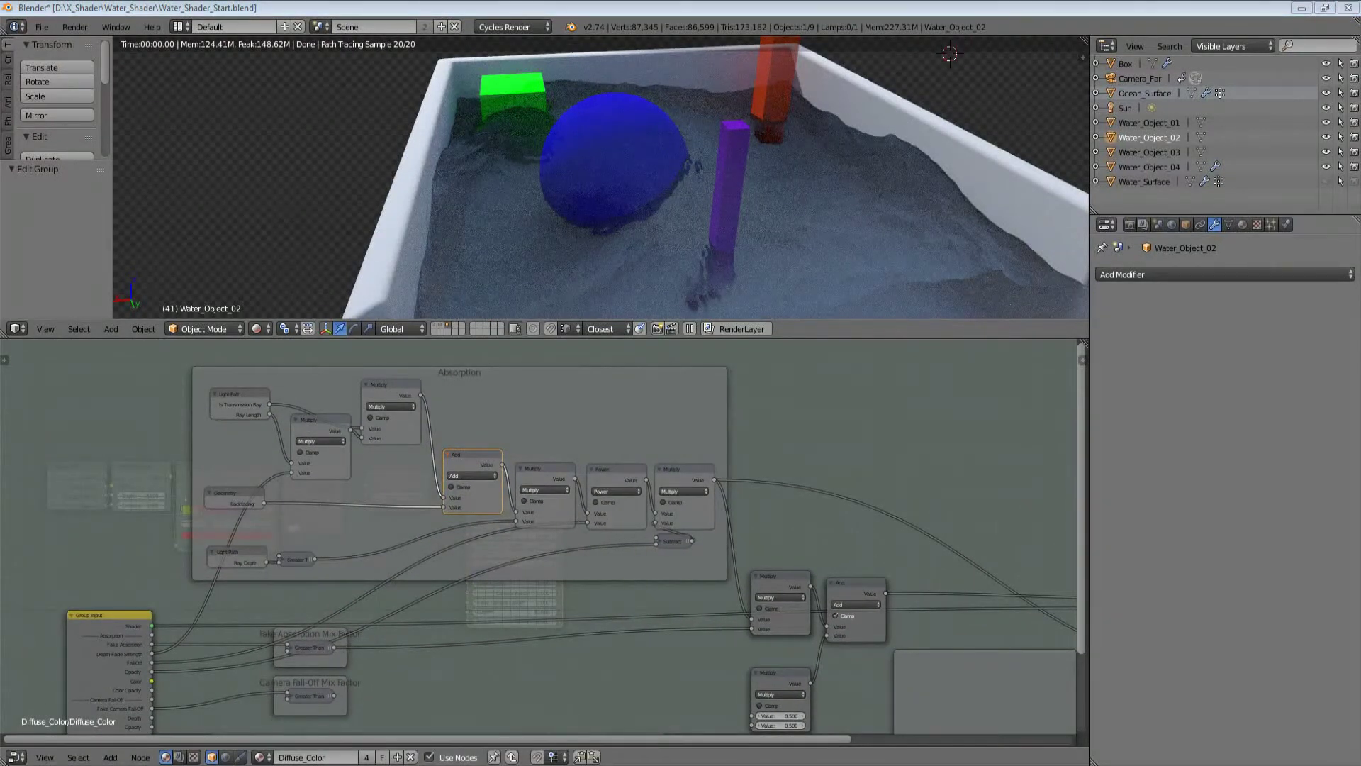
key("Tab")
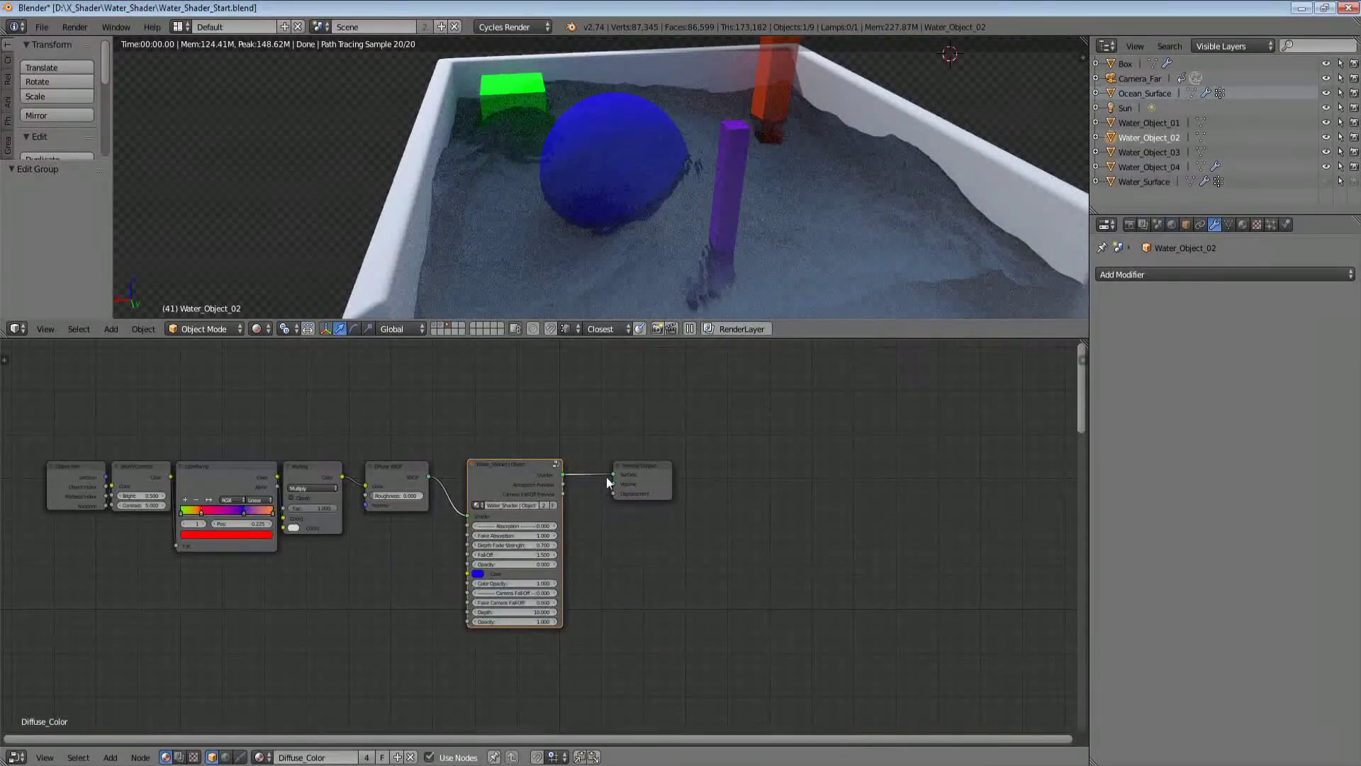
scroll(606, 478, "up", 2)
Step: Reopen the group, collapse the Absorption frame's Multiply node fed by Ray Length, and place it just before the upper Multiply node
key("Tab")
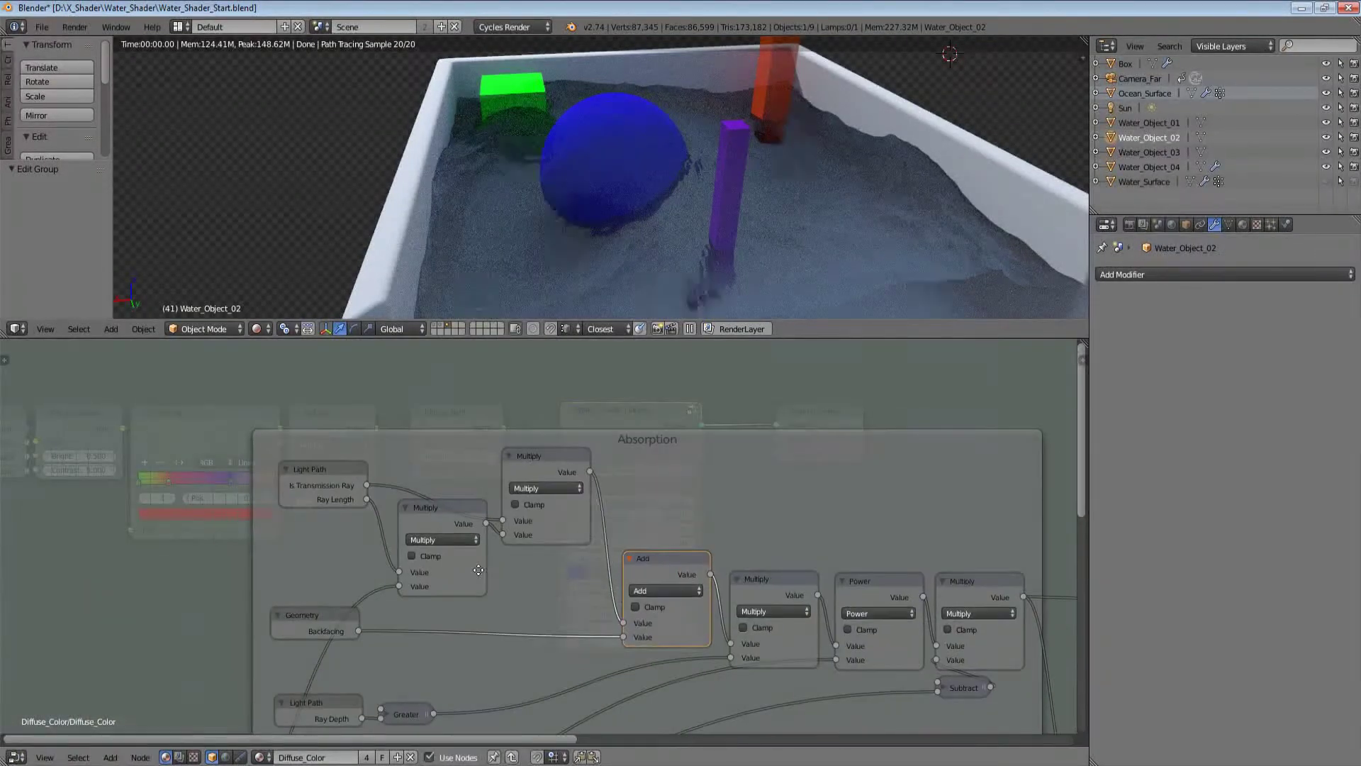
mouse_move(377, 504)
left_mouse_down()
mouse_move(373, 491)
mouse_move(373, 506)
left_mouse_up()
key("b")
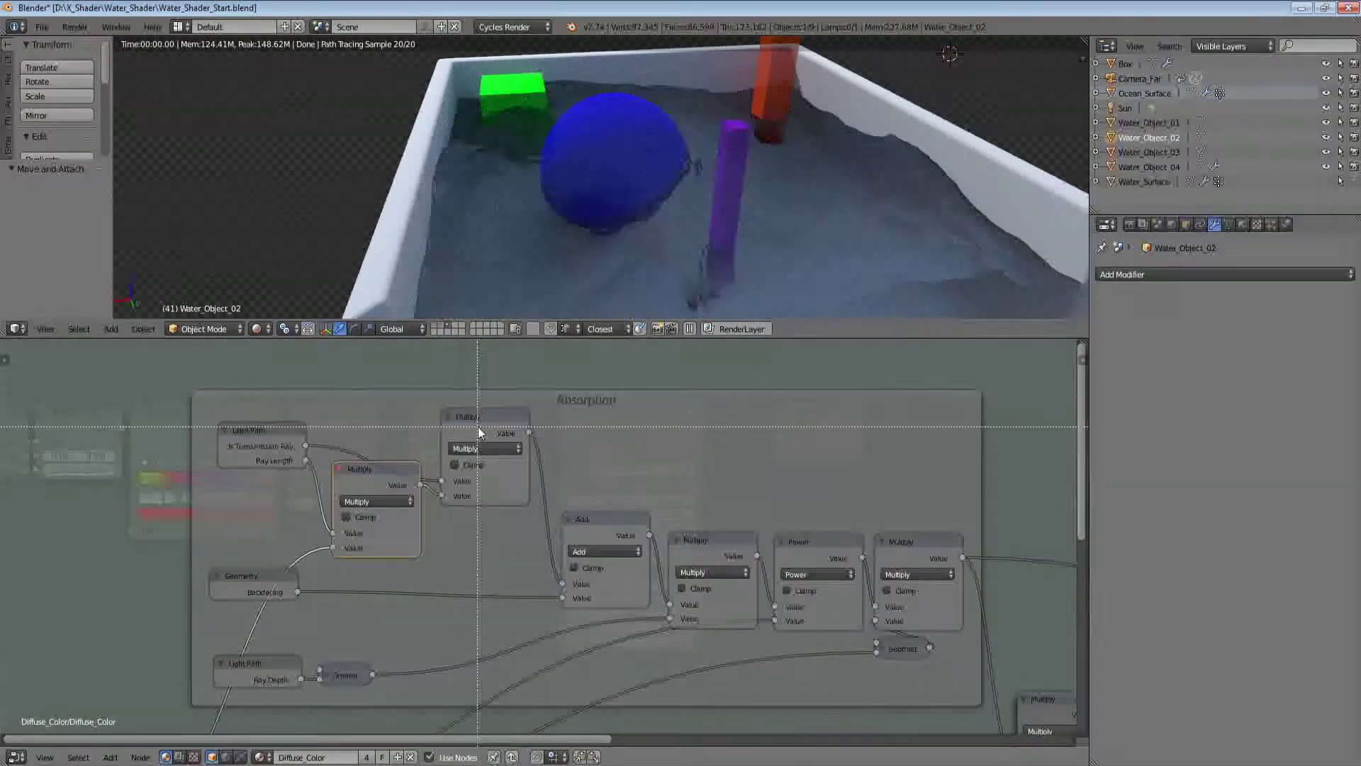
left_click_drag(478, 427, 284, 509)
key("Escape")
key("h")
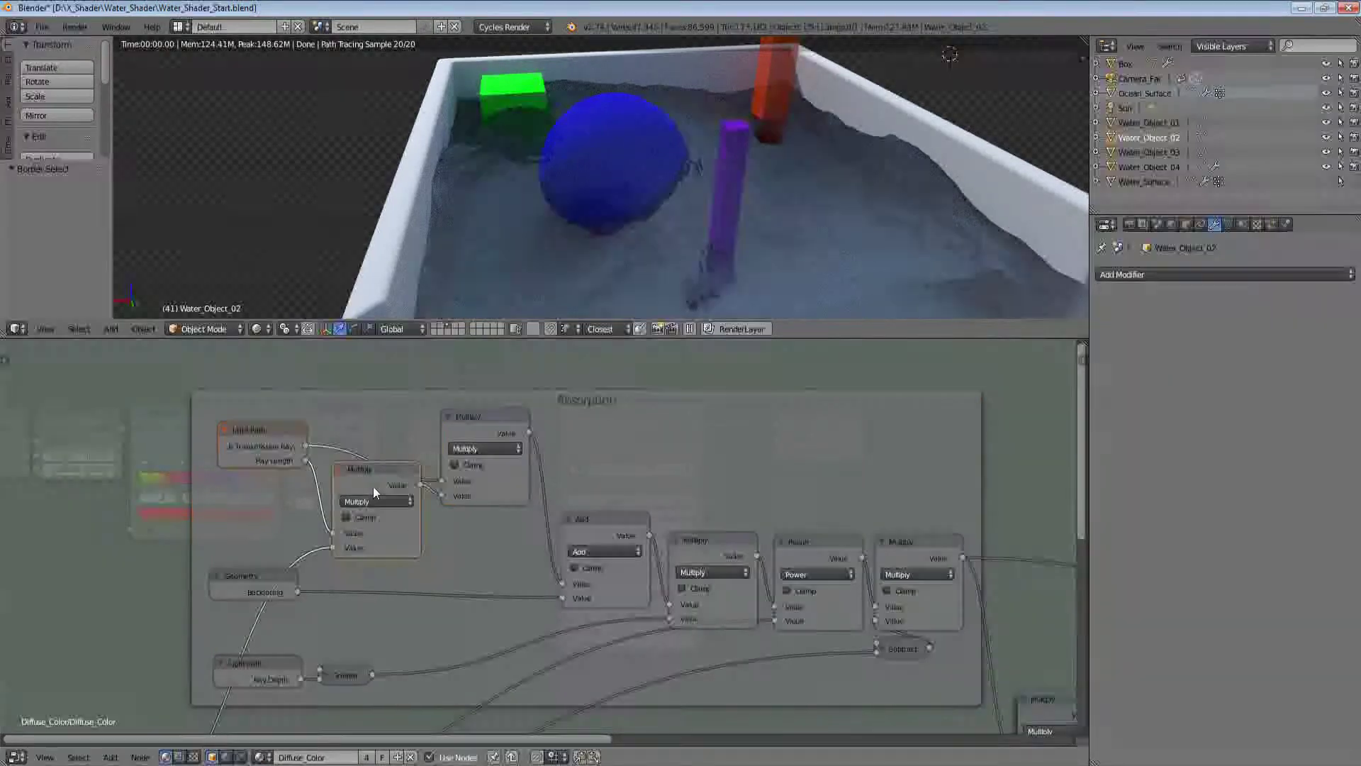
left_click_drag(377, 469, 384, 496)
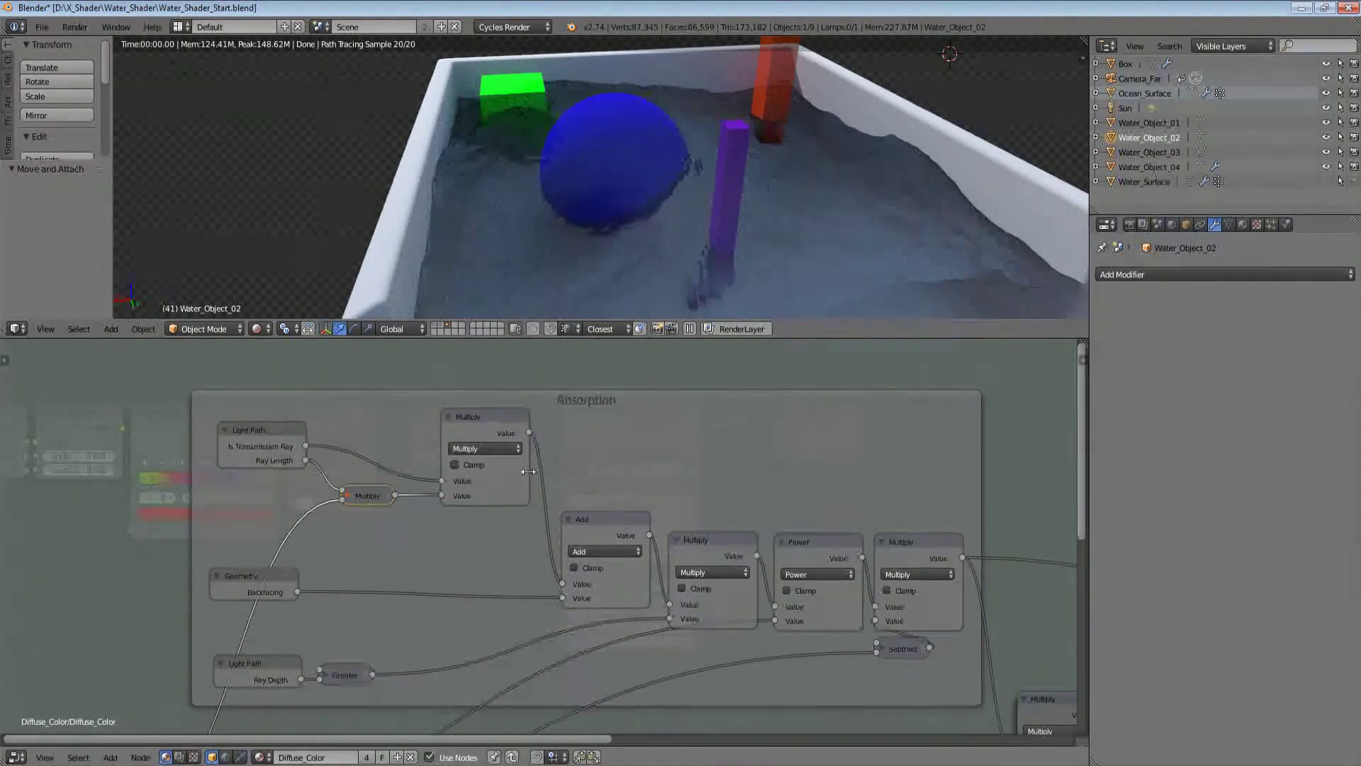
Step: Mute and unmute the Absorption frame's Add node to compare the purple column's underwater part in the render, and select the Geometry node
middle_click_drag(613, 522, 546, 467)
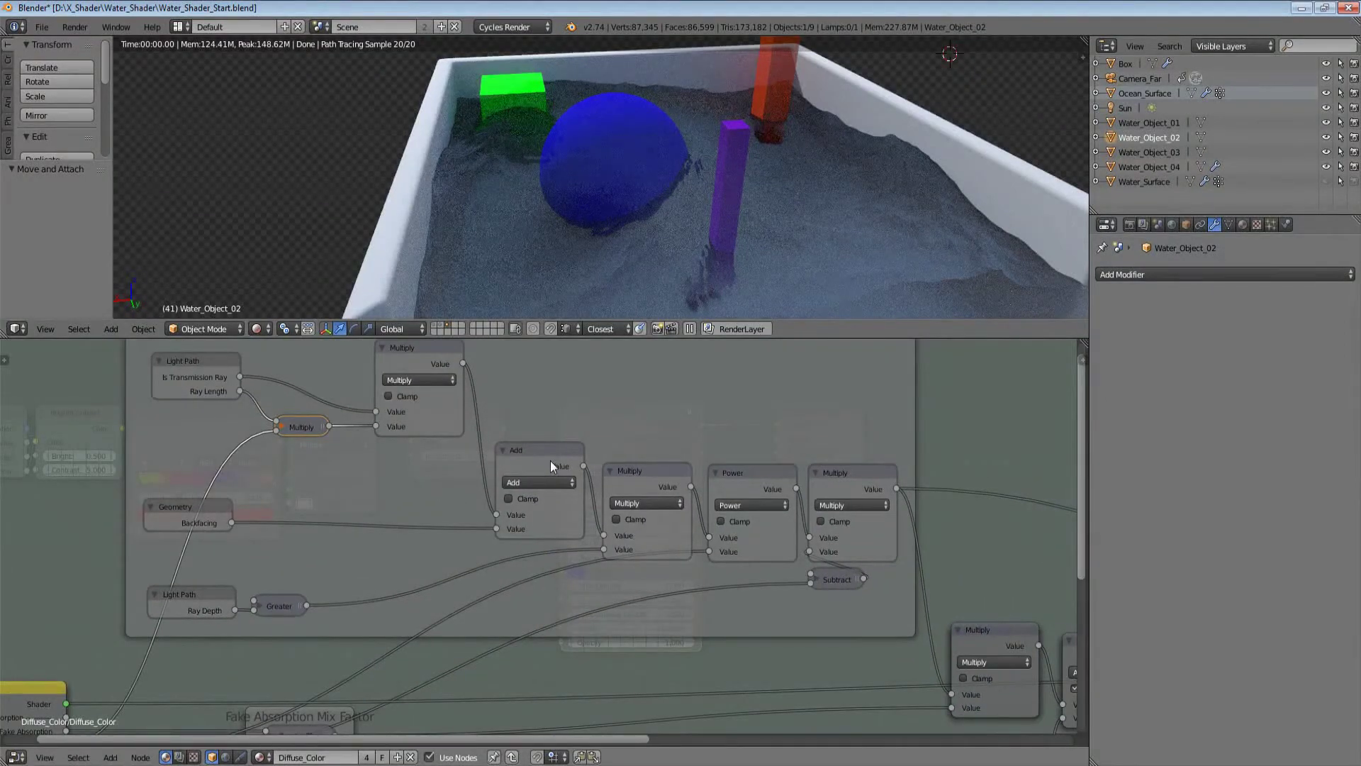
left_click(550, 461)
key("m")
middle_click_drag(772, 236, 716, 185, "shift")
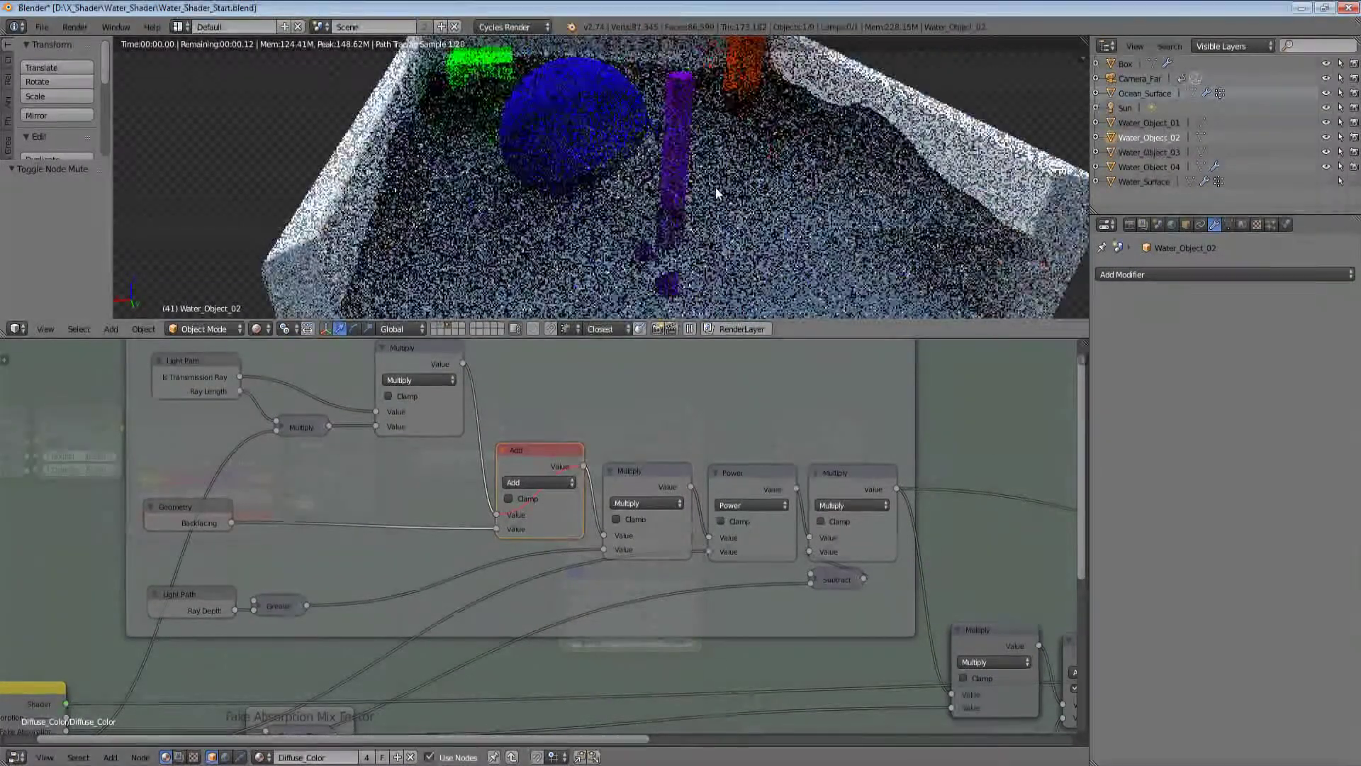
scroll(716, 193, "up", 4)
mouse_move(759, 245)
middle_mouse_down()
mouse_move(850, 268)
mouse_move(751, 221)
mouse_move(772, 258)
middle_mouse_up()
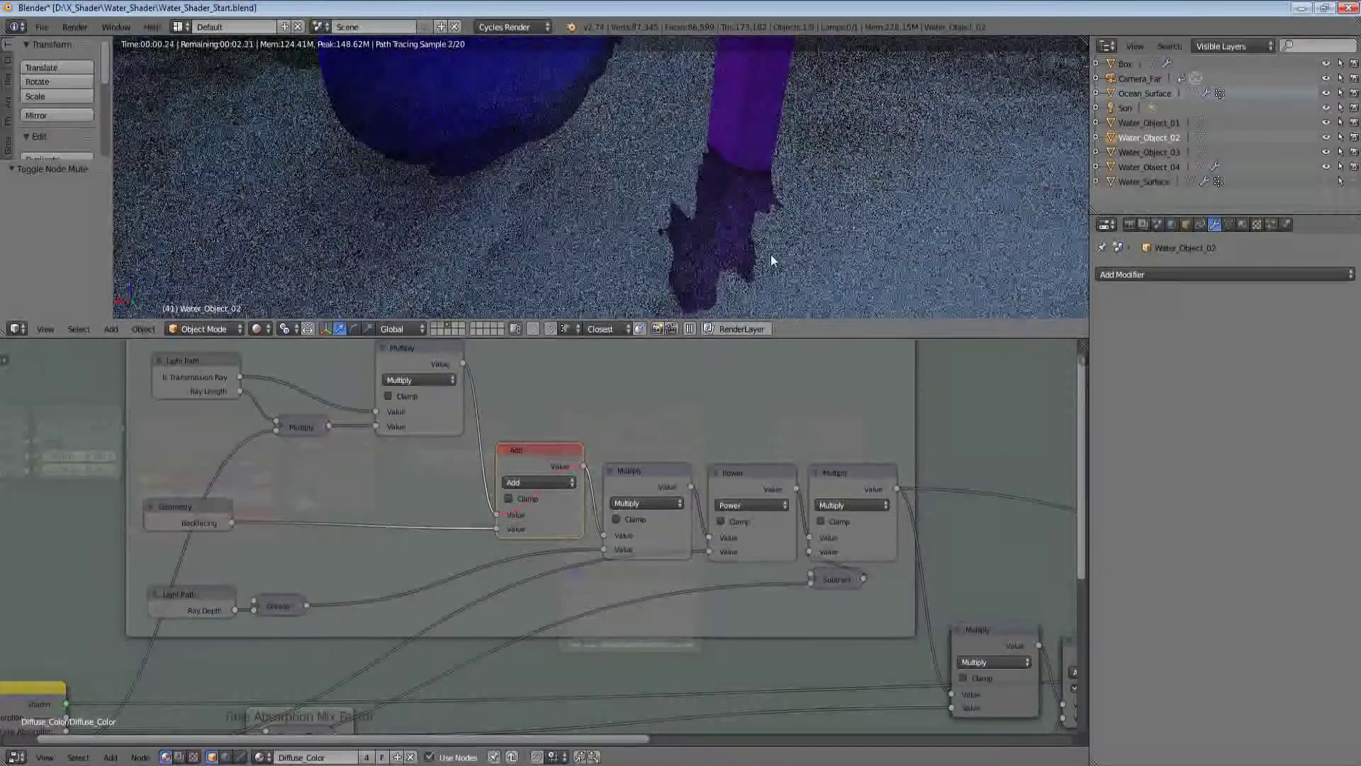
key("m")
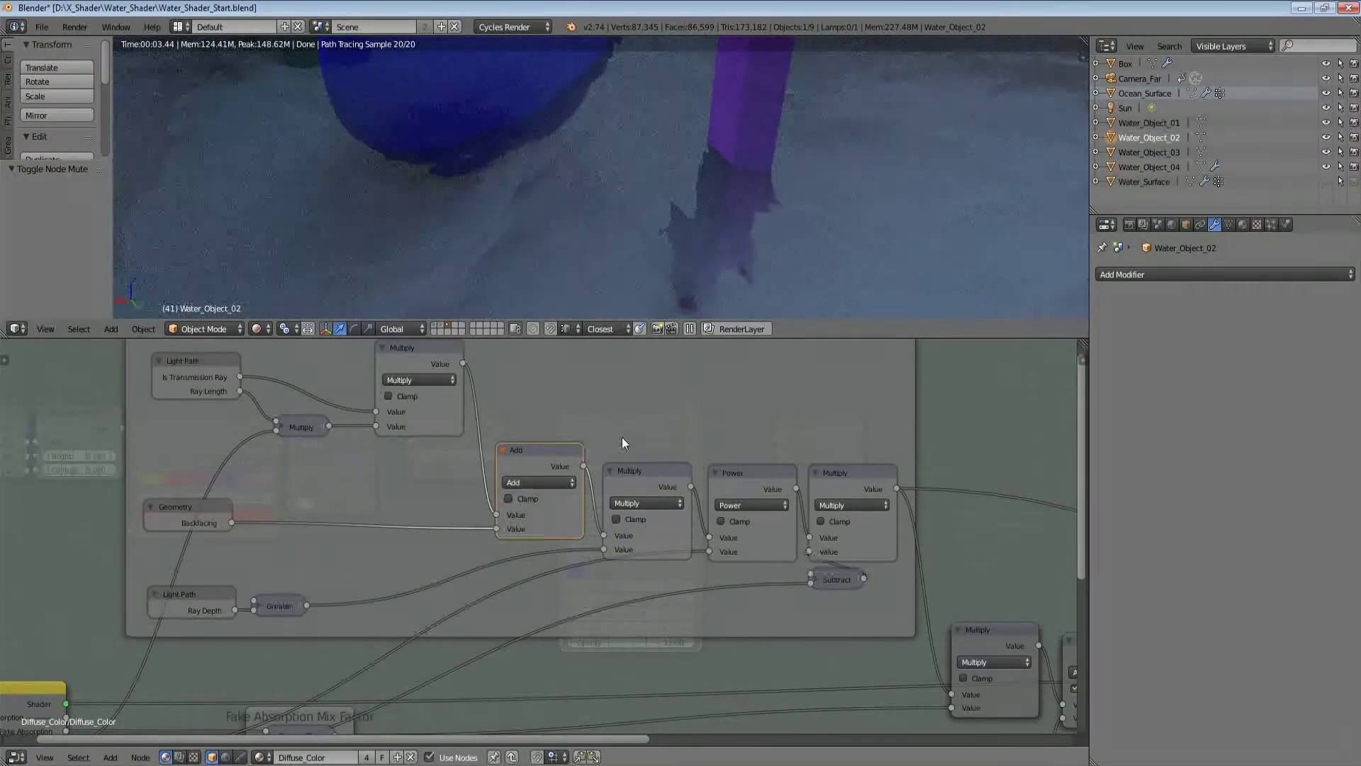
left_click(560, 465)
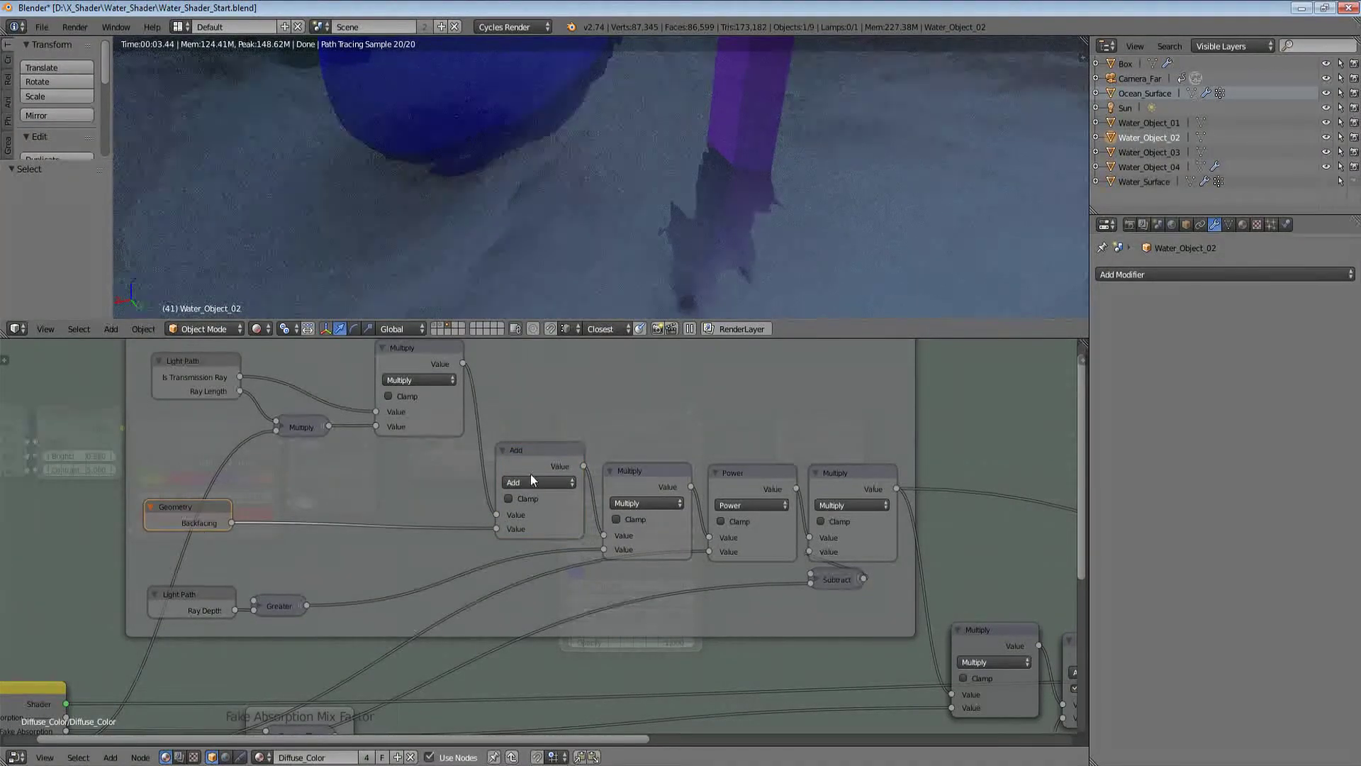
Step: Toggle the mute of the Add node fed by Backfacing again and restore it, checking the purple column while following its links through the group
left_click(550, 465)
key("m")
scroll(589, 499, "down", 1)
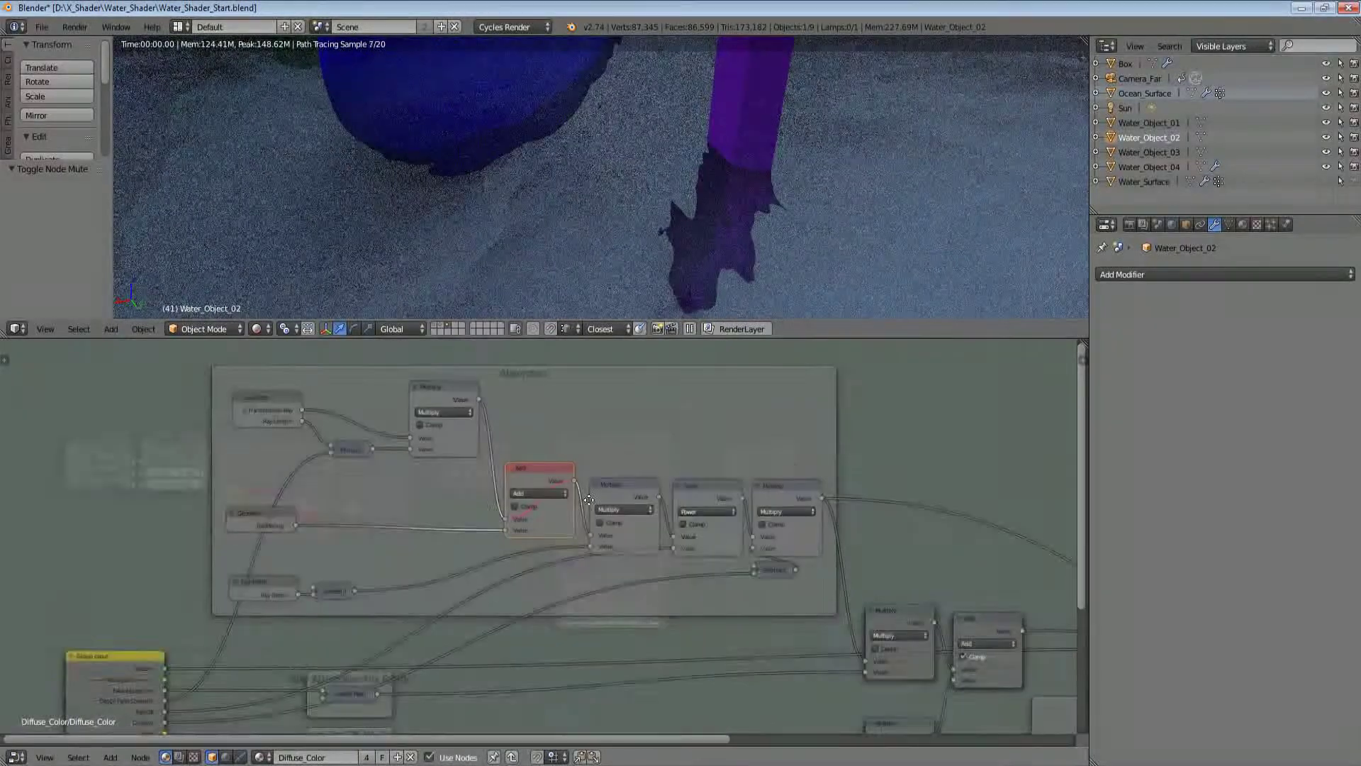
middle_click_drag(589, 499, 340, 455)
scroll(659, 590, "down", 4)
middle_click_drag(879, 611, 724, 570)
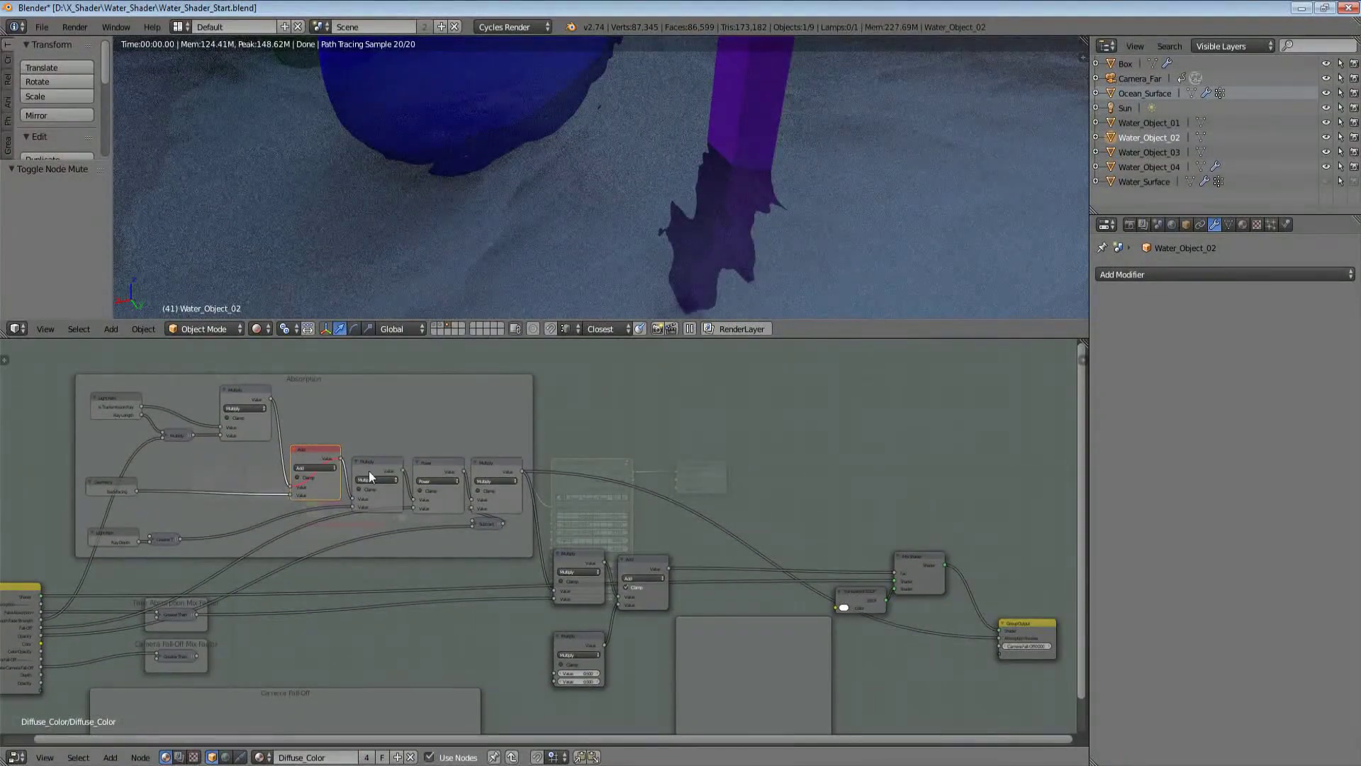
key("m")
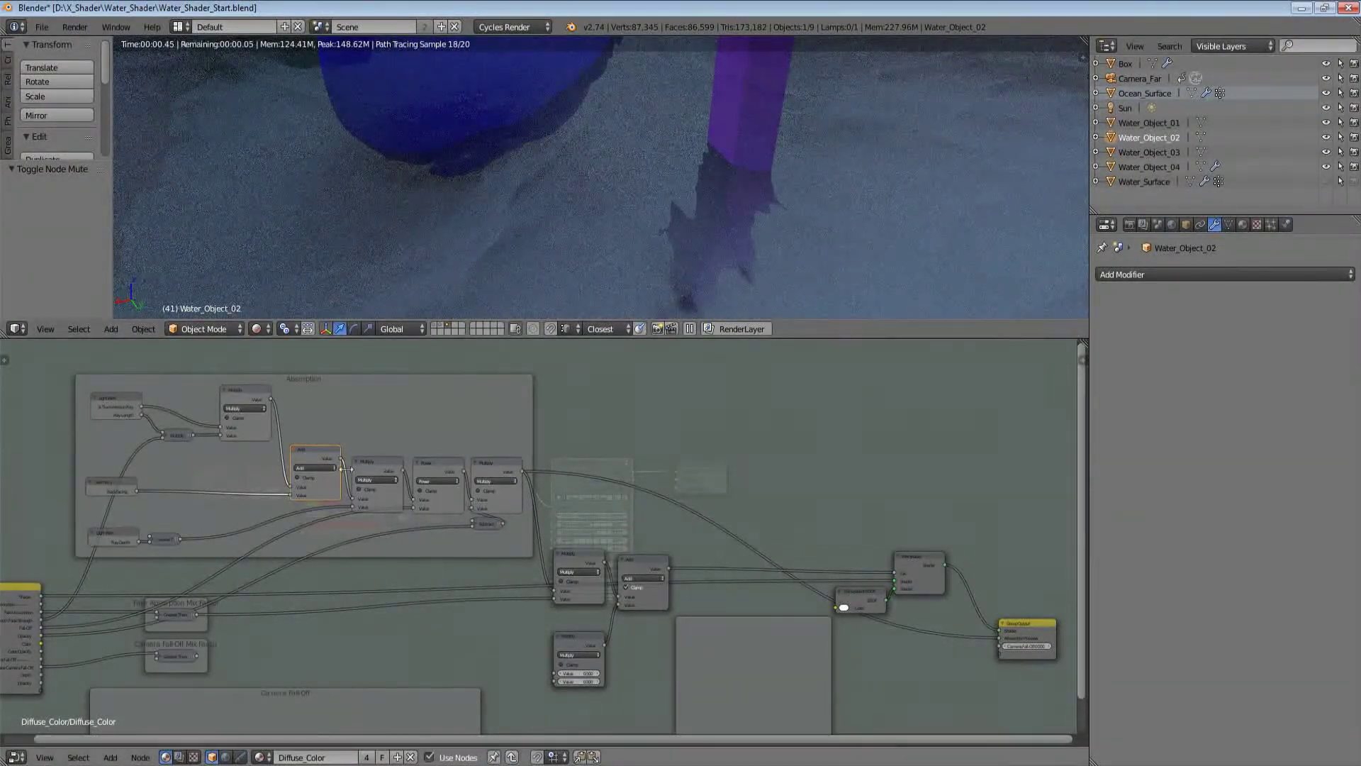
scroll(557, 478, "up", 3)
middle_click_drag(536, 482, 414, 509)
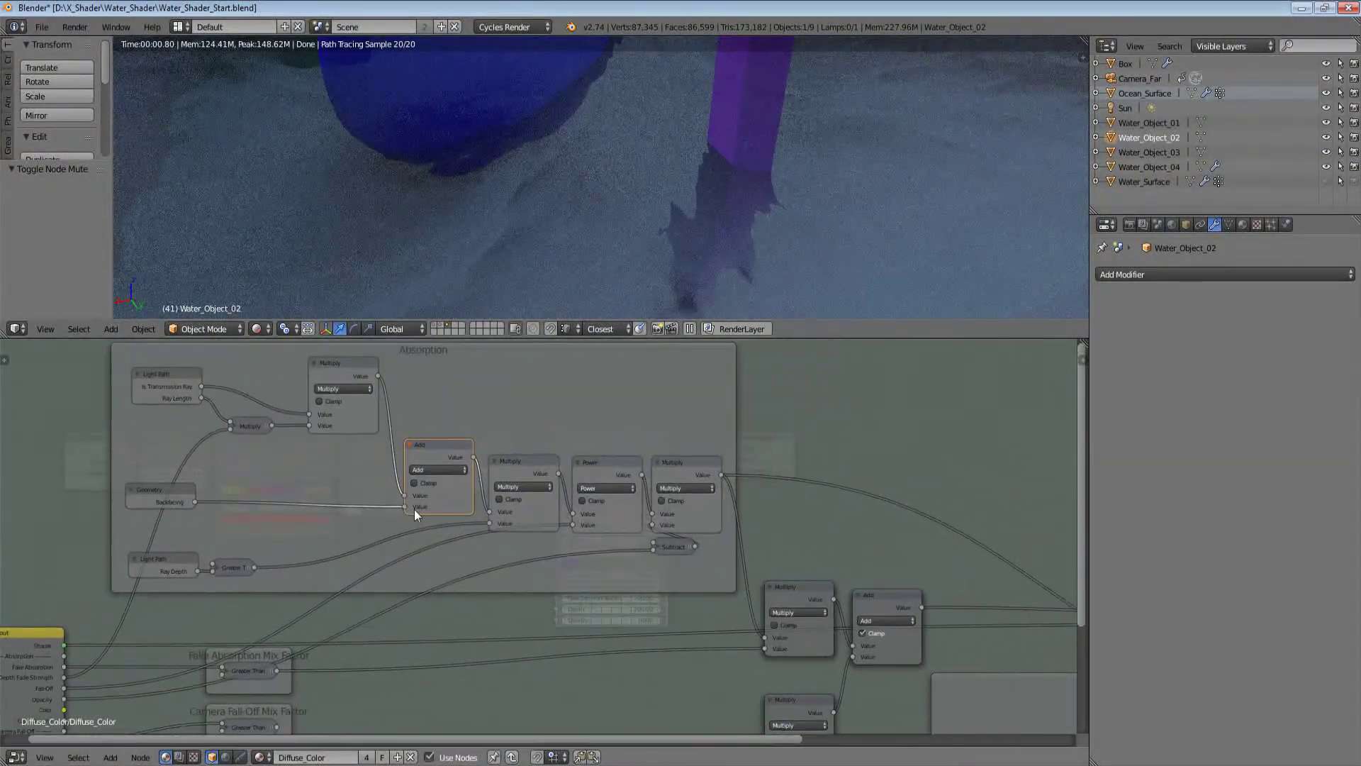
middle_click_drag(275, 560, 369, 578)
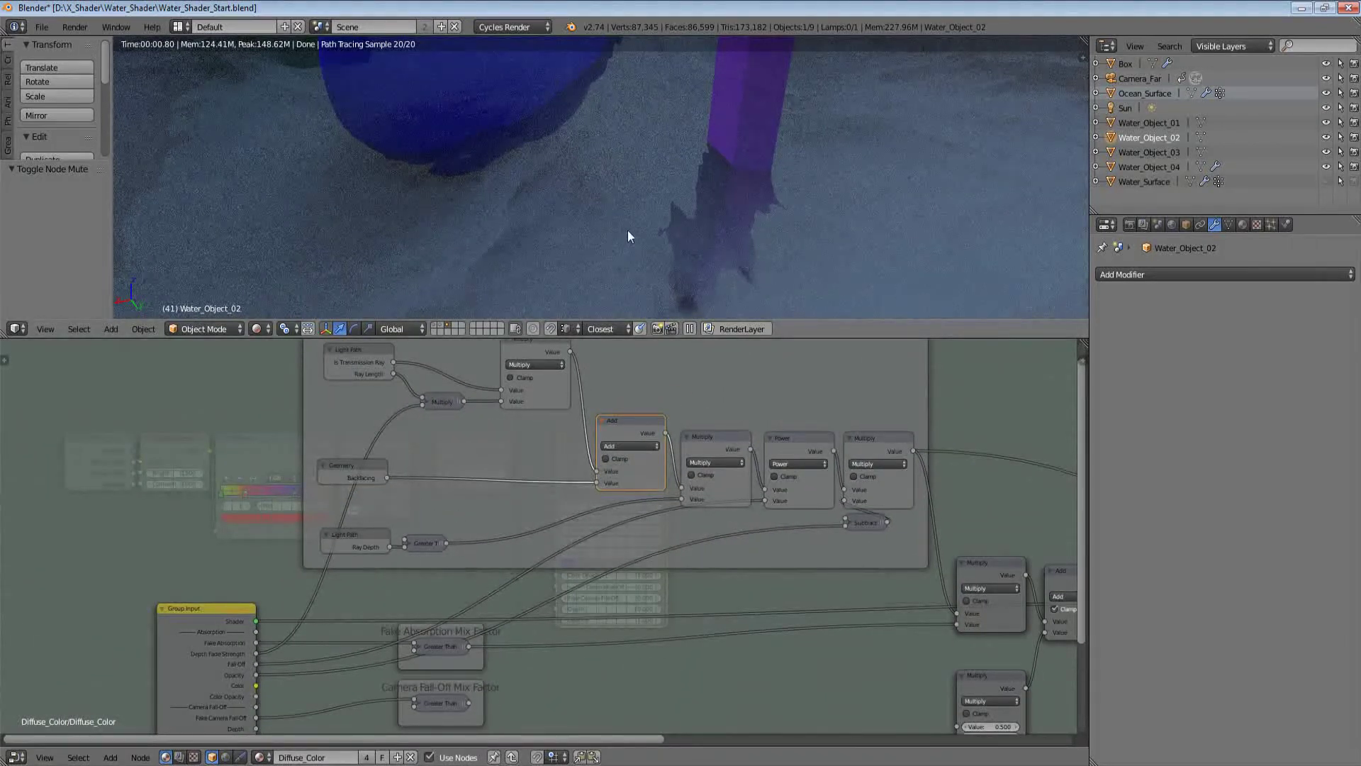
Step: Examine the submerged objects and the ocean surface around the sphere in rendered, wireframe and solid shading
scroll(682, 224, "down", 2)
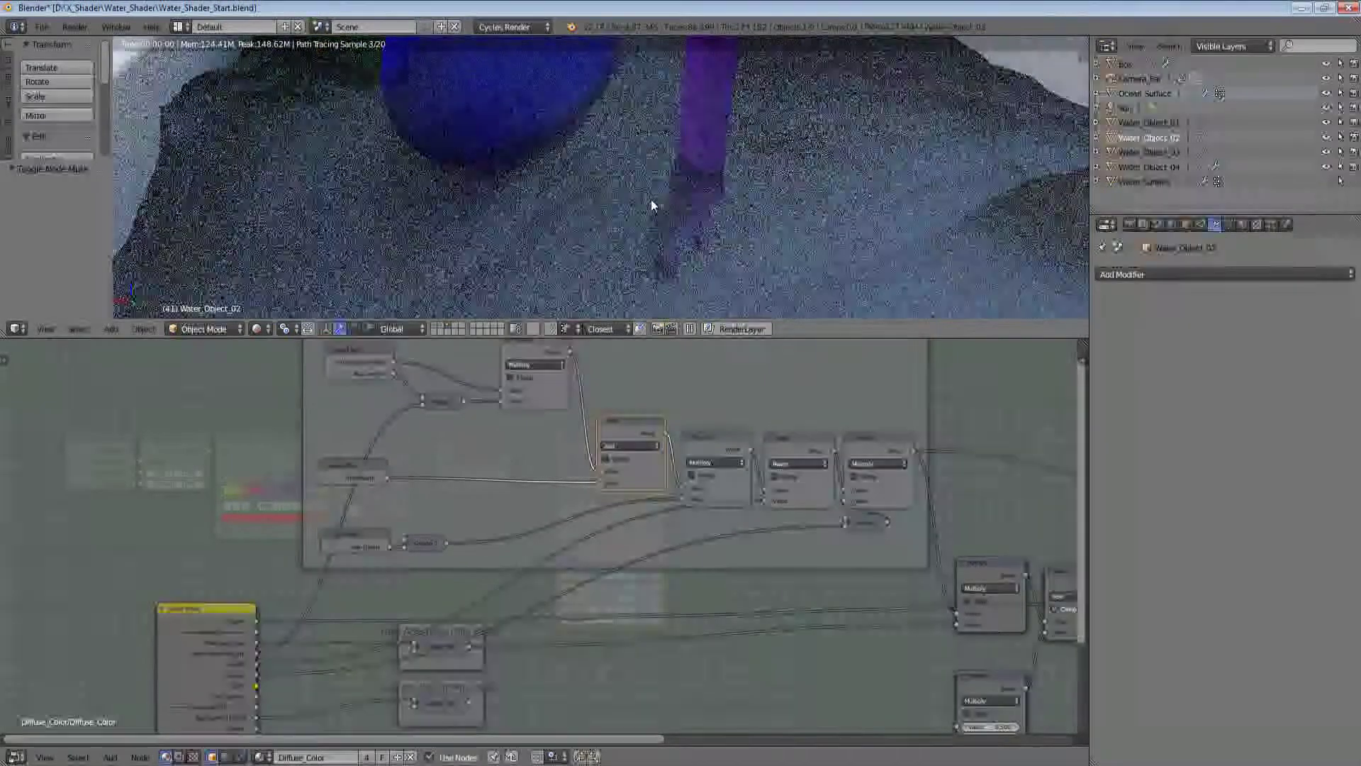
middle_click_drag(468, 149, 633, 194, "shift")
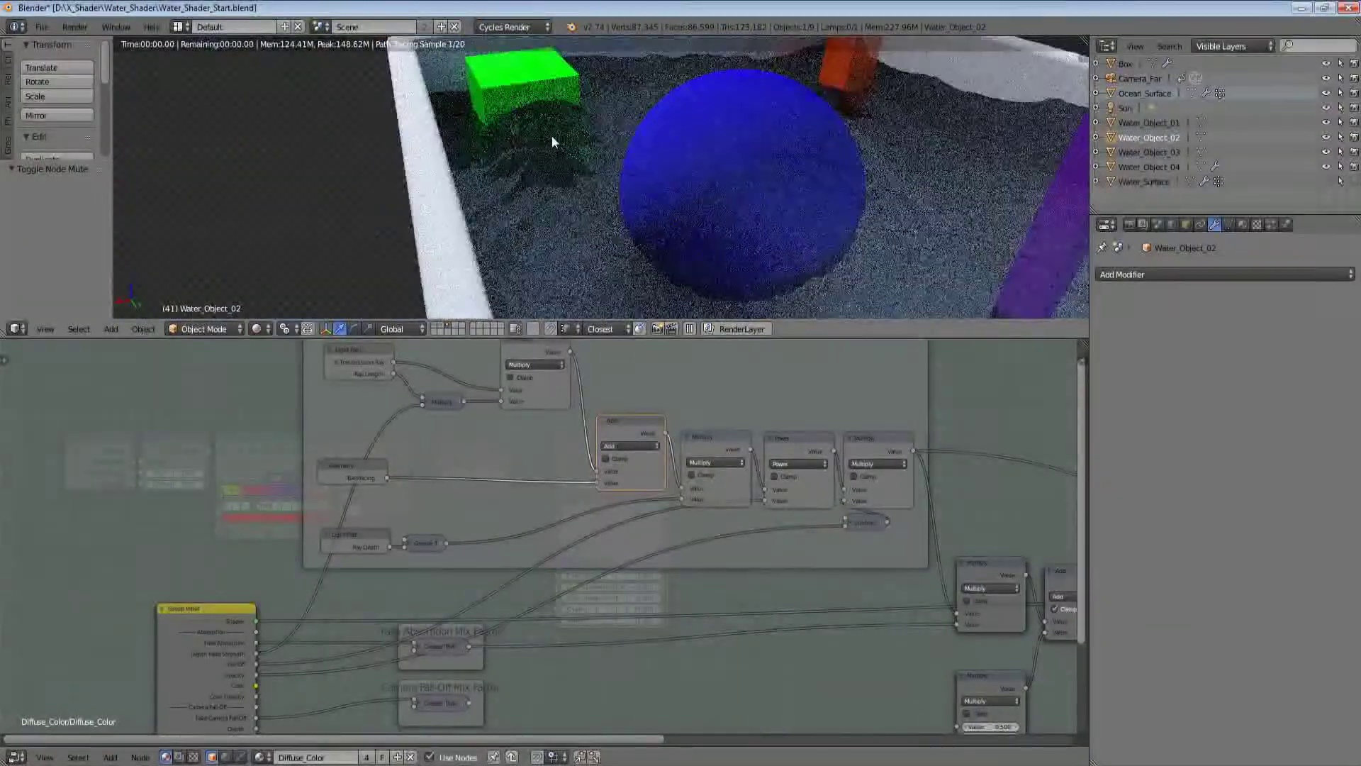
scroll(539, 131, "up", 3)
key("shift+z")
middle_click_drag(526, 126, 672, 165, "shift")
key("z")
scroll(672, 164, "down", 4)
key("z")
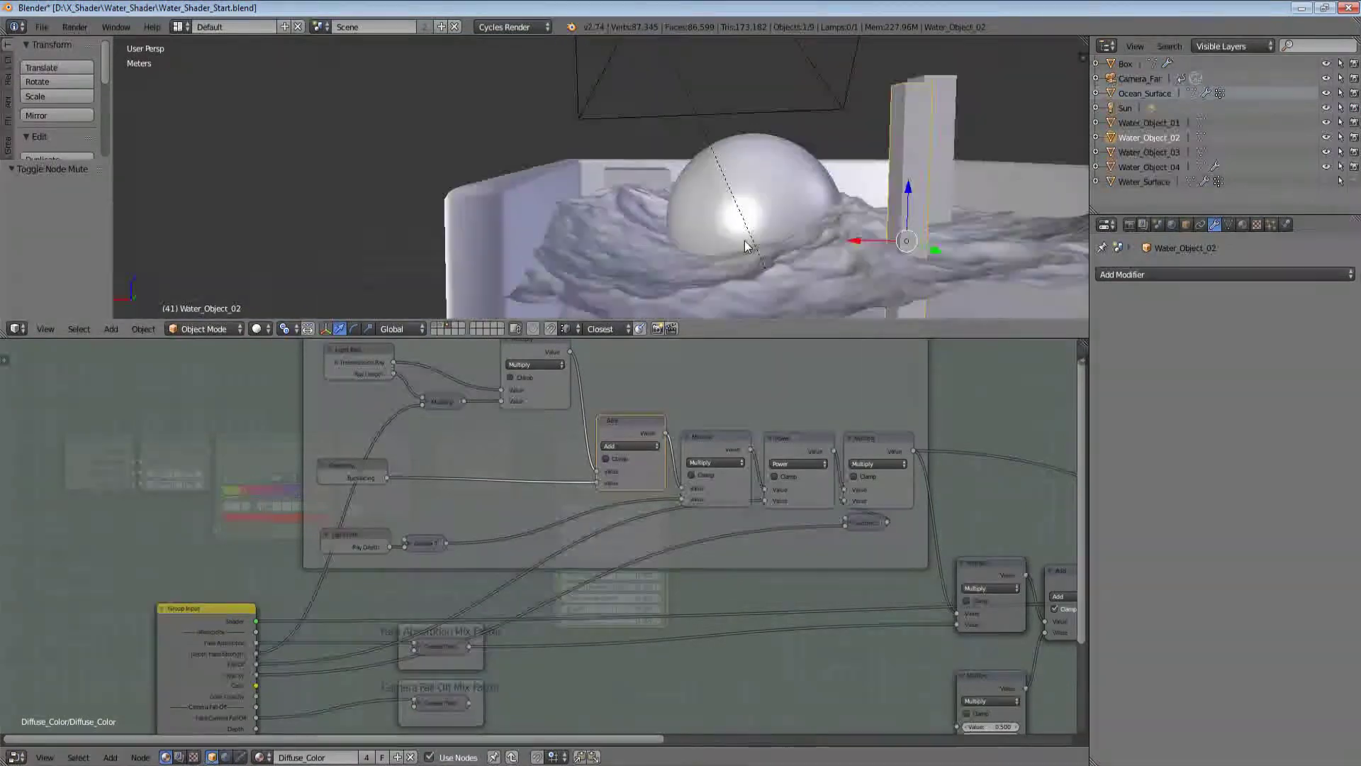
mouse_move(731, 199)
middle_mouse_down()
mouse_move(696, 154)
mouse_move(731, 197)
mouse_move(581, 143)
mouse_move(674, 169)
mouse_move(652, 105)
mouse_move(644, 190)
mouse_move(619, 207)
middle_mouse_up()
scroll(680, 147, "up", 5)
scroll(730, 197, "down", 5)
scroll(730, 197, "up", 5)
key("z")
key("z")
scroll(651, 154, "down", 4)
Step: Hide the Ocean_Surface object and make the Water_Surface object visible in its place
right_click(640, 185)
left_click(1326, 93)
left_click(1326, 182)
key("shift+z")
key("shift+z")
Step: Move the Water_Surface object about 43.9 cm along the X axis and view the green box rendered up close
right_click(760, 151)
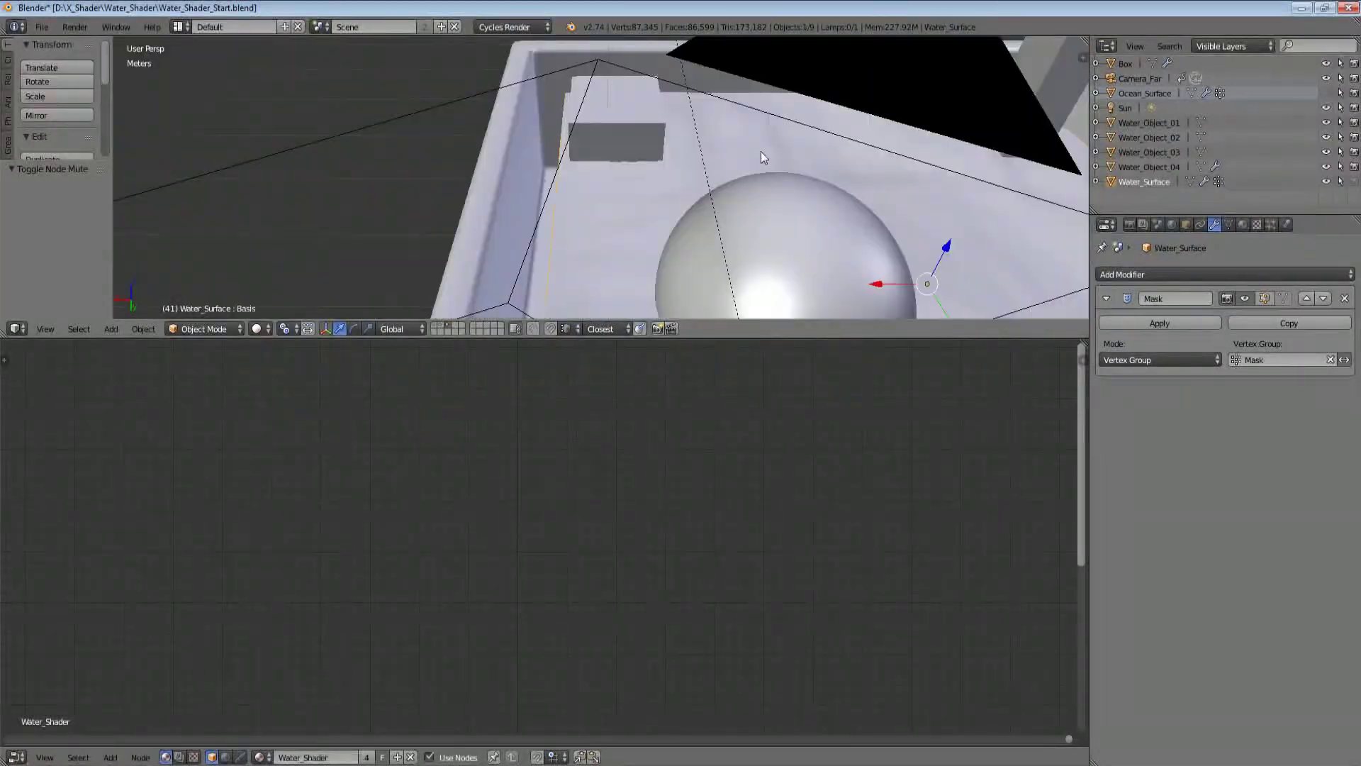
key("g")
key("x")
left_click(693, 162)
key("shift+z")
scroll(689, 142, "up", 3)
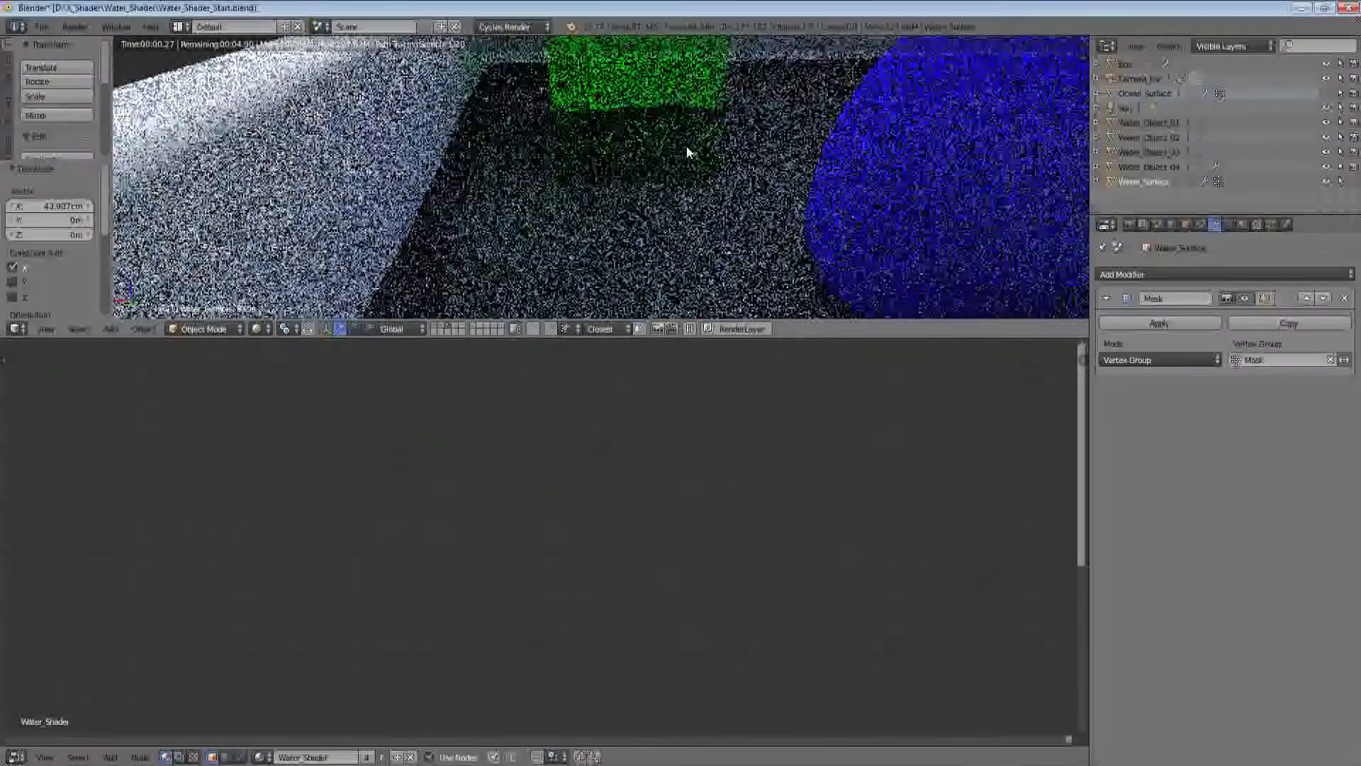
Step: Select the green box Water_Object_03 and open its Water_Shader | Object node group at the Absorption frame
right_click(670, 84)
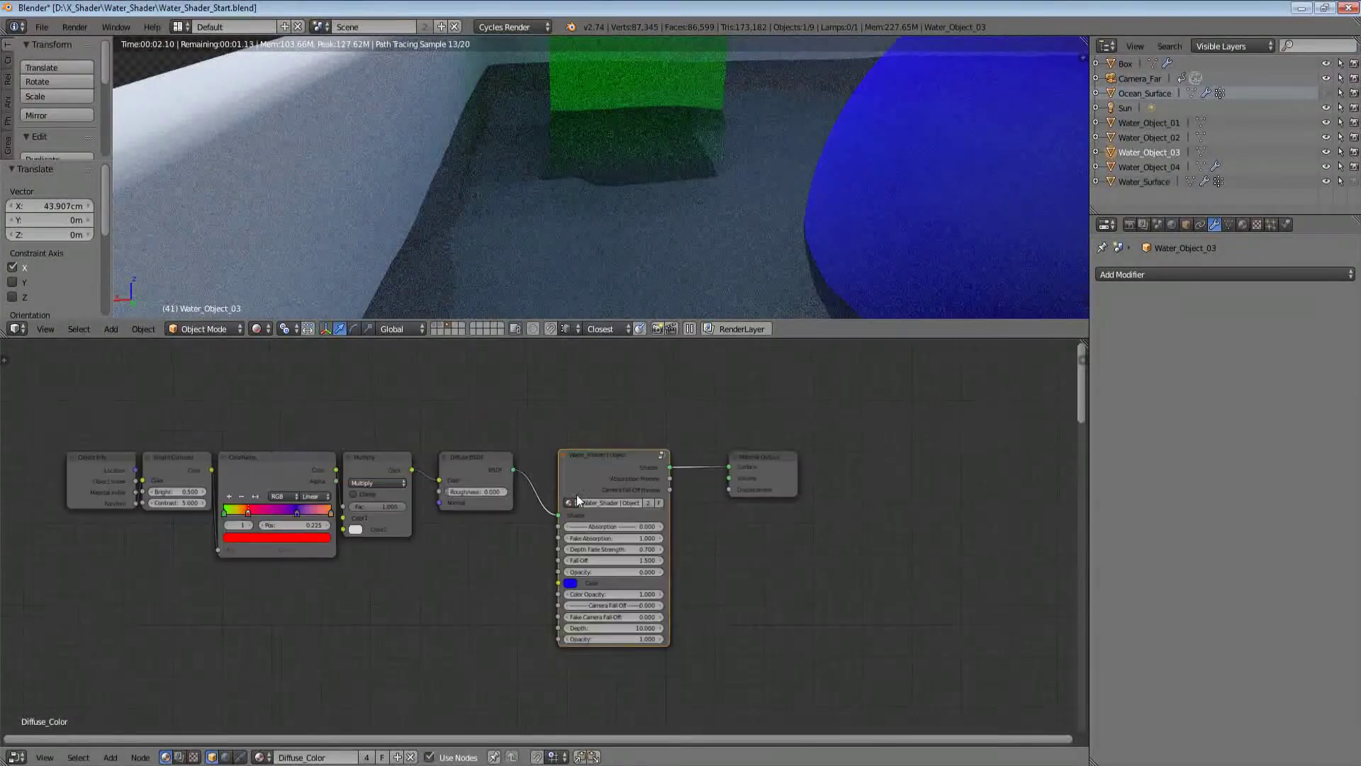
right_click(577, 495)
key("Tab")
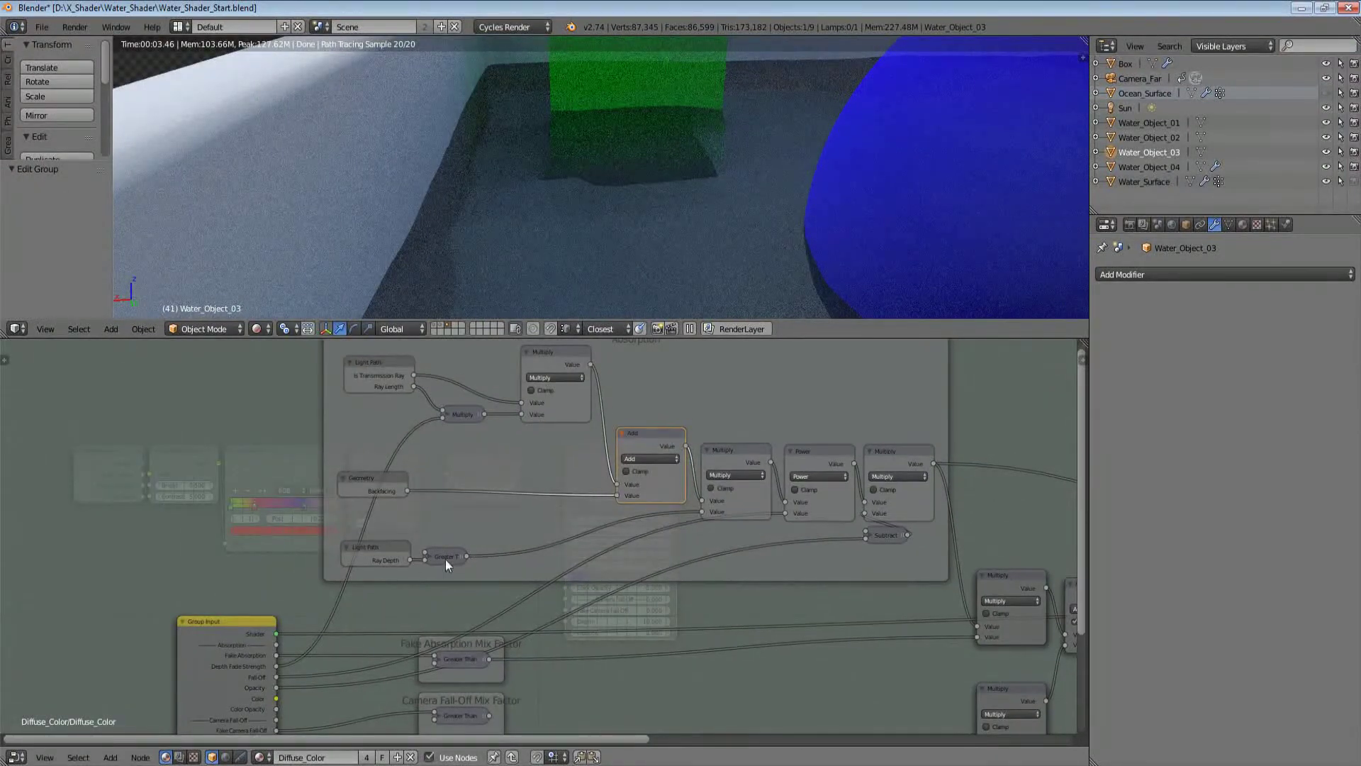
middle_click_drag(545, 526, 488, 560)
scroll(488, 560, "up", 2)
Step: Mute and unmute the Multiply node between Add and Power in the Absorption frame, comparing the green box's underwater part
right_click(718, 489)
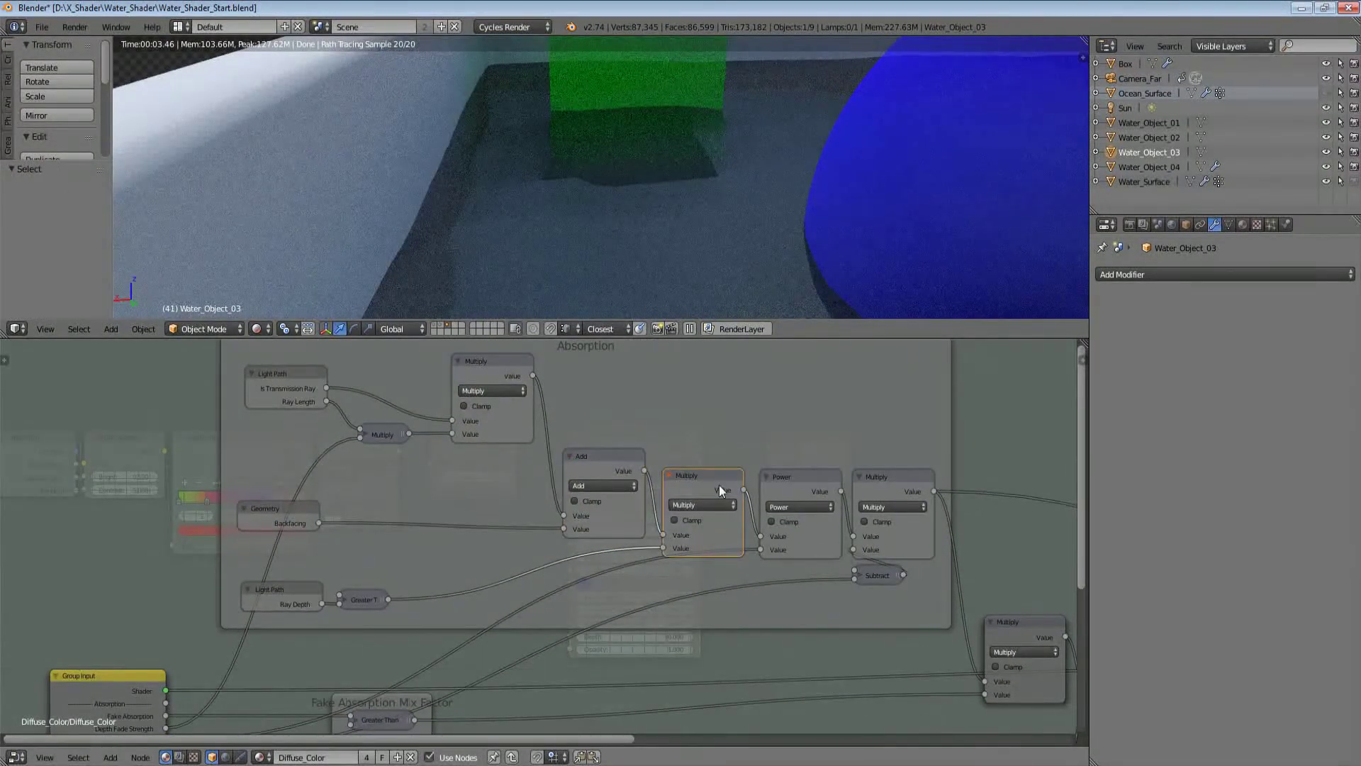
key("m")
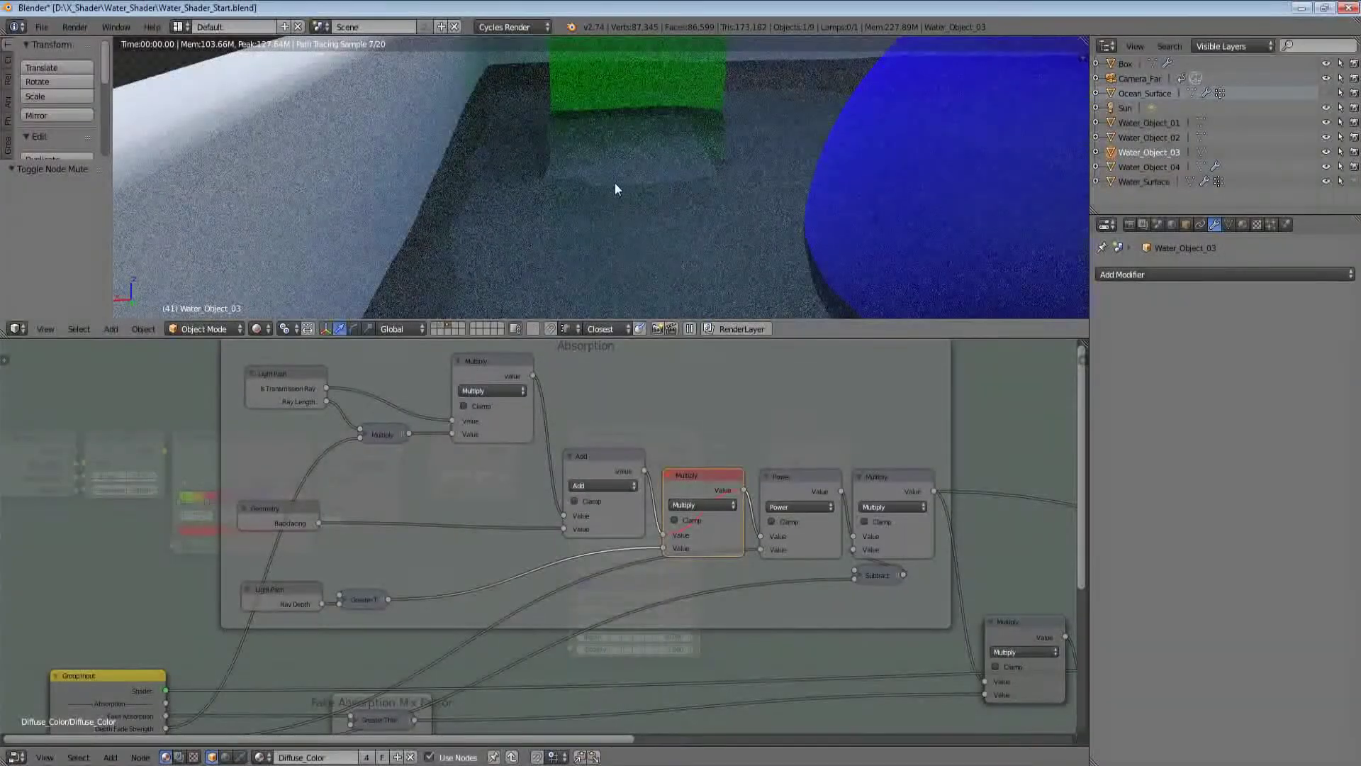
scroll(621, 193, "up", 3)
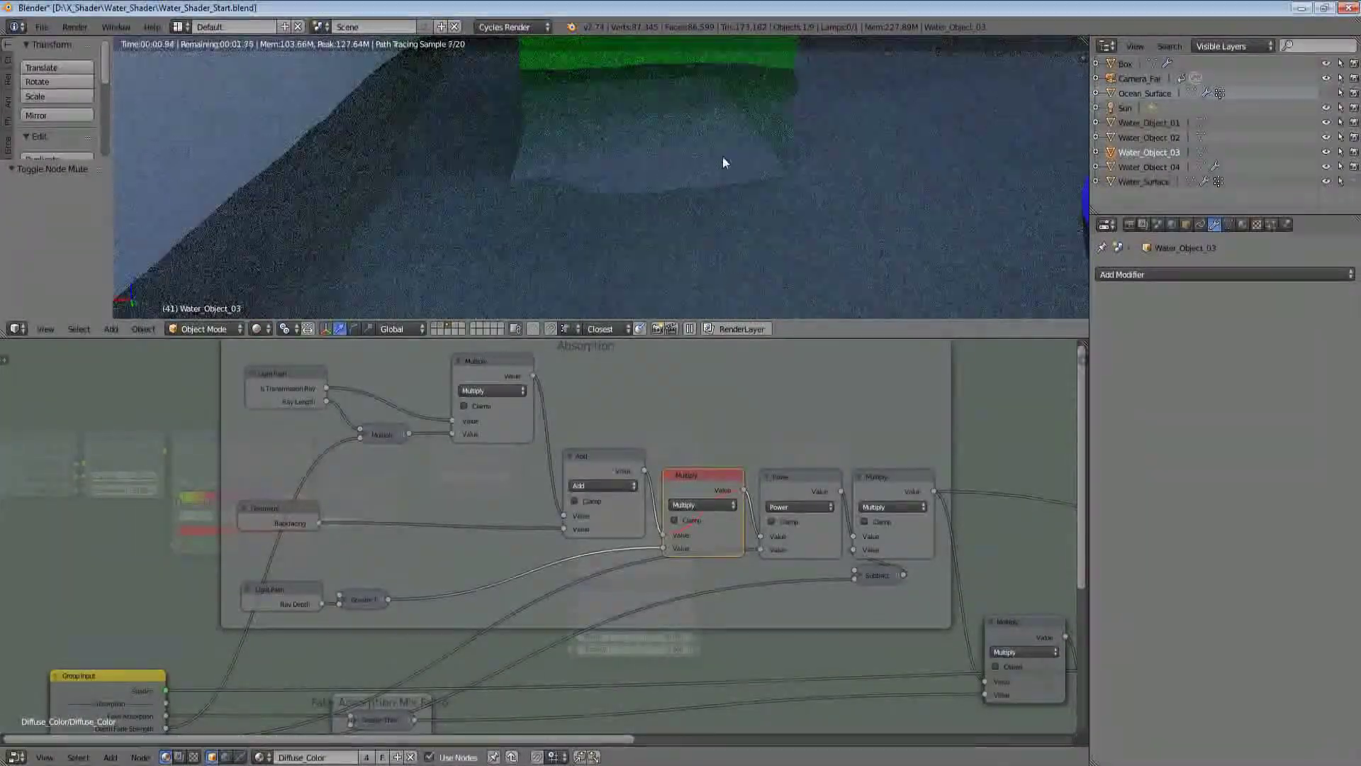
middle_click_drag(670, 166, 631, 249, "shift")
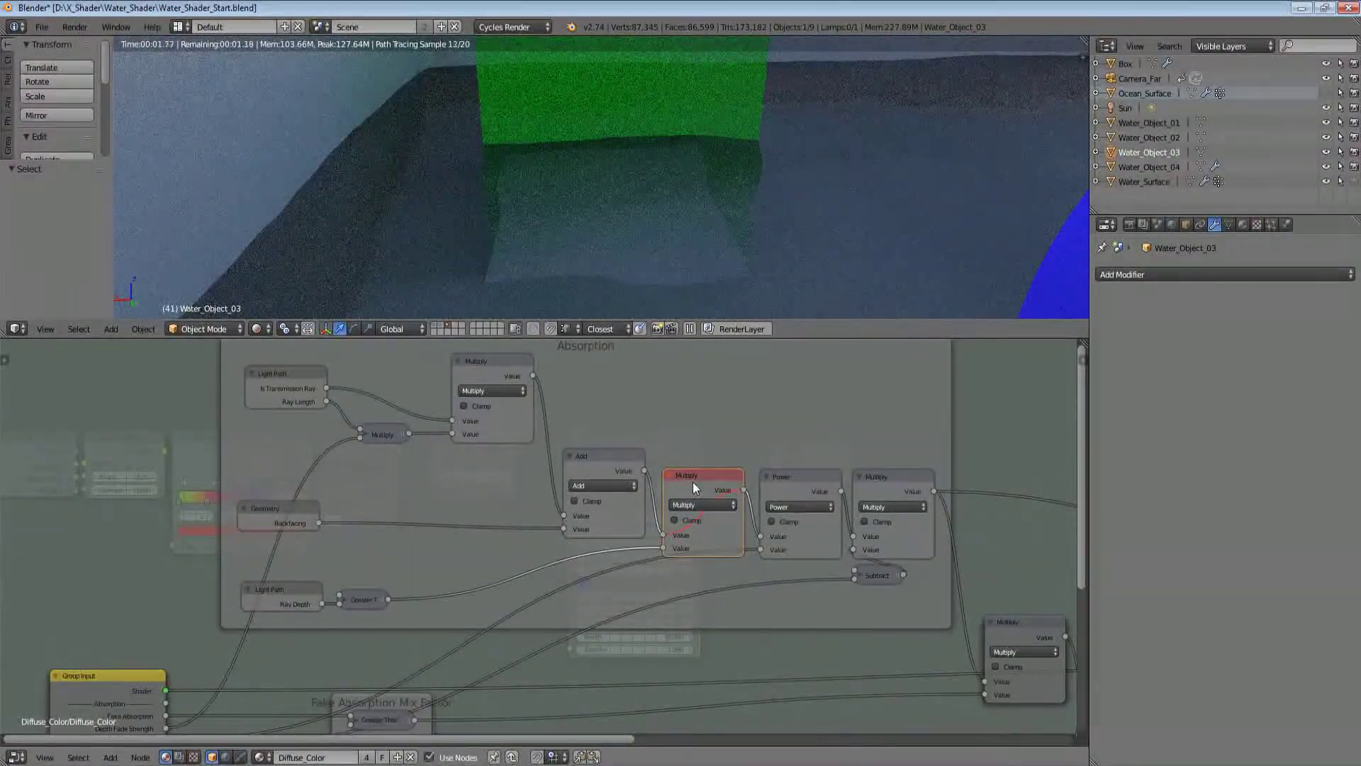
key("m")
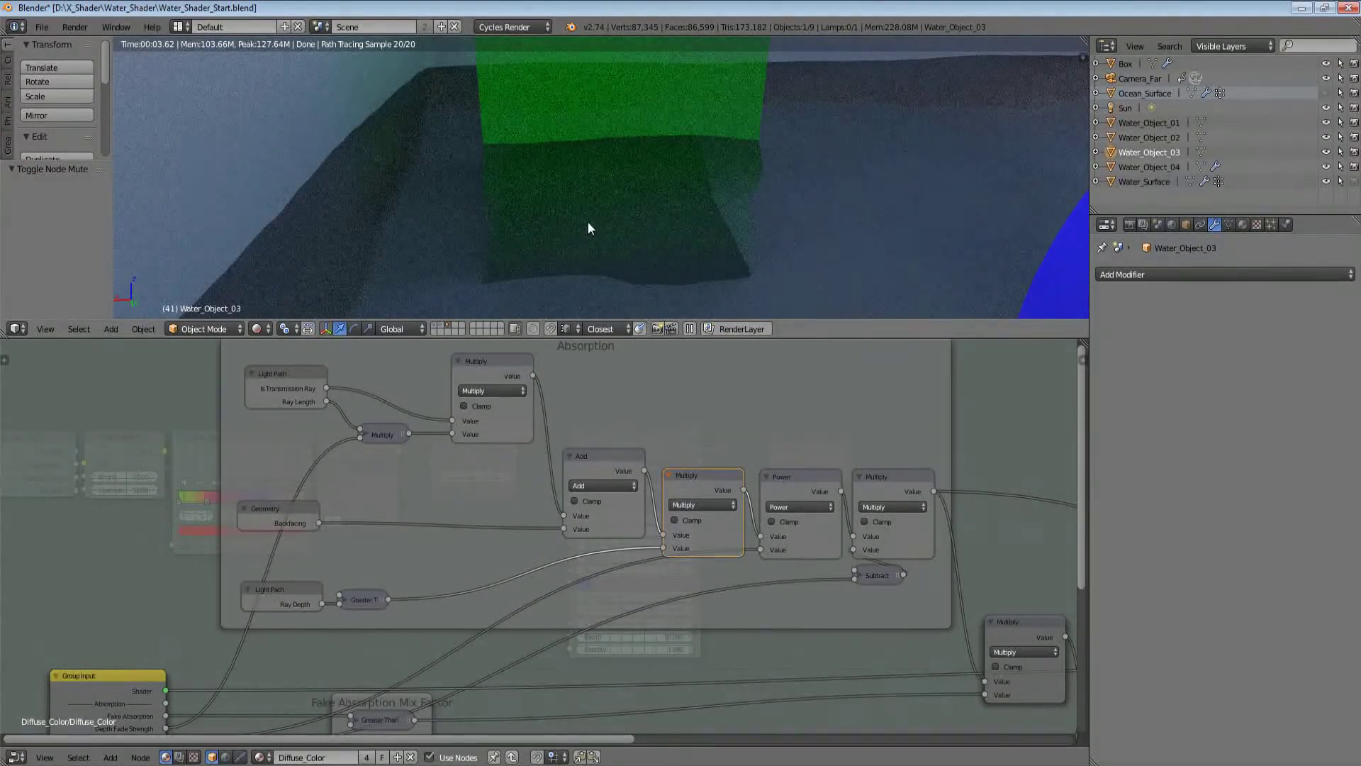
Step: Leave the group to check the Diffuse BSDF feeding it in the material, and reopen the Water_Shader | Object group
scroll(658, 526, "down", 2)
key("Tab")
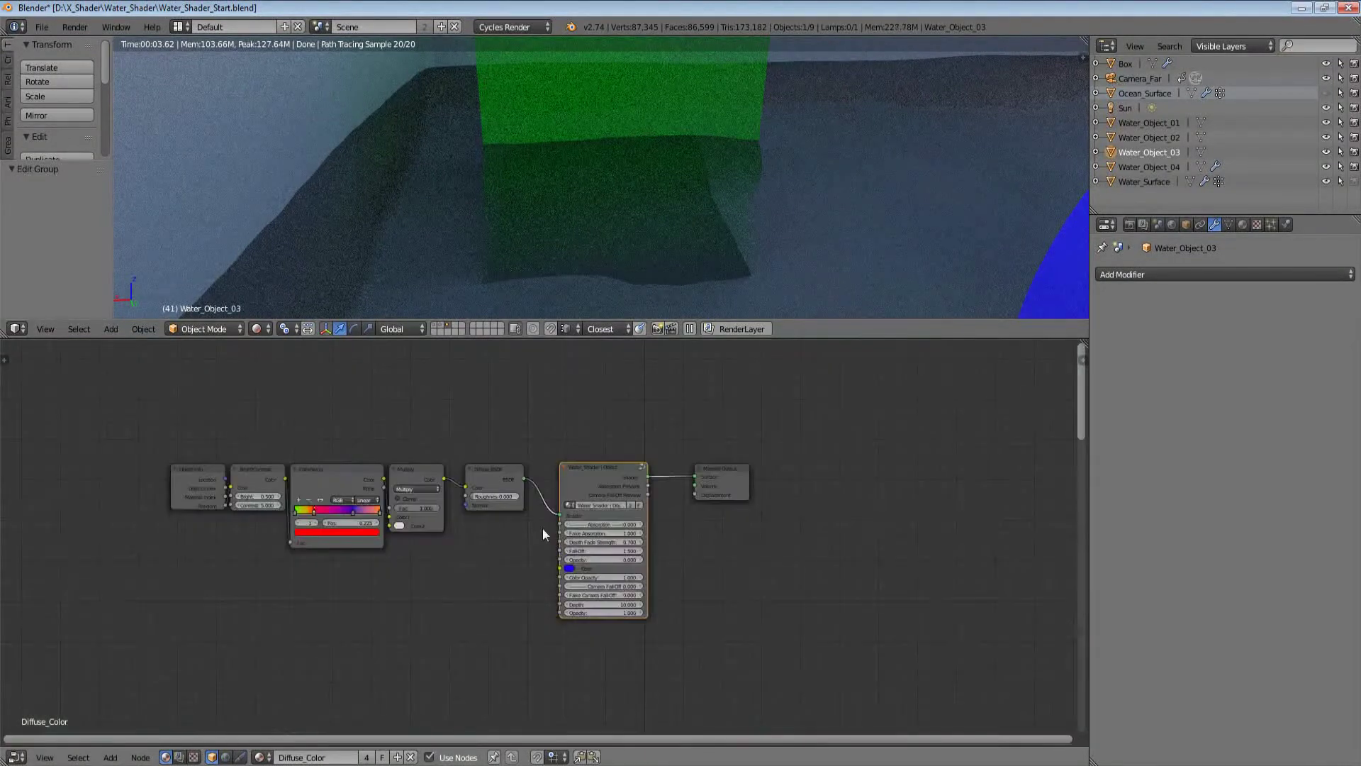
scroll(470, 437, "up", 2)
left_click(486, 462)
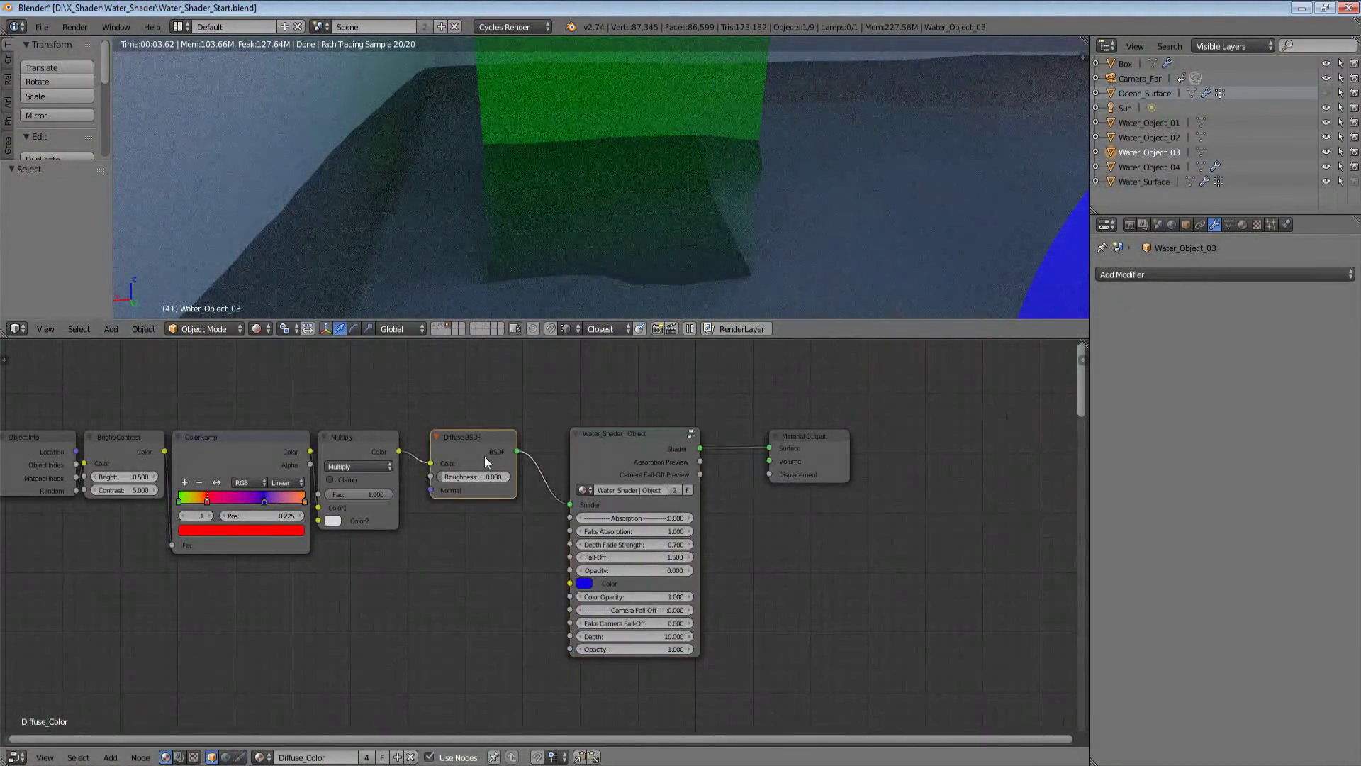
left_click(598, 438)
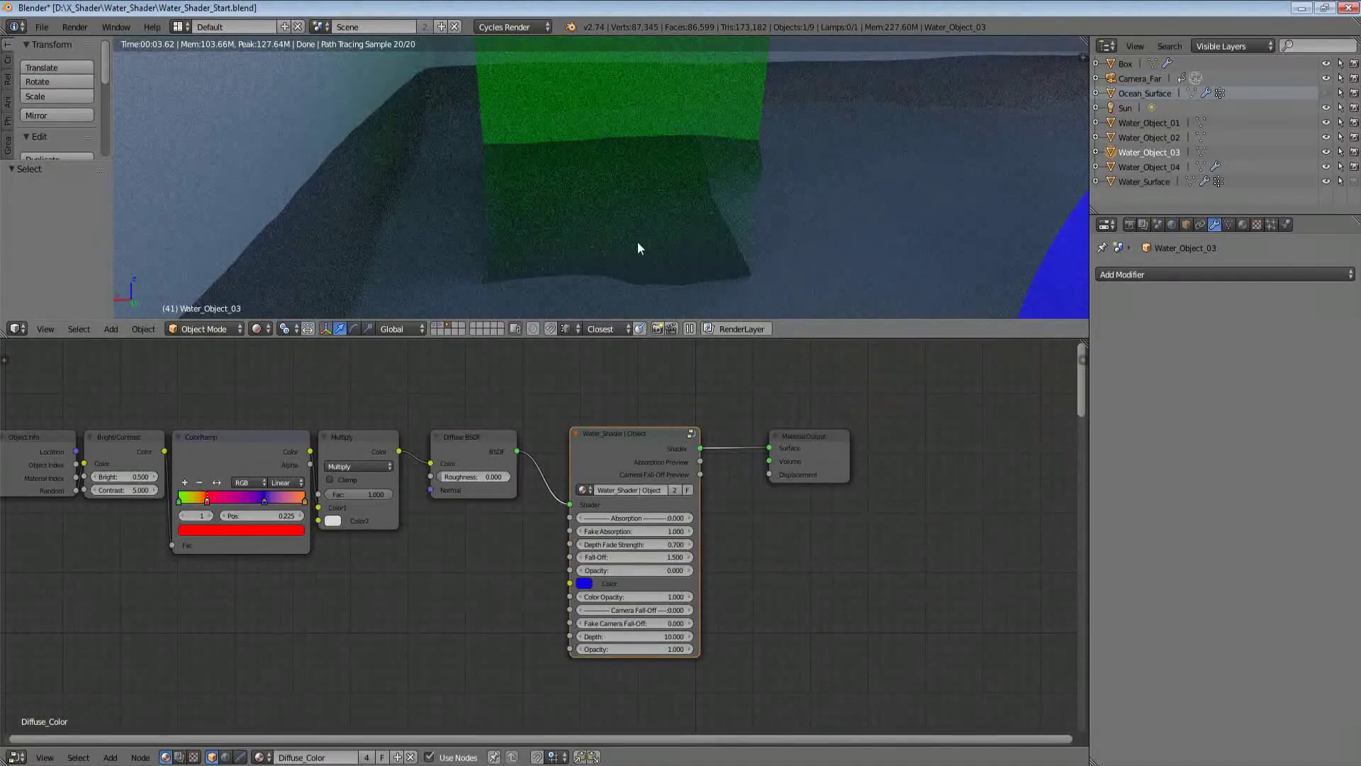
key("Tab")
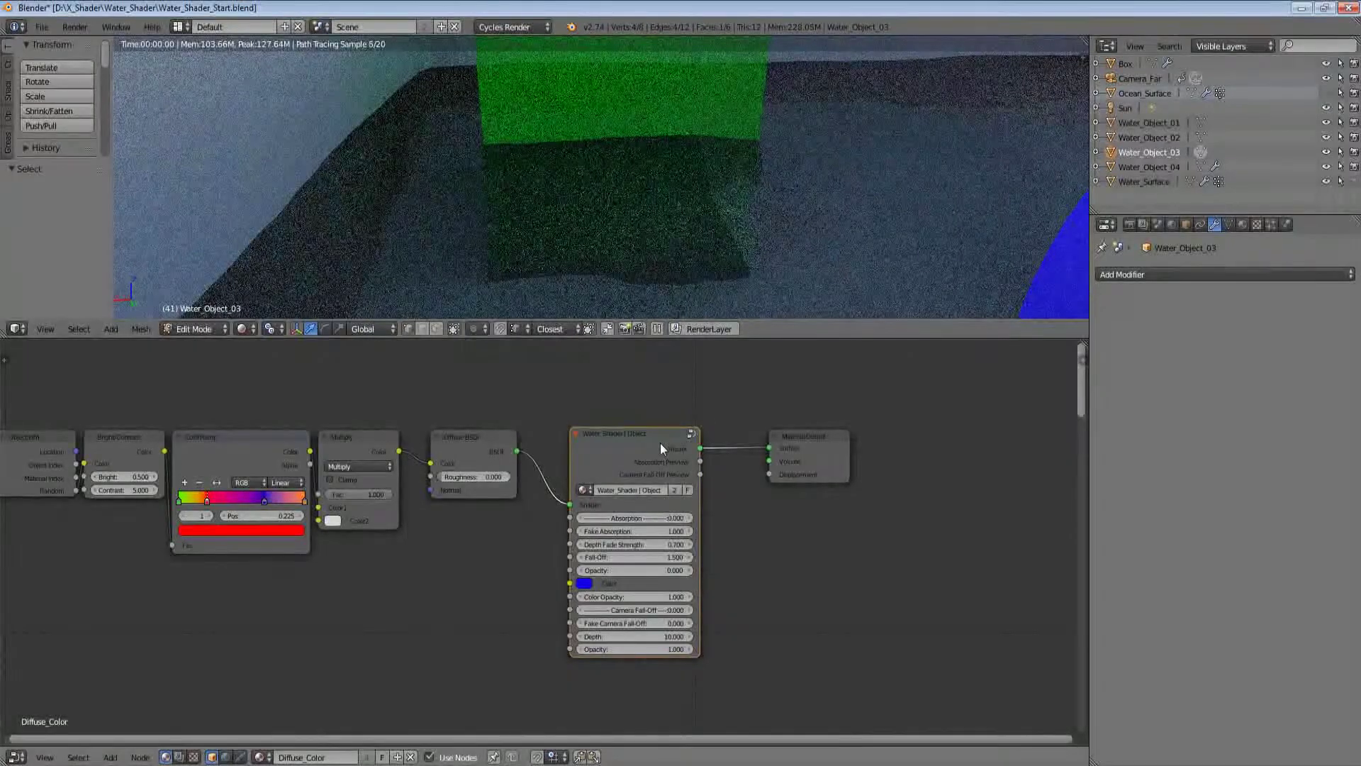
key("Tab")
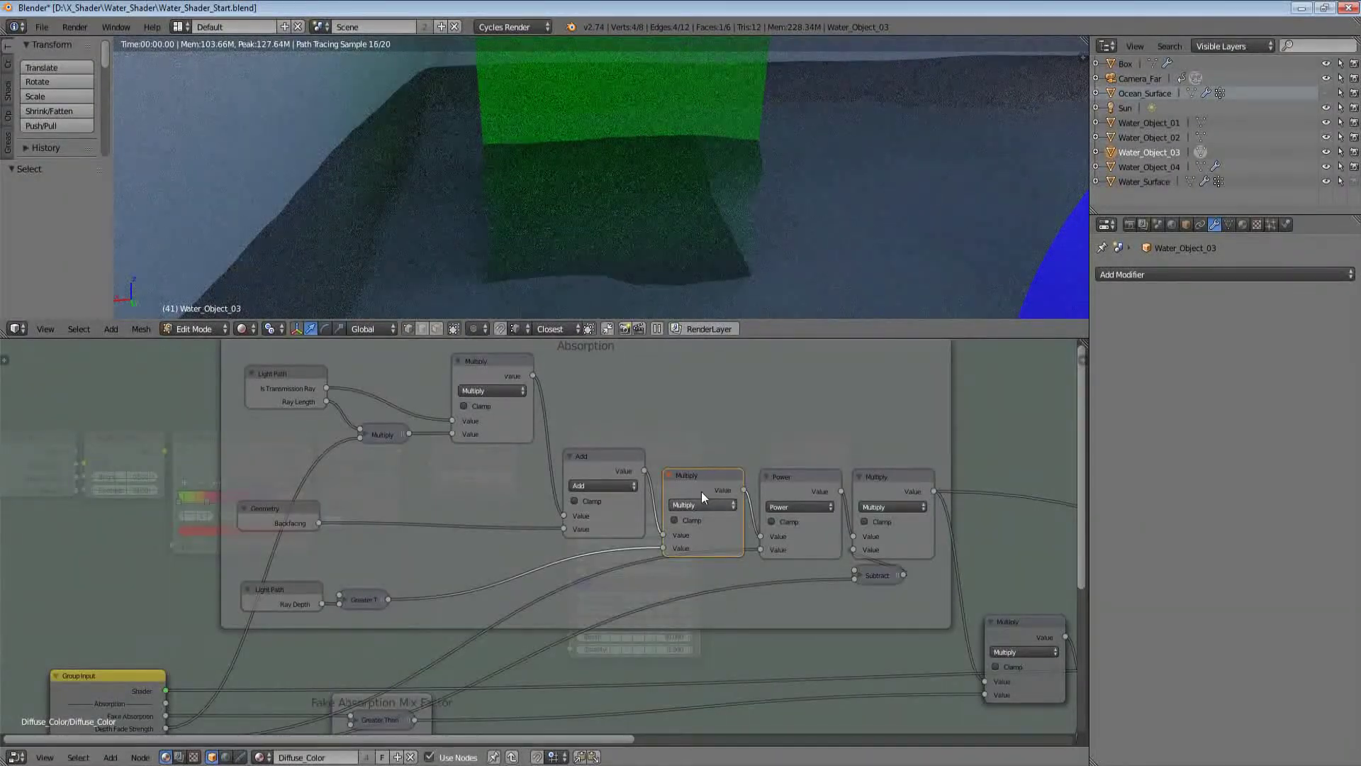
Step: Mute the Multiply node fed by the Ray Depth comparison, view the green box from another angle, and unmute the node
key("m")
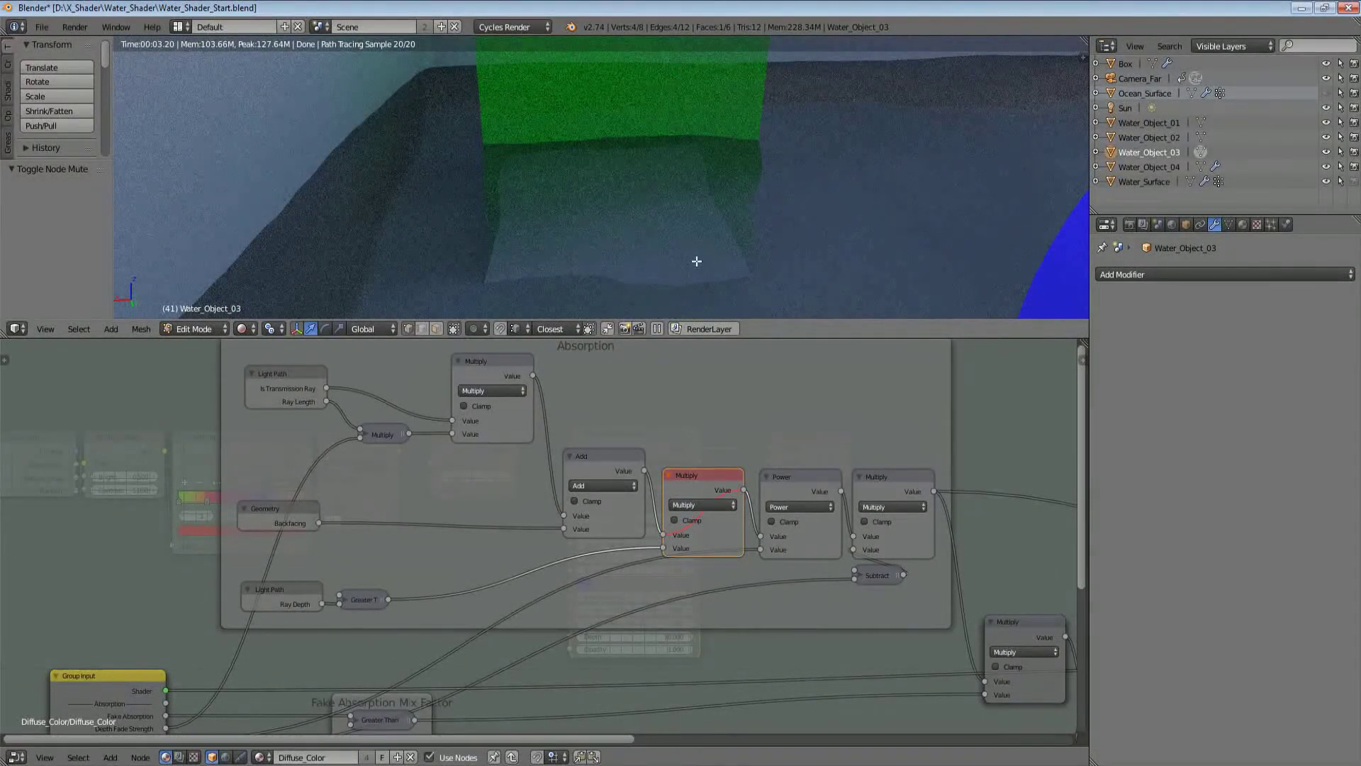
middle_click_drag(486, 269, 599, 278)
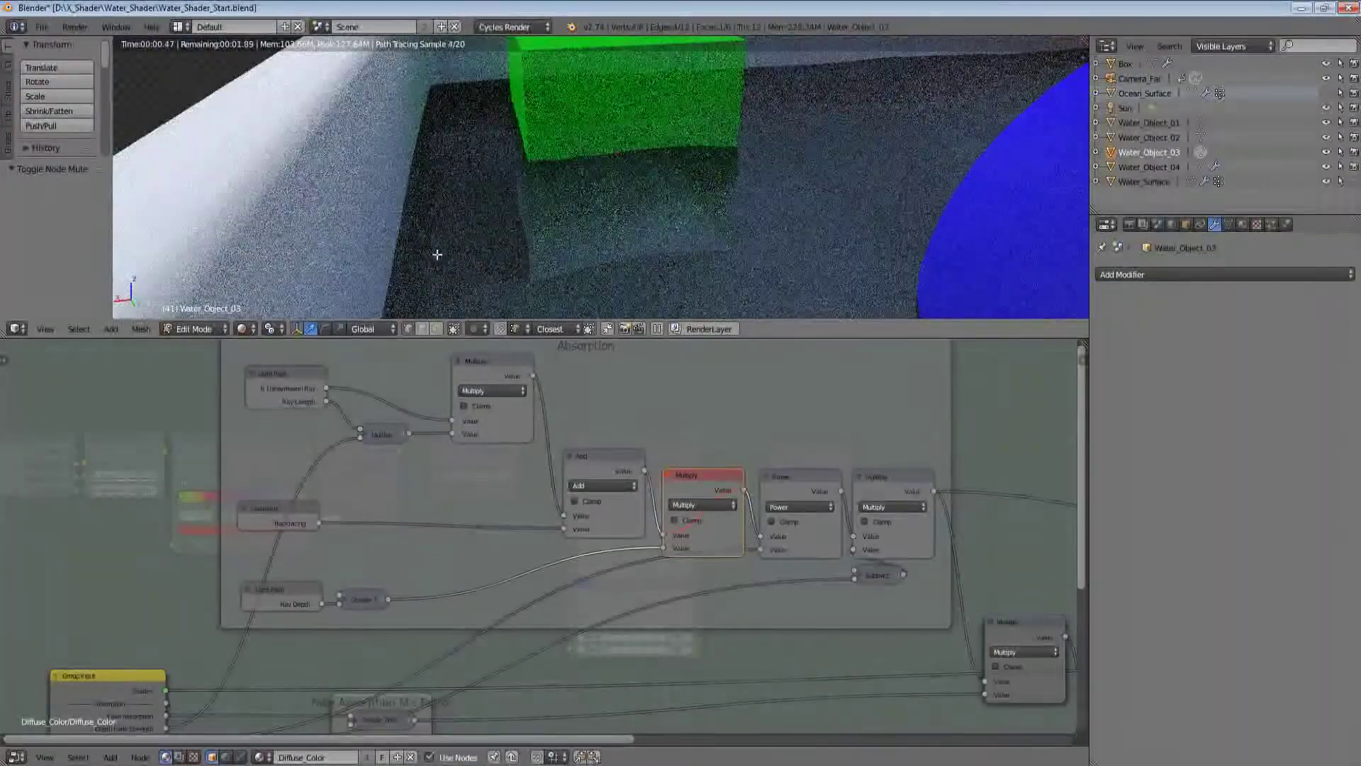
left_click(699, 480)
key("m")
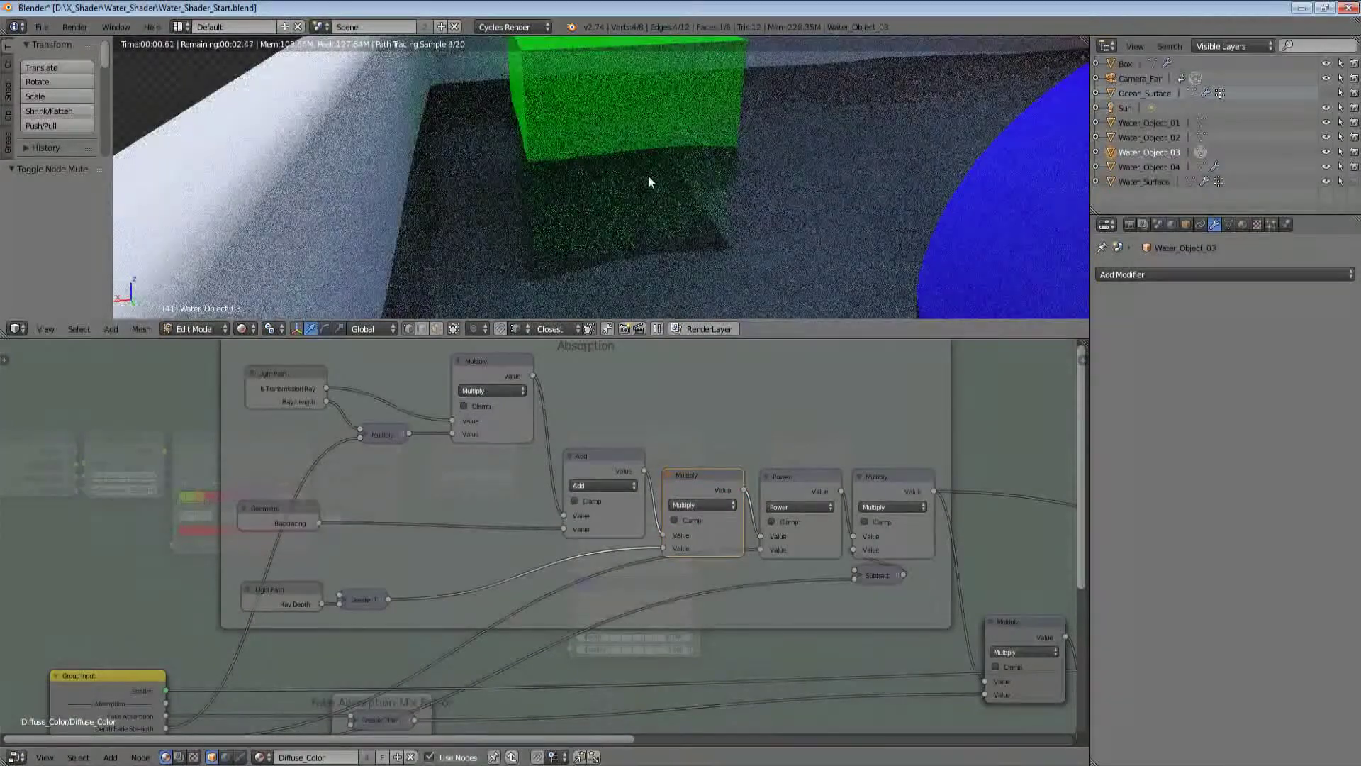
Step: Examine all objects in the tank and follow the group's nodes from the Absorption frame to the Group Output and the empty Camera Fall-Off frame
scroll(692, 221, "down", 5)
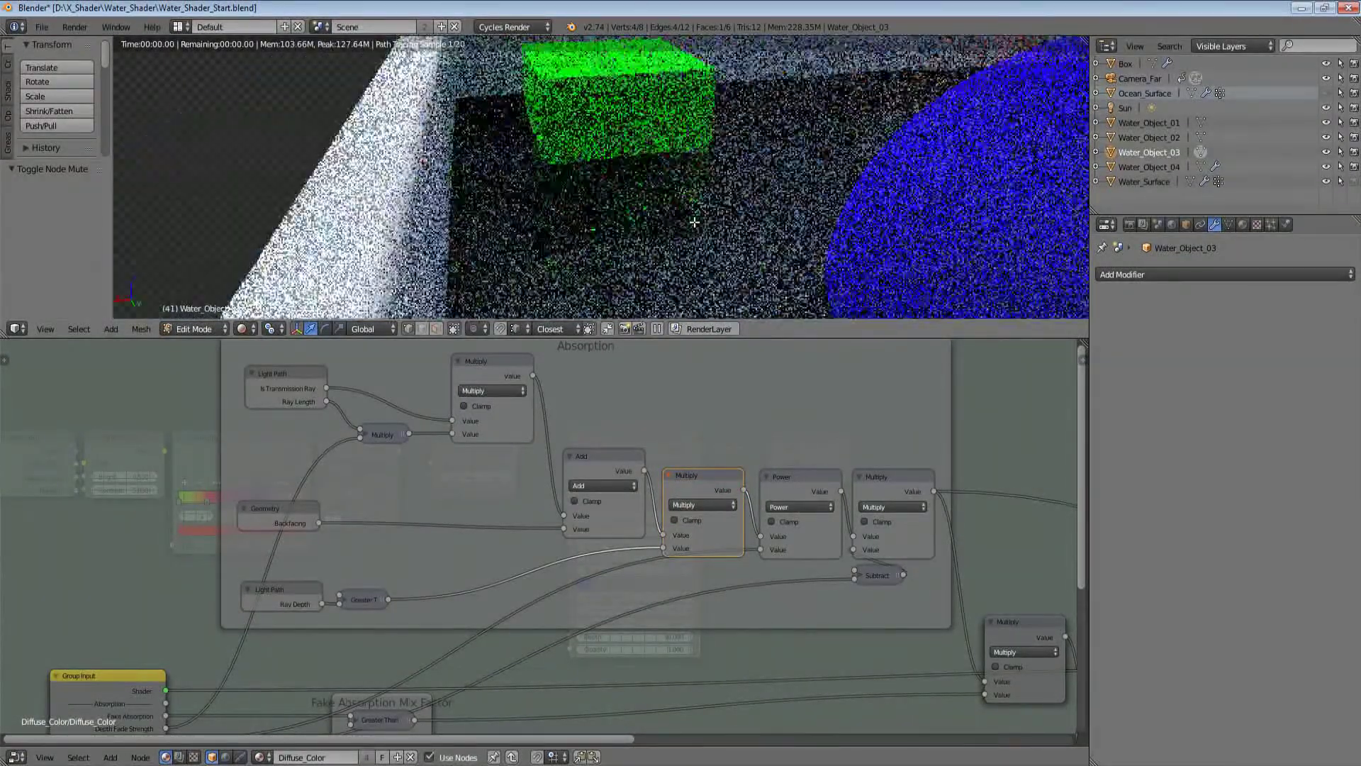
middle_click_drag(706, 470, 436, 458)
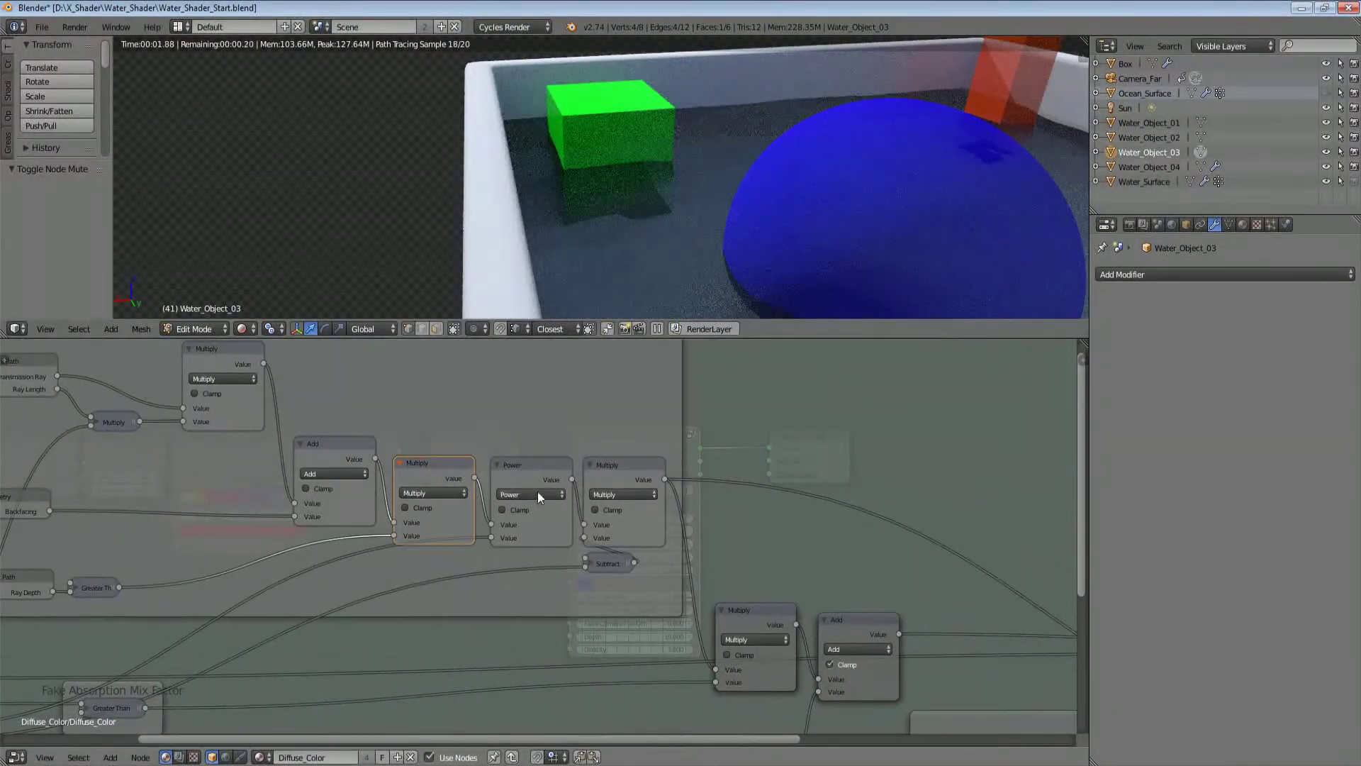
scroll(851, 219, "down", 4)
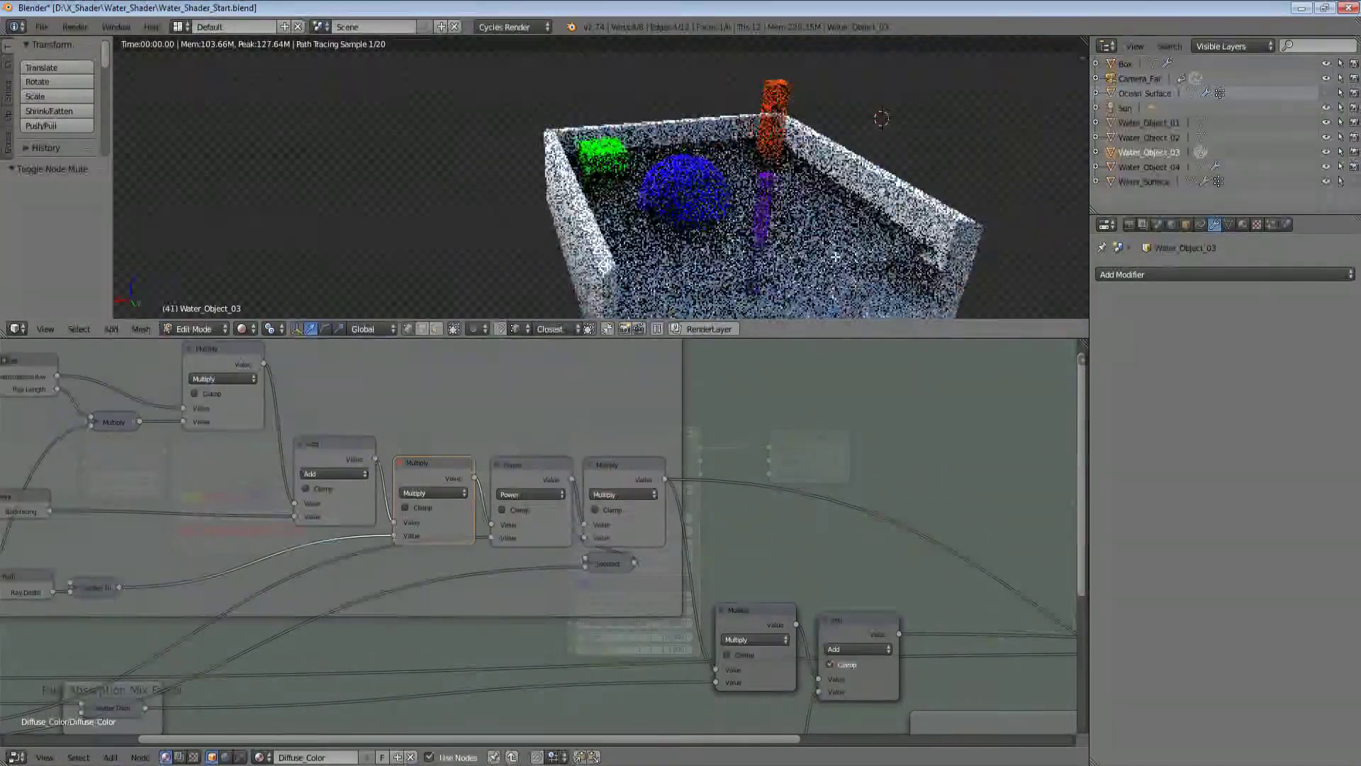
middle_click_drag(659, 248, 619, 260)
scroll(620, 259, "up", 4)
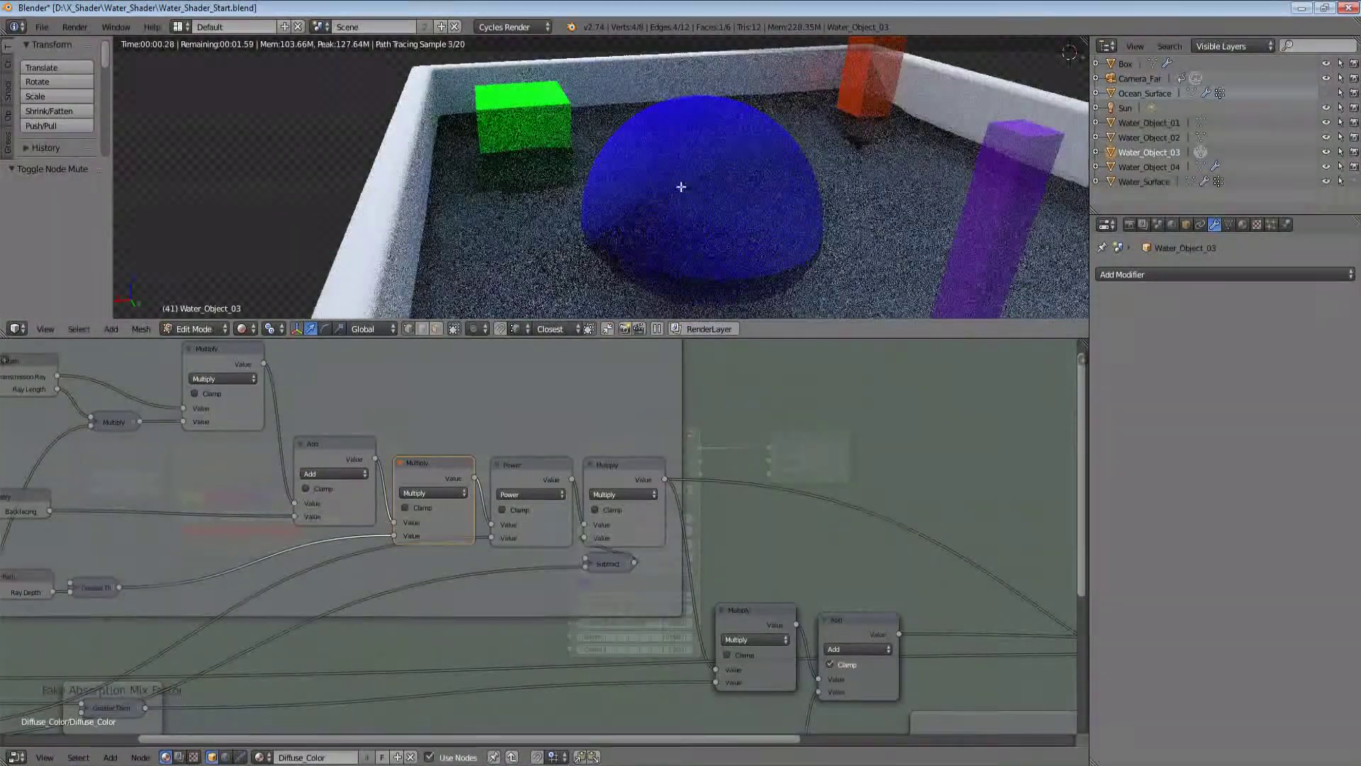
scroll(780, 642, "down", 3)
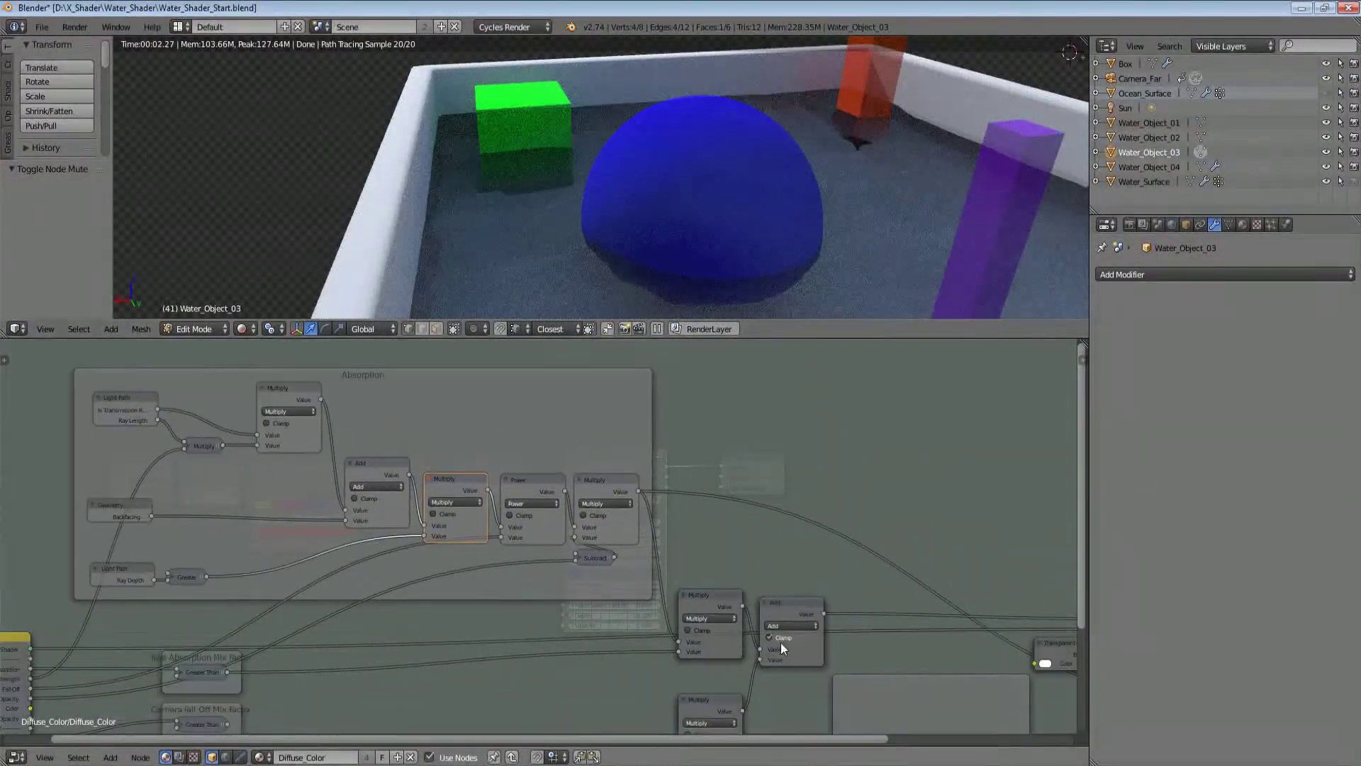
middle_click_drag(776, 645, 814, 478)
scroll(737, 528, "down", 3)
middle_click_drag(732, 530, 630, 562)
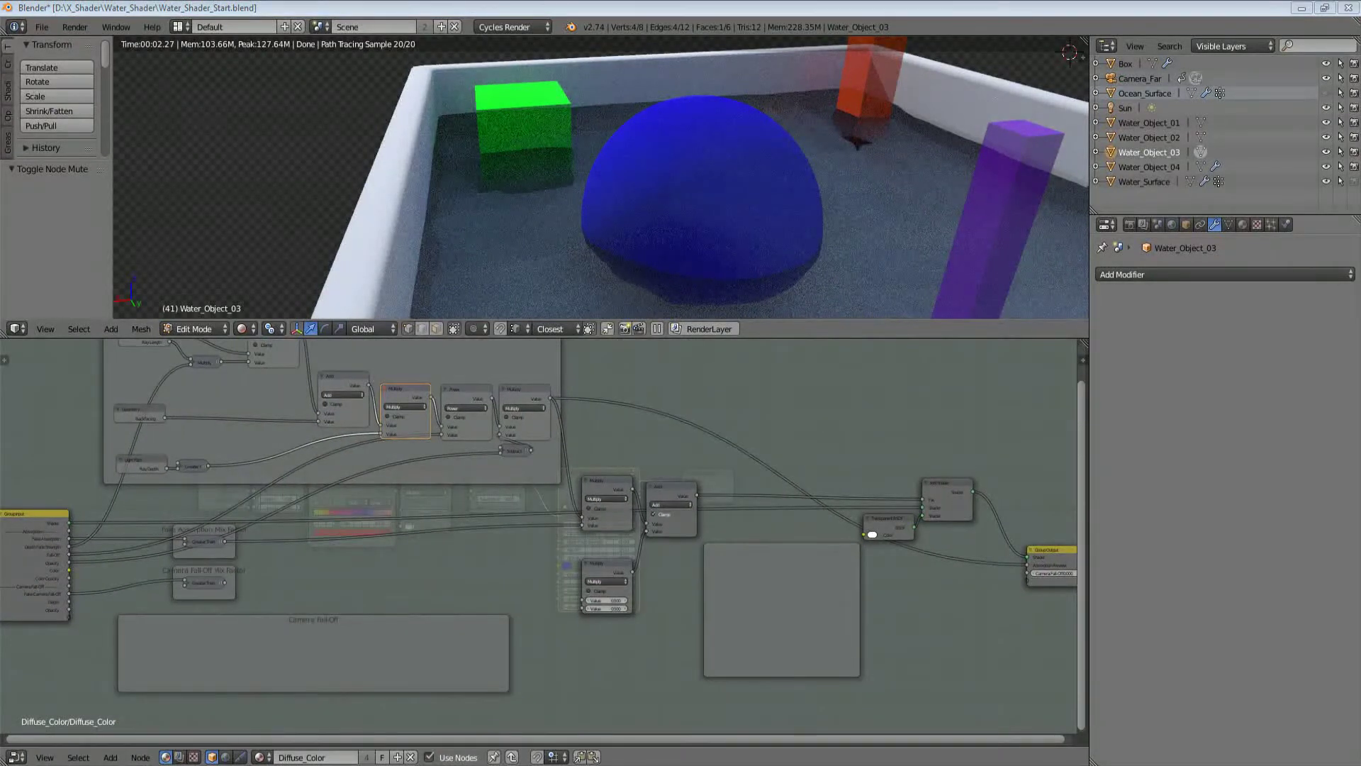
middle_click_drag(983, 532, 554, 521)
middle_click_drag(651, 550, 632, 525)
scroll(632, 525, "up", 1)
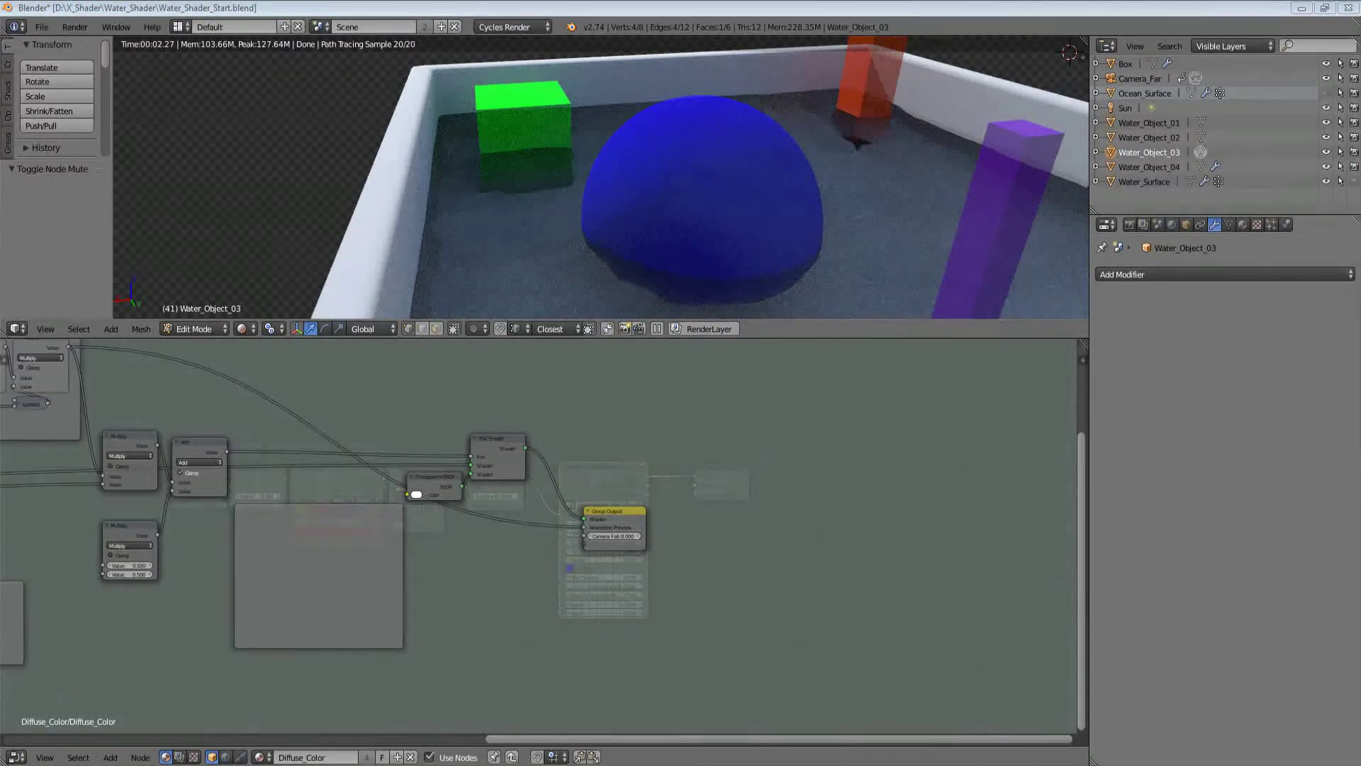
middle_click_drag(484, 466, 833, 476)
scroll(833, 475, "down", 3)
scroll(286, 614, "up", 1)
middle_click_drag(285, 614, 670, 450)
scroll(584, 525, "up", 3)
scroll(530, 539, "up", 1)
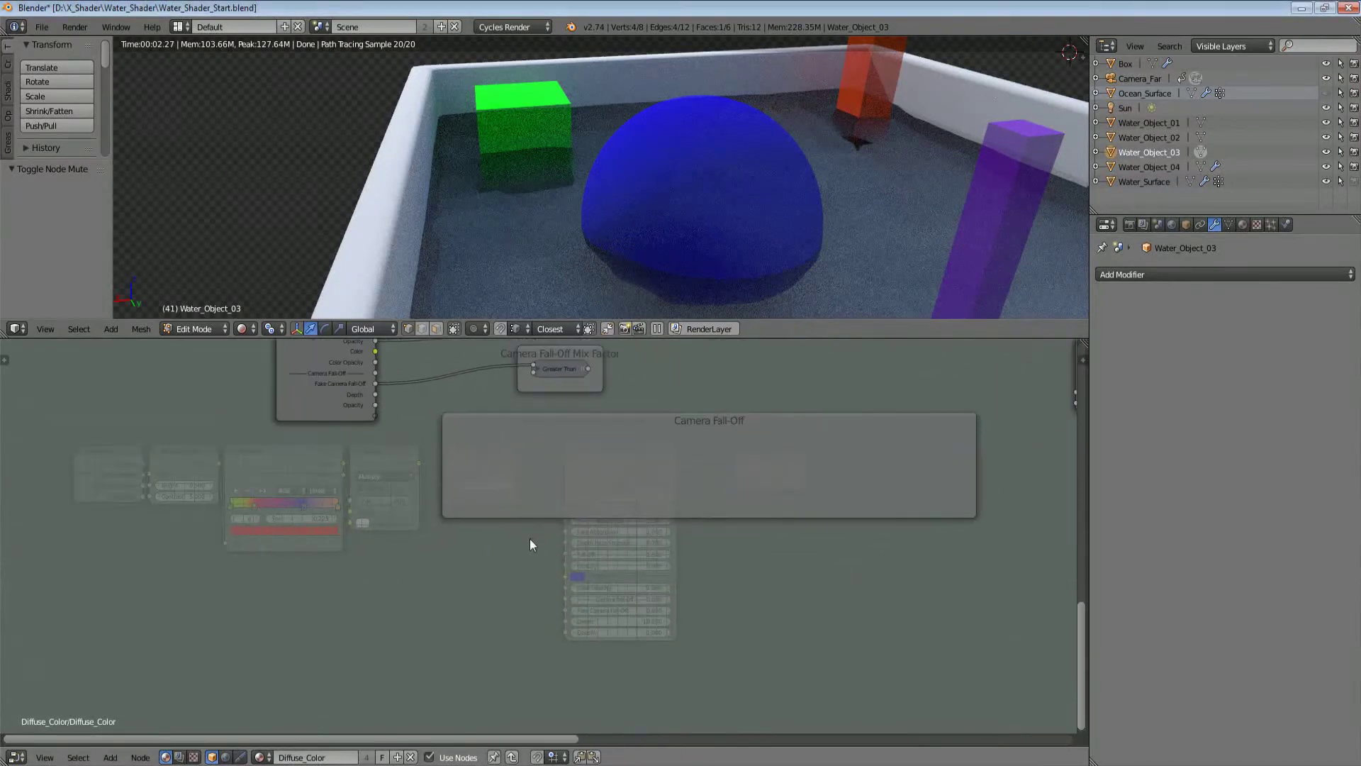
middle_click_drag(500, 489, 499, 492)
Step: Leave the group, add a Camera Data node to the Diffuse_Color material and preview its View Z Depth output
key("shift+a")
key("Escape")
key("Tab")
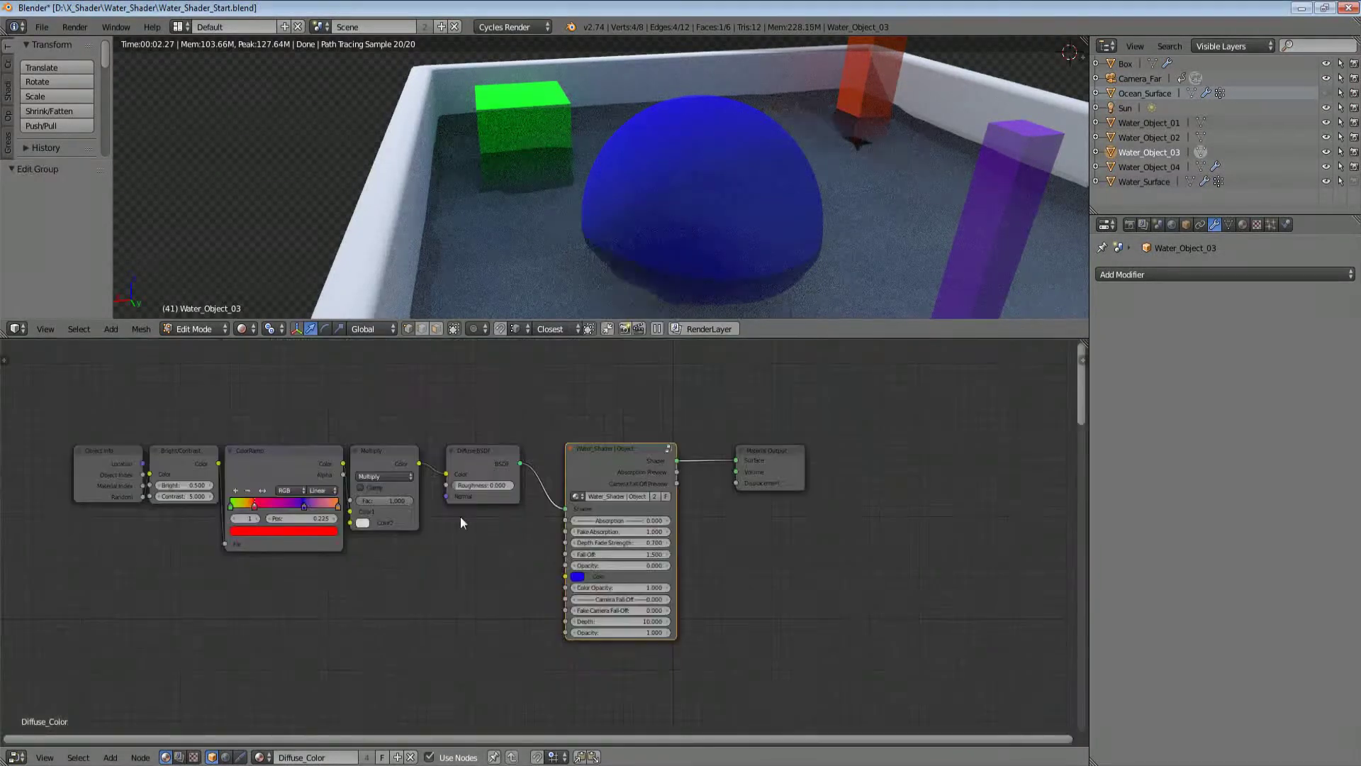
key("shift+a")
mouse_move(550, 512)
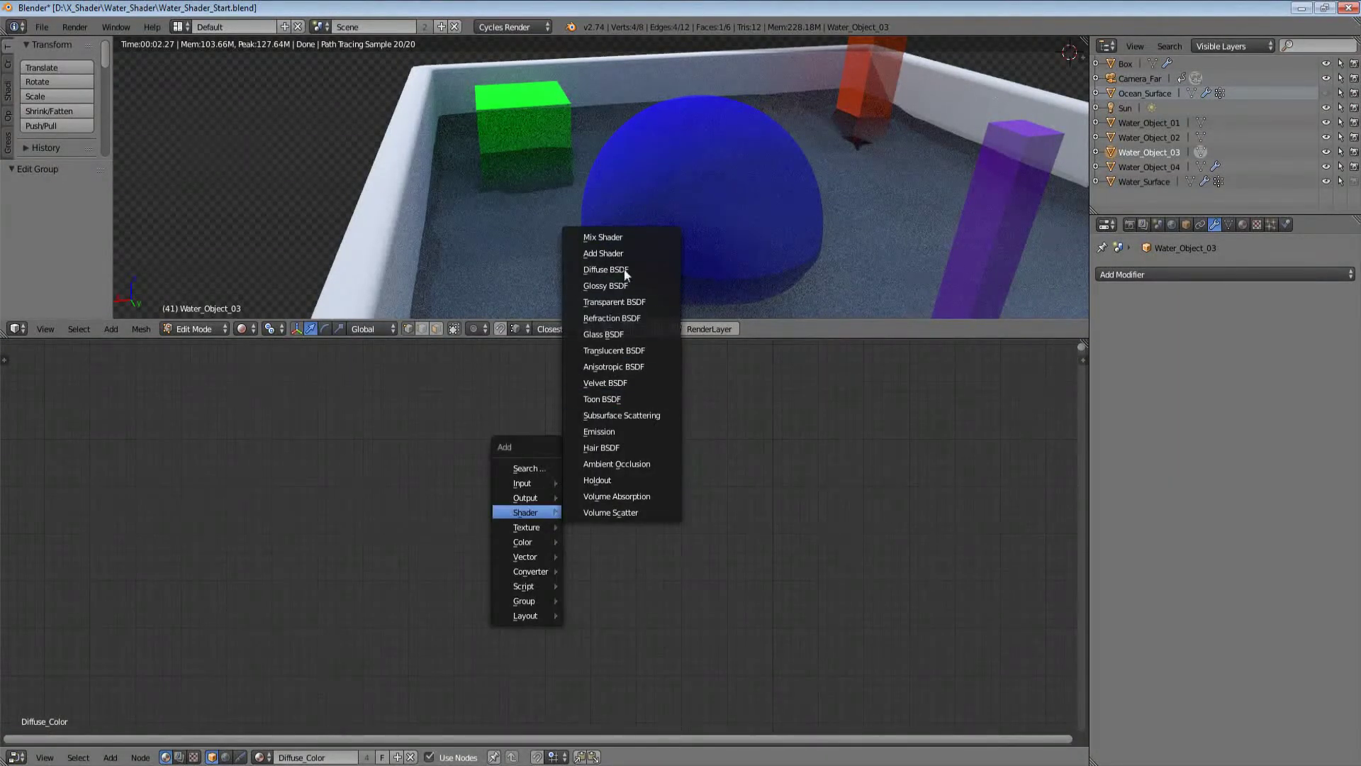
mouse_move(539, 483)
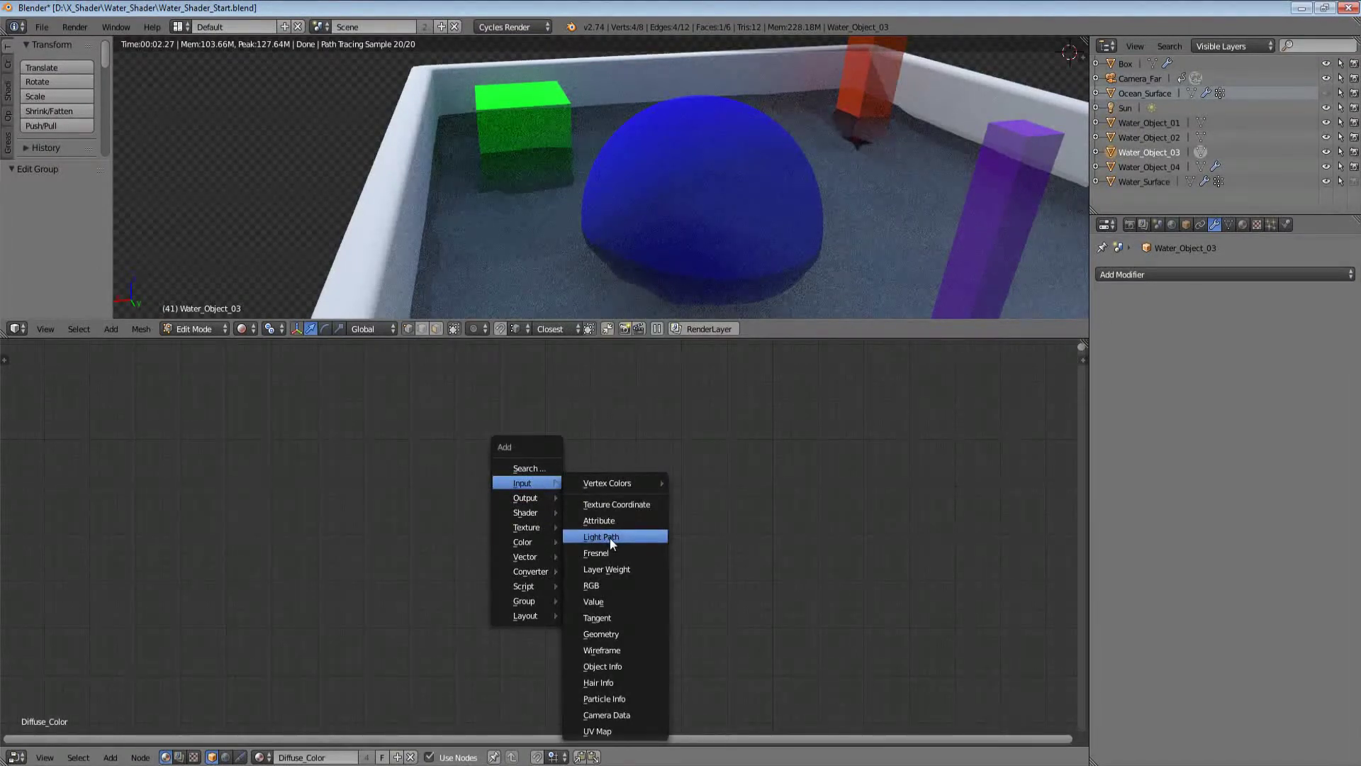
left_click(630, 715)
left_click(500, 510)
left_click(492, 504, "ctrl+shift")
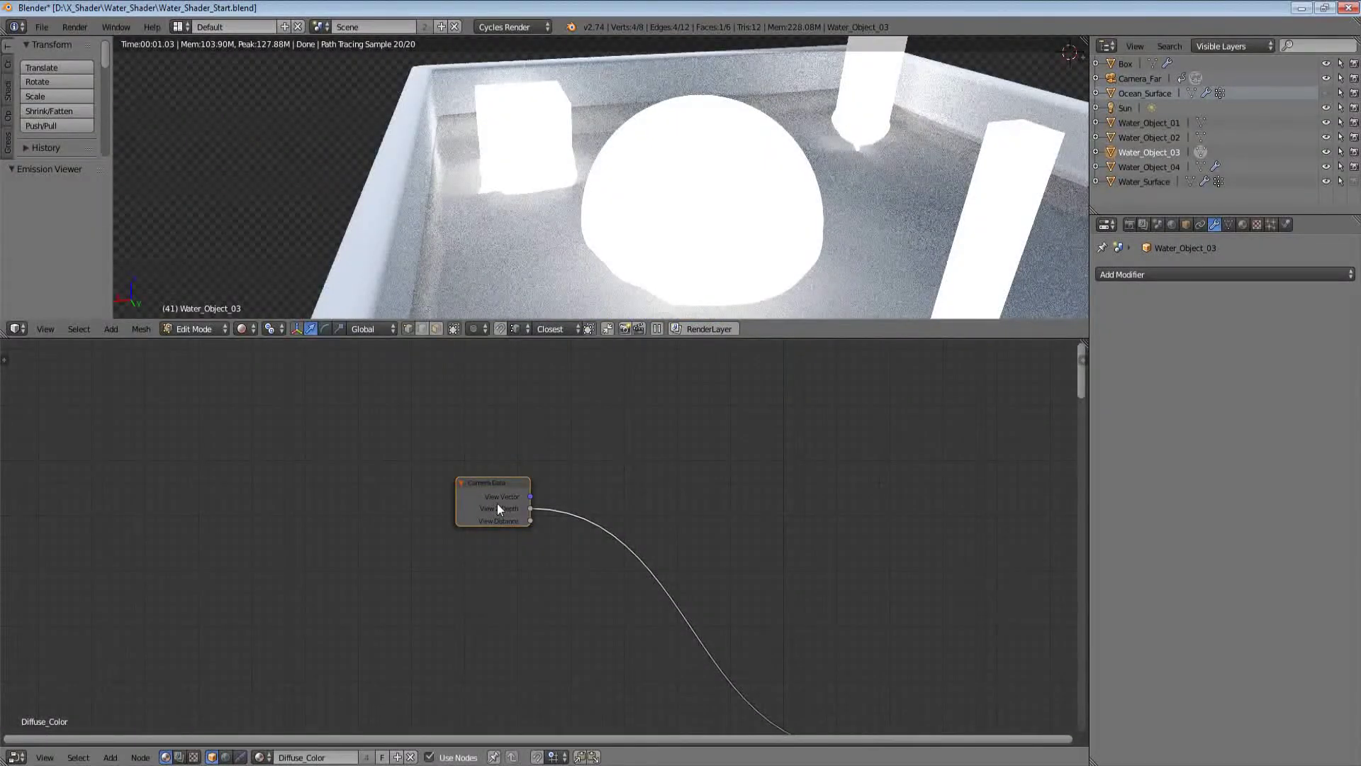
Step: Examine the View Z Depth preview on the sphere from close up and from further away
scroll(680, 220, "down", 5)
middle_click_drag(680, 220, 600, 203, "shift")
scroll(600, 203, "up", 8)
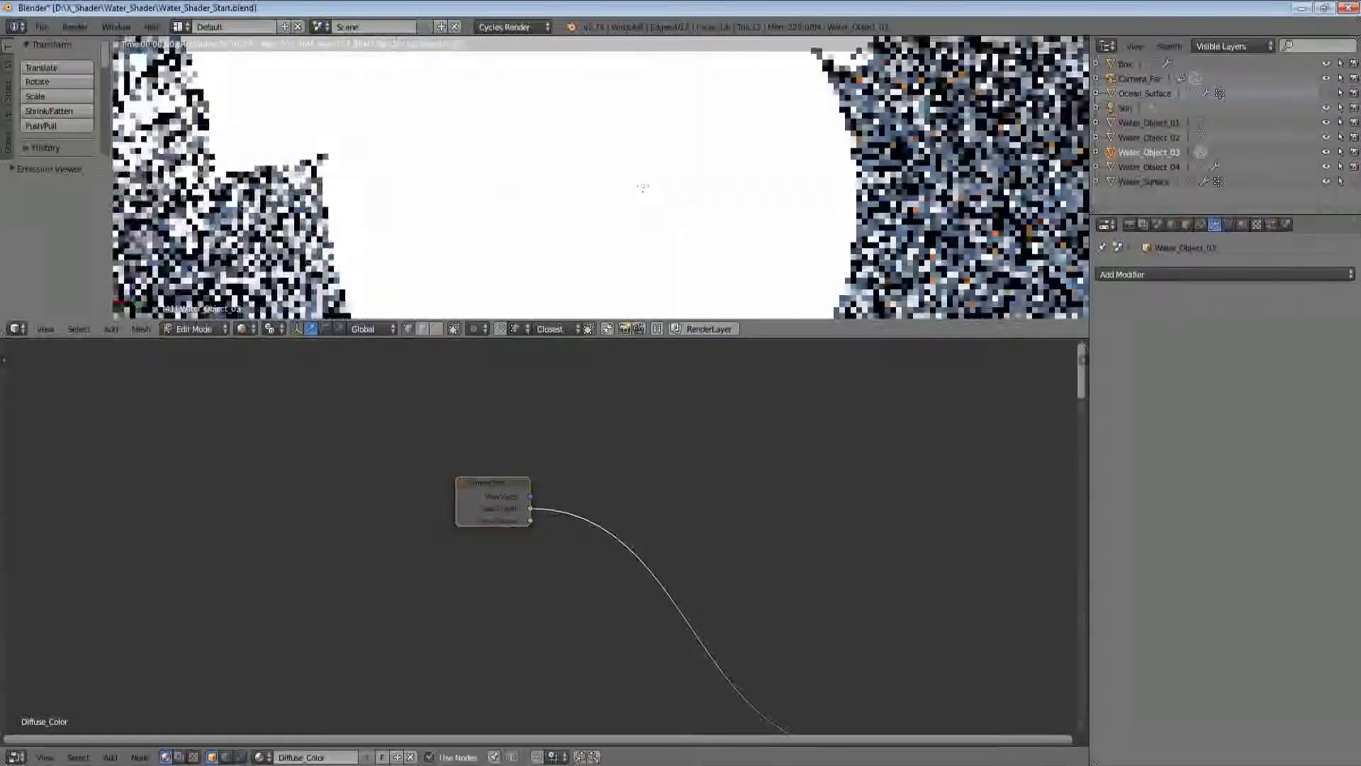
scroll(644, 190, "up", 2)
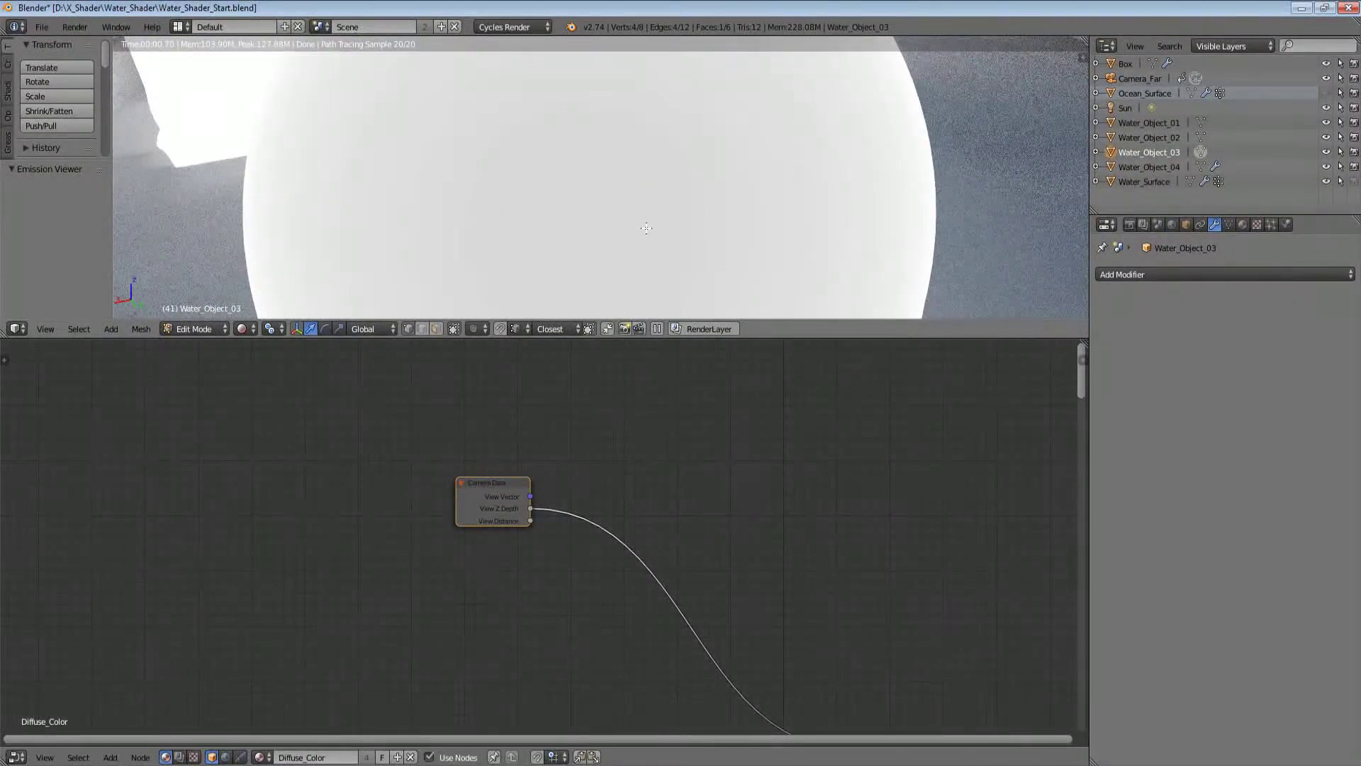
scroll(653, 227, "down", 1)
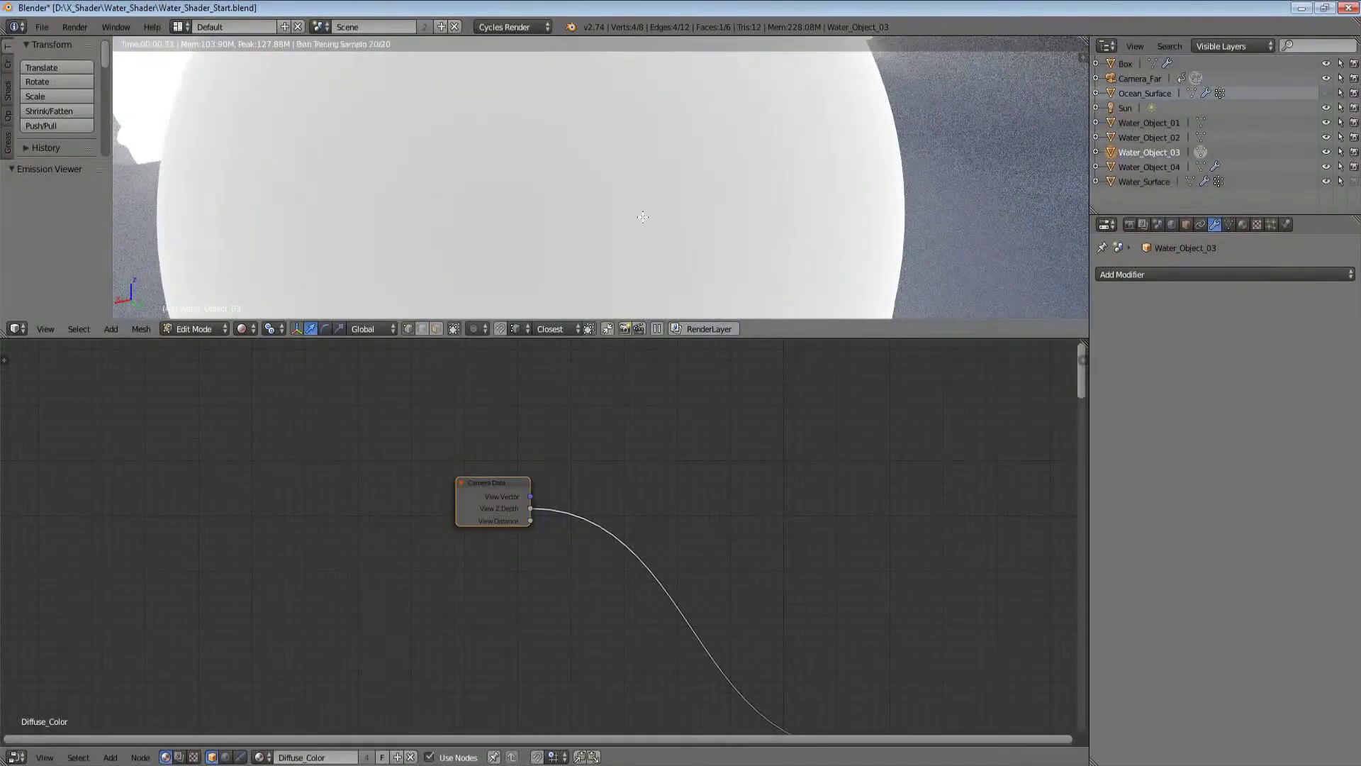
scroll(623, 254, "down", 3)
scroll(623, 253, "down", 5)
Step: Sketch an annotation line from the camera to the sphere in the solid view to show the depth distance, and erase it
key("shift+z")
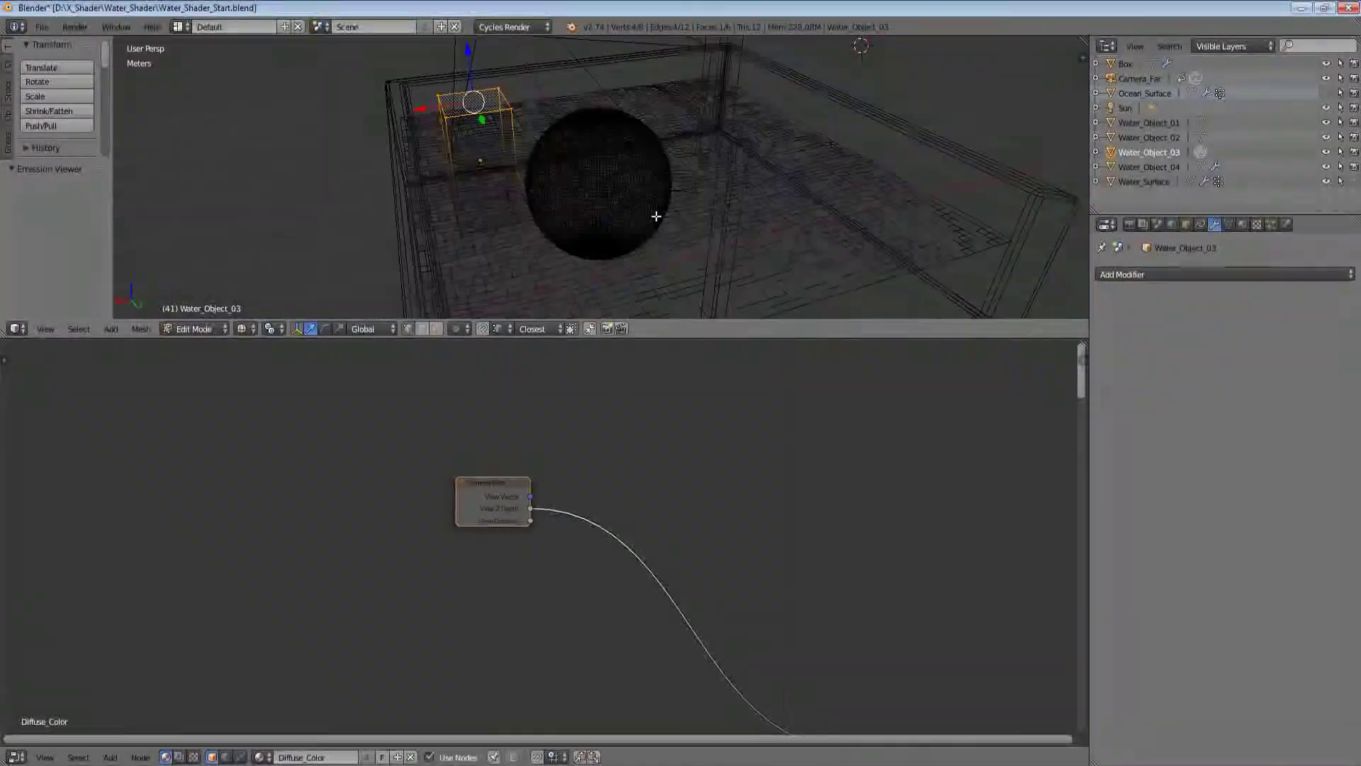
scroll(739, 214, "up", 4)
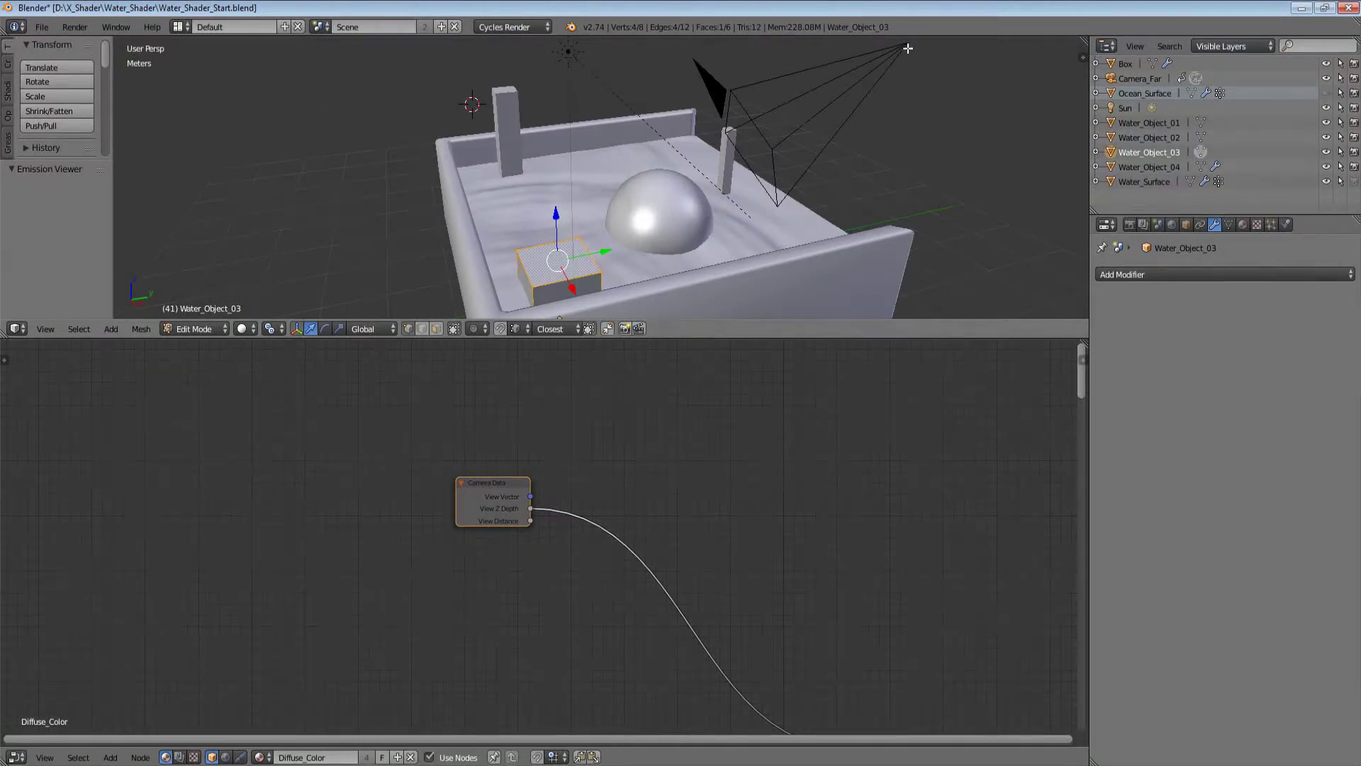
left_click_drag(802, 112, 688, 191)
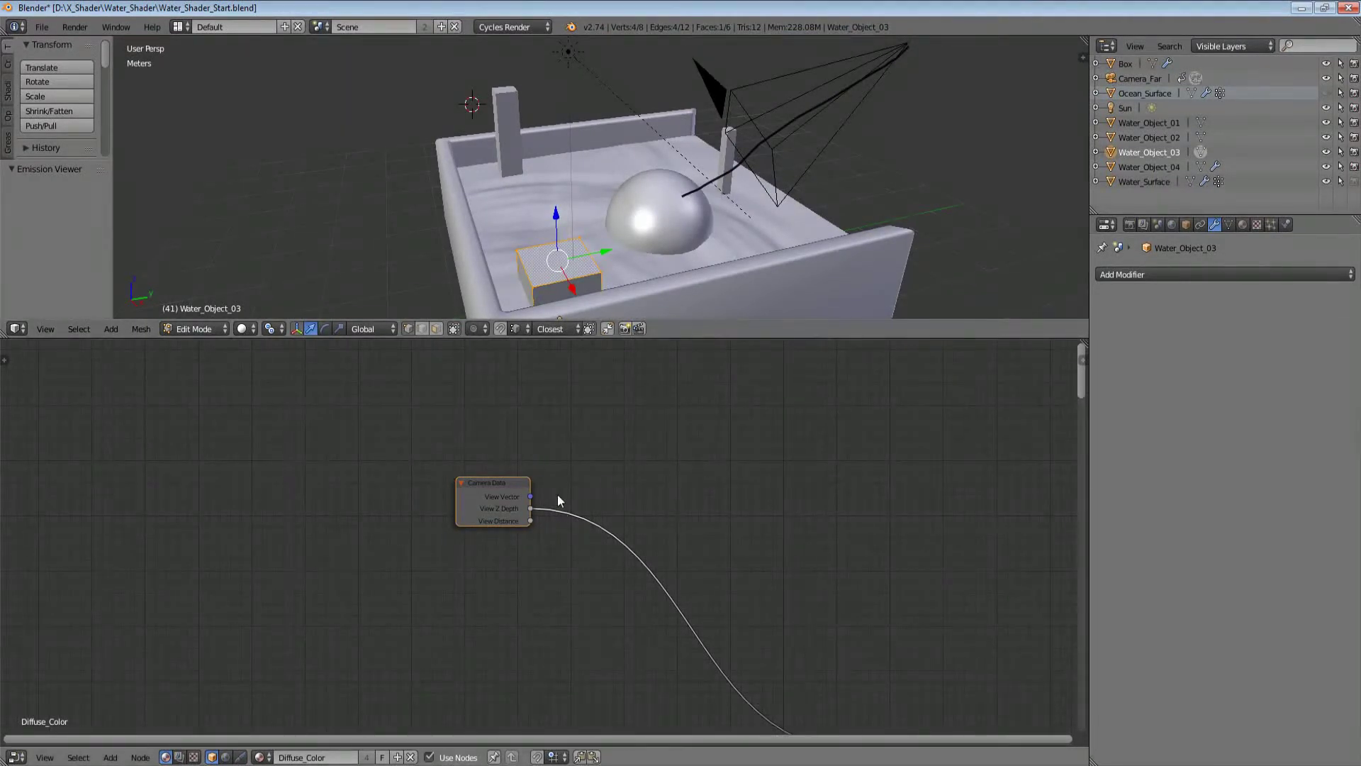
middle_click_drag(557, 496, 520, 518)
scroll(539, 533, "up", 1)
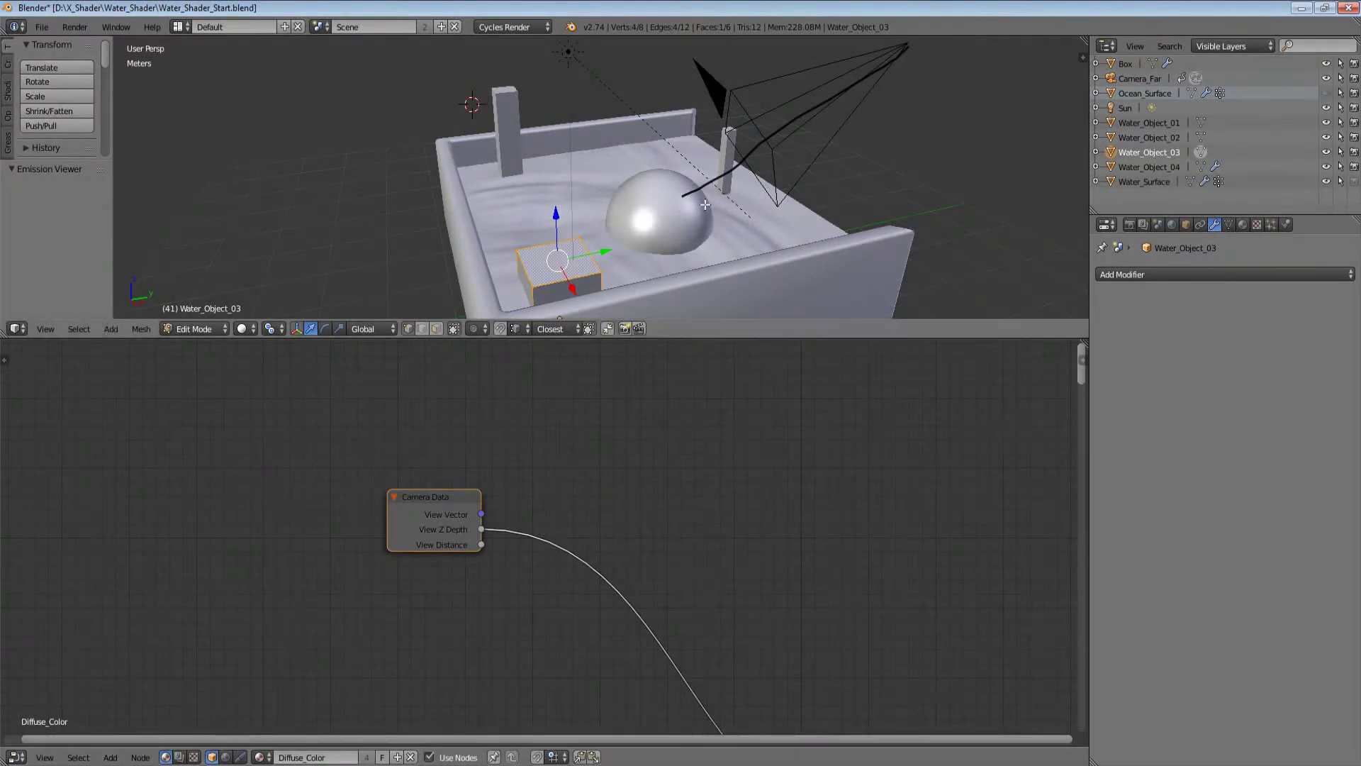
right_click_drag(723, 175, 906, 64)
Step: Hide the unused output sockets of the Camera Data node, keeping only View Z Depth
middle_click_drag(689, 620, 691, 503)
scroll(691, 503, "down", 1)
left_click_drag(469, 419, 460, 469)
key("ctrl+h")
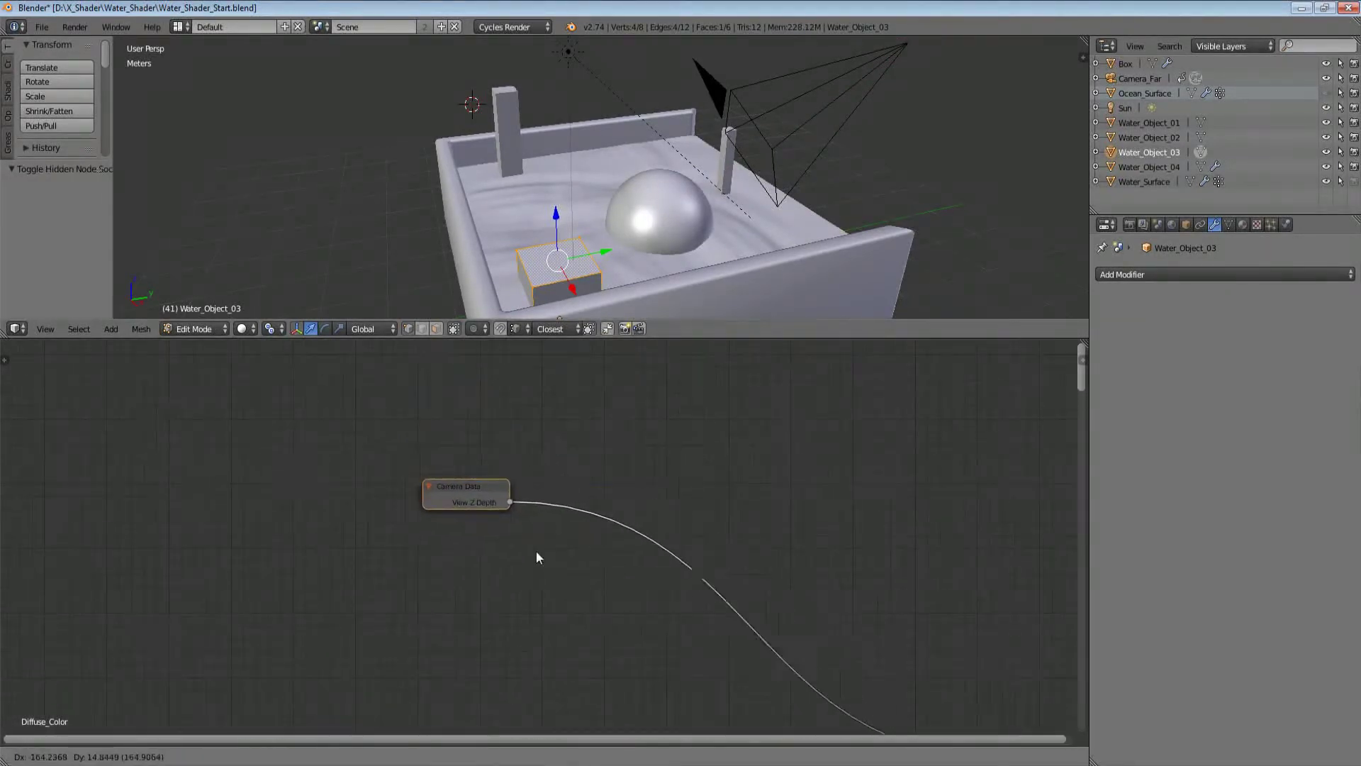
Step: Insert a Math node after Camera Data, set it to Power with a value of -1, and place it close to Camera Data
key("shift+a")
mouse_move(657, 452)
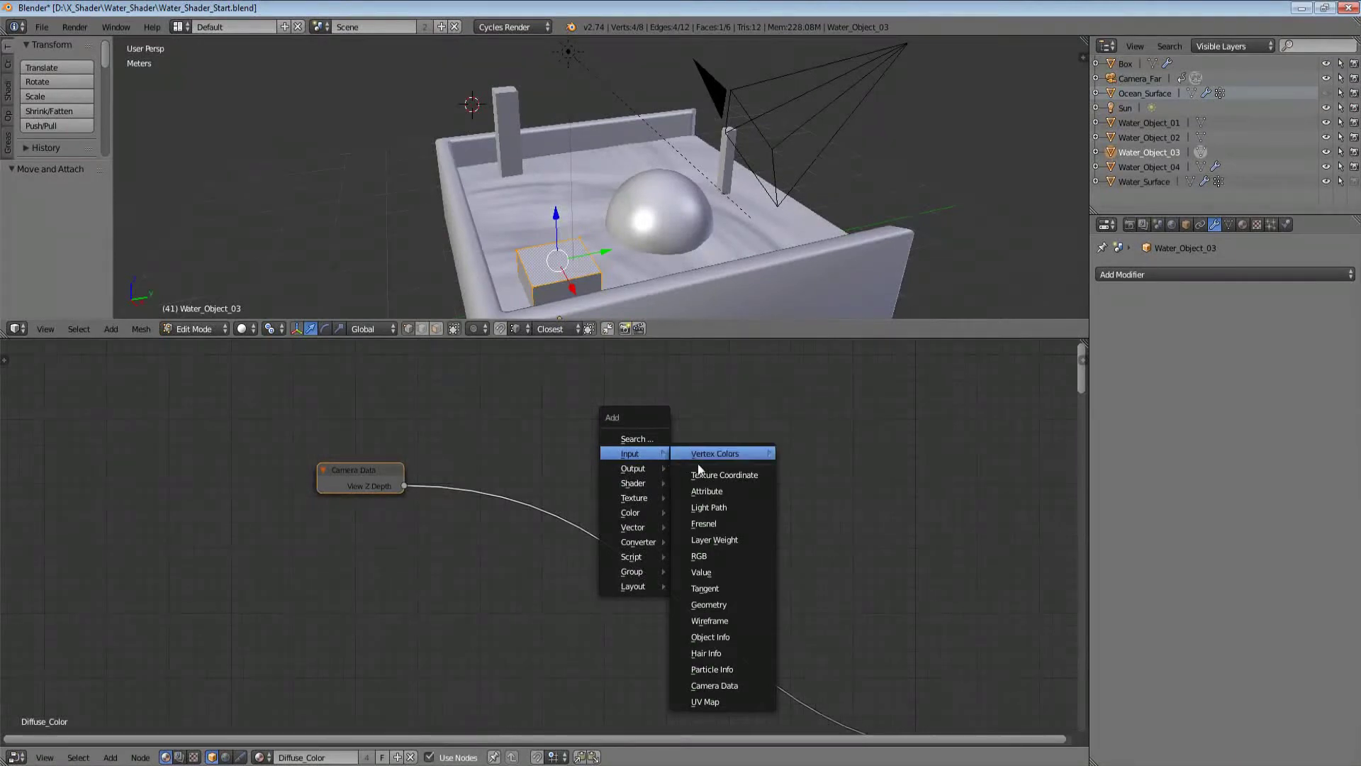
mouse_move(634, 542)
left_click(705, 542)
left_click(518, 453)
left_click(542, 472)
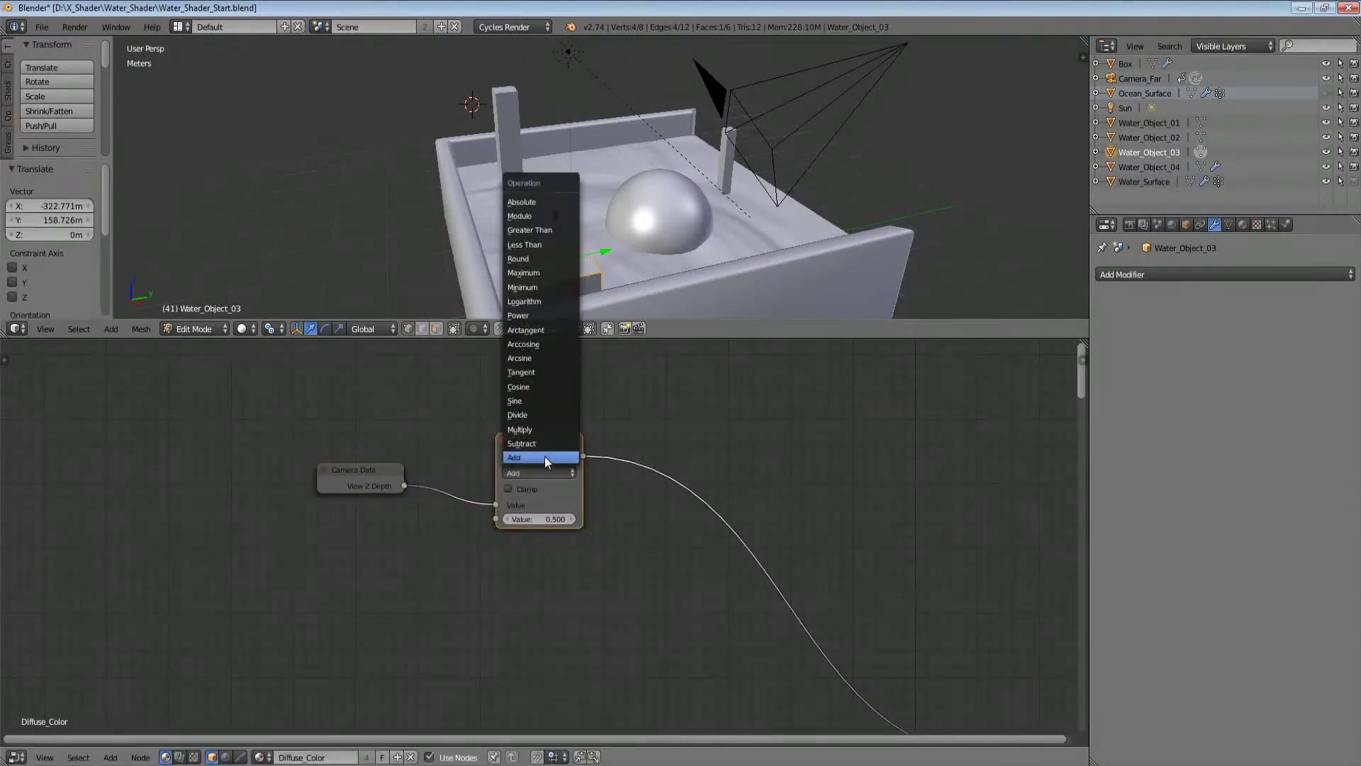
key("p")
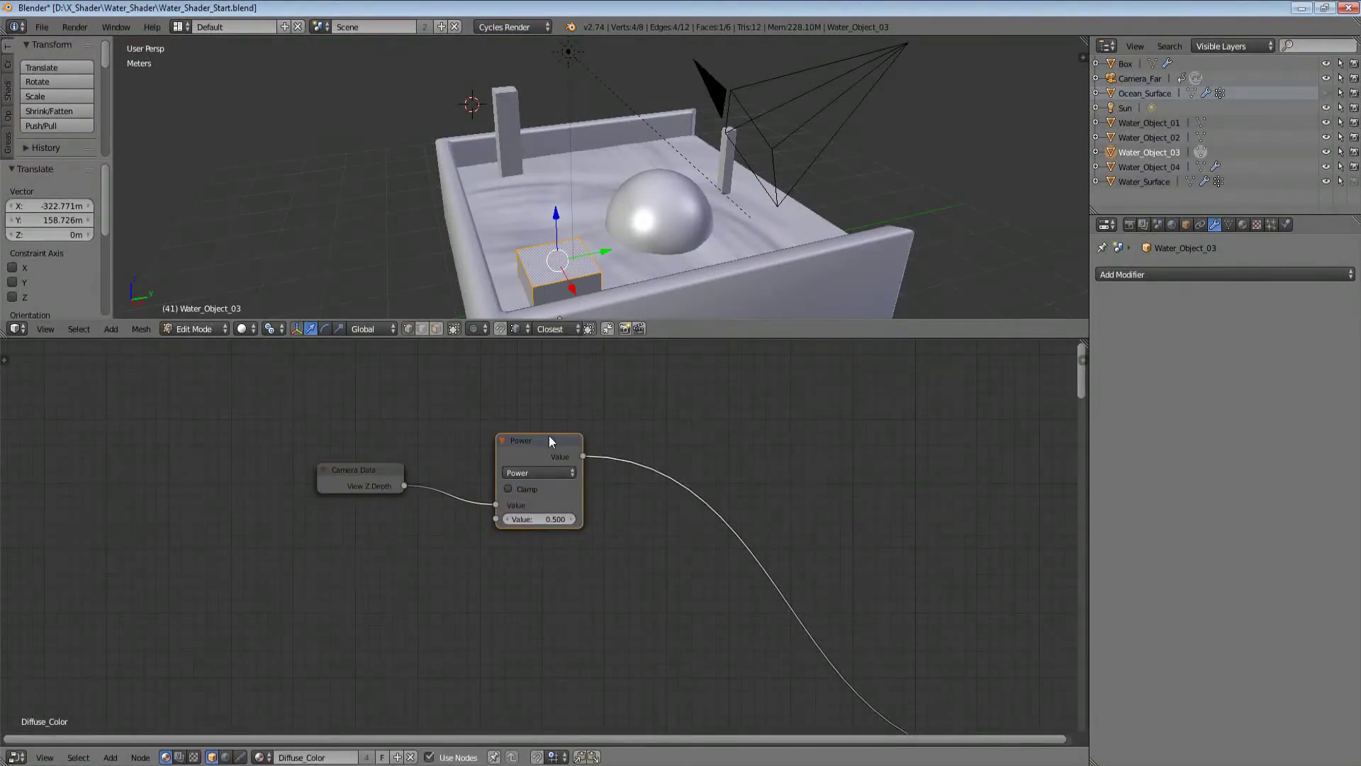
left_click_drag(538, 453, 496, 469)
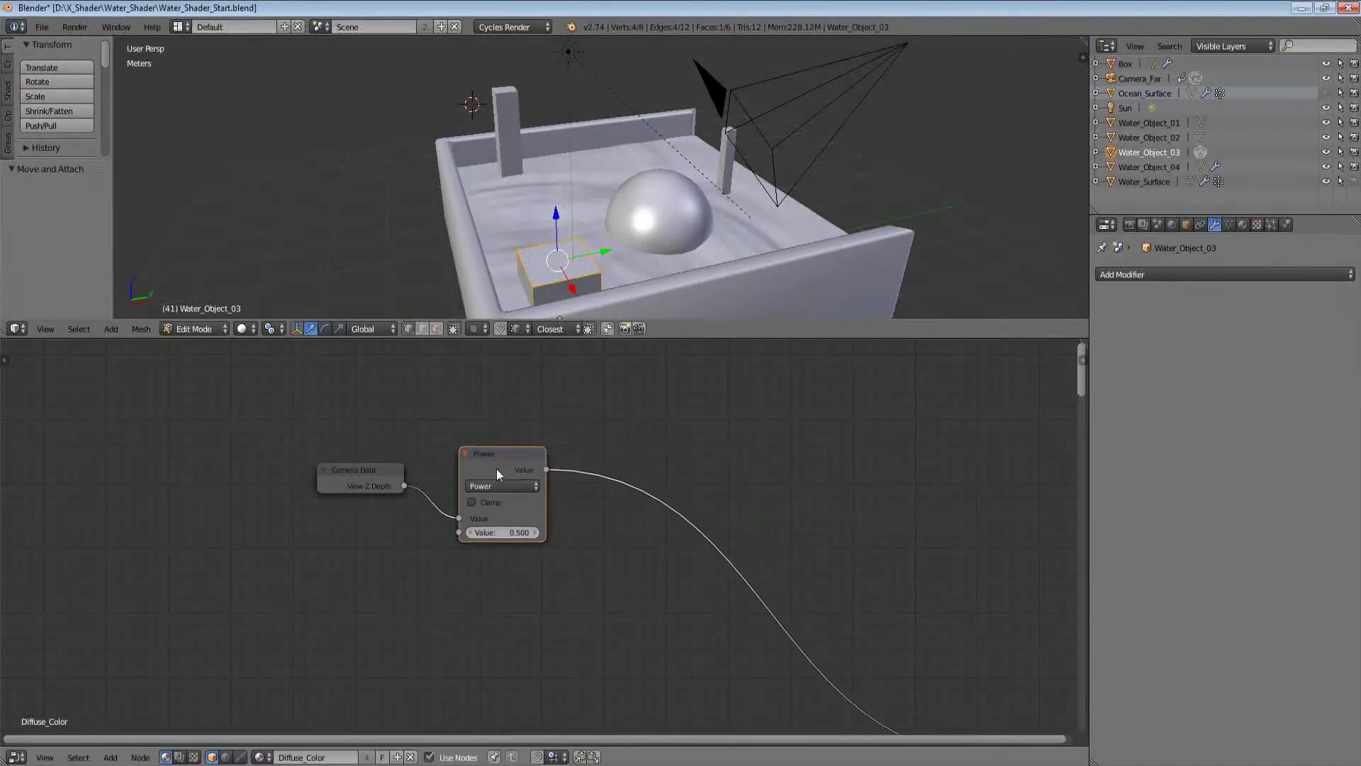
type("-1")
key("Return")
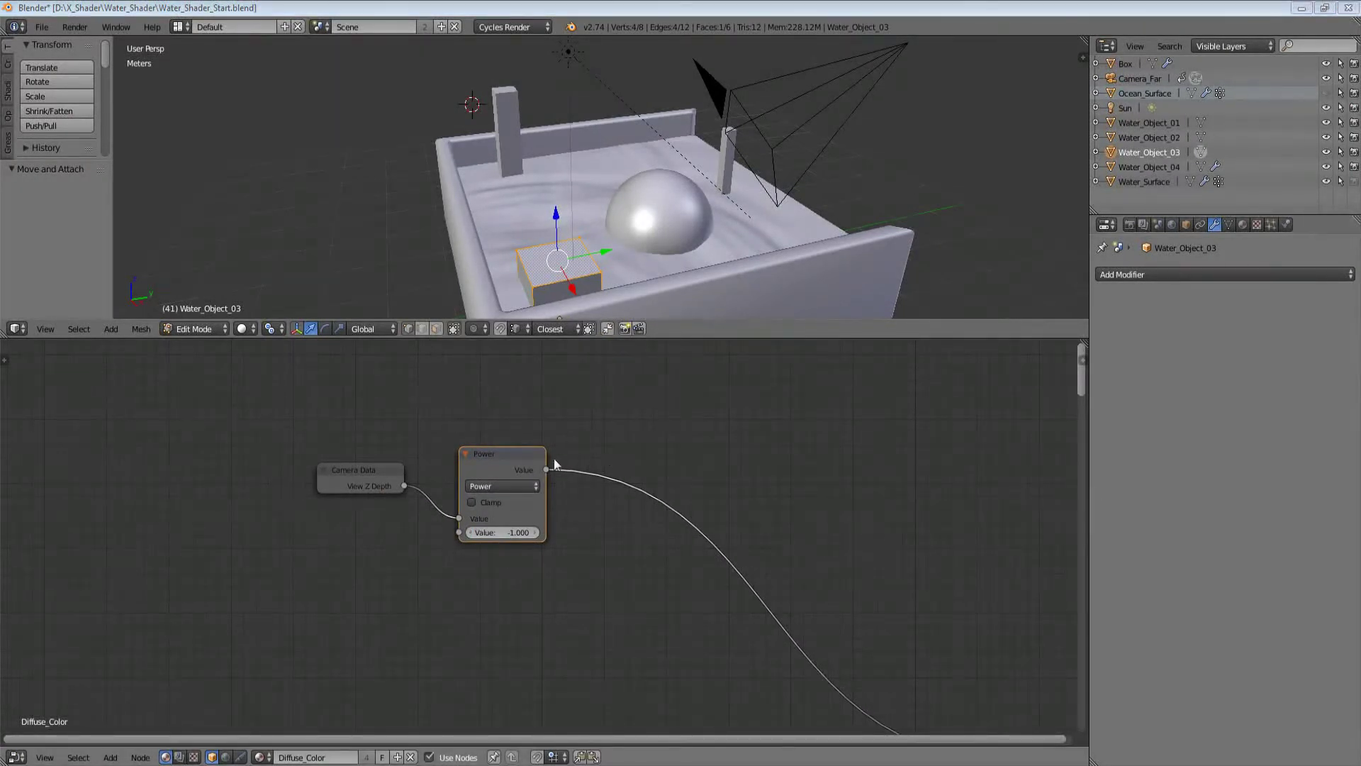
left_click_drag(531, 457, 509, 459)
Step: Examine the Power node's output on the tank objects in the rendered view, both close to the sphere and further away
key("shift+z")
mouse_move(602, 219)
middle_mouse_down()
mouse_move(583, 230)
mouse_move(580, 196)
middle_mouse_up()
scroll(578, 196, "up", 4)
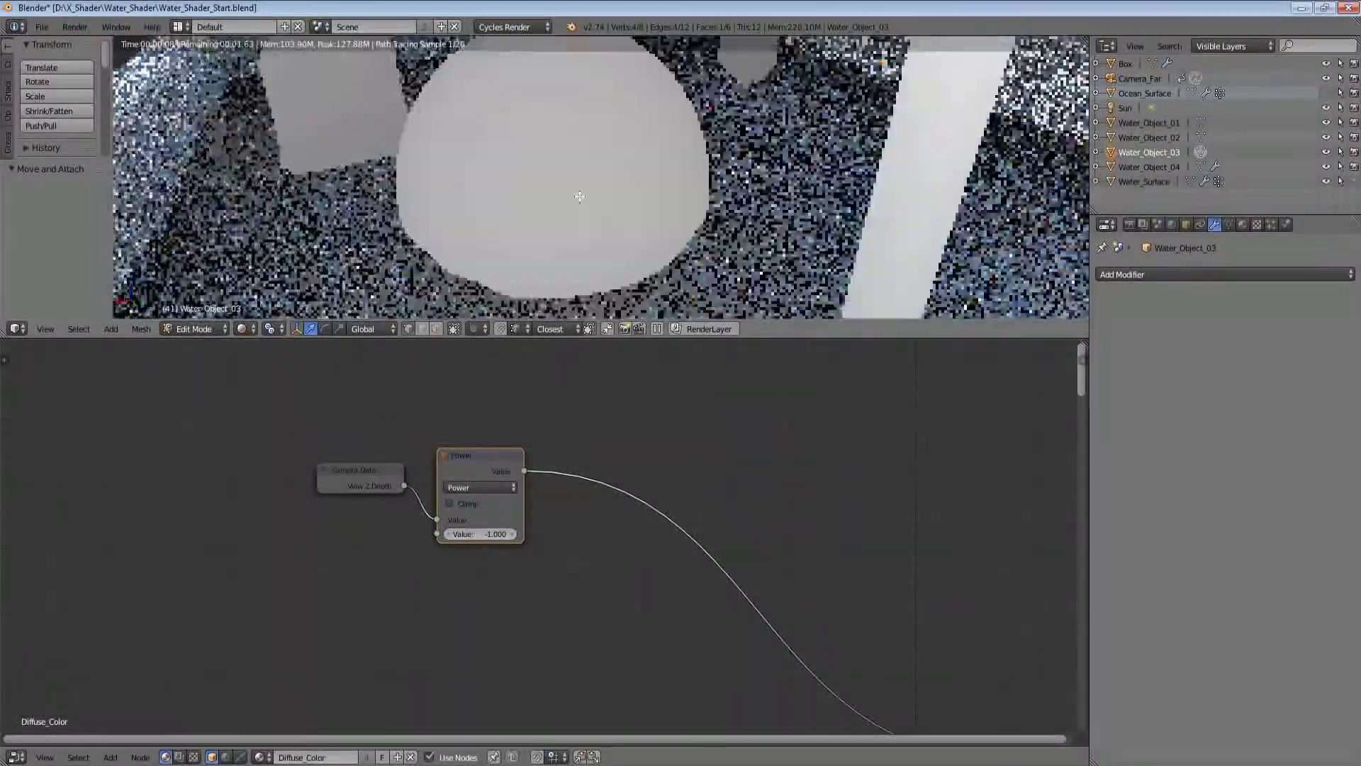
scroll(580, 199, "down", 6)
scroll(585, 206, "up", 2)
scroll(602, 212, "up", 3)
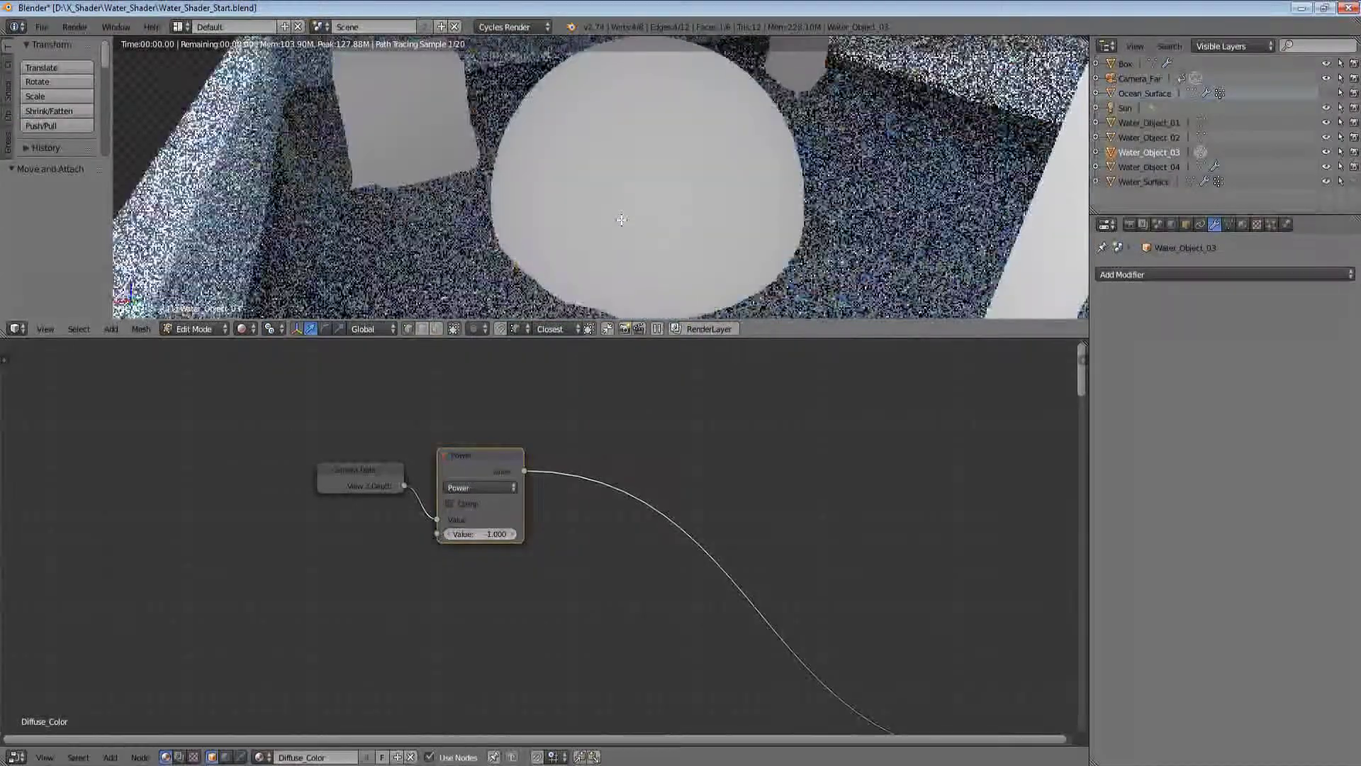
scroll(641, 177, "up", 2)
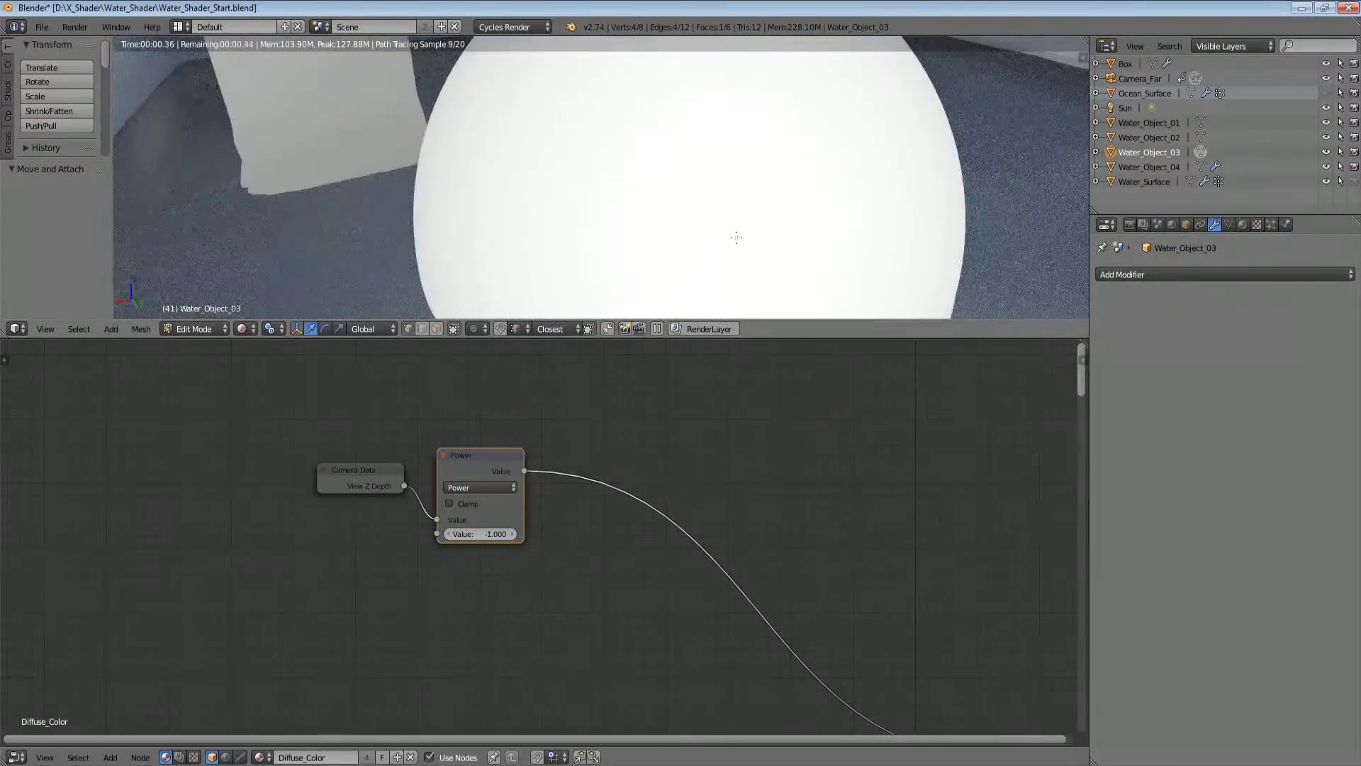
scroll(720, 231, "down", 5)
Step: Duplicate the Power node, insert the copy right after it and change its operation to Subtract
left_click_drag(483, 470, 468, 475)
middle_click_drag(467, 469, 423, 514)
key("shift+d")
right_click(541, 528)
key("g")
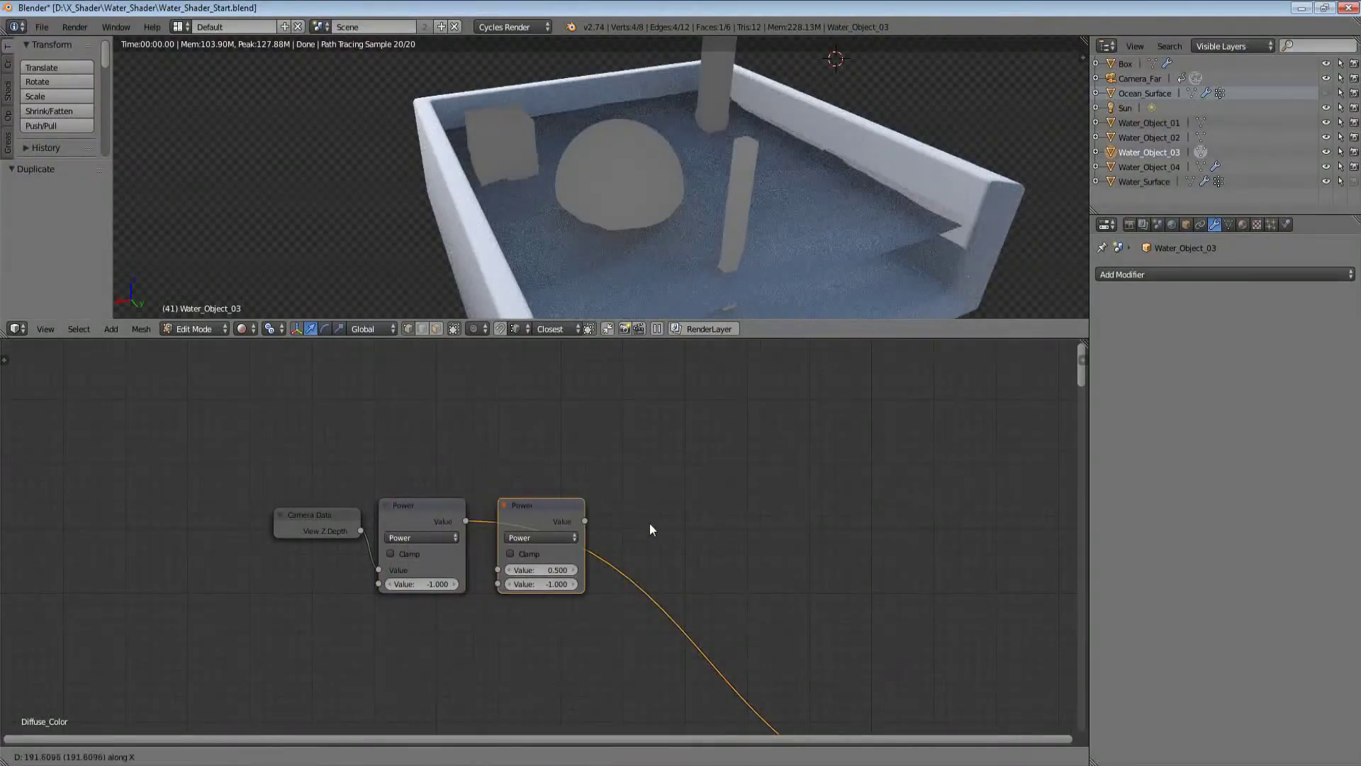
left_click(551, 534)
left_click(555, 538)
left_click(559, 520)
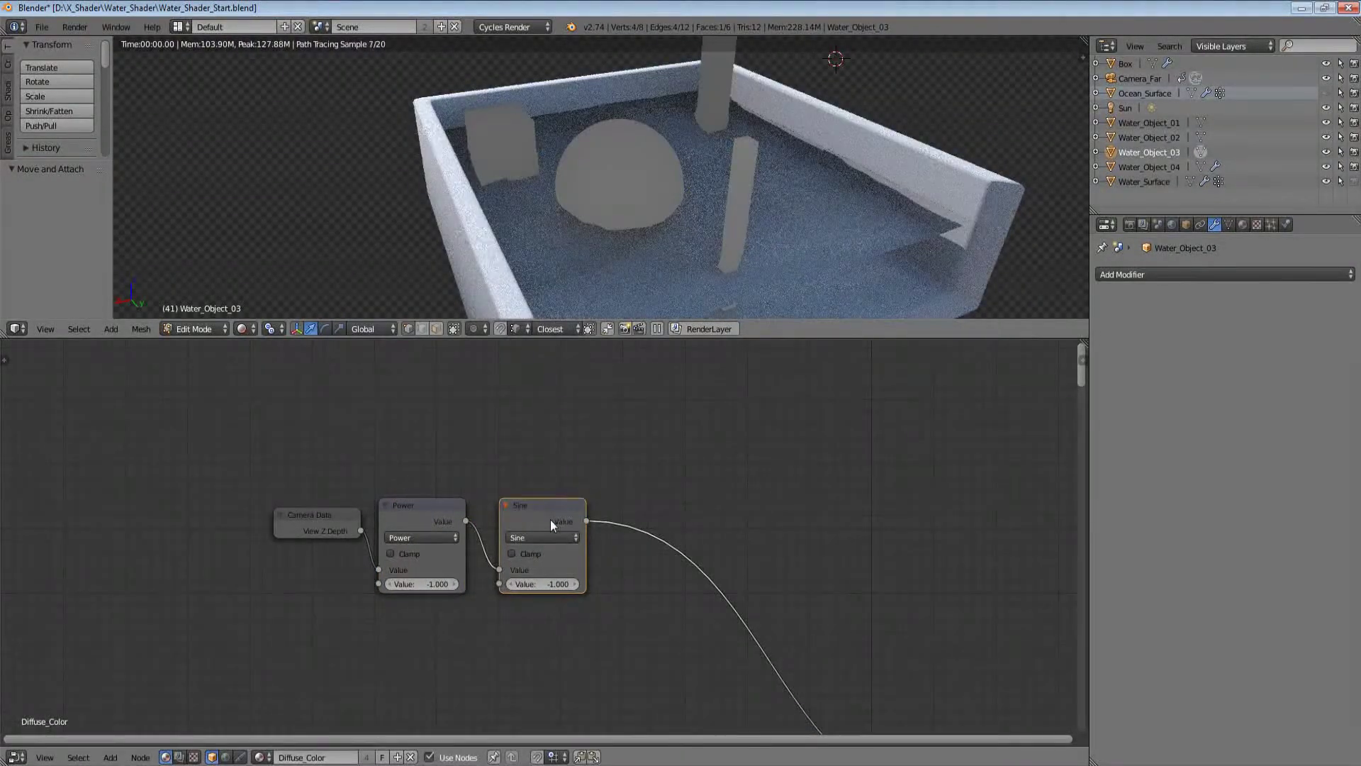
left_click(538, 543)
left_click(537, 538)
left_click(536, 508)
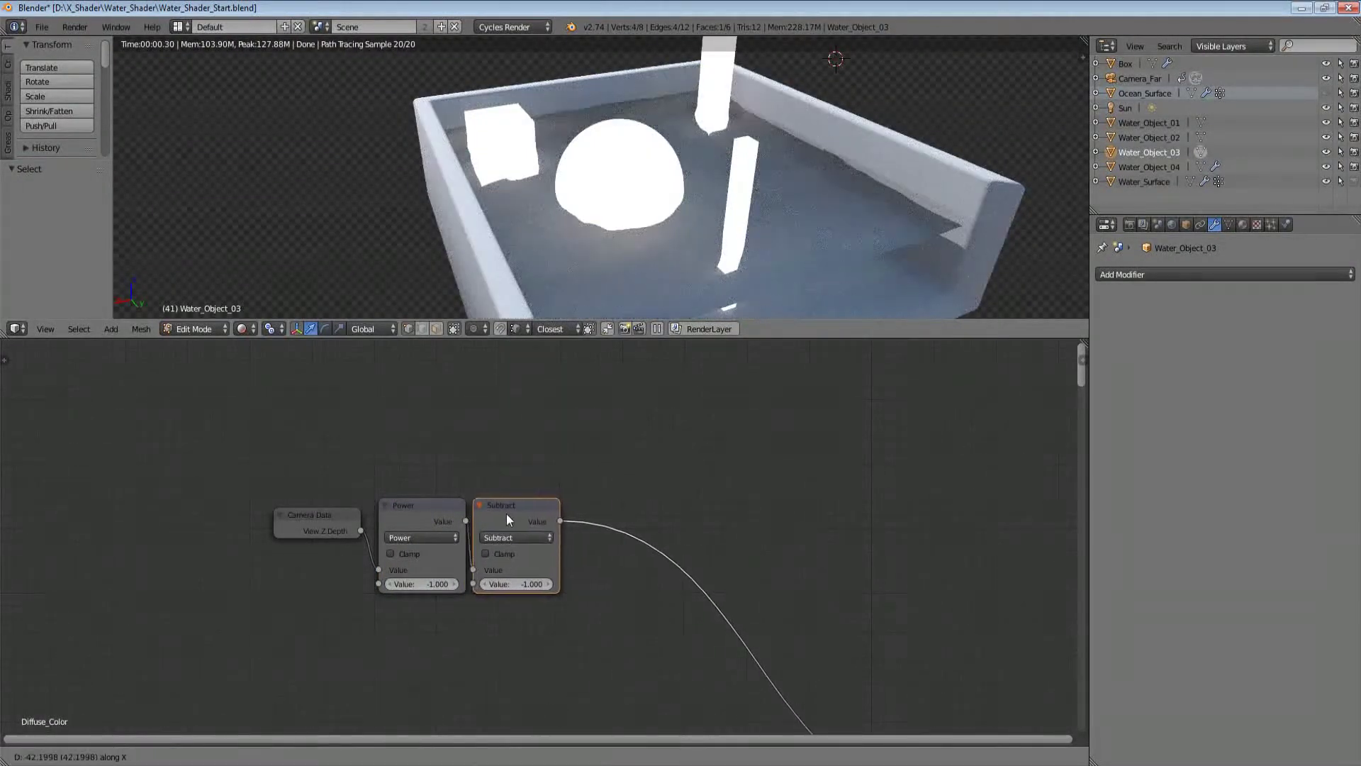
Step: Swap the Subtract node's inputs and set its first value to 1
scroll(559, 535, "up", 1)
key("alt+s")
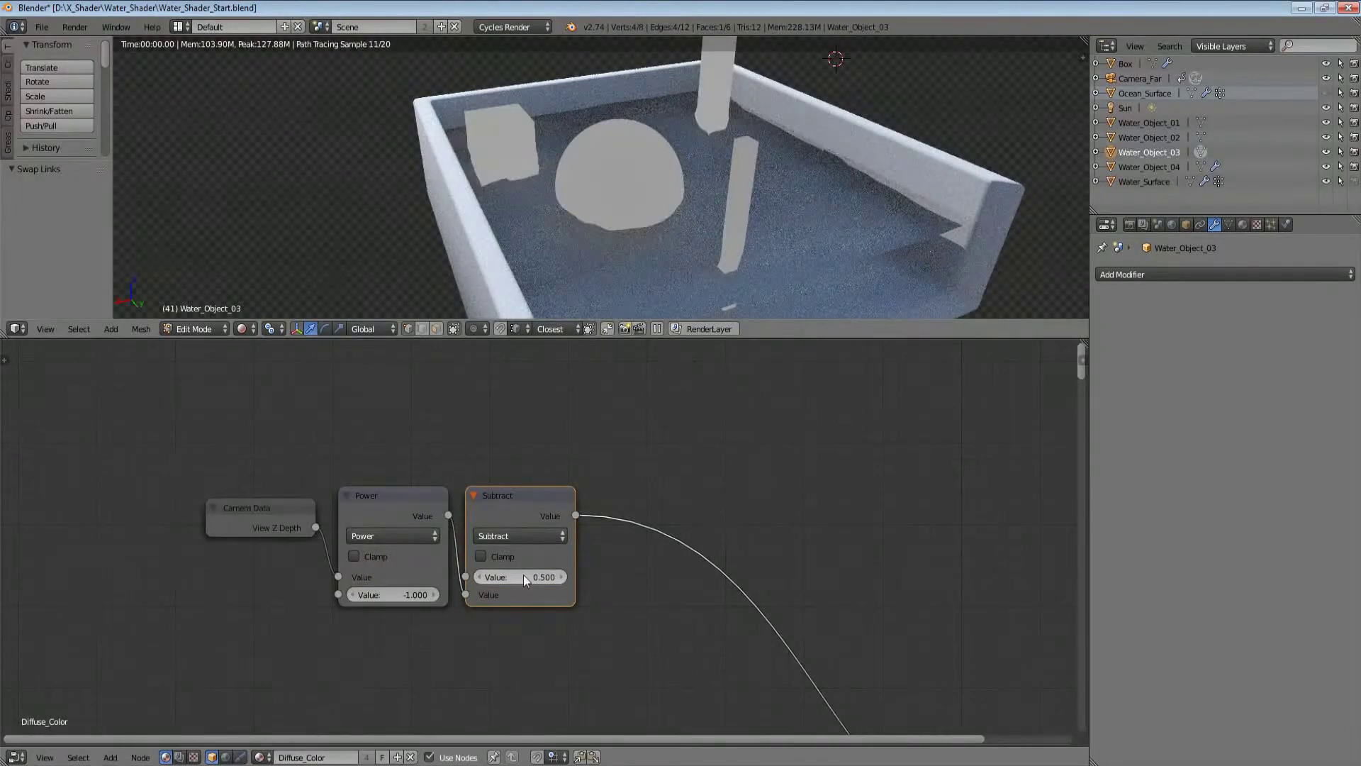
left_click(523, 574)
type("1")
key("Return")
middle_click_drag(670, 577, 646, 612)
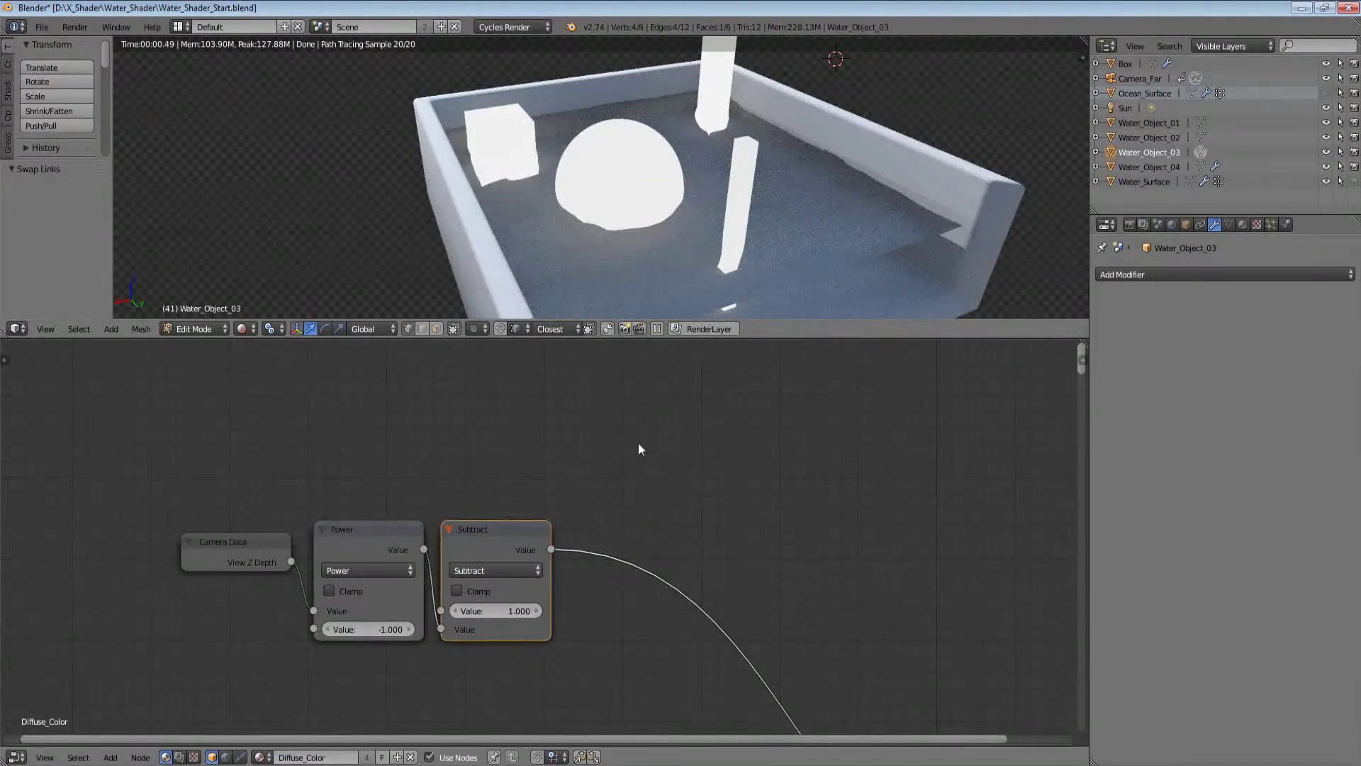
Step: Examine the inverted depth result on the tank objects from above, near and far
scroll(637, 234, "up", 1)
mouse_move(637, 234)
middle_mouse_down()
mouse_move(631, 165)
mouse_move(671, 252)
mouse_move(647, 255)
middle_mouse_up()
scroll(631, 164, "up", 6)
scroll(648, 255, "down", 3)
scroll(653, 268, "up", 1)
scroll(660, 281, "down", 6)
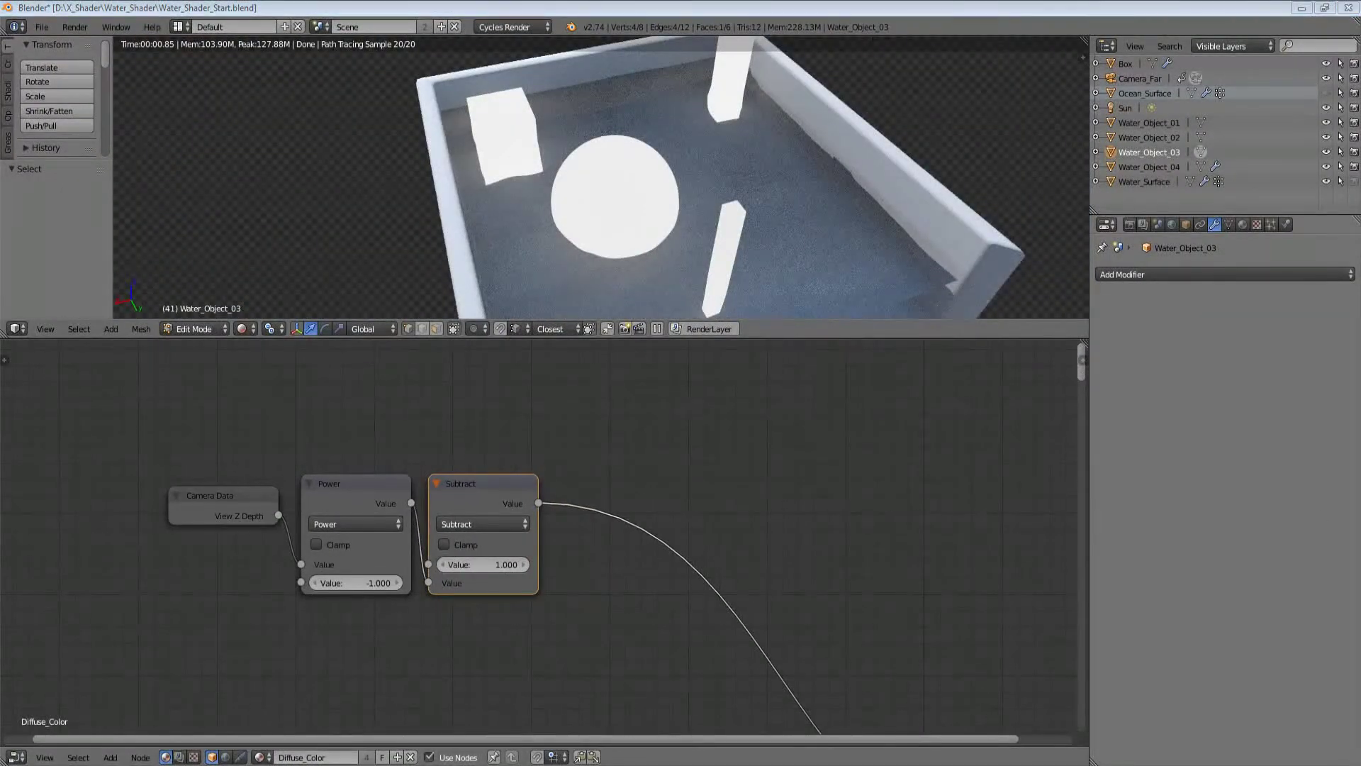
key("shift+d")
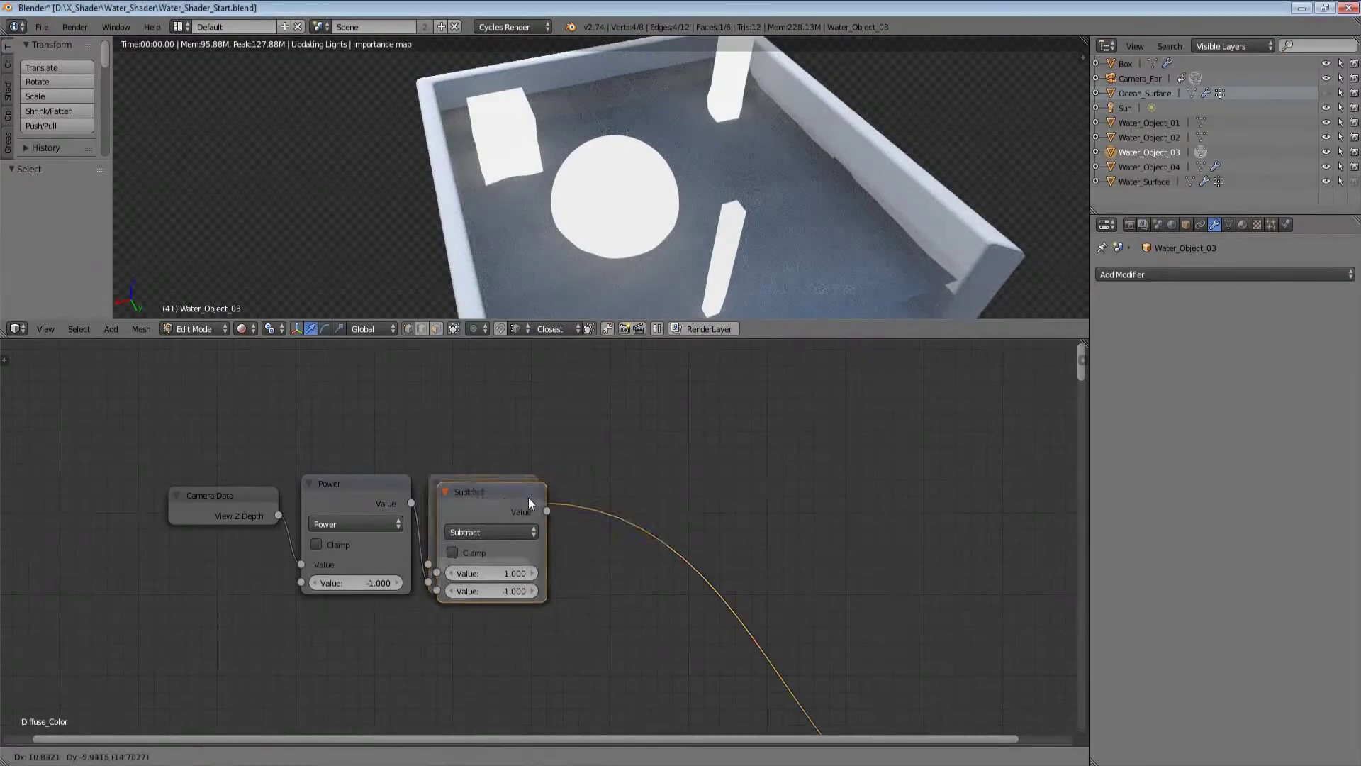
right_click(528, 496)
key("x")
key("c")
right_click(738, 484)
Step: Duplicate the Subtract node, insert the copy after it and change the copy's operation to Power
scroll(666, 488, "down", 1)
left_click(461, 520)
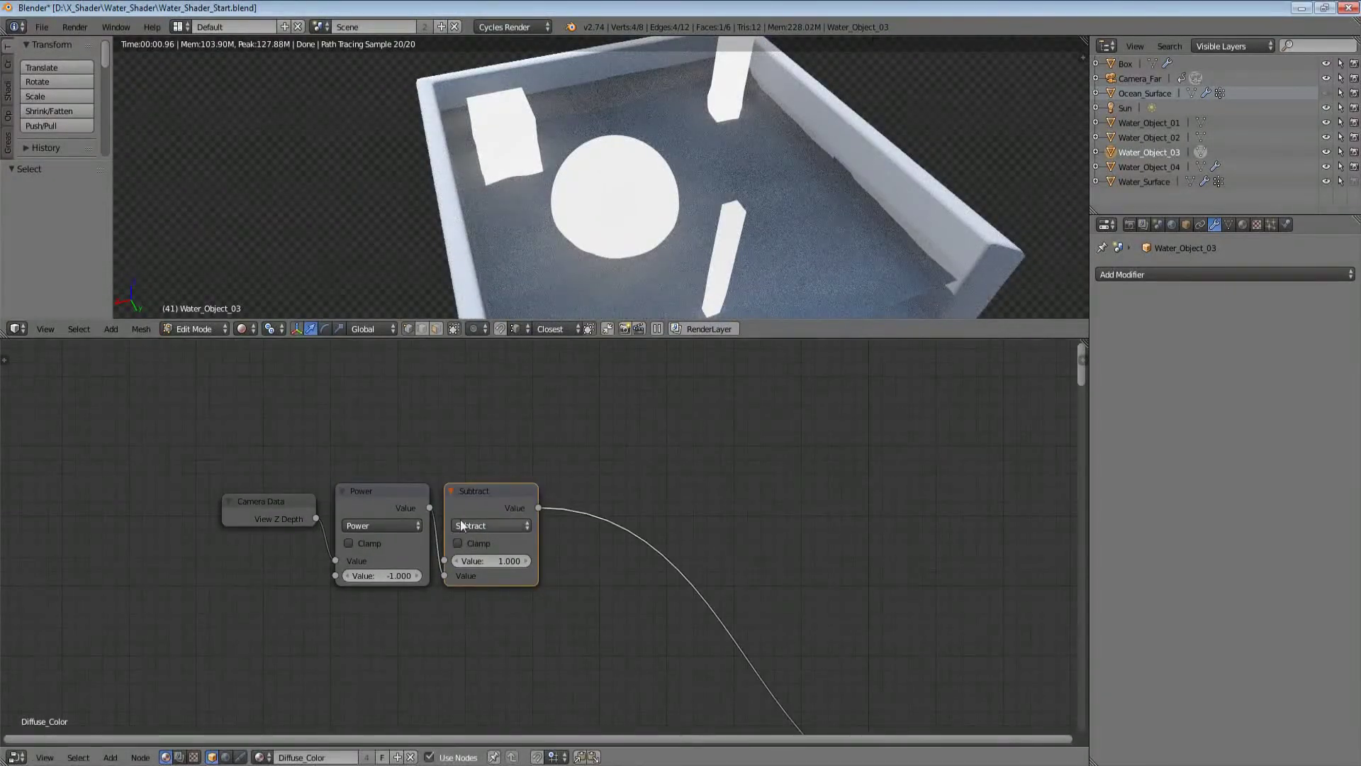
key("shift+d")
left_click(706, 517)
scroll(626, 532, "up", 1)
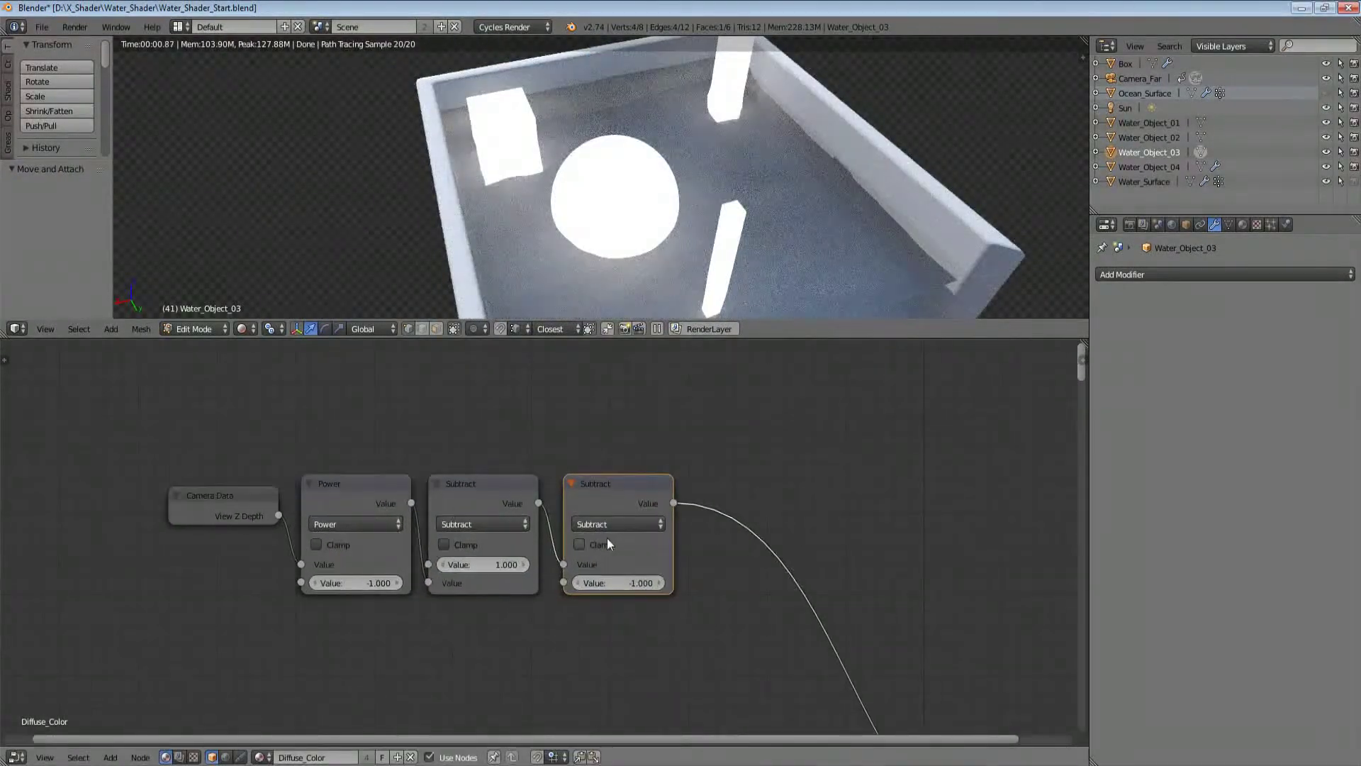
left_click(611, 525)
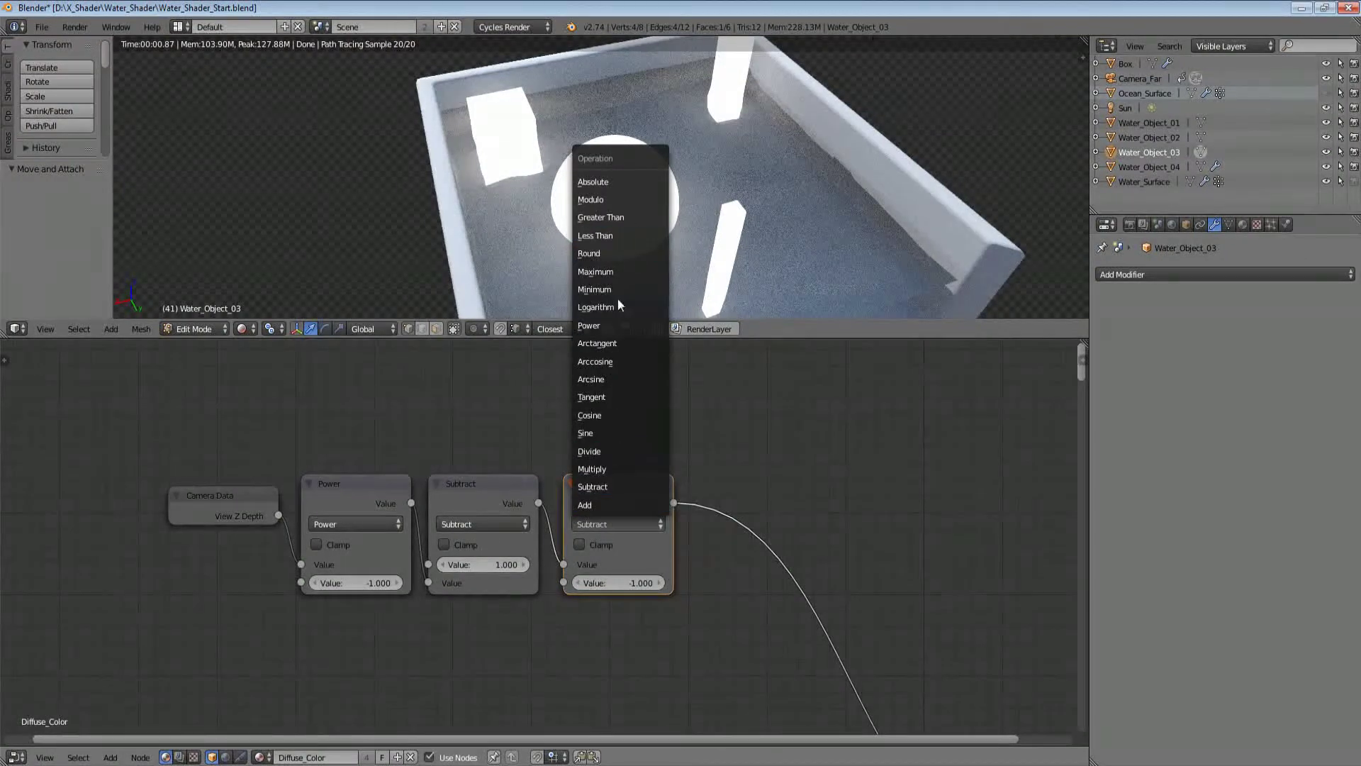
left_click(619, 327)
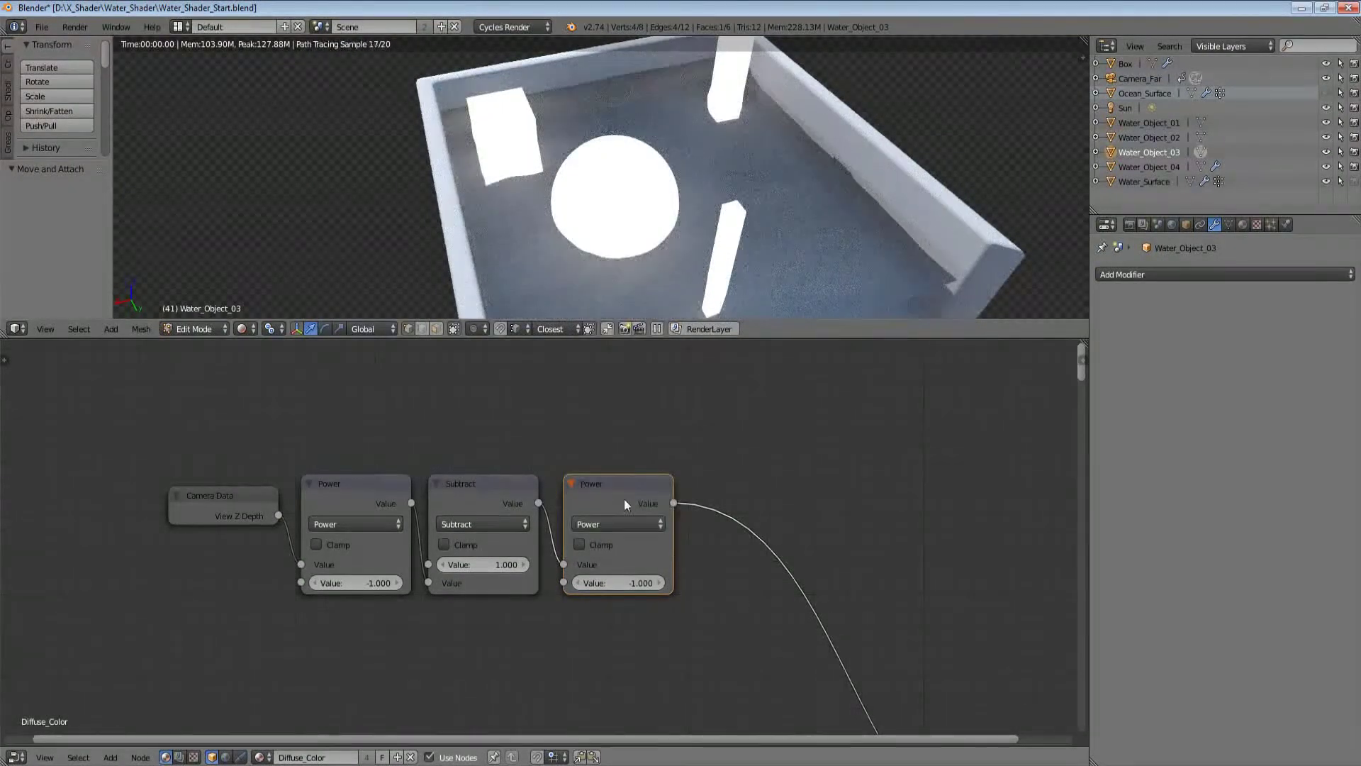
Step: Move the second Power node further away from the Subtract node and set its value to 0.1
middle_click_drag(623, 499, 703, 509)
middle_click_drag(666, 551, 705, 573)
left_click_drag(712, 525, 780, 526)
scroll(773, 567, "down", 2)
middle_click_drag(786, 625, 696, 594)
left_click_drag(697, 595, 712, 637)
middle_click_drag(712, 637, 653, 624)
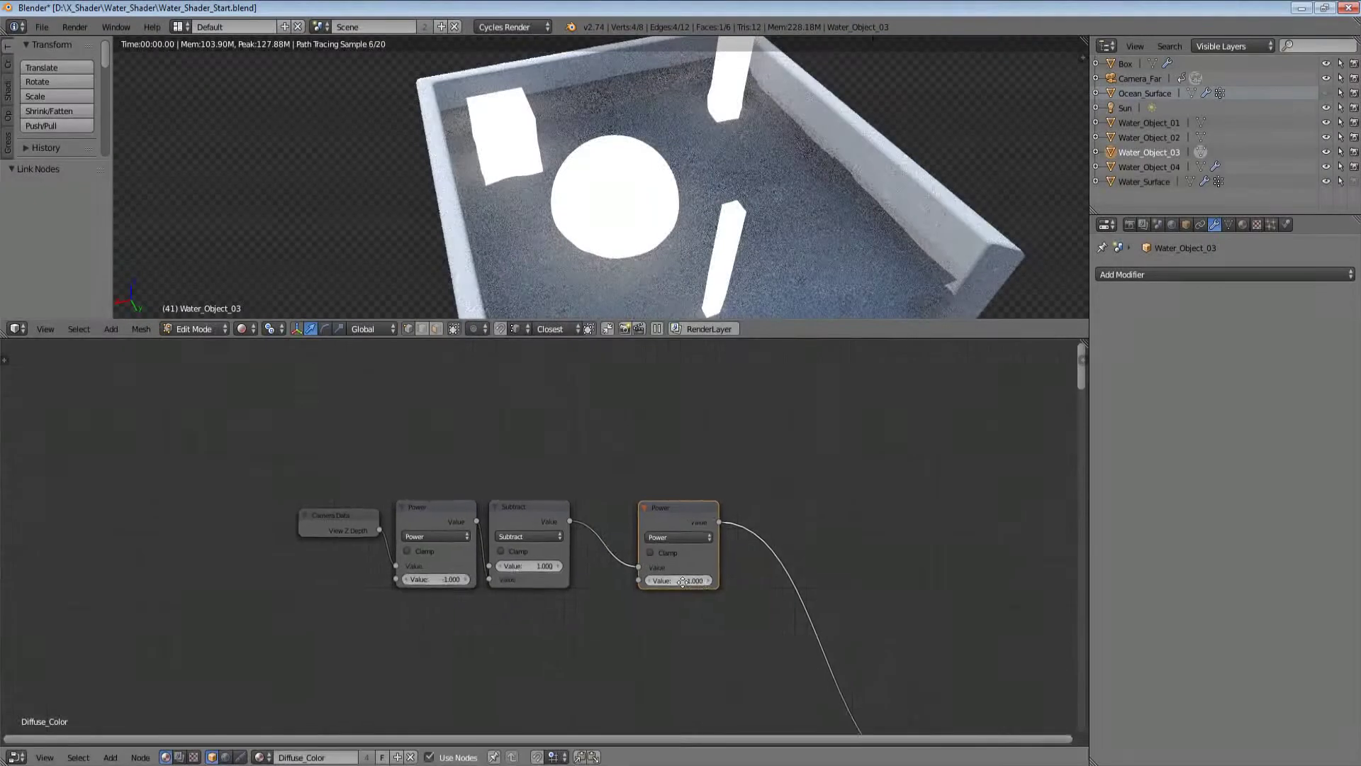
scroll(656, 620, "up", 2)
left_click(720, 598)
type("0.1")
key("Return")
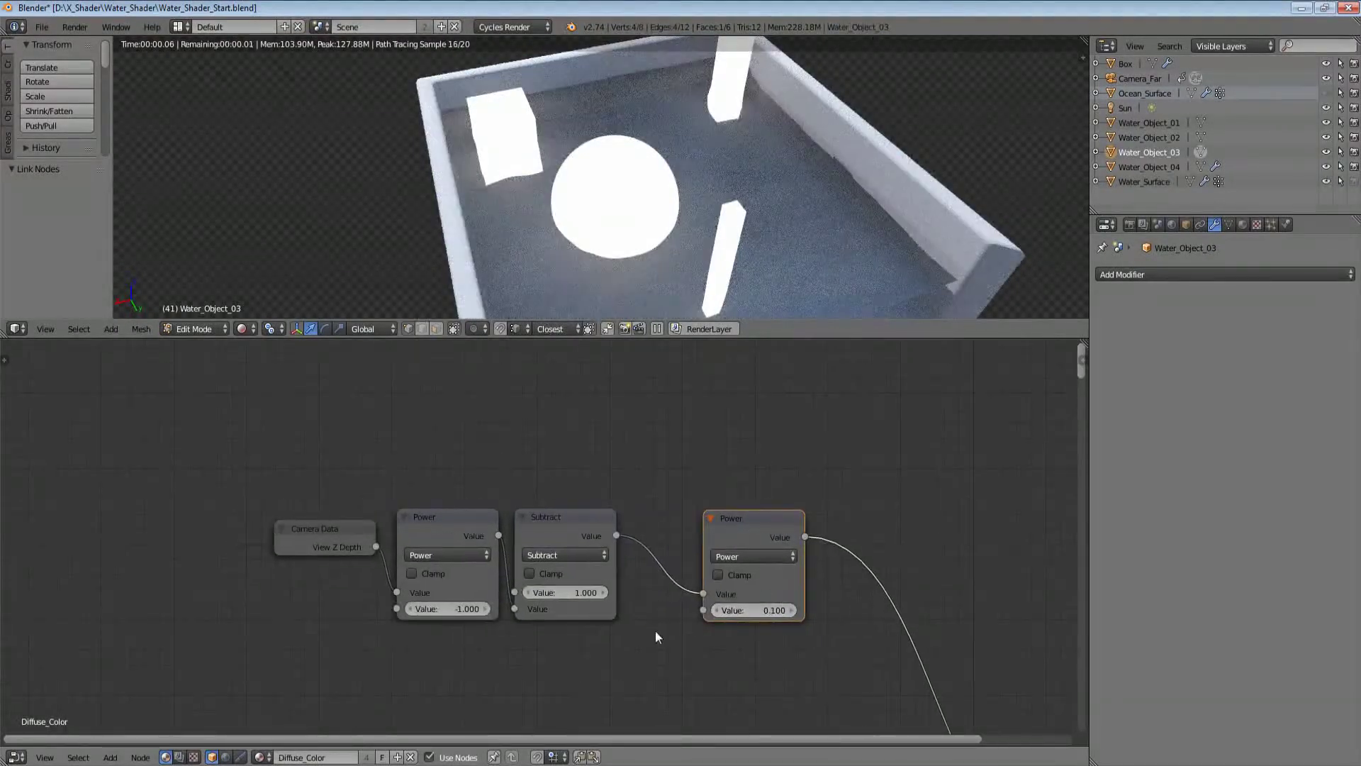
Step: Duplicate the second Power node, insert the copy after it and change the copy's operation to Multiply
scroll(775, 655, "down", 4)
middle_click_drag(743, 665, 711, 611)
scroll(690, 558, "up", 4)
middle_click_drag(636, 477, 631, 567)
key("shift+d")
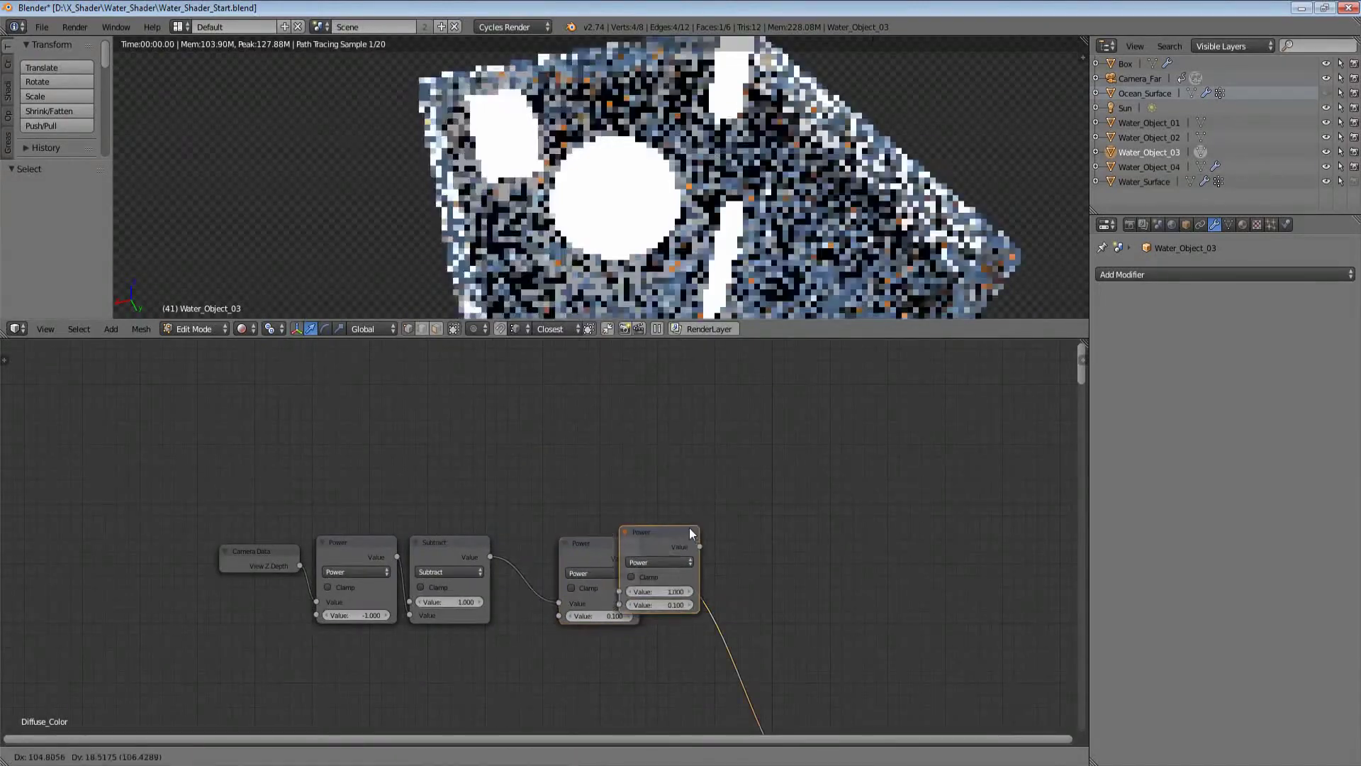
left_click(718, 553)
left_click(733, 573)
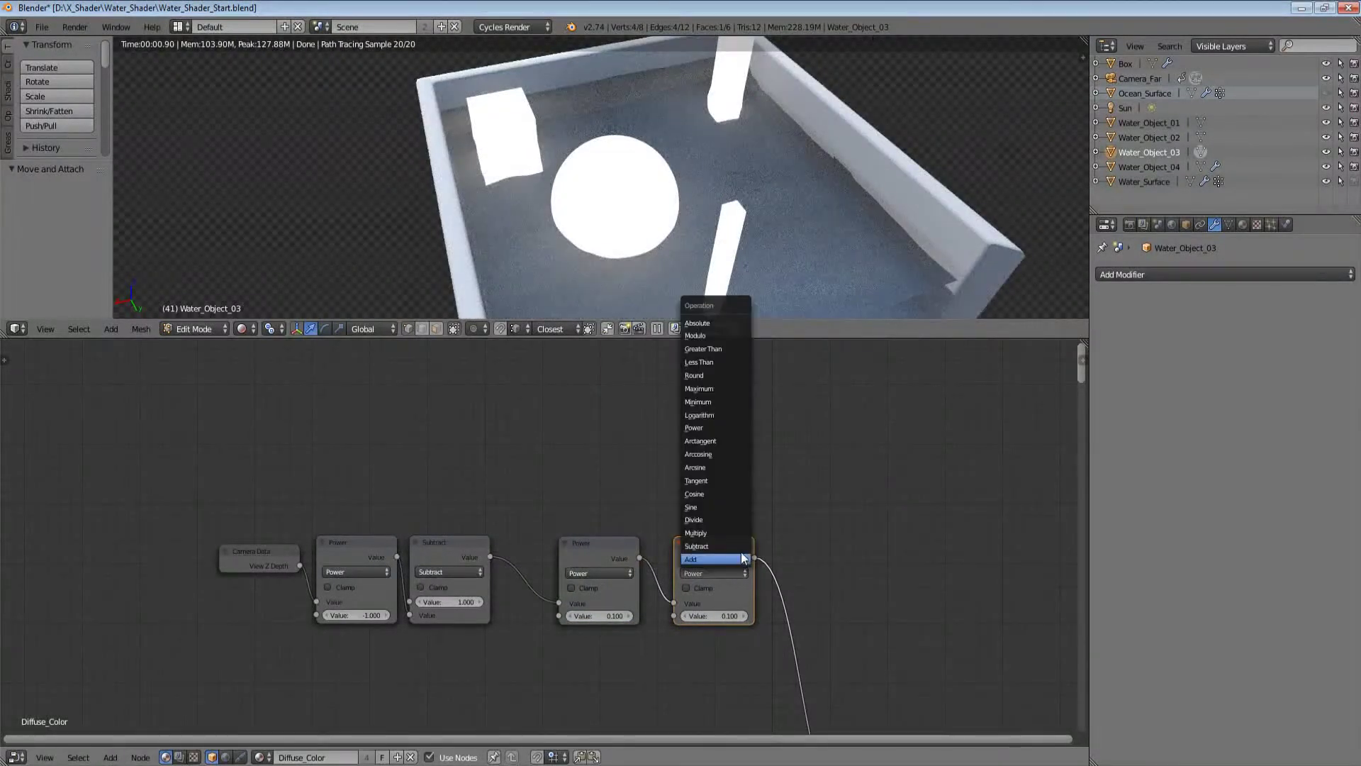
left_click(709, 529)
scroll(725, 628, "up", 1)
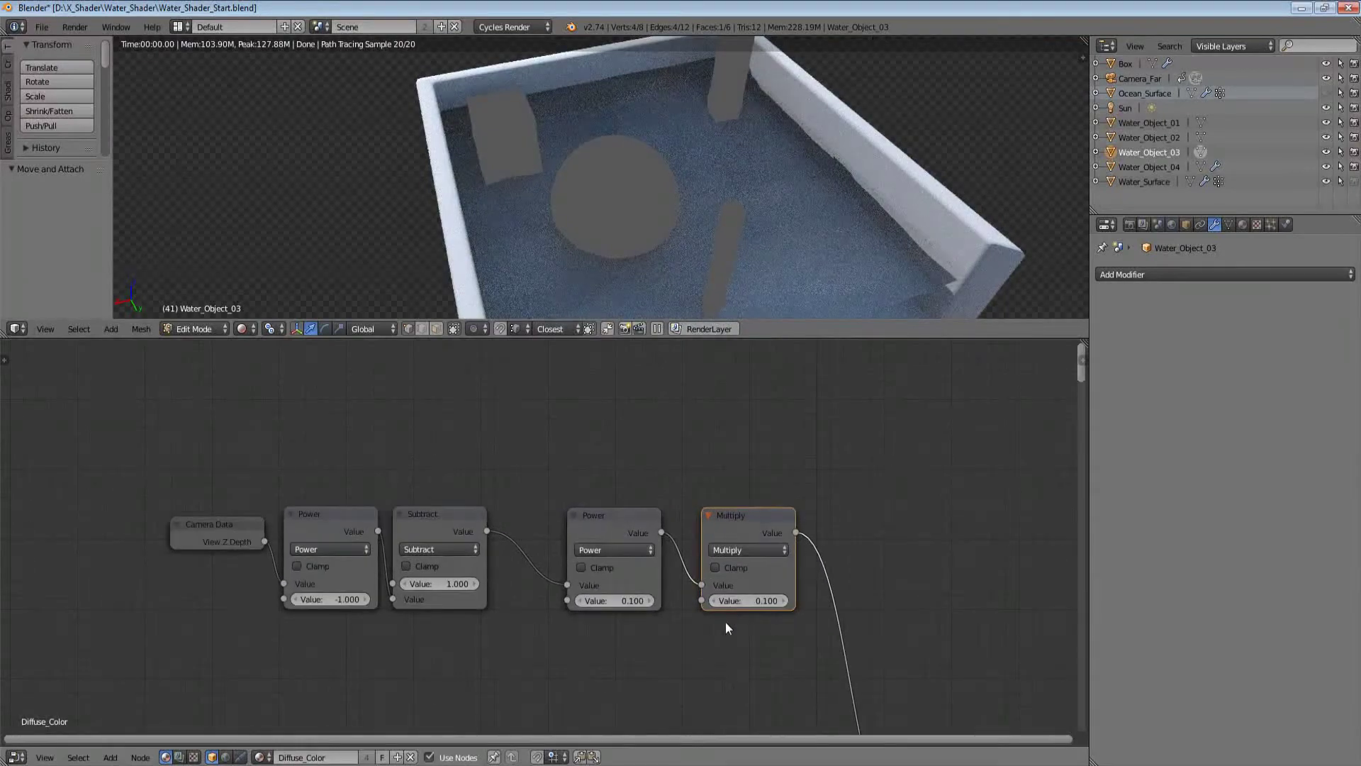
Step: Duplicate the Multiply node and insert the copy directly after it, keeping it on the same horizontal line
scroll(590, 581, "down", 2)
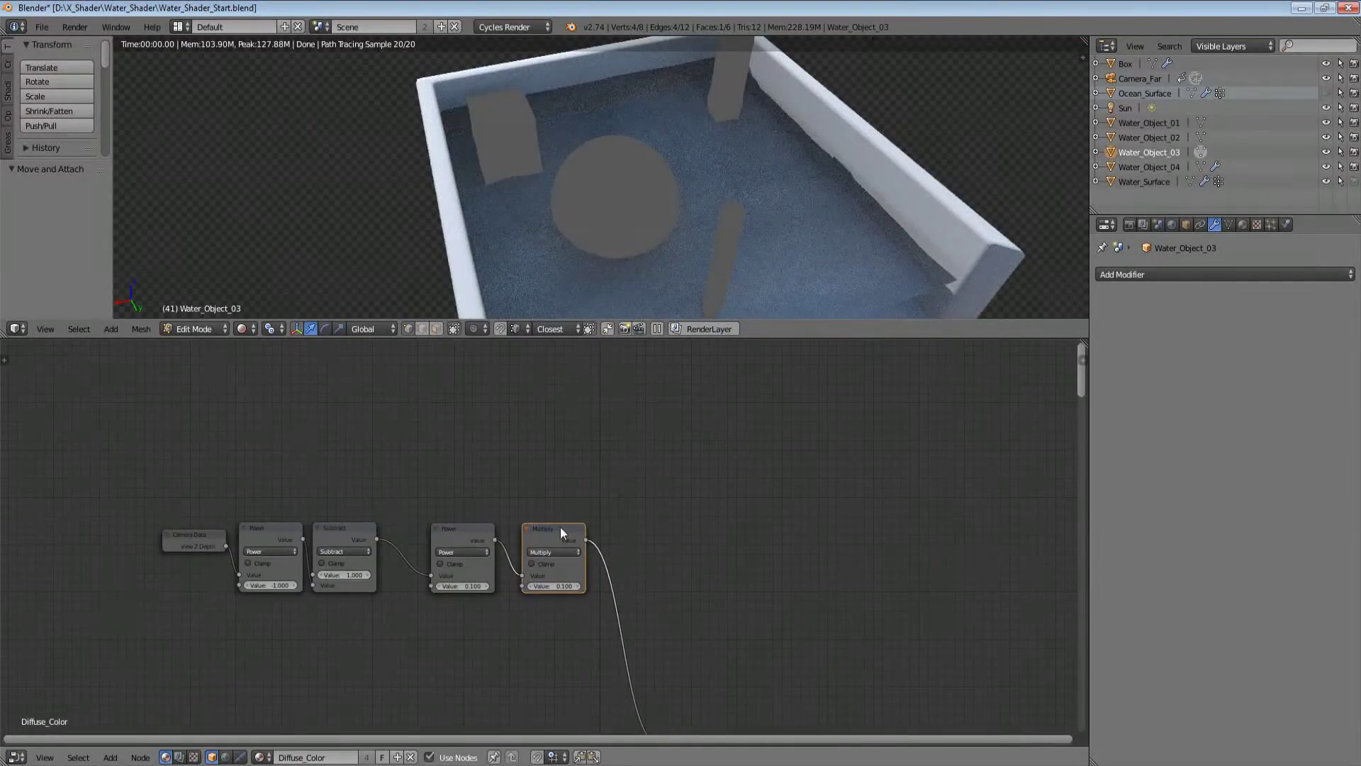
key("shift+d")
key("x")
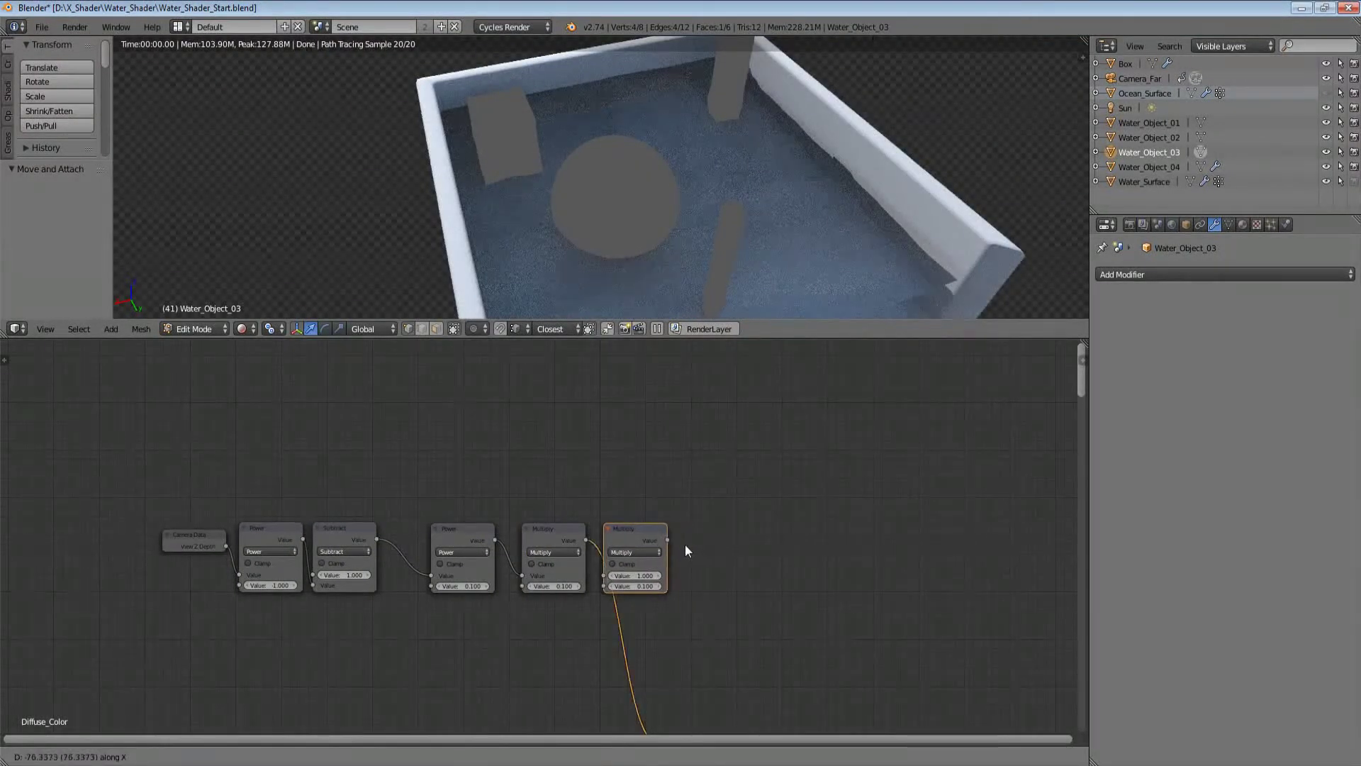
left_click(717, 546)
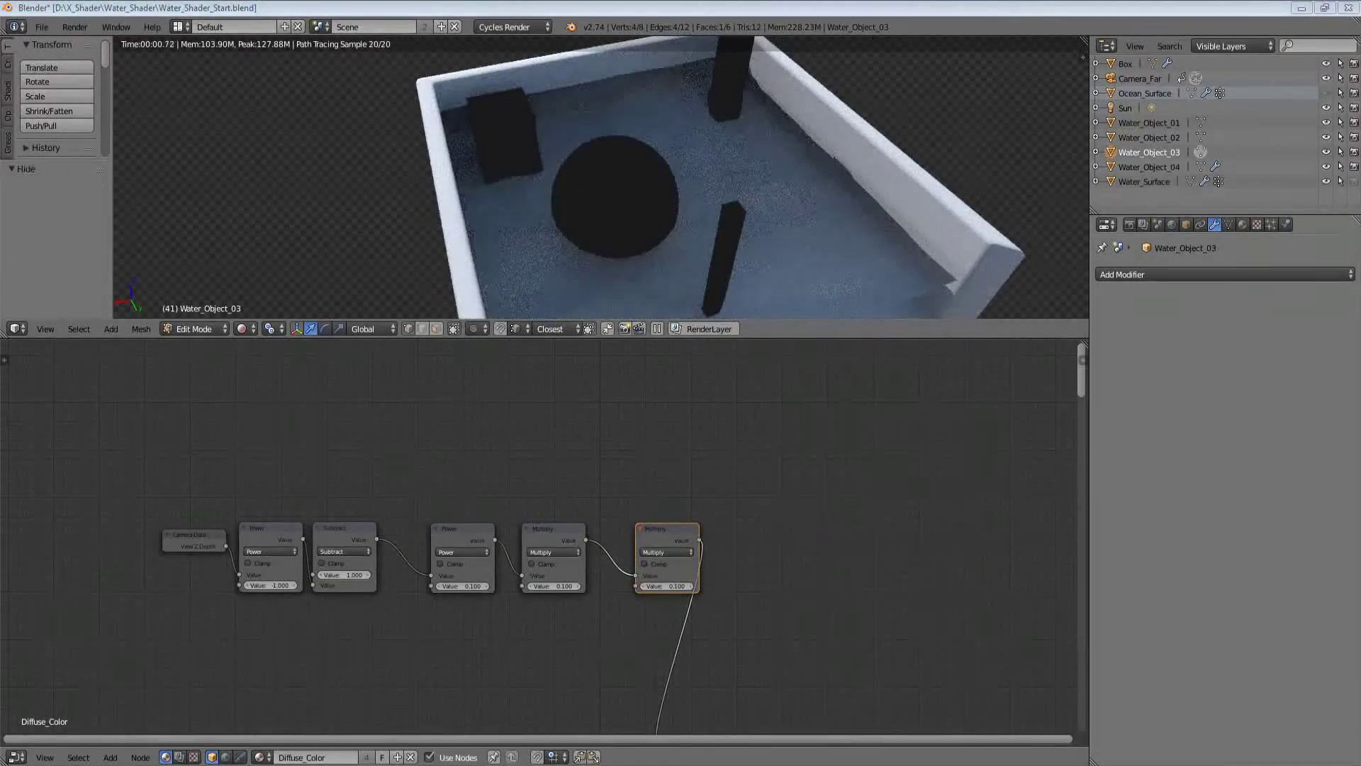
scroll(605, 567, "up", 2)
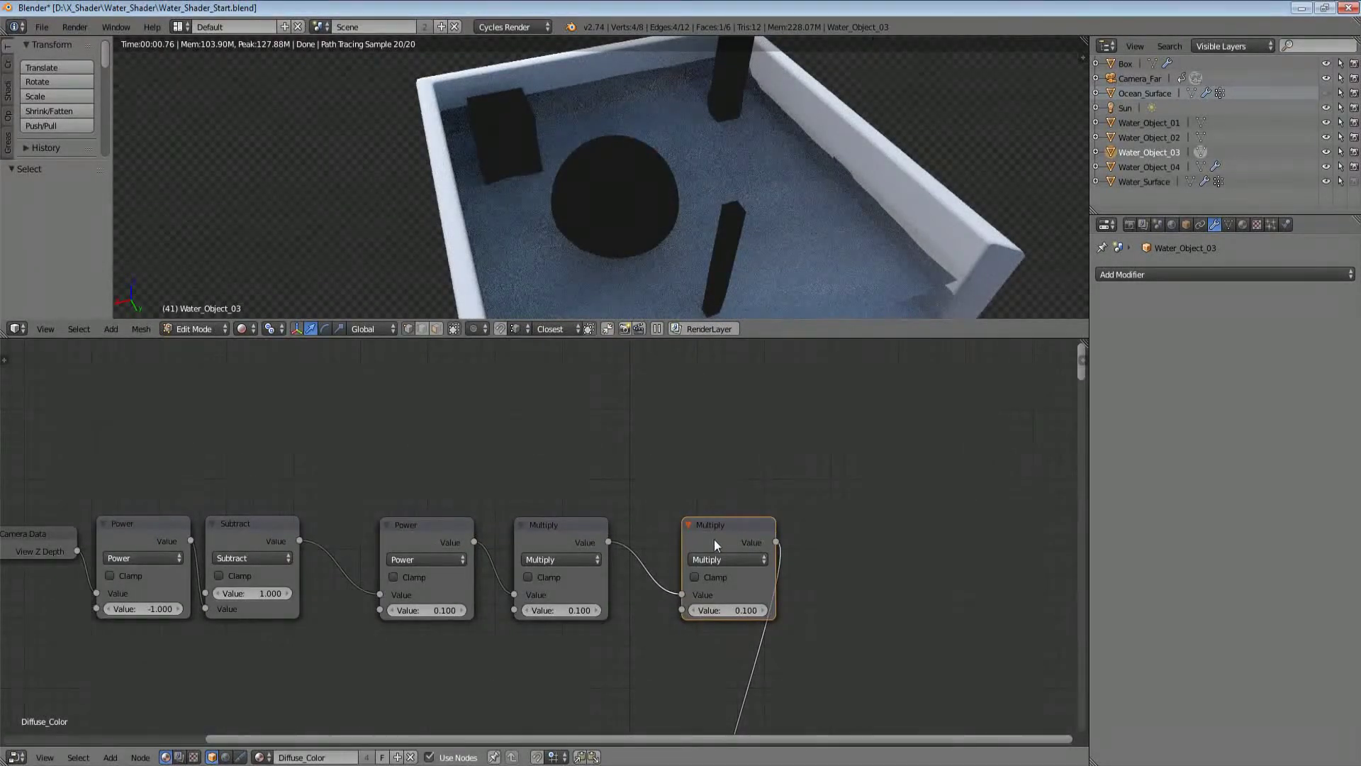
Step: Add a Light Path node and connect its Is Transmission Ray output to the last Multiply node's second value
key("shift+a")
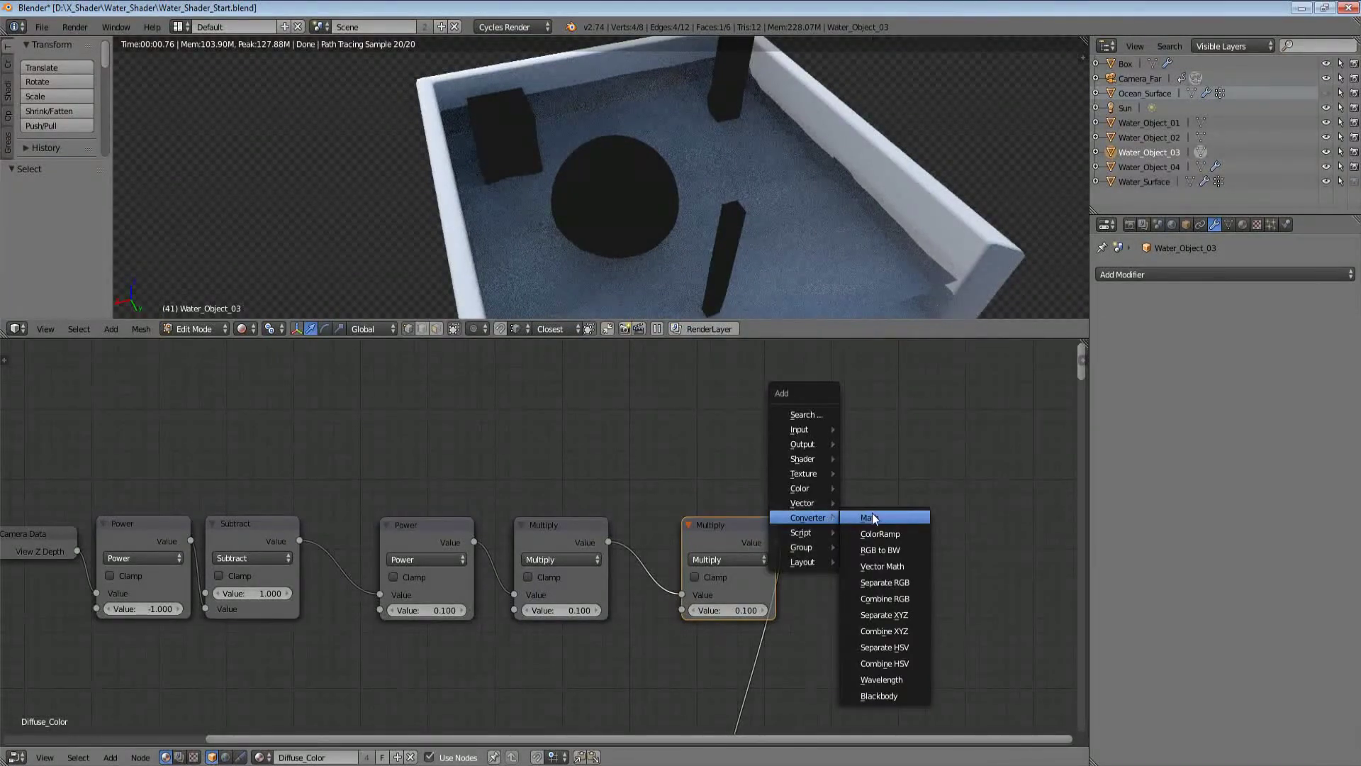
key("shift+a")
mouse_move(860, 392)
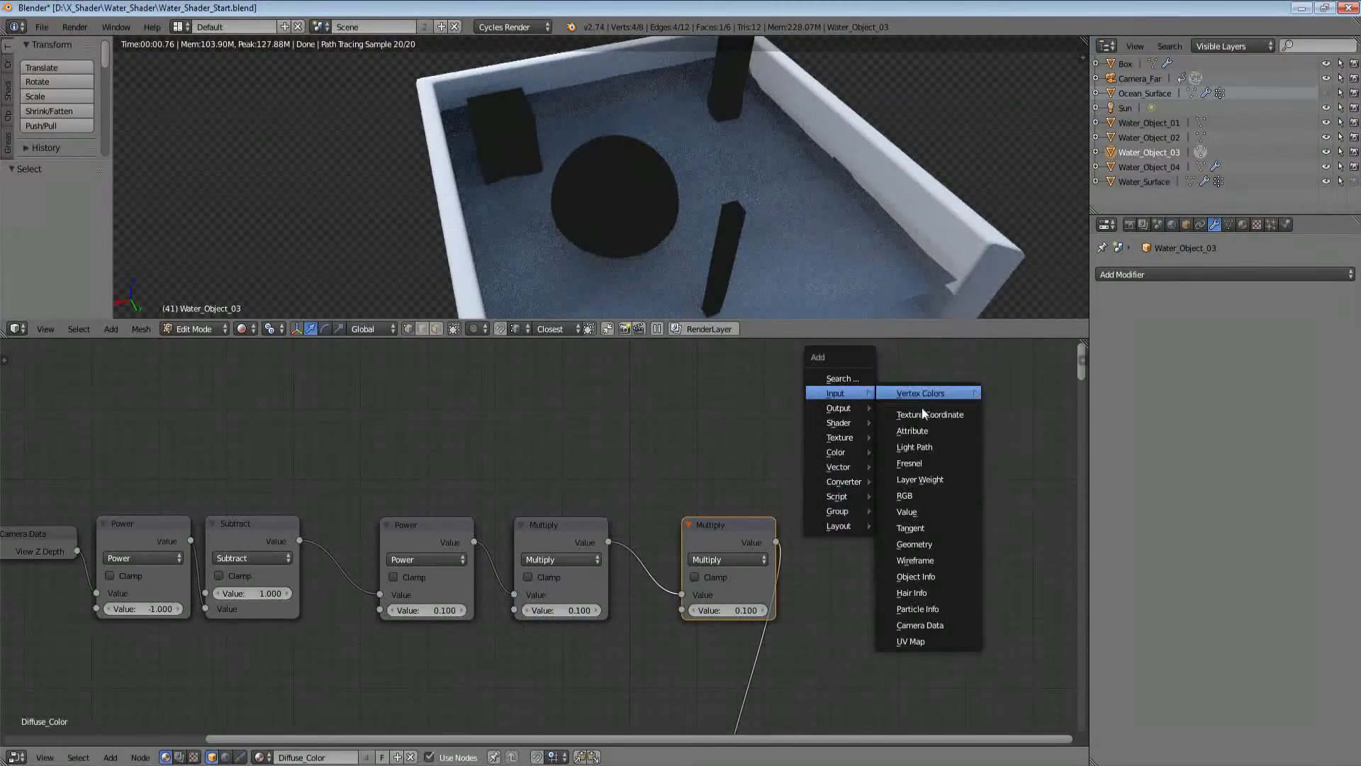
left_click(924, 445)
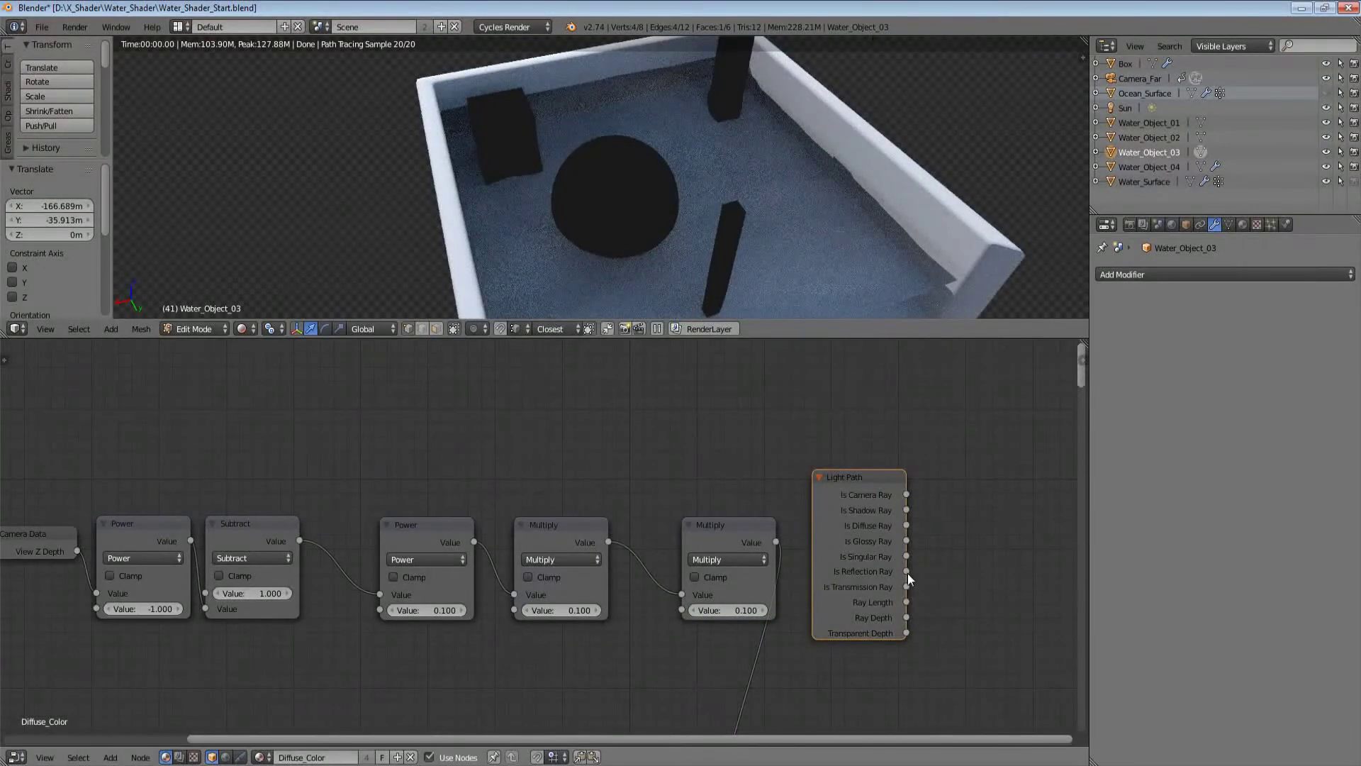
left_click_drag(906, 586, 687, 610)
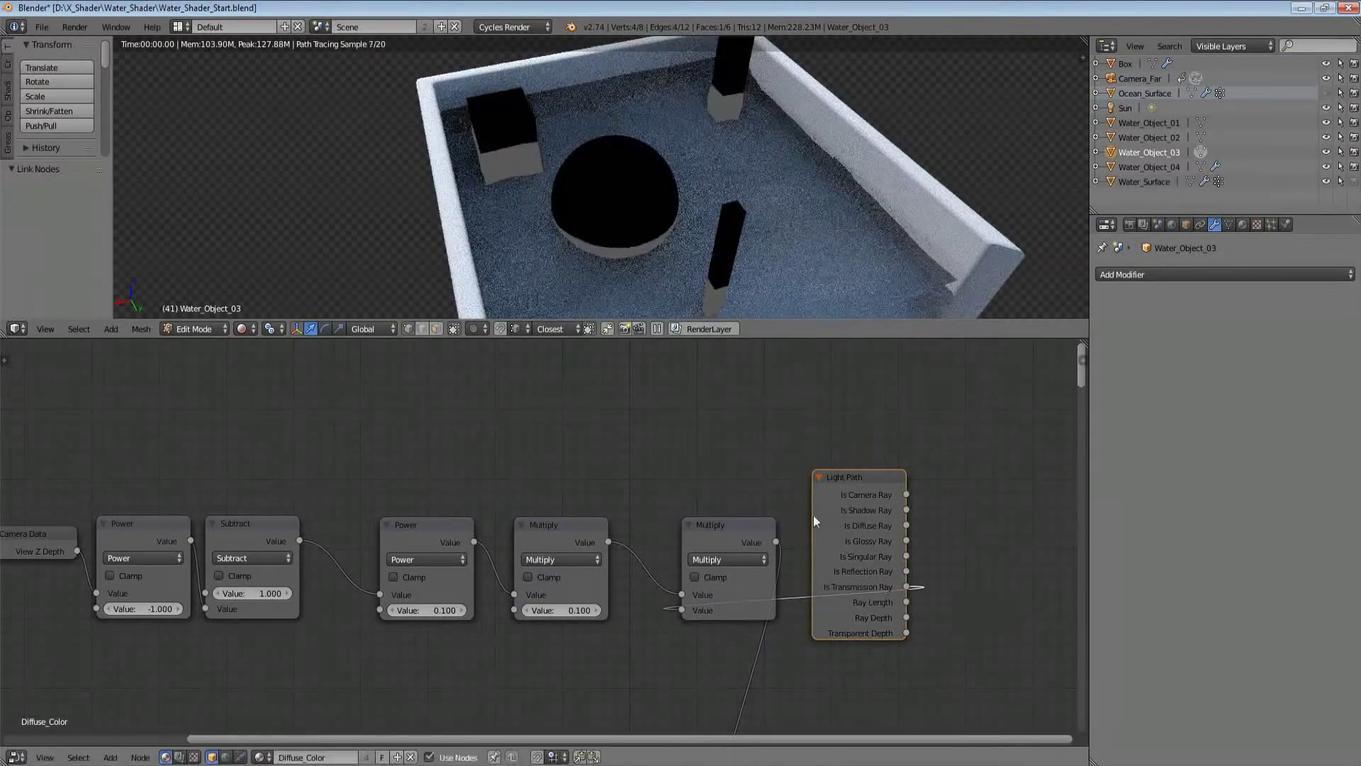
Step: Hide the Light Path node's unused sockets, collapse it and place it just above the last Multiply node
key("ctrl+h")
key("g")
left_click(708, 505)
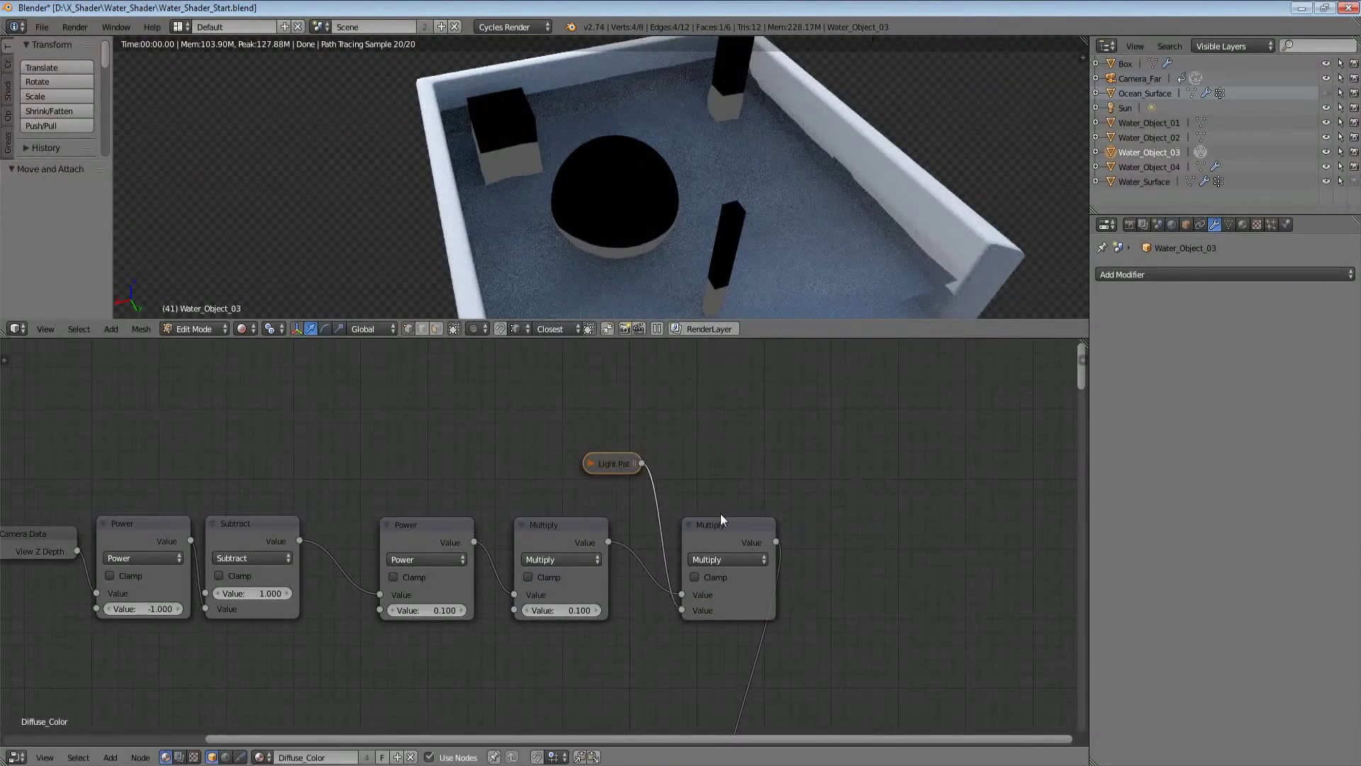
scroll(722, 512, "down", 2)
scroll(669, 171, "up", 3)
scroll(683, 194, "up", 4)
mouse_move(679, 245)
middle_mouse_down()
mouse_move(683, 194)
mouse_move(678, 258)
middle_mouse_up()
scroll(677, 204, "down", 5)
scroll(673, 257, "up", 1)
scroll(672, 258, "down", 5)
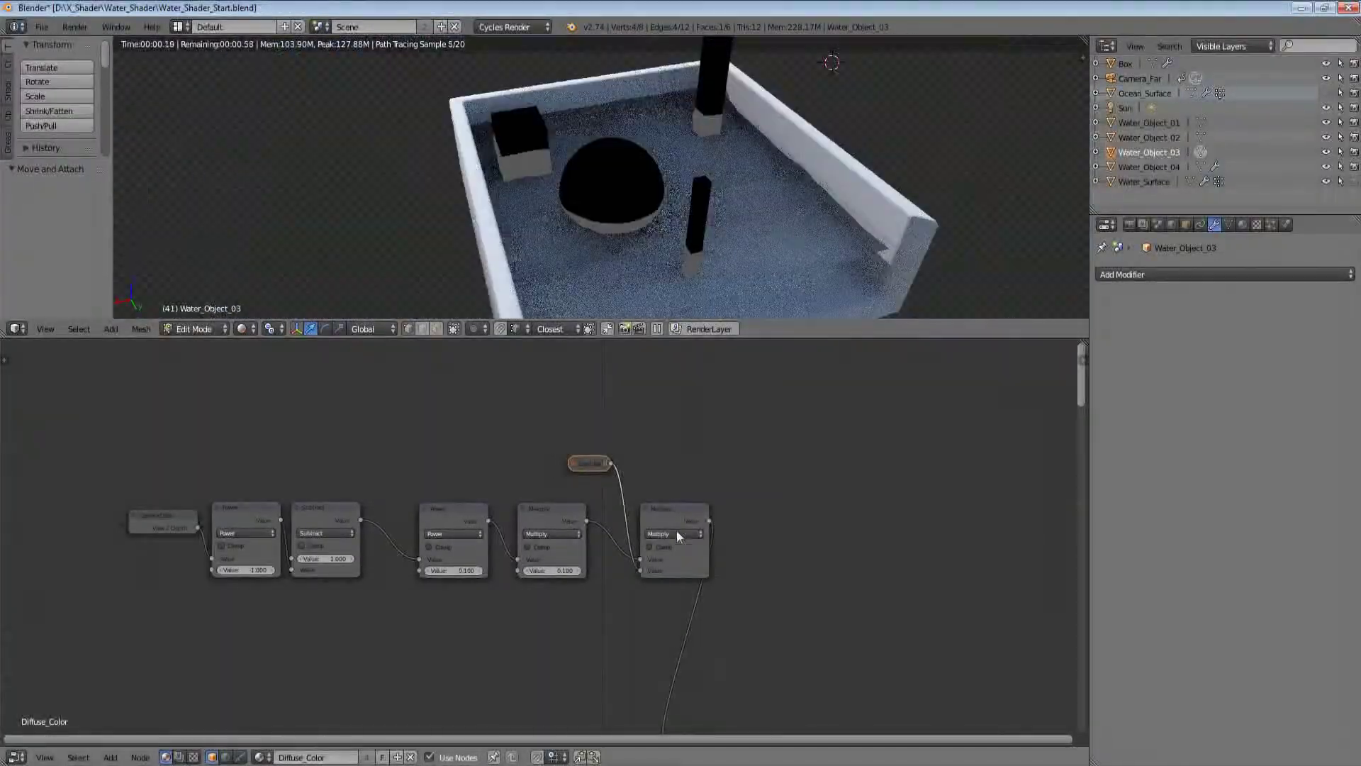
scroll(676, 531, "up", 1)
left_click_drag(614, 446, 648, 417)
key("g")
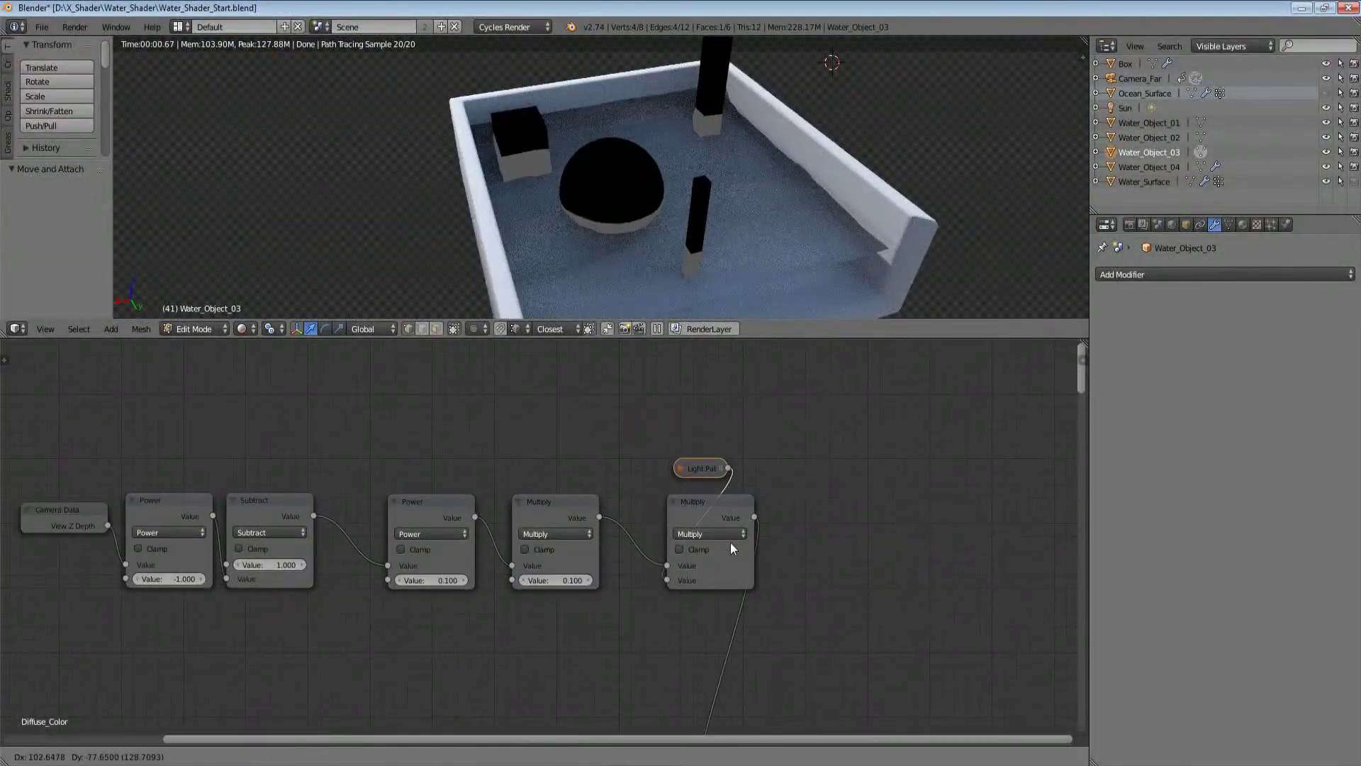
left_click(730, 546)
Step: Select the whole camera fall-off chain, including the Camera Data and Light Path nodes, and copy it
middle_click_drag(730, 547, 779, 547)
scroll(780, 546, "down", 3)
key("a")
key("b")
left_click_drag(896, 413, 130, 674)
scroll(512, 547, "down", 6)
key("ctrl+c")
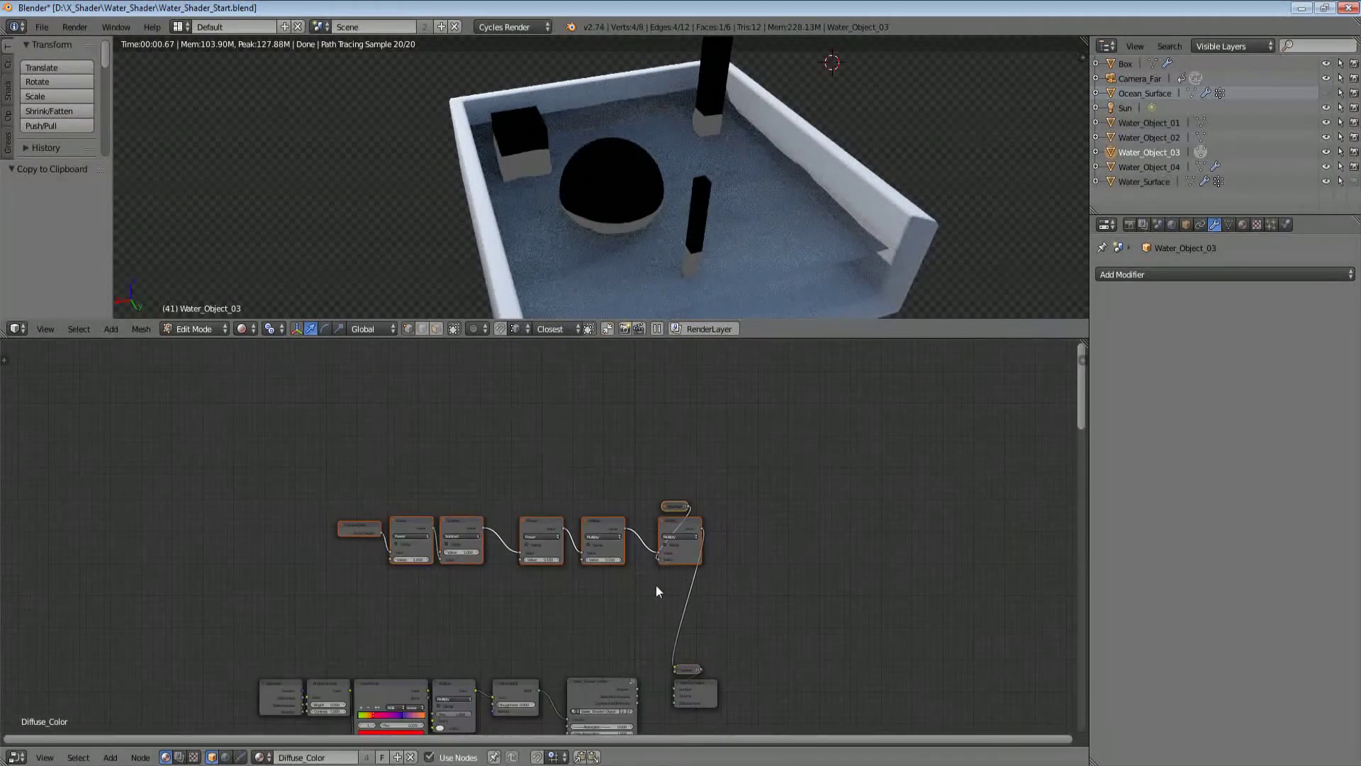
Step: Open the water shader group and paste the copied chain over the Camera Fall-Off frame
scroll(656, 585, "down", 1)
middle_click_drag(621, 635, 603, 509)
left_click(563, 554)
key("Tab")
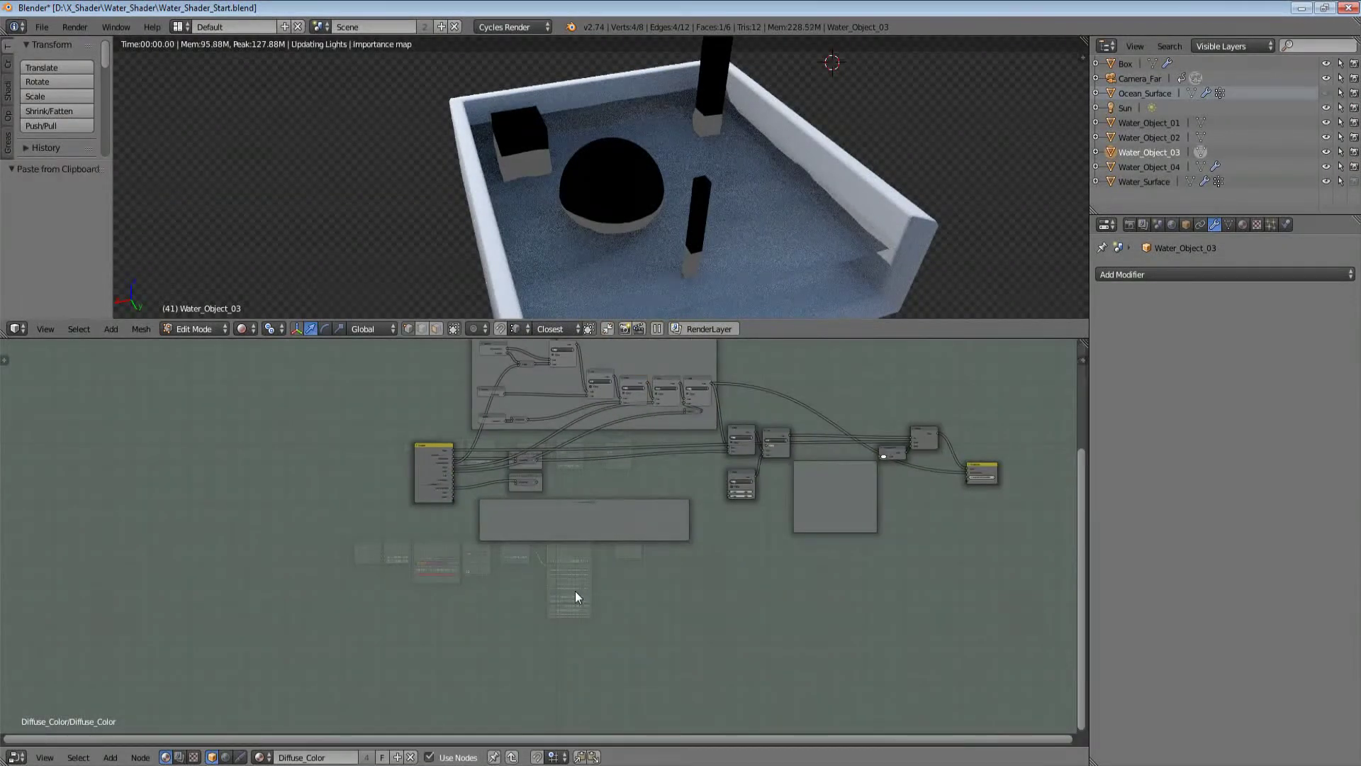
scroll(448, 546, "down", 3)
key("ctrl+v")
scroll(528, 532, "up", 2)
key("g")
left_click(635, 598)
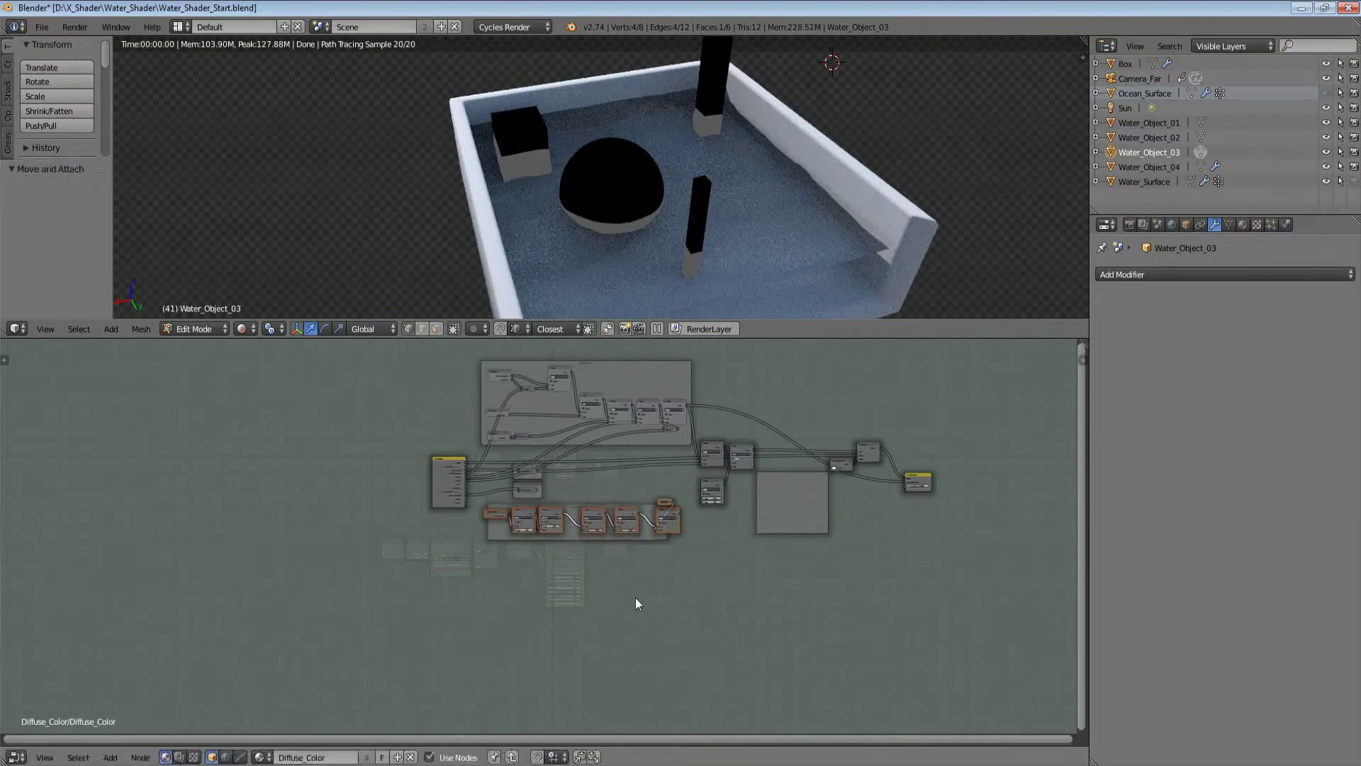
Step: Tighten the spacing of the pasted nodes and position them so they fit within the Camera Fall-Off frame
scroll(603, 578, "up", 2)
key("s")
left_click(763, 565)
key("g")
left_click(759, 573)
key("g")
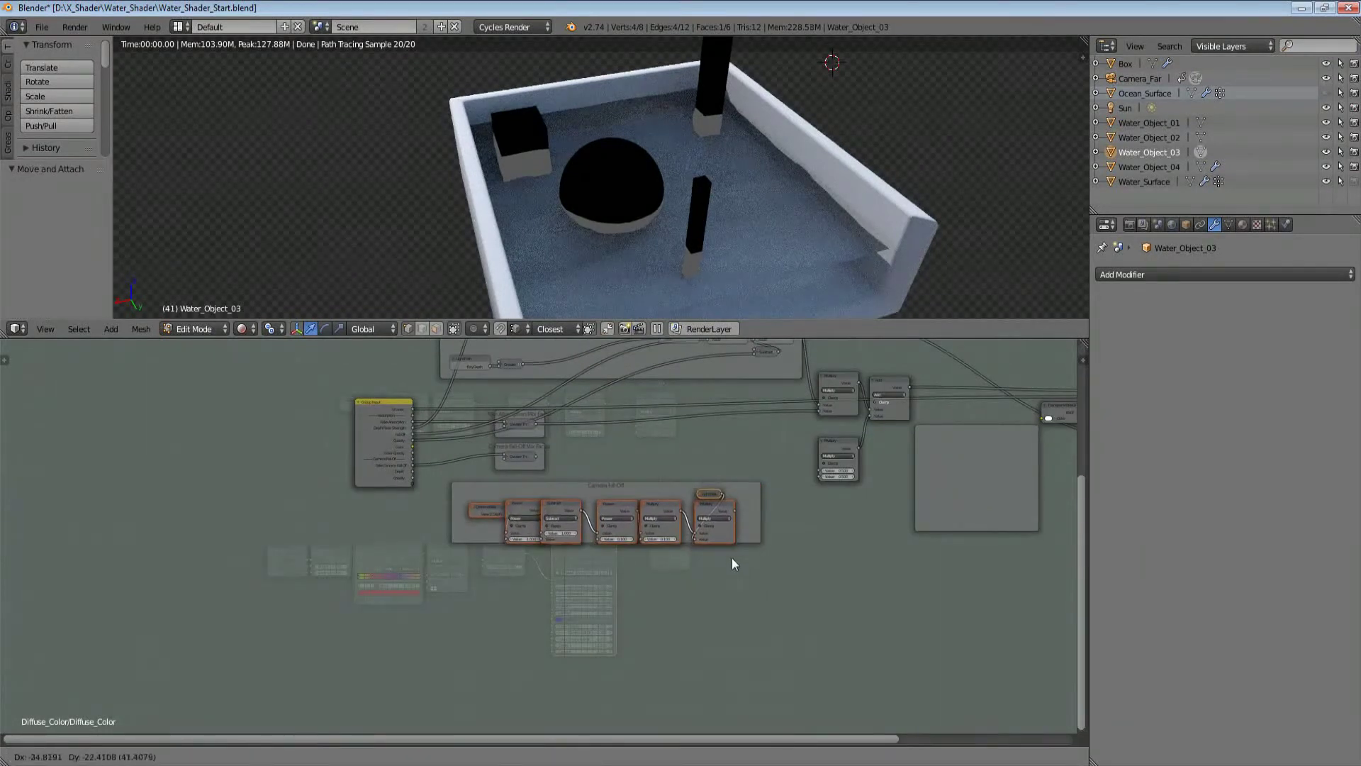
left_click(731, 559)
Step: Select only the pasted nodes, leaving out the frame, and move them so they attach to the Camera Fall-Off frame
scroll(734, 543, "up", 6)
left_click_drag(872, 533, 866, 519)
key("a")
key("b")
left_click_drag(846, 451, 454, 526)
key("b")
key("Escape")
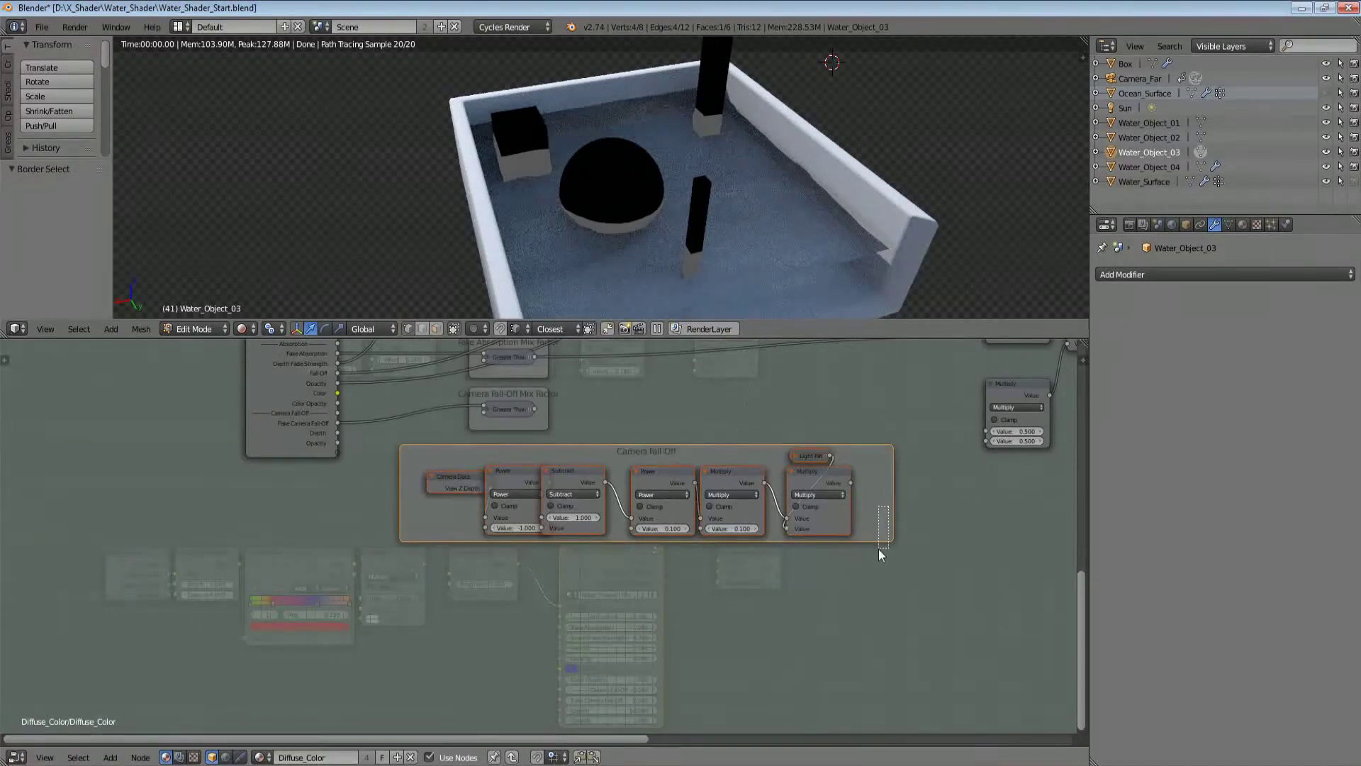
key("g")
left_click(877, 537)
Step: Leave the group, delete the original fall-off chain and route the water shader group's Shader output to the Material Output
scroll(653, 519, "down", 4)
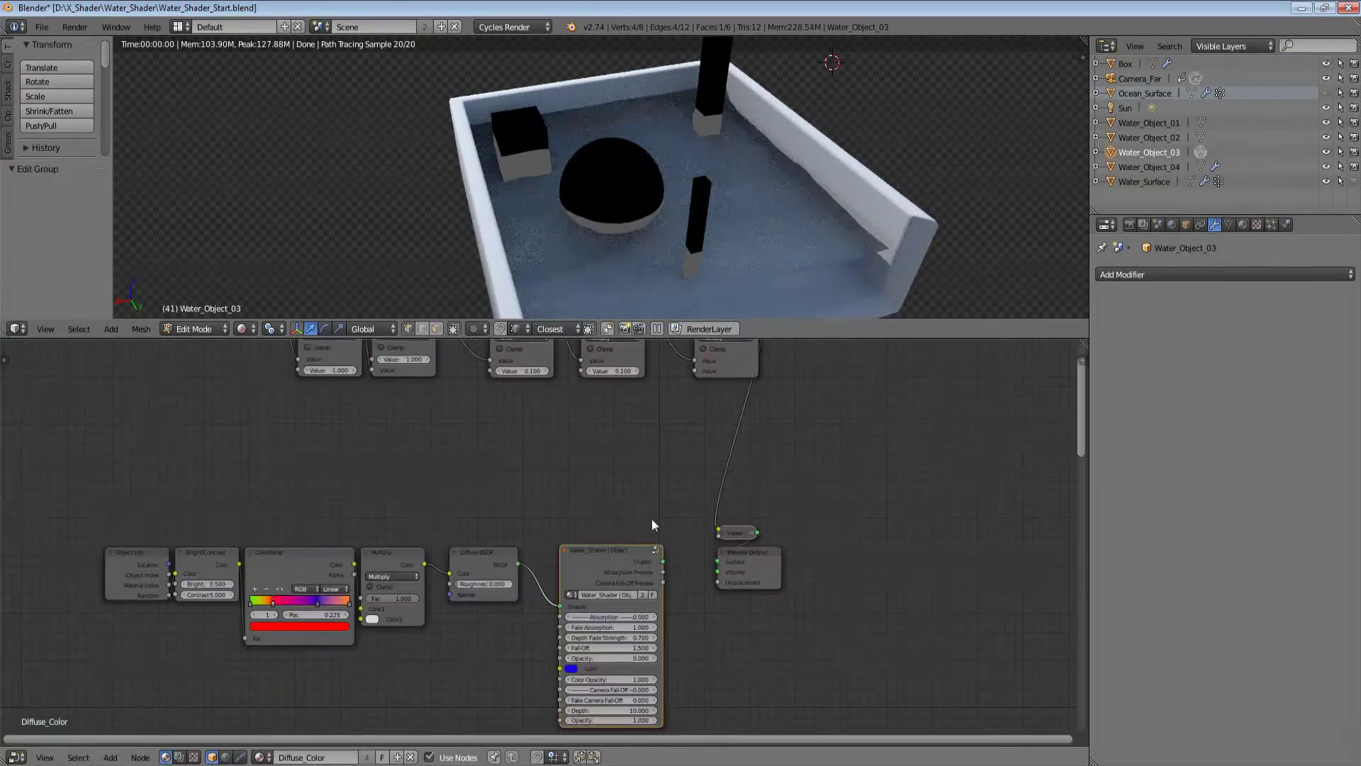
key("ctrl+x")
scroll(619, 573, "up", 2)
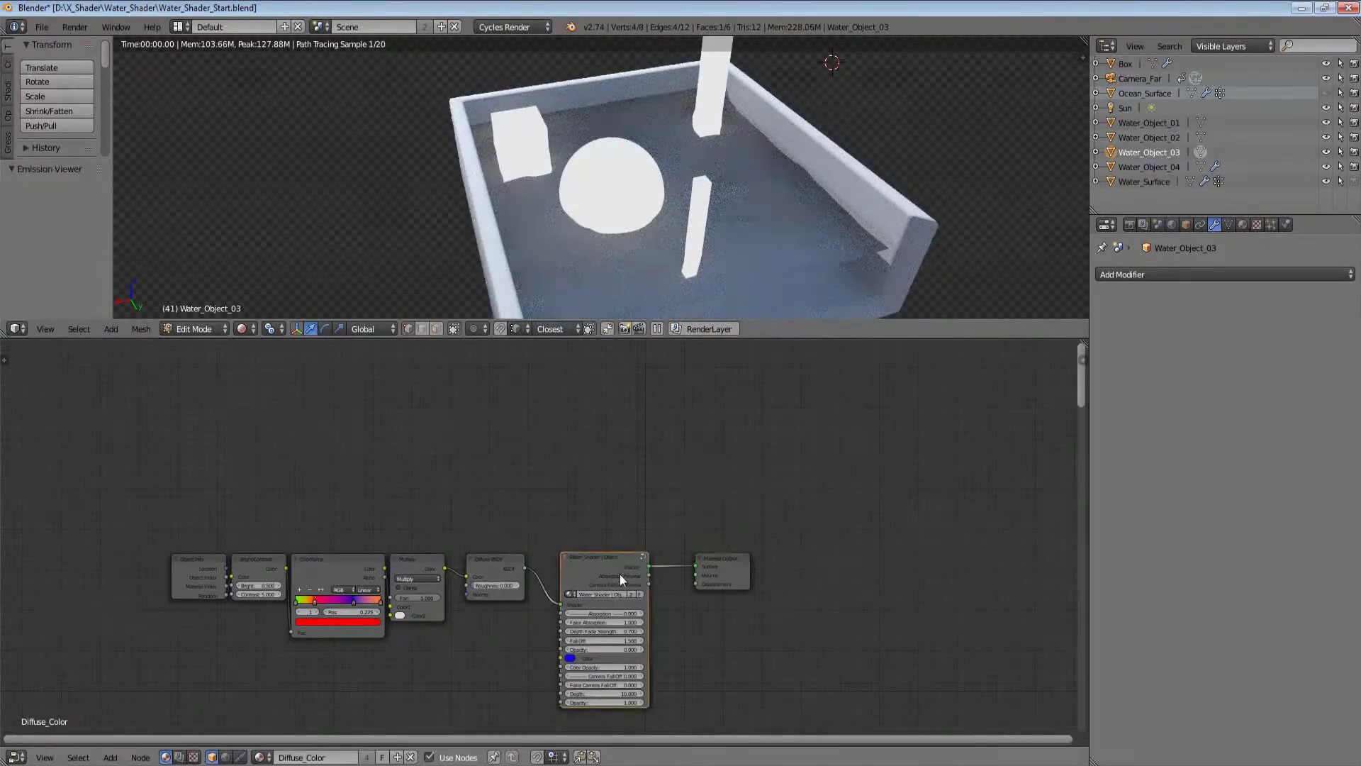
left_click(619, 573, "ctrl+shift")
scroll(678, 549, "up", 1)
scroll(697, 213, "up", 3)
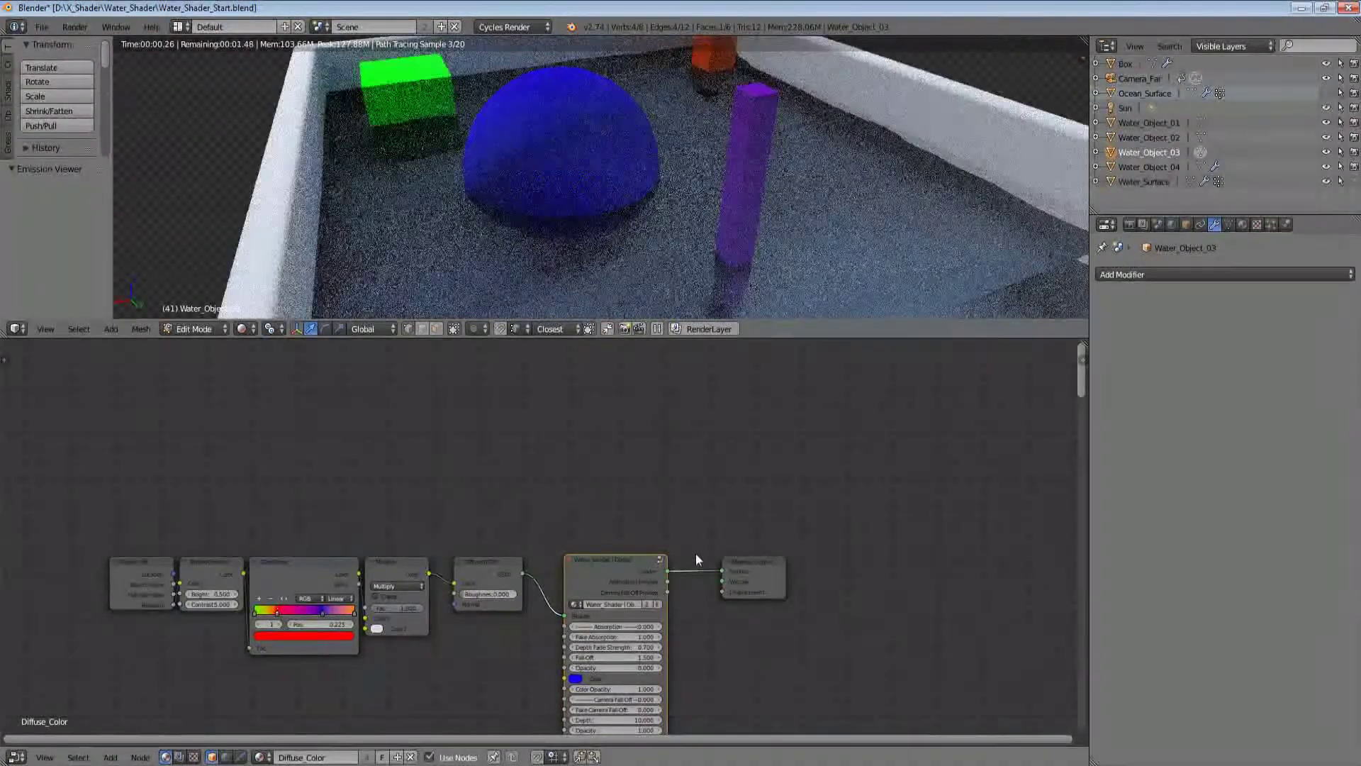
Step: Open the water shader group for editing again and maximize the node editor around the Group Input and Camera Fall-Off frame
key("Tab")
middle_click_drag(652, 589, 661, 599)
key("shift+space")
scroll(731, 518, "up", 2)
scroll(873, 420, "up", 4)
middle_click_drag(1011, 415, 538, 508)
scroll(872, 418, "down", 4)
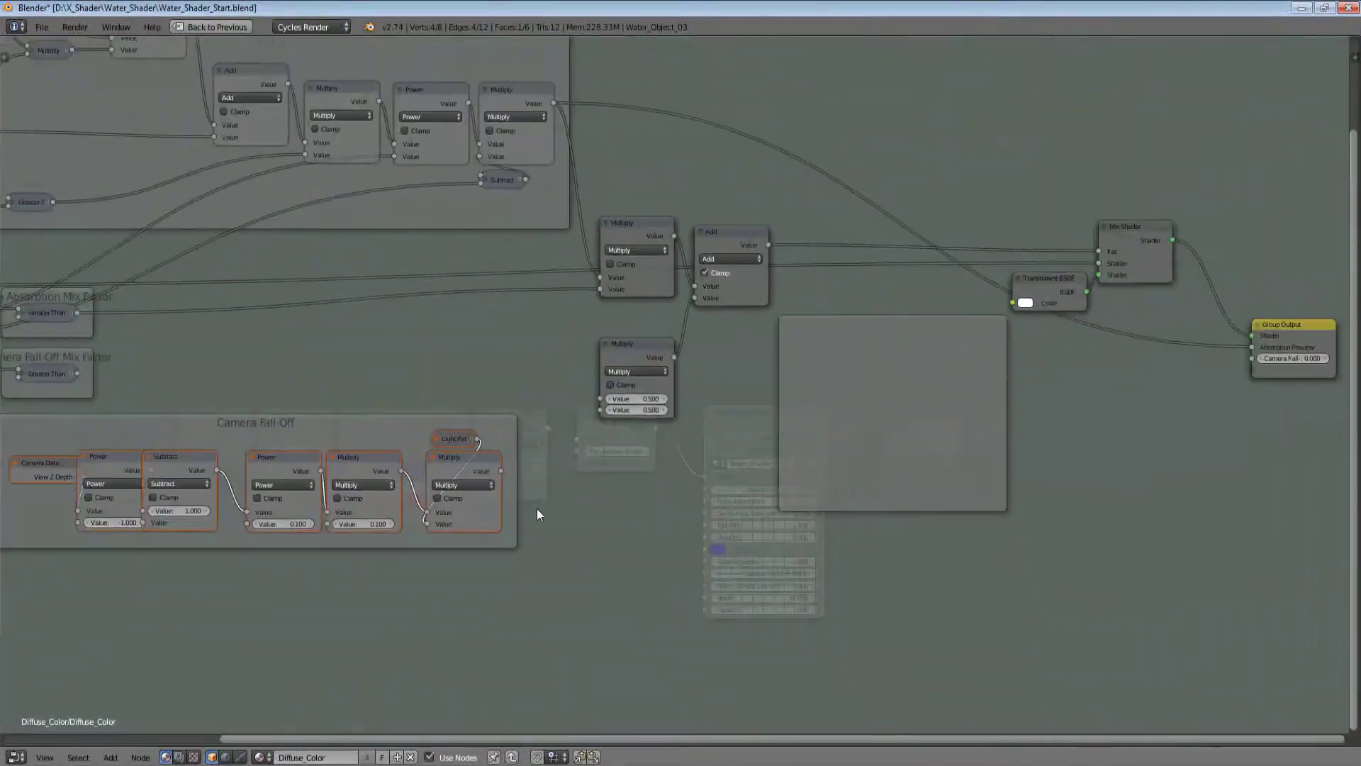
middle_click_drag(628, 475, 843, 479)
middle_click_drag(547, 515, 793, 536)
scroll(792, 536, "up", 4)
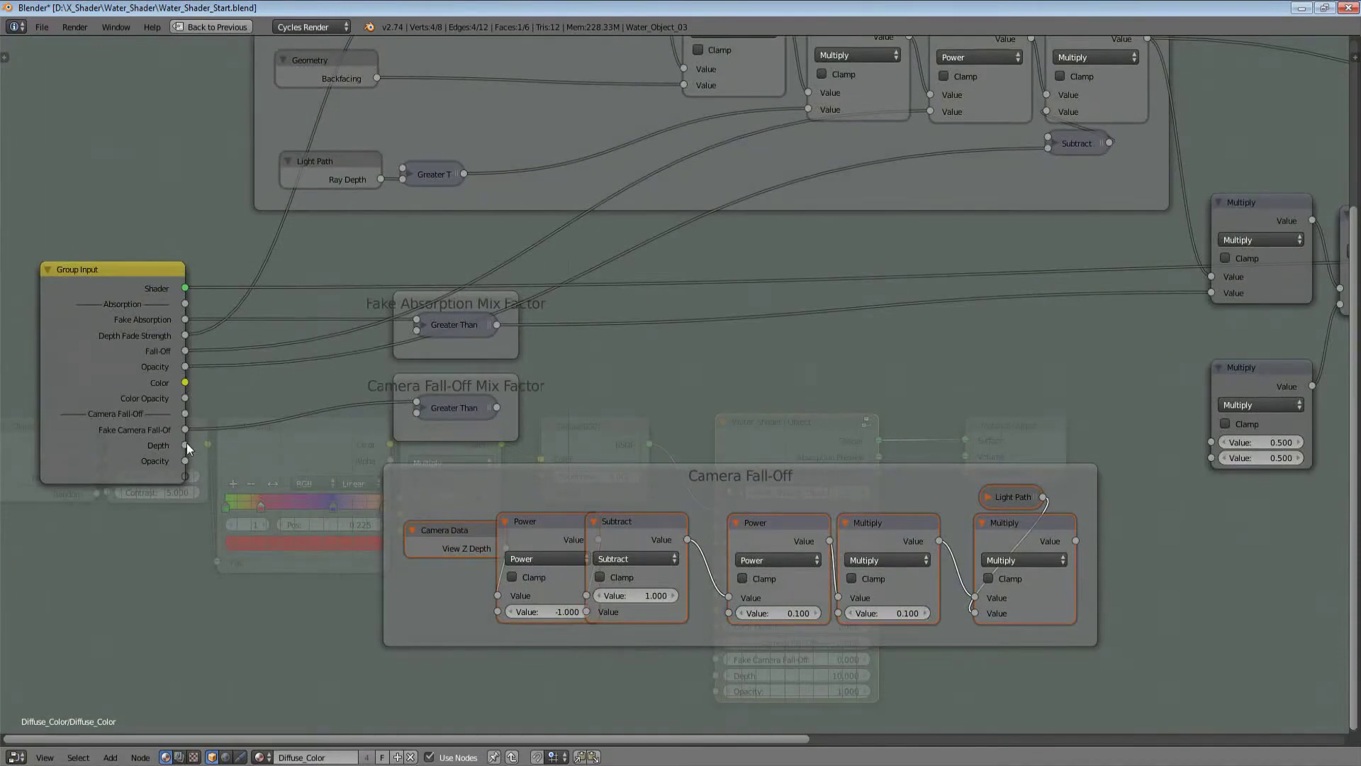
Step: Connect the Group Input's Depth output to the second value of the second Power node in the Camera Fall-Off frame
left_click_drag(185, 444, 303, 494)
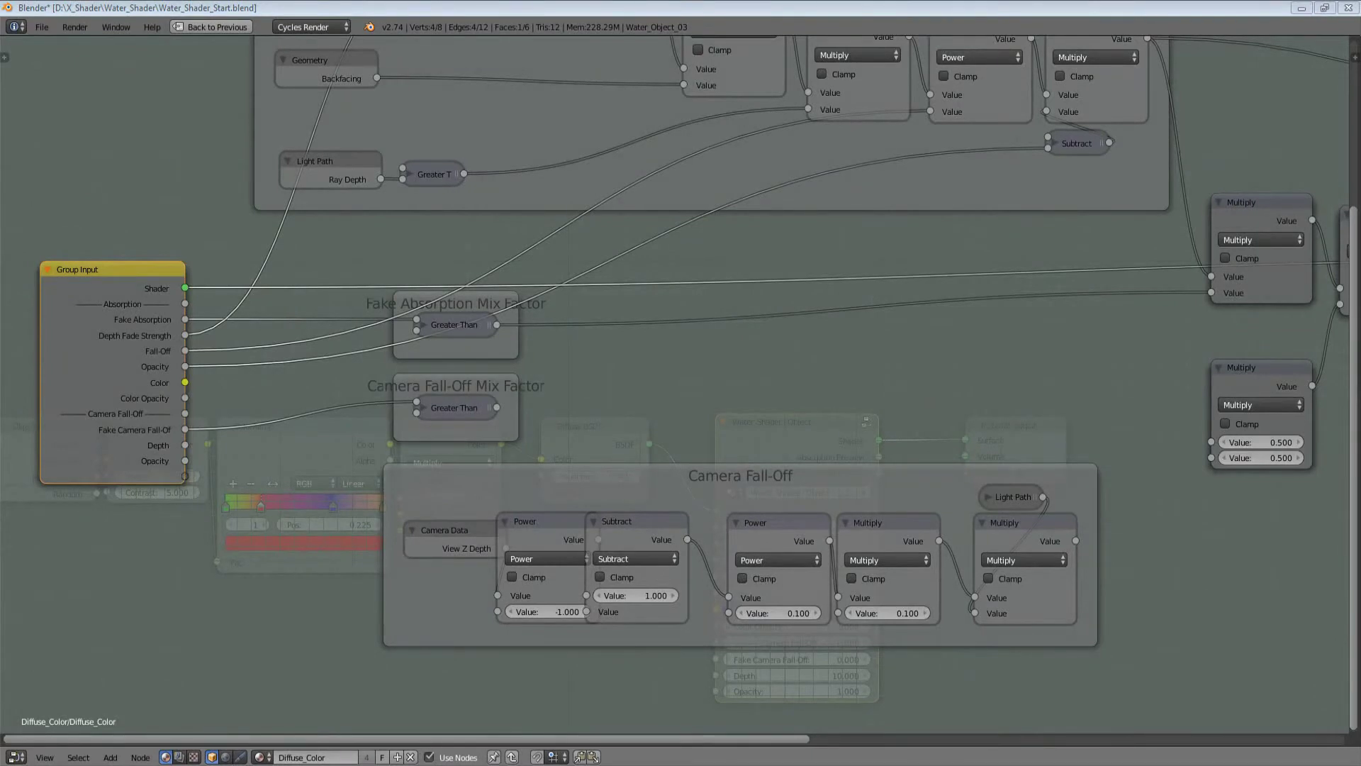
middle_click_drag(291, 529, 270, 504)
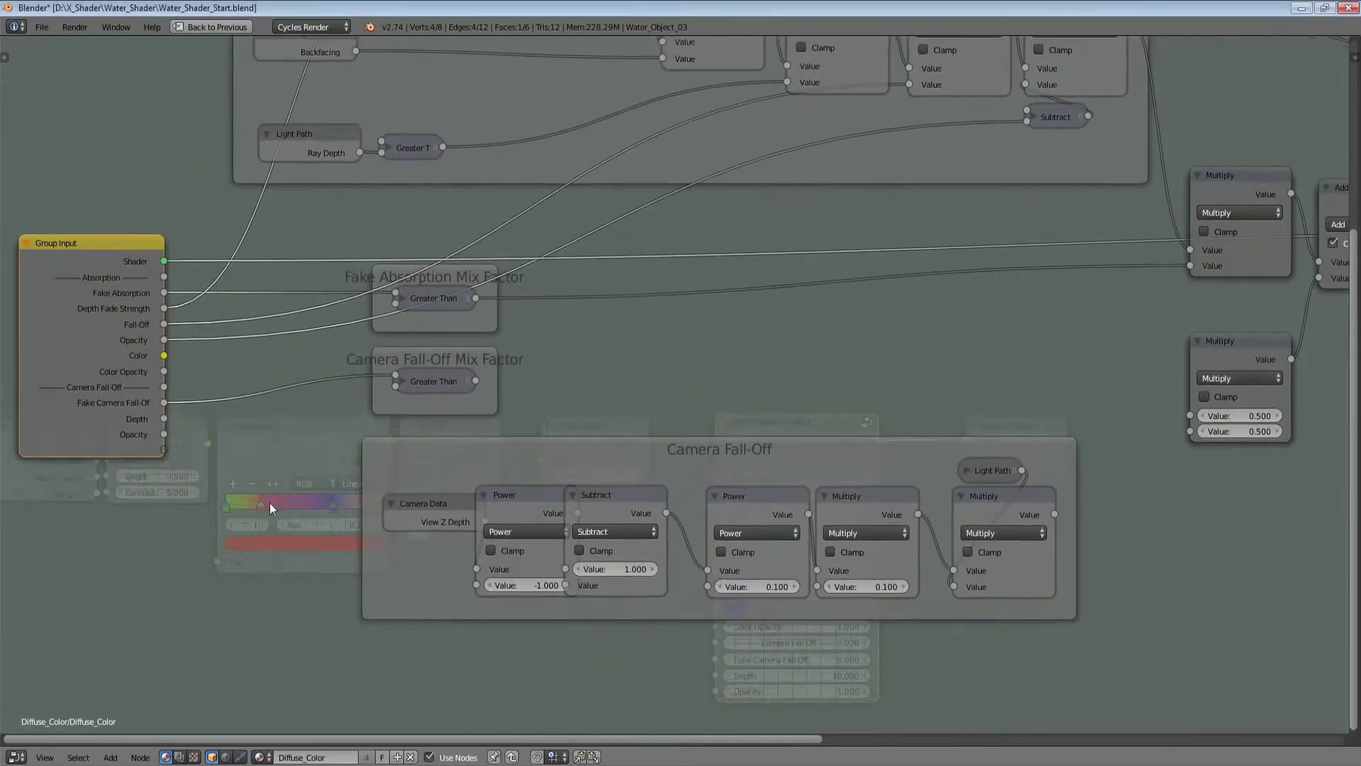
left_click_drag(171, 420, 708, 586)
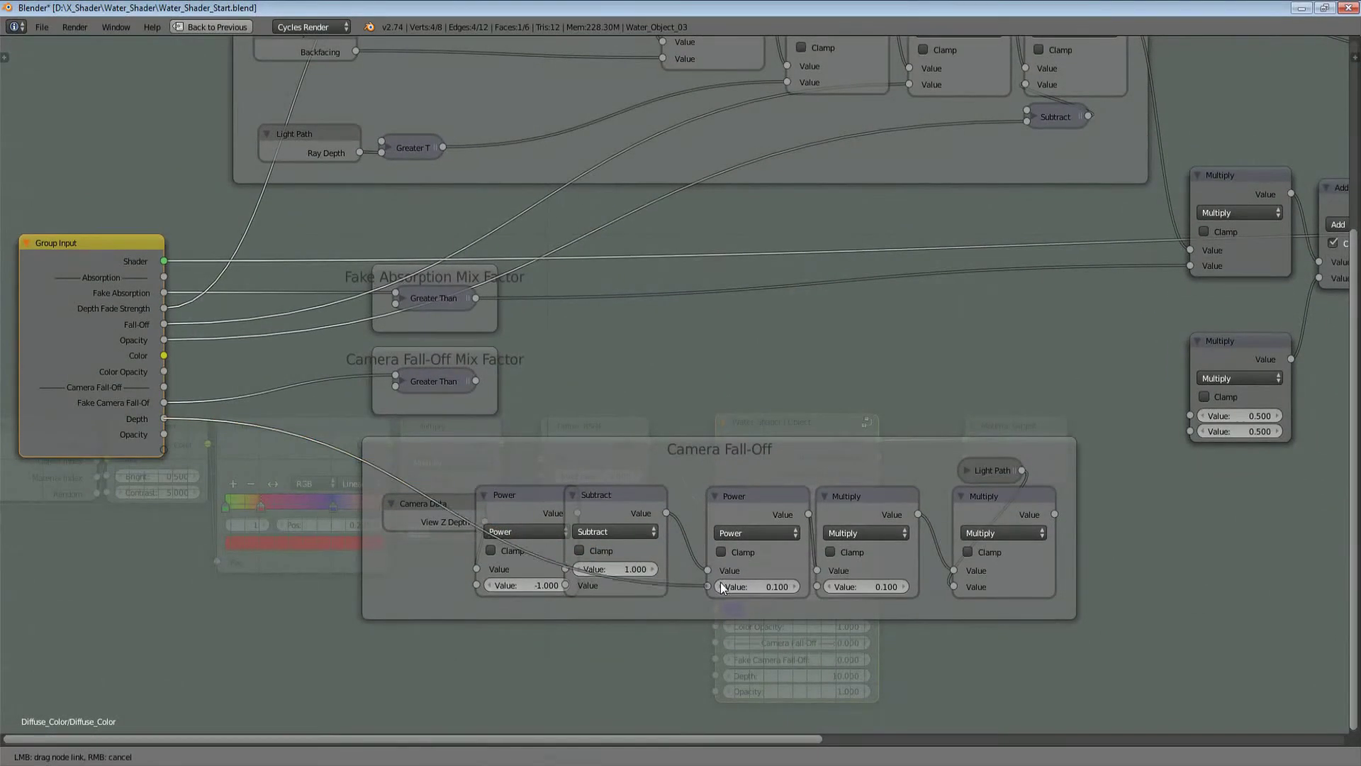
Step: Shift the Subtract node horizontally clear of the first Power node and connect the Group Input's Opacity to the first Multiply node's second value
left_click(631, 496)
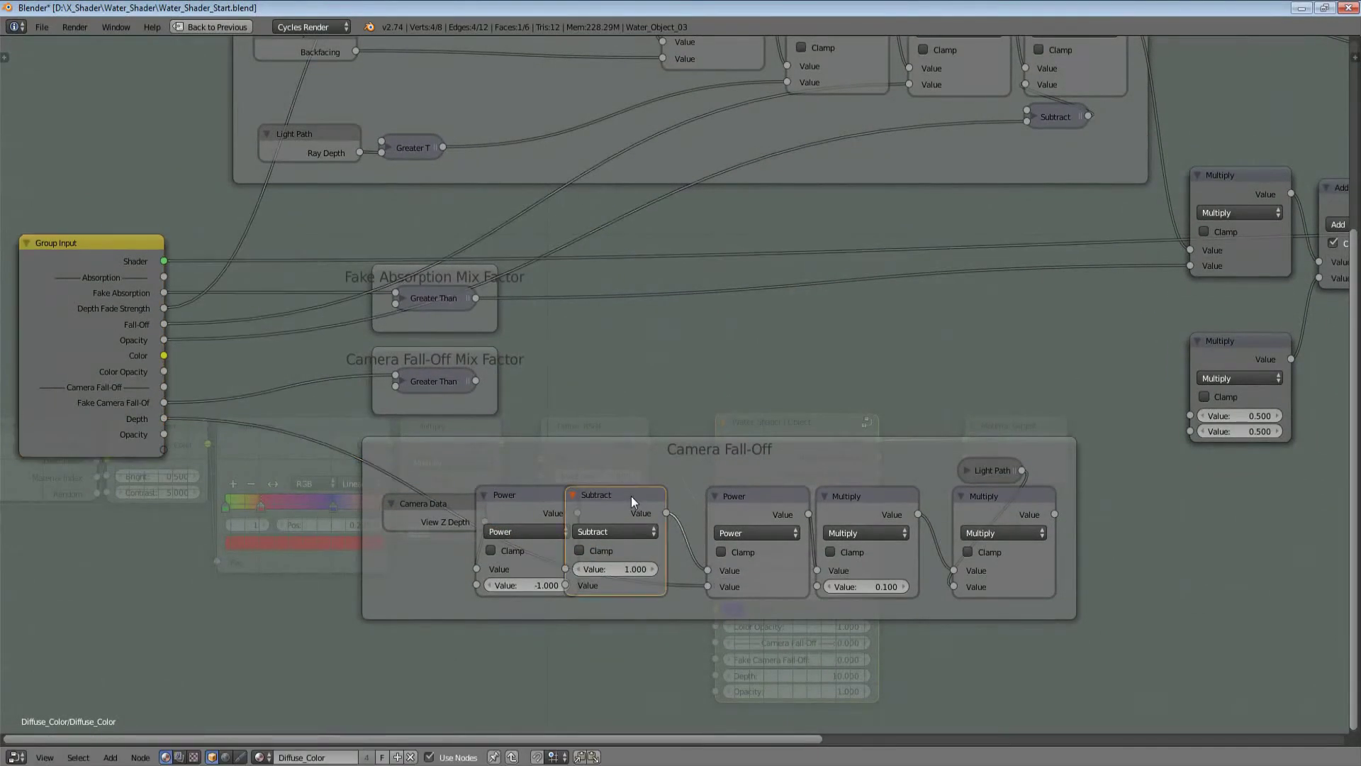
key("g")
key("x")
left_click(661, 495)
middle_click_drag(662, 496, 740, 529)
left_click_drag(242, 467, 901, 623)
Step: Connect the Camera Fall-Off chain's output and the Camera Fall-Off Mix Factor's Greater Than output to the lower Multiply node's two values
middle_click_drag(900, 622, 556, 638)
scroll(706, 636, "down", 3)
left_click_drag(734, 529, 823, 467)
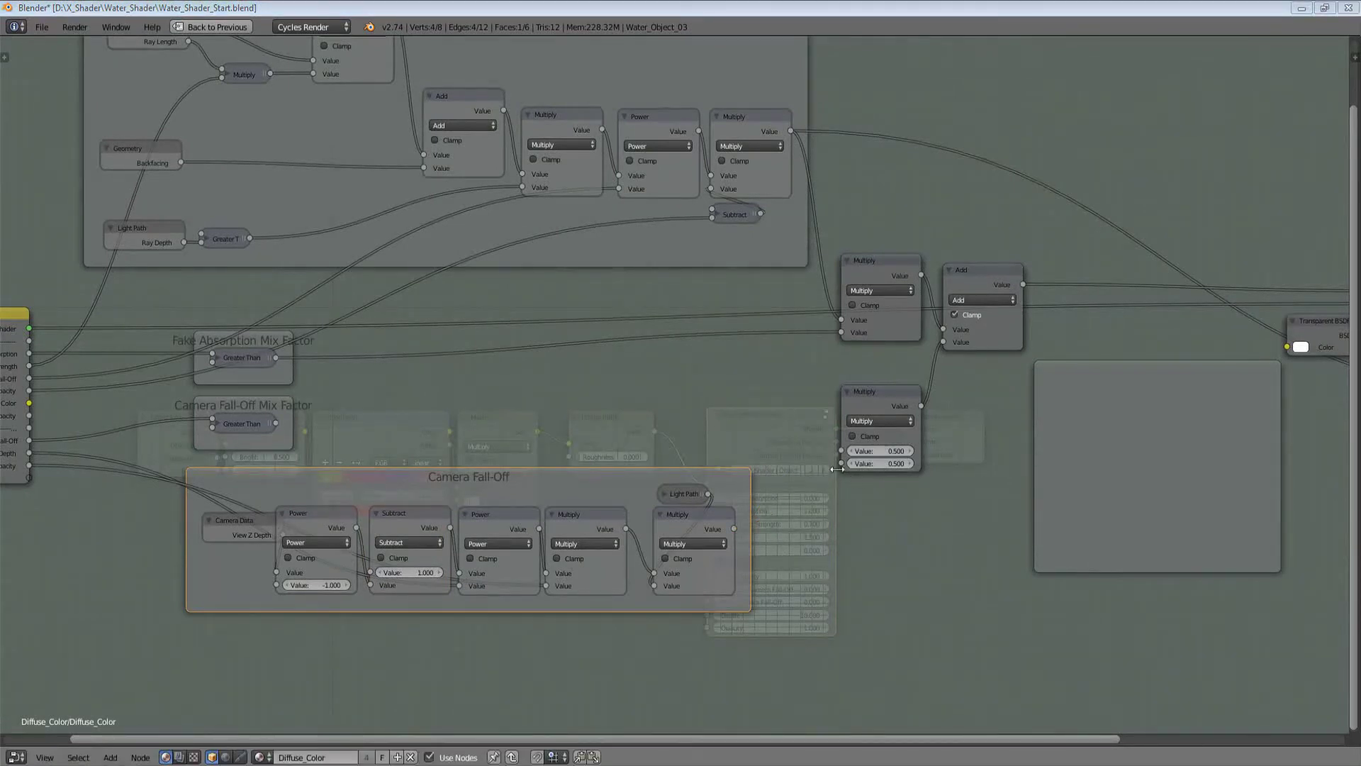
left_click_drag(734, 528, 831, 445)
middle_click_drag(305, 451, 421, 449)
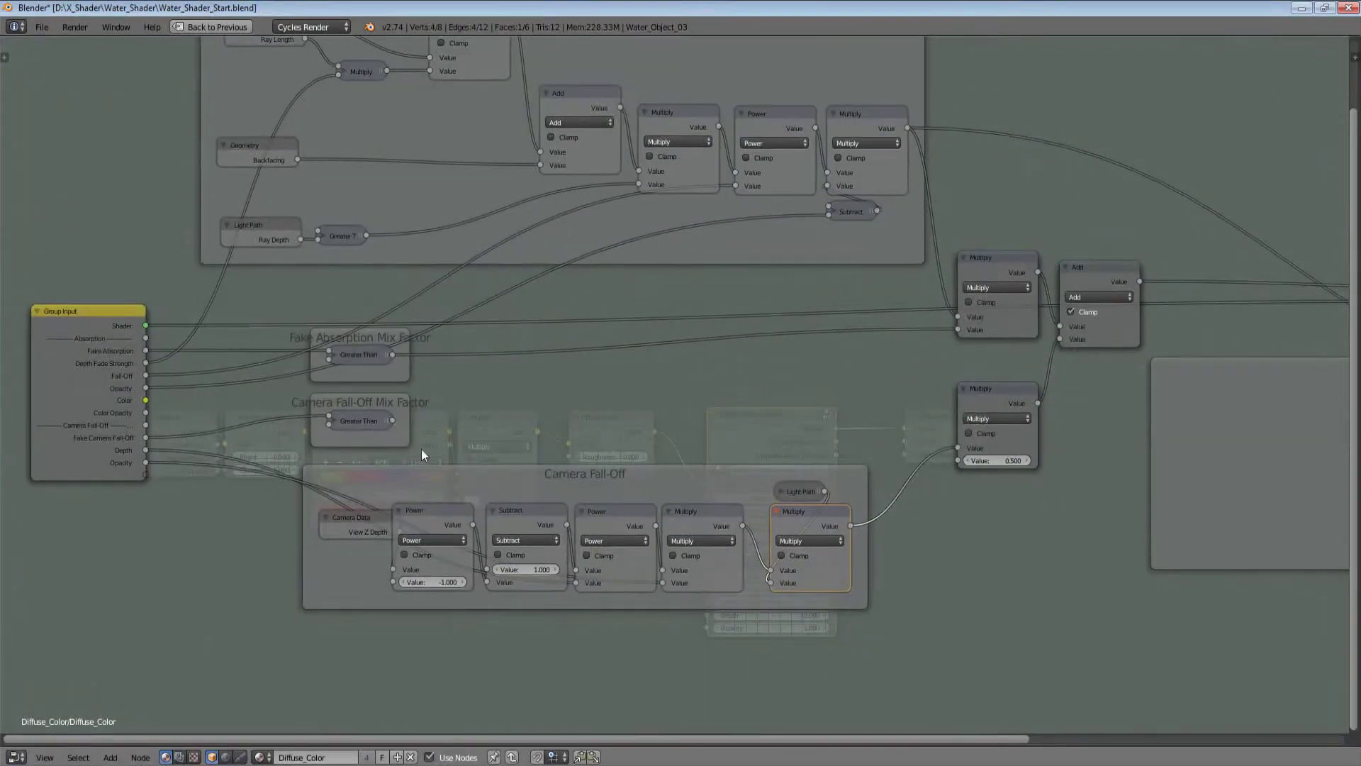
left_click_drag(392, 421, 957, 460)
Step: Move the lower Multiply node up slightly and shift the Add node down vertically between the two Multiply nodes
left_click_drag(977, 394, 973, 368)
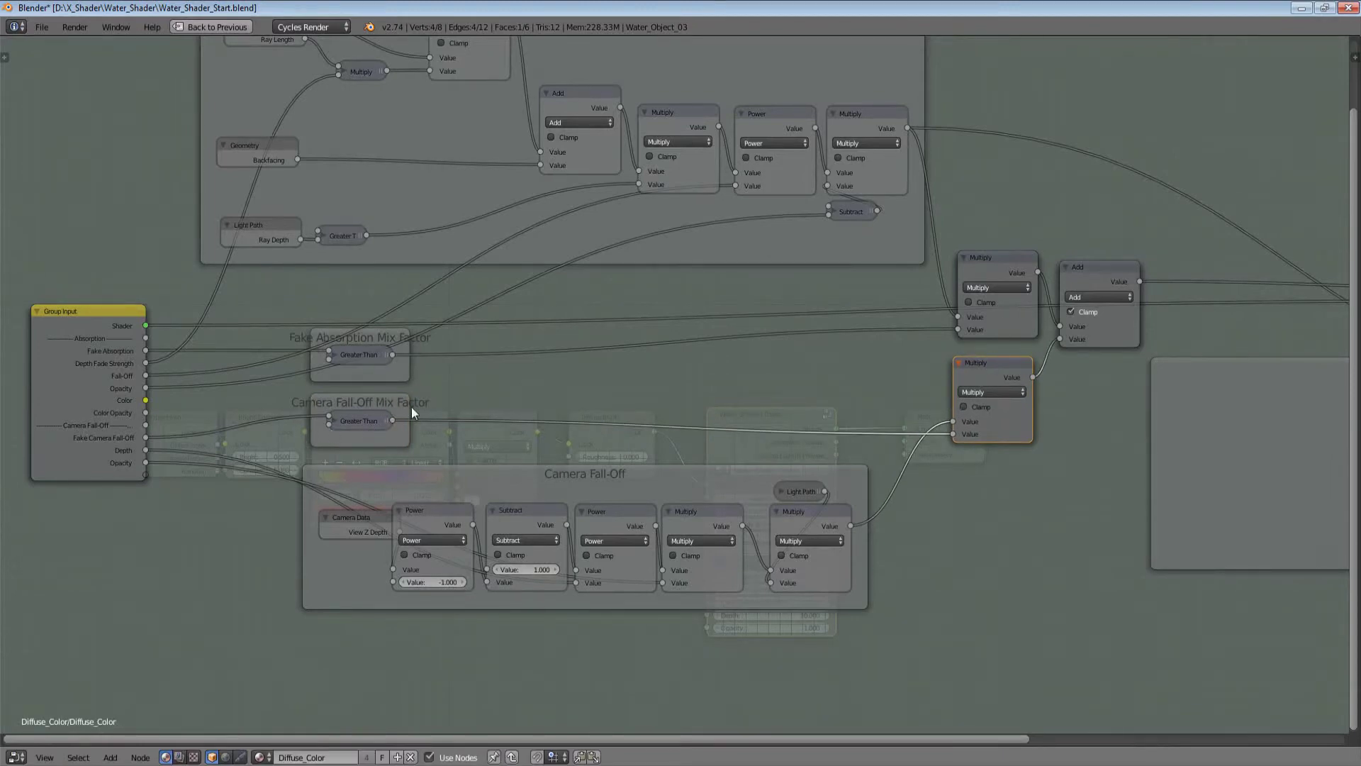
middle_click_drag(412, 407, 326, 453)
middle_click_drag(987, 443, 788, 489)
left_click(830, 378)
key("g")
key("y")
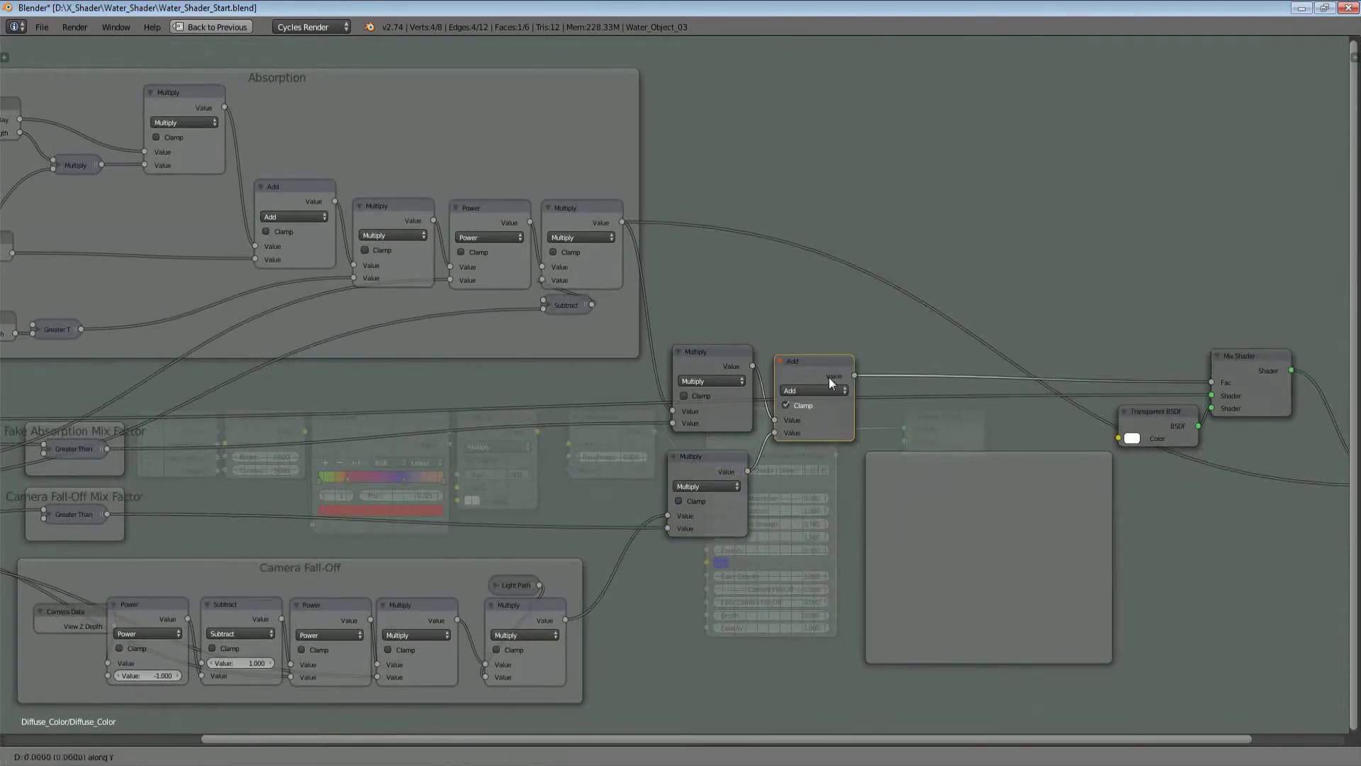
left_click(829, 398)
Step: Review the group's connections between the Group Input, the Camera Fall-Off frame and the Group Output
middle_click_drag(941, 434, 789, 483)
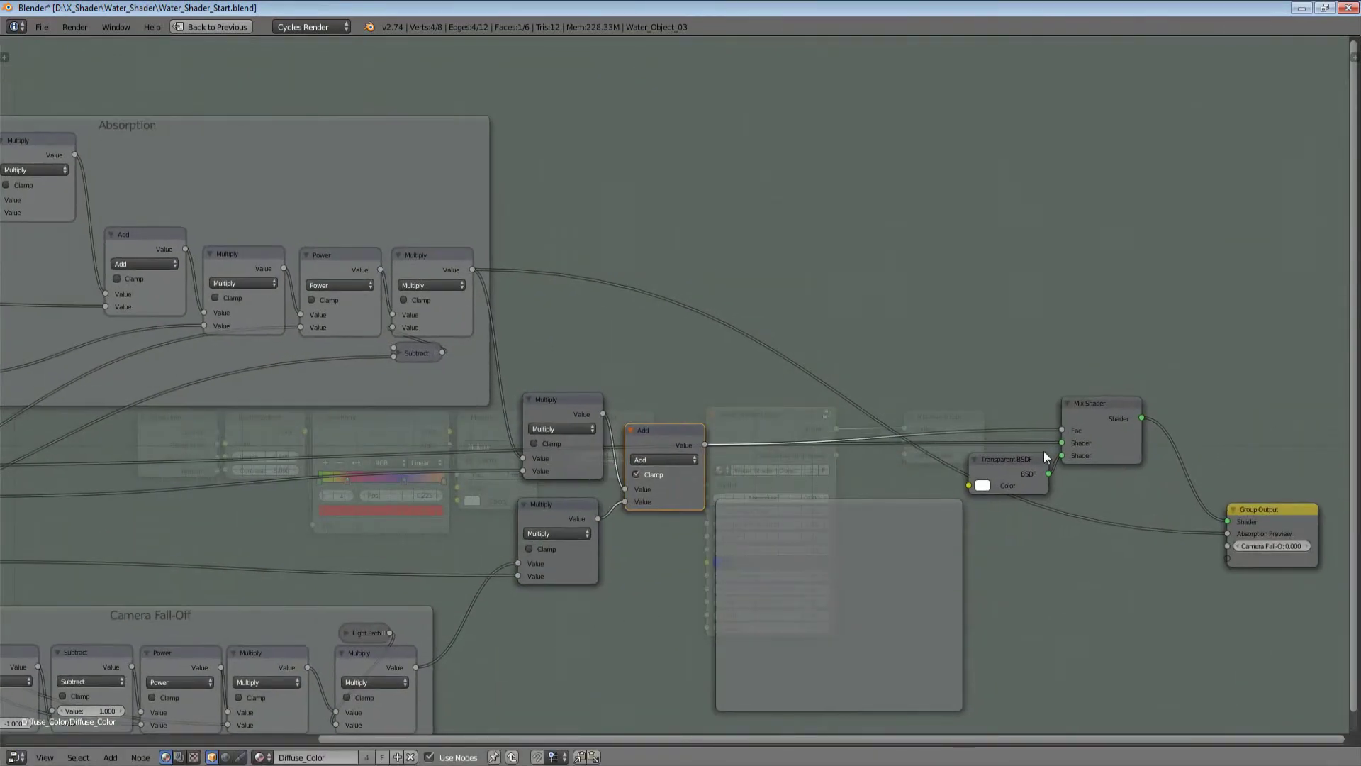
middle_click_drag(1043, 451, 975, 406)
middle_click_drag(456, 533, 1010, 459)
middle_click_drag(170, 430, 401, 392)
middle_click_drag(493, 405, 394, 413)
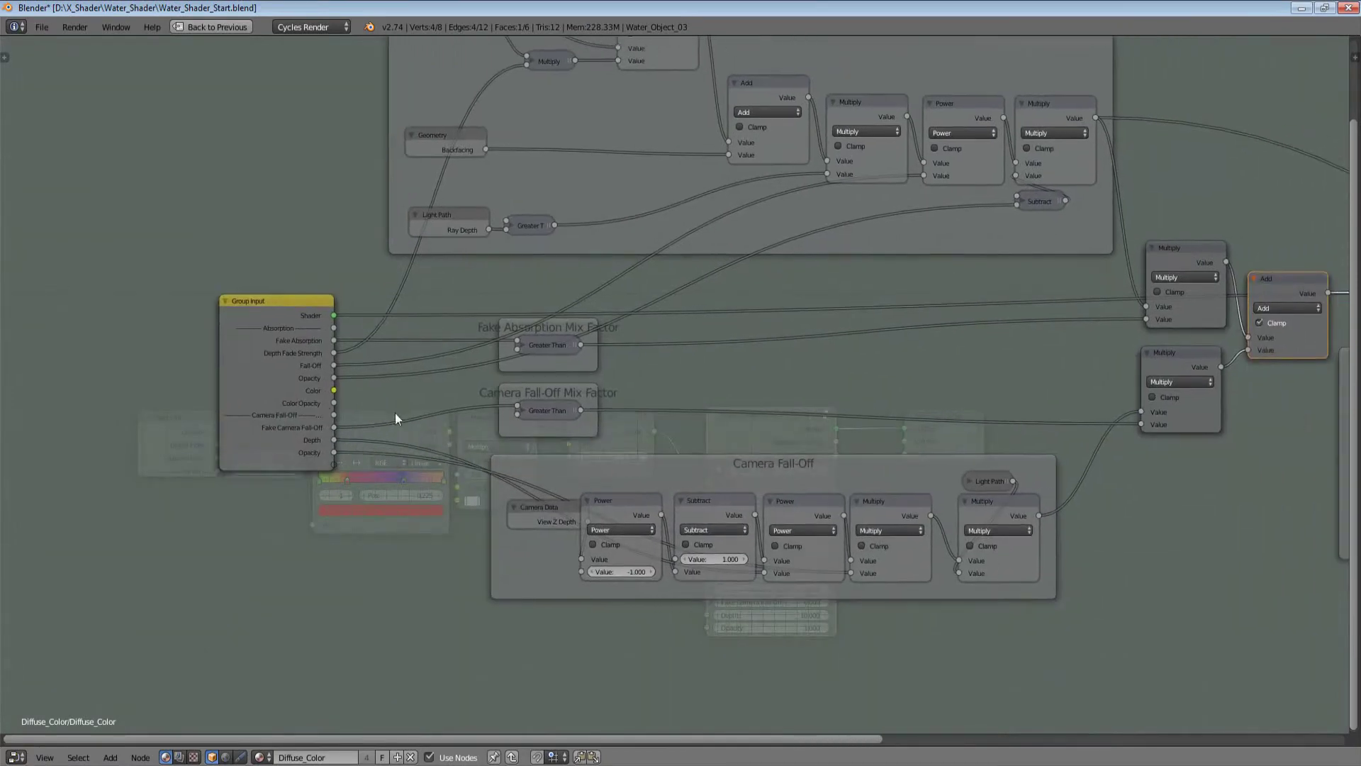
left_click(276, 411)
middle_click_drag(695, 407, 580, 439)
scroll(580, 439, "down", 4)
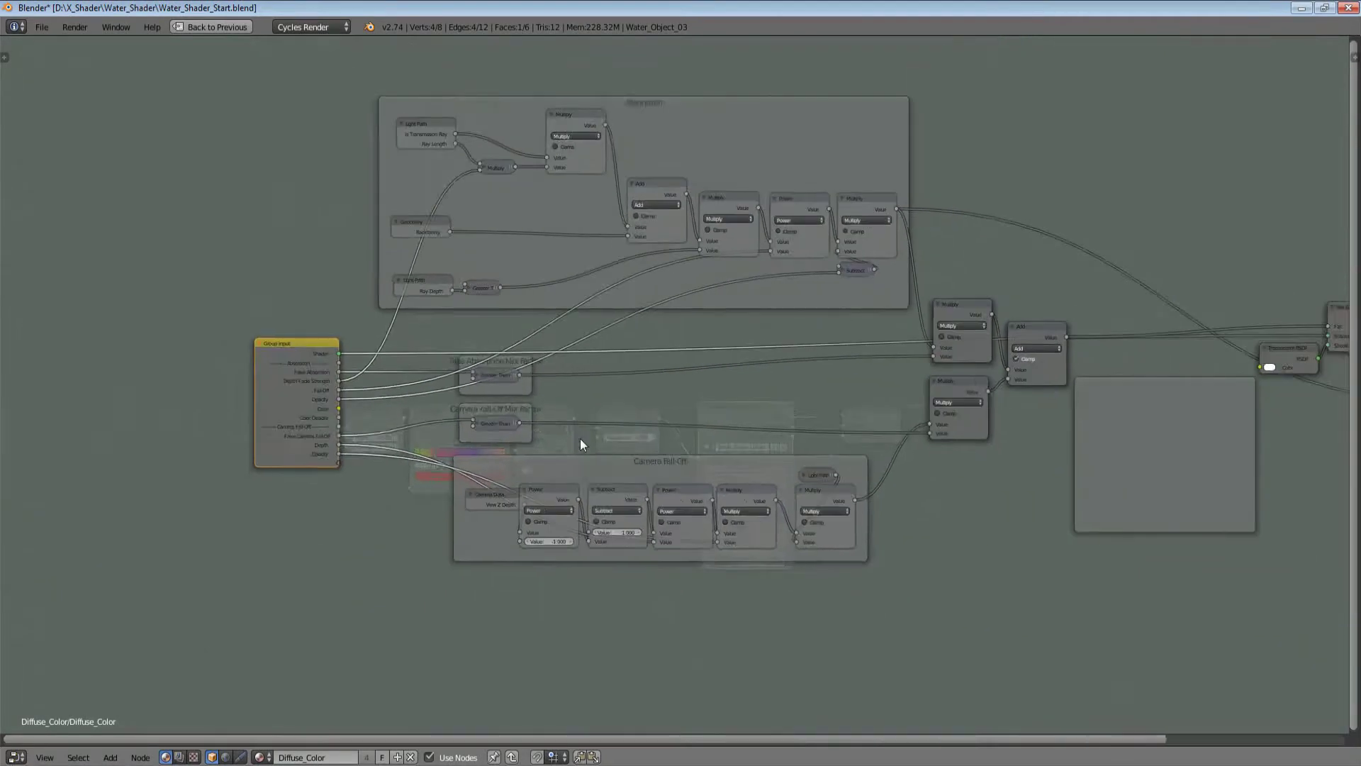
Step: Duplicate the final Mix Shader node and place the copy inside the empty frame
middle_click_drag(1084, 451, 839, 448)
scroll(839, 448, "up", 1)
middle_click_drag(1167, 452, 954, 449)
scroll(954, 449, "up", 2)
scroll(954, 449, "up", 2)
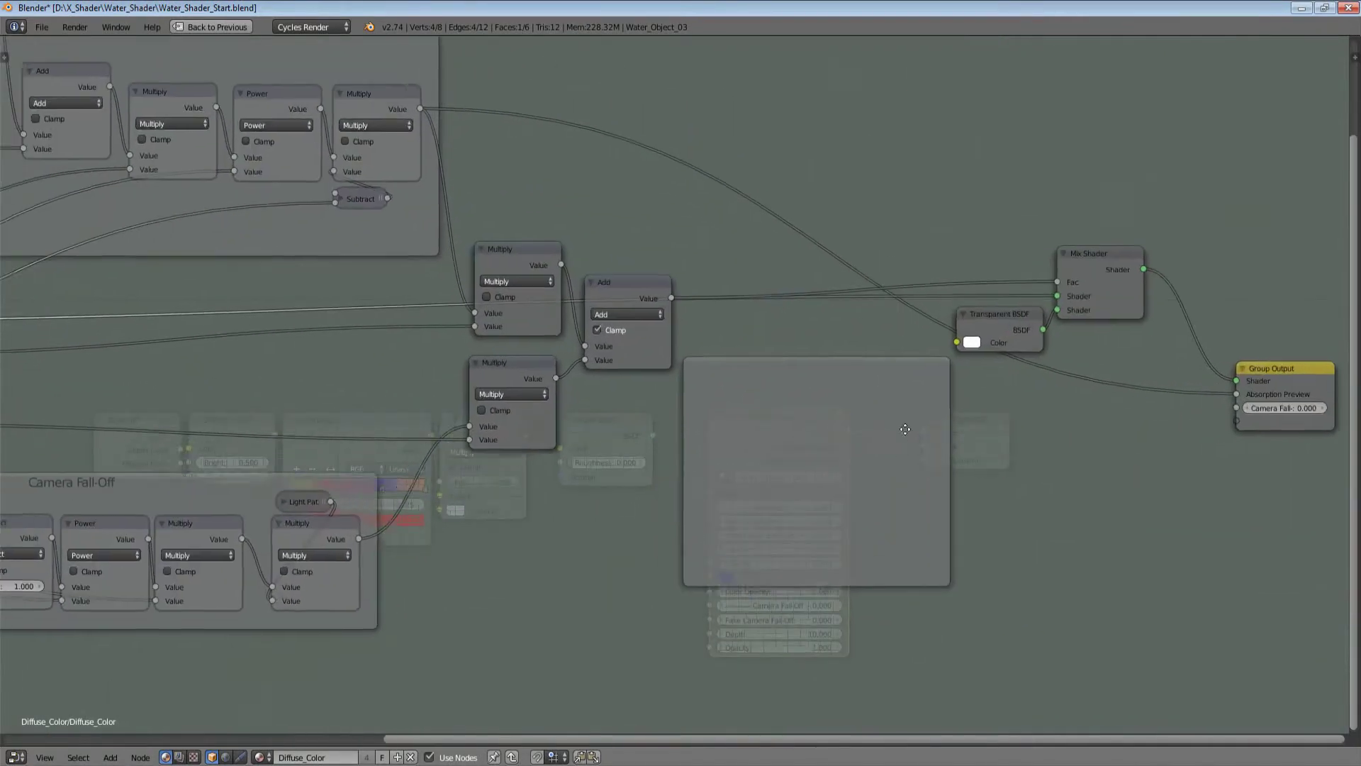
scroll(934, 437, "left", 1, "ctrl")
left_click(1160, 278)
key("shift+d")
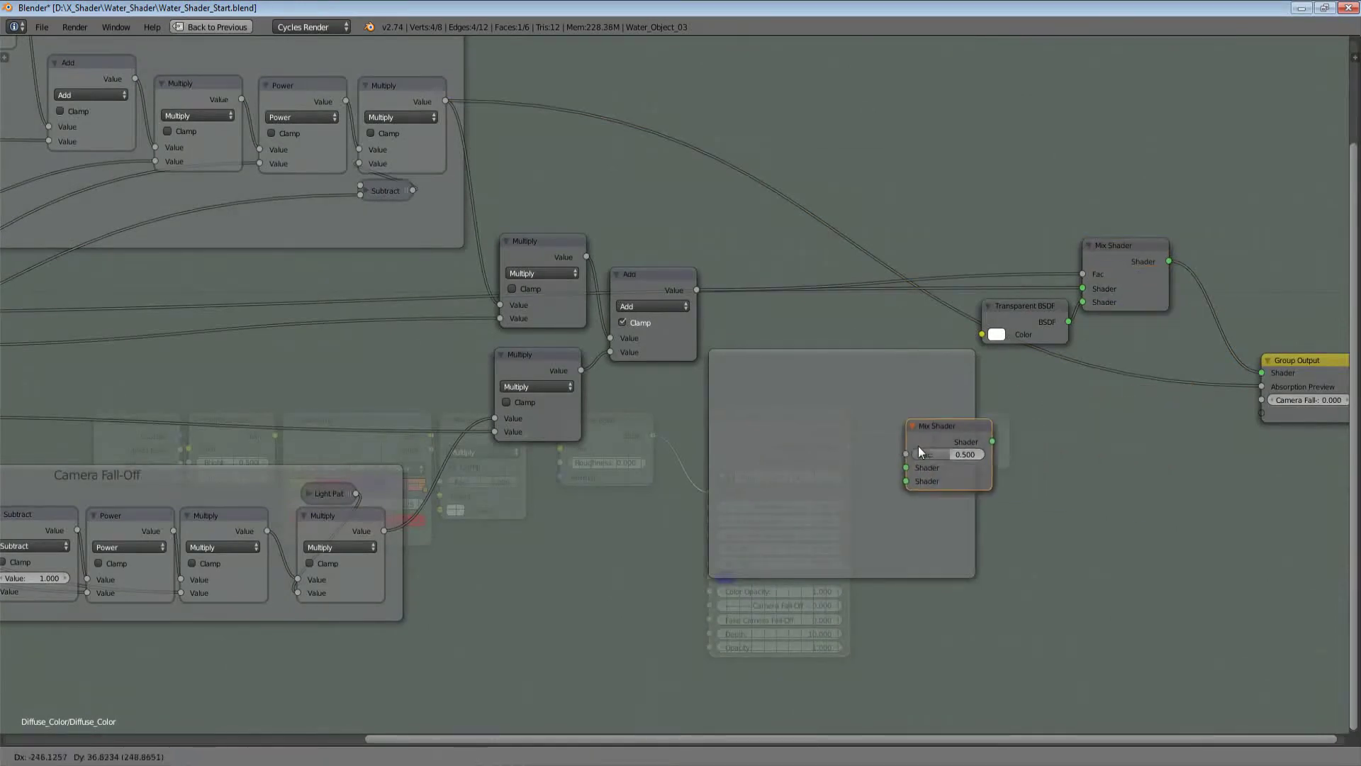
left_click(912, 415)
Step: Add a Diffuse BSDF node to the frame and connect it to the duplicated Mix Shader's second Shader input
key("shift+a")
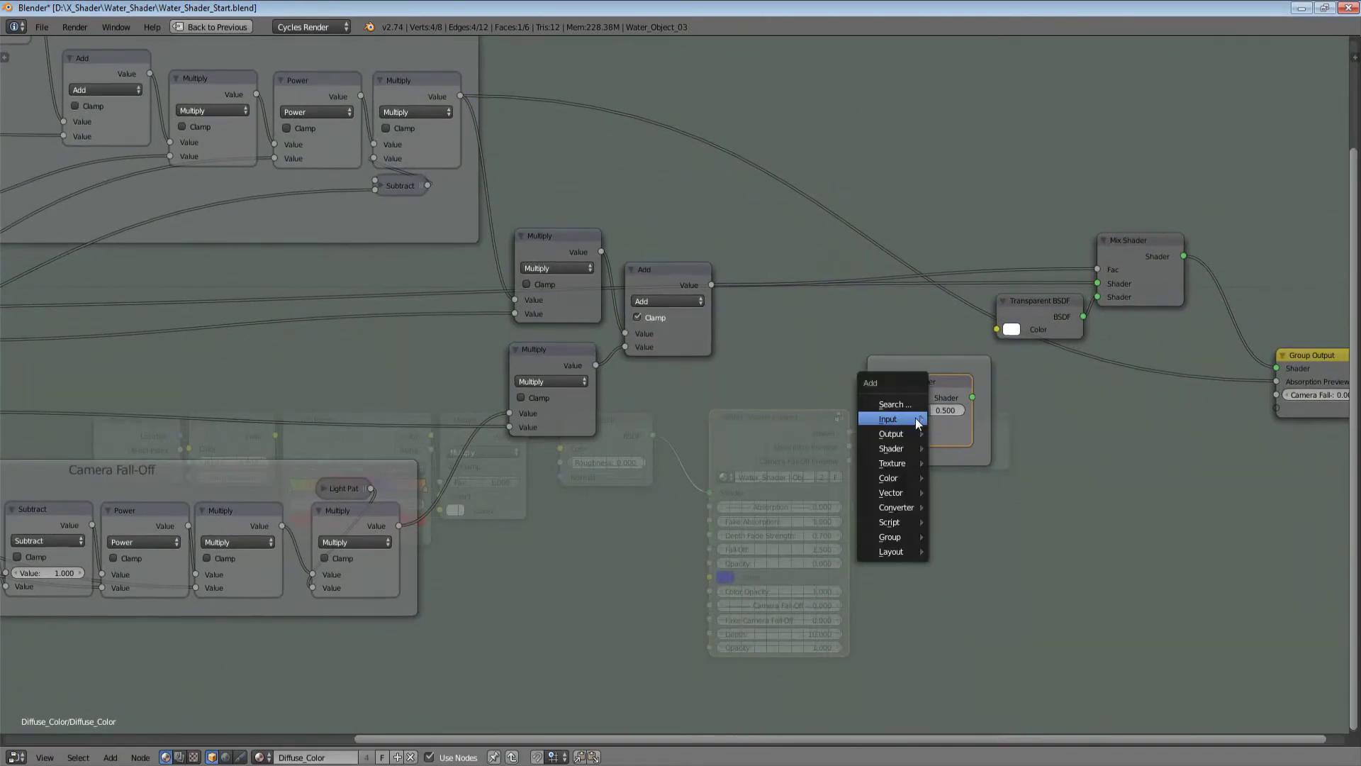
mouse_move(895, 450)
left_click(957, 477)
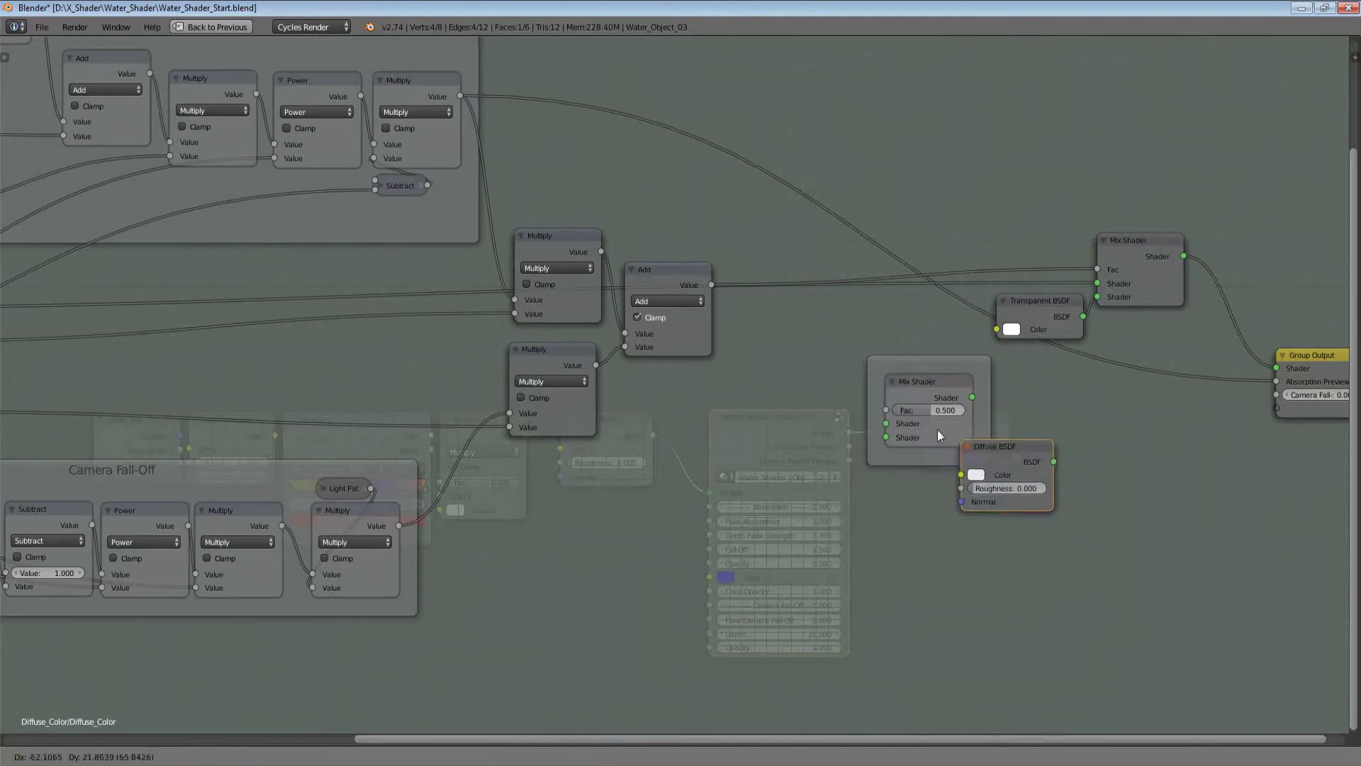
left_click(882, 384)
left_click_drag(930, 397, 815, 468)
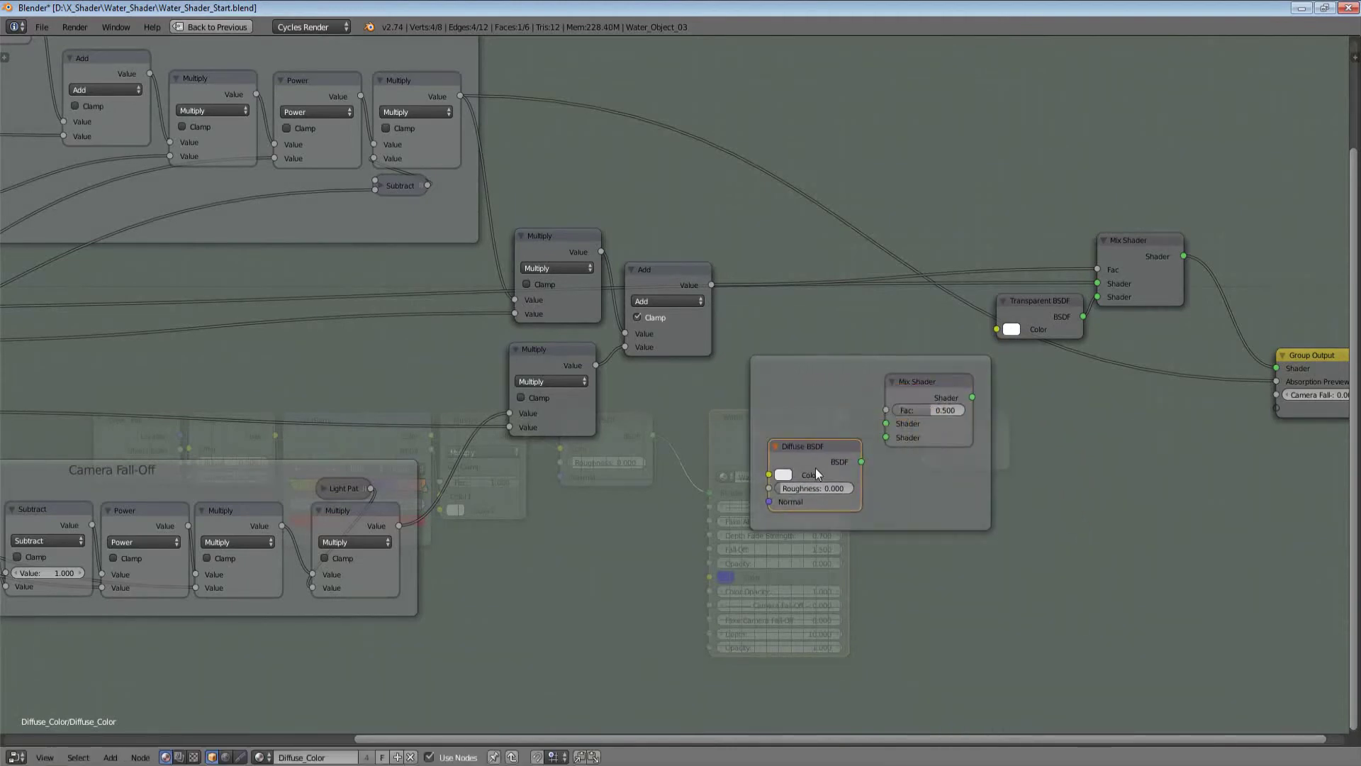
key("alt+s")
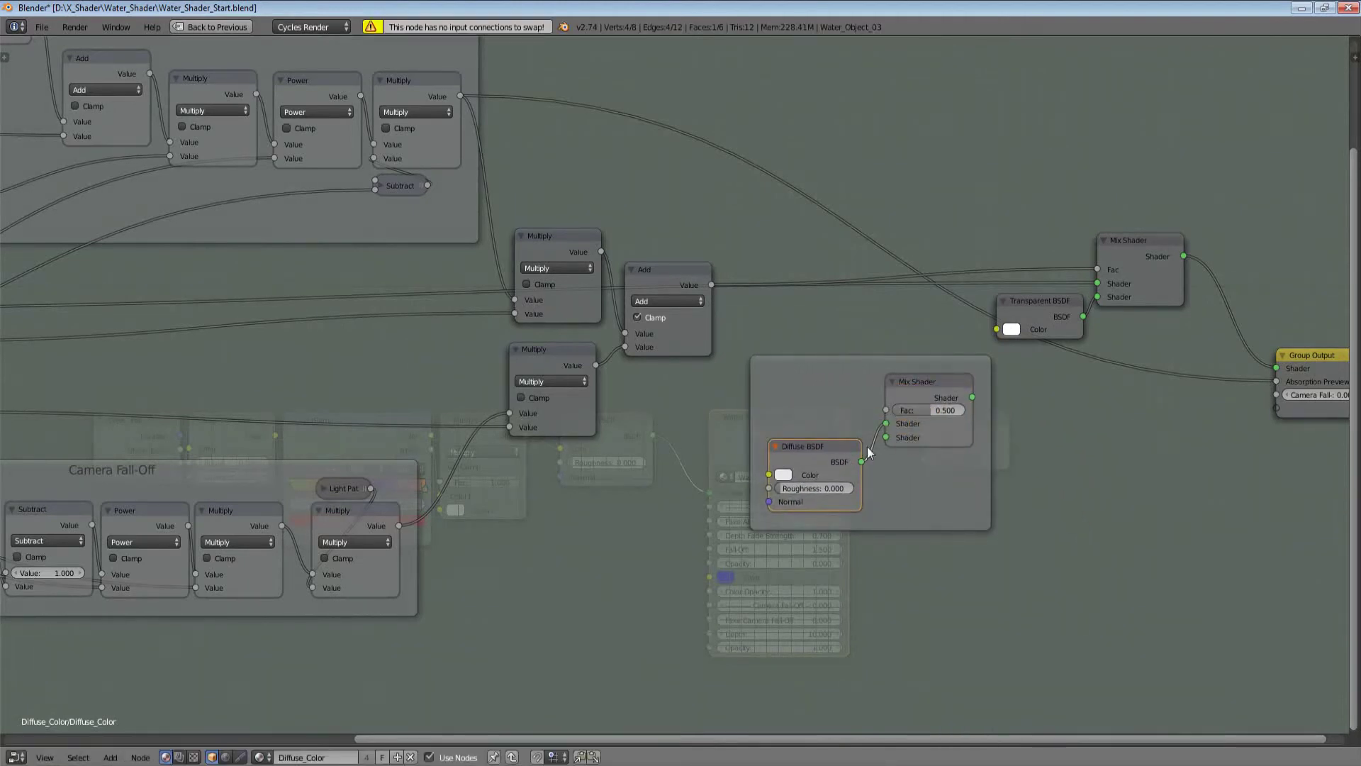
middle_click_drag(879, 458, 991, 477)
left_click(962, 456)
key("alt+s")
Step: Connect the Group Input's Shader output to the framed Mix Shader's first Shader input
scroll(833, 514, "down", 4)
middle_click_drag(828, 521, 1181, 478)
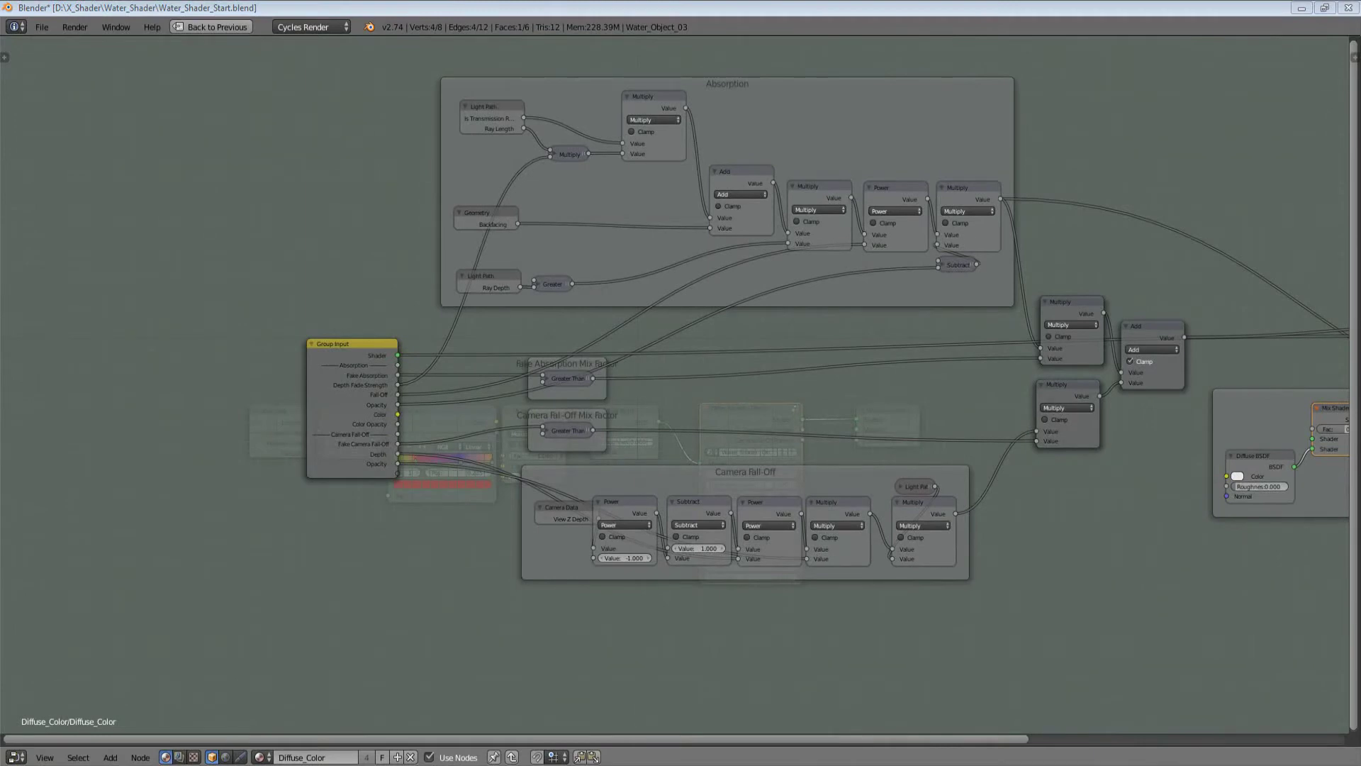
middle_click_drag(453, 367, 291, 355)
left_click_drag(236, 343, 1152, 427)
middle_click_drag(1155, 426, 542, 448)
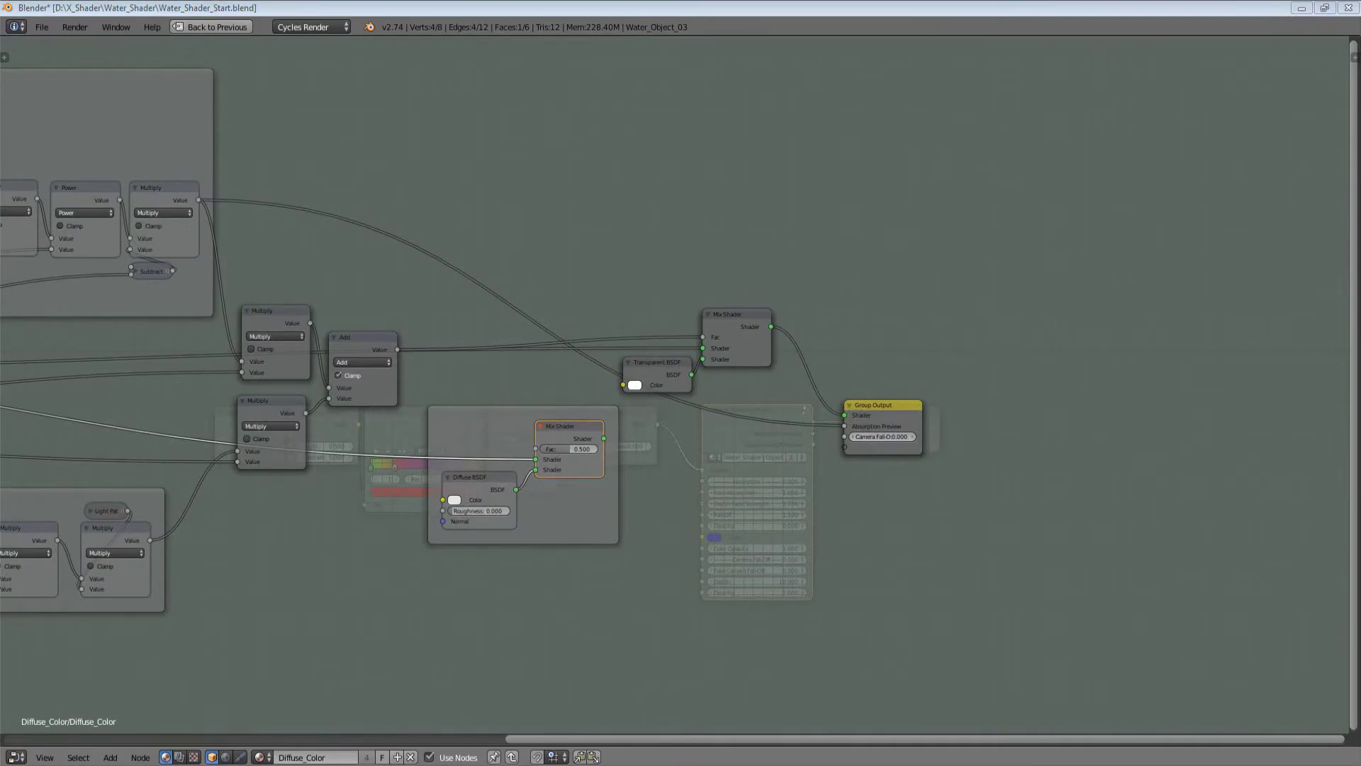
Step: Connect the framed Mix Shader's output to the final Mix Shader's first Shader input and reposition the Transparent BSDF and Group Output nodes nearby
scroll(738, 397, "up", 5)
middle_click_drag(699, 475, 1049, 482)
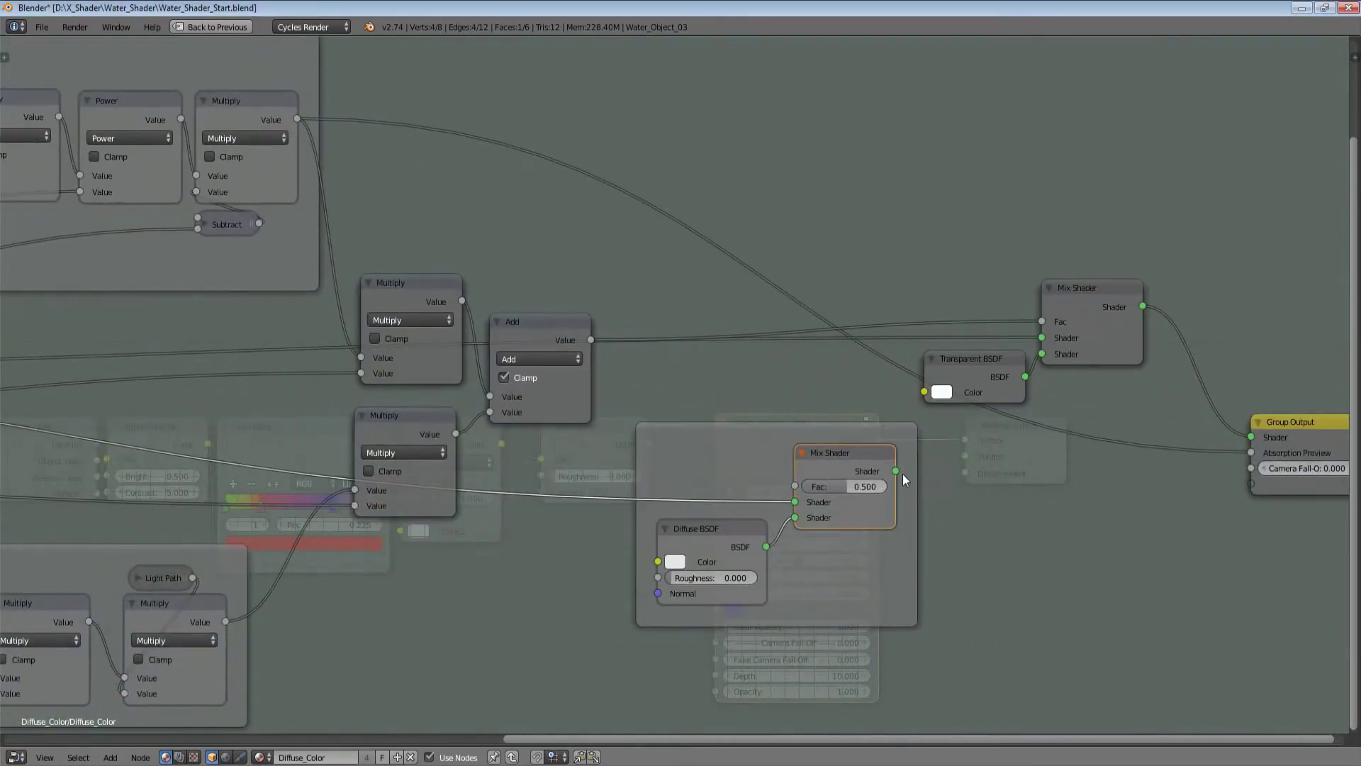
left_click_drag(897, 471, 1137, 403)
left_click_drag(984, 377, 1042, 496)
scroll(1151, 428, "down", 2)
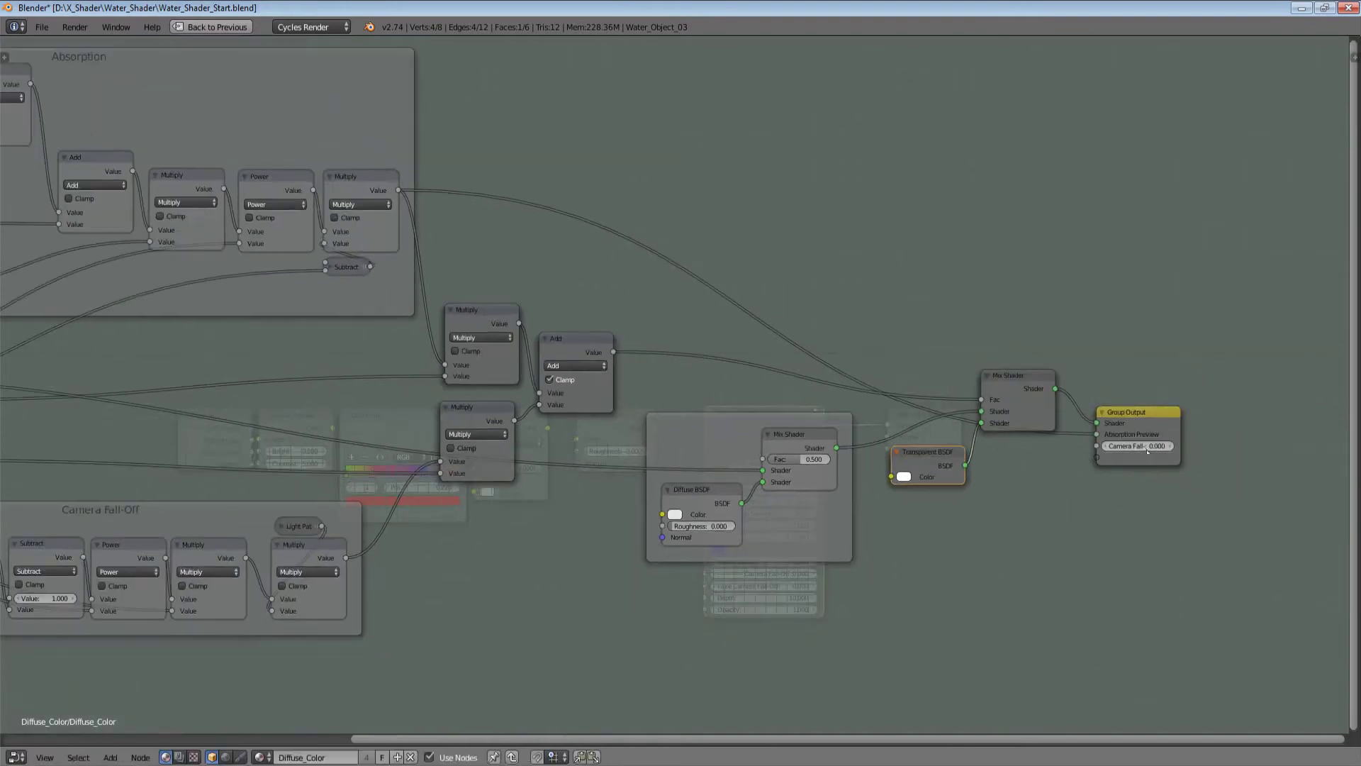
left_click_drag(1151, 427, 1124, 441)
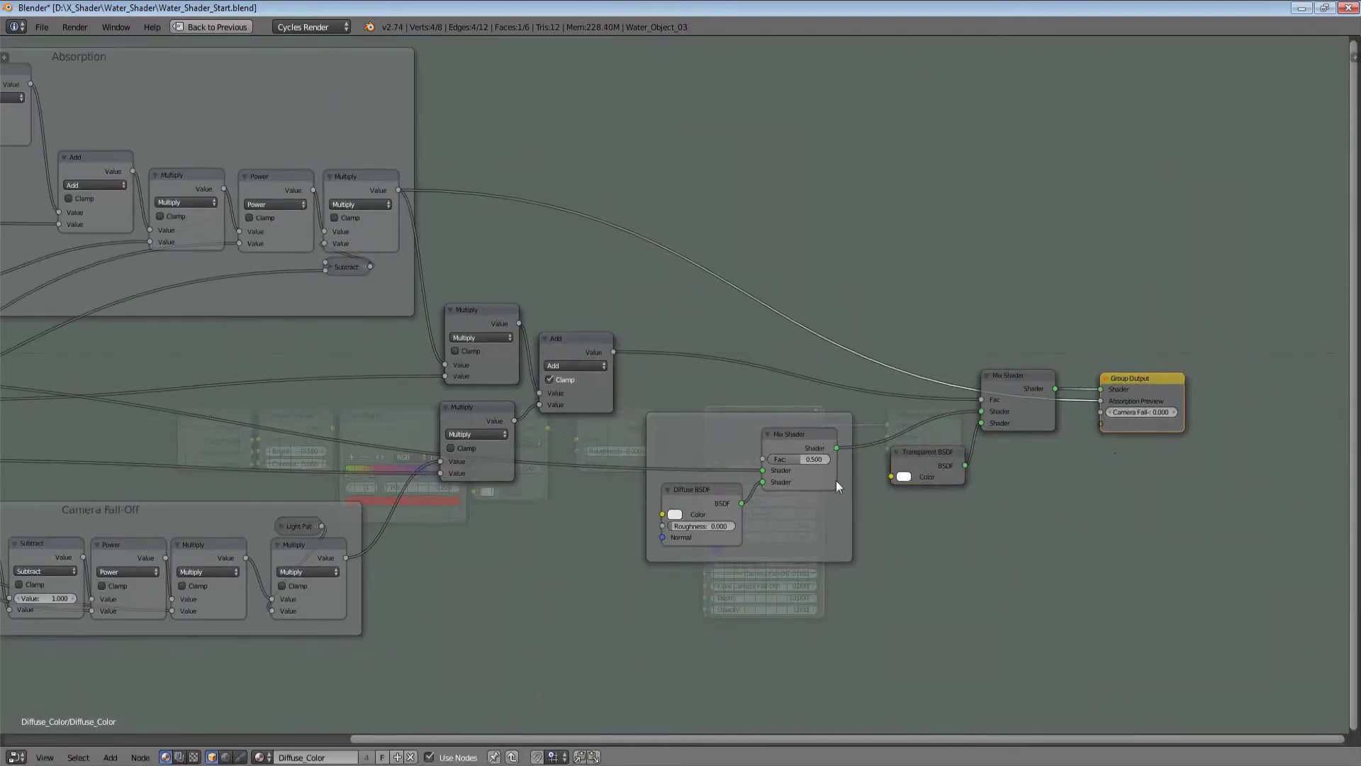
Step: Duplicate the clamped Add node into the frame above the Diffuse BSDF and change the copy's operation to Multiply
middle_click_drag(835, 480, 965, 484)
scroll(1326, 523, "up", 1)
middle_click_drag(690, 488, 618, 498)
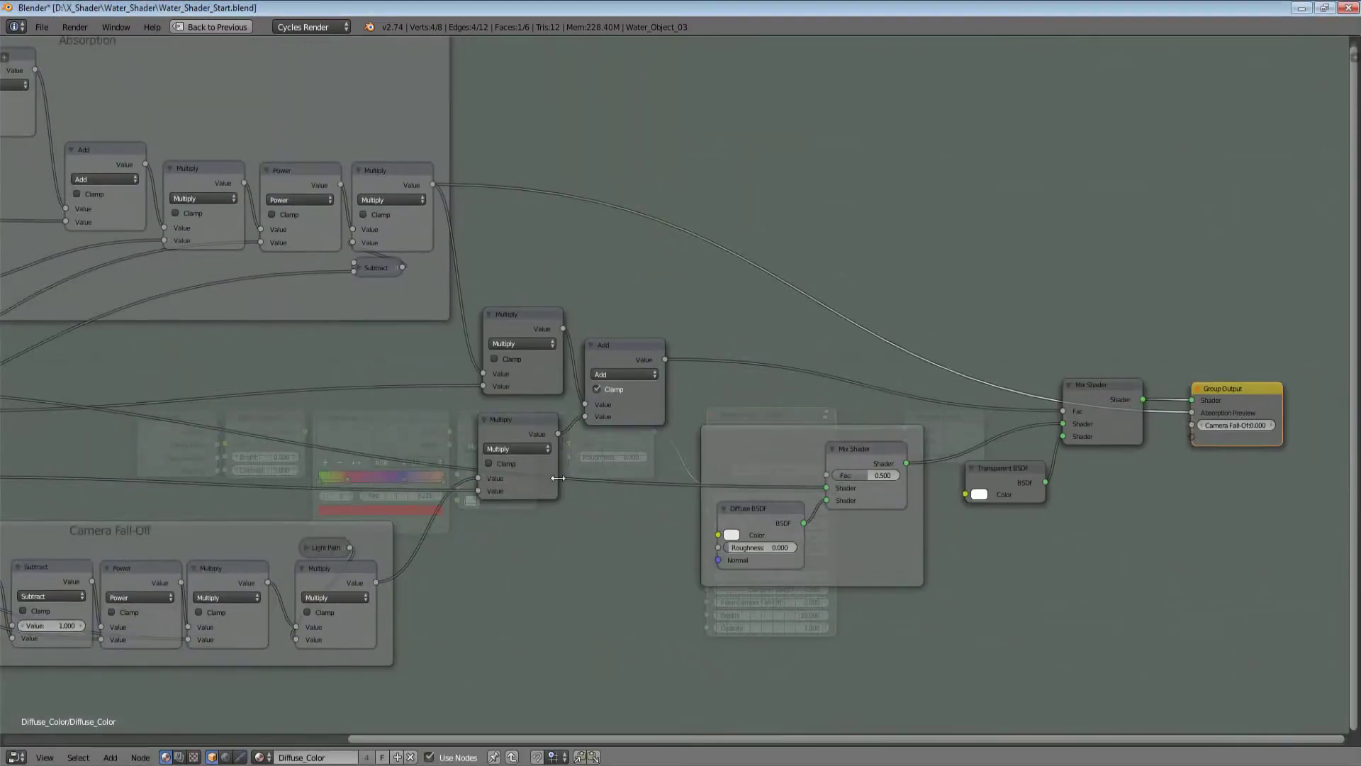
middle_click_drag(633, 368, 781, 406)
left_click(798, 377)
key("shift+d")
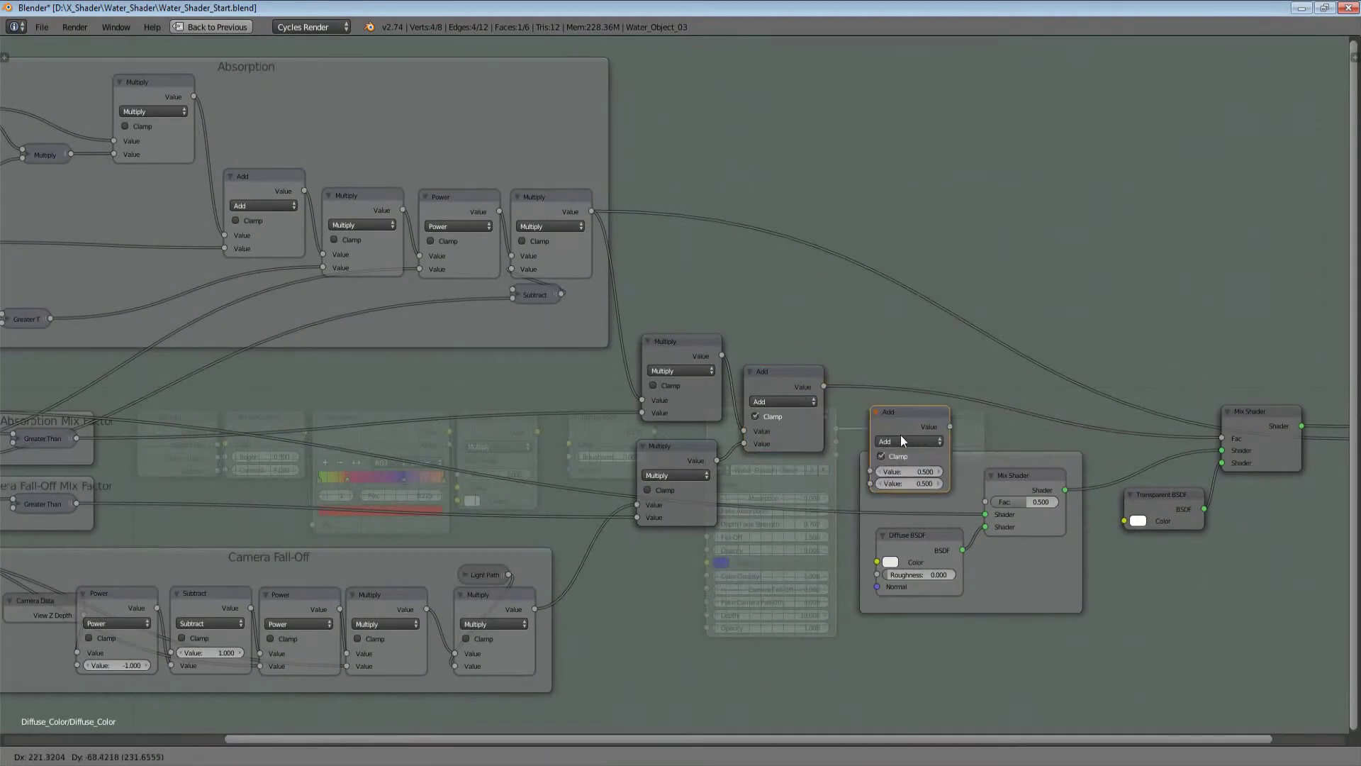
left_click(904, 466)
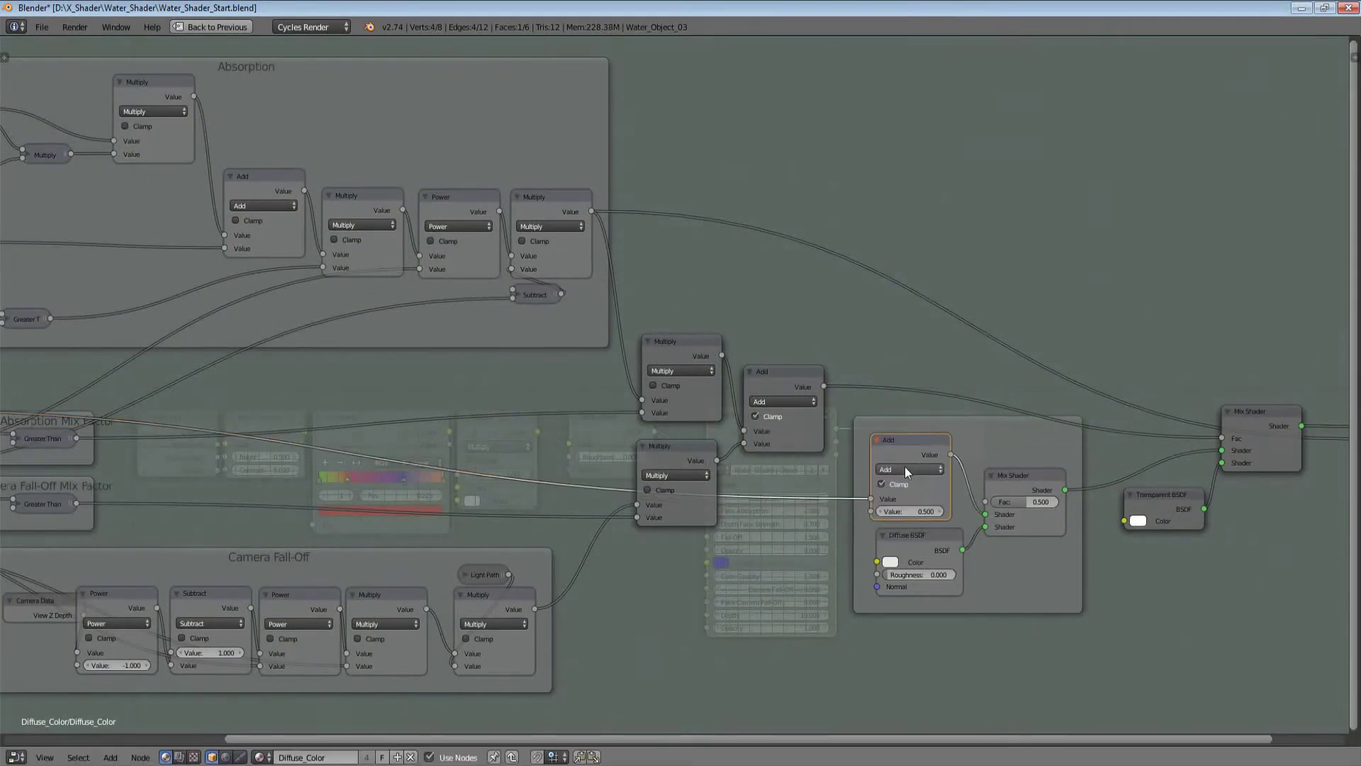
left_click(908, 469)
left_click(910, 428)
middle_click_drag(936, 509, 982, 503)
scroll(981, 503, "up", 2)
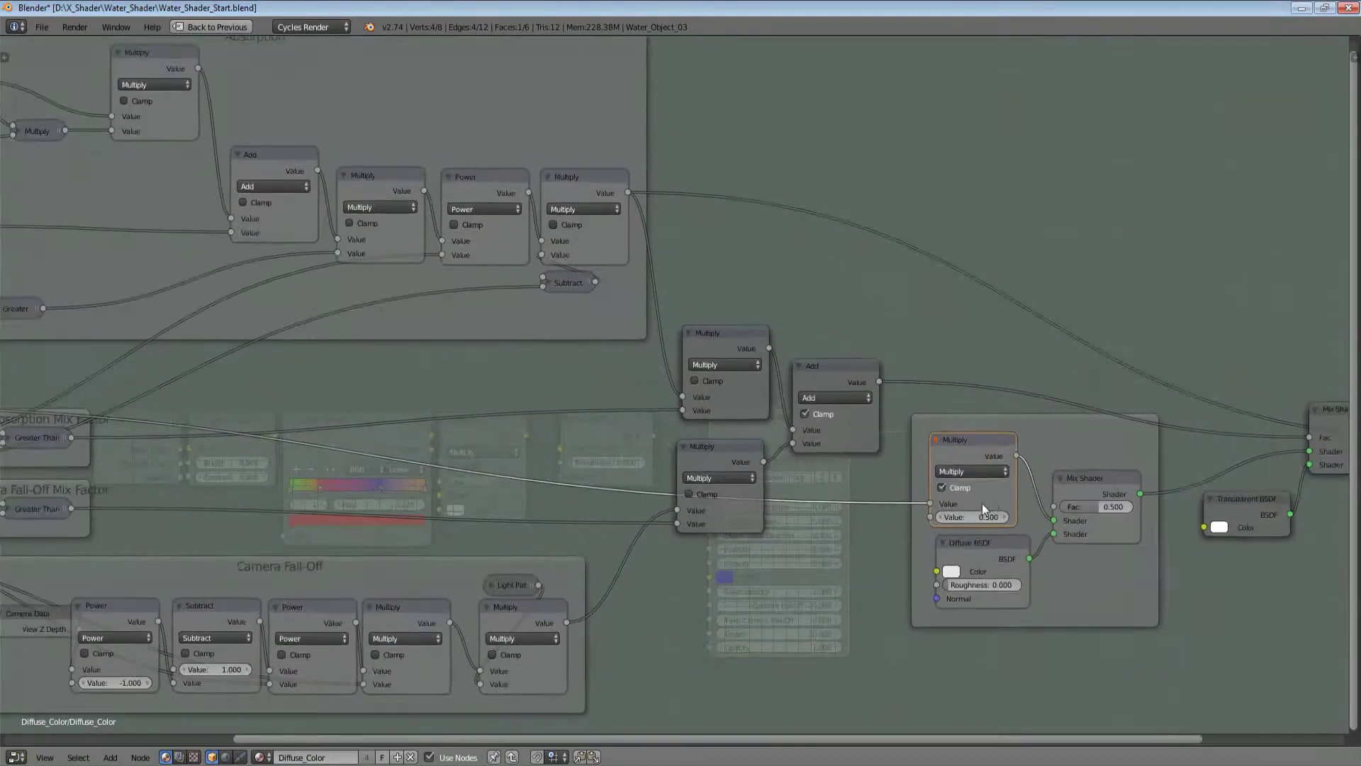
Step: Connect the Add node's output to the first value of the framed Multiply node
middle_click_drag(908, 464, 917, 484)
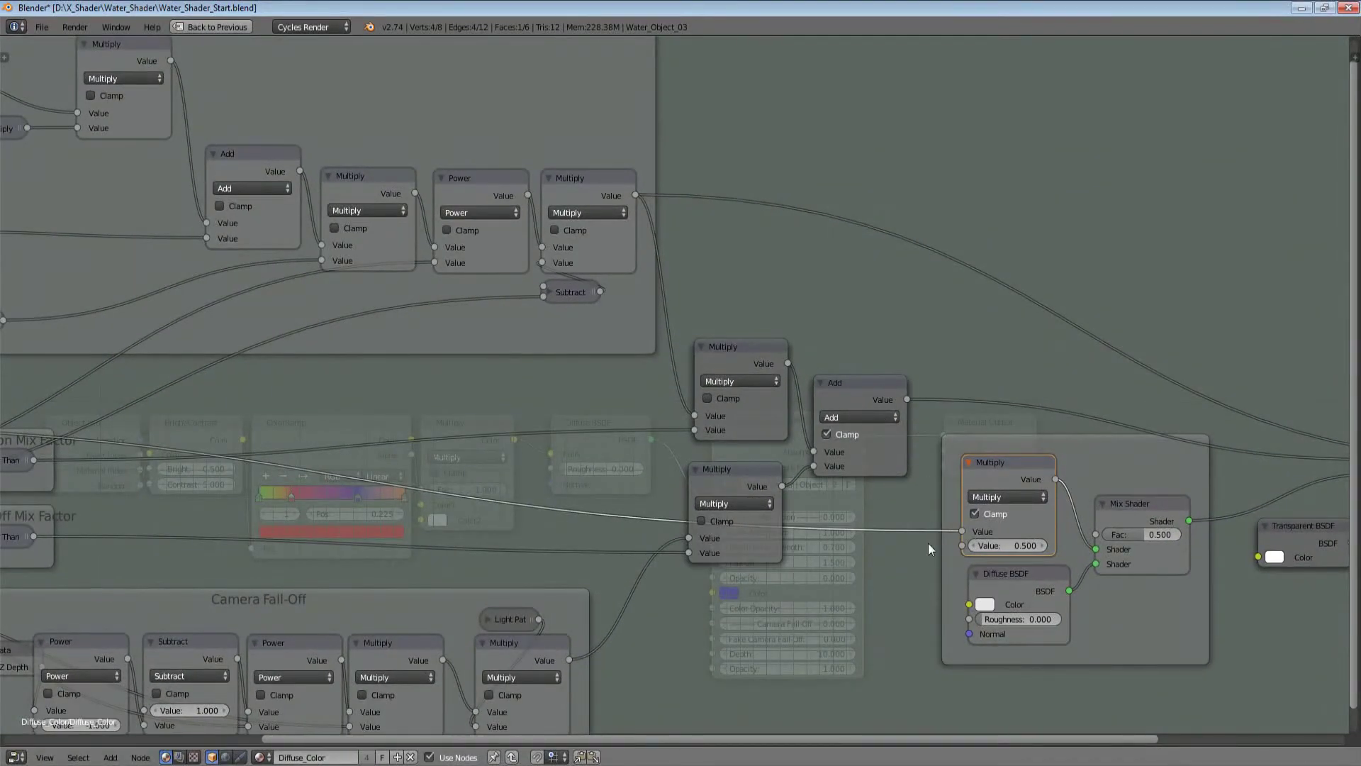
scroll(928, 543, "down", 1)
left_click_drag(874, 397, 924, 509)
scroll(925, 508, "down", 5)
middle_click_drag(773, 522, 1072, 523)
scroll(887, 475, "up", 1)
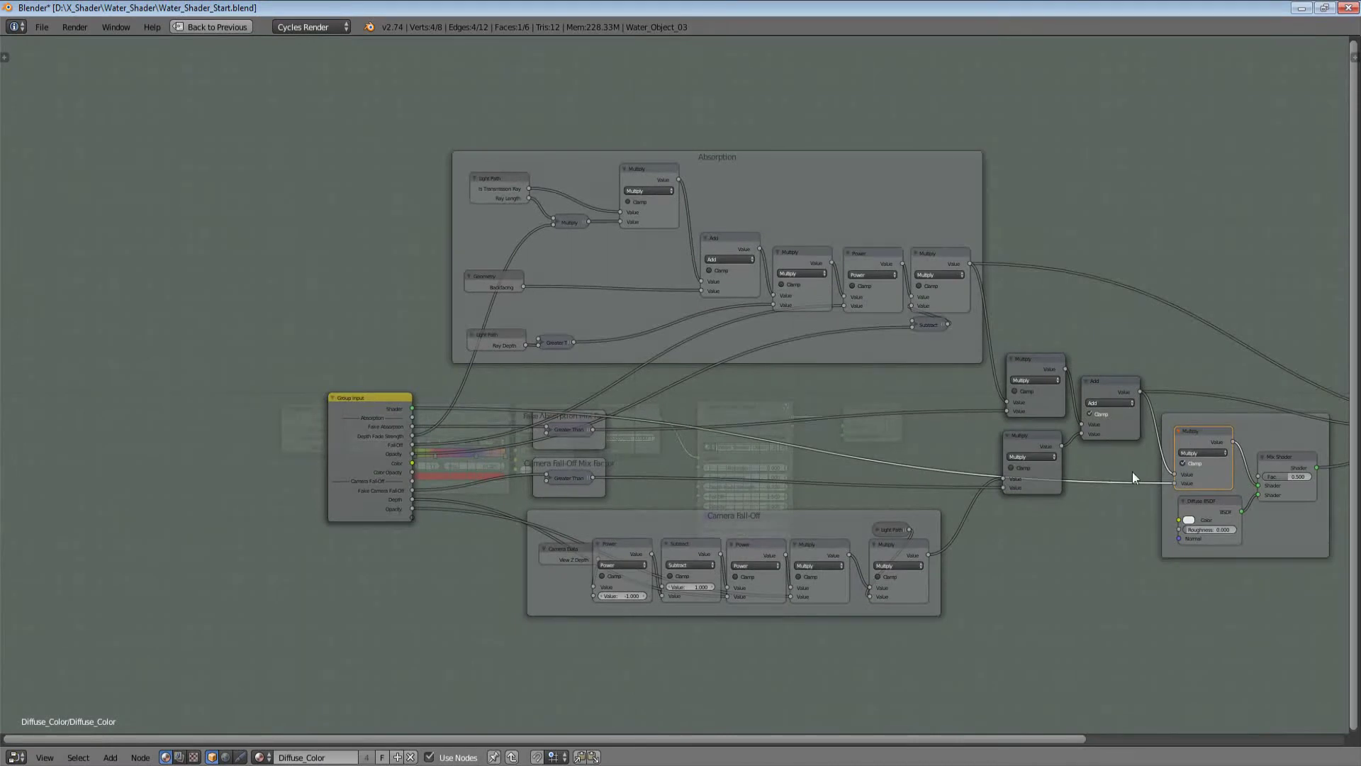
Step: Replace the framed Multiply's stray Shader link with the Group Input's Color Opacity and connect its Color to the Diffuse BSDF's Color
left_click_drag(1133, 470, 1131, 513, "ctrl")
middle_click_drag(1153, 500, 1163, 504)
left_click_drag(1184, 489, 1190, 525)
middle_click_drag(1157, 529, 1137, 521)
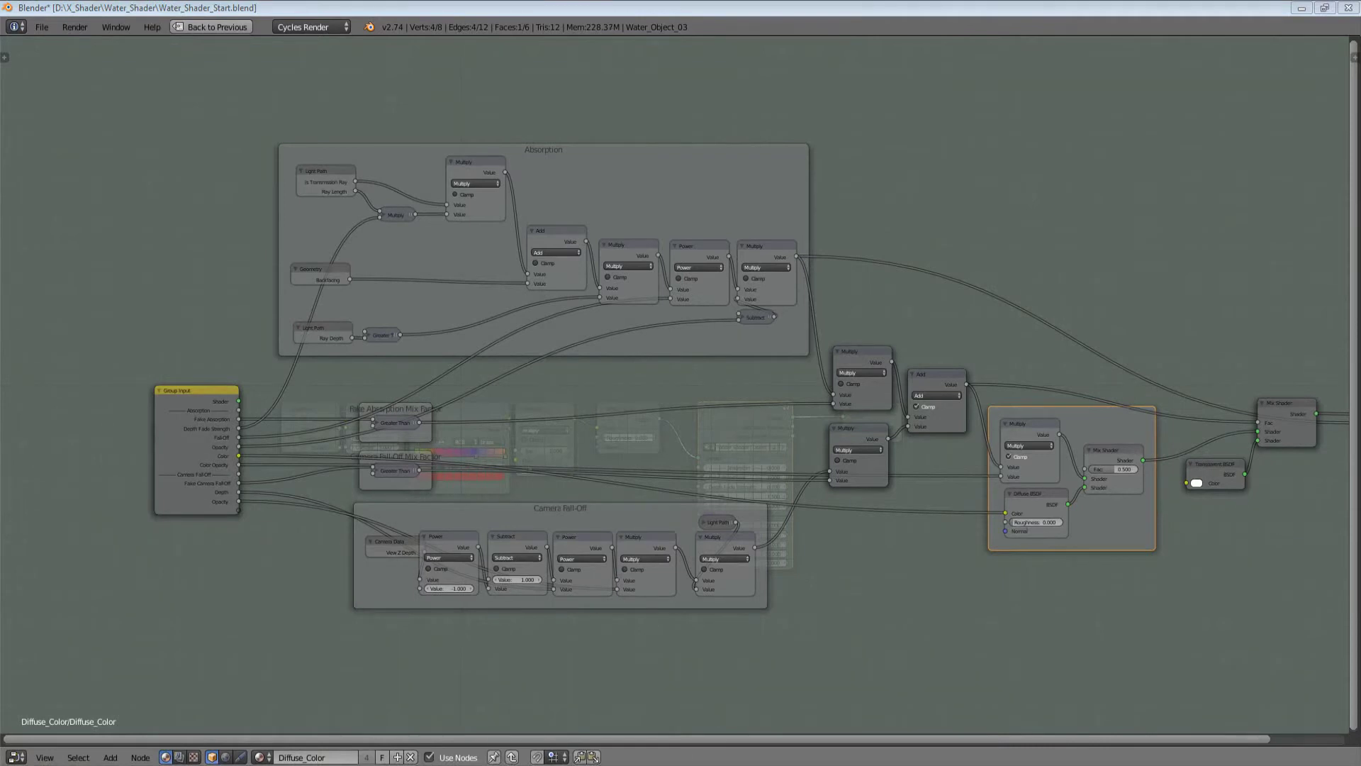
Step: Leave the node group, restore the full screen layout and enlarge the rendered viewport
middle_click_drag(1211, 443, 967, 437)
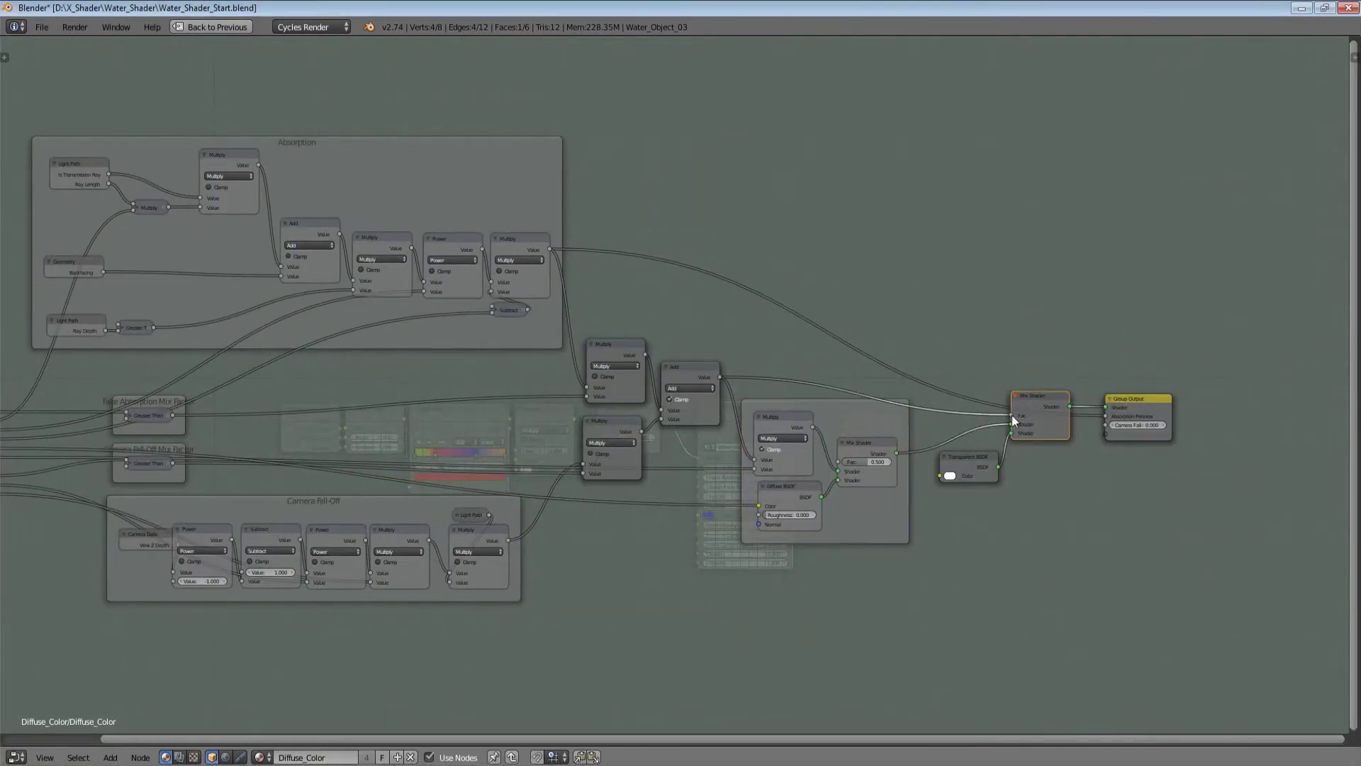
key("Home")
key("Tab")
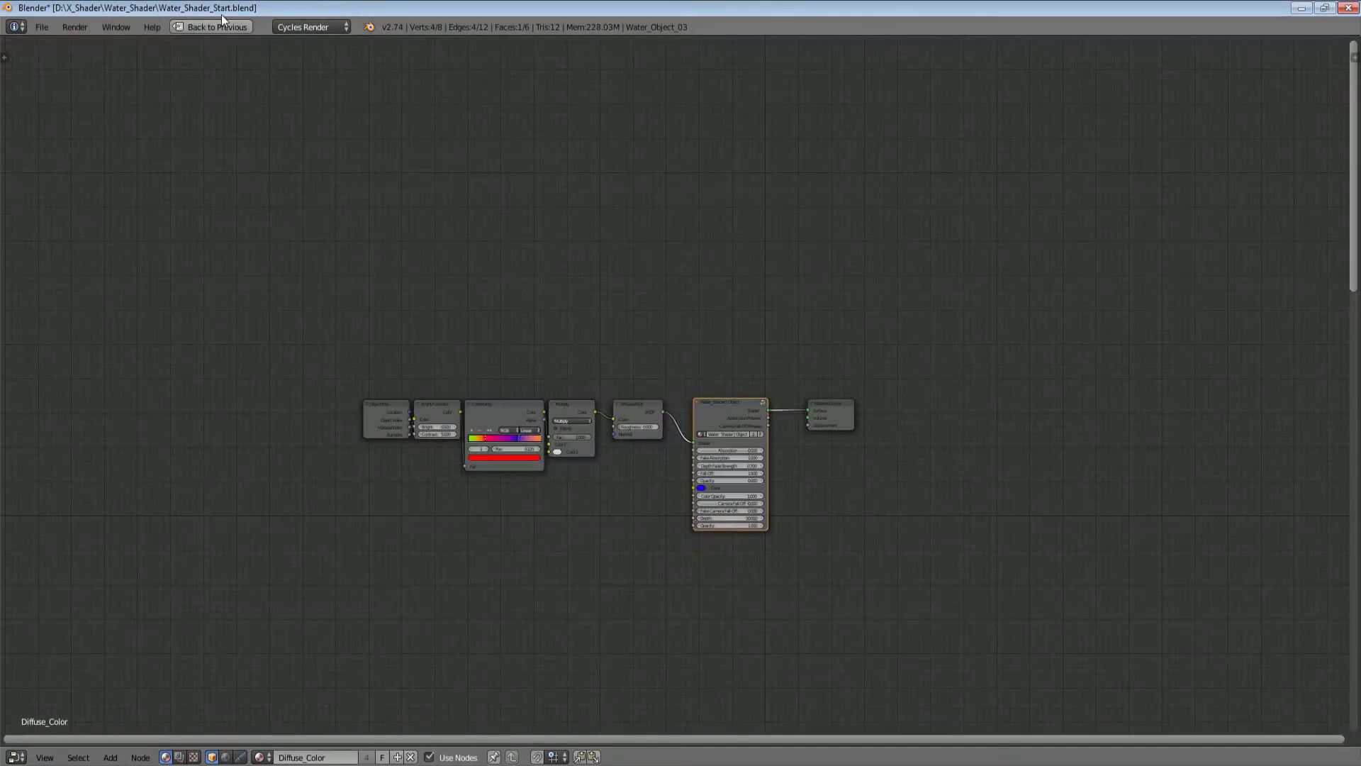
left_click(202, 28)
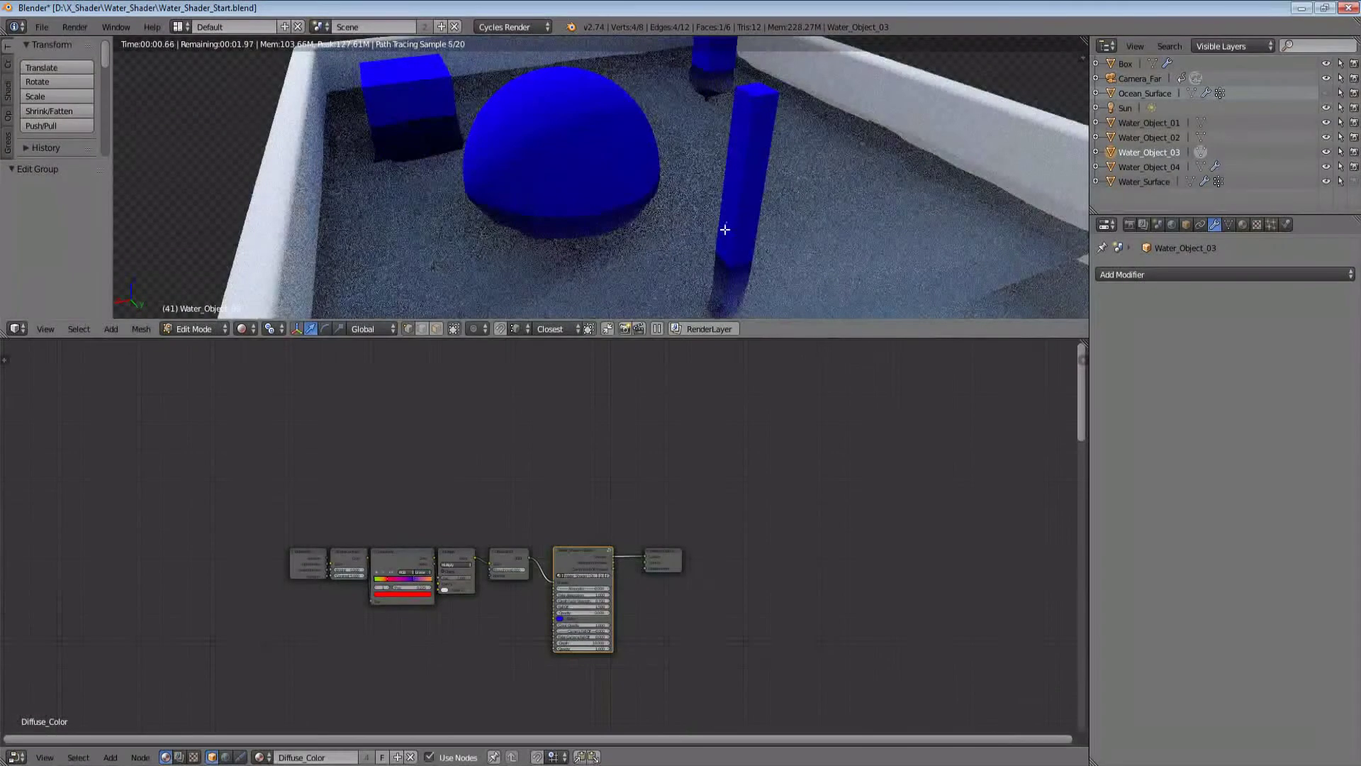
left_click_drag(787, 338, 783, 379)
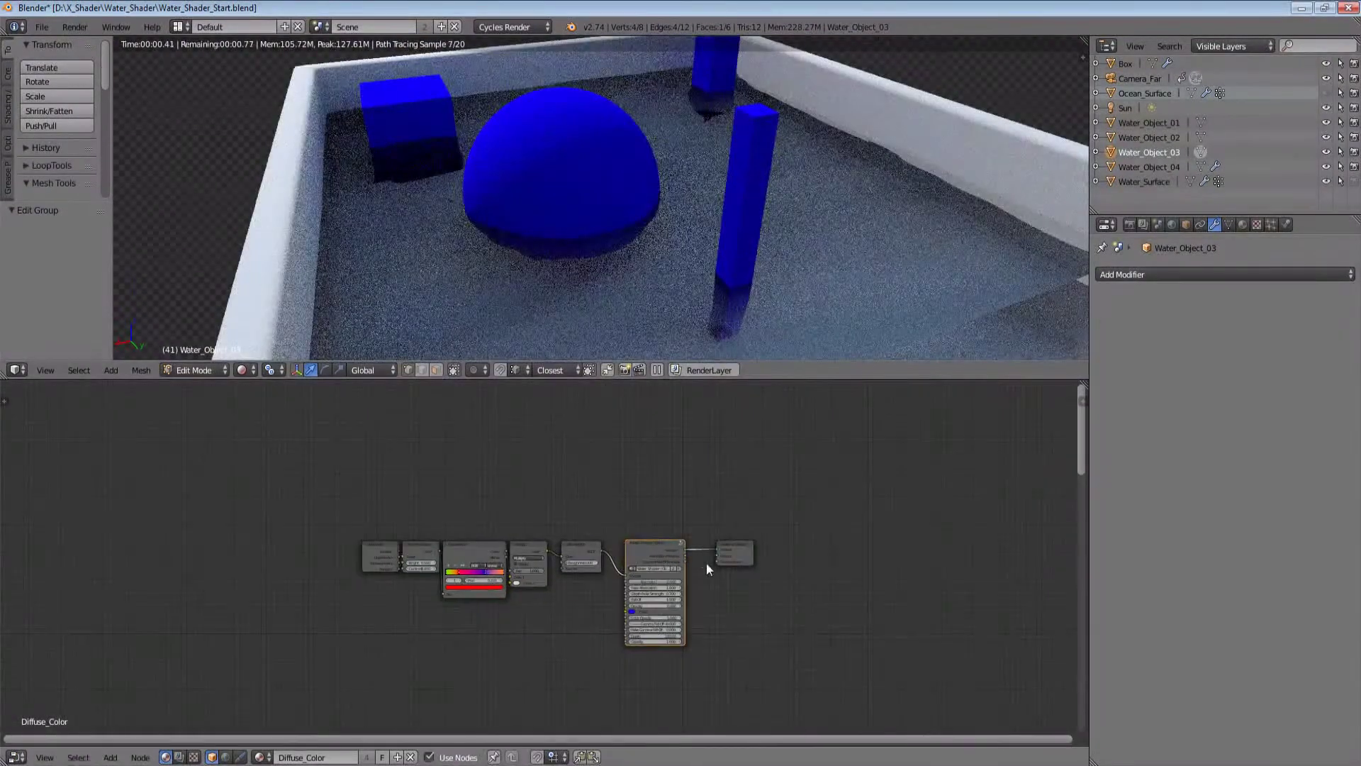
Step: Compare the render preview of the plain Diffuse BSDF with that of the water shader group
left_click(674, 546, "ctrl+shift")
left_click(576, 544, "ctrl+shift")
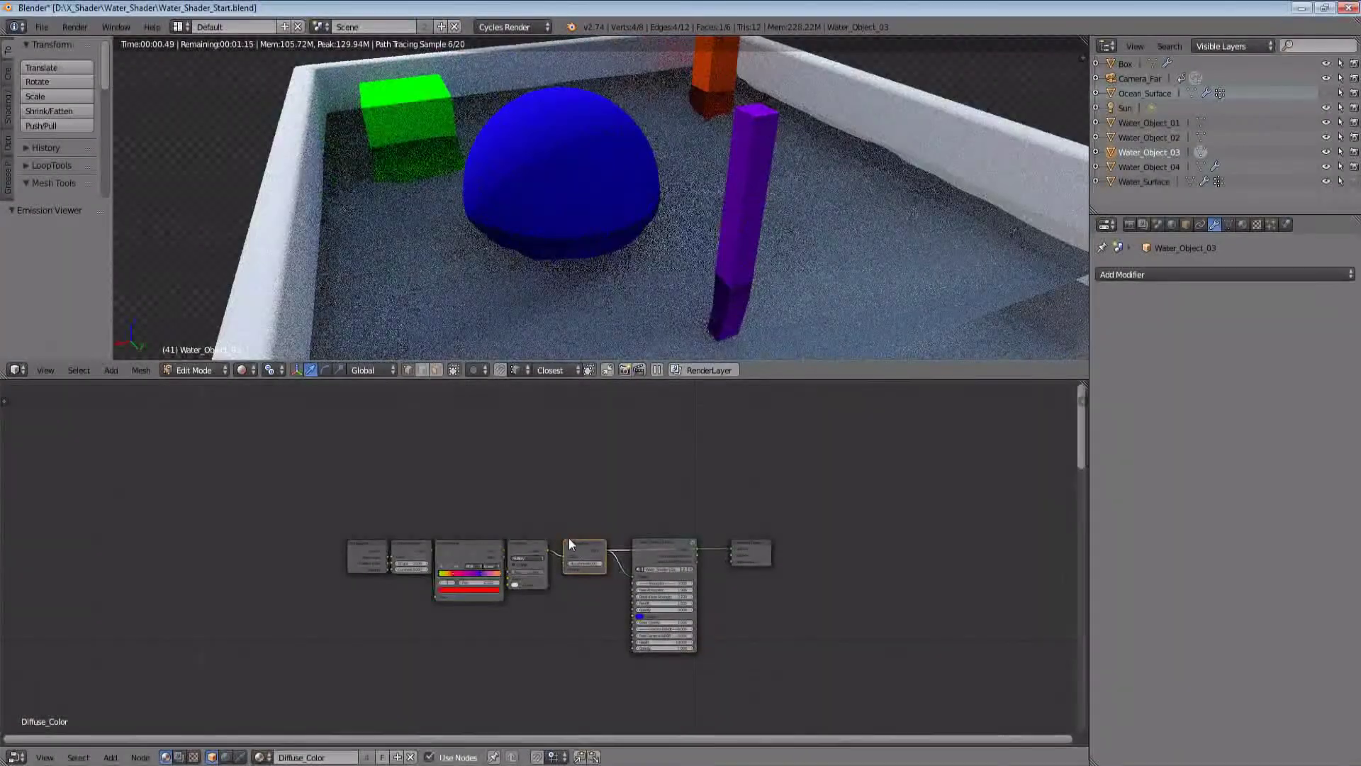
left_click(666, 550, "ctrl+shift")
Step: Reopen the water shader group in a maximized node editor and connect the Camera Fall-Off chain's output to the Group Output's Camera Fall-Off Preview
scroll(773, 631, "up", 2)
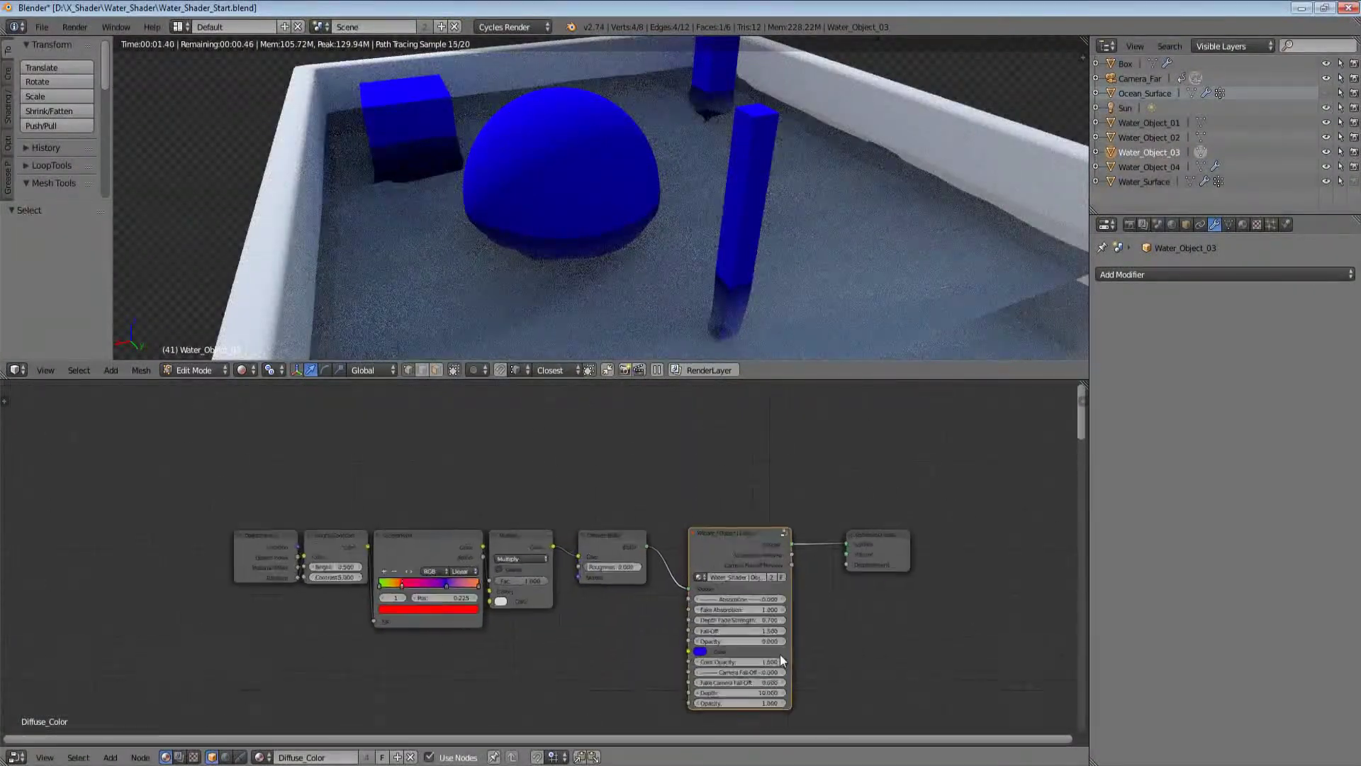
scroll(780, 653, "up", 1)
middle_click_drag(835, 669, 707, 577)
key("Tab")
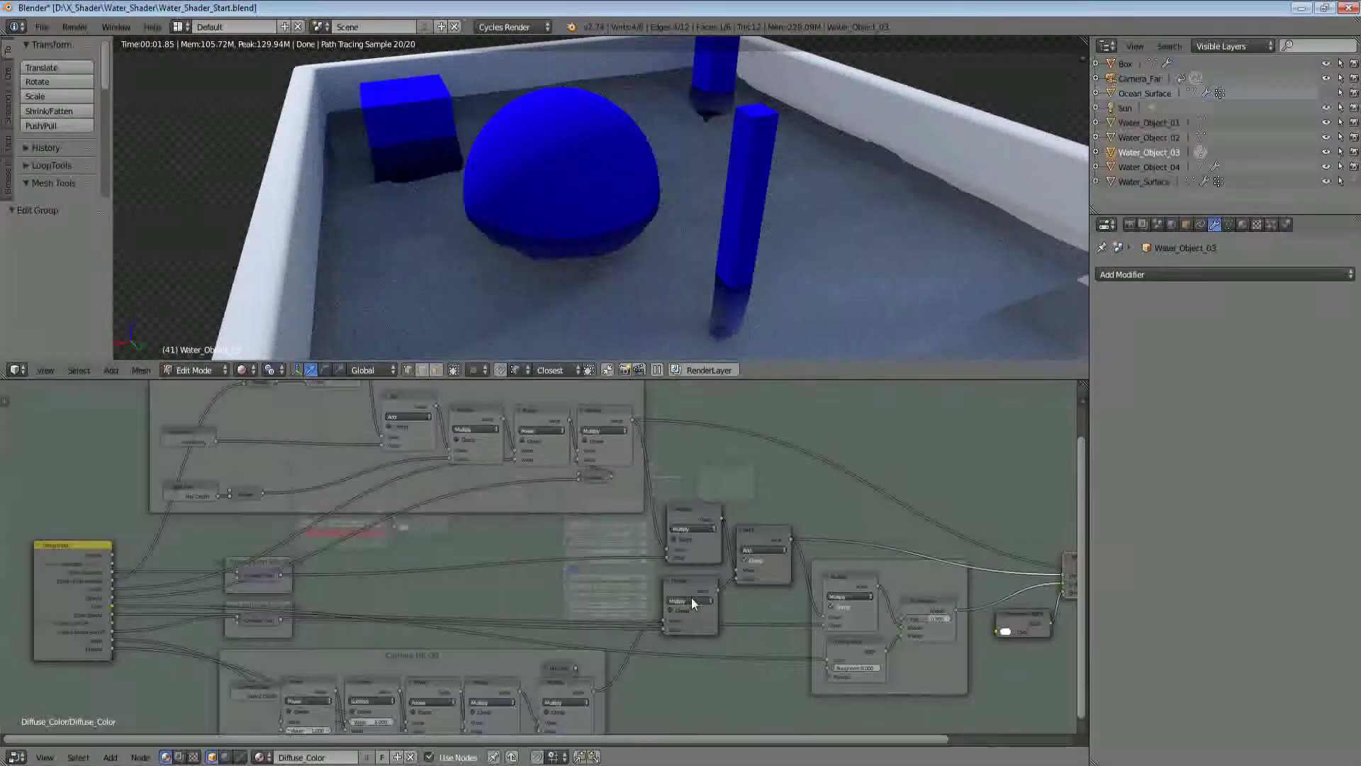
key("ctrl+Up")
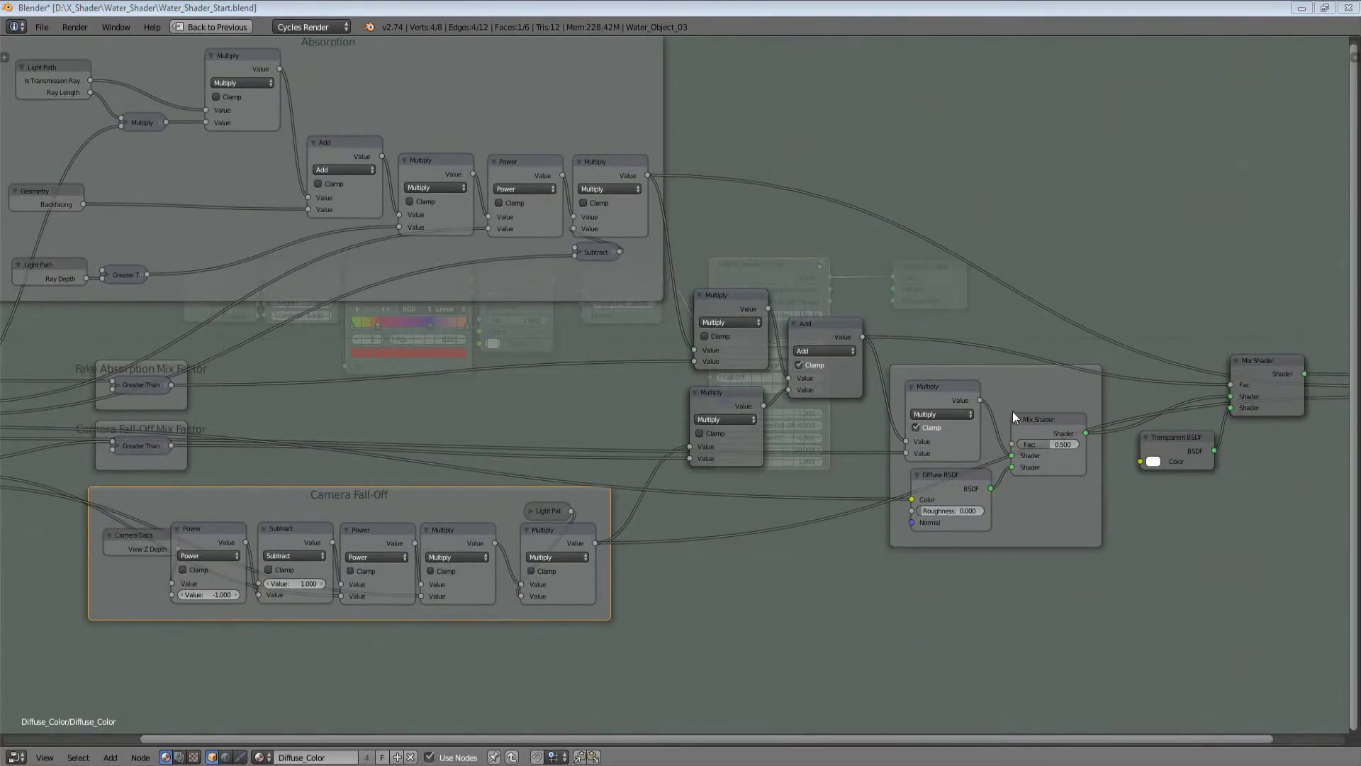
Step: Move the framed Multiply node's link from the framed Mix Shader's first Shader input to its Fac input
scroll(855, 377, "down", 3)
middle_click_drag(1012, 411, 773, 388)
scroll(722, 445, "up", 3)
middle_click_drag(591, 440, 1023, 457)
scroll(833, 441, "down", 2)
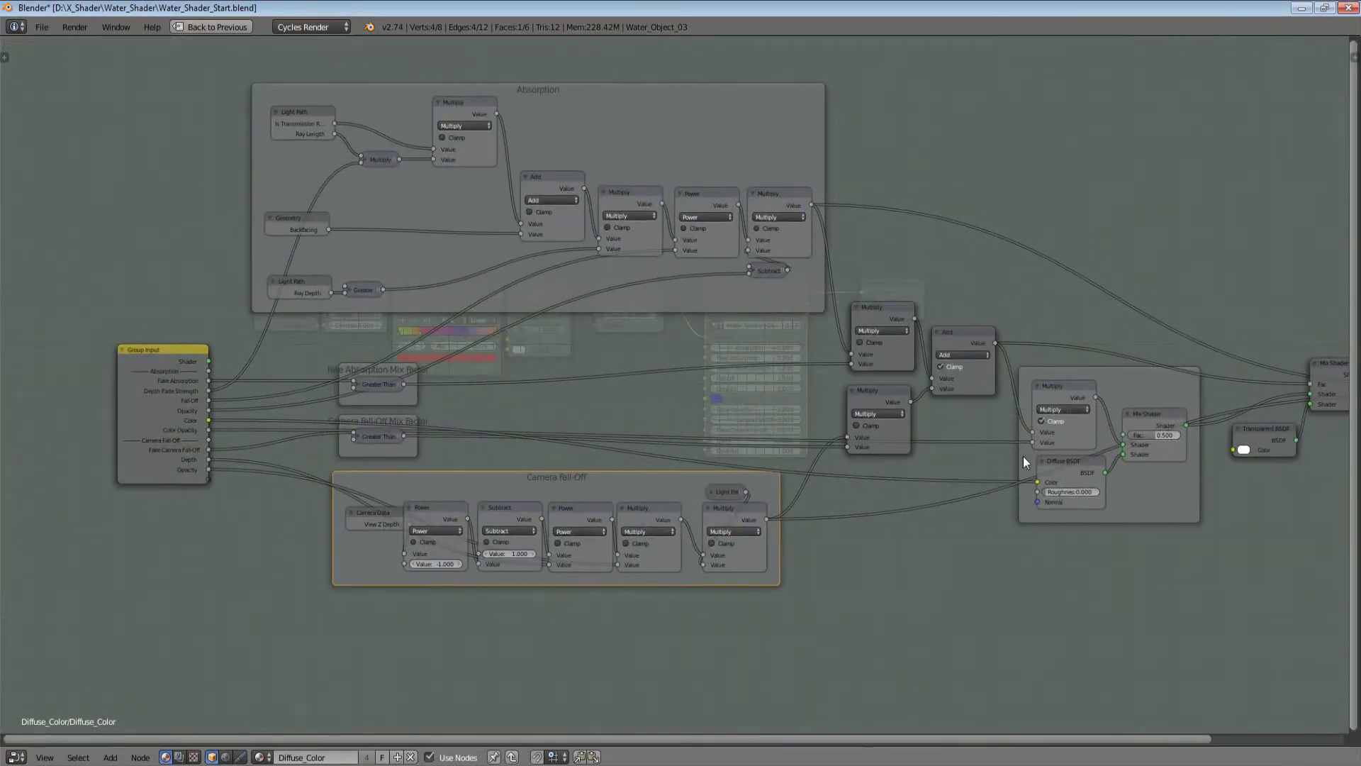
middle_click_drag(1181, 416, 1099, 416)
mouse_move(1086, 419)
left_mouse_down()
mouse_move(1104, 419)
mouse_move(1086, 418)
left_mouse_up()
scroll(1079, 421, "up", 2)
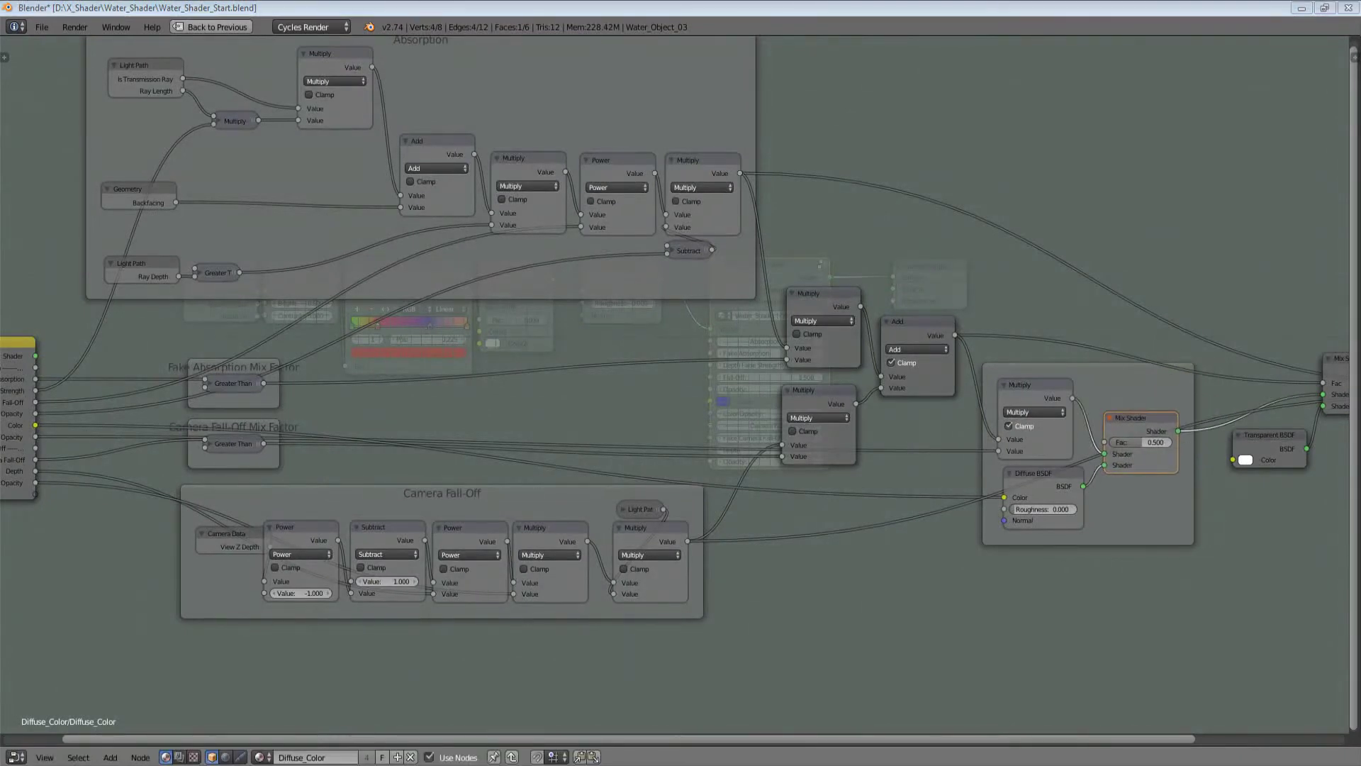
middle_click_drag(1310, 447, 1205, 442)
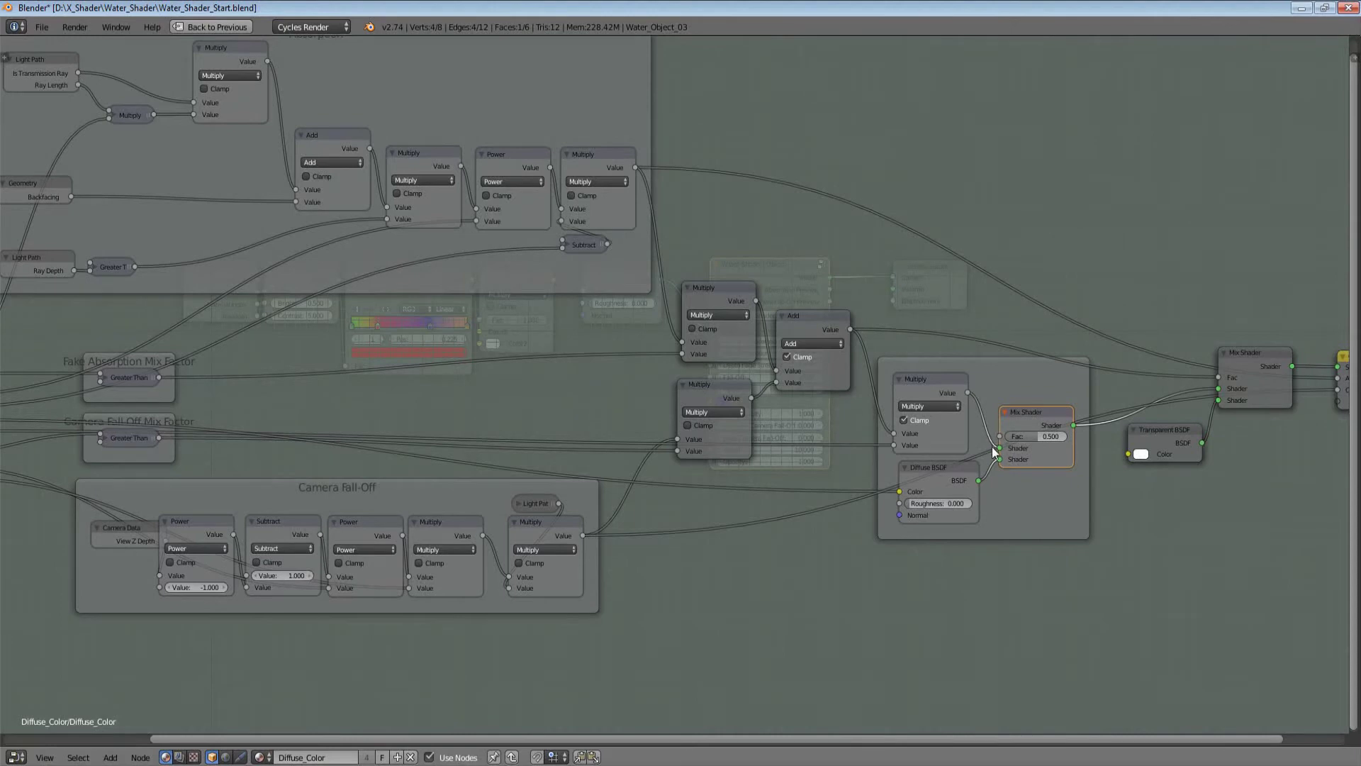
left_click_drag(995, 447, 1000, 435)
Step: Reconnect the Group Input's Shader output to the first Shader input of the framed Mix Shader
scroll(882, 482, "down", 4)
middle_click_drag(882, 482, 1027, 485)
scroll(937, 460, "up", 2)
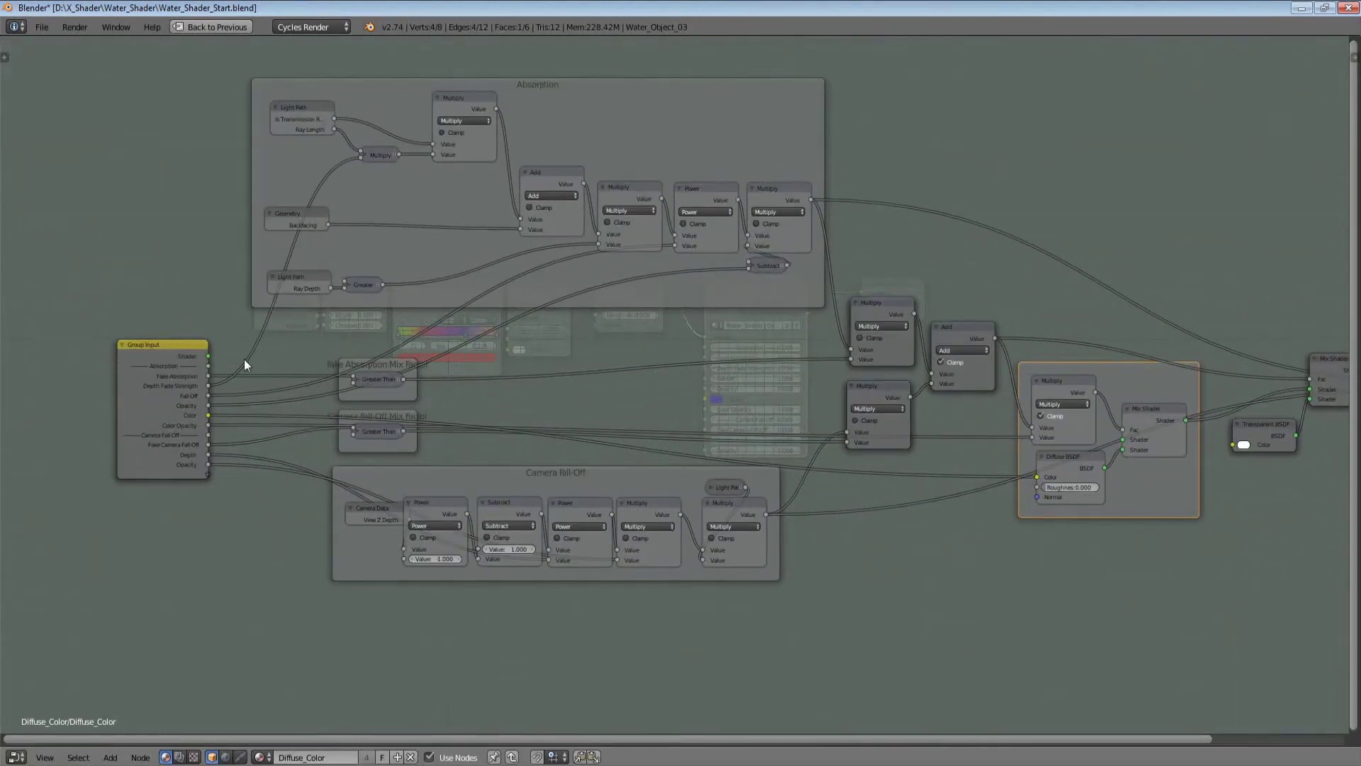
left_click_drag(208, 356, 1127, 437)
middle_click_drag(1130, 437, 980, 438)
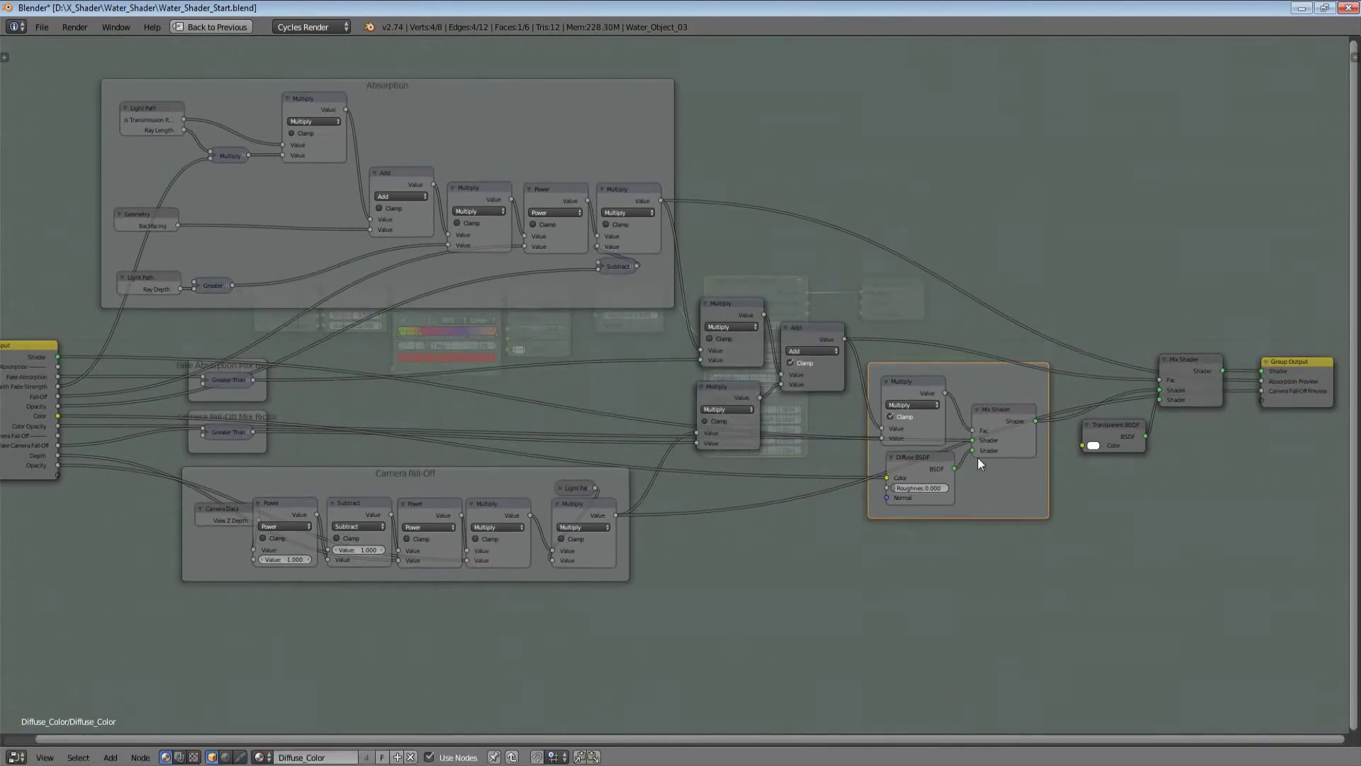
left_click(929, 462)
left_click_drag(929, 461, 891, 468)
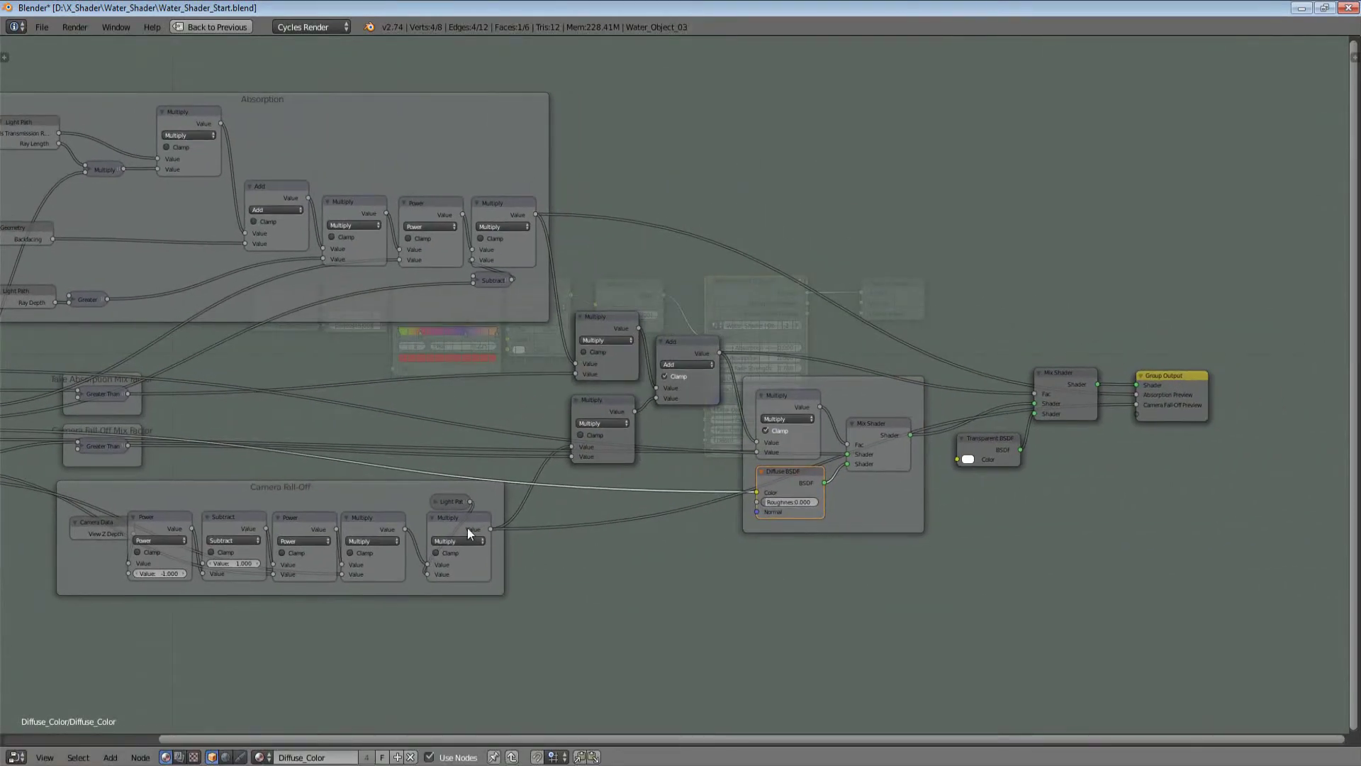
left_click(467, 528)
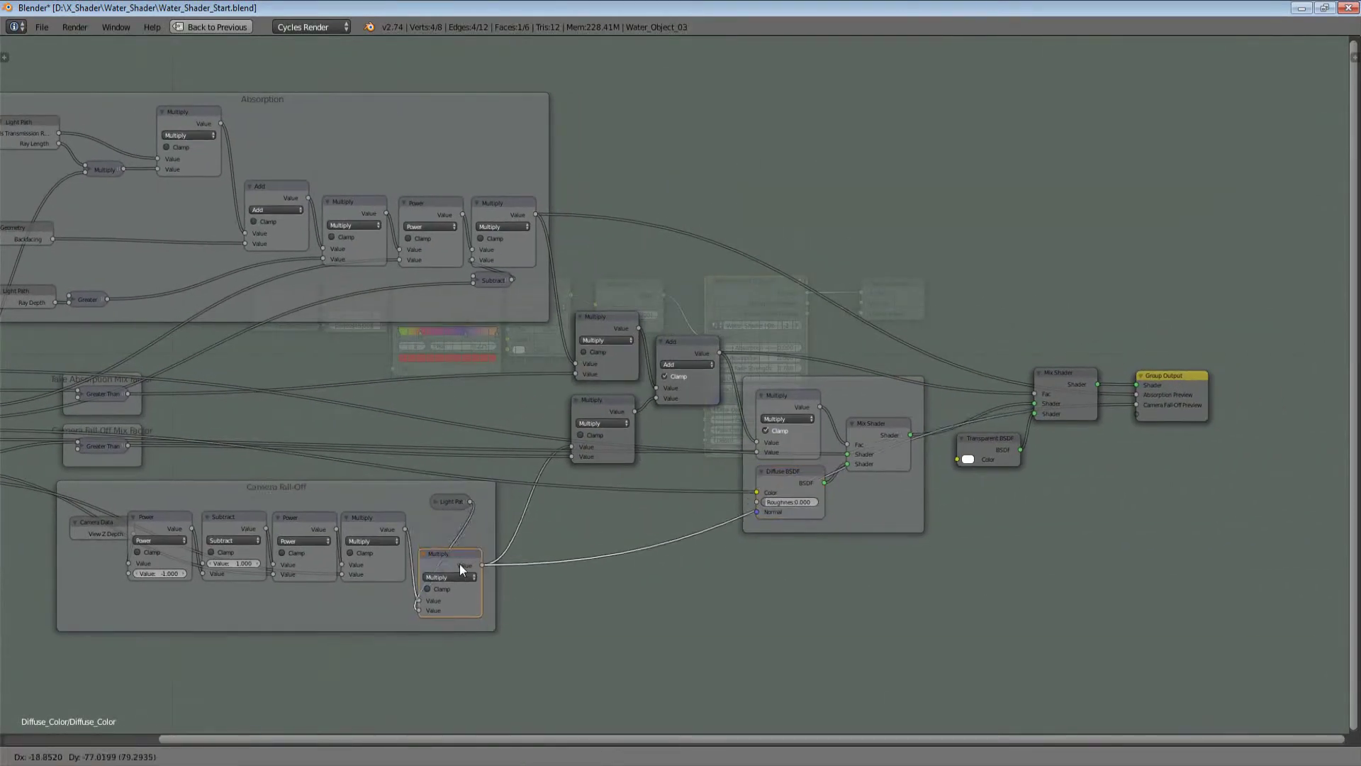
Step: Exit the water shader group and bring back the full layout with the rendered viewport
left_click(1178, 405)
key("Home")
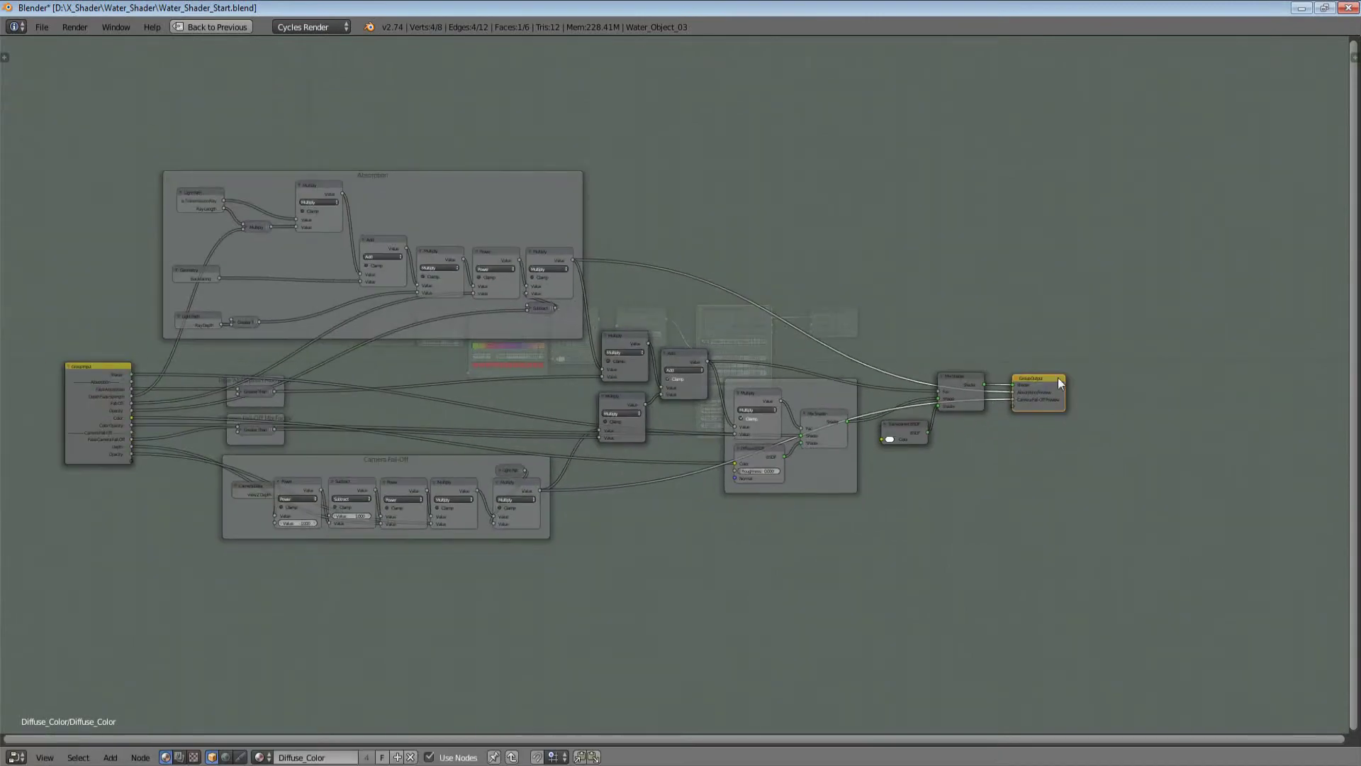
key("Tab")
key("ctrl+Up")
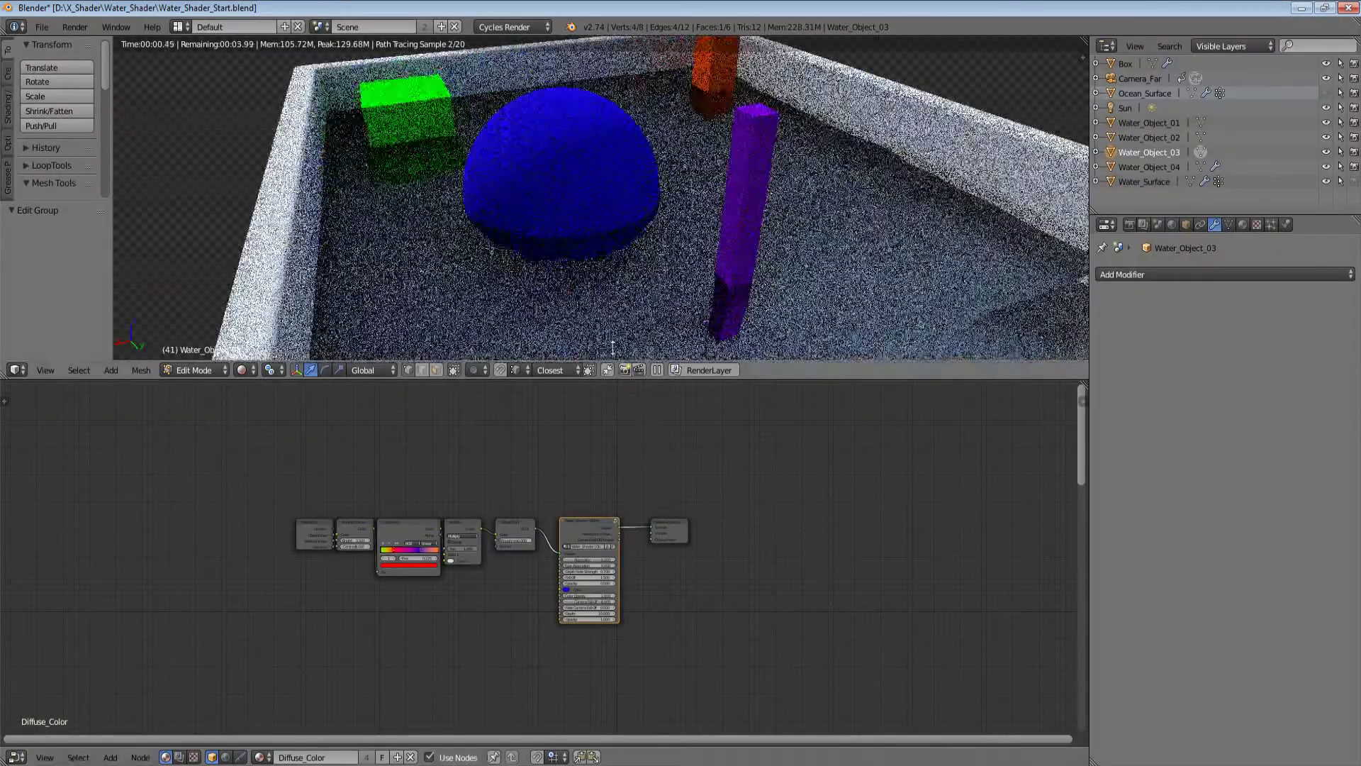
Step: Set Fake Absorption to 1 on the water shader group of the Diffuse_Color material
key("Home")
key("Home")
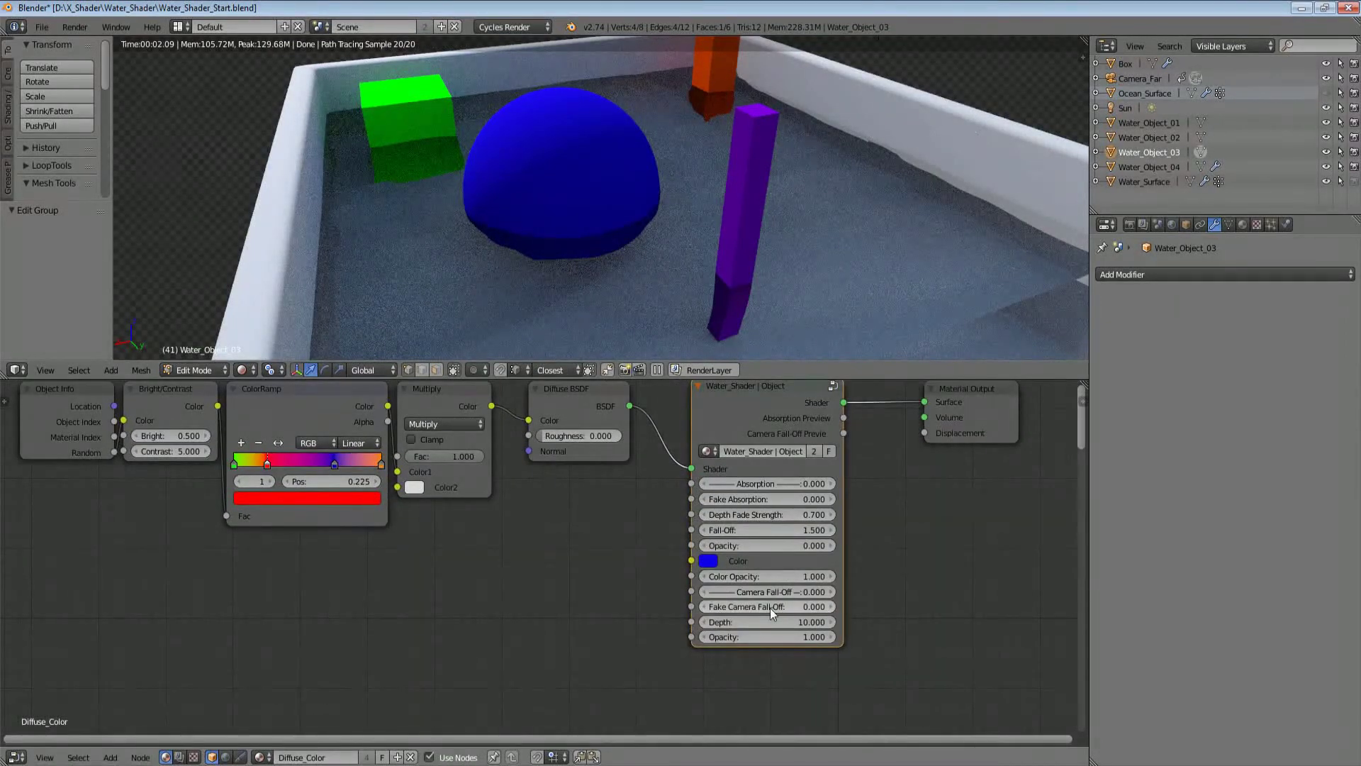
left_click_drag(777, 499, 835, 499)
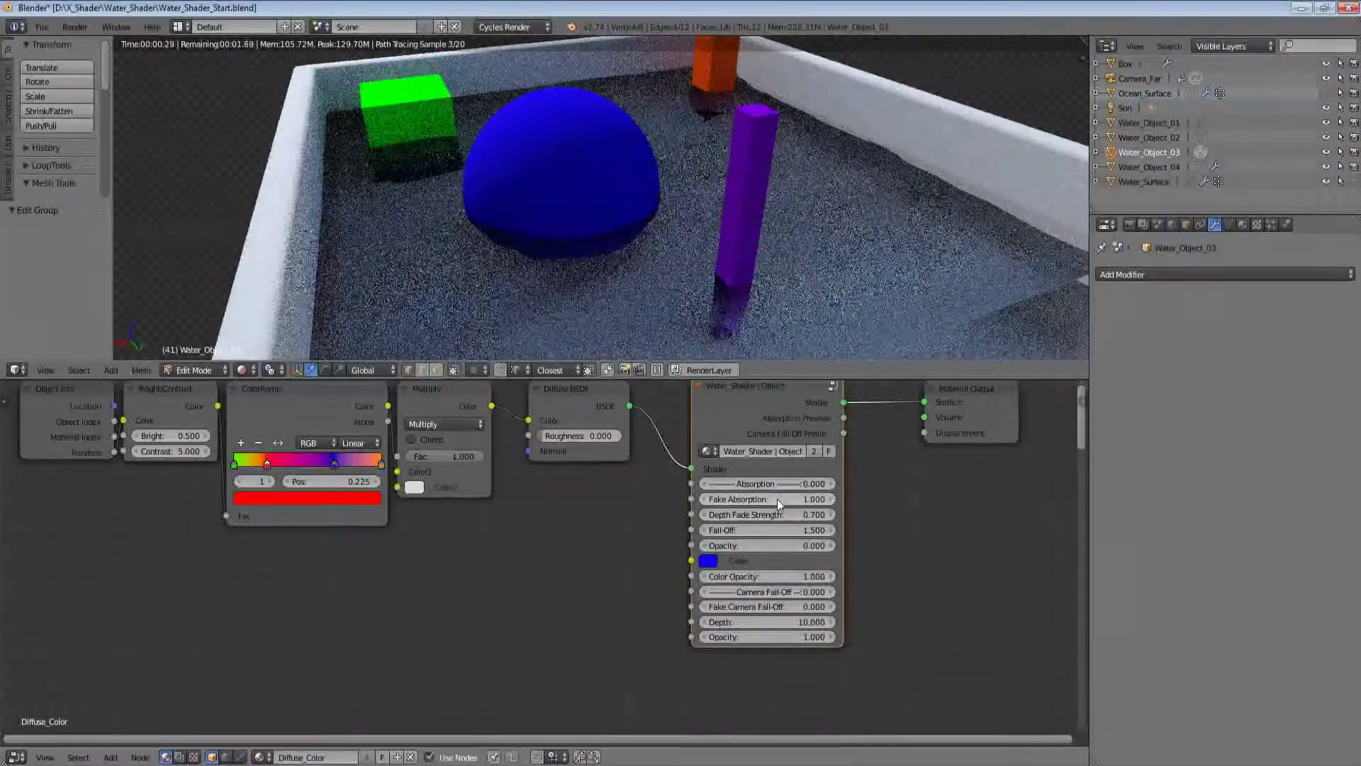
middle_click_drag(775, 305, 730, 260, "shift")
scroll(729, 259, "up", 1)
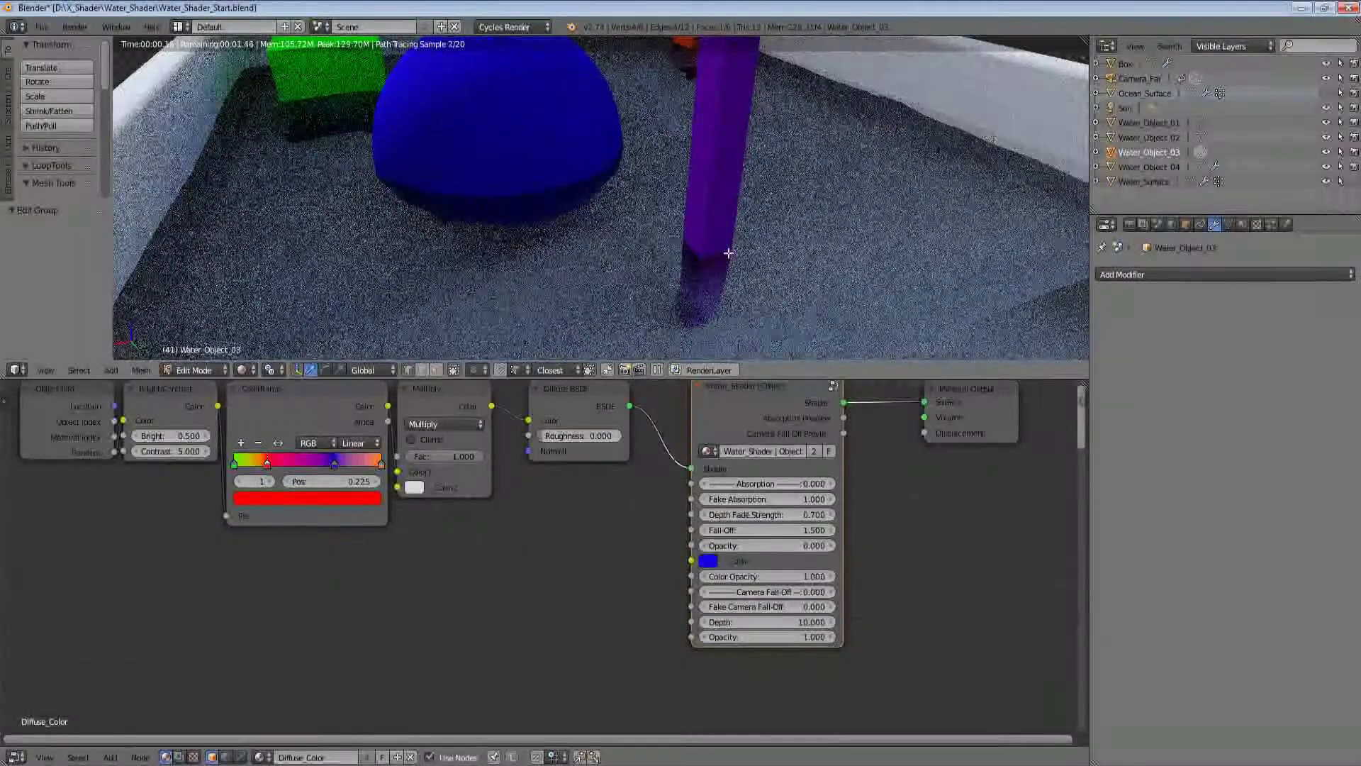
Step: Try a Depth Fade Strength of 4.1 on the water shader group, settle on 1, and set Fall-Off to 1
left_click(787, 517)
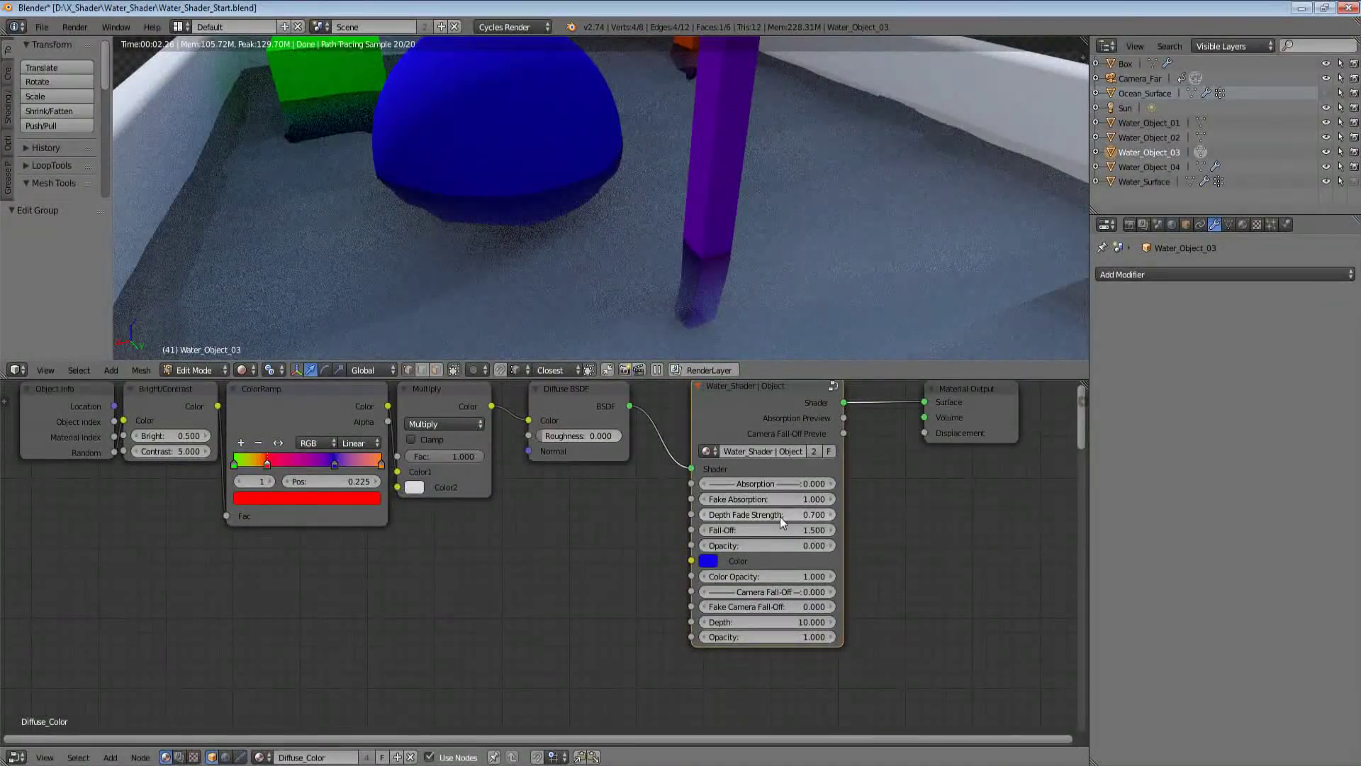
type("4.1")
key("Return")
middle_click_drag(760, 527, 730, 563)
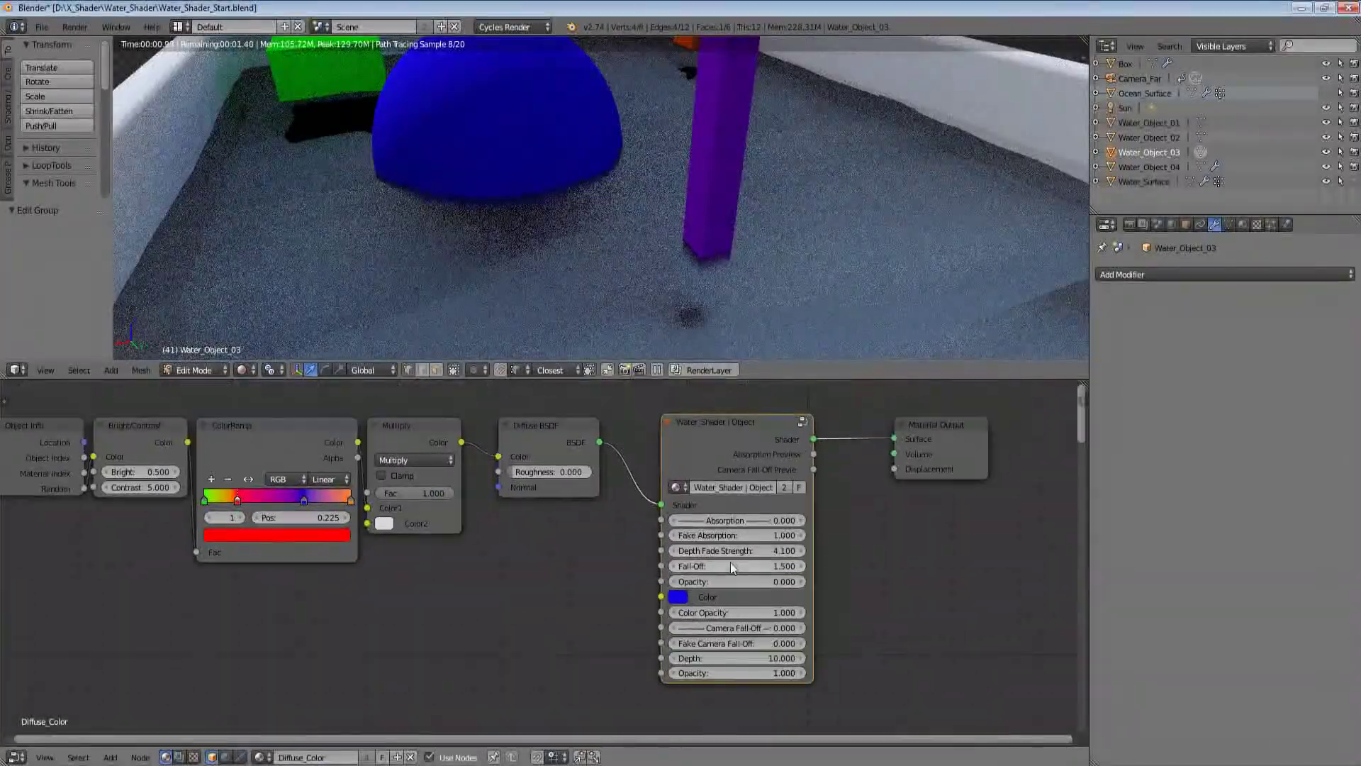
left_click_drag(737, 552, 648, 551)
mouse_move(743, 568)
left_mouse_down()
mouse_move(823, 568)
mouse_move(732, 569)
left_mouse_up()
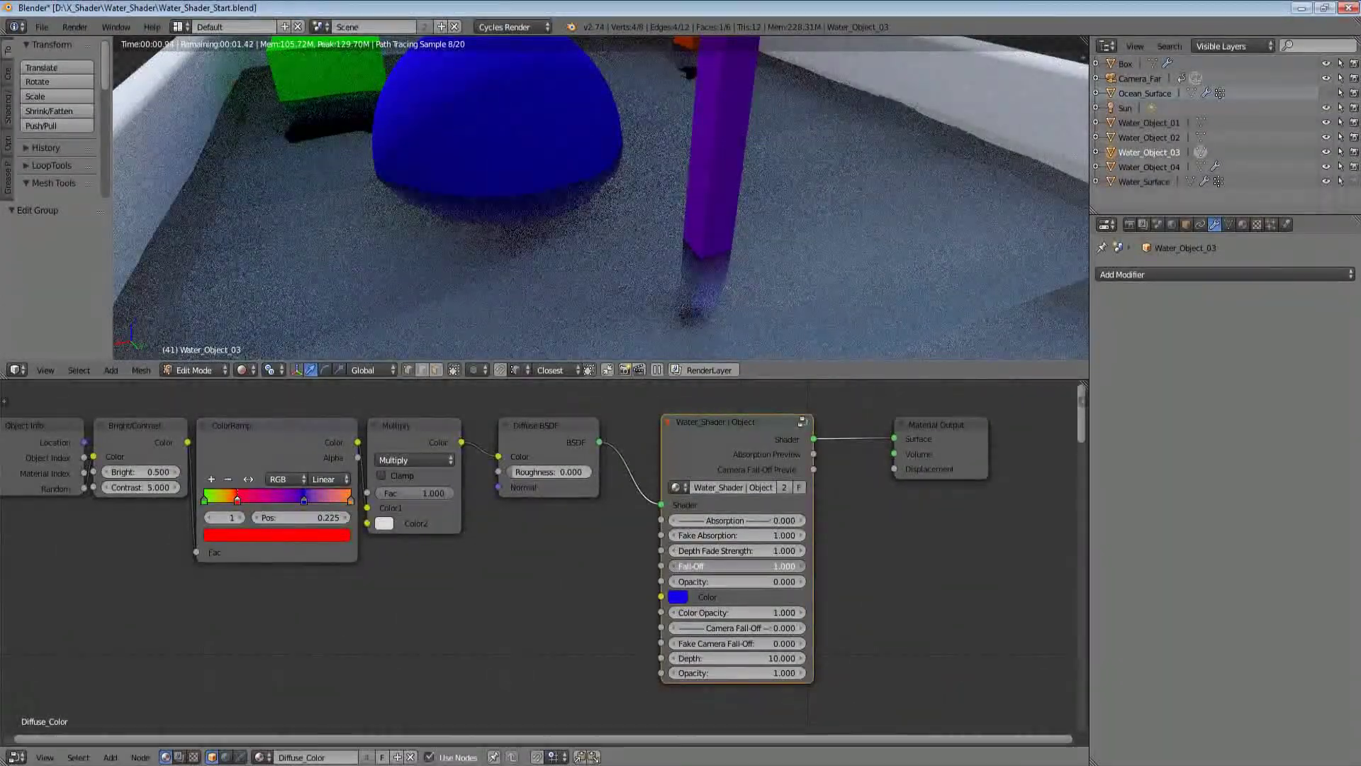
Step: Preview the water shader group's Camera Fall-Off output on the objects in the rendered view
middle_click_drag(758, 449, 725, 470)
left_click(720, 464, "ctrl+shift")
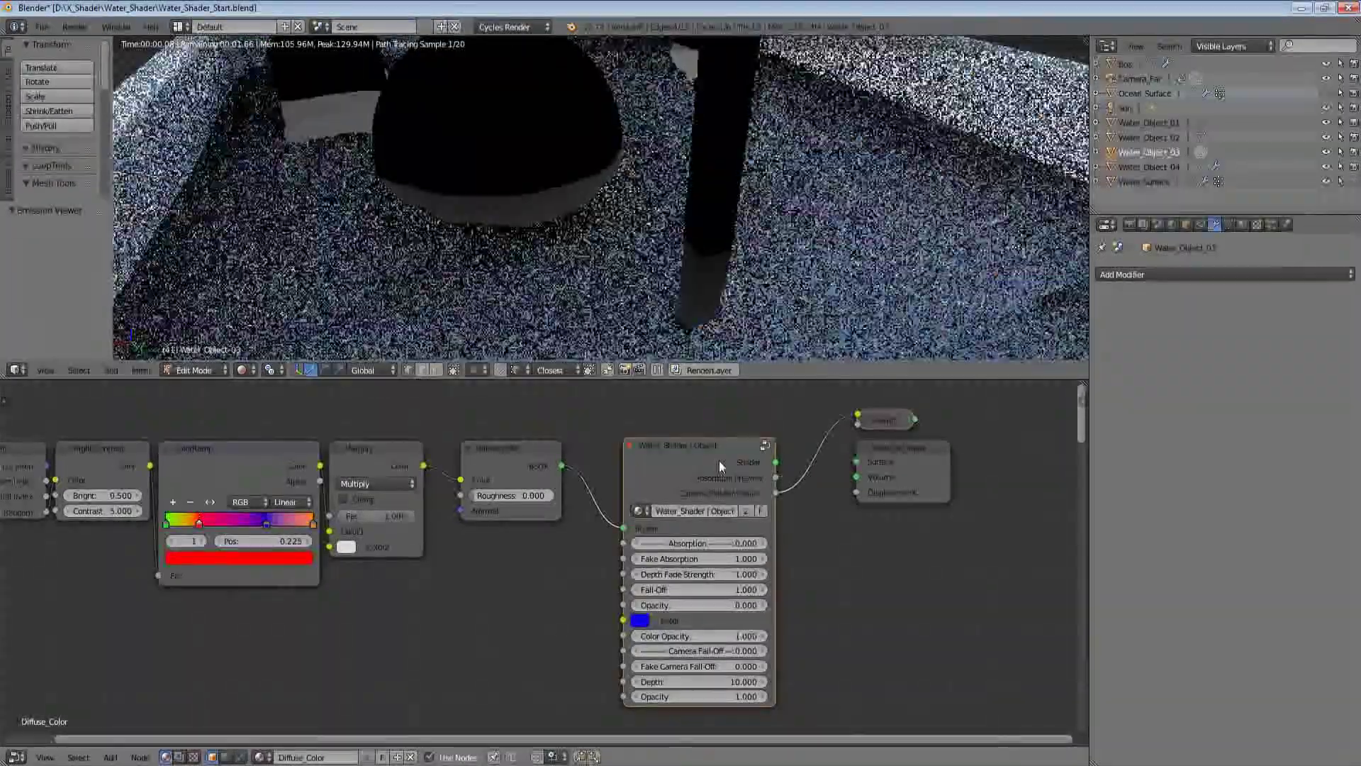
left_click(719, 461, "ctrl+shift")
left_click(719, 461, "ctrl+shift")
left_click(719, 461, "ctrl+shift")
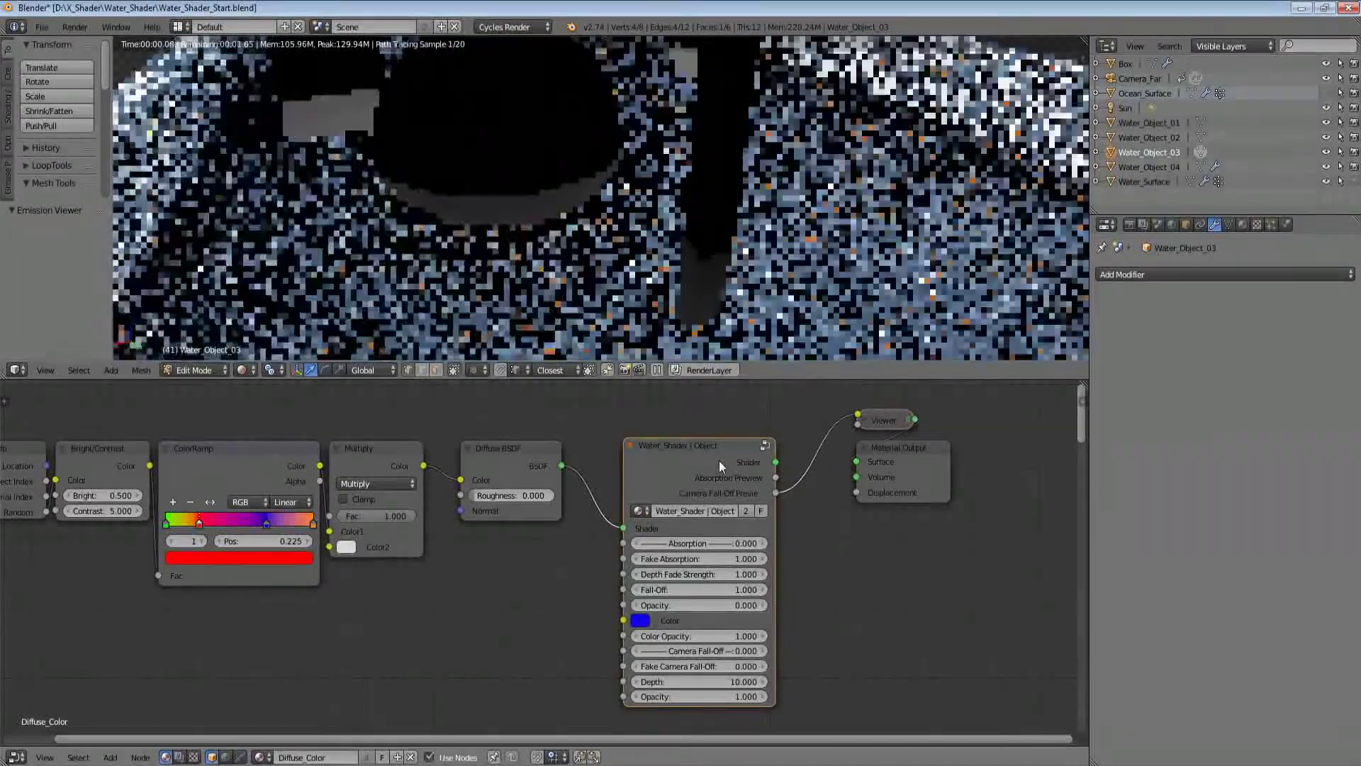
scroll(747, 258, "down", 8)
scroll(750, 262, "up", 6)
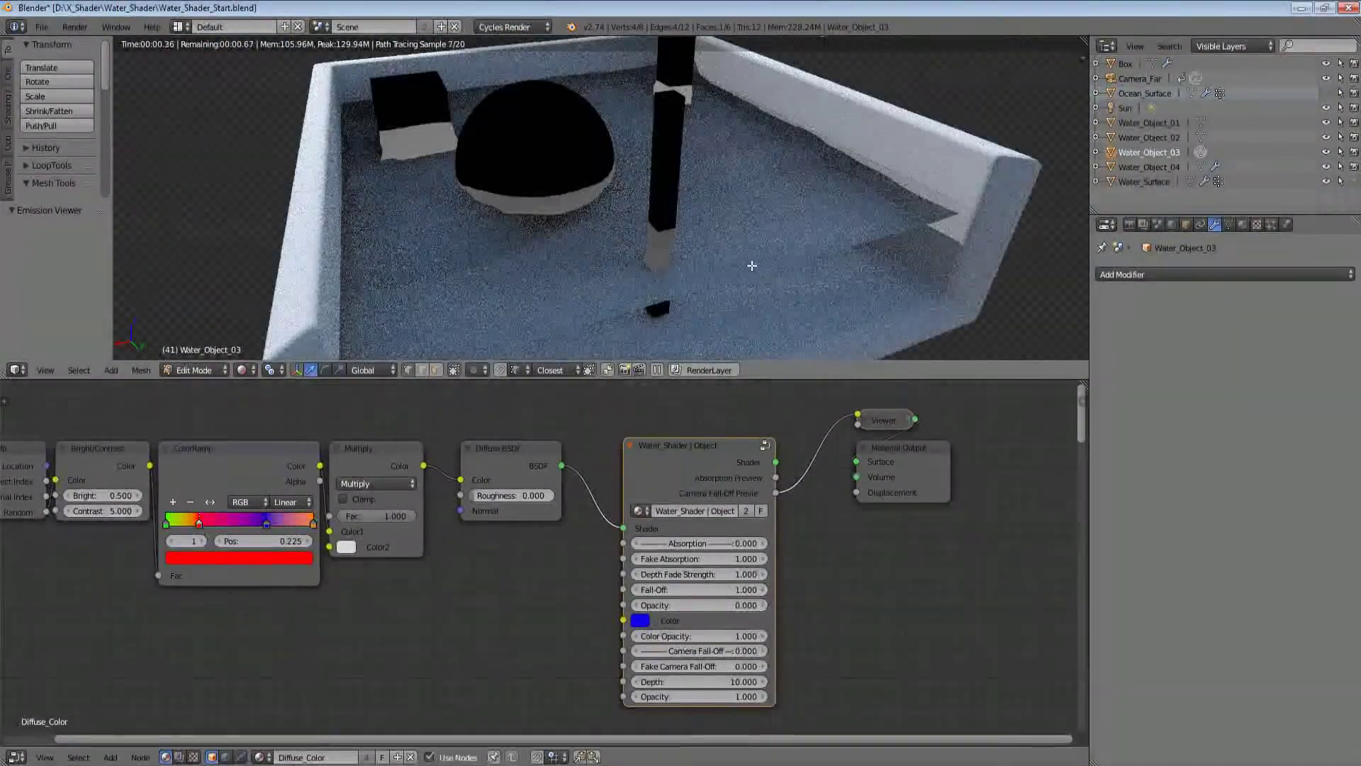
Step: Set Fake Camera Fall-Off to 1 and its Depth to 1.1, and reconnect the group's Shader output to the material surface
left_click(718, 668)
type("1")
key("Return")
left_click_drag(718, 691, 602, 681)
left_click(746, 466, "ctrl+shift")
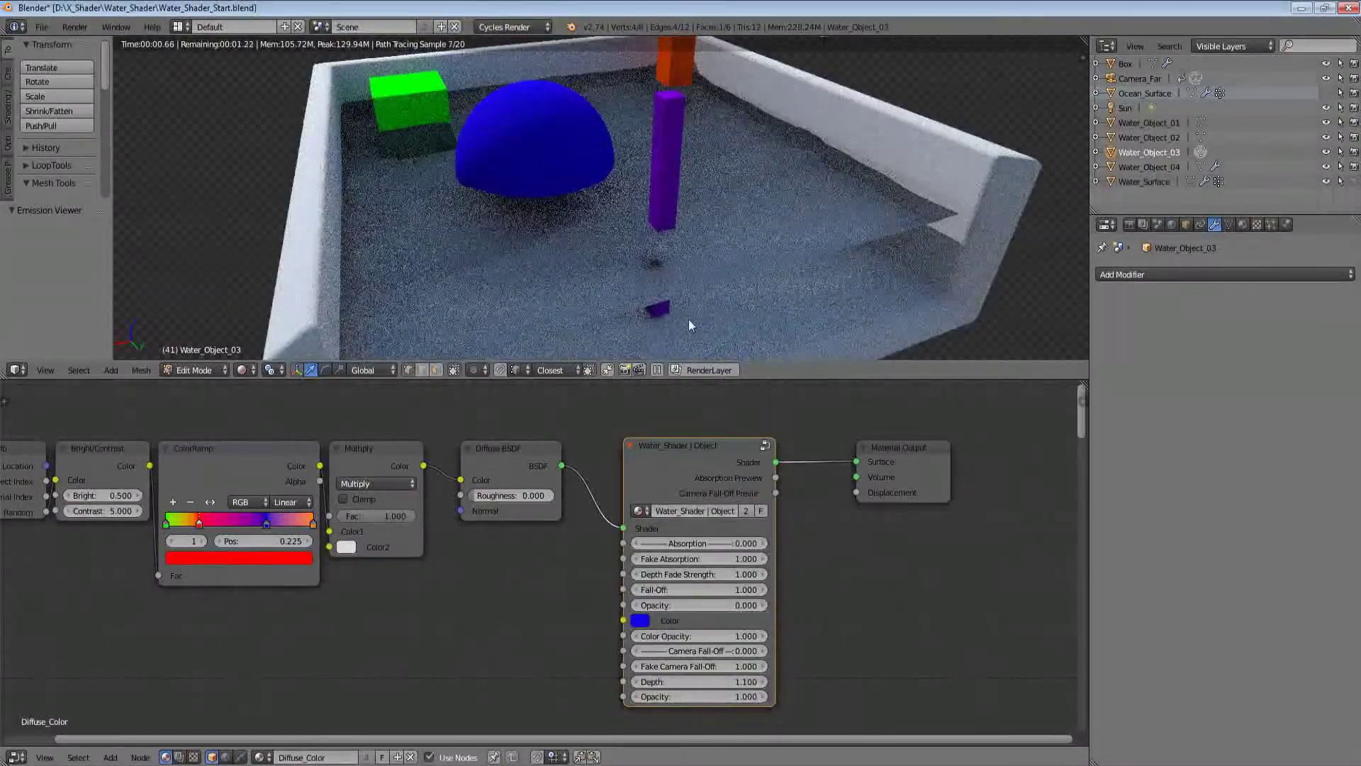
Step: Examine the submerged part of the purple pillar and try camera fall-off Depth values of 19.8 and 0.1
scroll(711, 262, "down", 2)
scroll(730, 277, "up", 5)
scroll(748, 293, "up", 5)
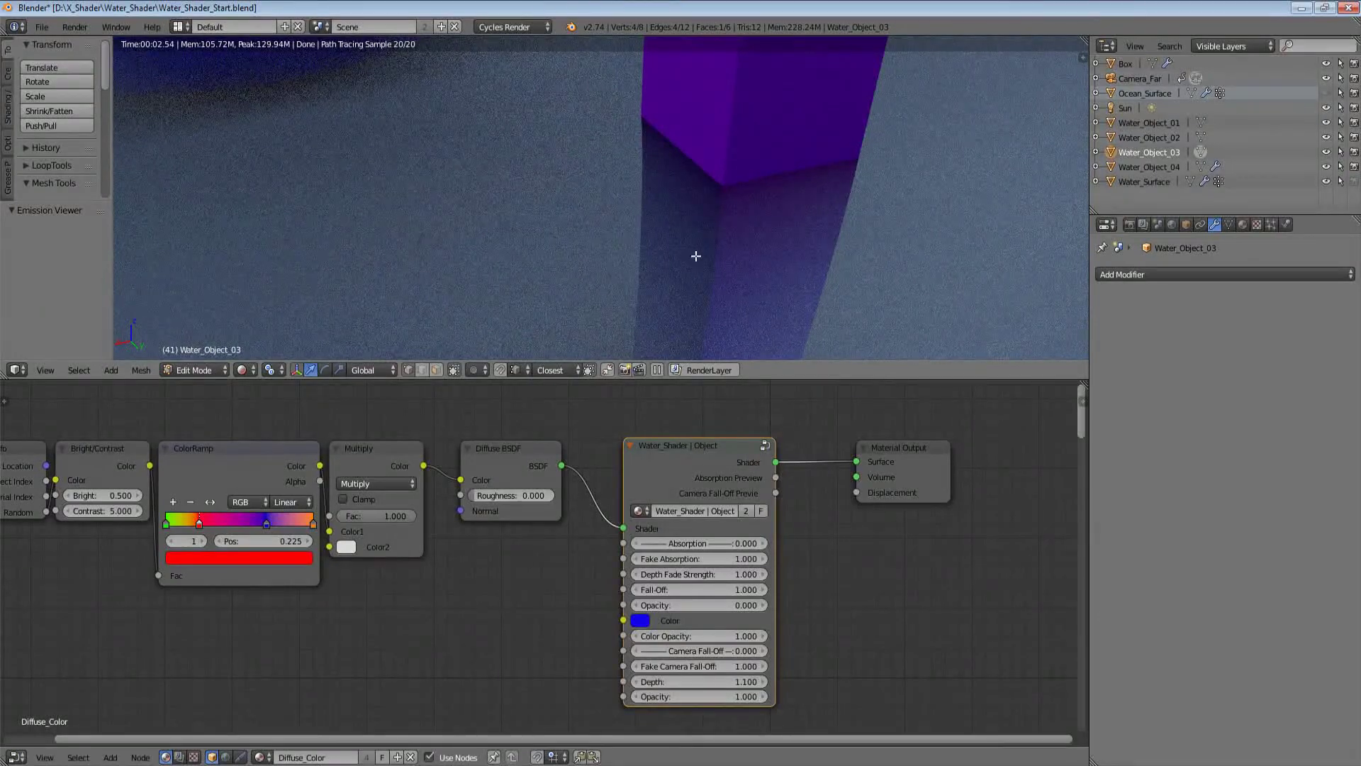
scroll(696, 256, "down", 5)
scroll(655, 171, "down", 5)
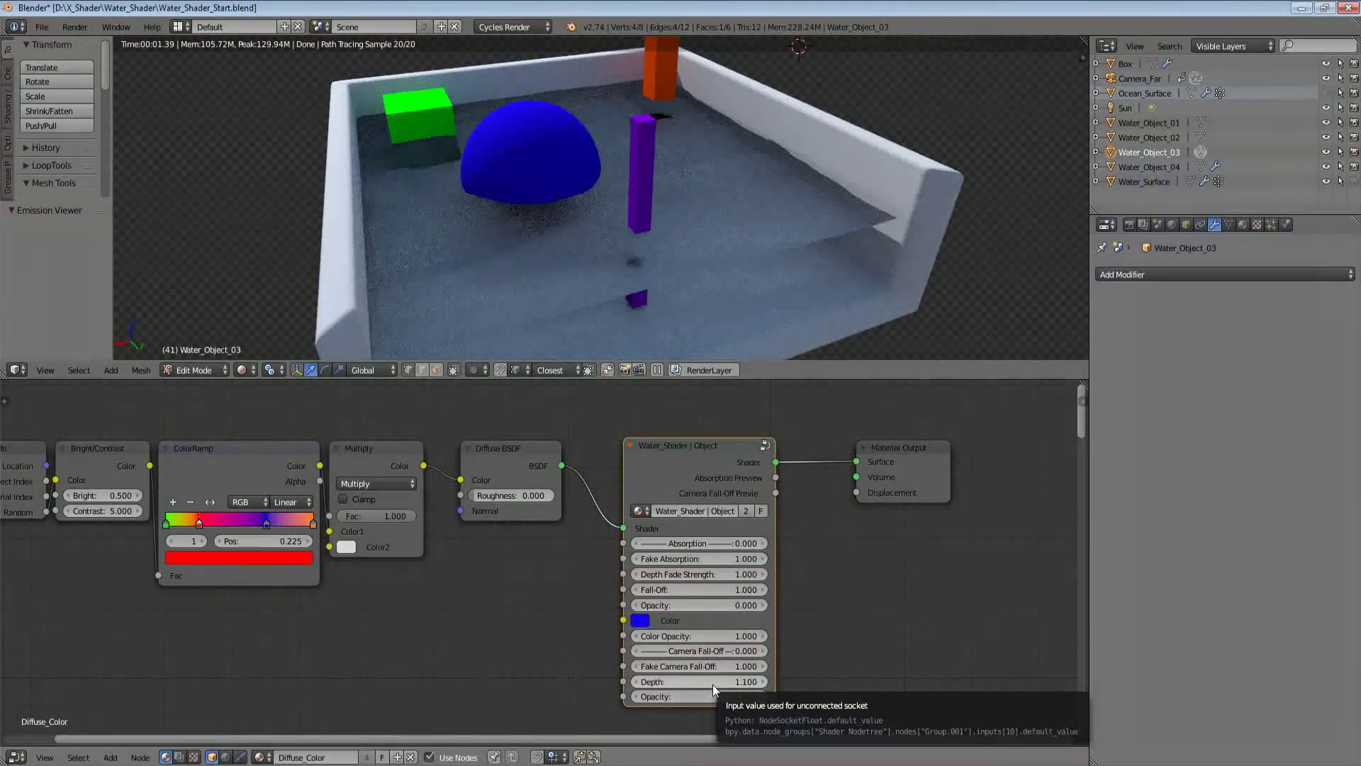
scroll(589, 230, "down", 3)
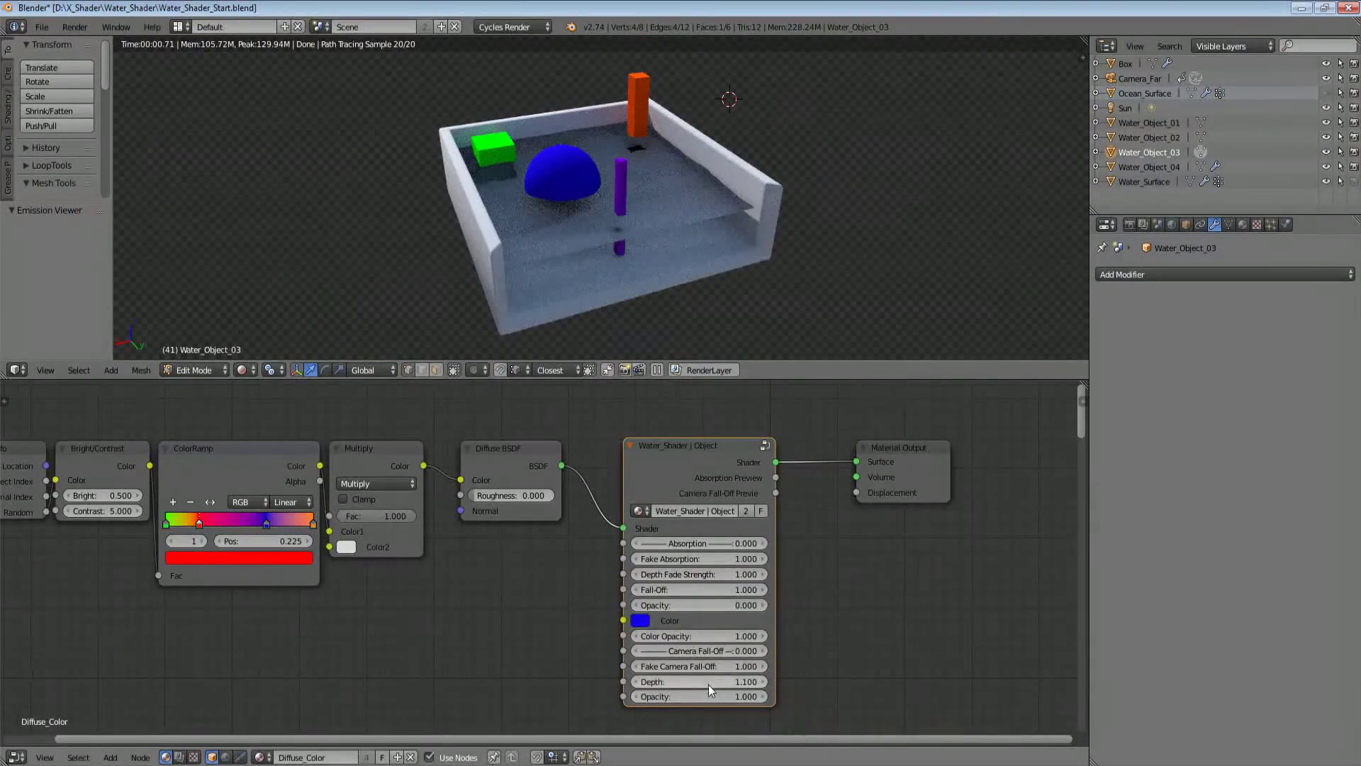
mouse_move(711, 682)
left_mouse_down()
mouse_move(769, 682)
mouse_move(738, 681)
left_mouse_up()
scroll(681, 284, "up", 4)
left_click(730, 682)
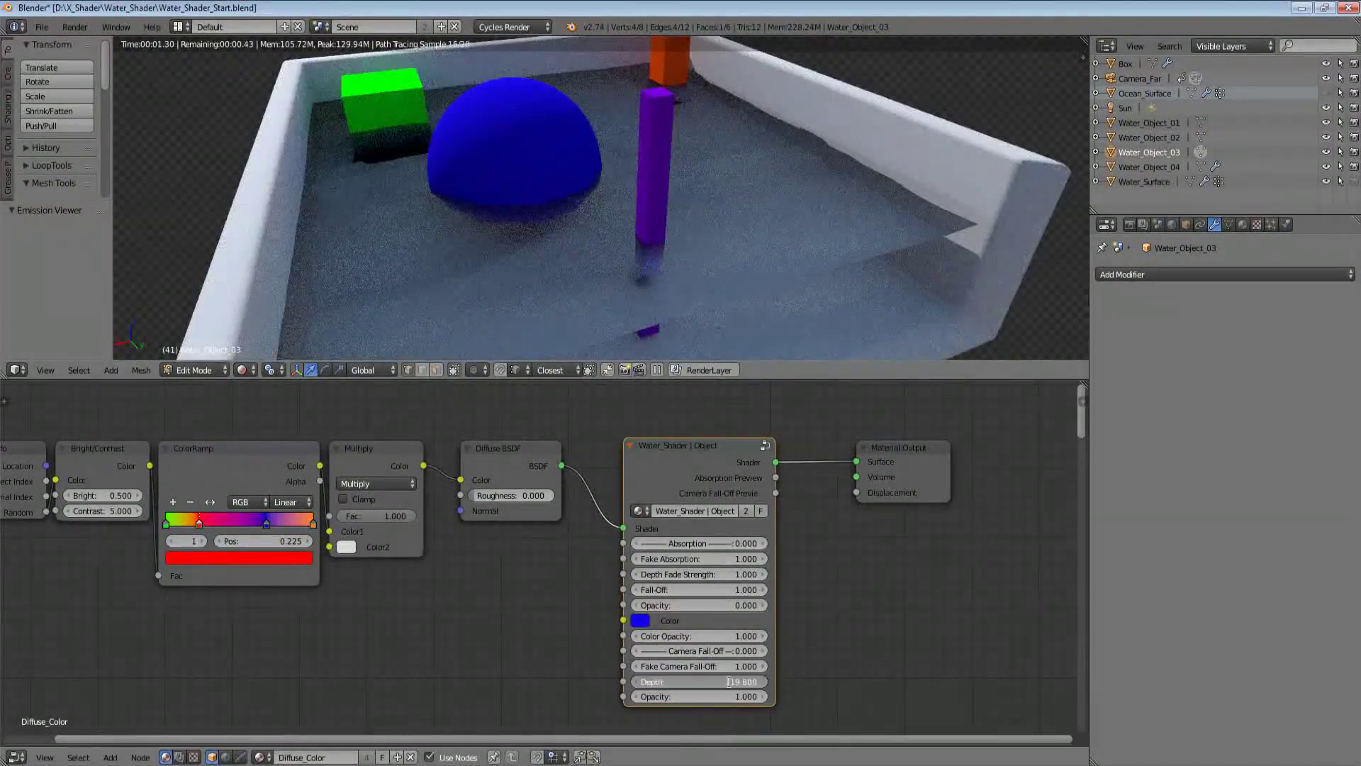
type("0.1")
key("Return")
Step: Set the camera fall-off Depth of the water shader group to 100
left_click(730, 681)
type("1")
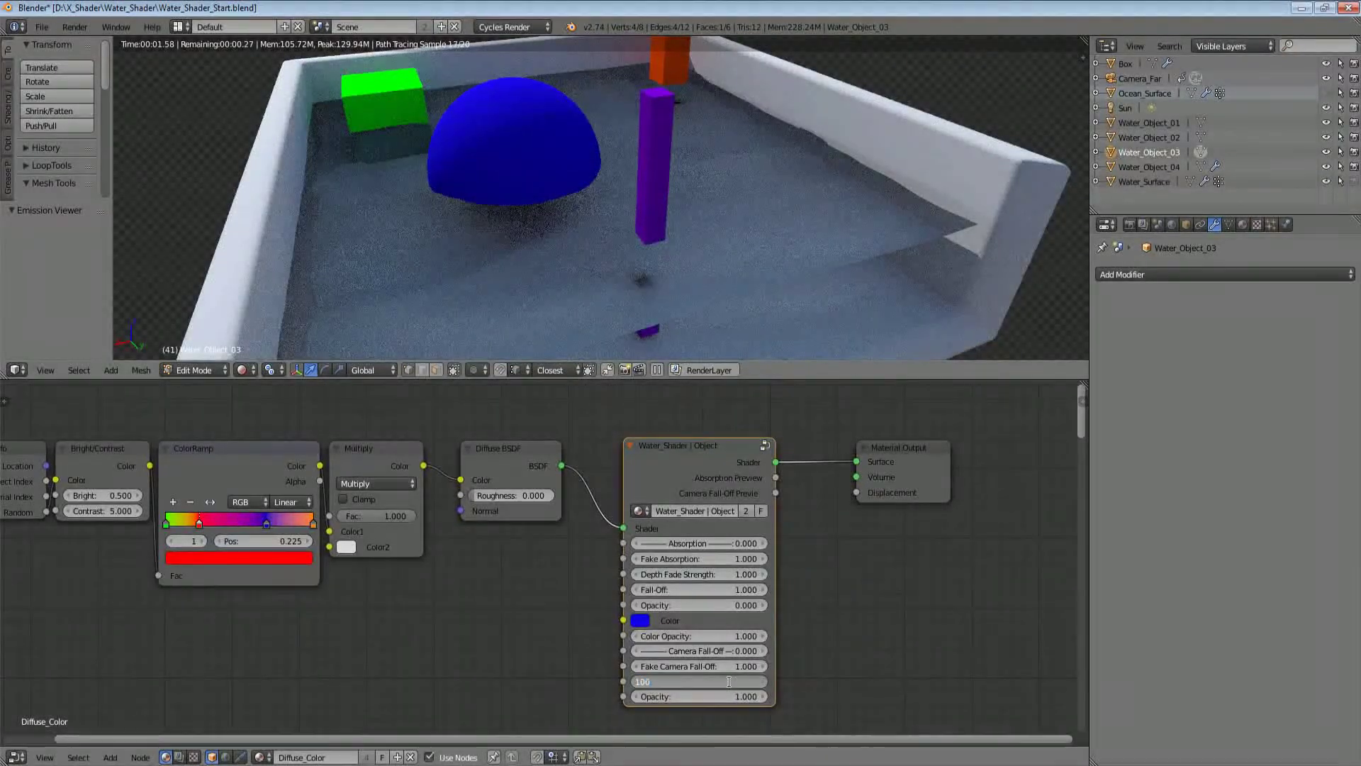
type("00")
key("Return")
scroll(679, 293, "down", 4)
scroll(679, 293, "up", 8)
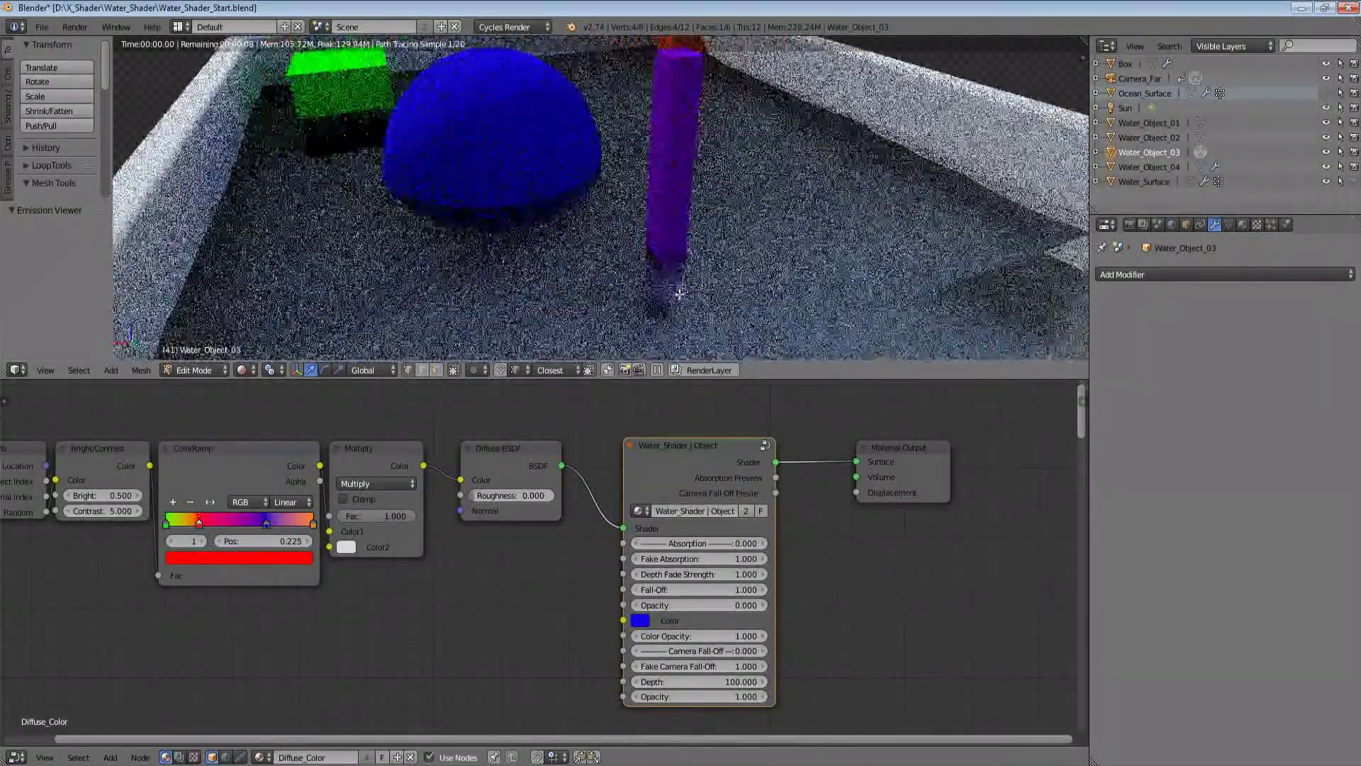
Step: Preview the Camera Fall-Off output at Depth 100 and return to the group's Shader output
left_click(720, 459, "ctrl+shift")
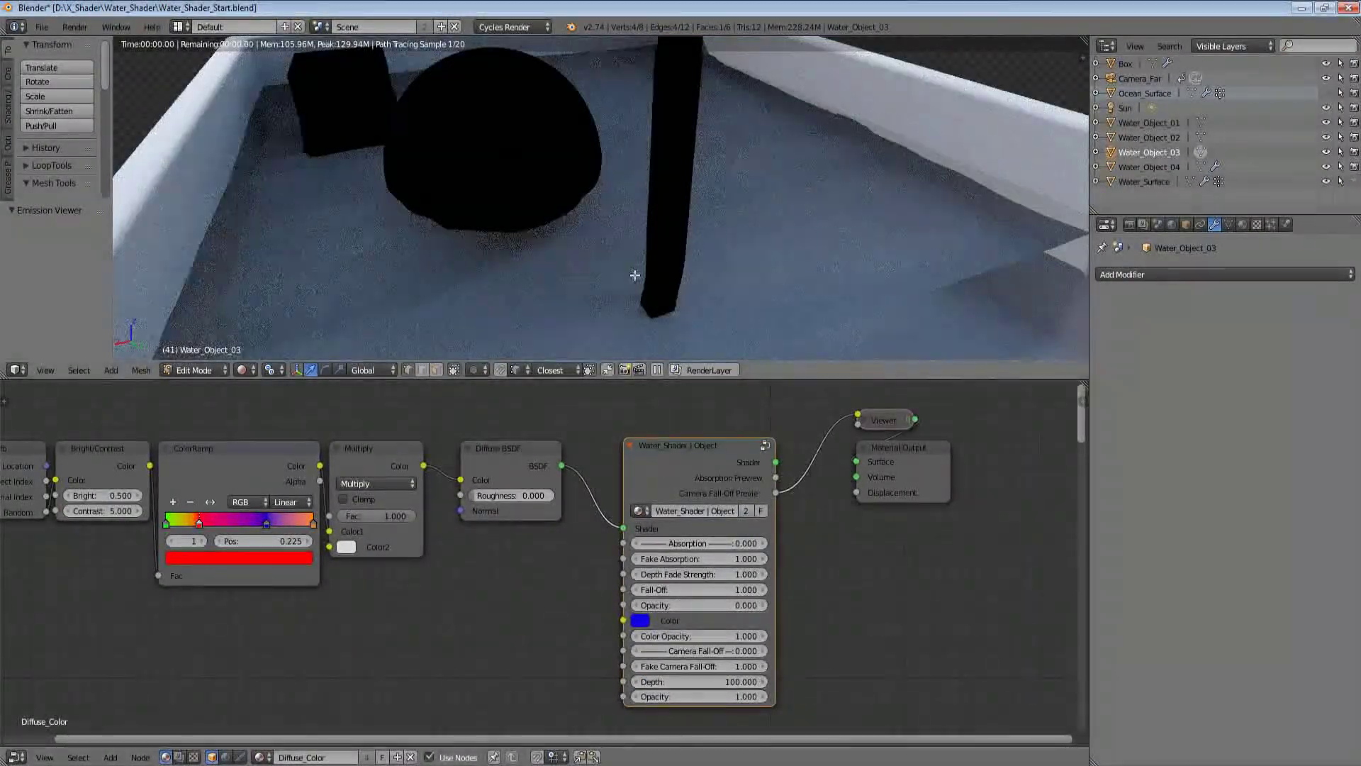
scroll(635, 275, "down", 4)
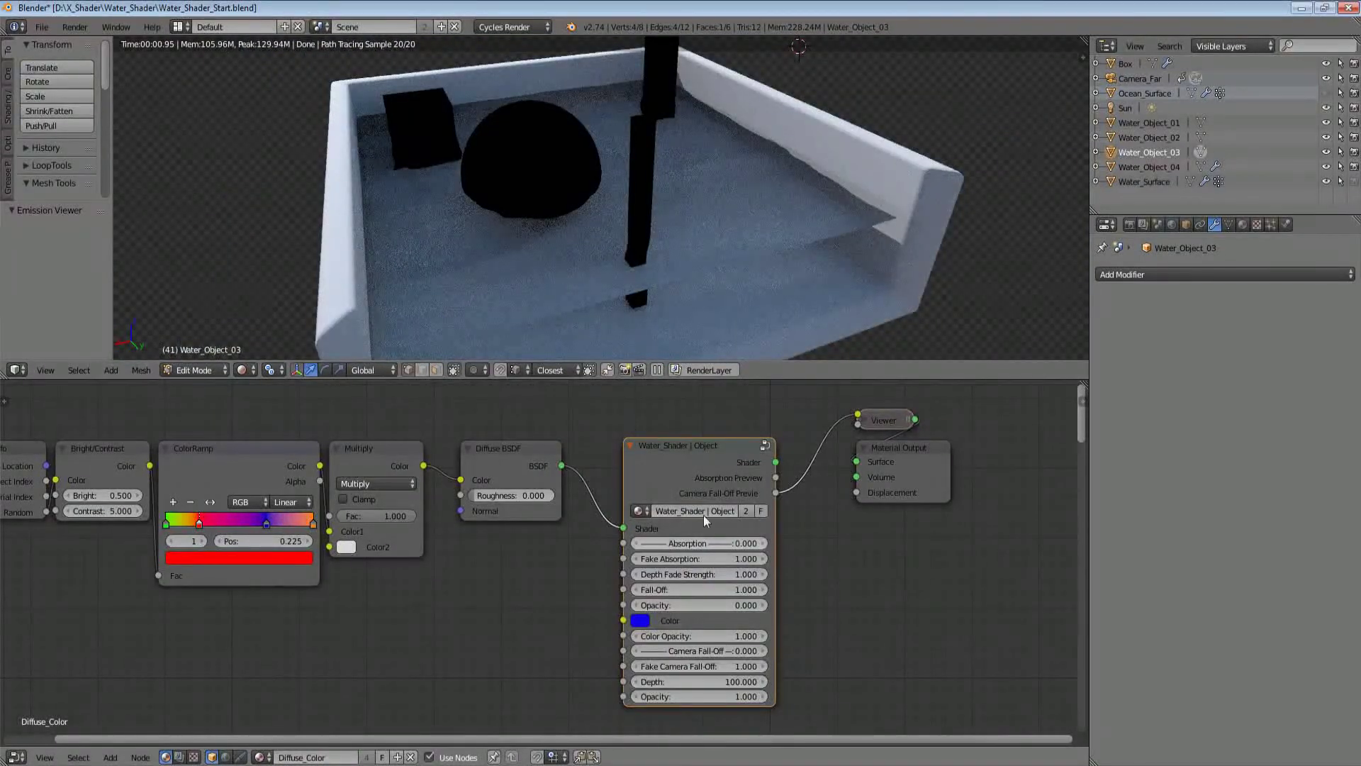
left_click(703, 514, "ctrl+shift")
Step: Look at the pool through the scene camera and jump to the first frame
middle_click_drag(663, 237, 525, 237)
scroll(698, 248, "down", 2)
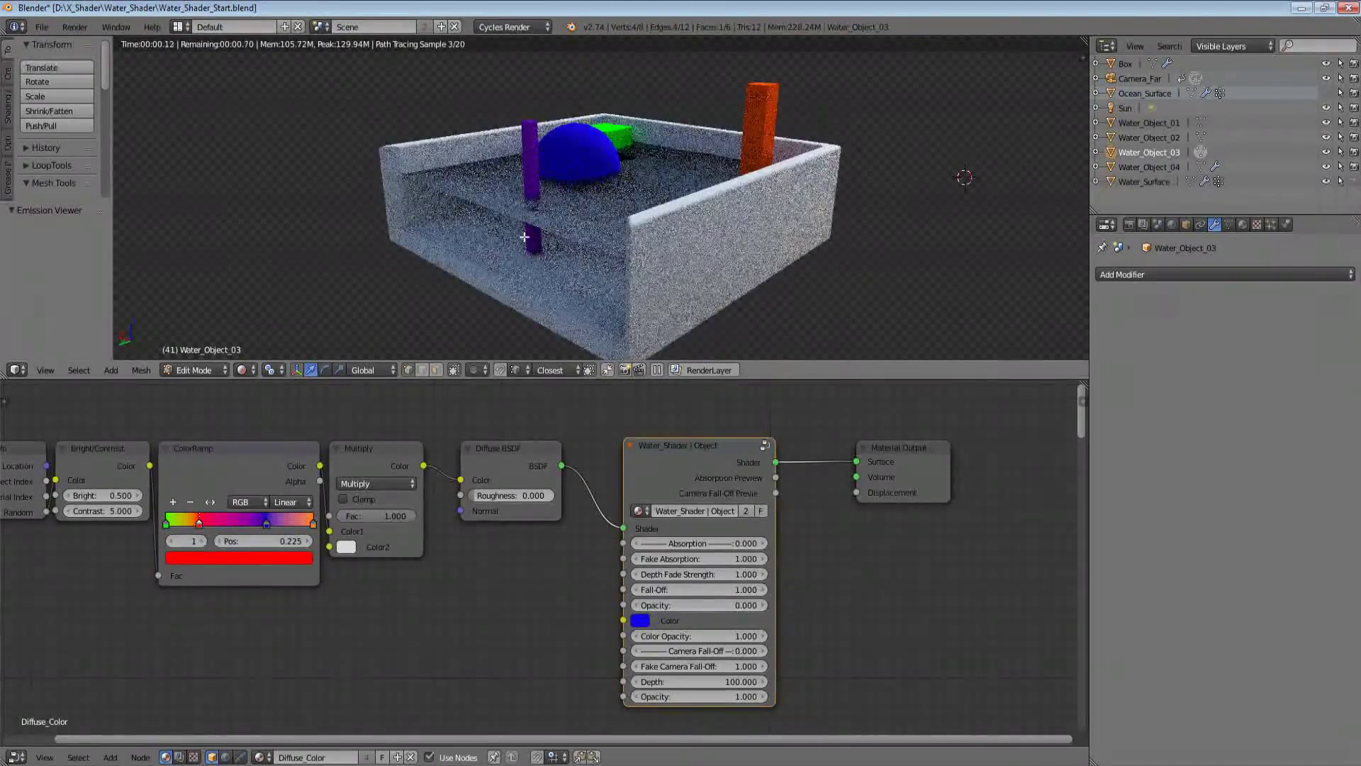
key("KP_0")
scroll(651, 220, "down", 5)
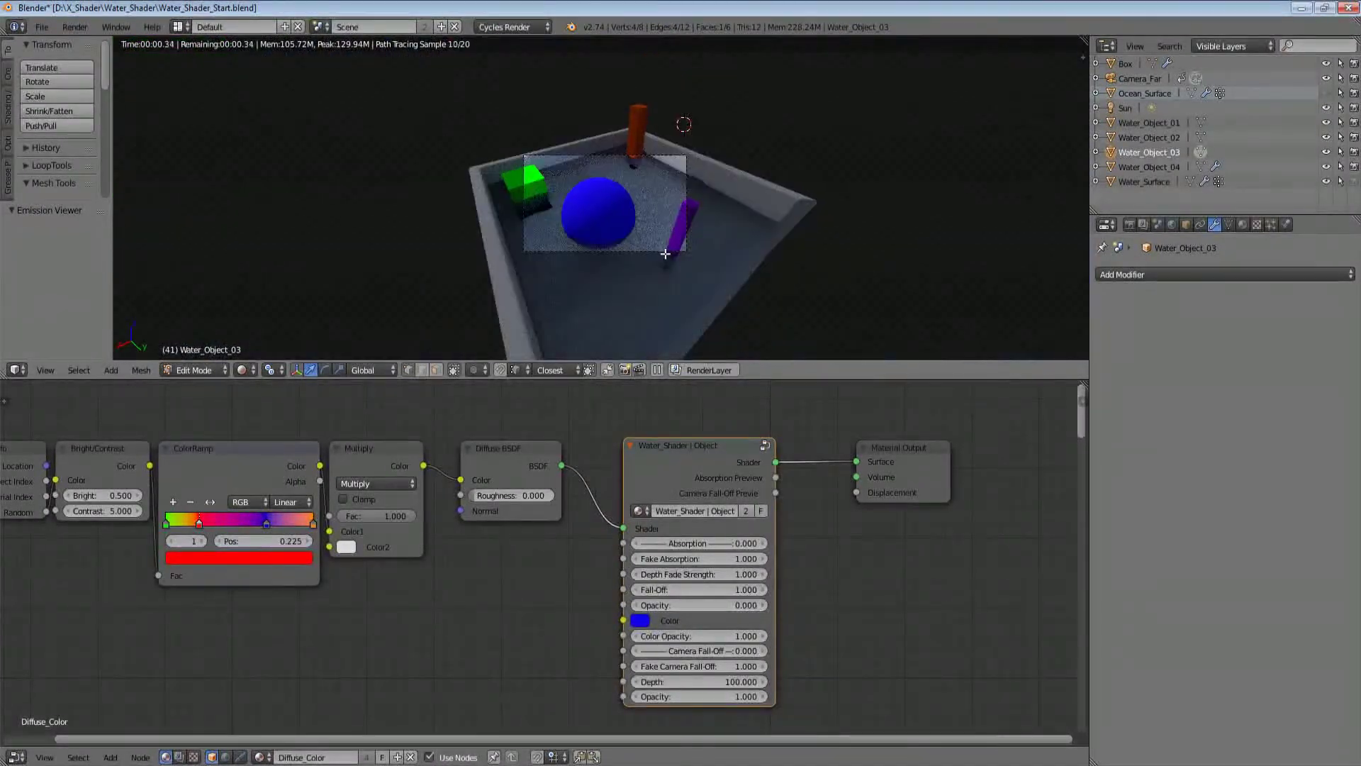
key("shift+Left")
scroll(676, 240, "up", 4)
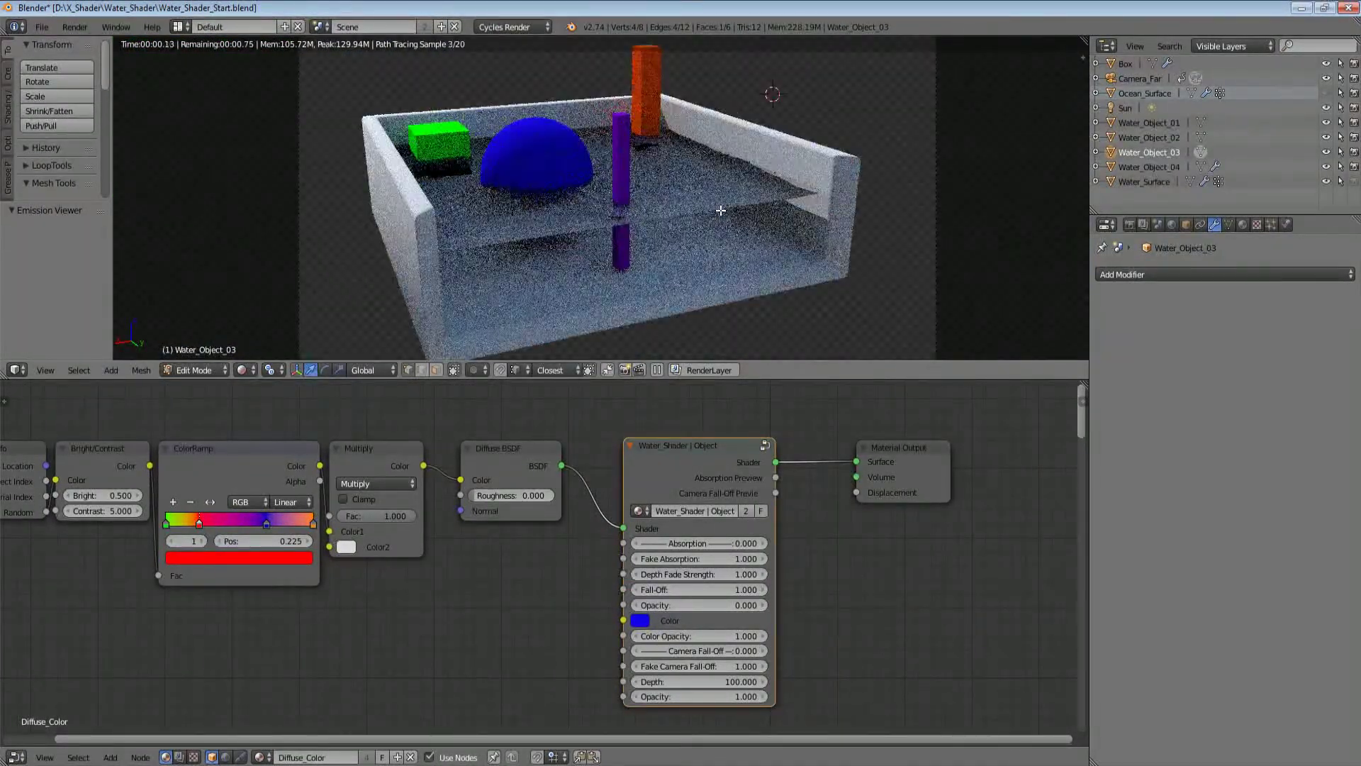
Step: Switch the 3D view from rendered to solid shading and return to Object Mode
key("shift+z")
key("z")
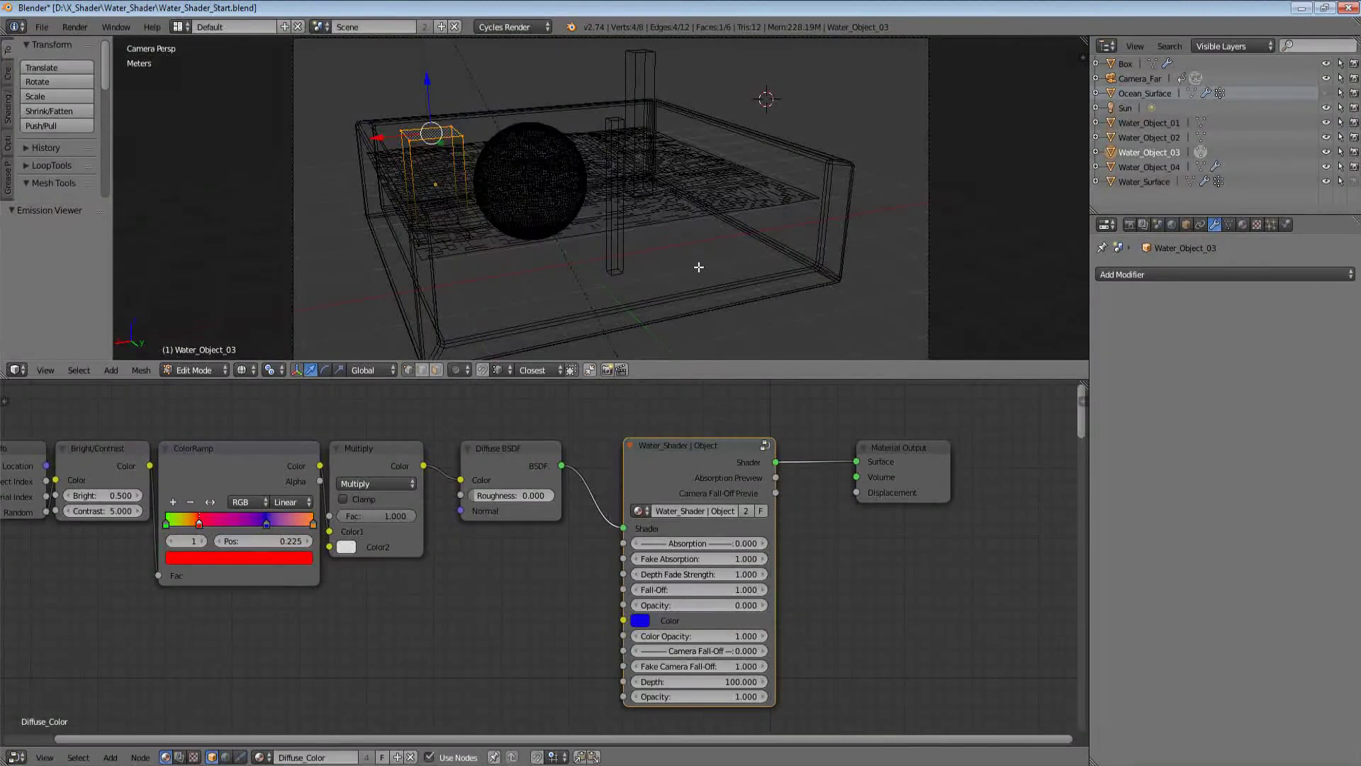
key("z")
key("Tab")
scroll(700, 271, "down", 2)
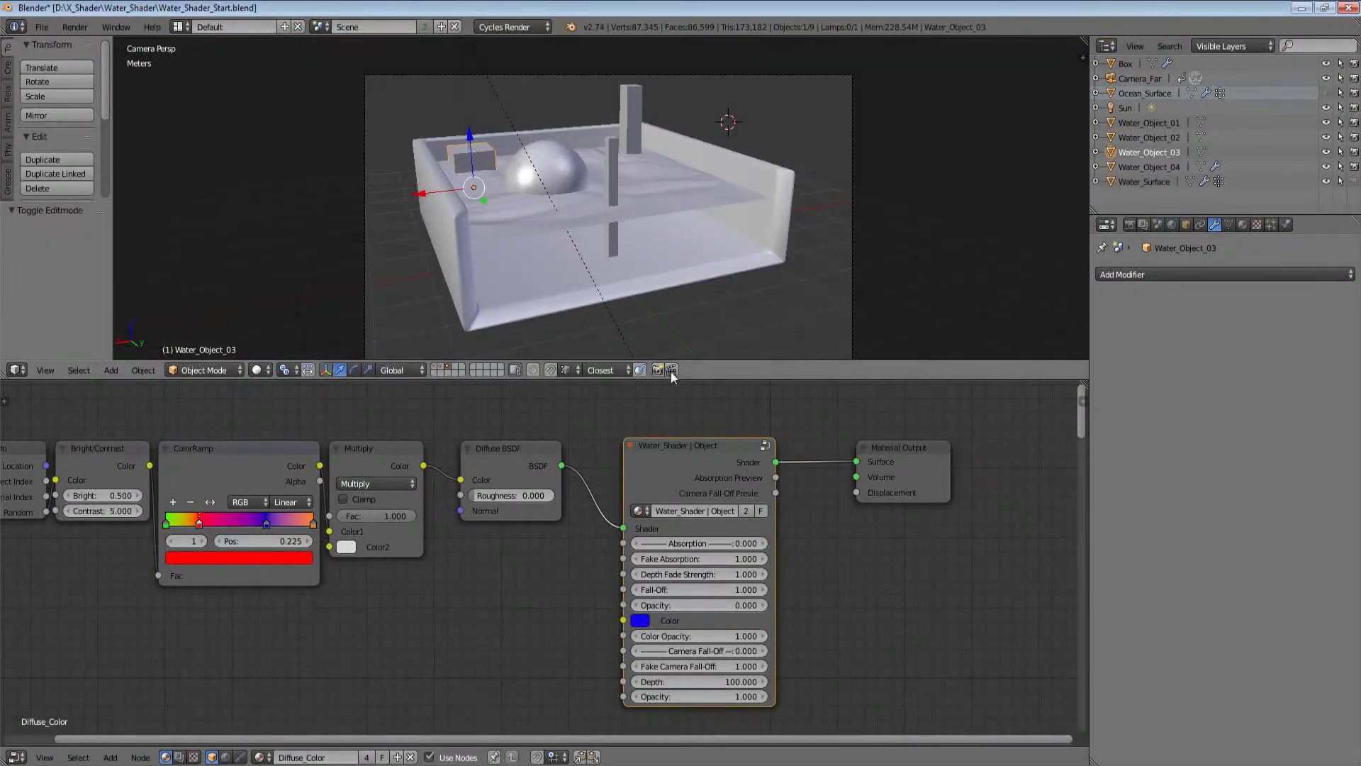
Step: Change the node editor area to a Timeline and shrink it to enlarge the 3D view
left_click(16, 757)
left_click(43, 571)
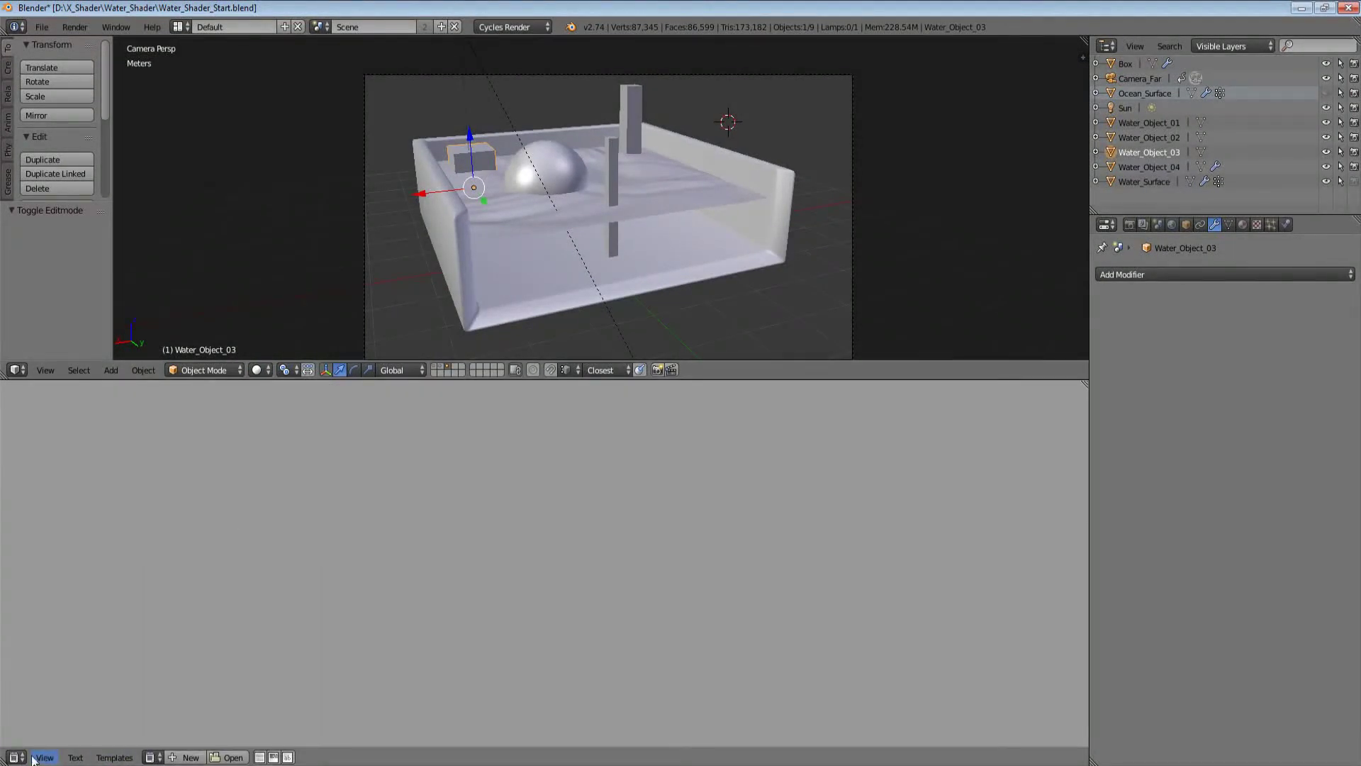
left_click(15, 756)
left_click(39, 716)
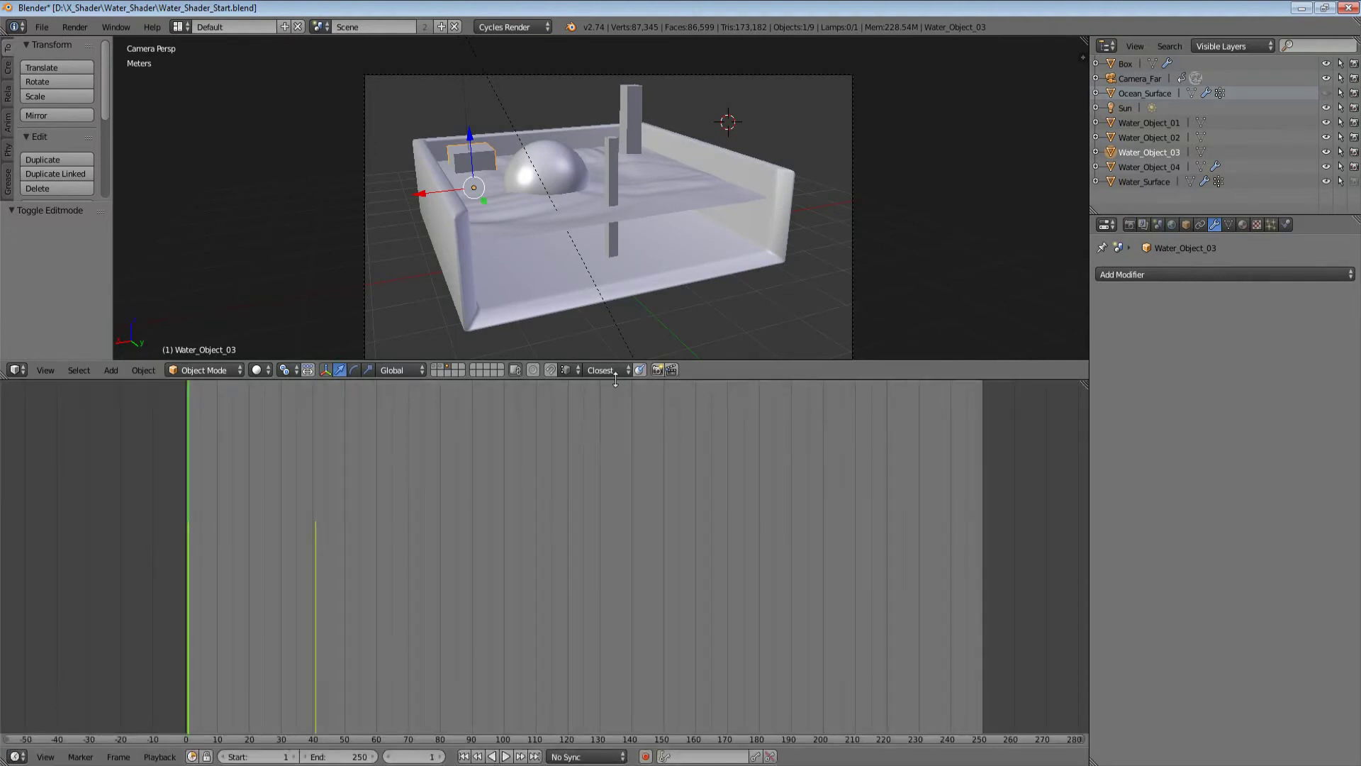
left_click_drag(614, 380, 638, 670)
scroll(646, 352, "up", 1)
middle_click_drag(565, 375, 503, 339, "shift")
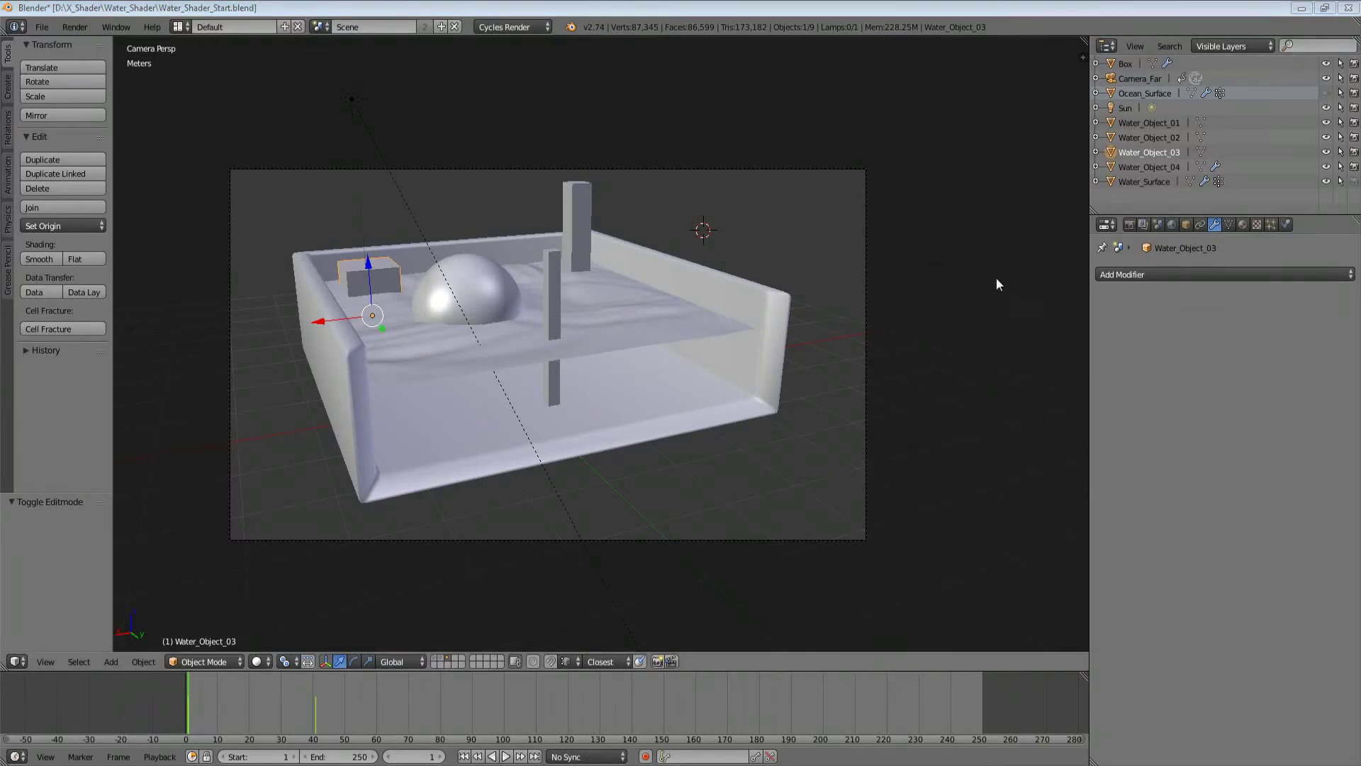
Step: Select the Water_Surface mesh and view it from the open side of the pool
scroll(882, 284, "up", 4)
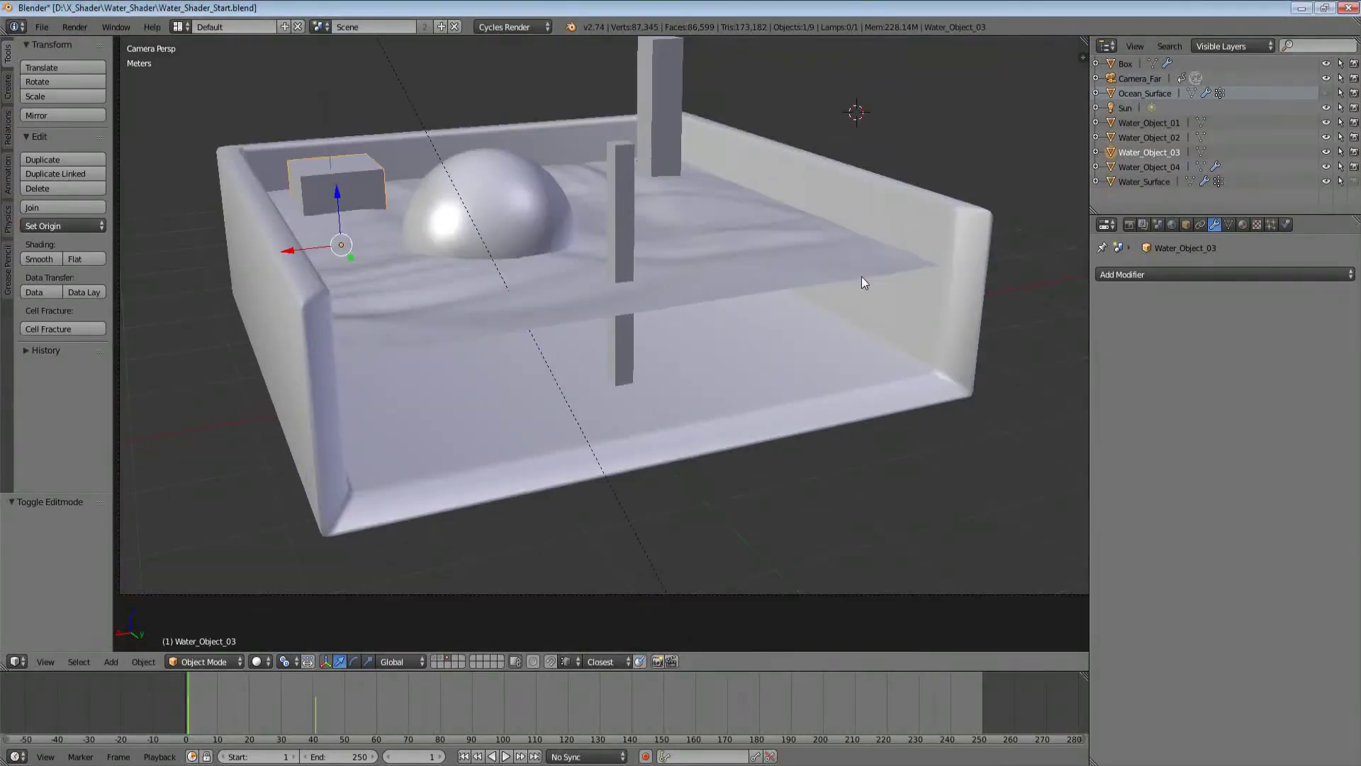
scroll(735, 374, "down", 4)
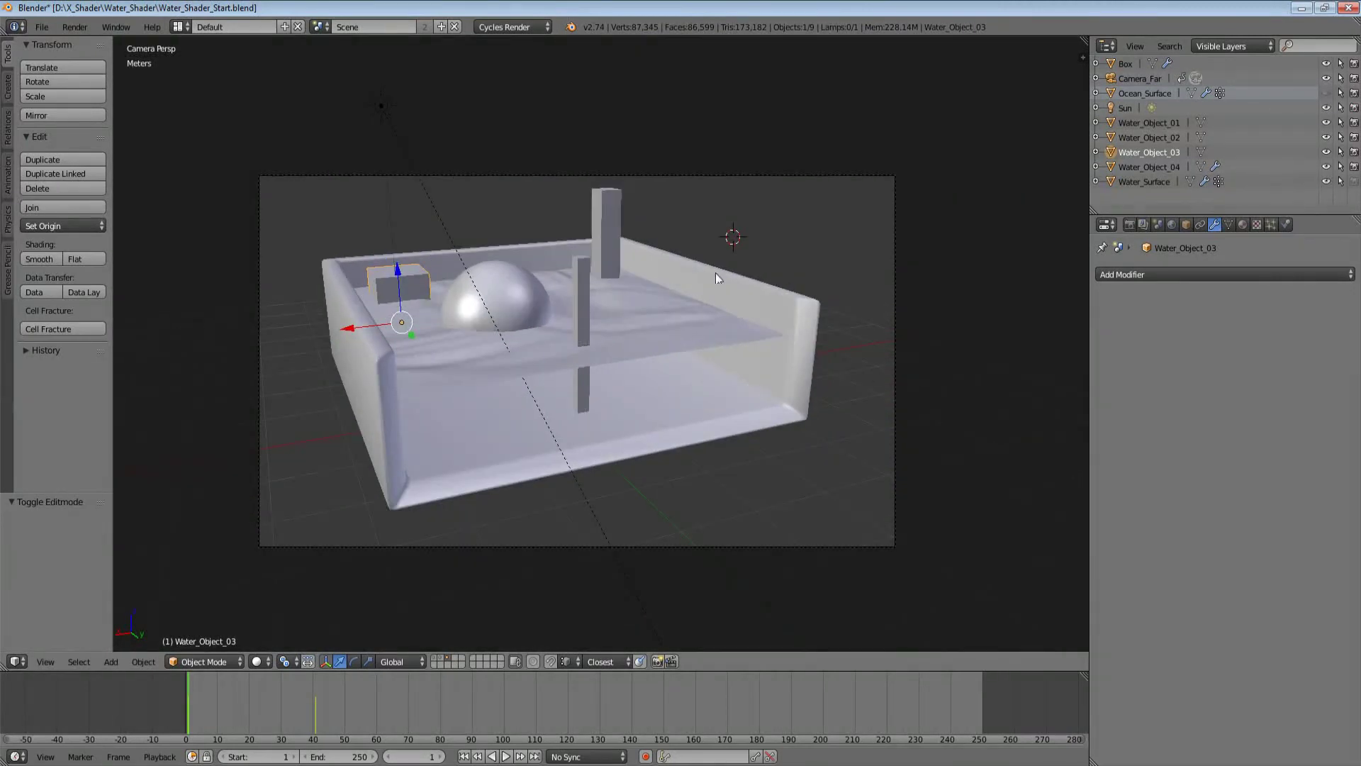
right_click(691, 349)
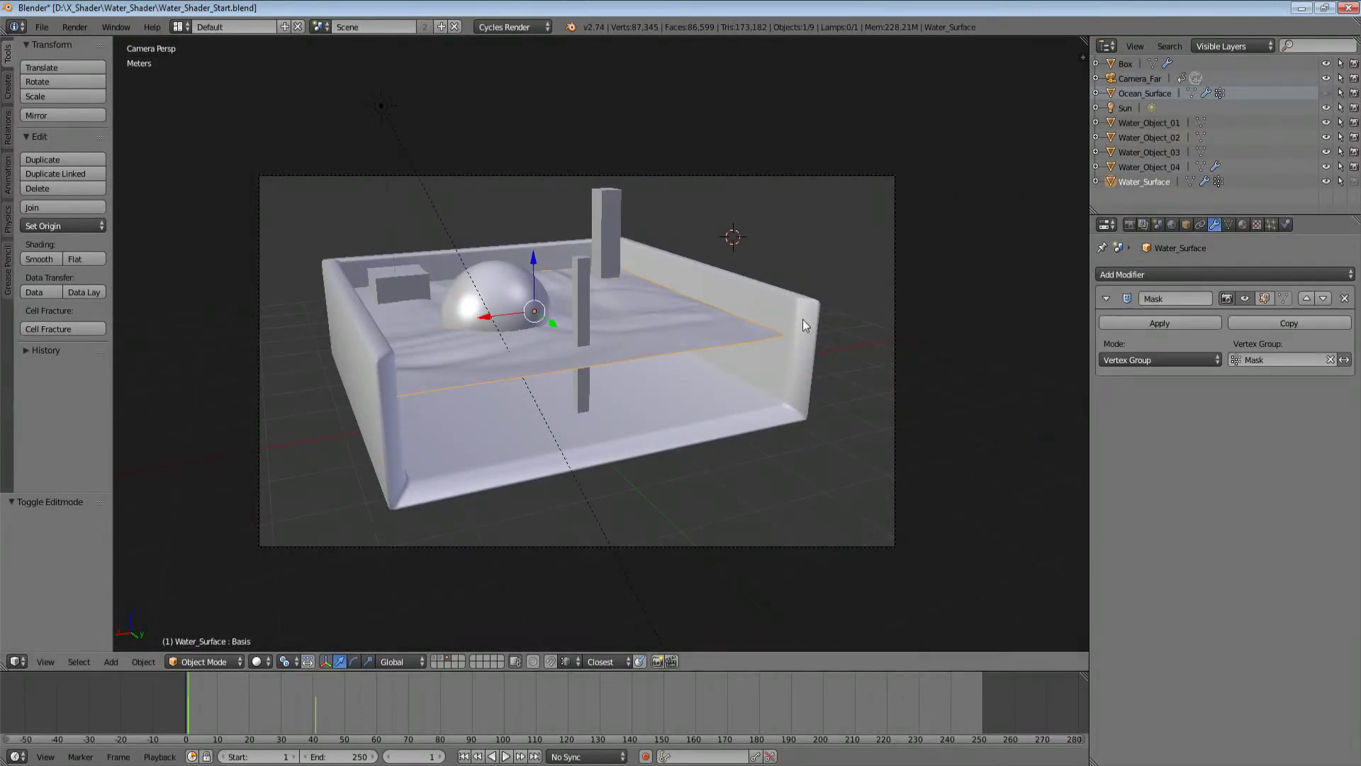
middle_click_drag(803, 319, 556, 439)
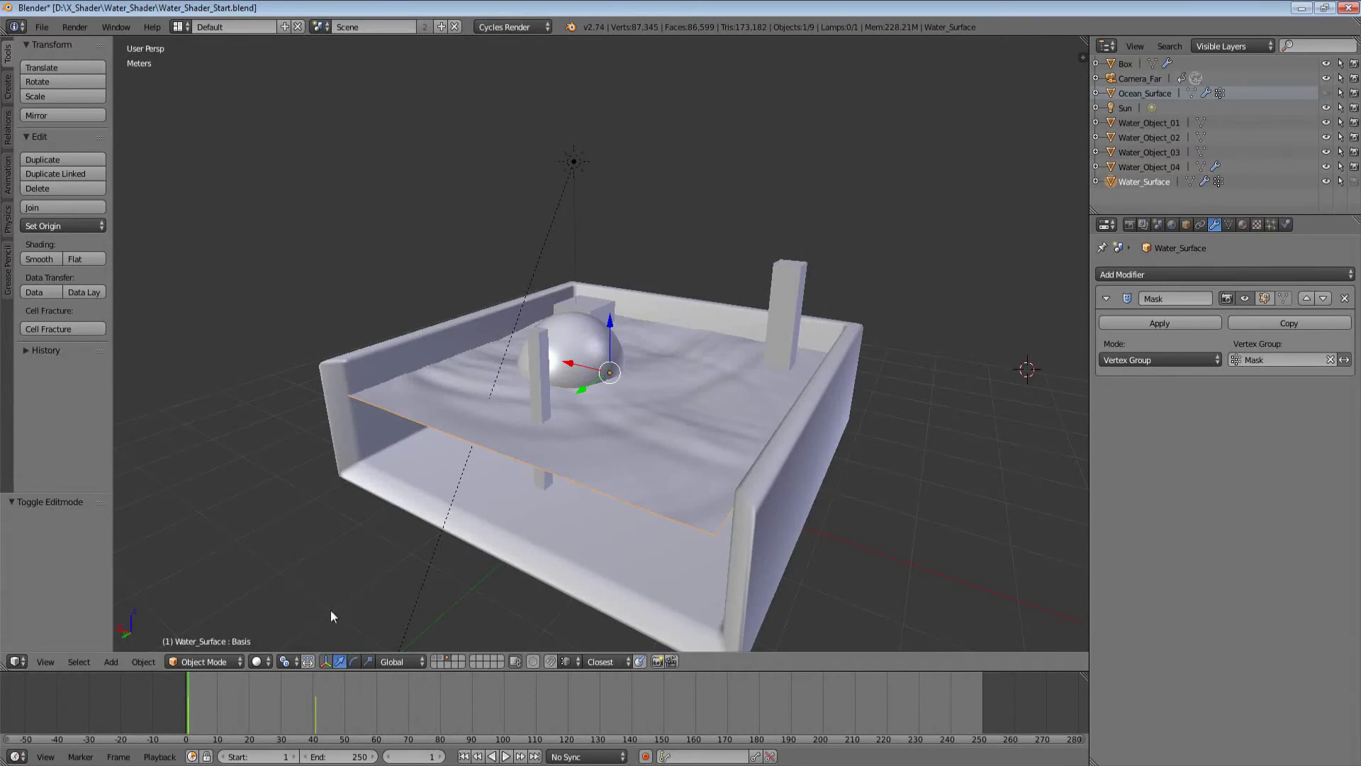
Step: Replace the Timeline with an enlarged node editor and select the sphere to show its Diffuse_Color nodes
key("shift+F3")
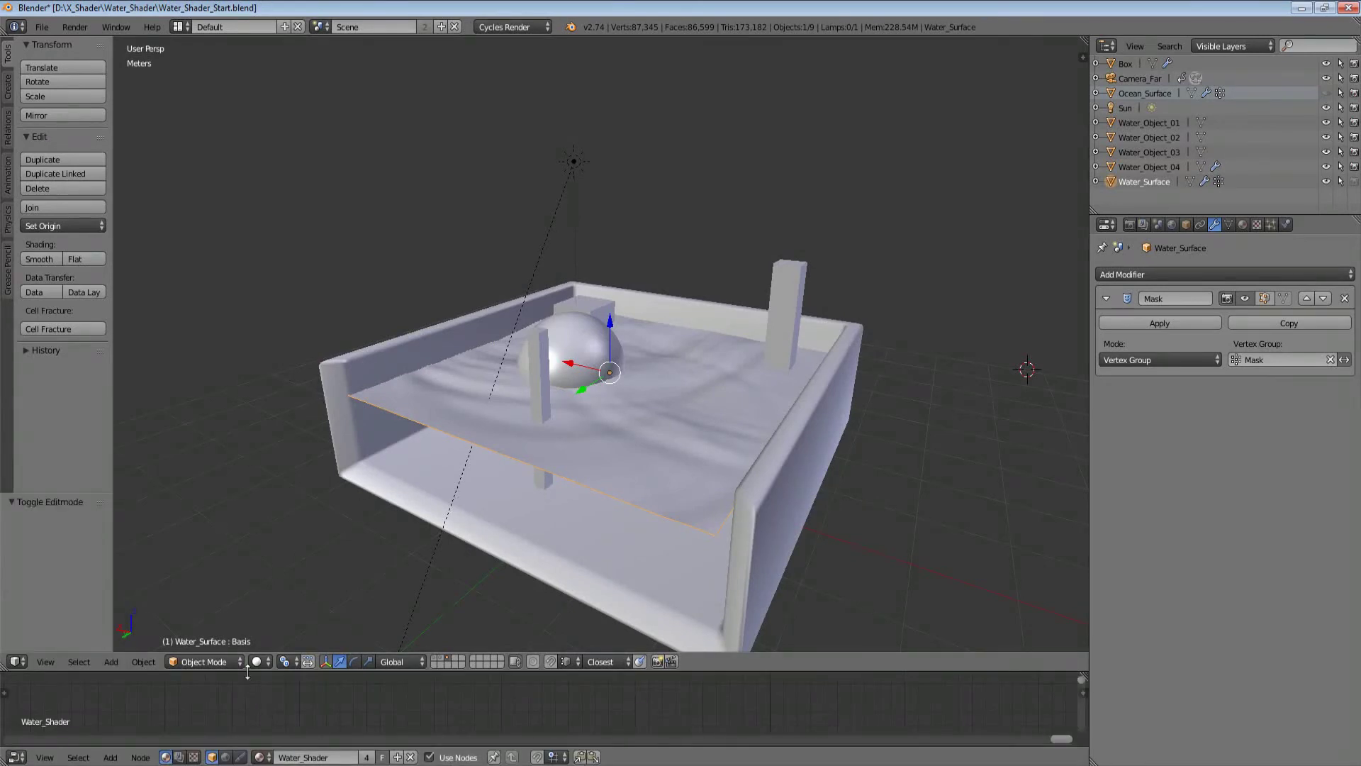
left_click_drag(250, 670, 330, 480)
right_click(560, 221)
scroll(676, 608, "up", 2)
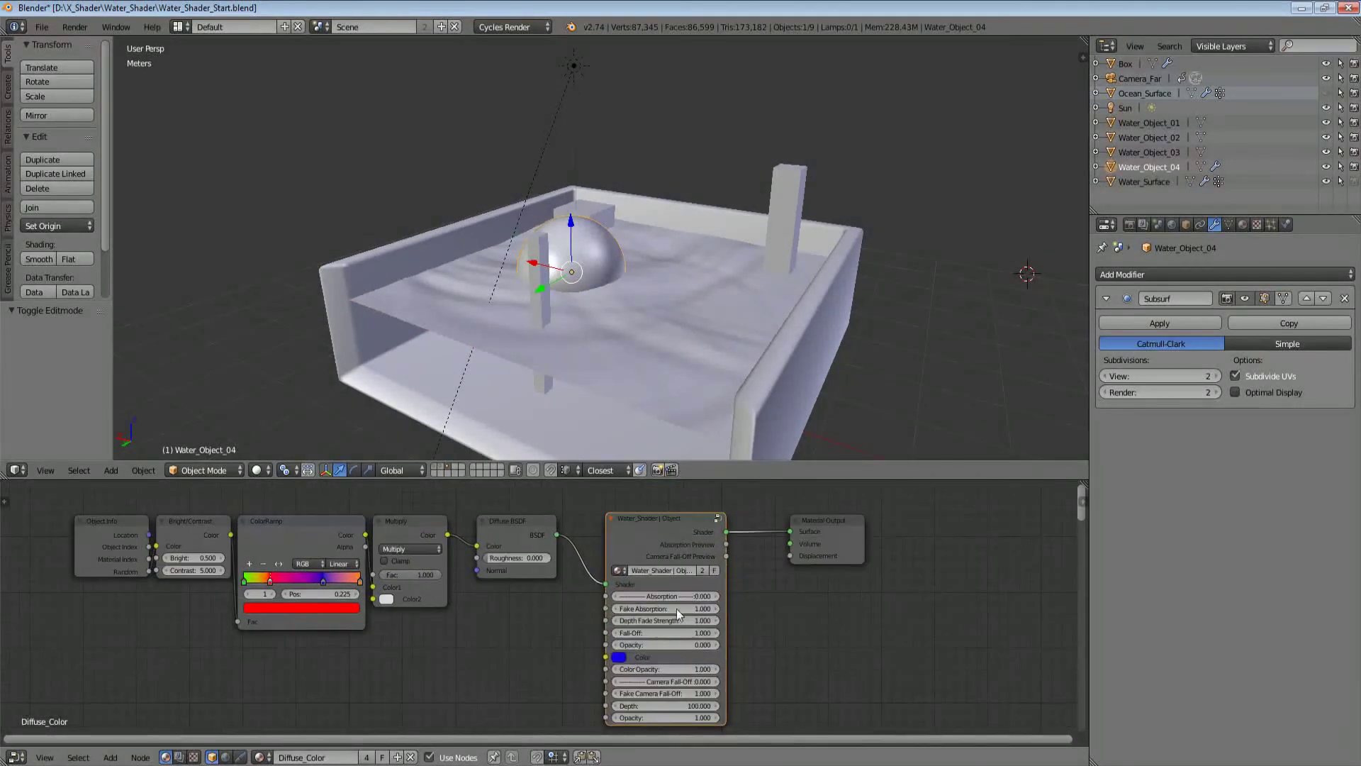
scroll(609, 560, "down", 1)
middle_click_drag(623, 584, 559, 592)
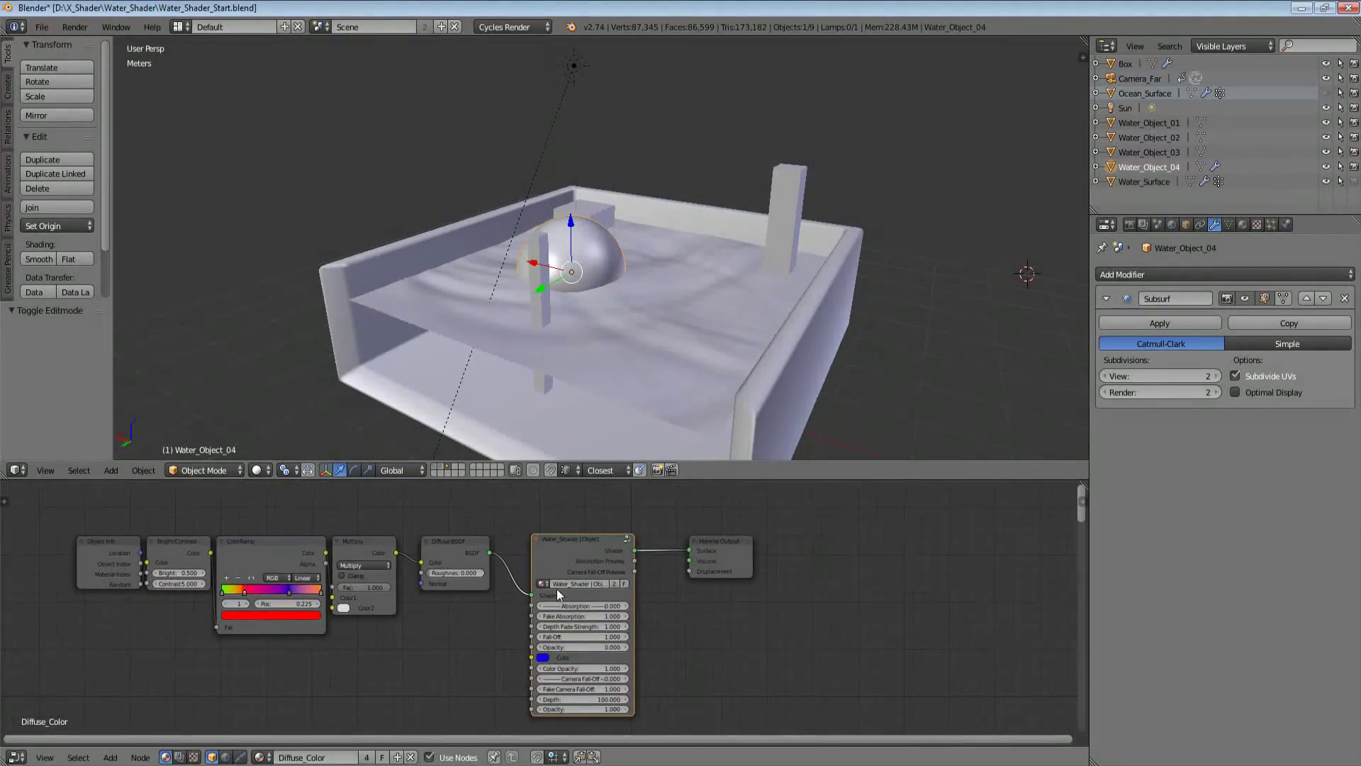